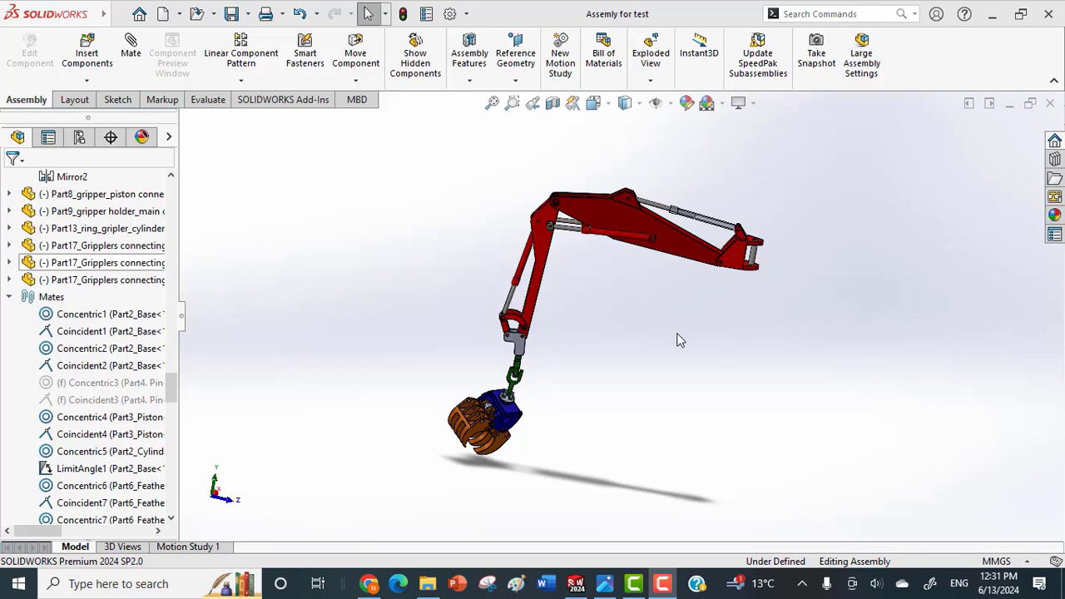
Examine the crane assembly from several sides, looking closely at the universal joint and the gripper.
scroll(670, 238, down, 1)
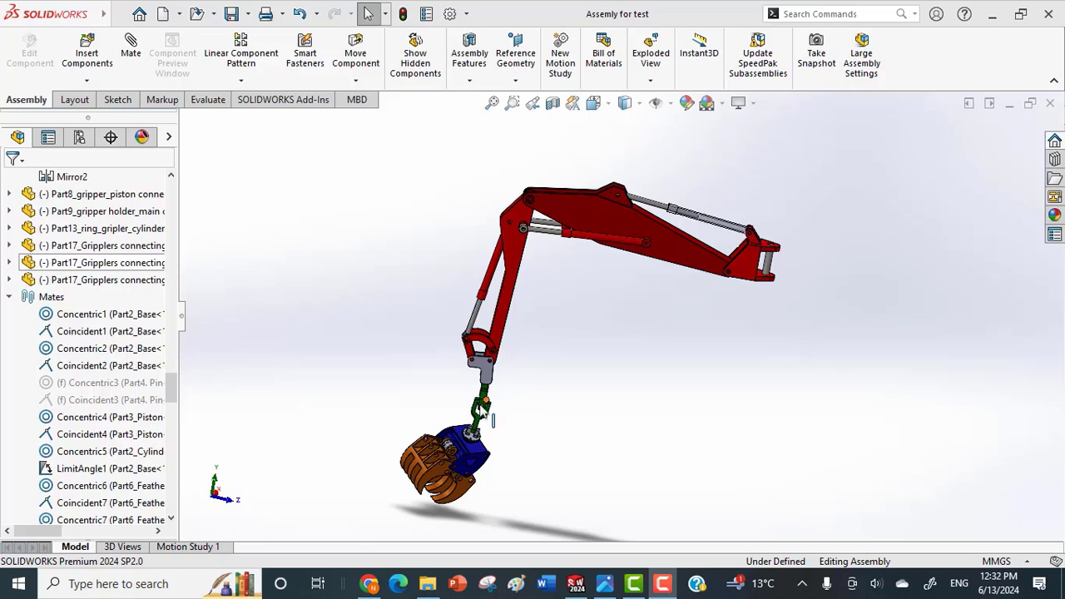
scroll(466, 450, down, 1)
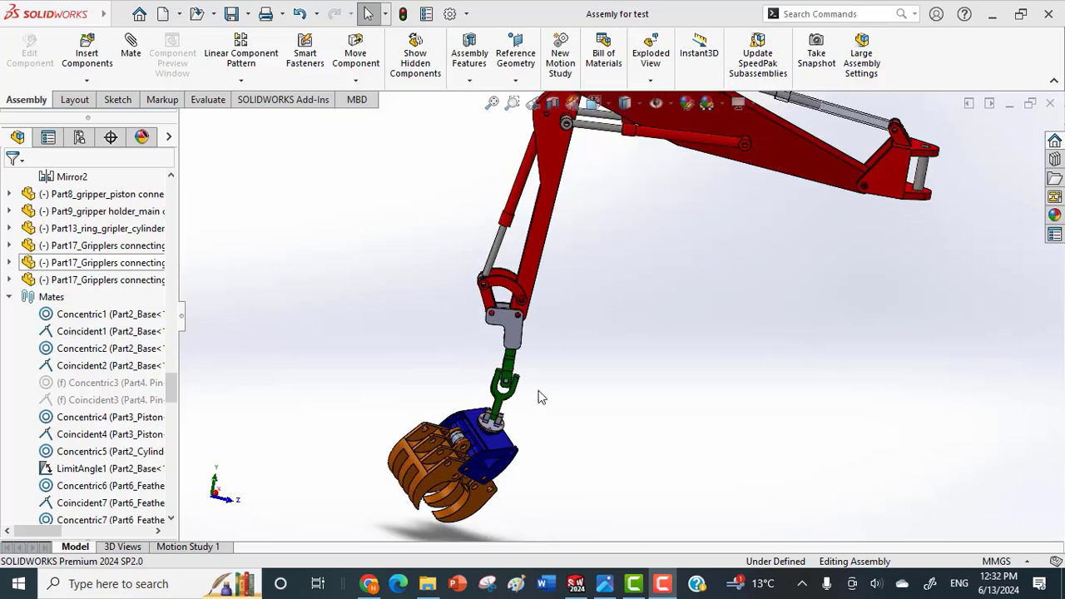
scroll(543, 396, up, 2)
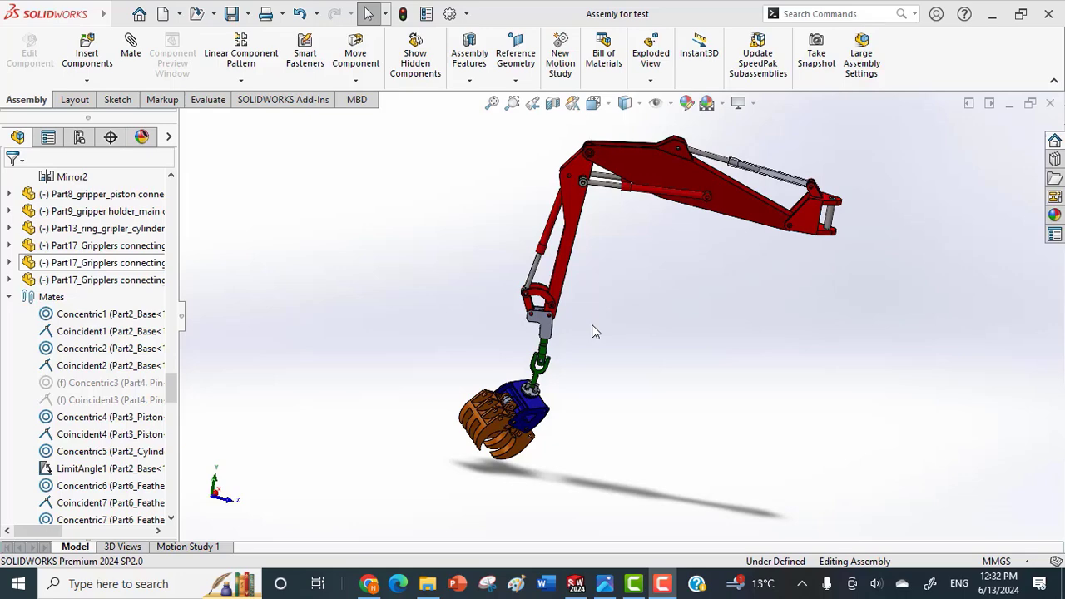
scroll(541, 395, down, 5)
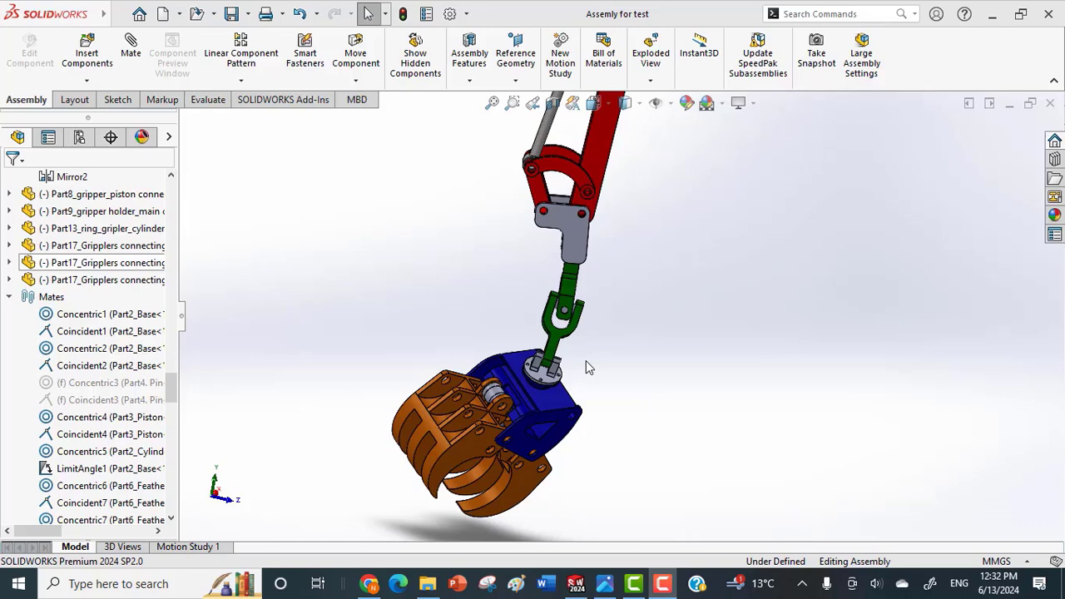
scroll(585, 360, up, 1)
middle_drag(582, 356, 435, 352)
scroll(558, 350, up, 4)
scroll(483, 363, down, 3)
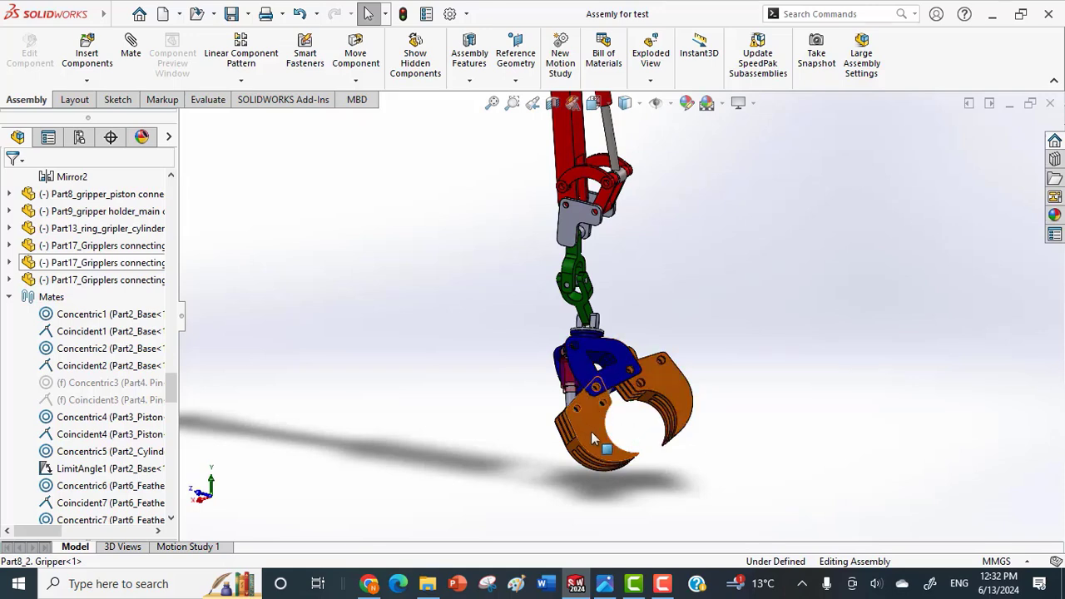
drag(591, 431, 654, 387)
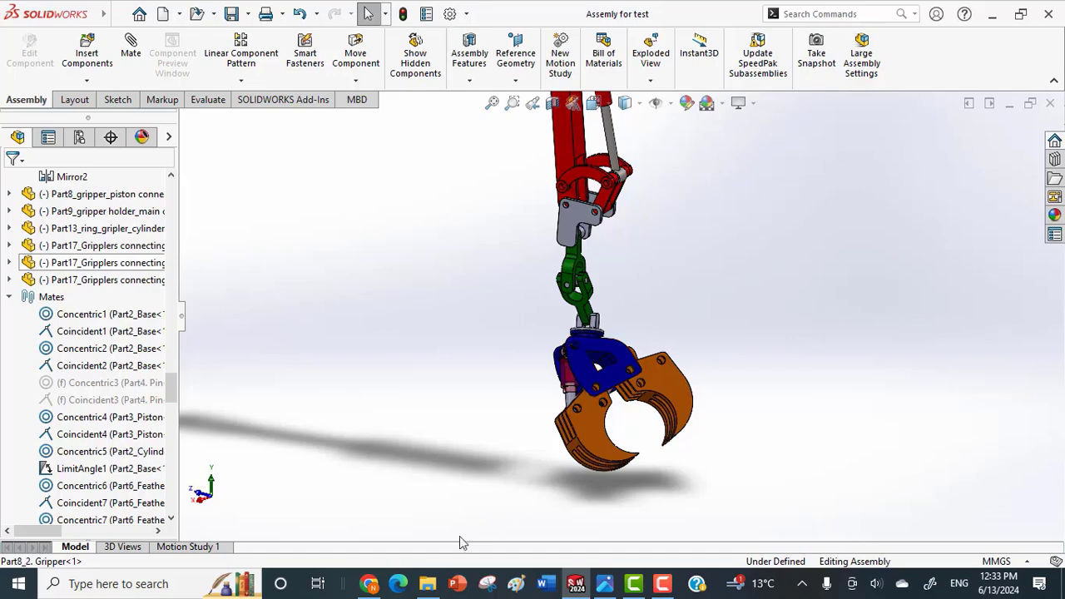
Switch to Chrome and preview the first Hiab forestry crane picture in the "loglift timber cranes" image results.
click(369, 583)
scroll(861, 309, up, 1)
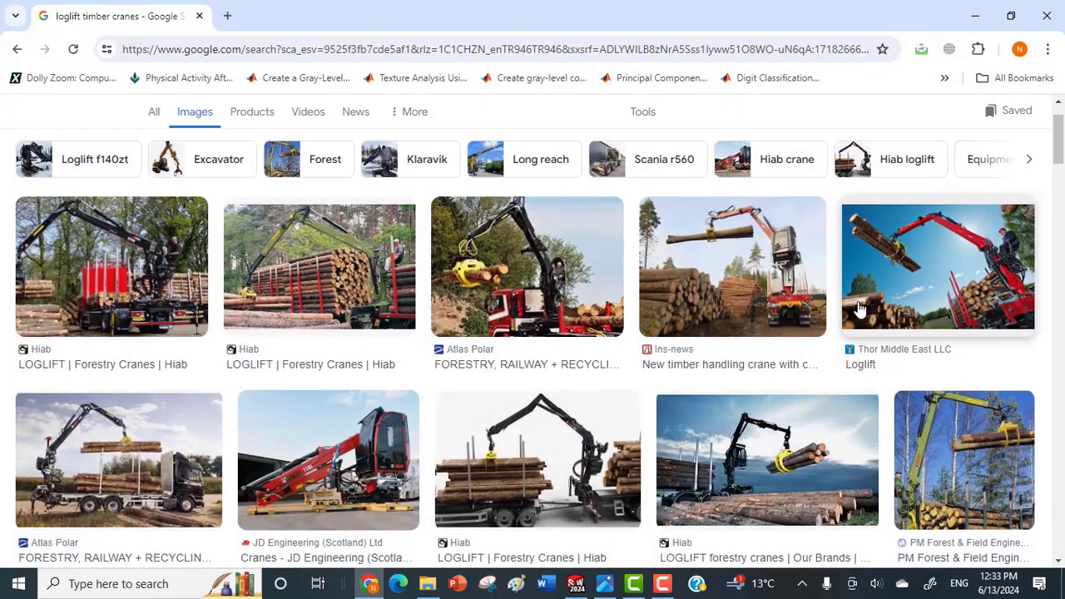
scroll(861, 309, up, 1)
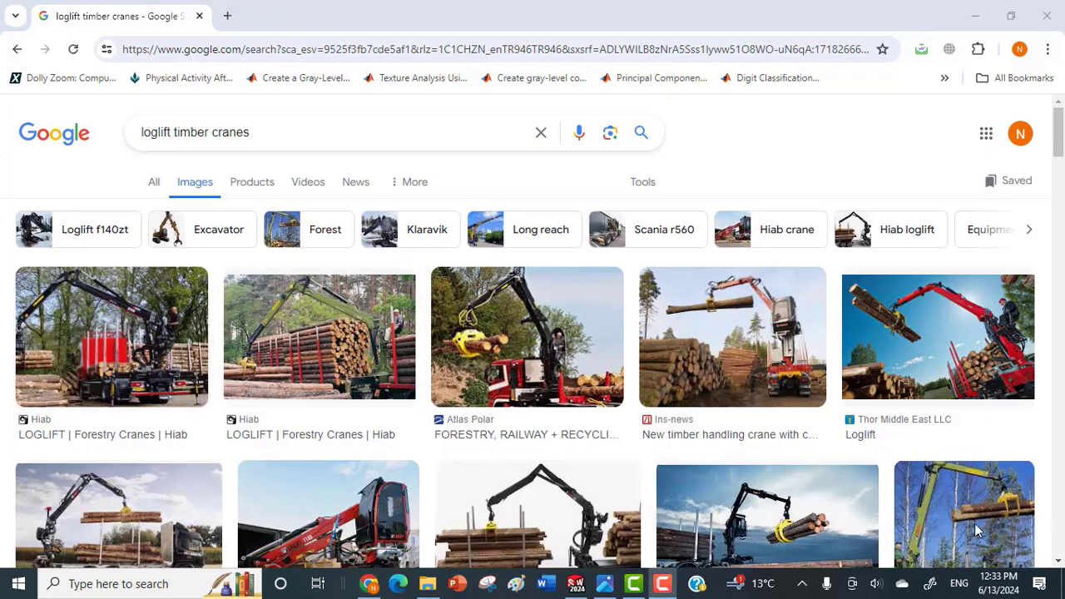
click(133, 313)
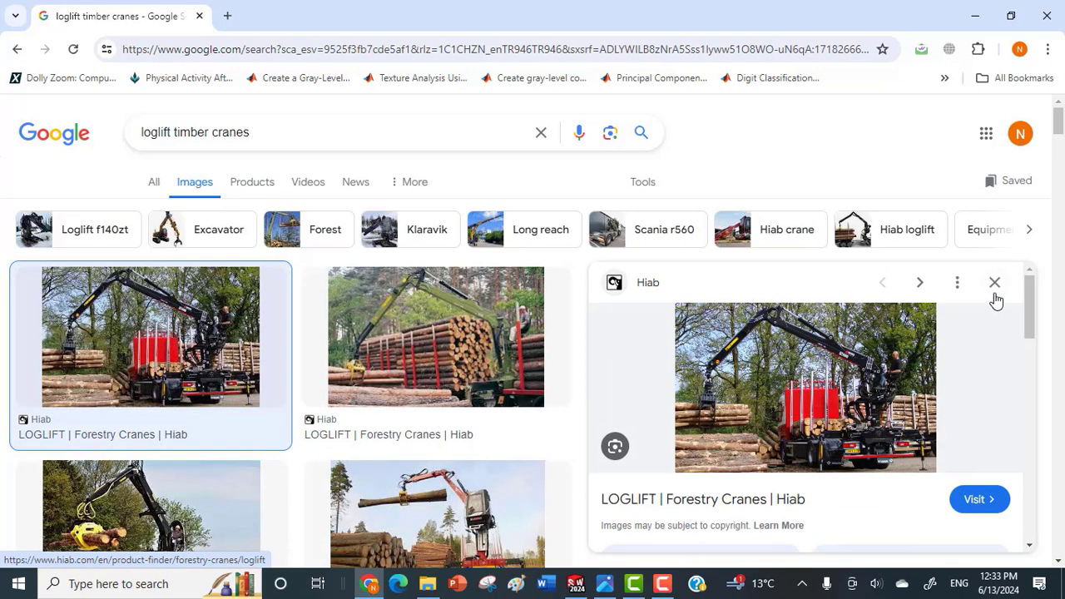
click(994, 283)
Open the preview of the 25 Meters Crane Loglift Forestry Crane with Grapple and examine its arm and grapple.
scroll(780, 449, down, 2)
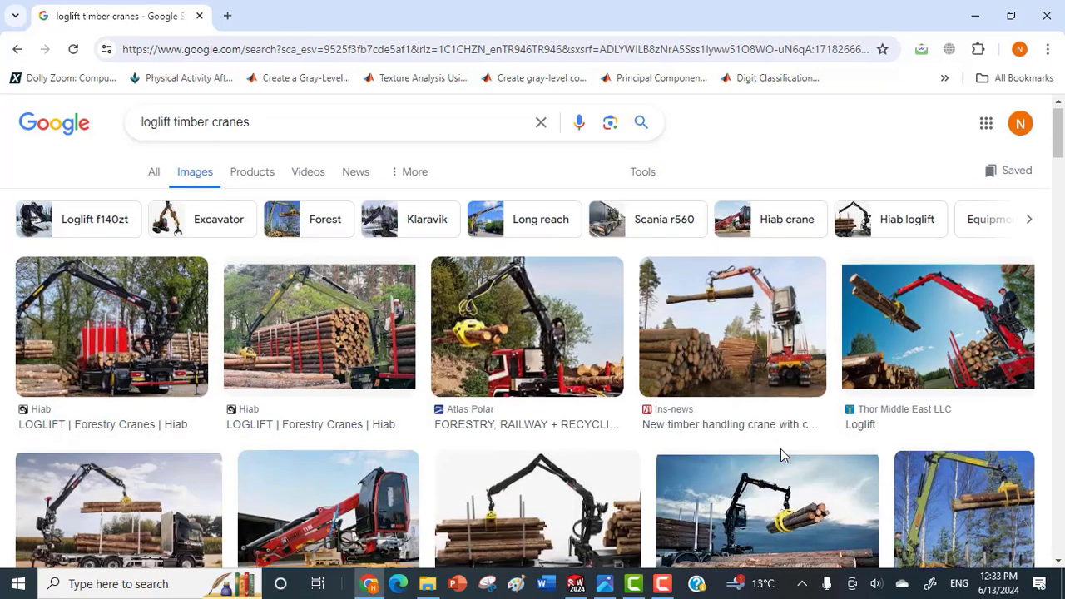
scroll(779, 453, down, 3)
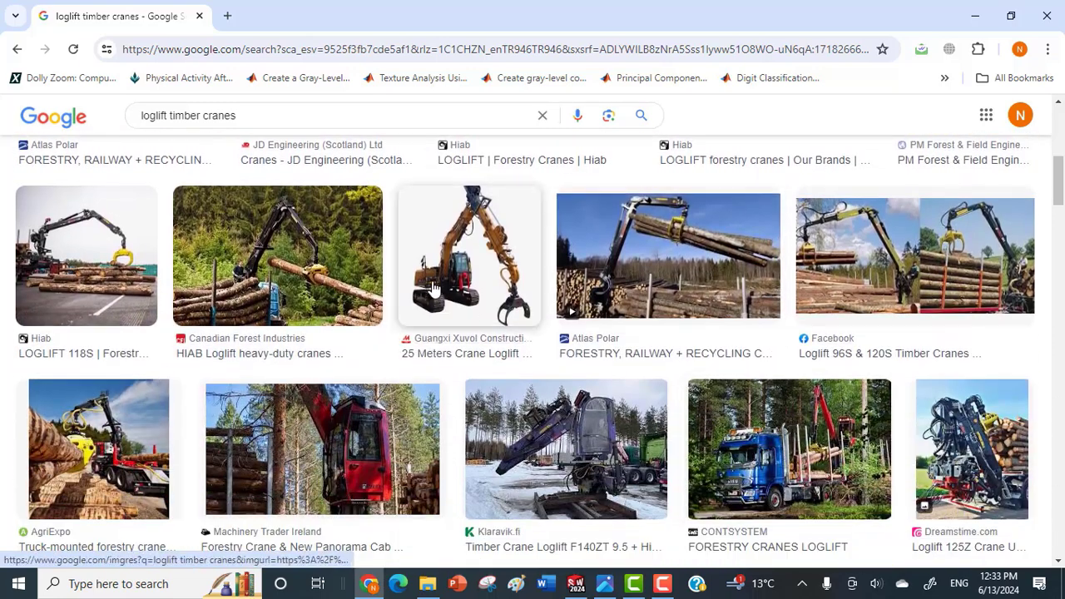
click(432, 285)
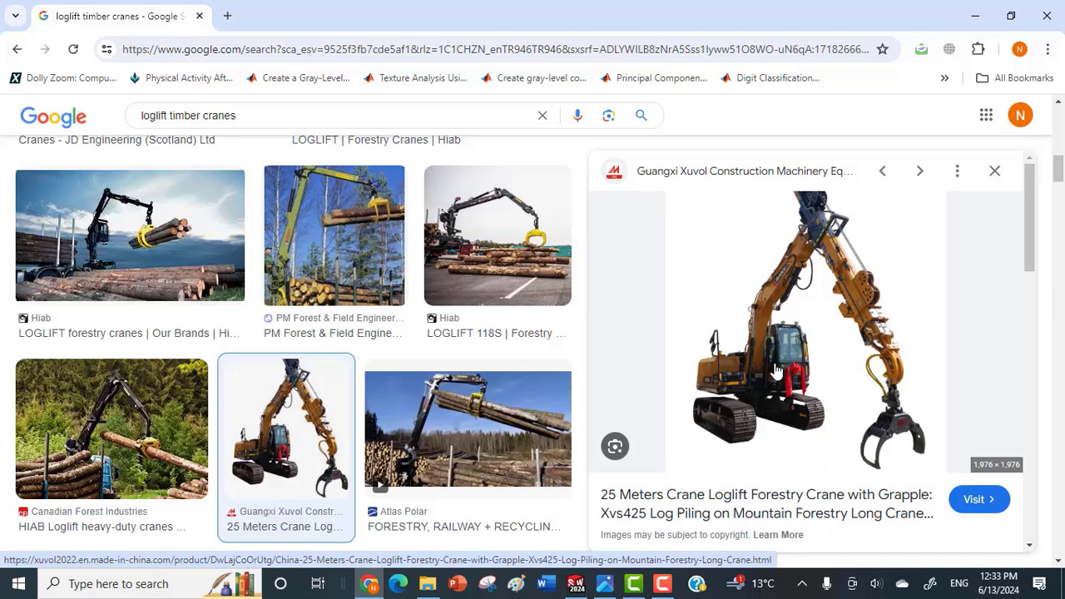
scroll(774, 370, down, 1)
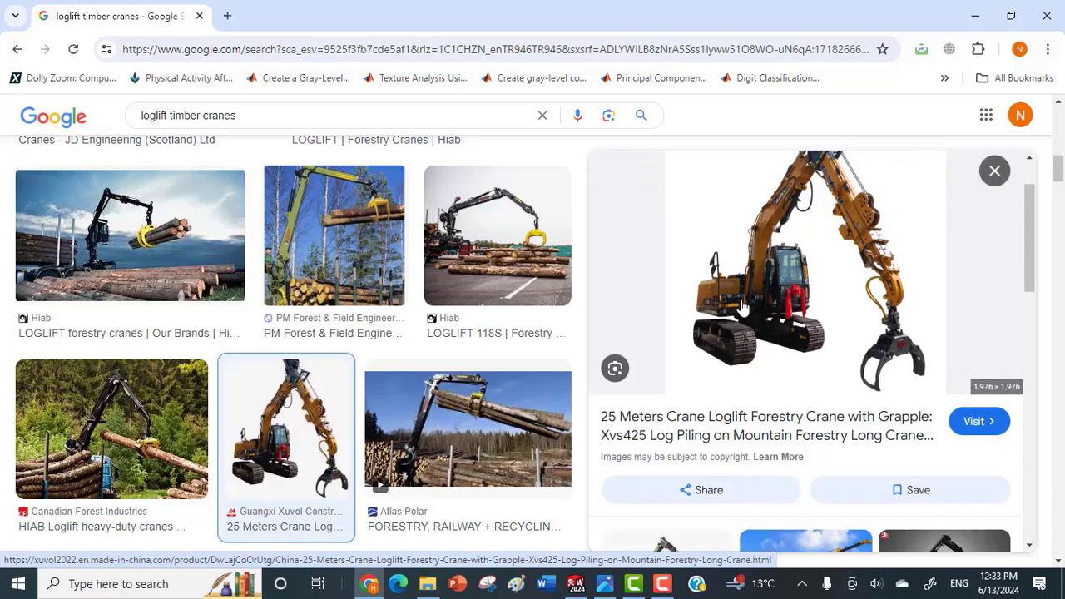
scroll(755, 305, up, 1)
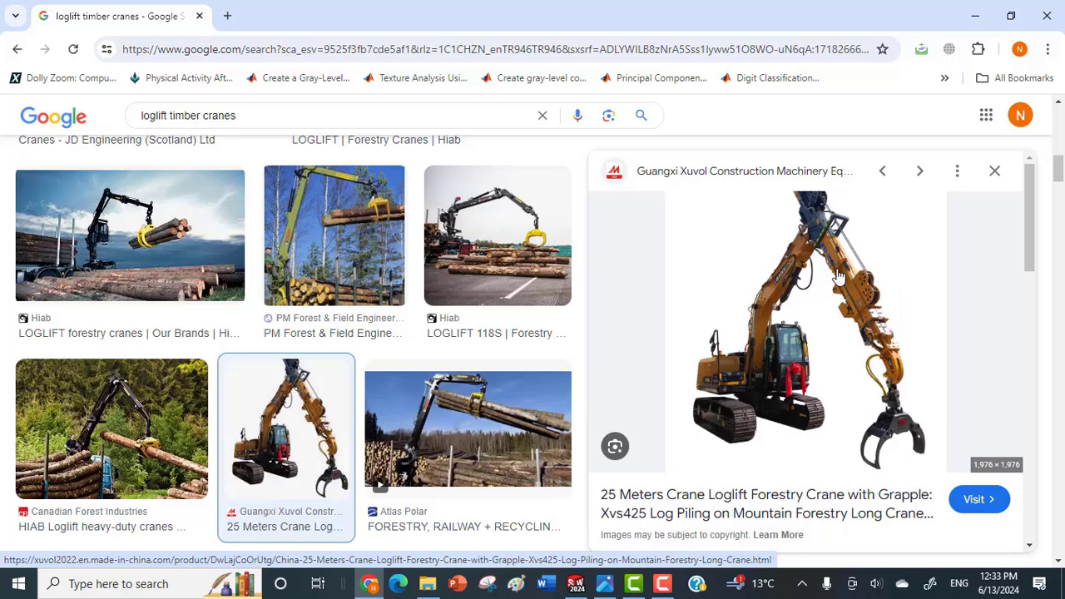
scroll(838, 278, down, 1)
scroll(839, 278, up, 1)
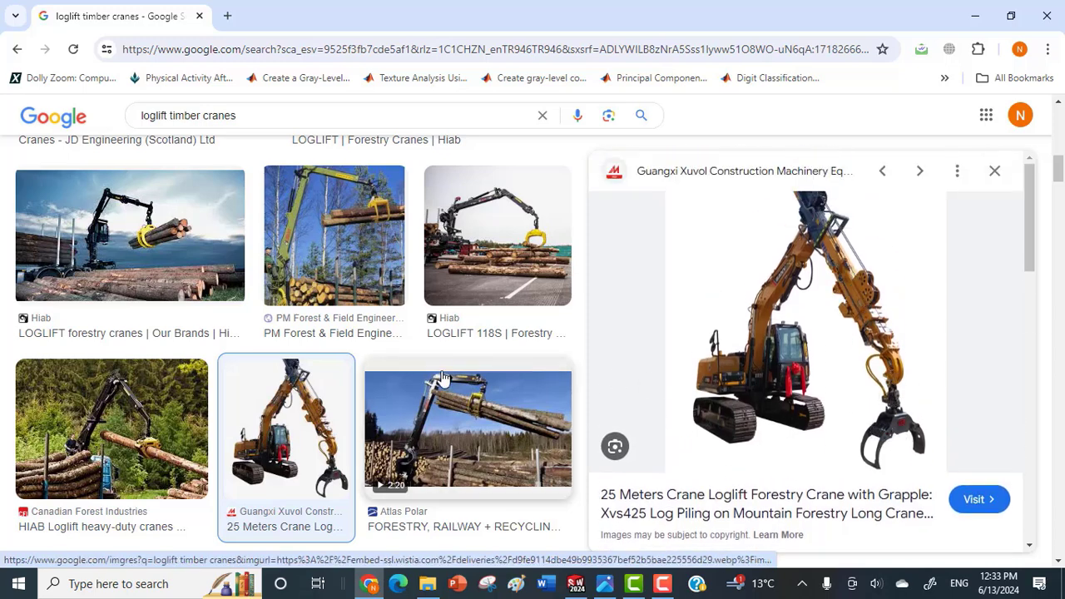
Look through more Loglift crane pictures in the results and close the open image preview.
scroll(137, 433, down, 2)
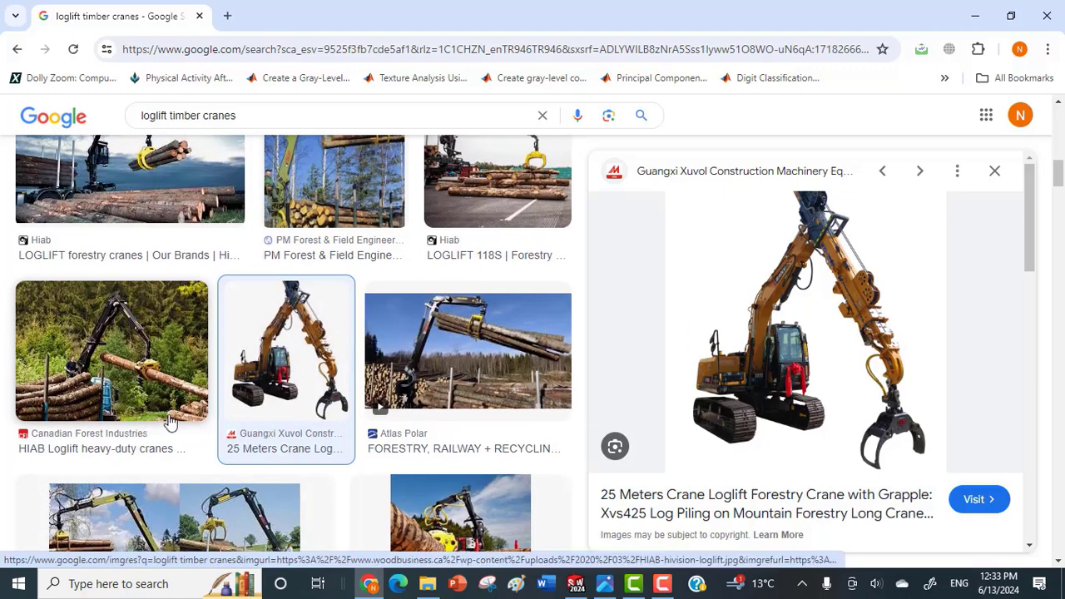
scroll(170, 433, down, 3)
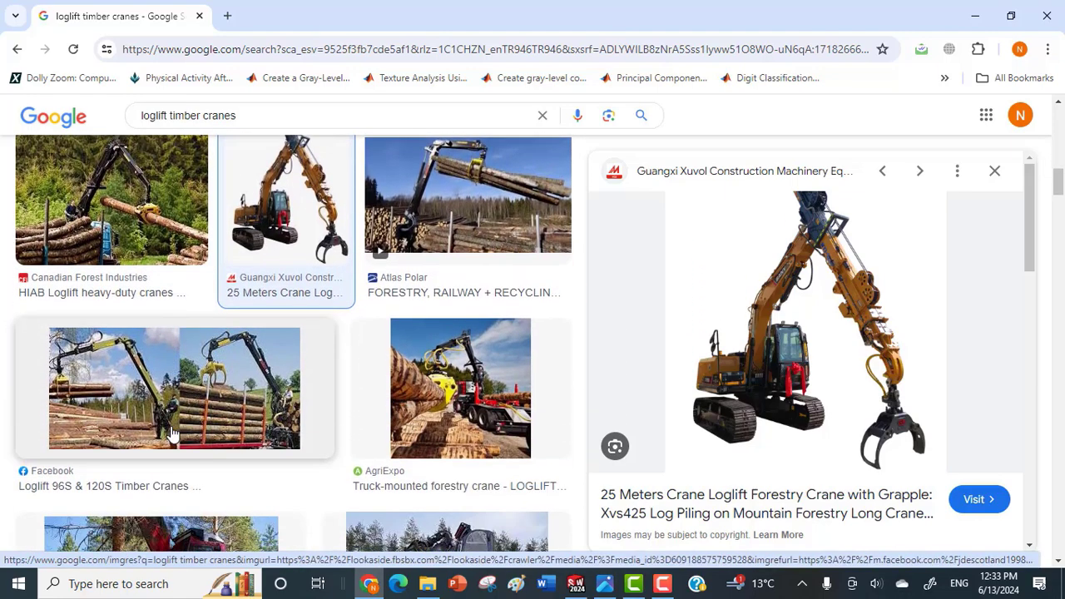
scroll(170, 435, down, 2)
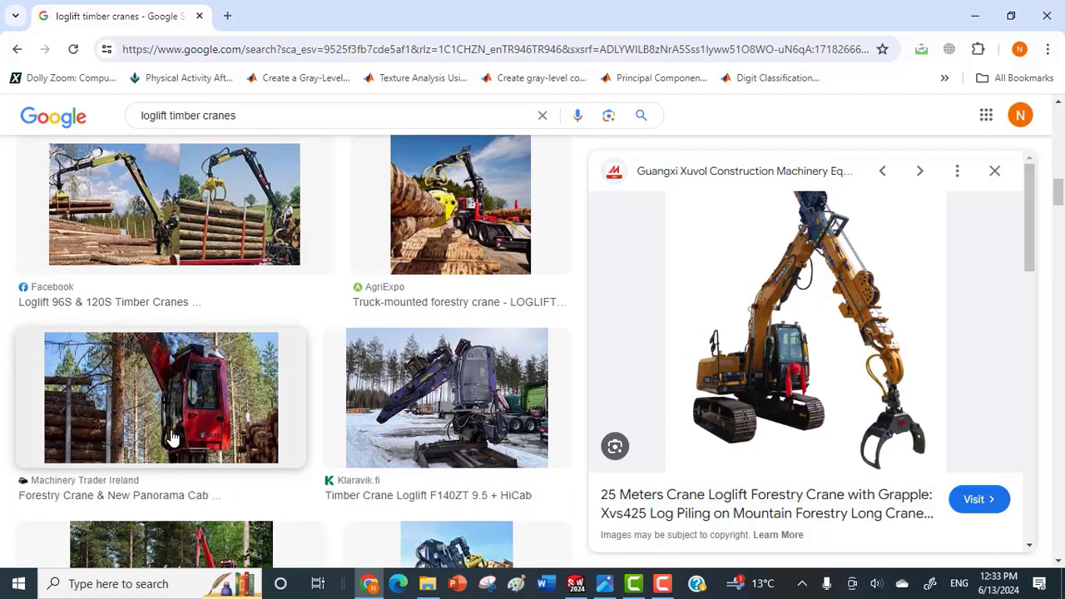
scroll(177, 443, down, 3)
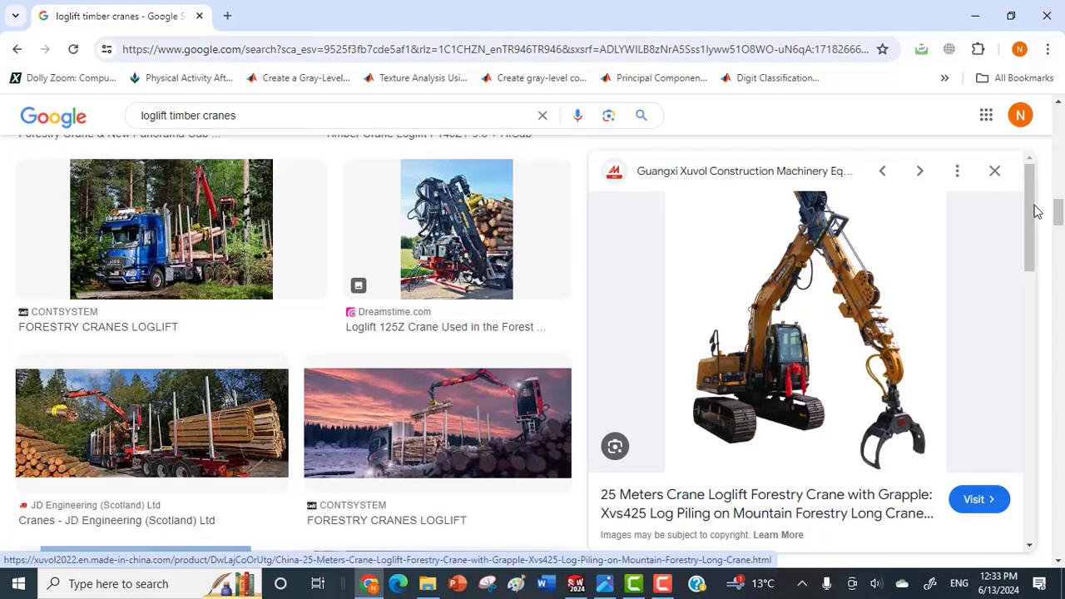
click(995, 172)
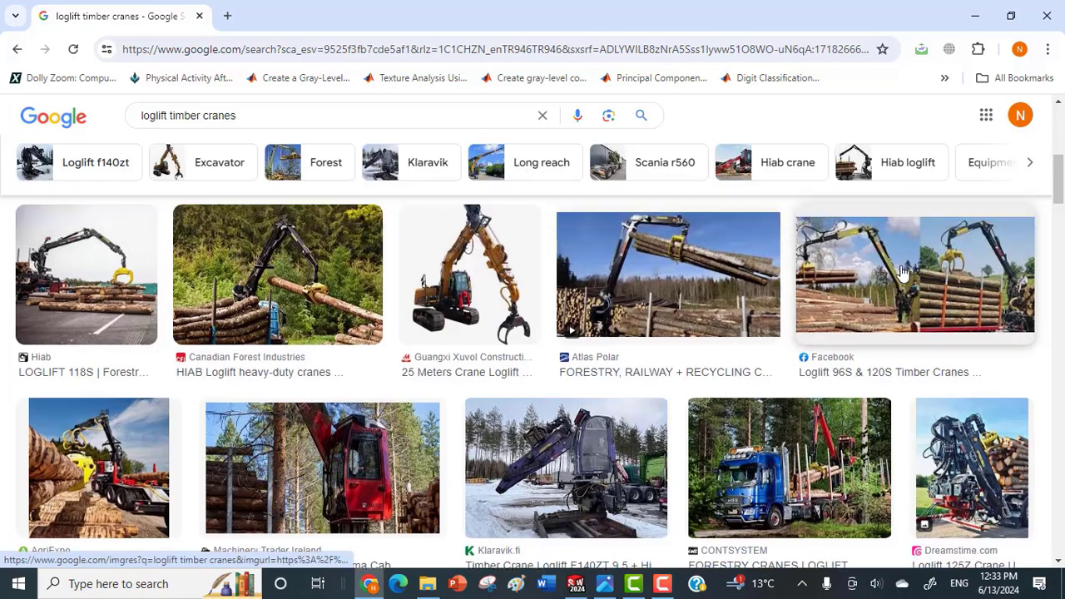
scroll(832, 332, down, 5)
Switch to Photos to view the numbered HIAB LOGLIFT forest crane drawing, and minimize it and the browser.
click(603, 587)
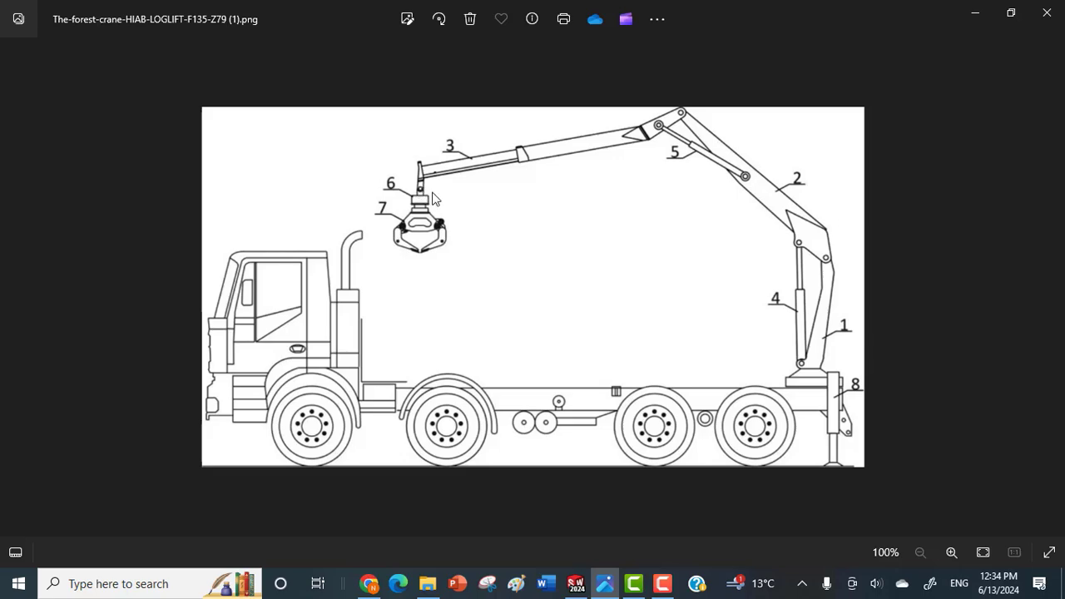
click(978, 13)
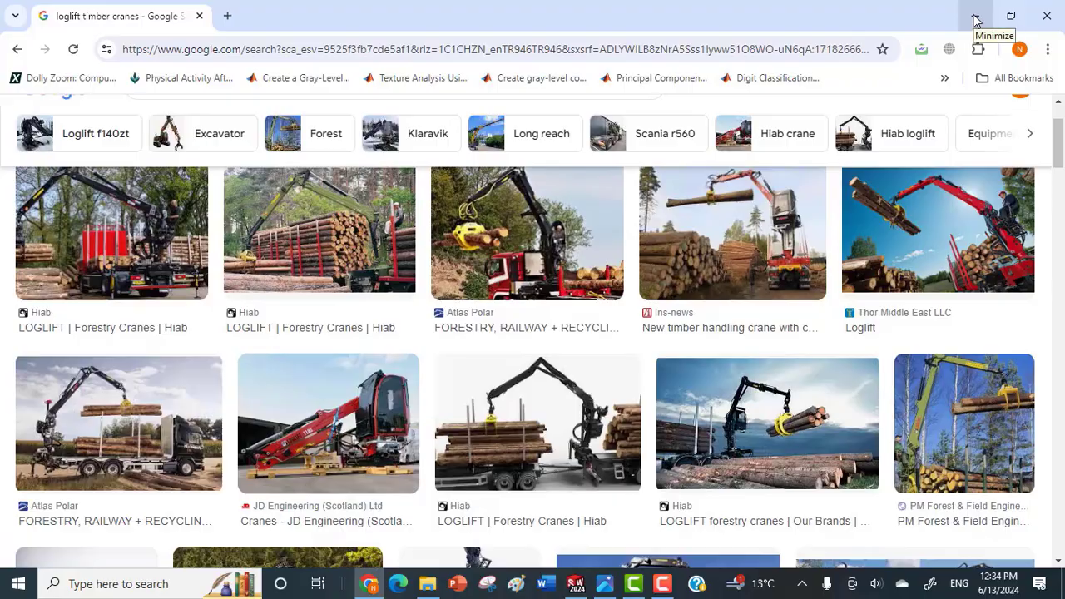
click(976, 16)
Examine the gripper, its cylinder and the green universal joint in the SOLIDWORKS assembly.
scroll(649, 246, down, 1)
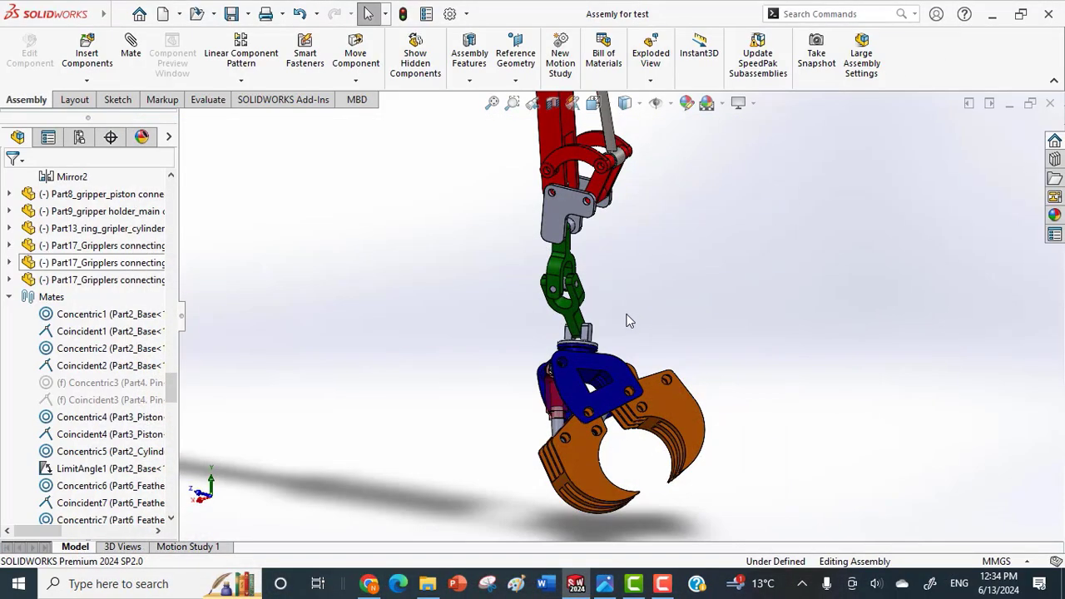
scroll(585, 427, down, 1)
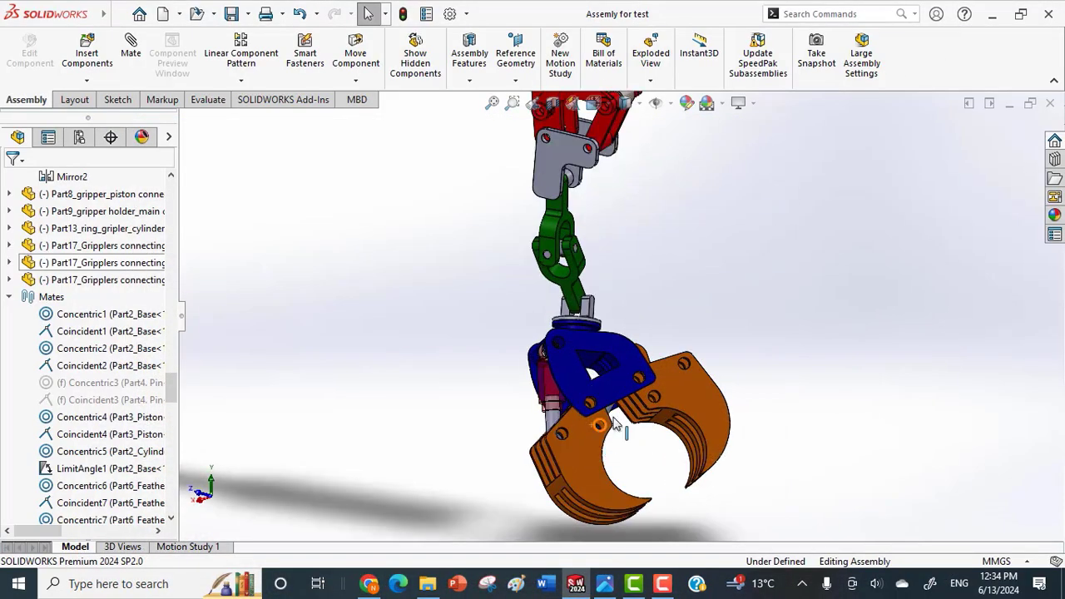
middle_drag(572, 387, 614, 383)
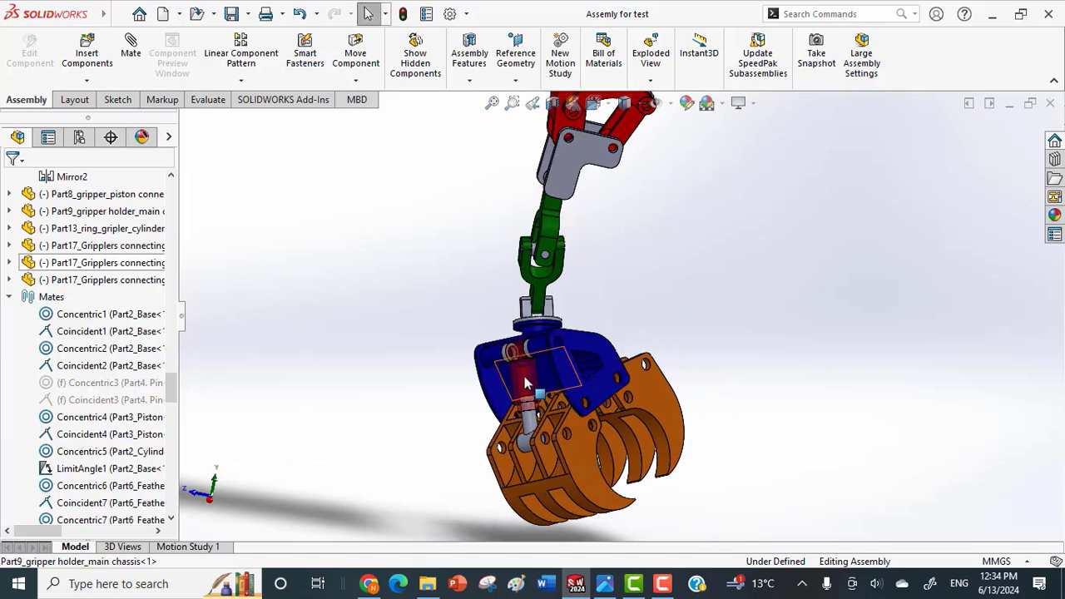
scroll(567, 363, up, 4)
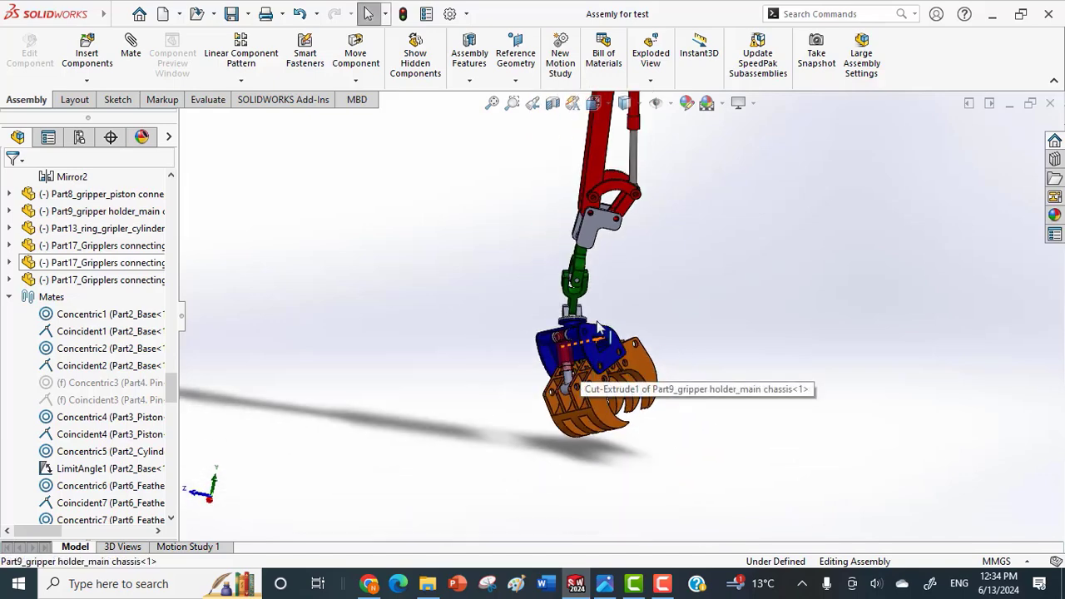
Switch to File Explorer and review the part files in the Crane folder's Universal Joint subfolder.
click(429, 585)
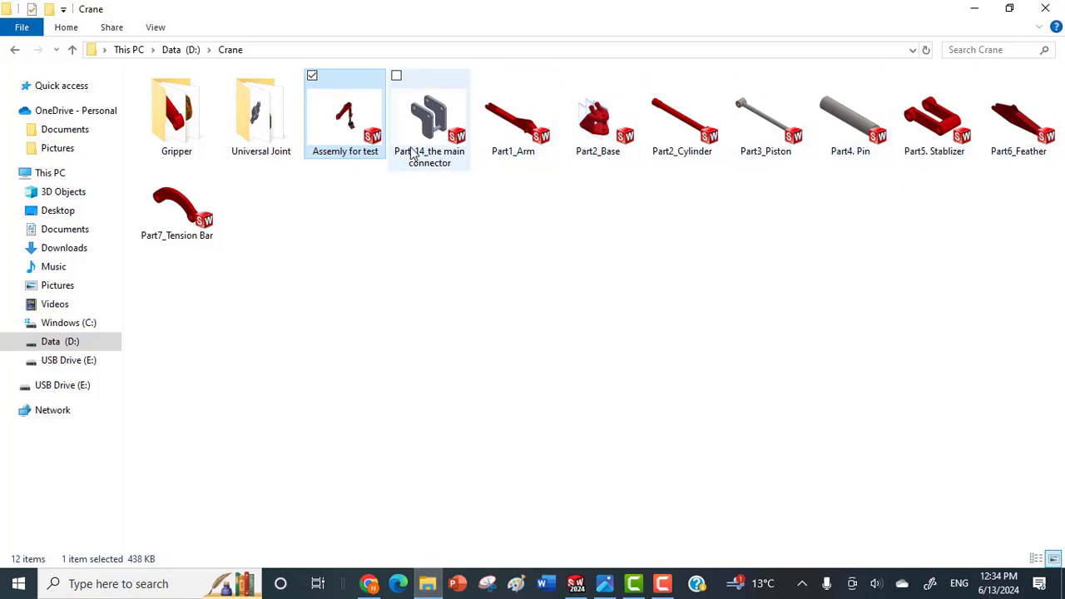
double_click(273, 131)
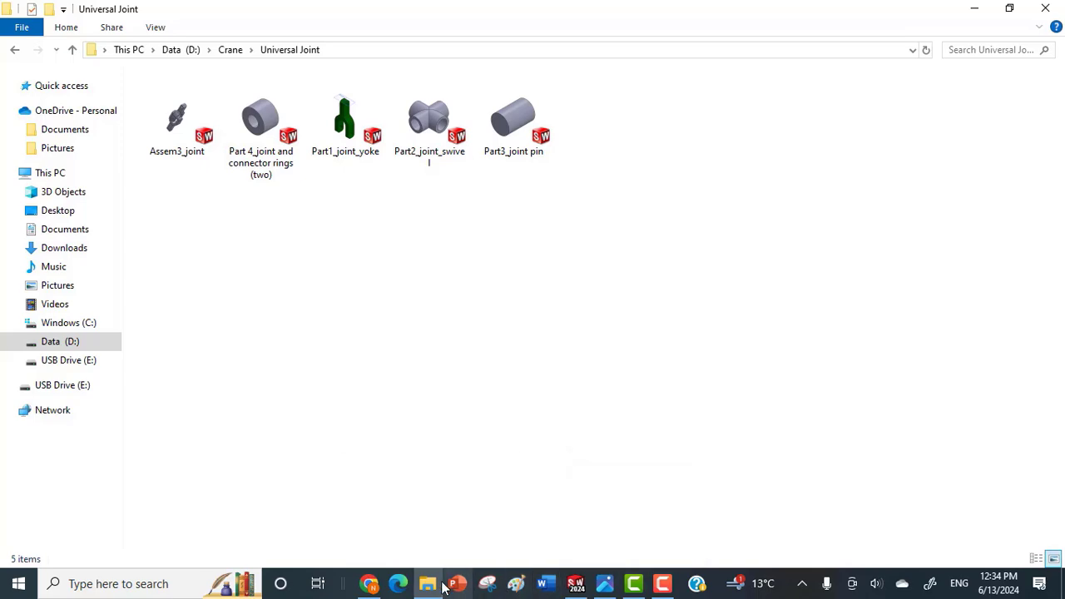
click(574, 583)
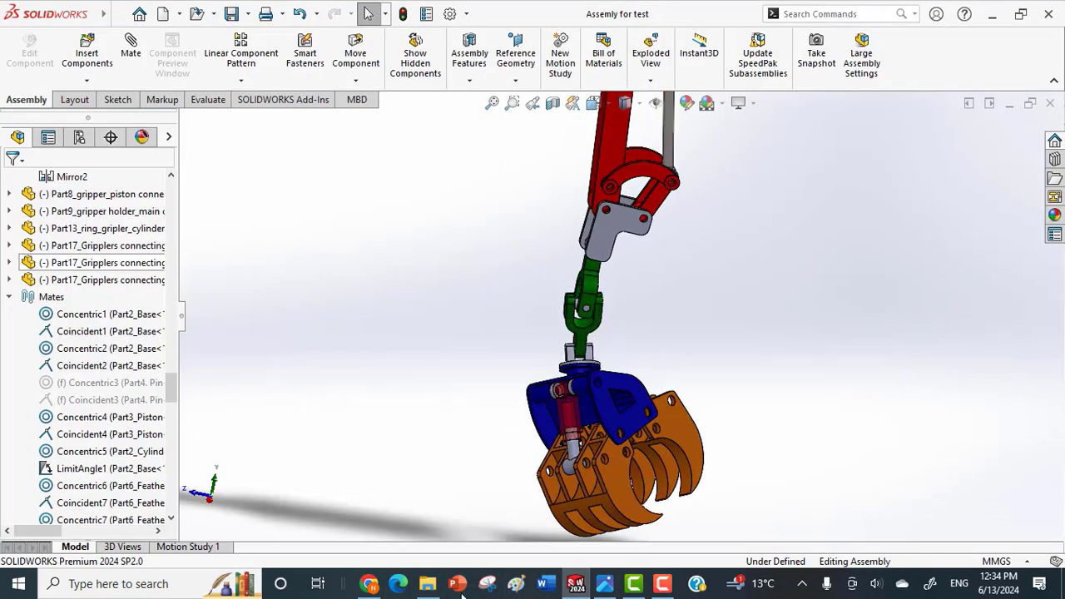
click(427, 585)
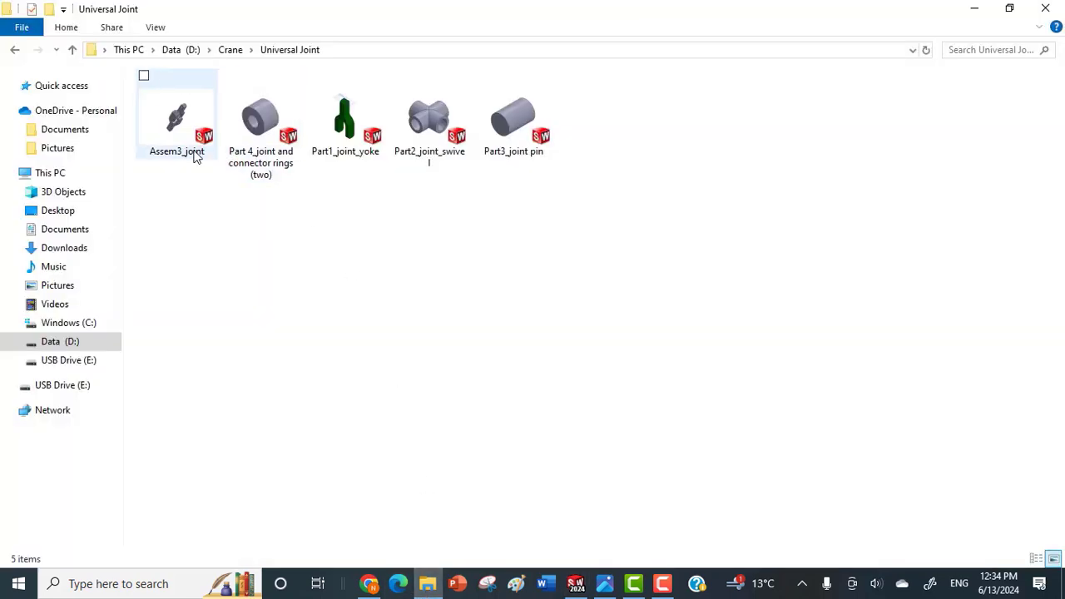
Review the part files in the Crane folder's Gripper subfolder and return to the Crane folder.
click(230, 50)
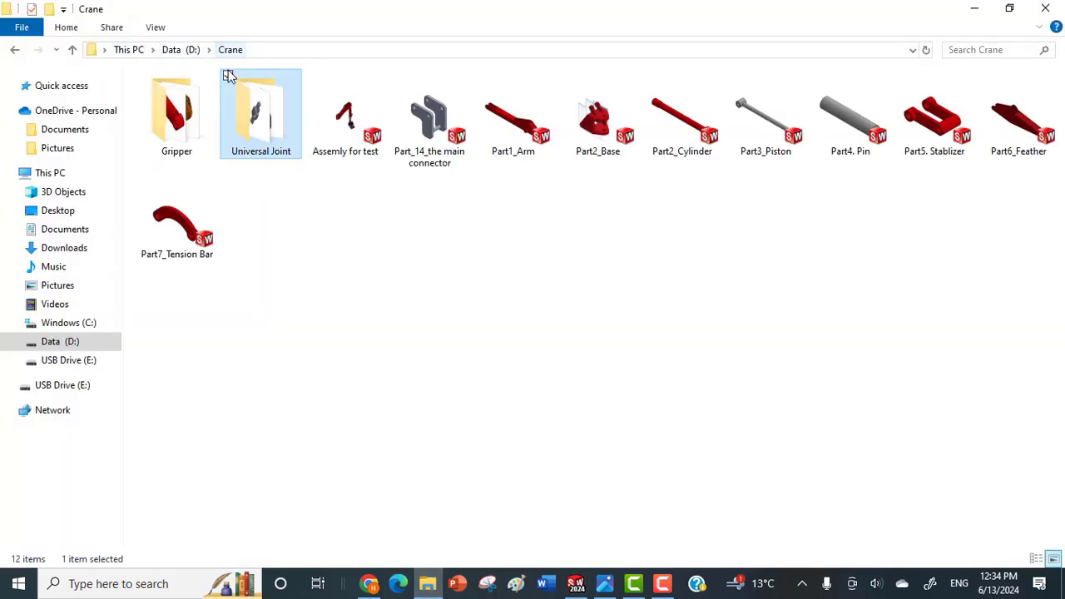
double_click(191, 116)
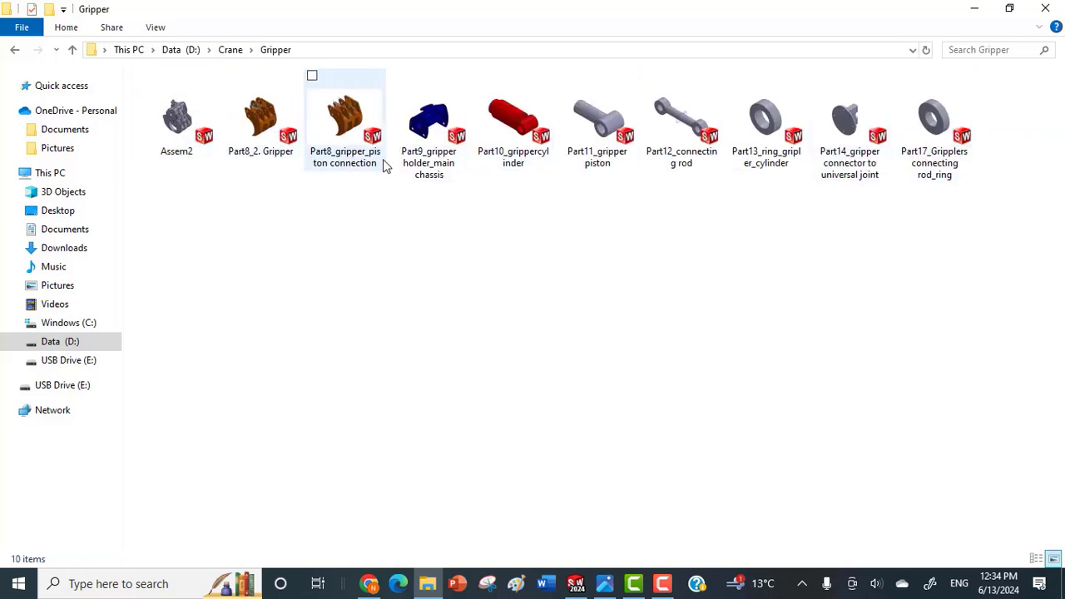
click(74, 50)
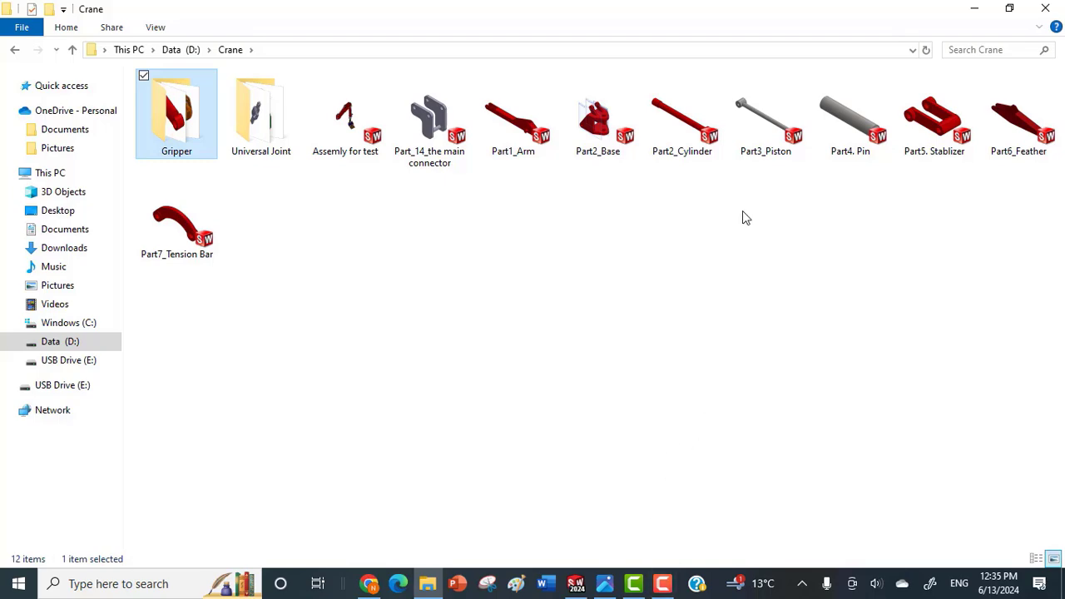
Switch back to SOLIDWORKS and examine the whole crane arm from the opposite side.
click(575, 584)
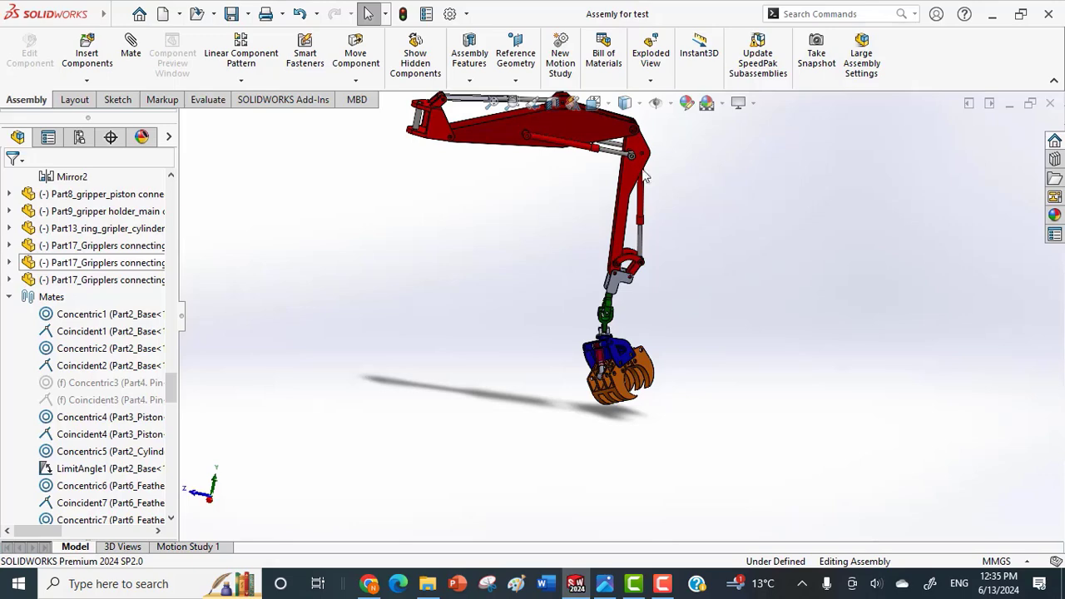
middle_drag(597, 134, 566, 99)
scroll(605, 132, up, 2)
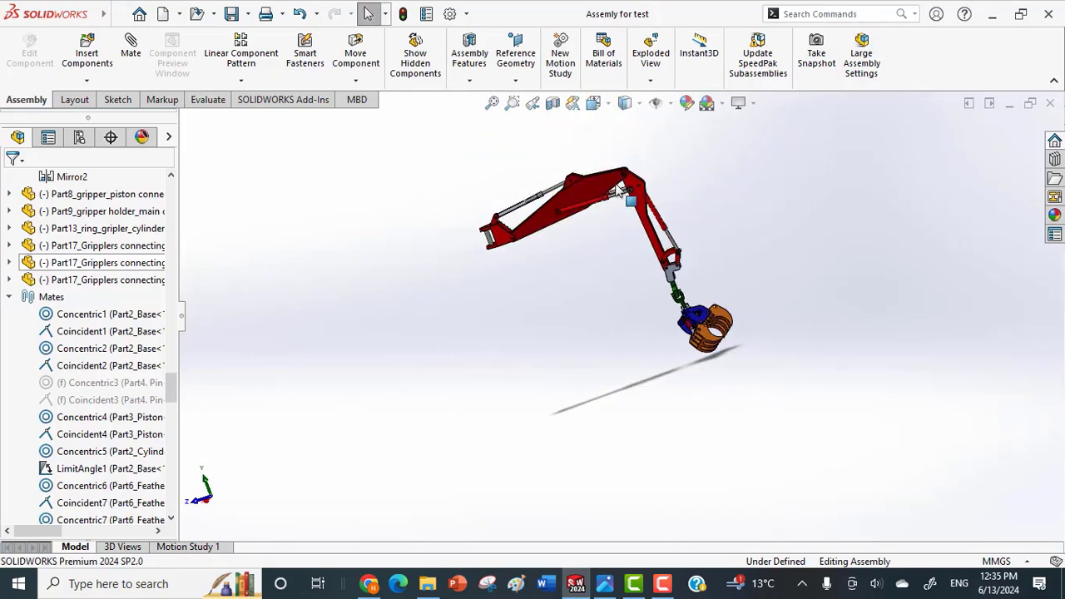
Swing the red arm and the main boom to demonstrate how the crane's joints move.
click(652, 220)
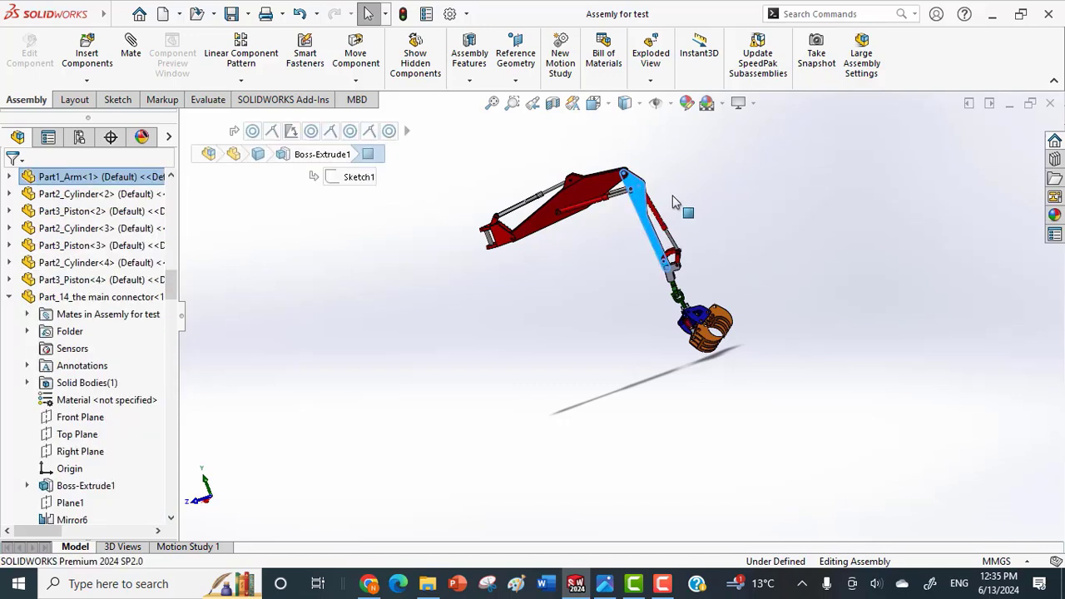
drag(674, 202, 589, 192)
click(587, 190)
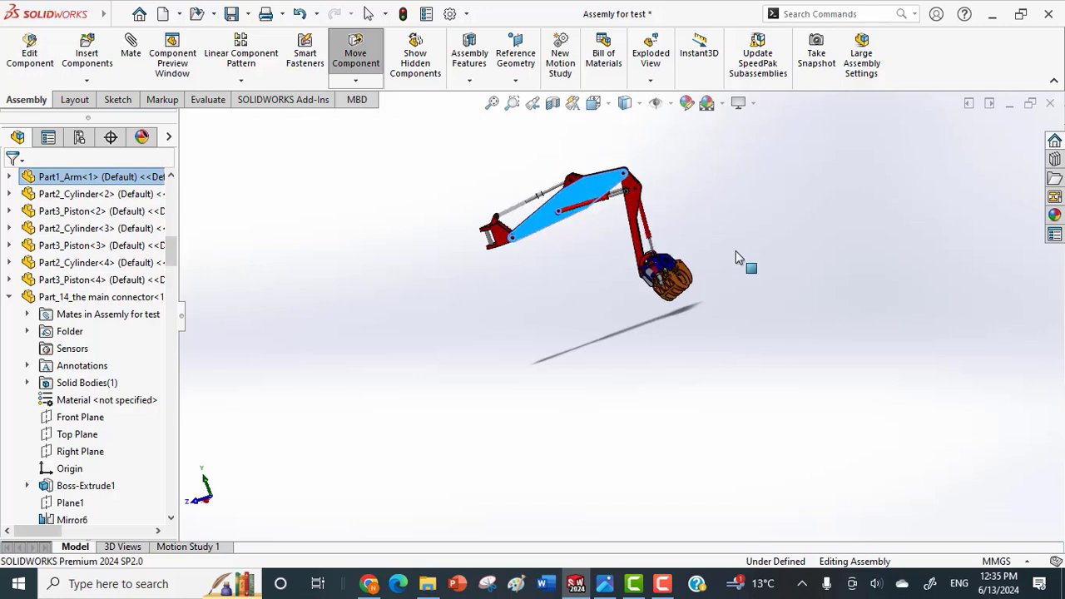
middle_drag(705, 261, 636, 292)
scroll(638, 296, down, 5)
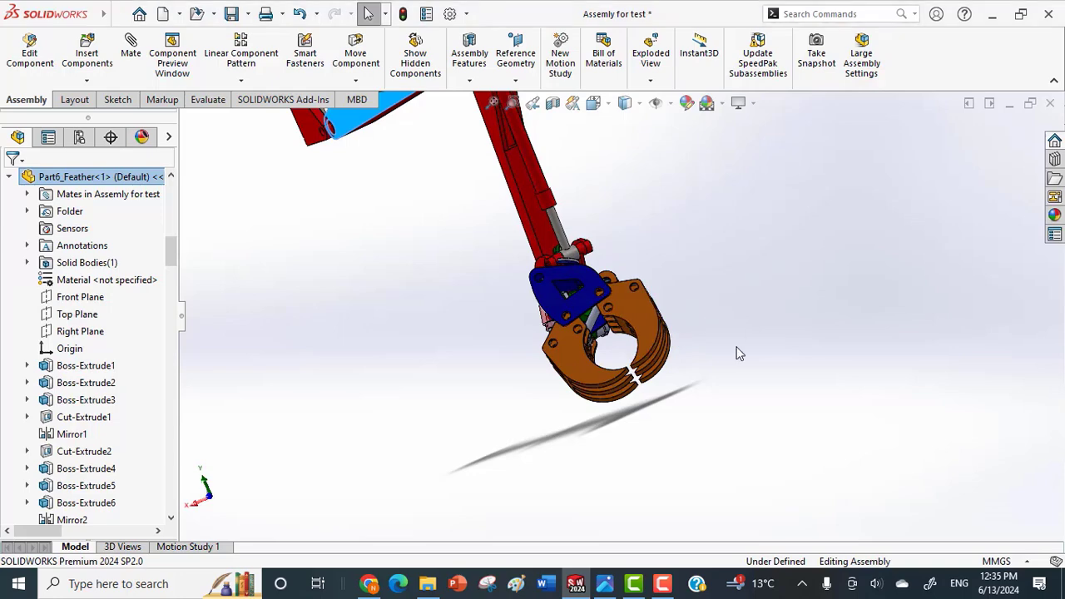
Open the gripper jaws and pull the gripper down away from the arm so it hangs below the universal joint.
drag(670, 362, 590, 312)
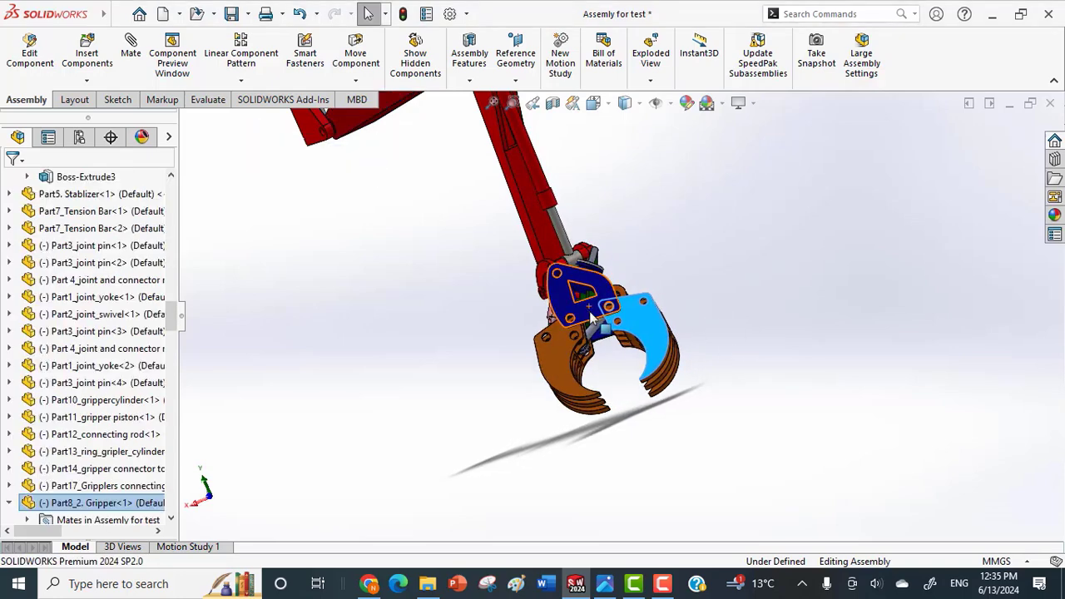
drag(648, 342, 670, 428)
drag(687, 455, 670, 517)
scroll(644, 430, up, 1)
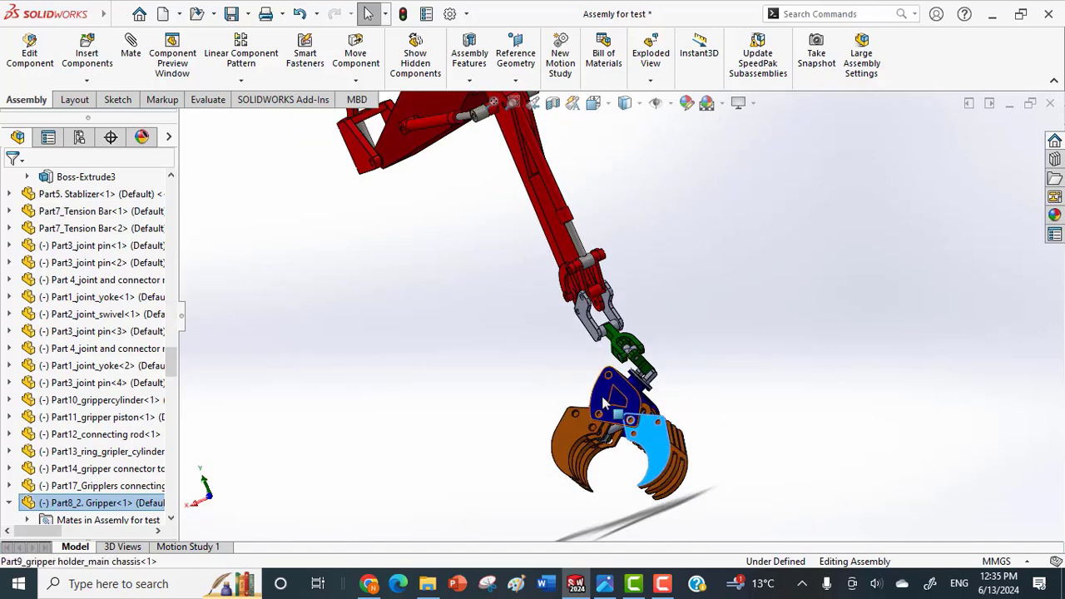
Fix the blue gripper holder main chassis in place.
click(606, 395)
right_click(606, 395)
click(643, 271)
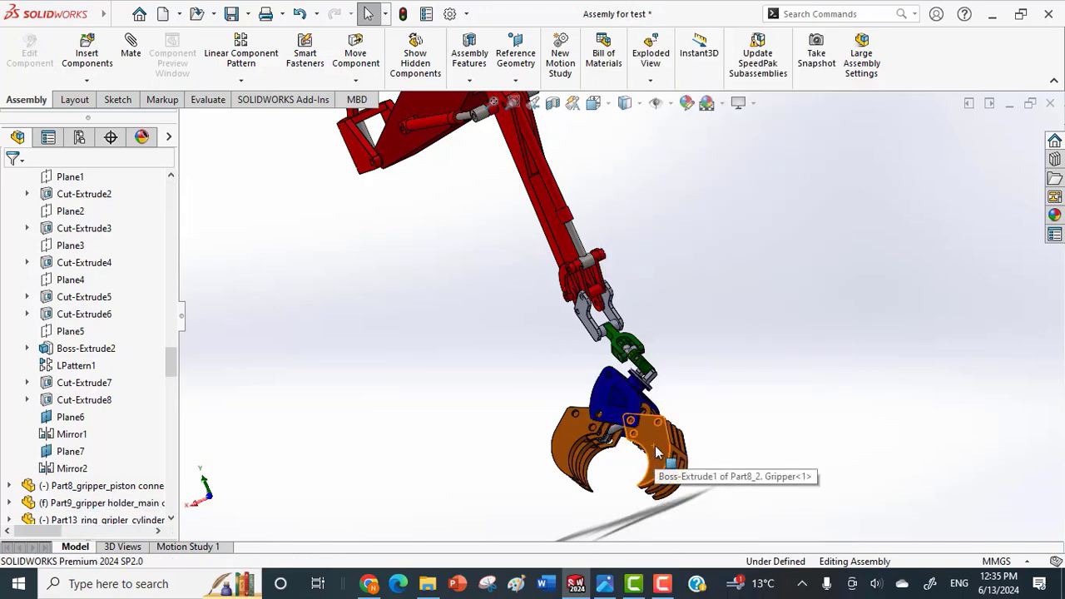
Swing the orange gripper jaws together until the gripper is closed.
click(620, 462)
drag(596, 472, 523, 469)
scroll(690, 407, up, 1)
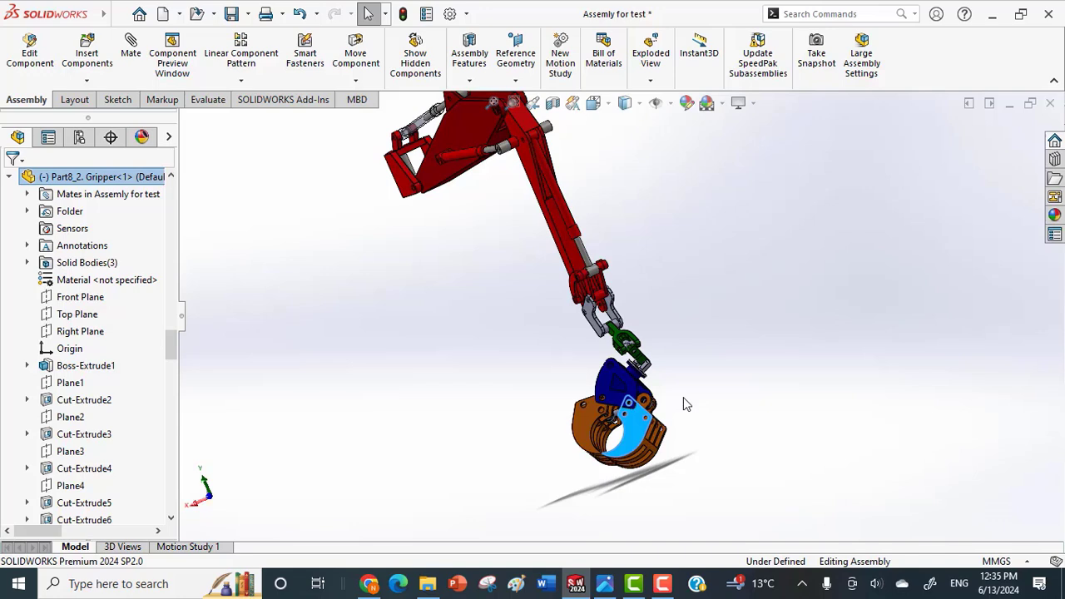
Examine the LimitDistance1 and LimitAngle4 mates at the end of the mate list and the gripper parts they control.
scroll(658, 337, up, 1)
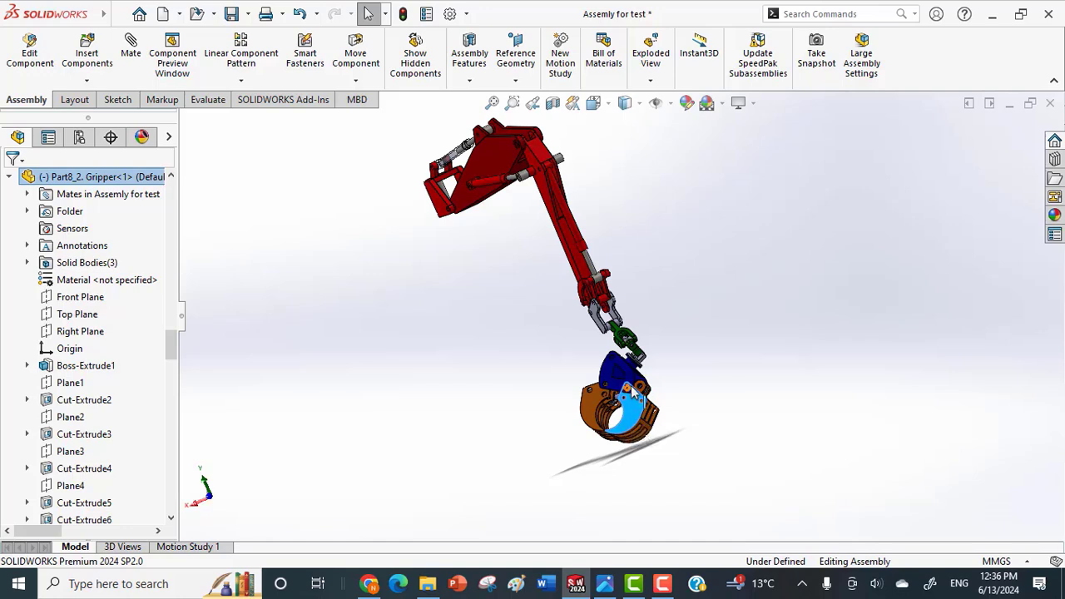
scroll(636, 296, up, 1)
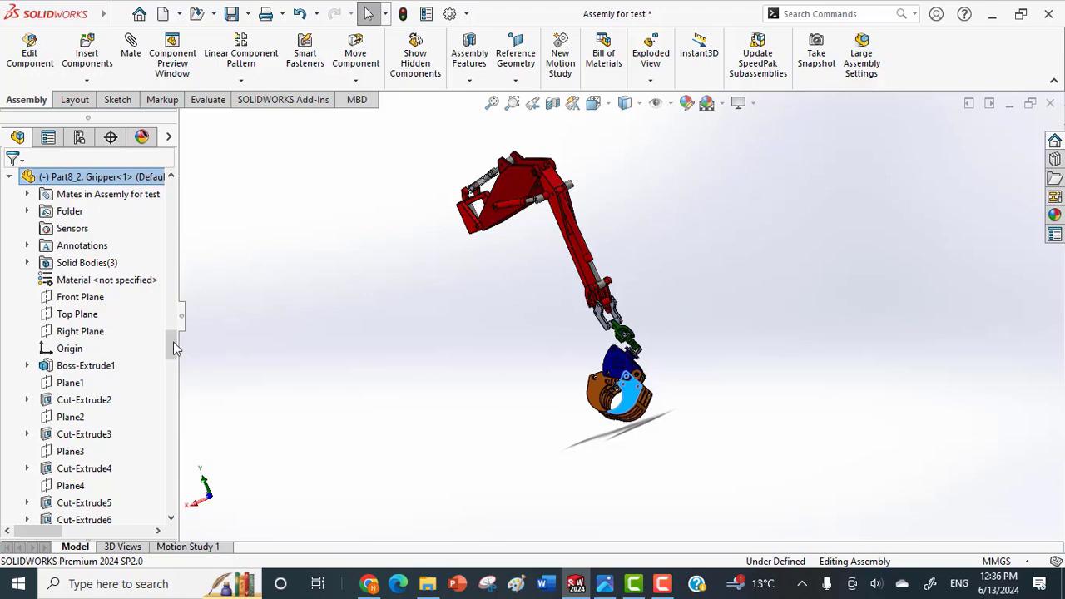
drag(174, 347, 171, 518)
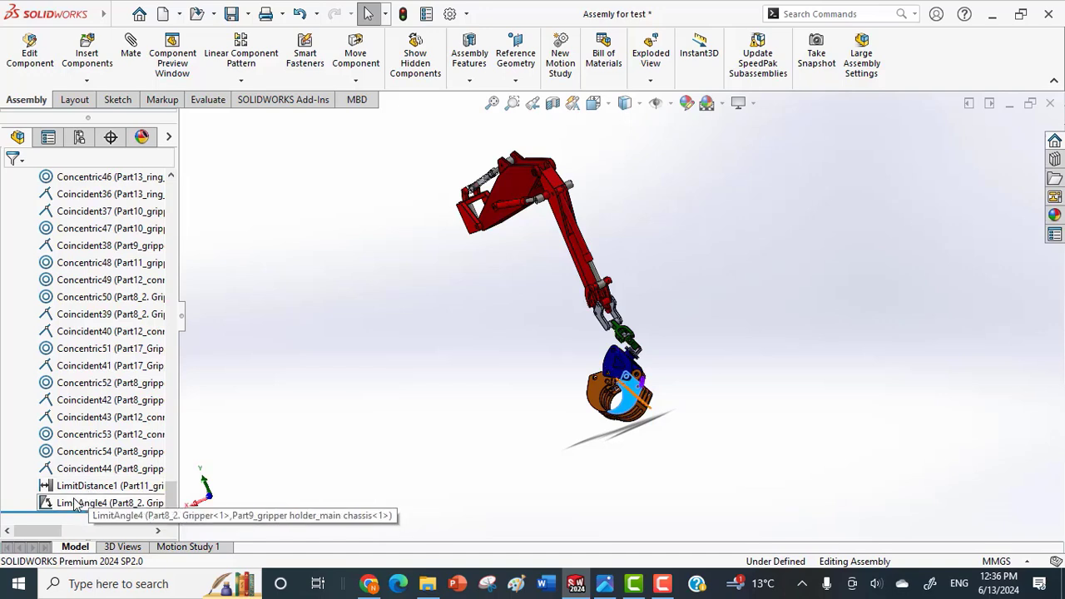
scroll(542, 404, down, 2)
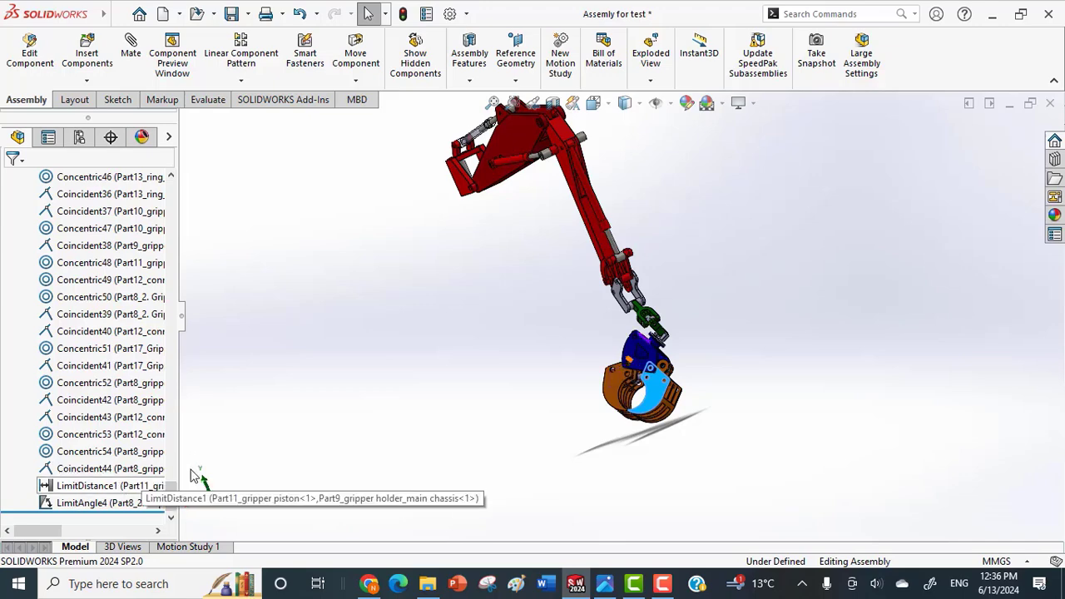
middle_drag(642, 397, 675, 434)
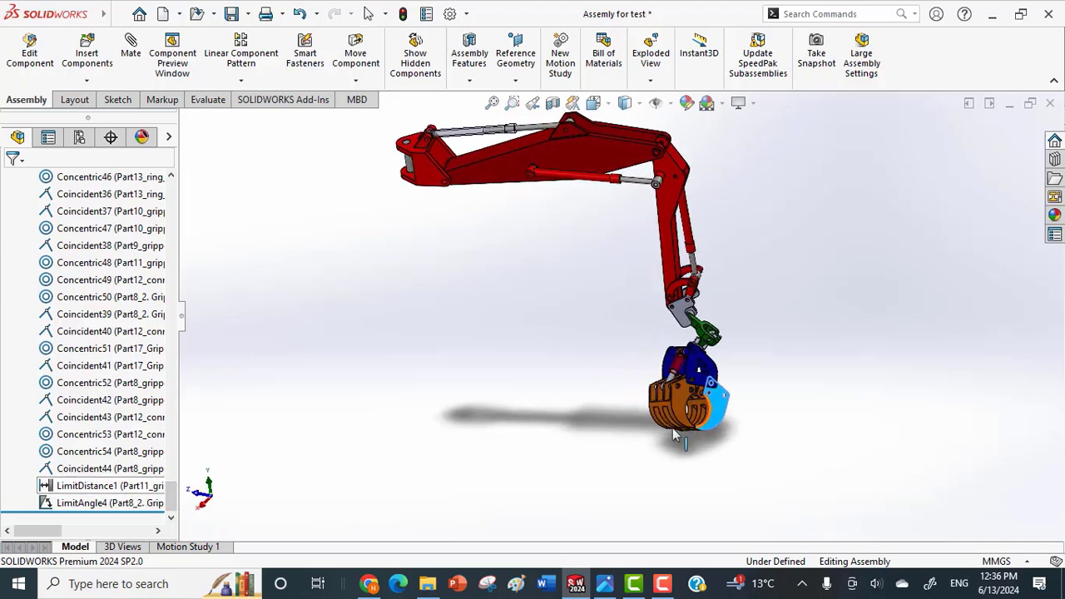
scroll(675, 434, up, 1)
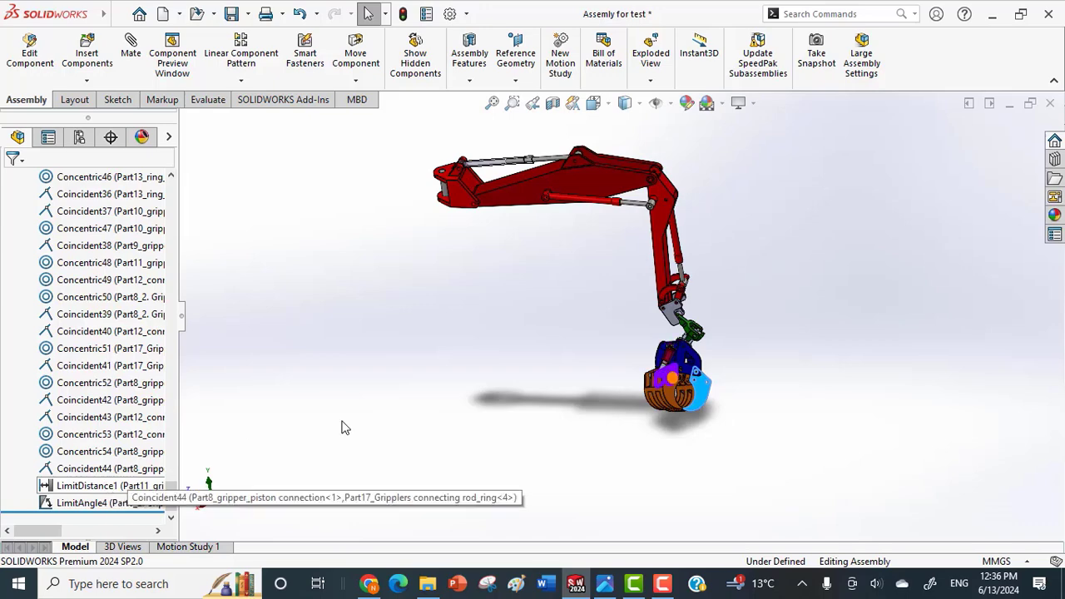
scroll(624, 393, down, 4)
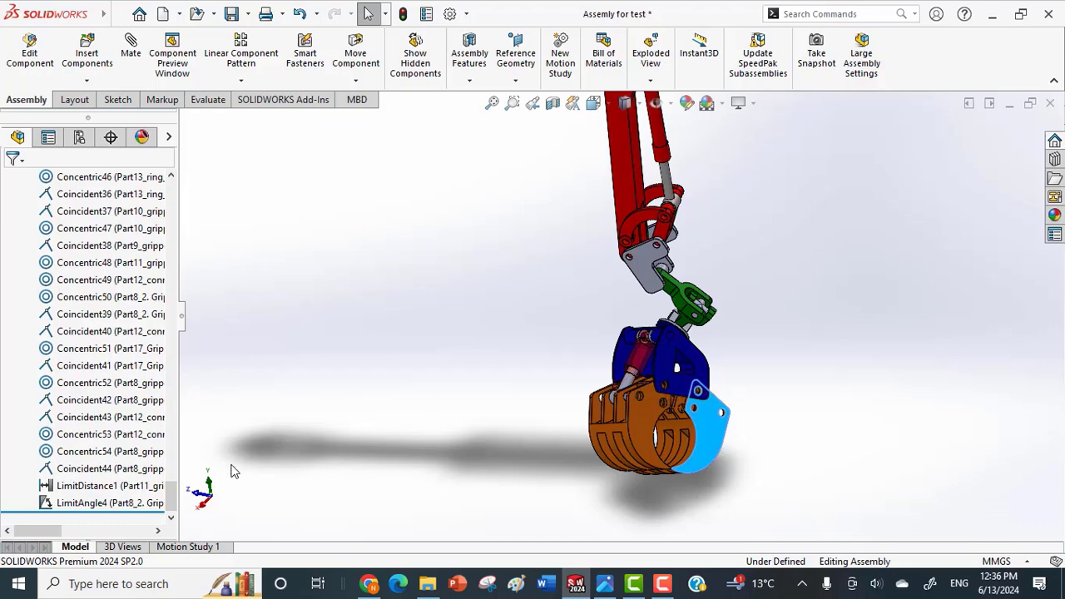
Suppress the gripper's LimitAngle4 and LimitDistance1 mates.
click(108, 503)
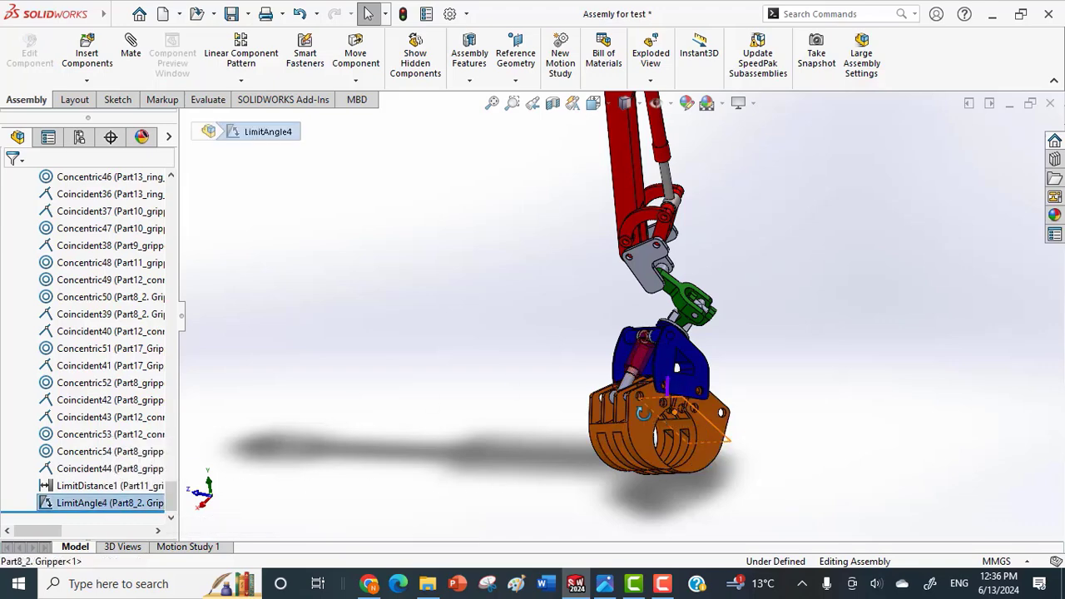
mouse_move(643, 414)
middle_down()
mouse_move(612, 418)
mouse_move(633, 418)
middle_up()
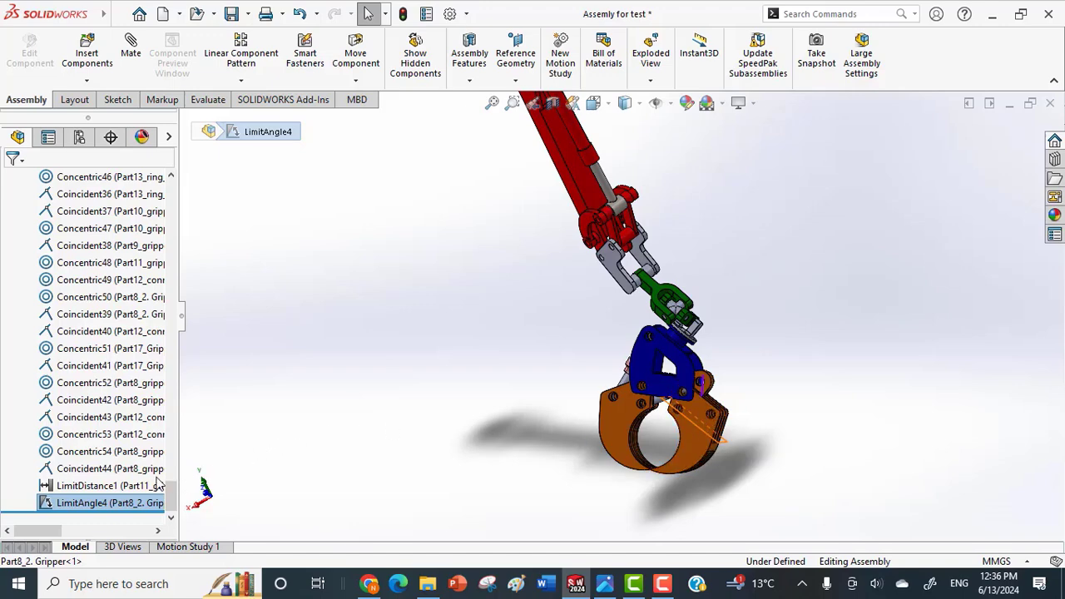
right_click(98, 503)
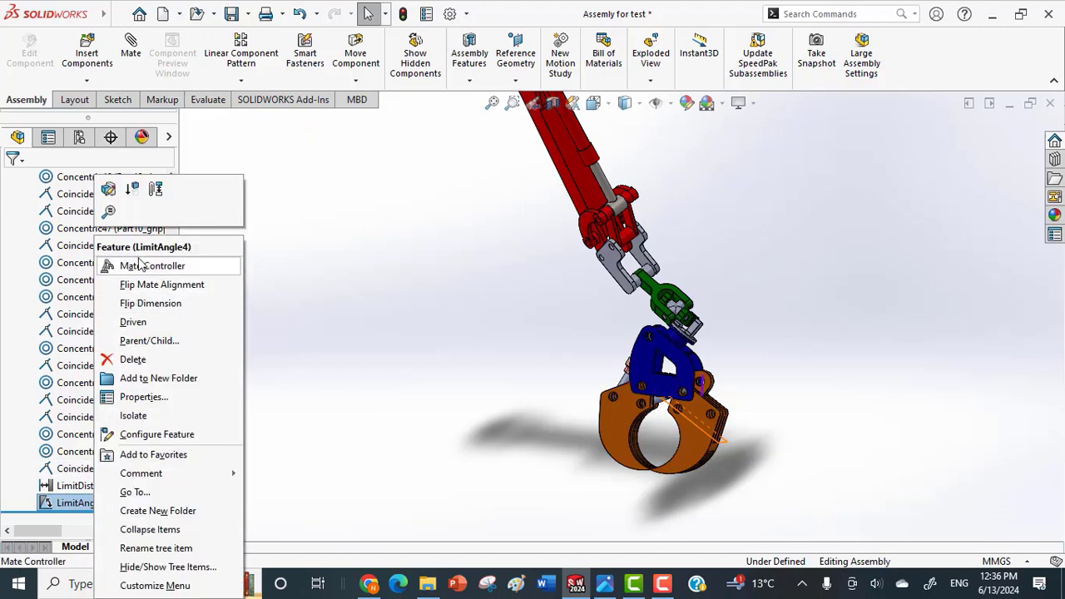
click(133, 189)
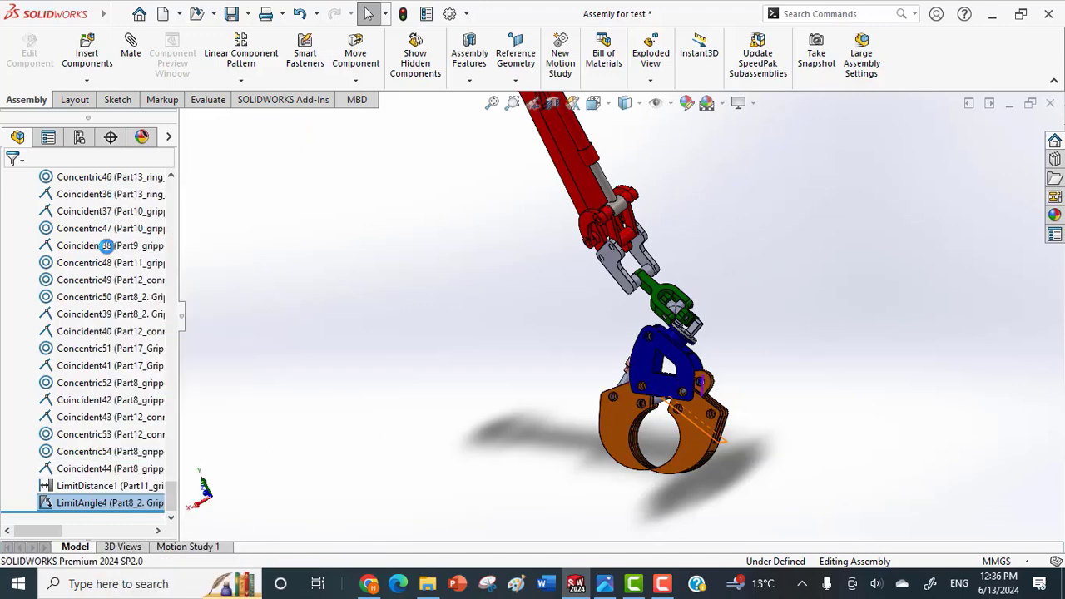
right_click(92, 485)
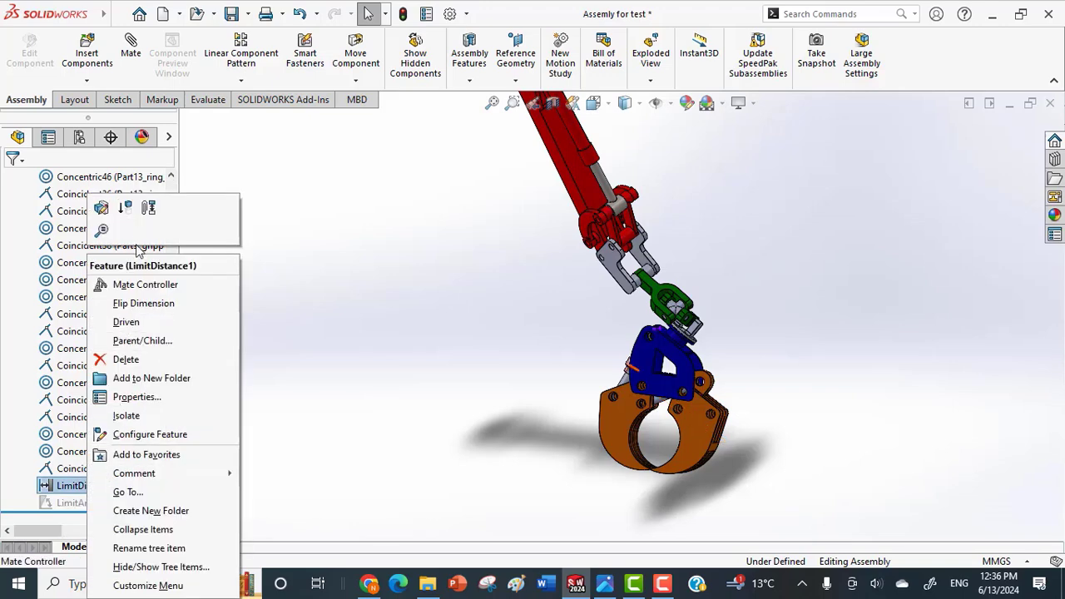
click(125, 207)
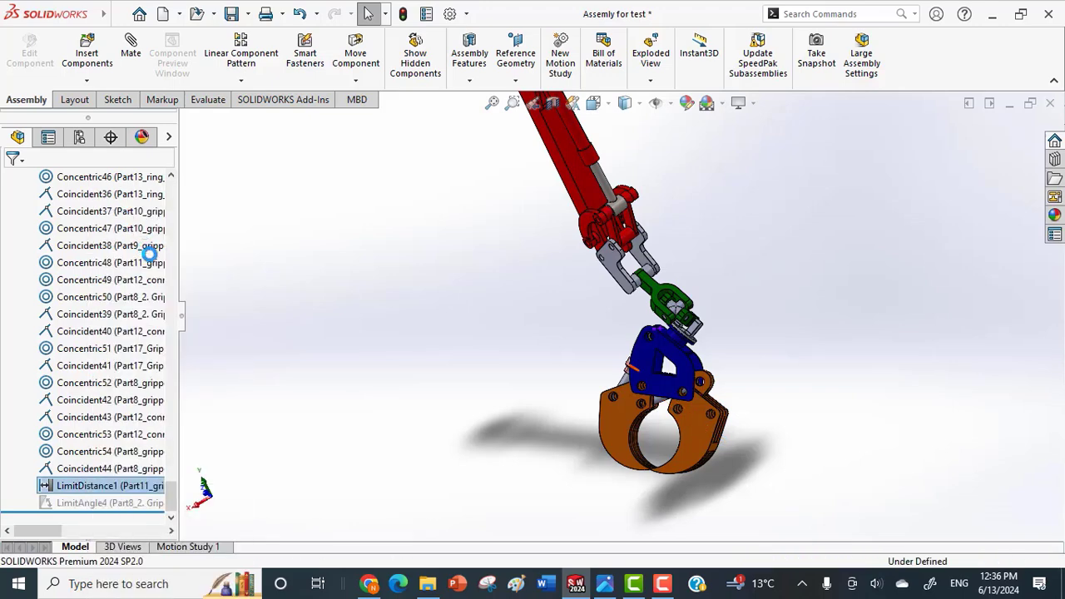
Swing a gripper jaw beyond its normal range to show unrestricted motion, and return the jaws to a wide-open position.
click(579, 409)
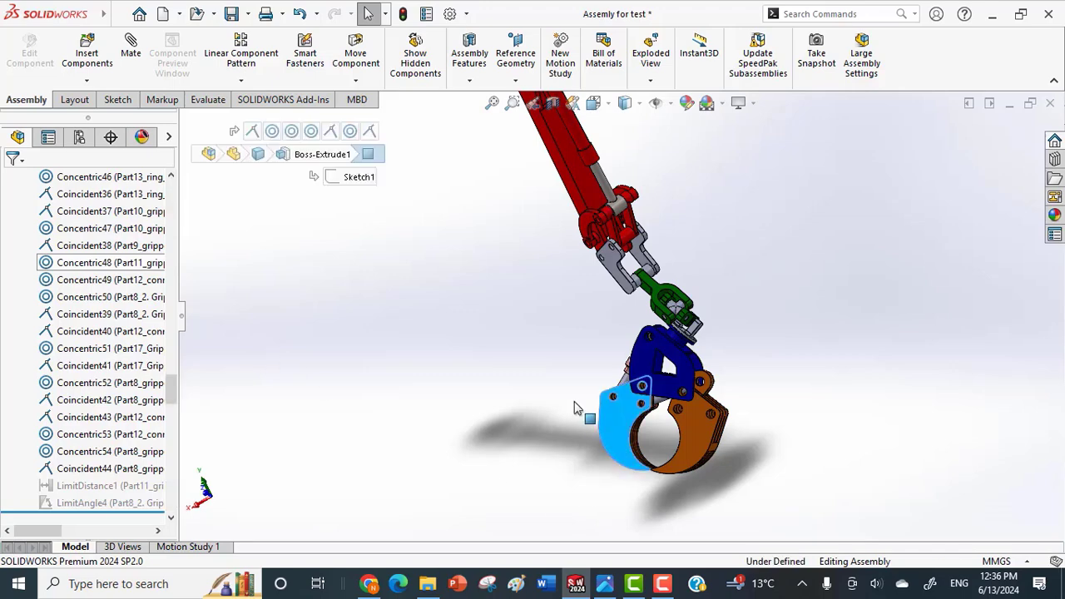
drag(579, 410, 822, 376)
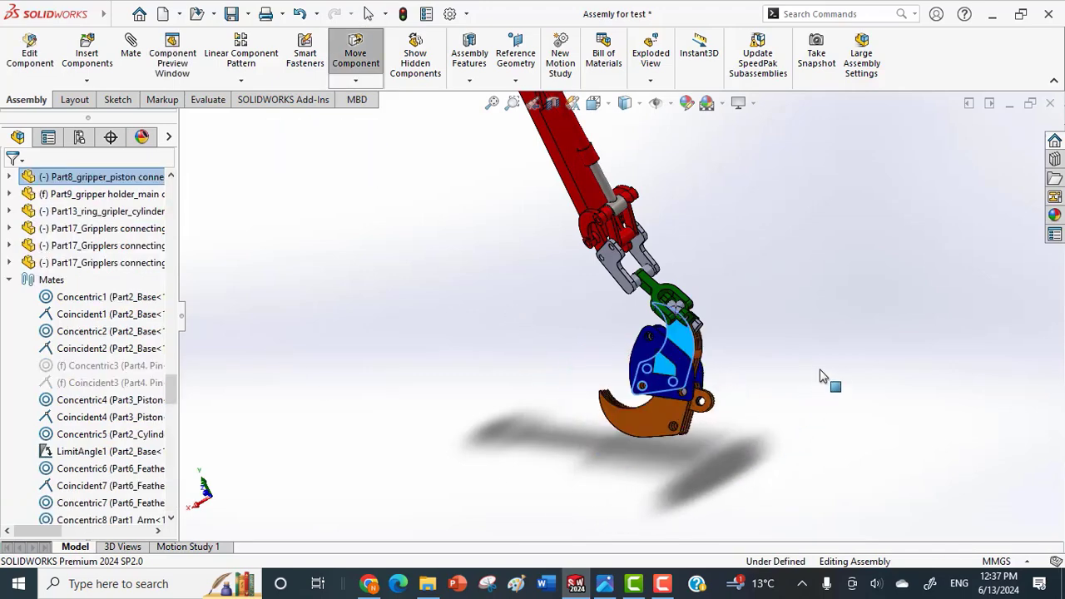
drag(586, 456, 541, 409)
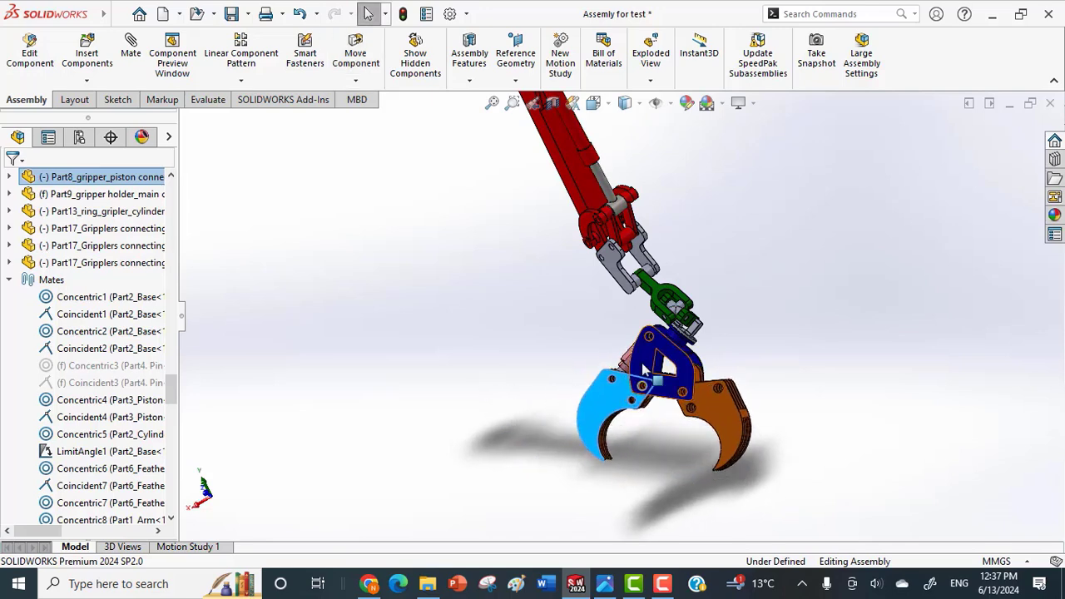
scroll(642, 365, up, 1)
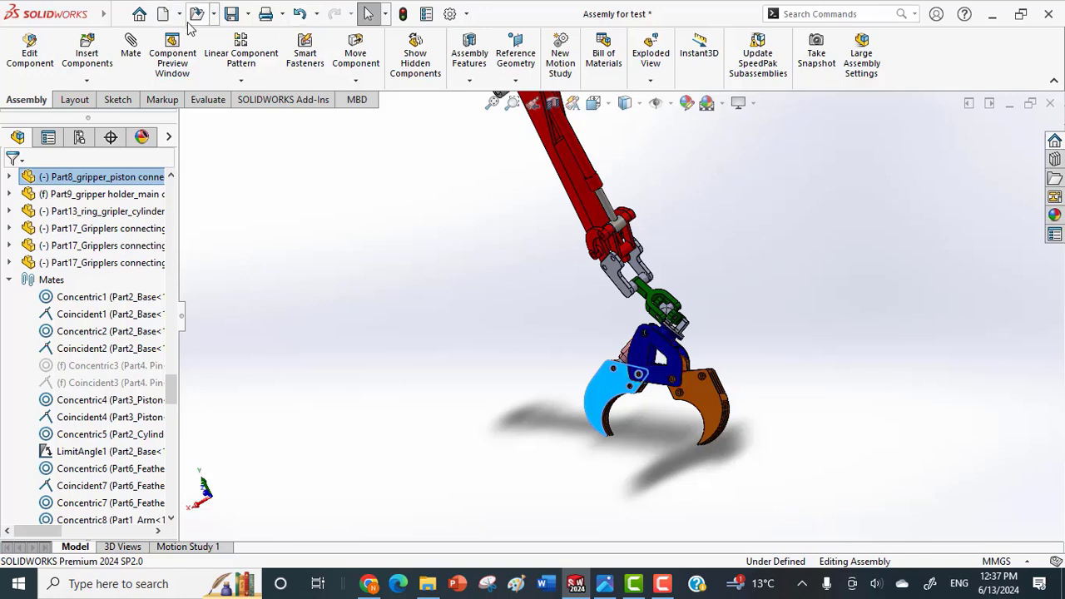
Create a new assembly document.
click(216, 15)
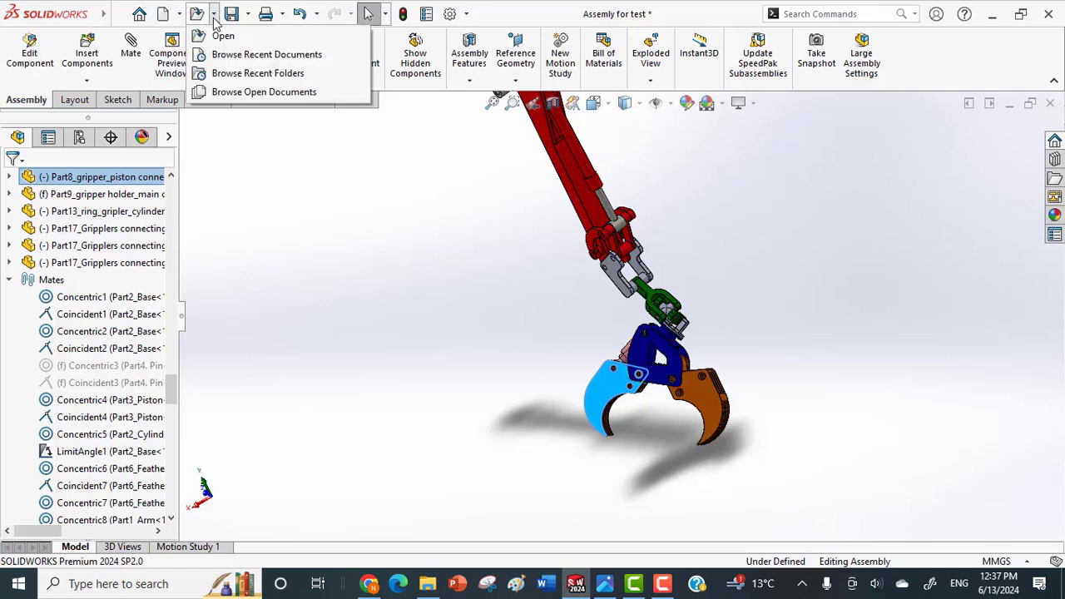
click(182, 15)
click(186, 36)
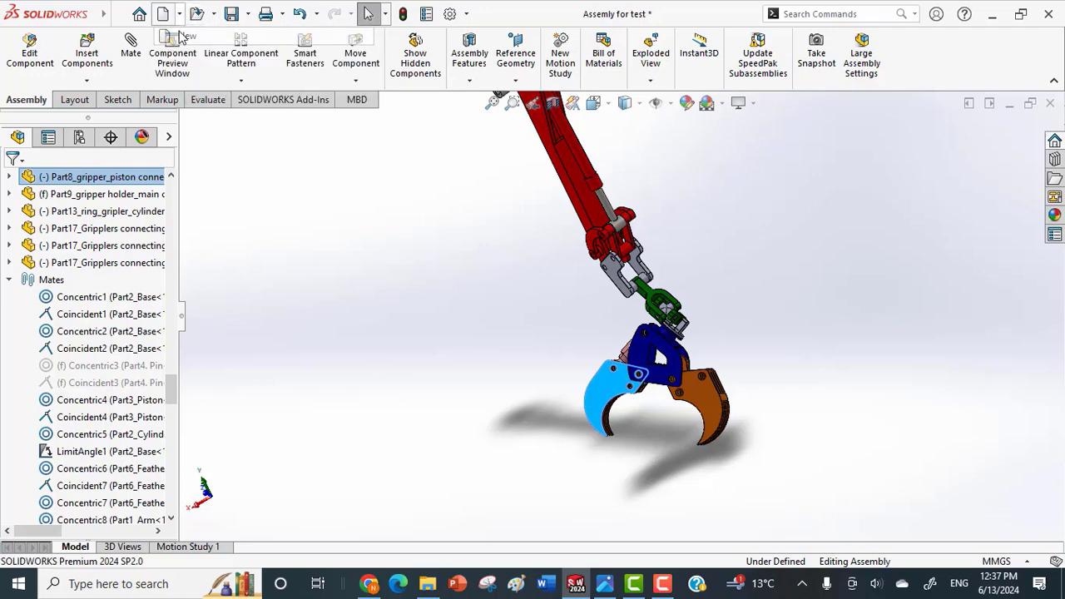
double_click(536, 265)
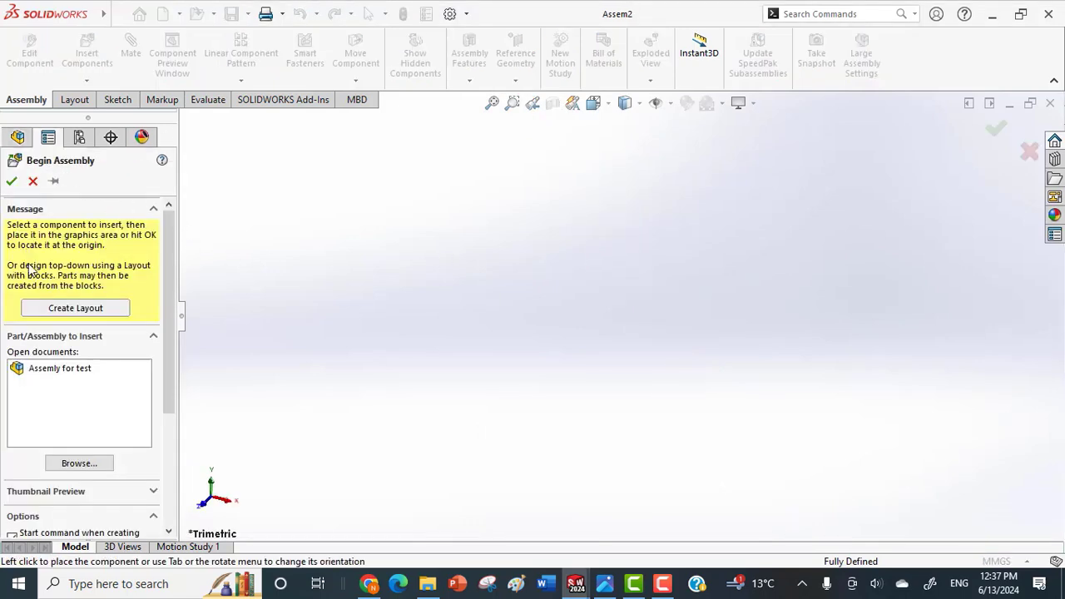
Load Part1_Arm, Part2_Base, Part2_Cylinder, Part3_Piston and Part6_Feather from the Crane folder for insertion into the new assembly.
click(69, 464)
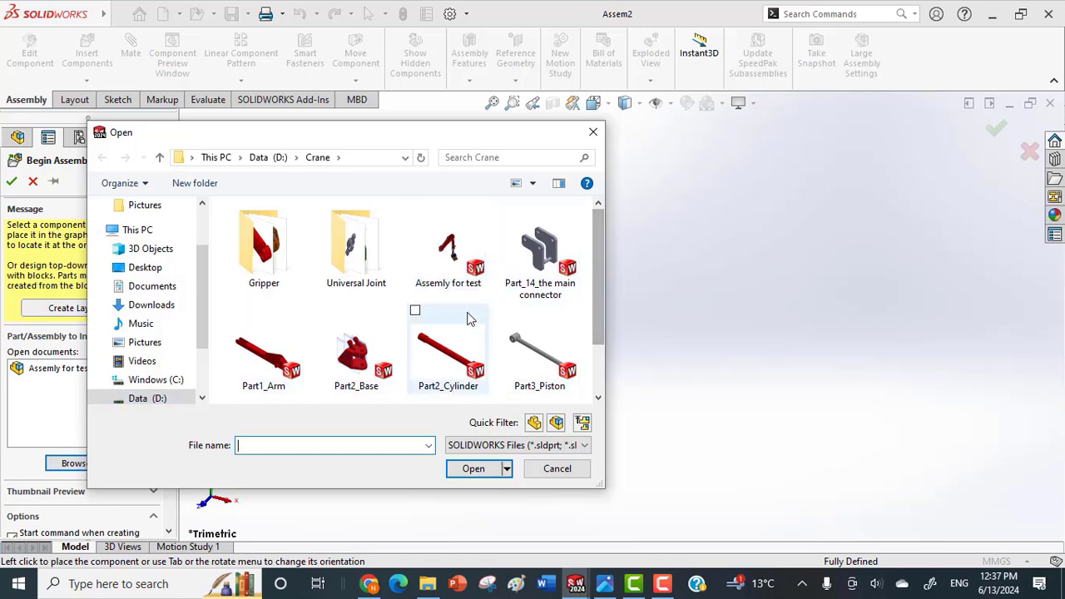
click(463, 330)
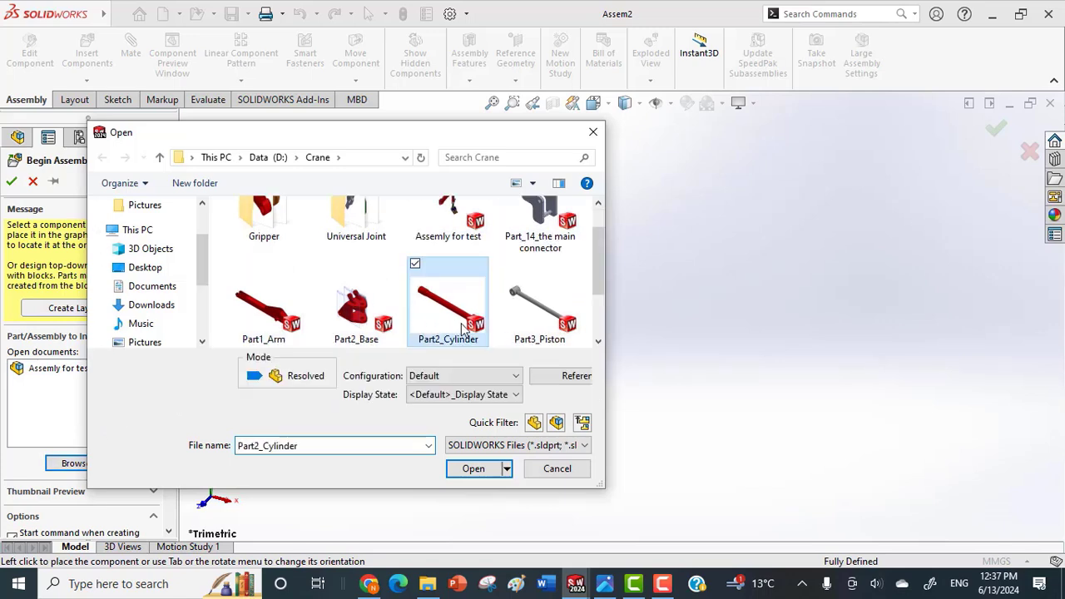
click(508, 265)
click(323, 264)
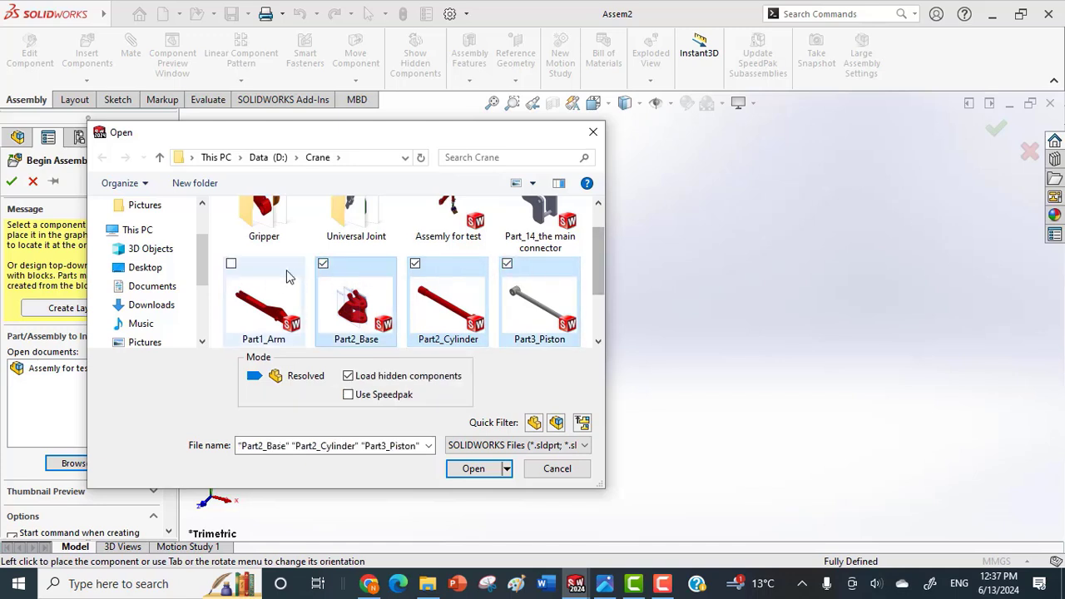
click(232, 263)
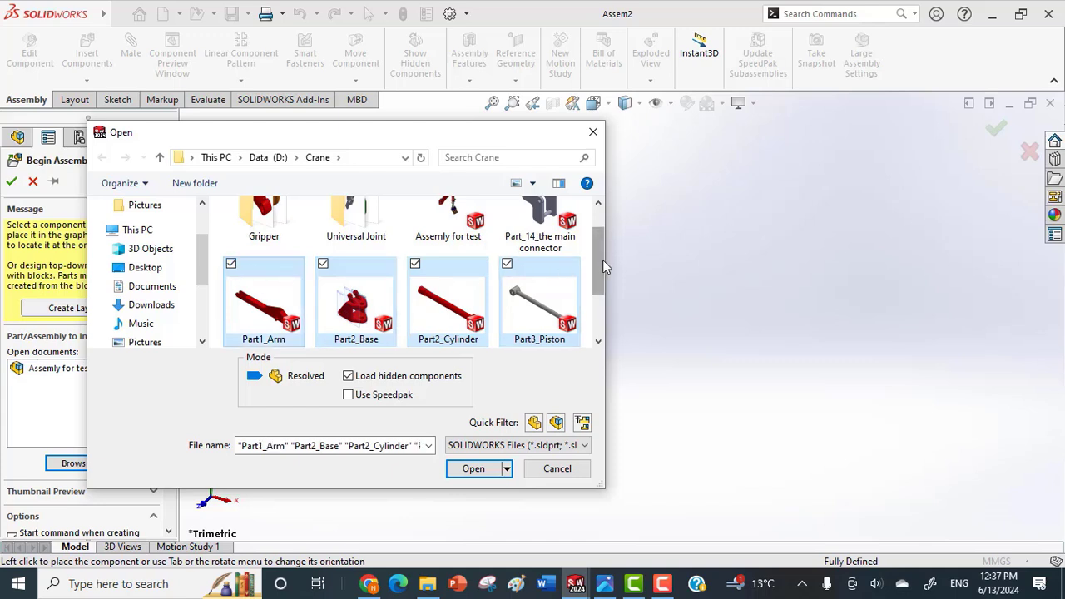
drag(602, 260, 604, 287)
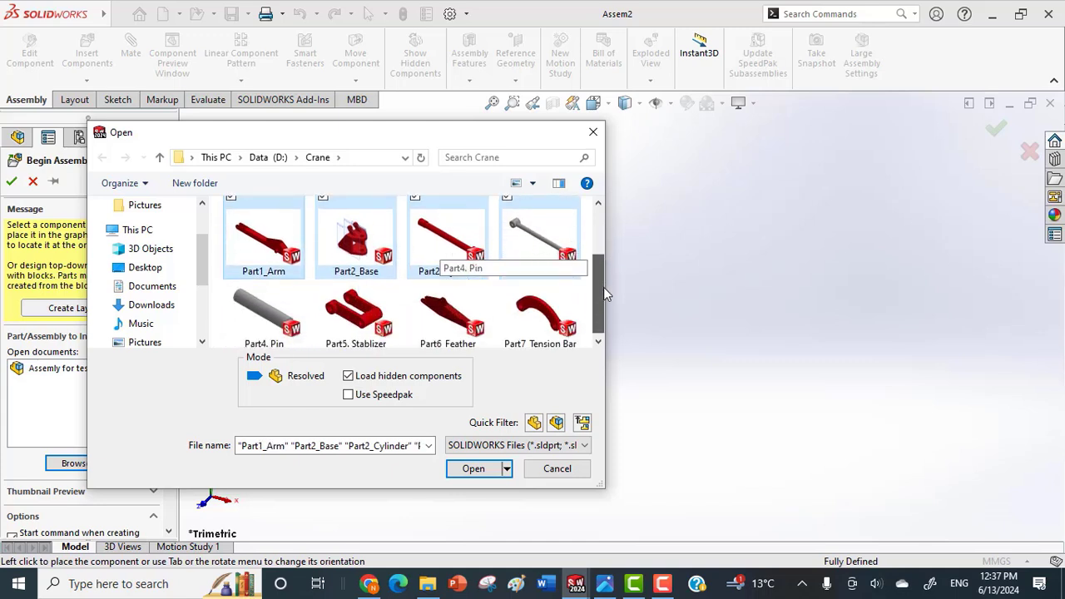
click(415, 287)
click(471, 469)
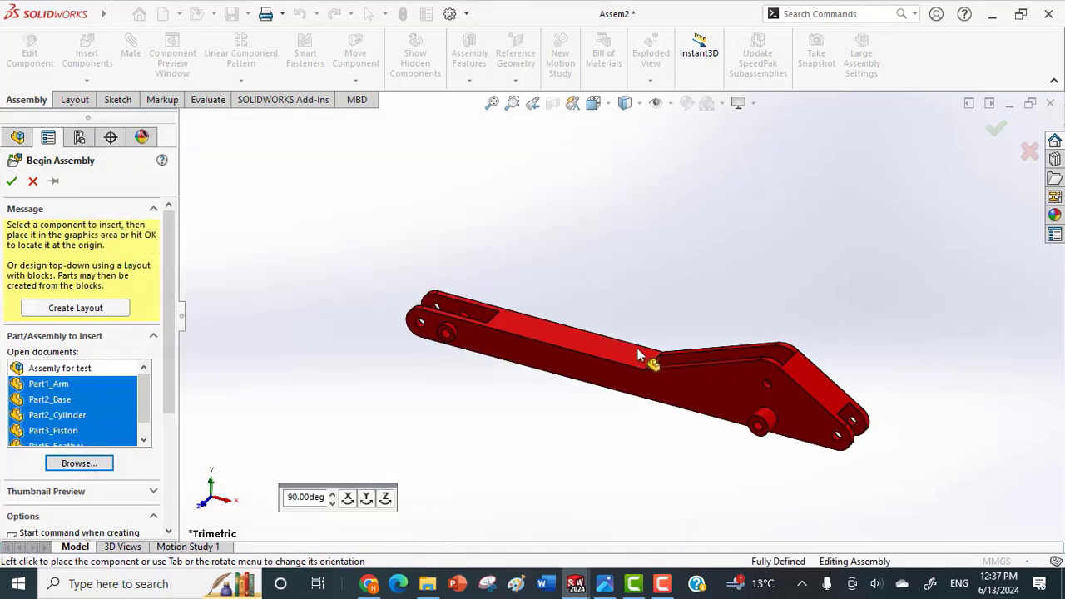
Place the arm, base, cylinder, piston and feather parts one by one in the new assembly.
click(637, 355)
click(629, 347)
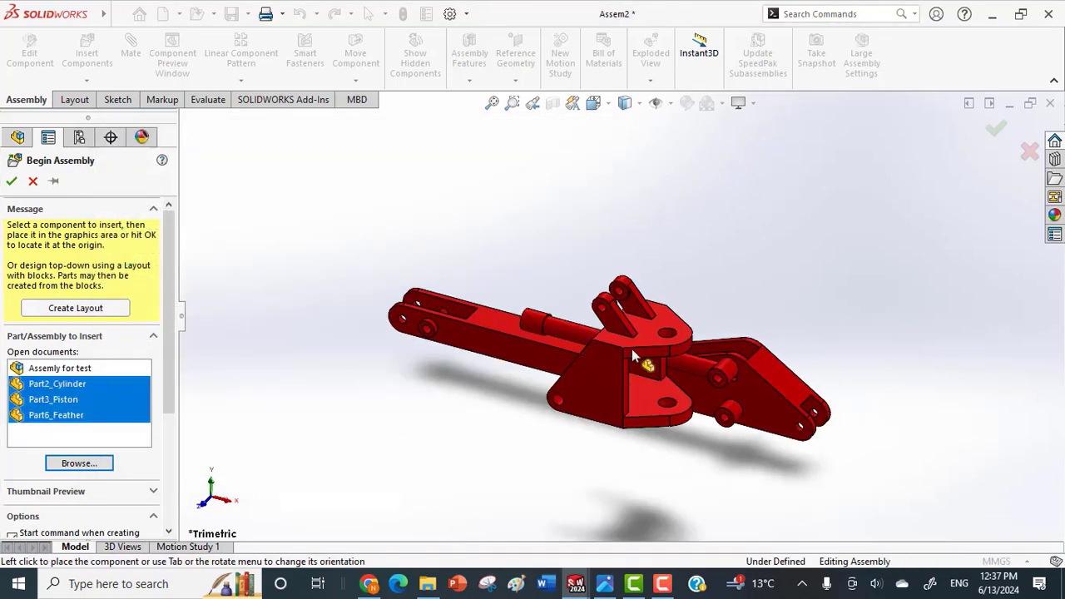
click(697, 444)
click(573, 447)
click(430, 447)
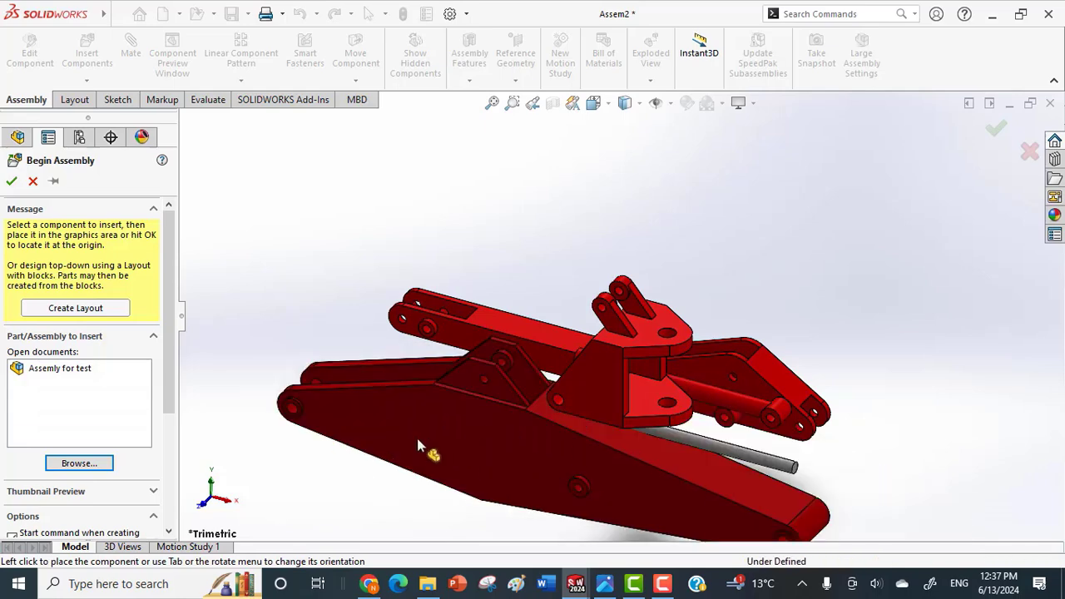
Place the feather, then spread the base and feather apart from the arm, cylinder and piston so their holes are accessible.
click(399, 457)
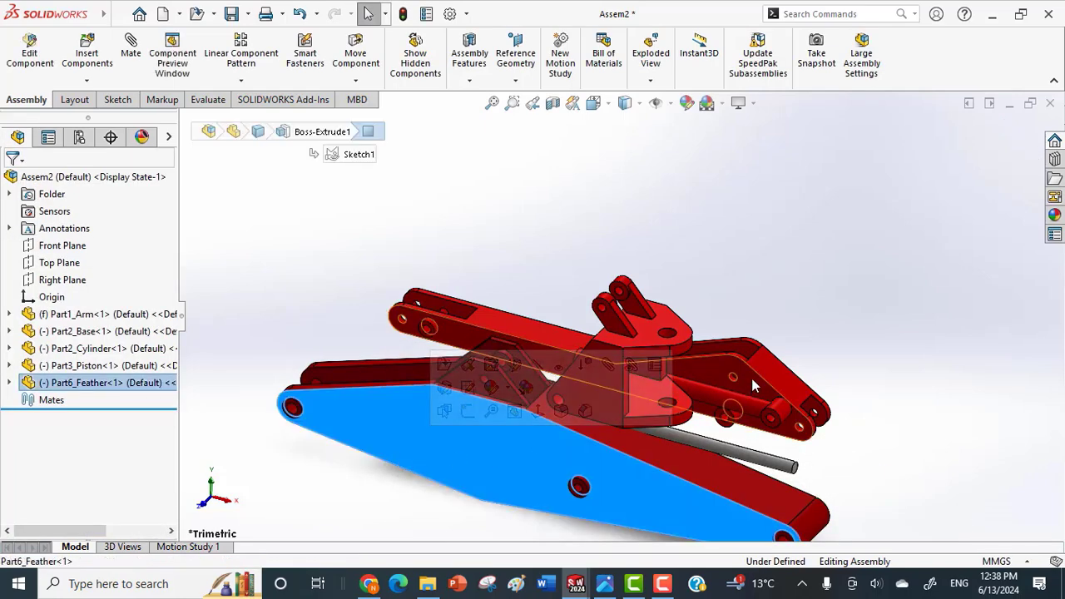
drag(736, 397, 754, 311)
drag(607, 371, 842, 452)
drag(694, 503, 706, 436)
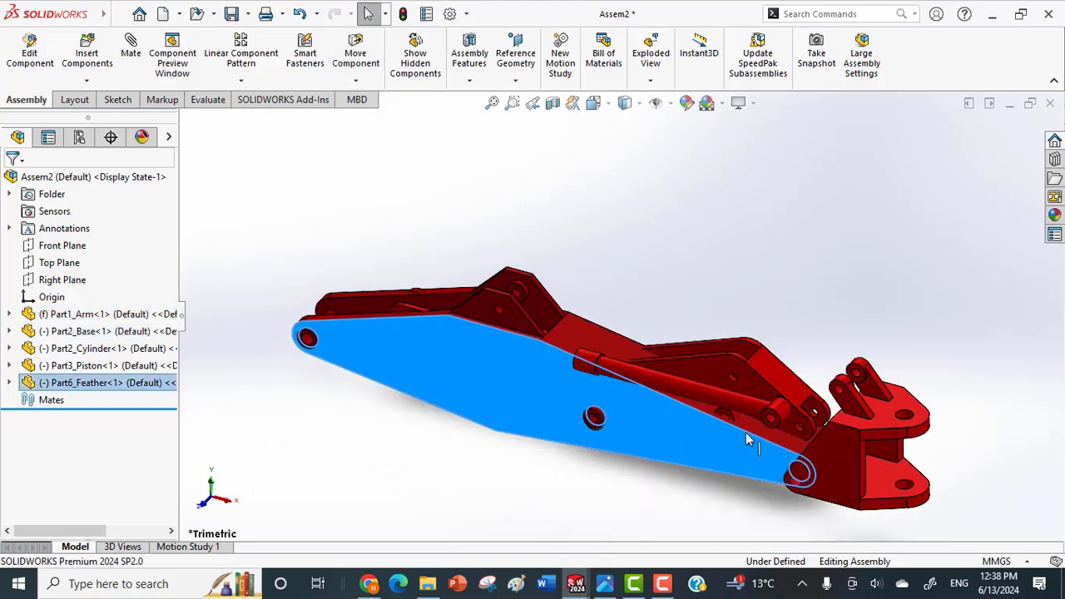
drag(759, 382, 705, 265)
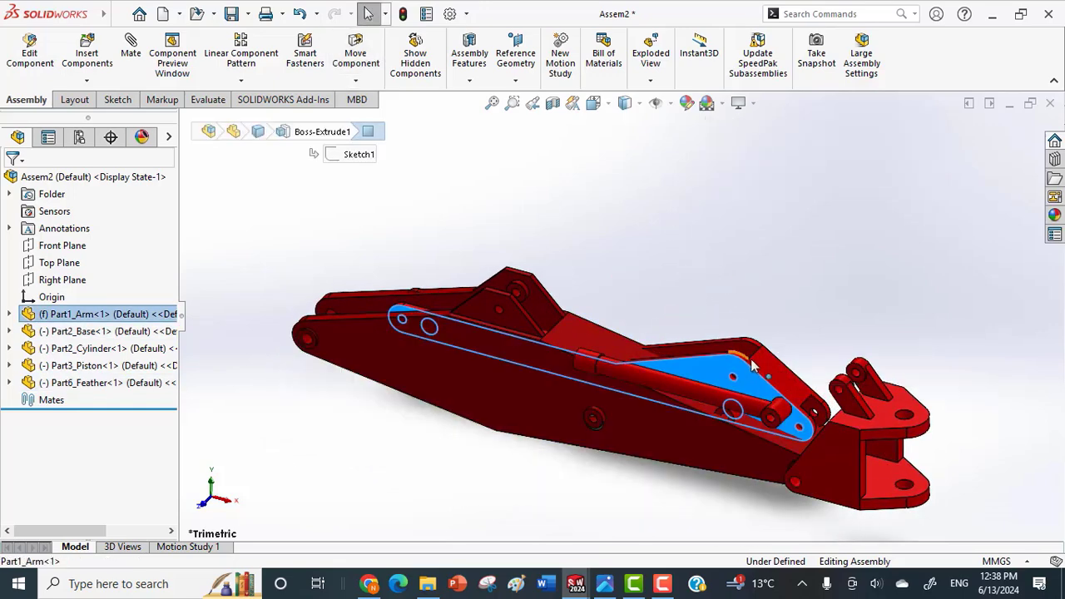
click(699, 290)
drag(552, 307, 472, 380)
click(847, 498)
drag(847, 499, 809, 556)
middle_drag(780, 499, 801, 503)
scroll(700, 503, up, 2)
scroll(701, 509, down, 6)
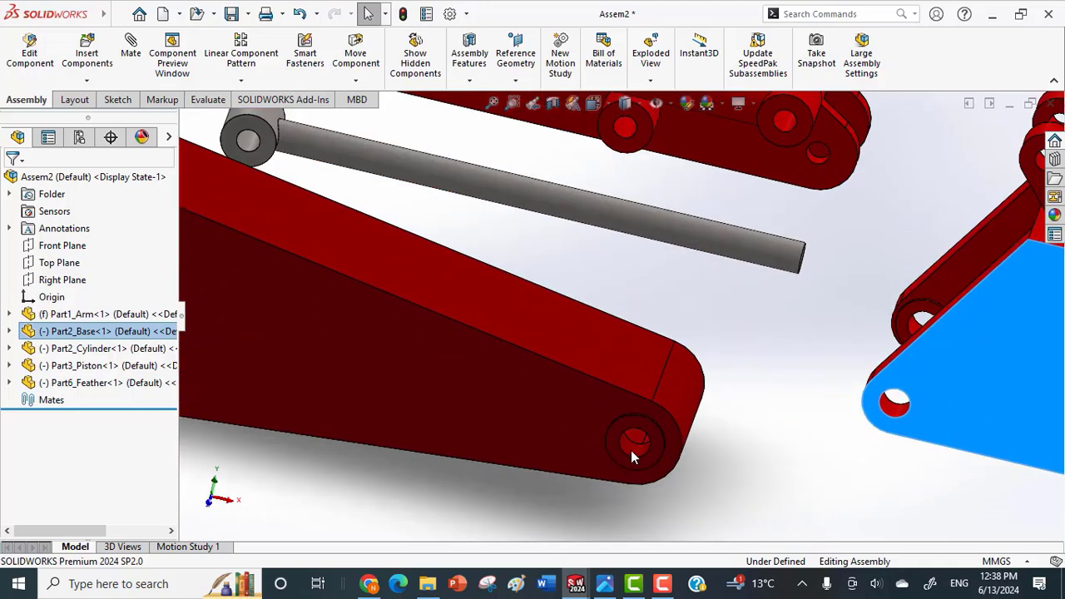
Add a concentric mate between the hole at the feather's lower end and the matching pivot hole in the base.
click(631, 452)
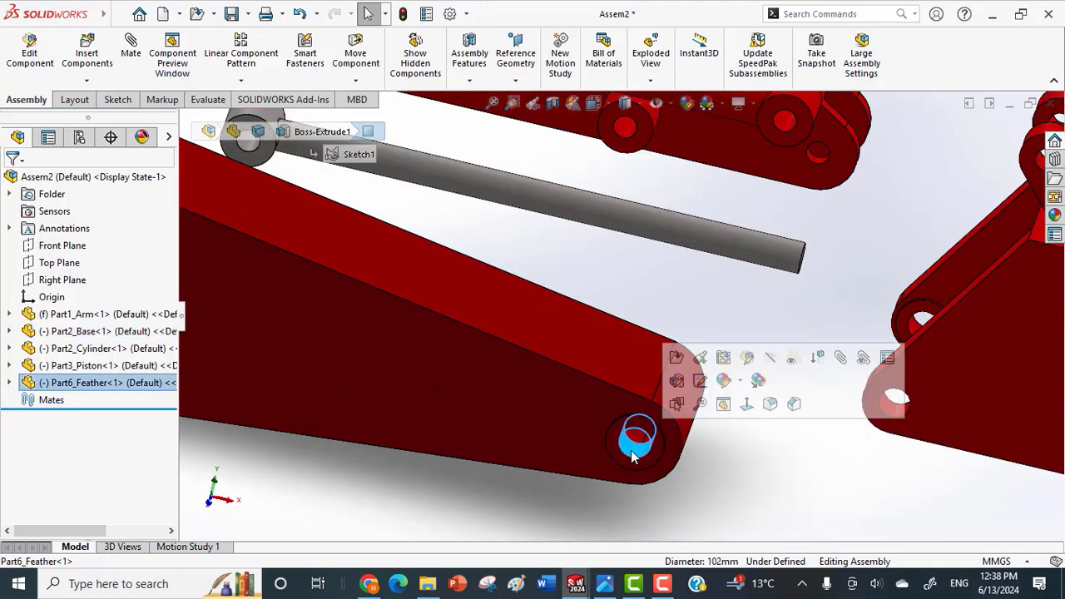
key(m)
click(902, 415)
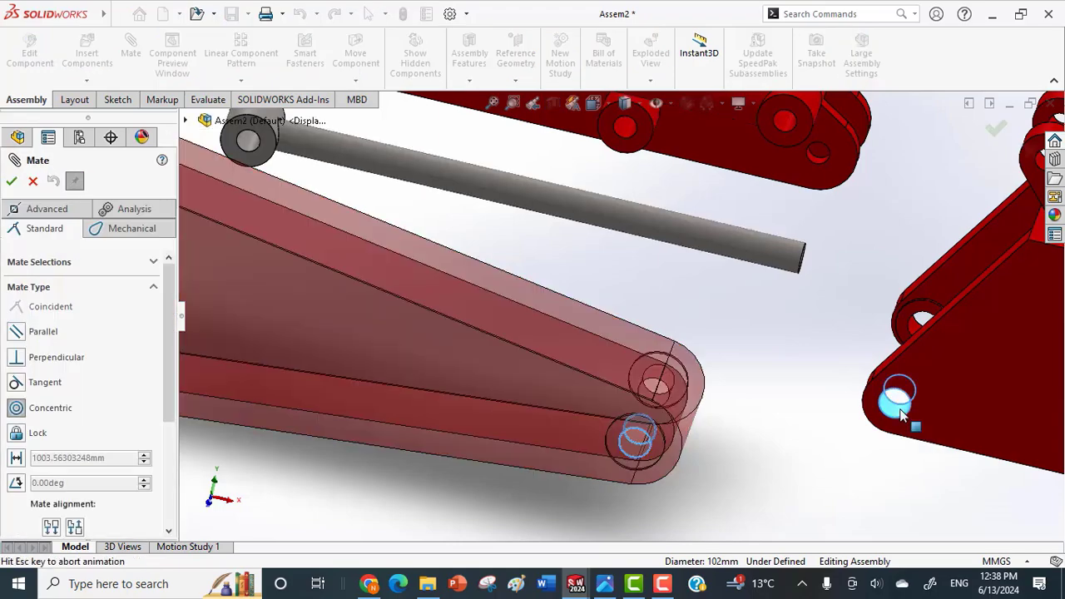
click(1039, 436)
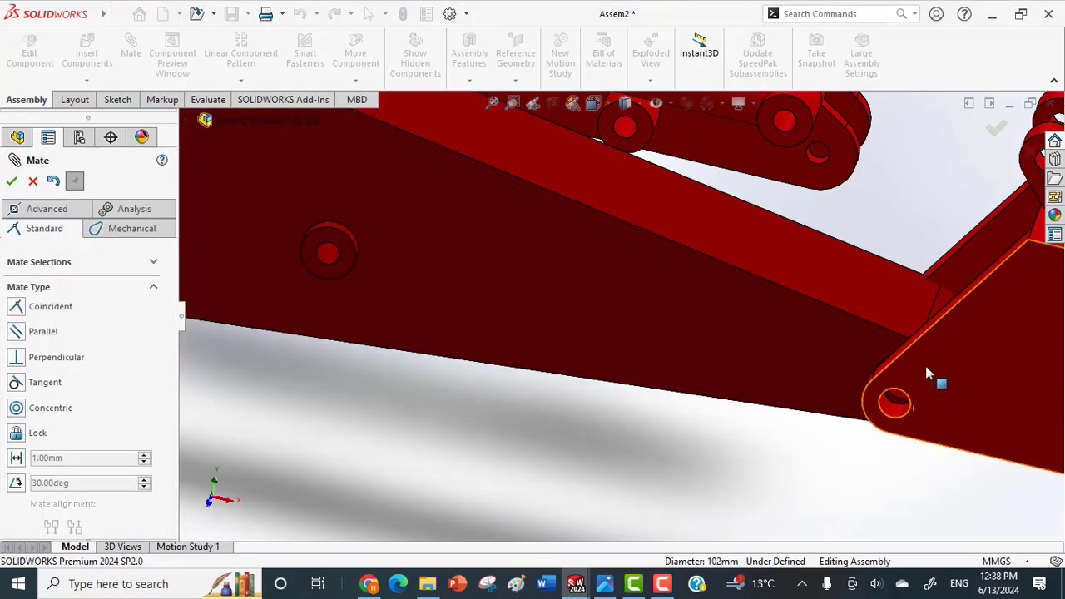
Add a coincident mate between the feather's side face and the round inner face around the base's pivot hole.
click(847, 356)
middle_drag(858, 354, 881, 581)
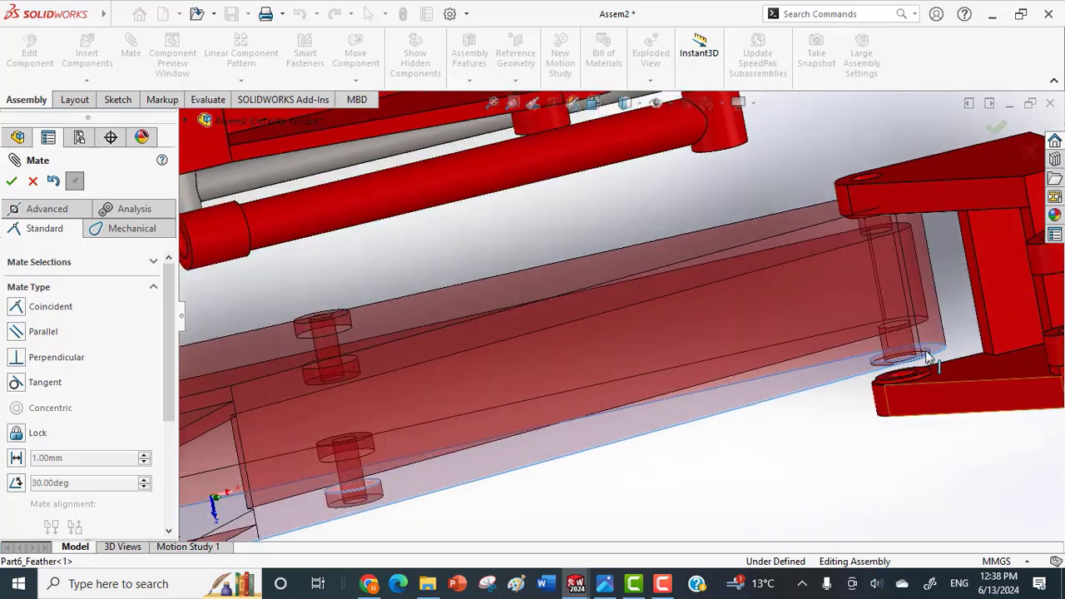
scroll(930, 358, down, 1)
mouse_move(911, 380)
middle_down()
mouse_move(922, 397)
mouse_move(914, 401)
middle_up()
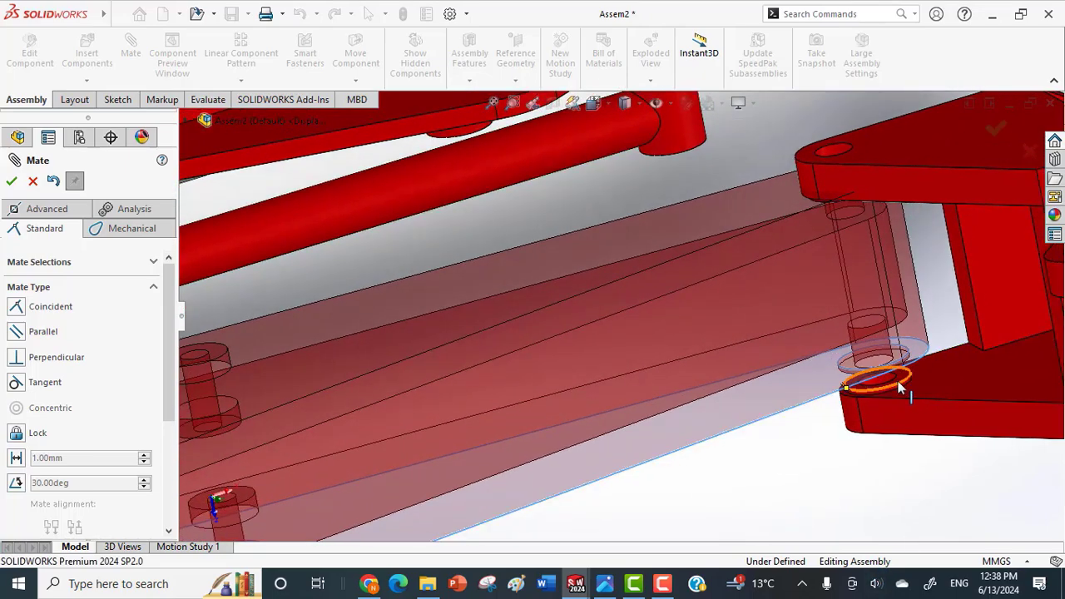
click(904, 383)
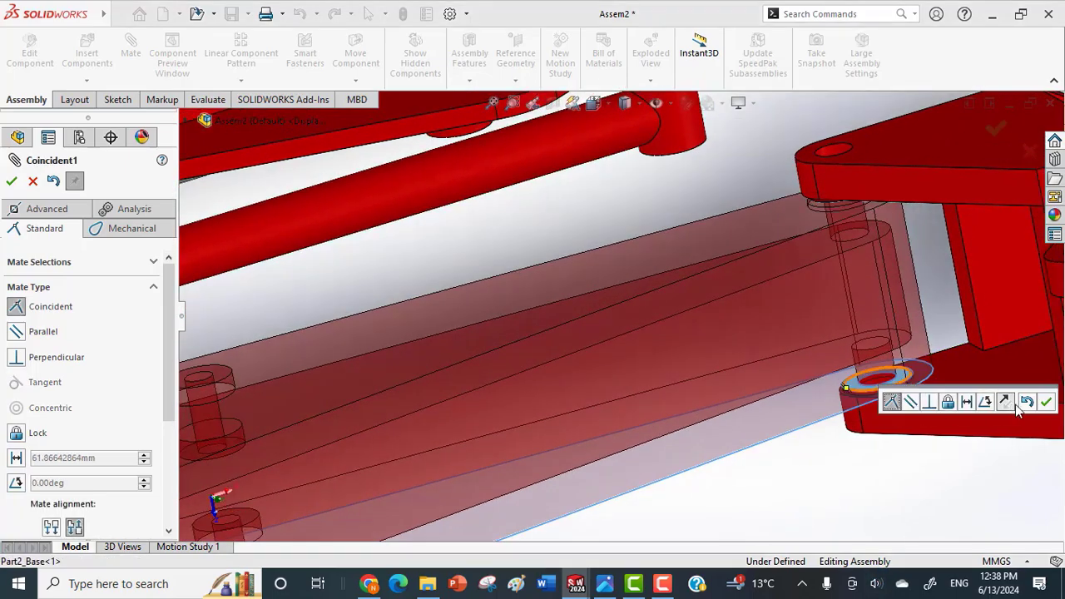
click(1047, 403)
Add a concentric mate between the cylinder's eye hole and the hole in the base's lug.
scroll(820, 316, up, 5)
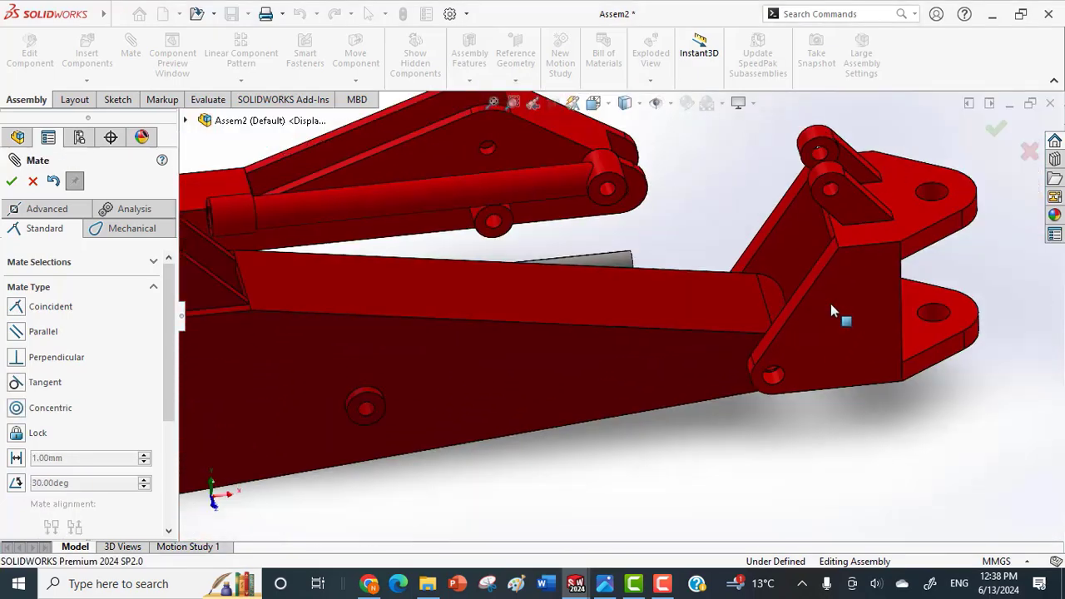
middle_drag(831, 304, 782, 337)
scroll(637, 224, up, 2)
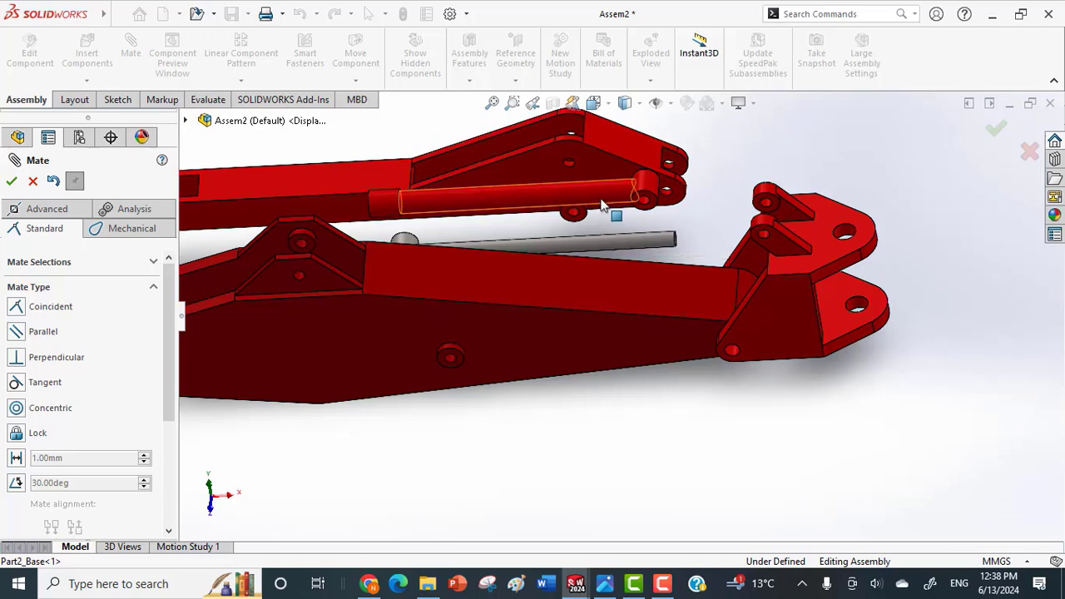
scroll(653, 233, down, 2)
scroll(655, 234, down, 1)
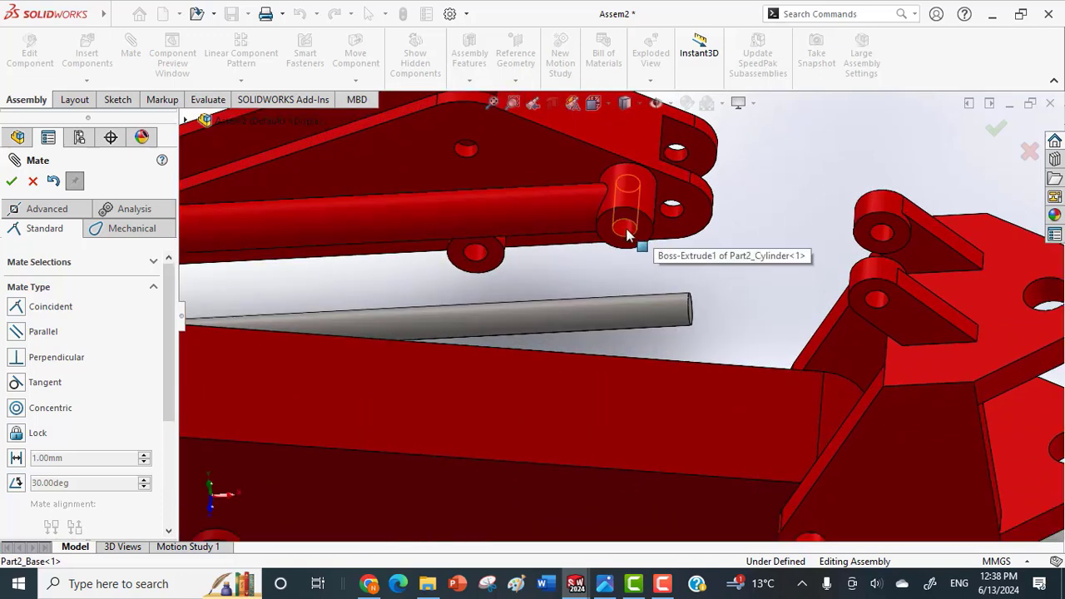
click(628, 239)
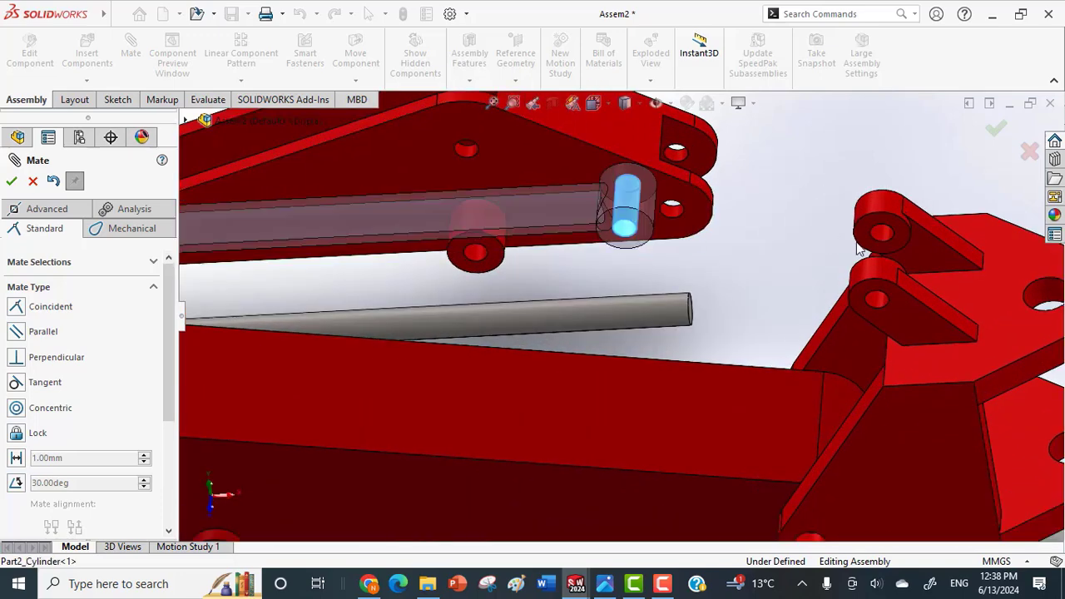
click(883, 313)
click(1044, 284)
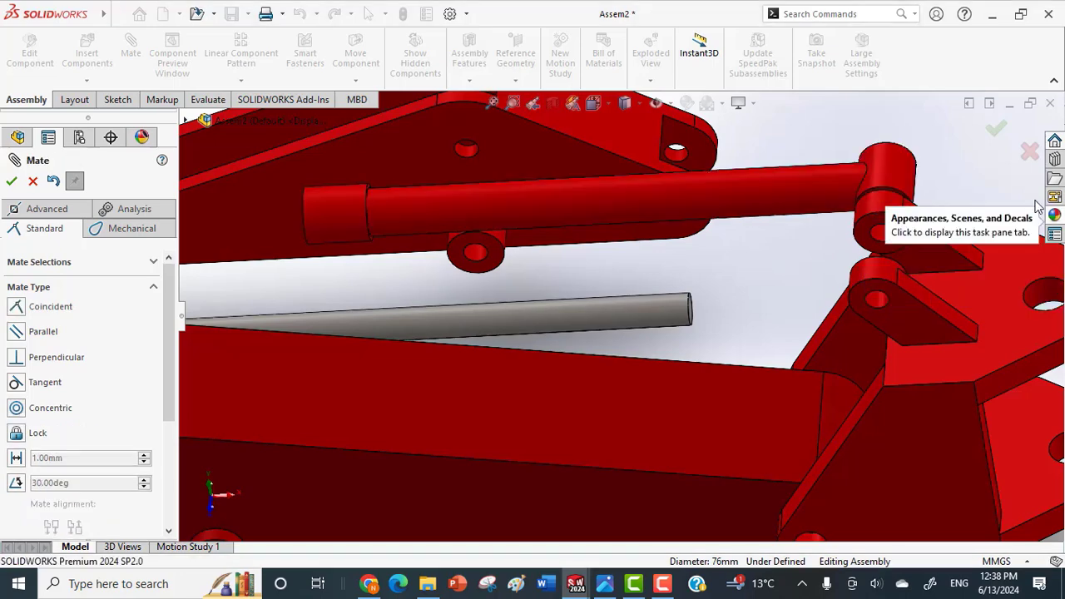
Add a coincident mate between the cylinder eye's end face and the facing inner face of the base's lug.
scroll(874, 206, down, 3)
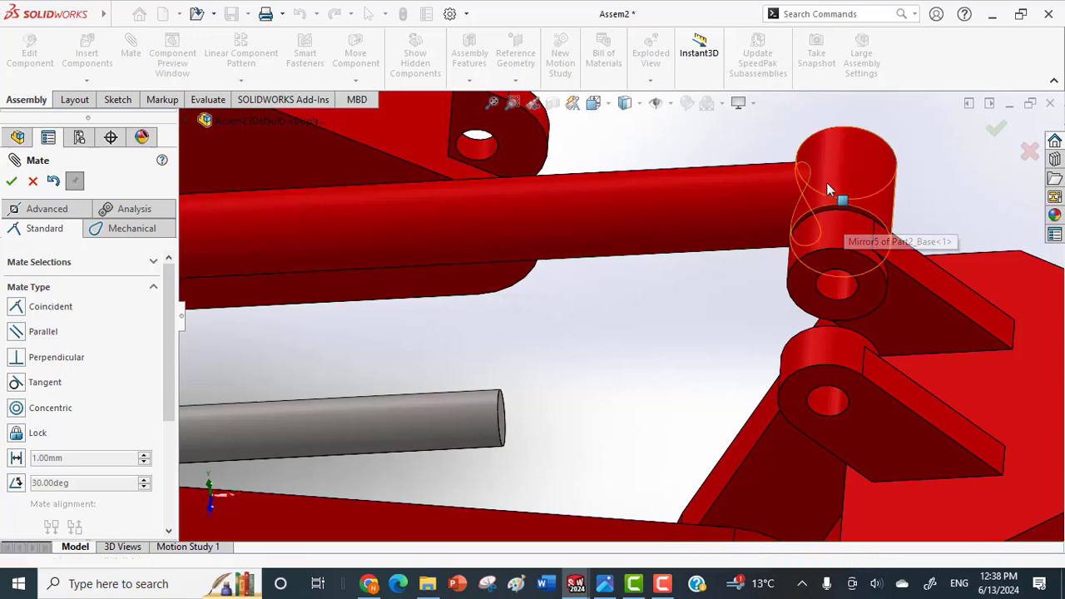
mouse_move(828, 177)
mouse_down()
mouse_move(836, 126)
mouse_move(849, 178)
mouse_up()
click(853, 177)
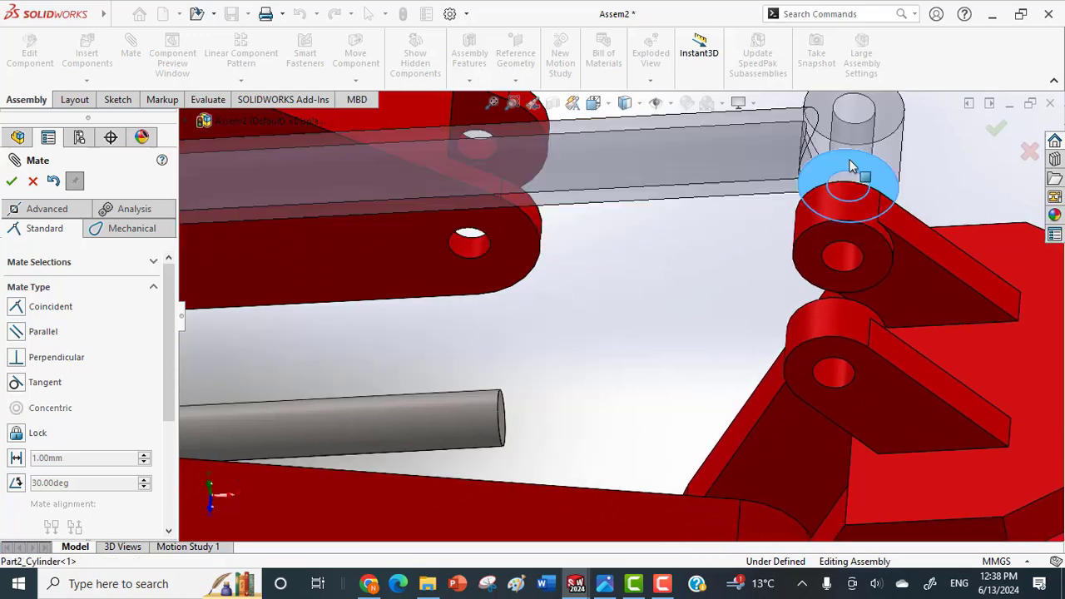
middle_drag(848, 208, 839, 329)
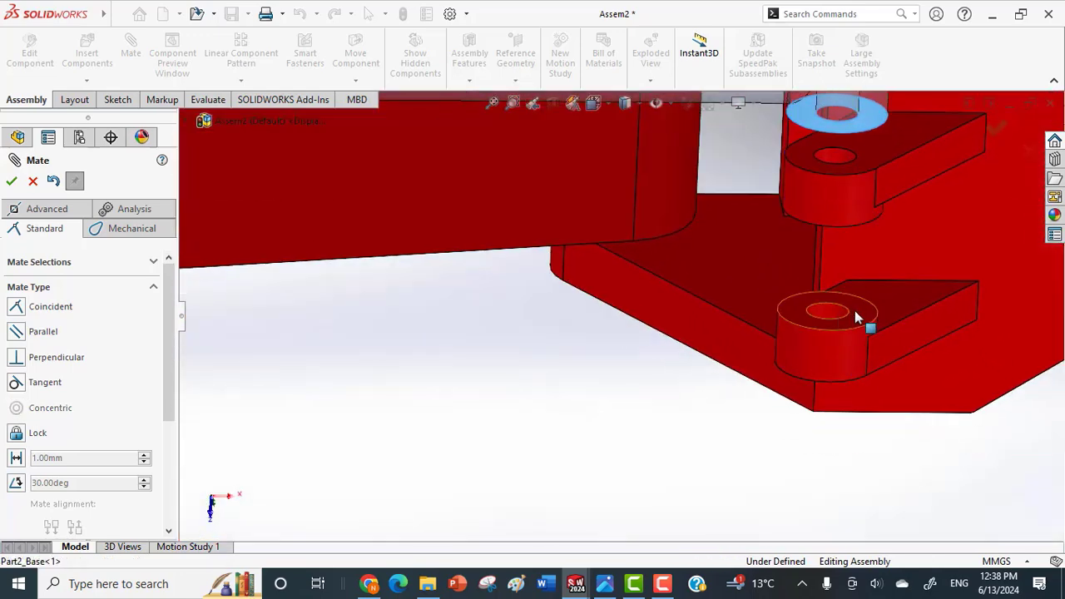
click(860, 320)
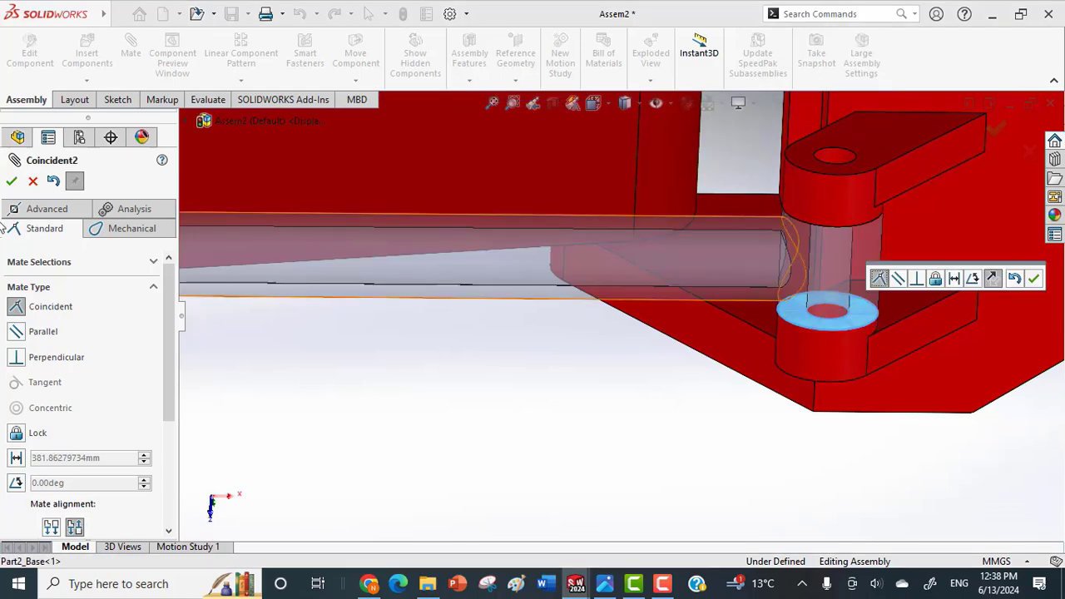
click(11, 180)
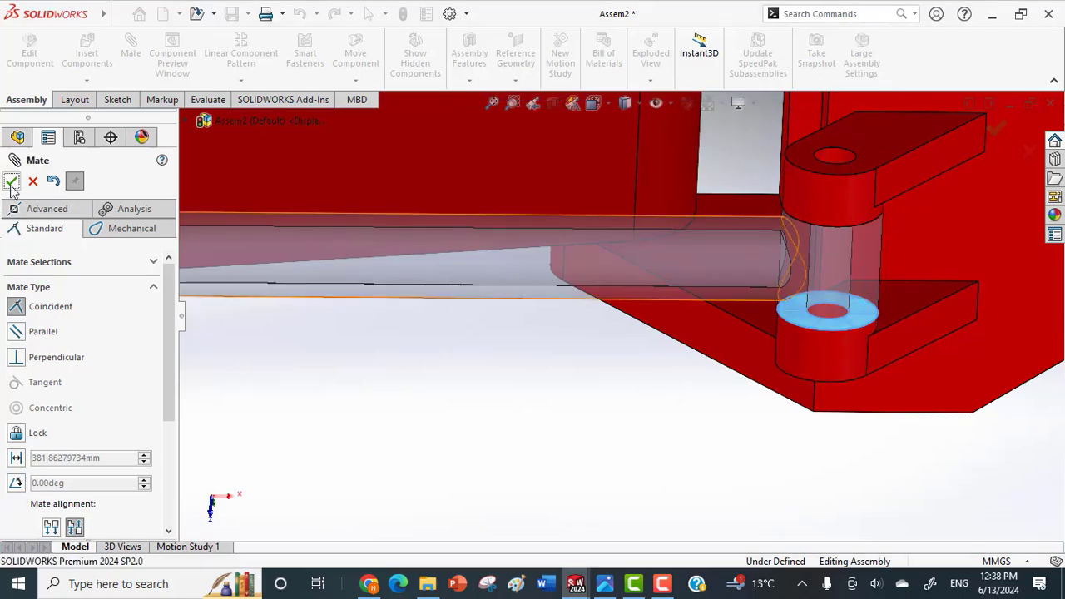
Add a concentric mate between the piston rod and the cylinder's bore, leaving rotation unlocked.
middle_drag(223, 297, 329, 193)
scroll(320, 246, up, 3)
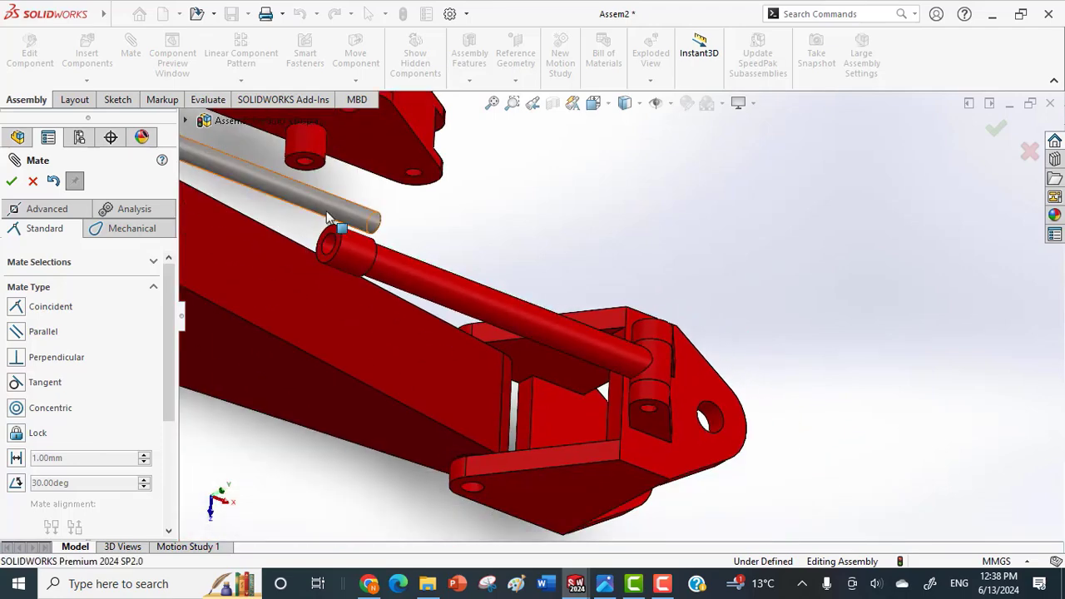
click(329, 218)
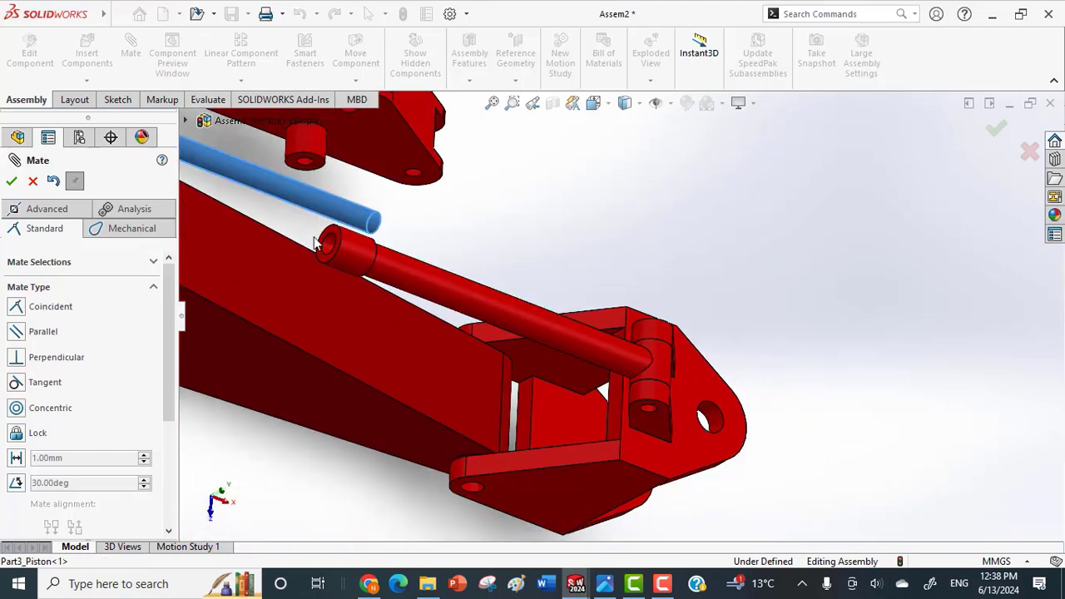
click(330, 249)
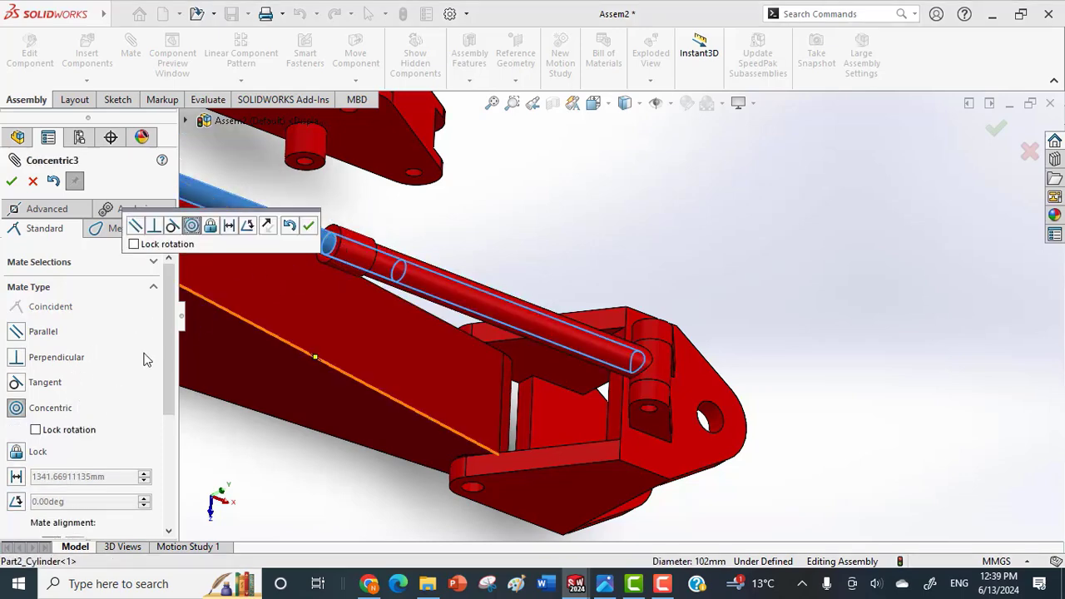
click(312, 227)
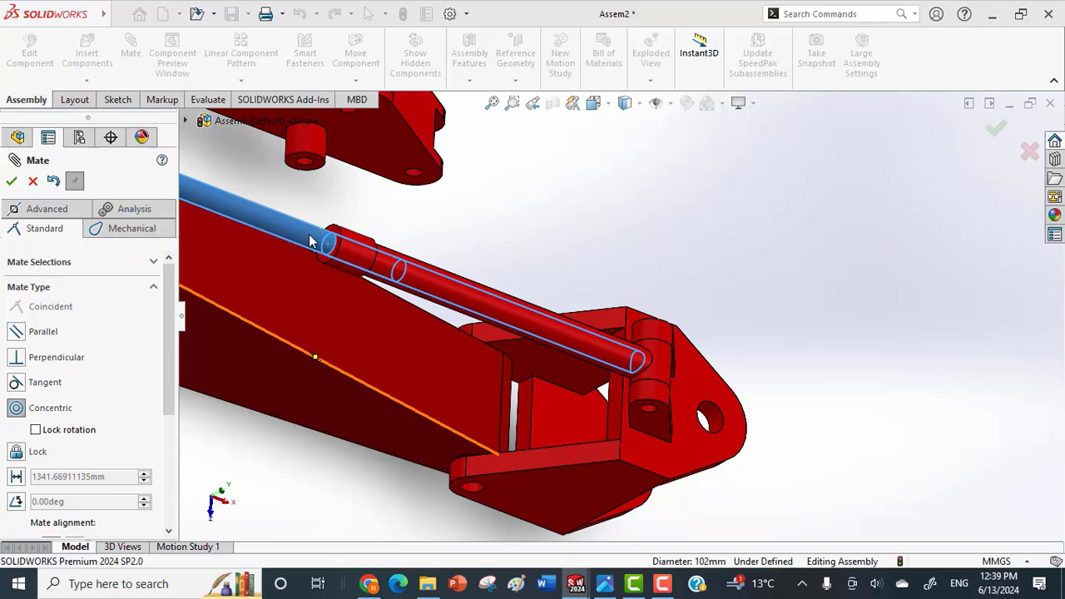
Add a concentric mate between the piston's eye hole and the hole in the feather's raised bracket, and finish mating.
scroll(355, 331, up, 3)
middle_drag(356, 331, 310, 212)
scroll(308, 221, down, 5)
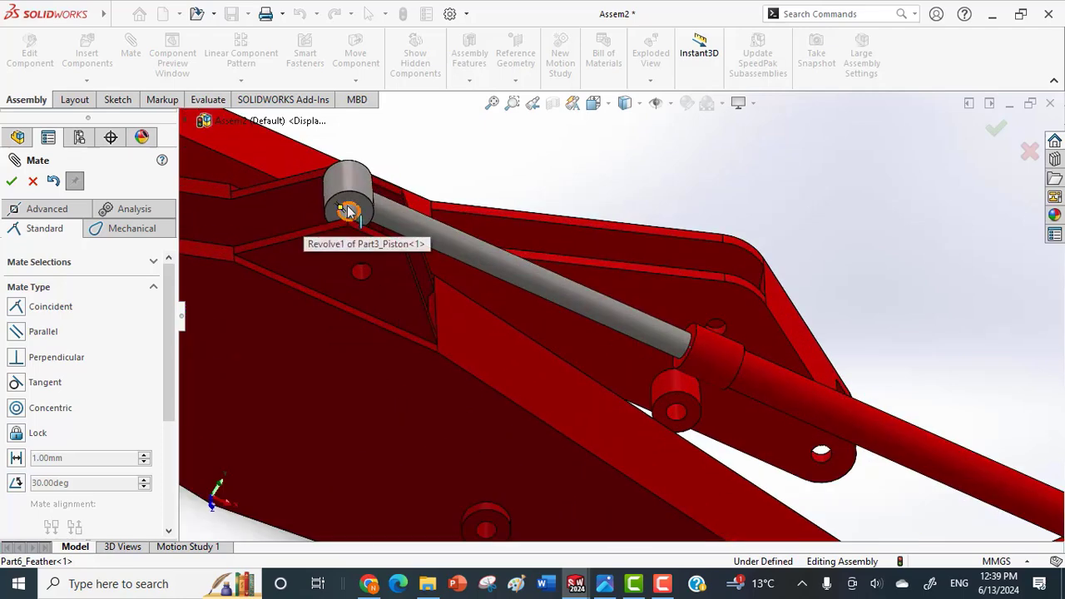
click(349, 215)
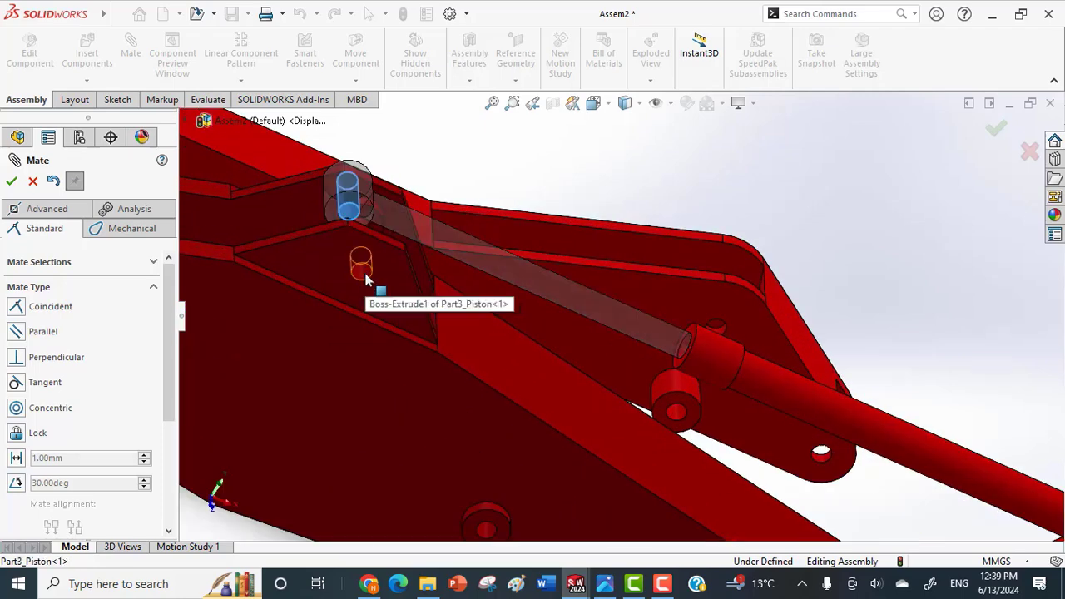
click(363, 271)
click(346, 239)
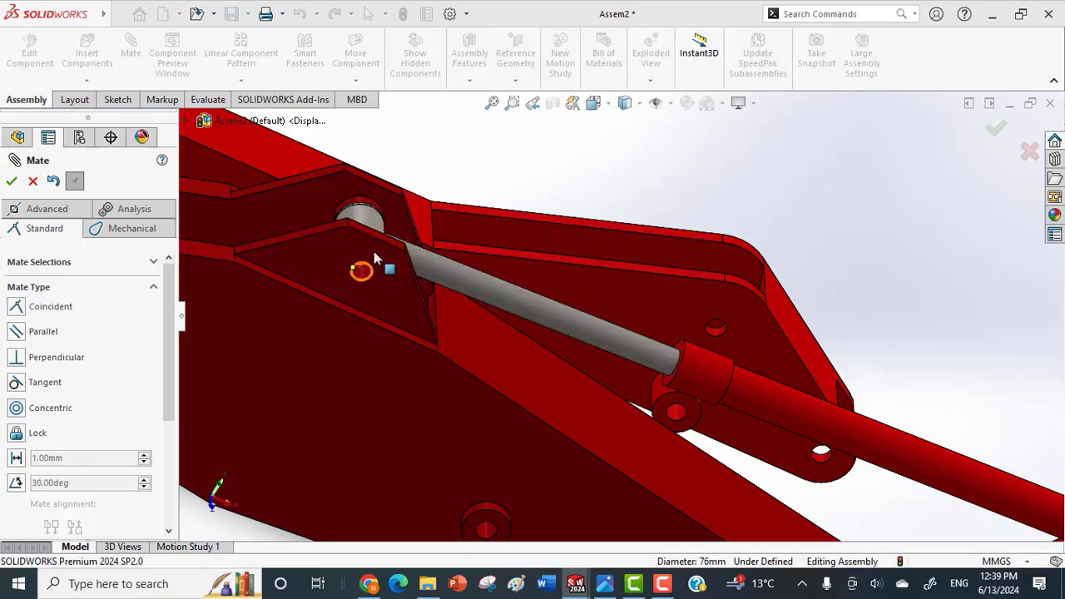
scroll(694, 350, up, 3)
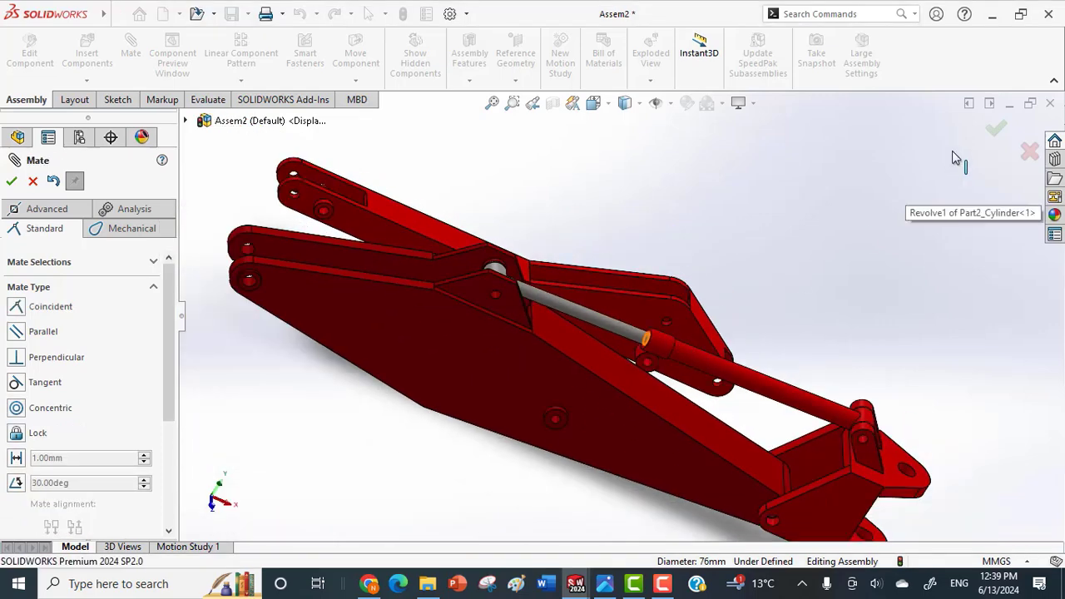
click(996, 131)
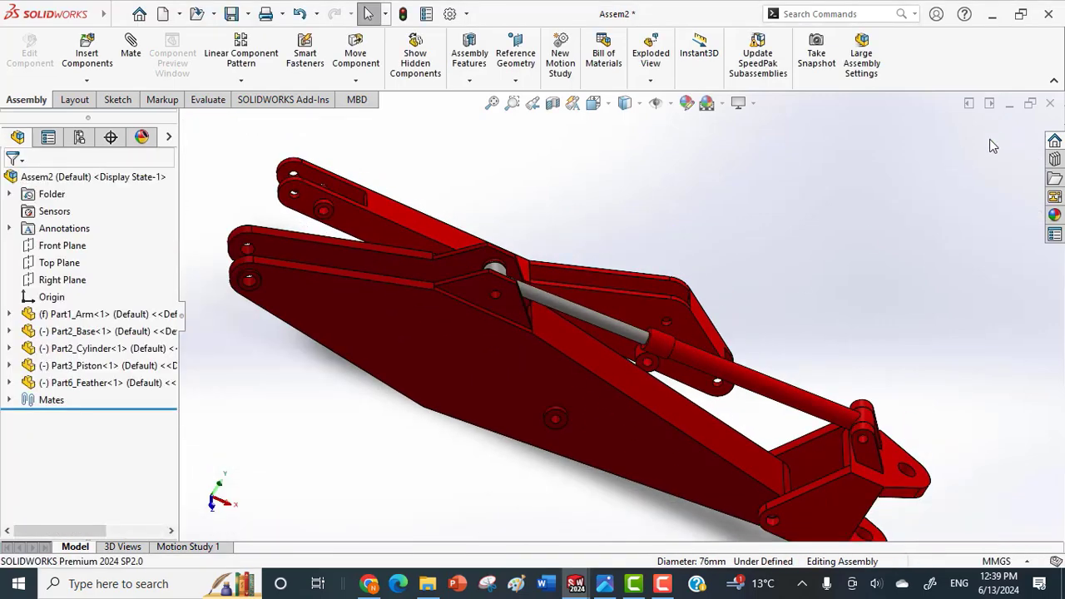
Make the cylinder transparent and shift the feather to try the linkage's motion.
click(757, 385)
click(910, 288)
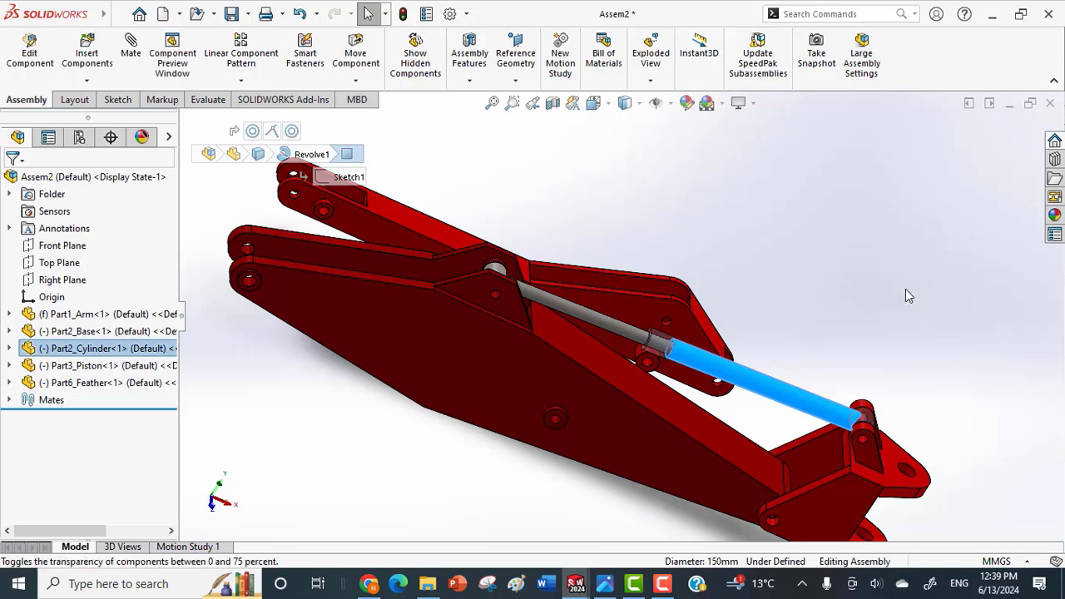
mouse_move(488, 361)
mouse_down()
mouse_move(545, 306)
mouse_move(595, 284)
mouse_move(439, 341)
mouse_move(471, 352)
mouse_move(592, 324)
mouse_move(479, 338)
mouse_move(504, 353)
mouse_up()
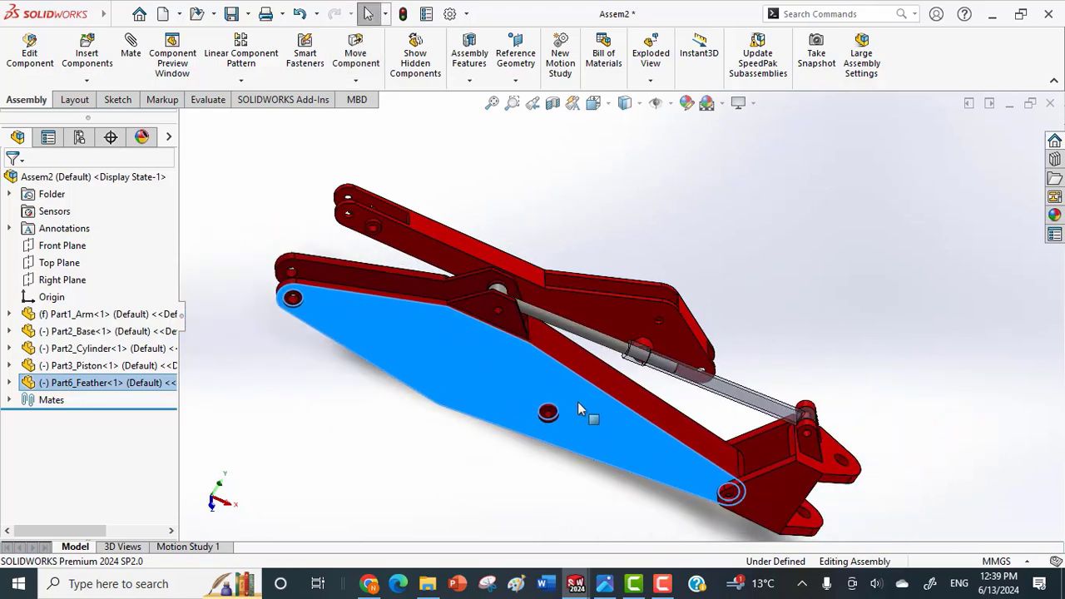
Fix the base component in place.
click(770, 483)
right_click(771, 481)
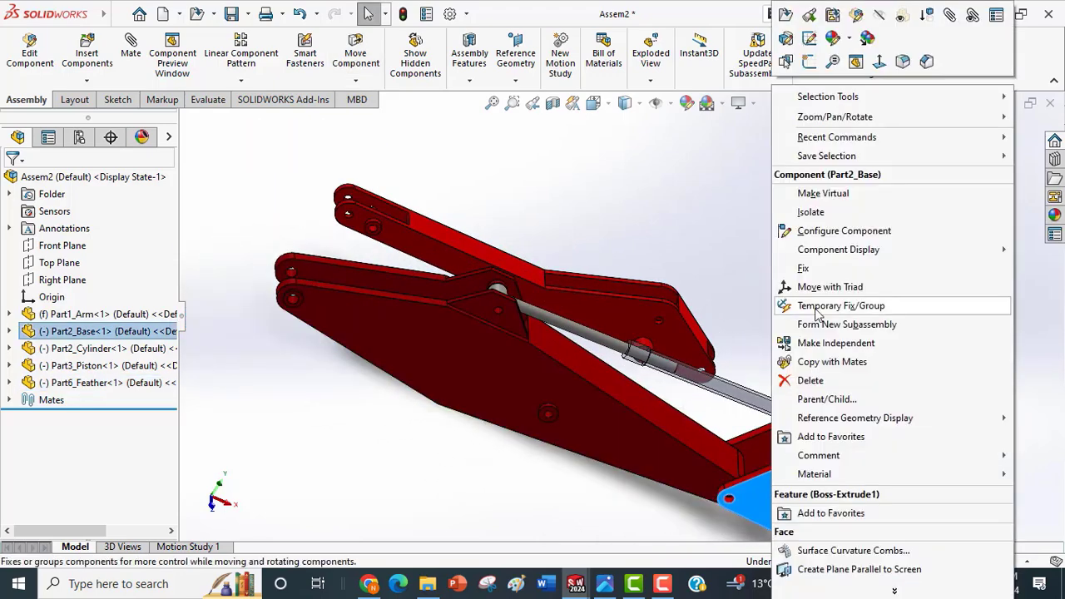
click(804, 268)
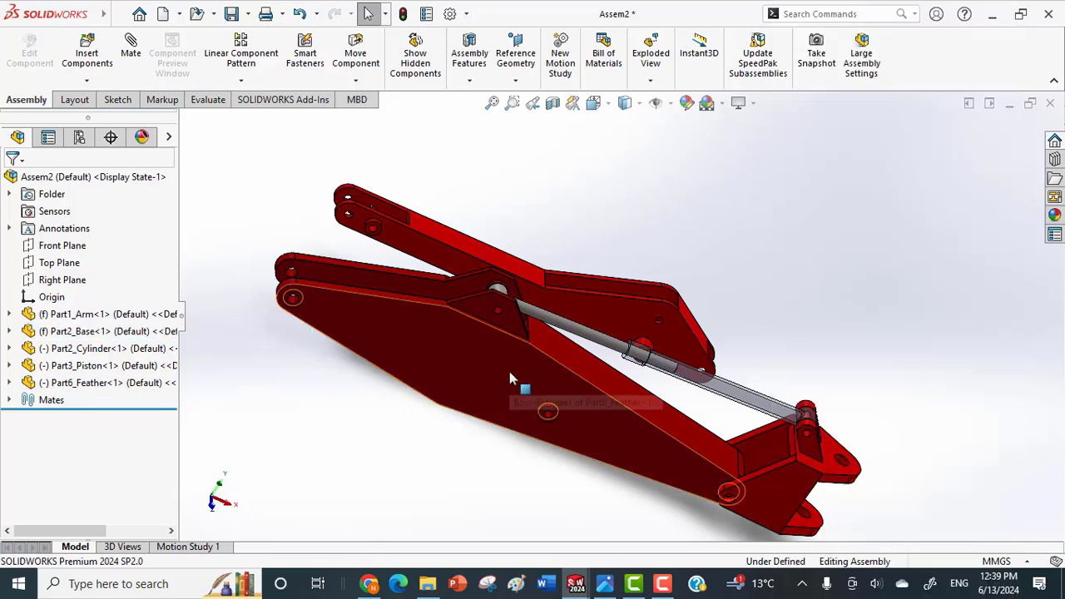
Swing the feather downward about the fixed base to test how the piston moves in the cylinder.
drag(570, 356, 549, 420)
key(Escape)
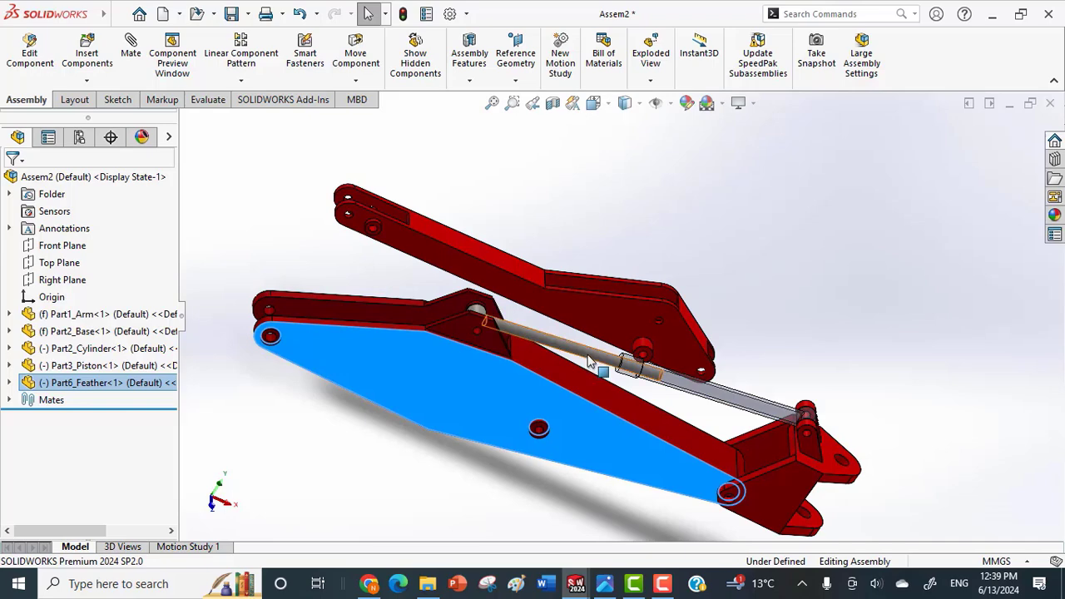
click(444, 398)
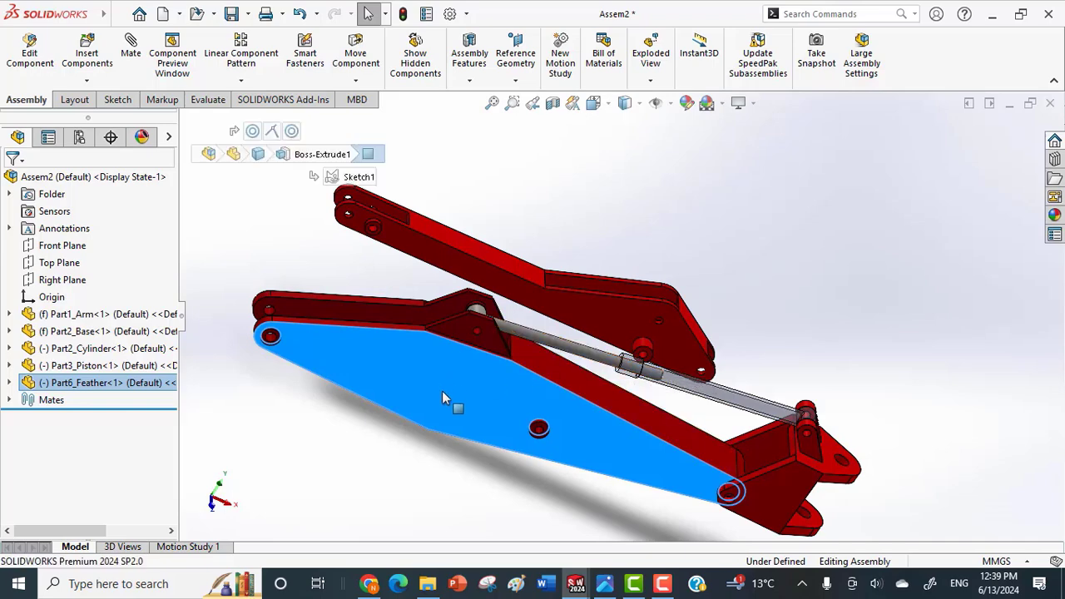
Swing the feather up and down about the base and check the linkage's motion from the side.
drag(441, 391, 658, 424)
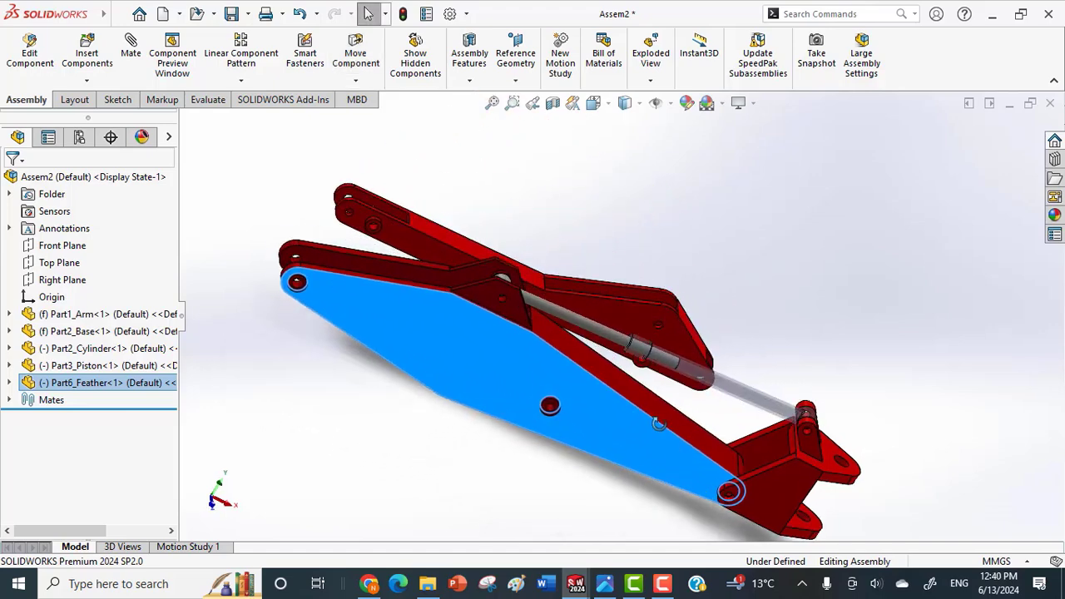
middle_drag(658, 423, 550, 367)
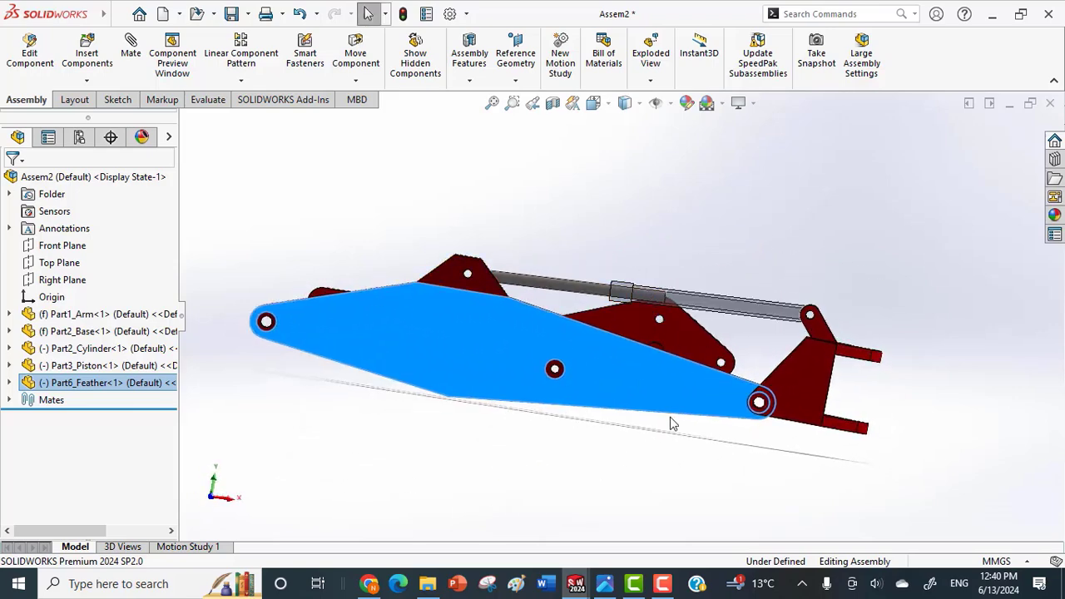
middle_drag(673, 423, 821, 418)
Start a mate between the base part's Top Plane and the feather's long narrow lower face.
click(820, 416)
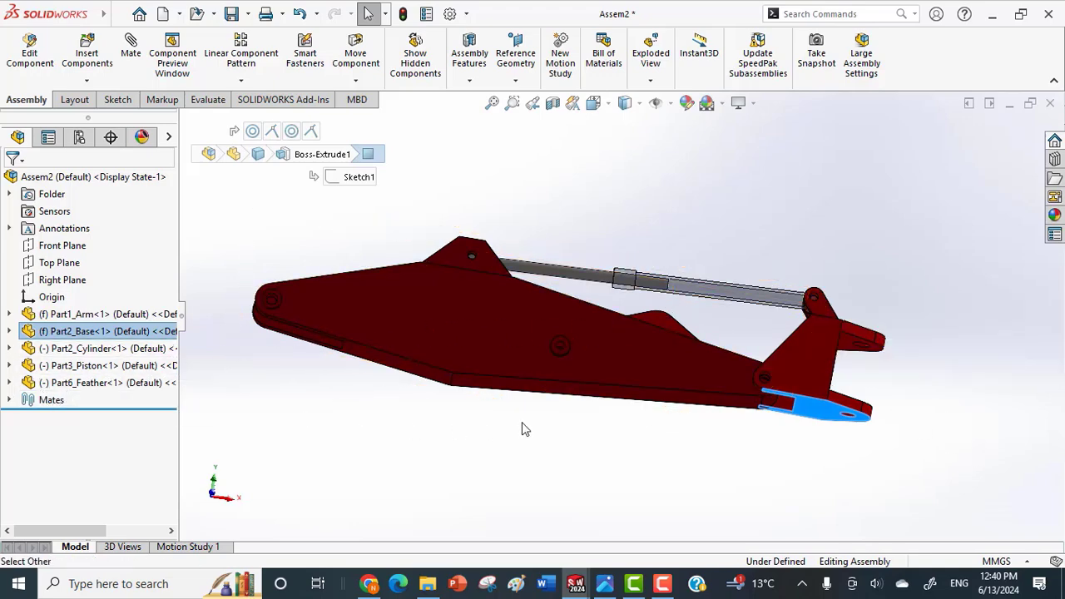
click(8, 332)
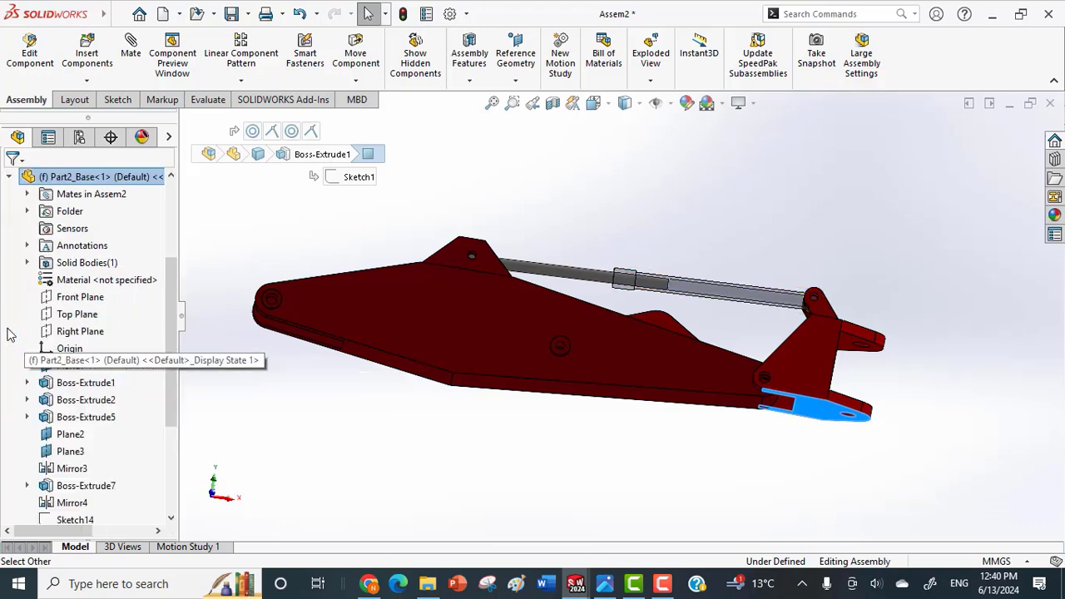
click(78, 316)
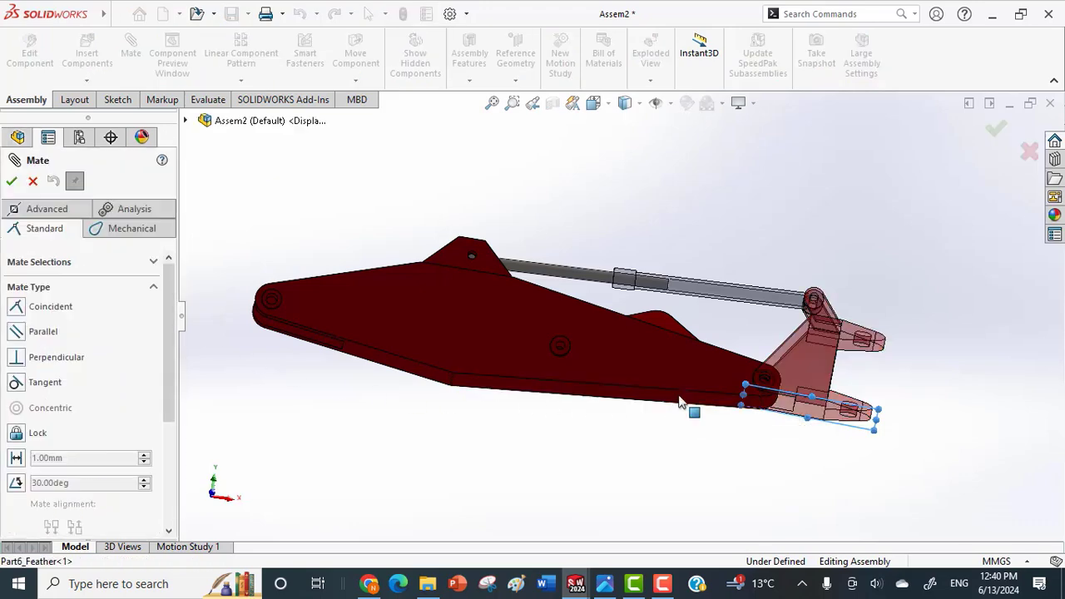
click(679, 402)
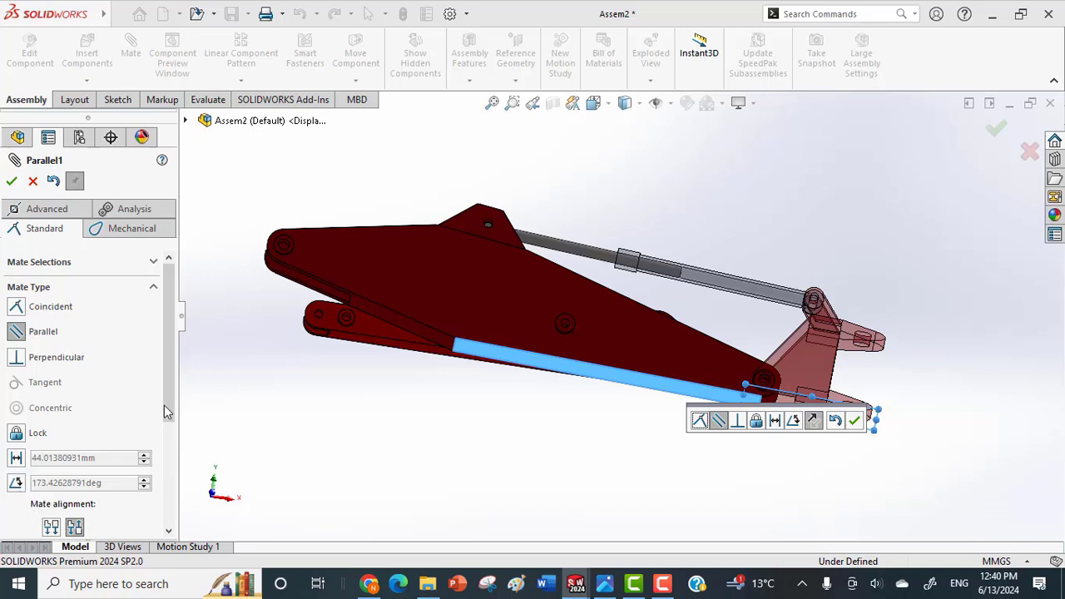
Make the mate between the base plane and the feather face an angle mate with its dimension flipped.
drag(166, 410, 167, 443)
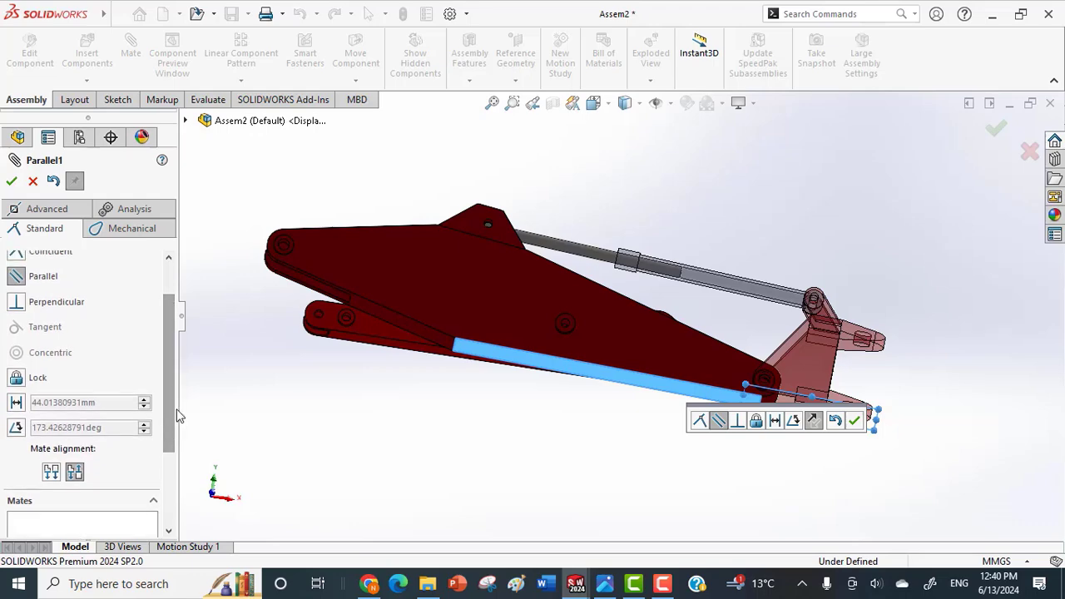
middle_drag(483, 300, 493, 331)
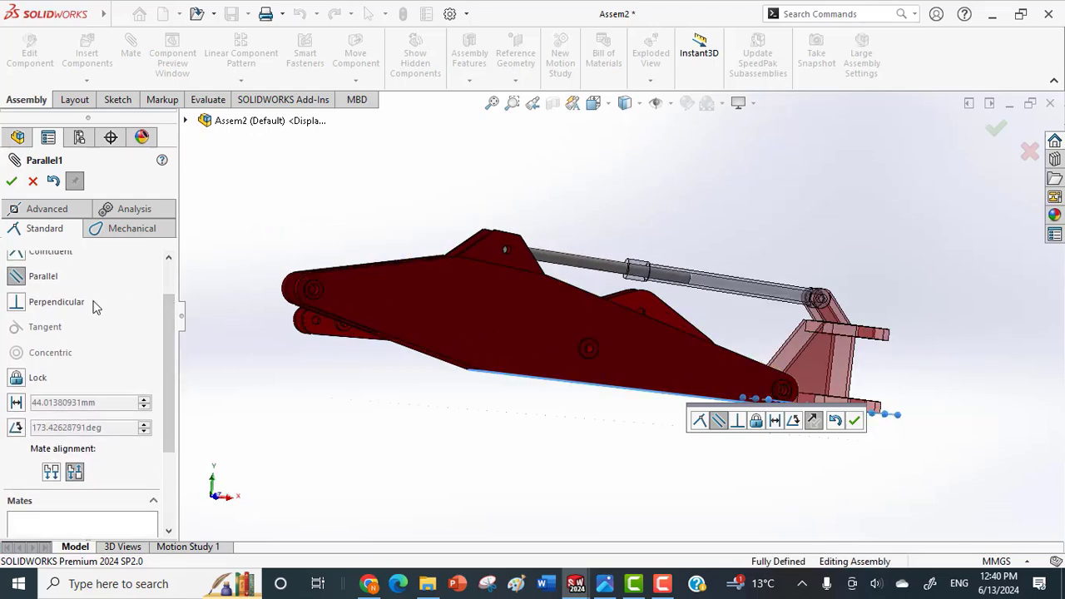
click(15, 428)
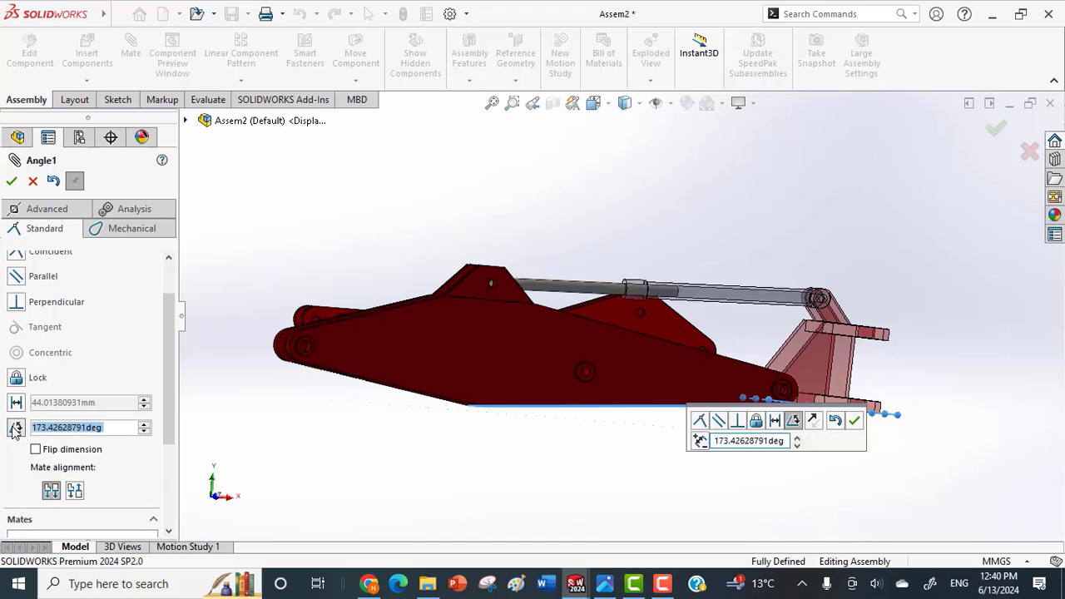
click(37, 449)
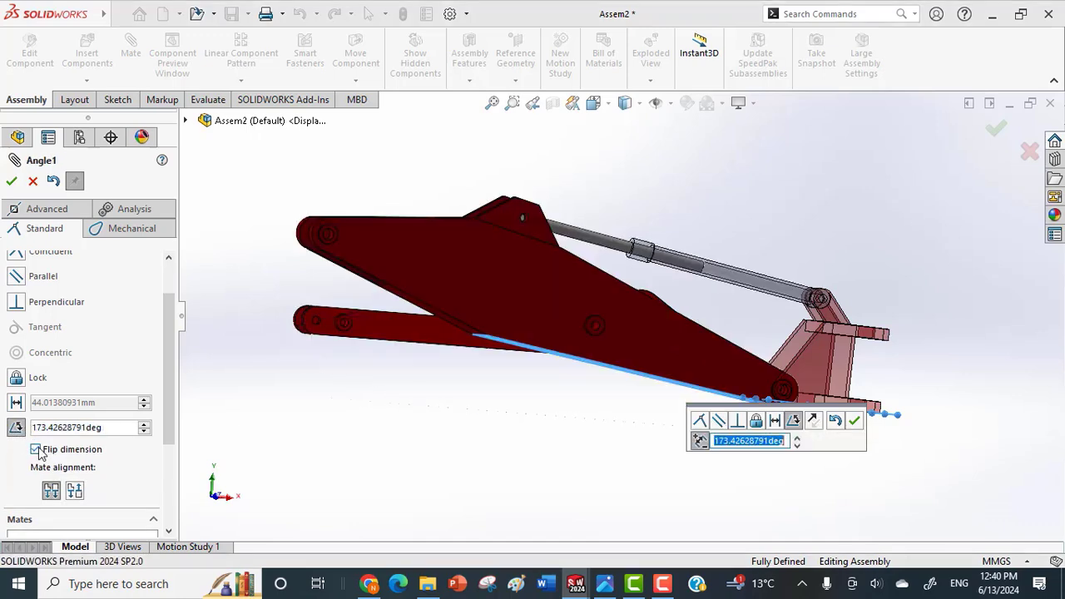
click(37, 451)
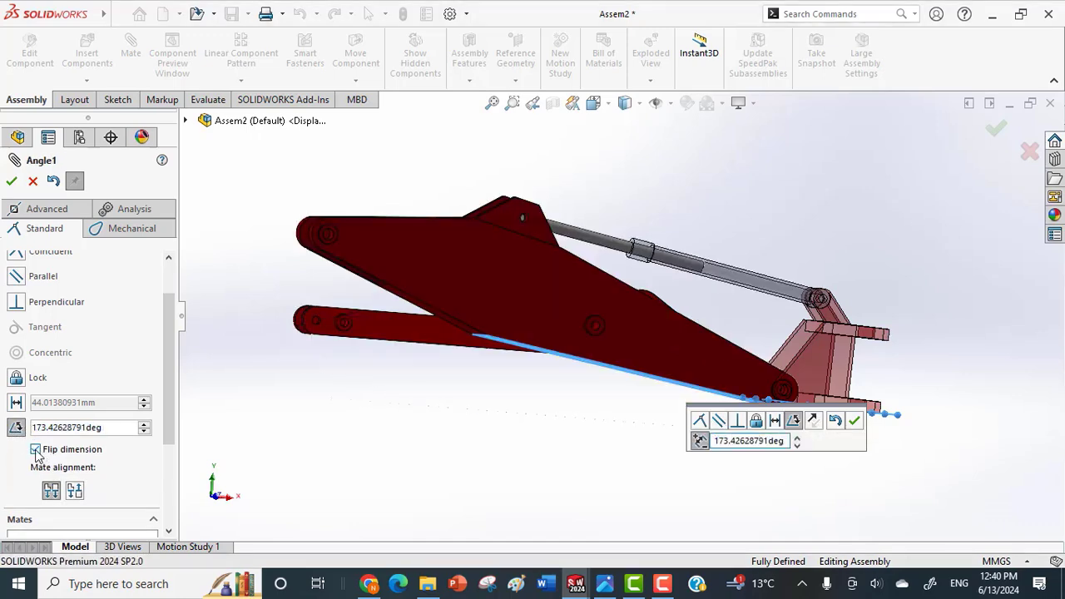
click(37, 450)
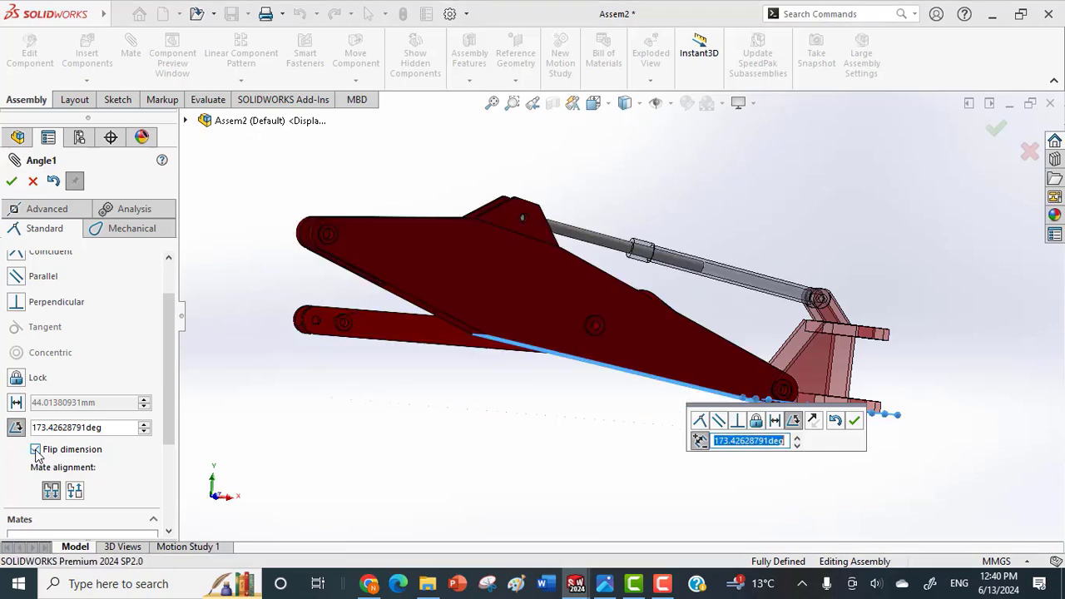
Step the mate angle up and down in small increments to preview which way the feather swings.
click(145, 426)
click(144, 426)
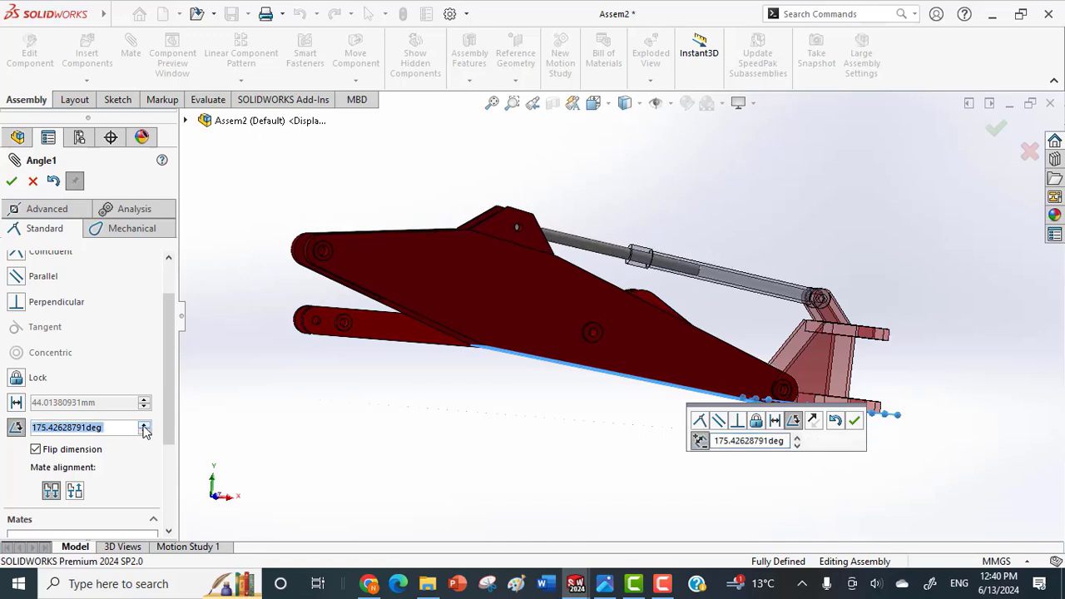
click(144, 426)
click(145, 432)
click(145, 432)
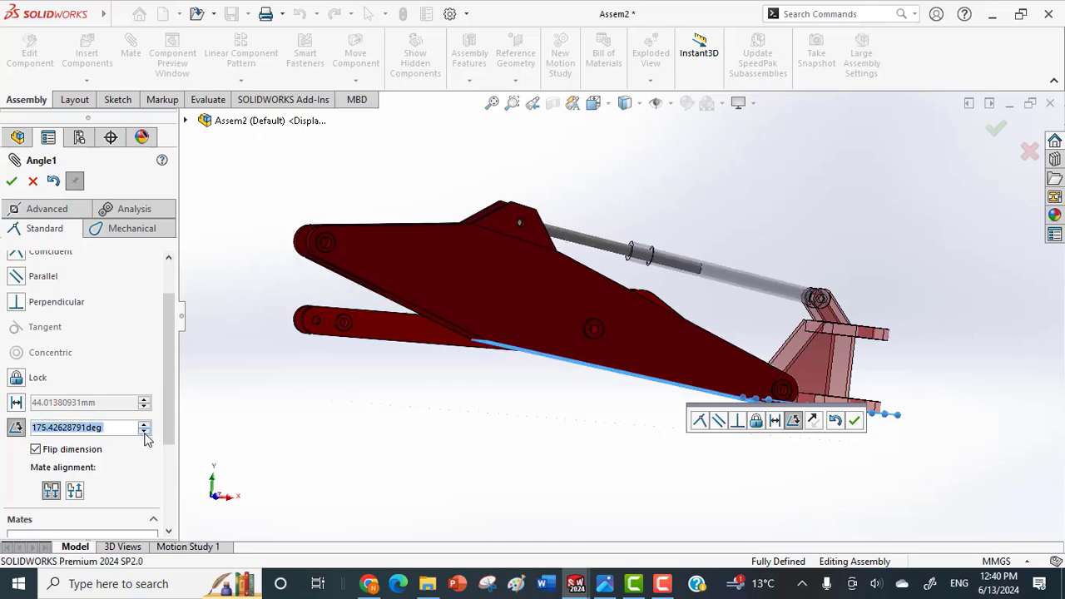
click(145, 432)
click(145, 432)
click(145, 432)
click(144, 432)
click(145, 431)
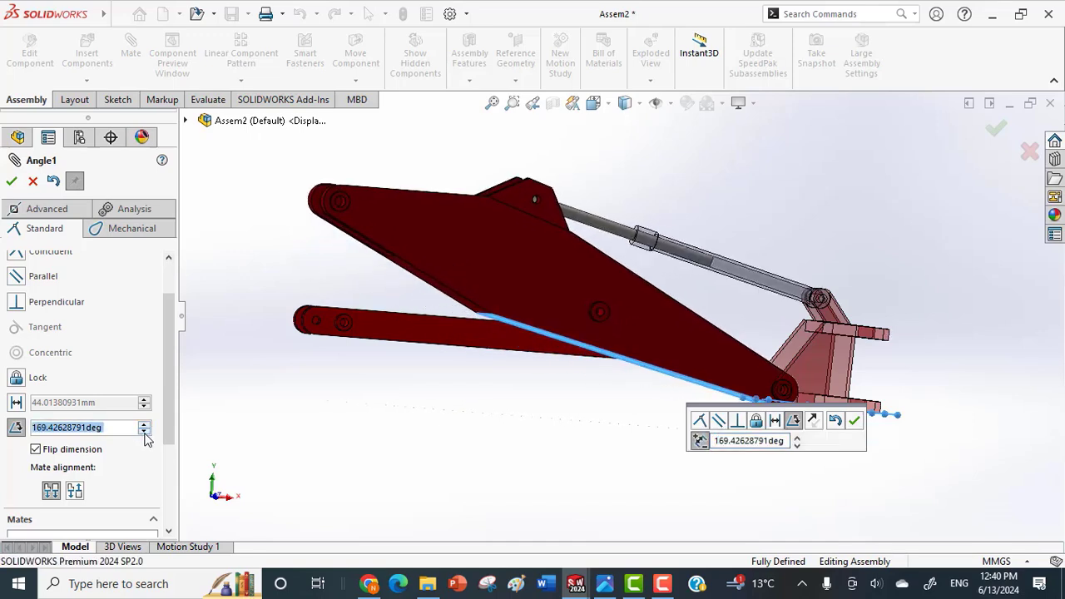
Try mate angles of 175 and 60 degrees and inspect the feather's position.
double_click(76, 431)
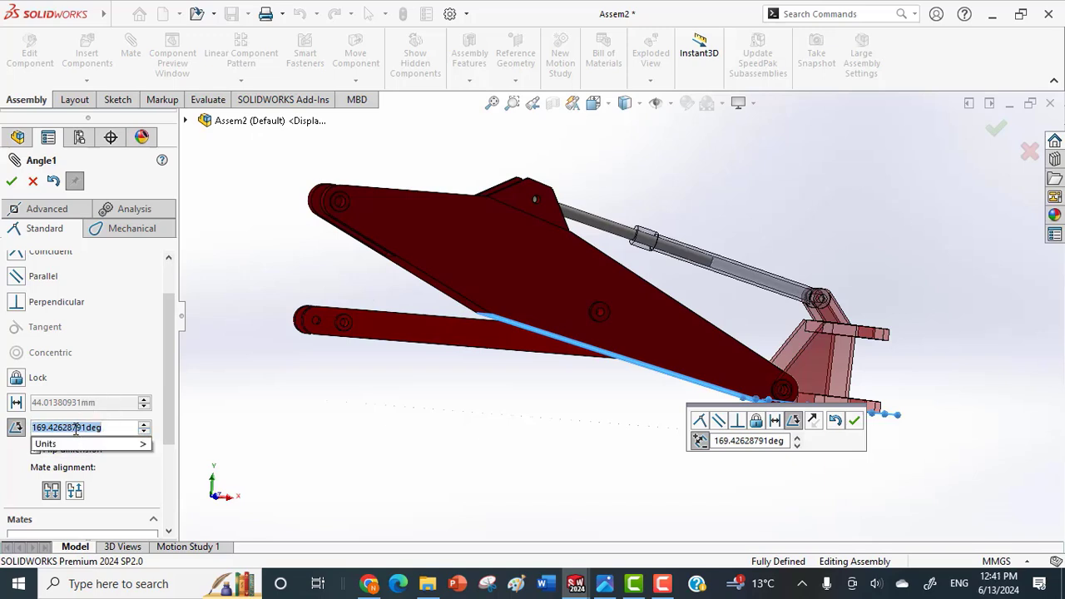
text(175)
key(Return)
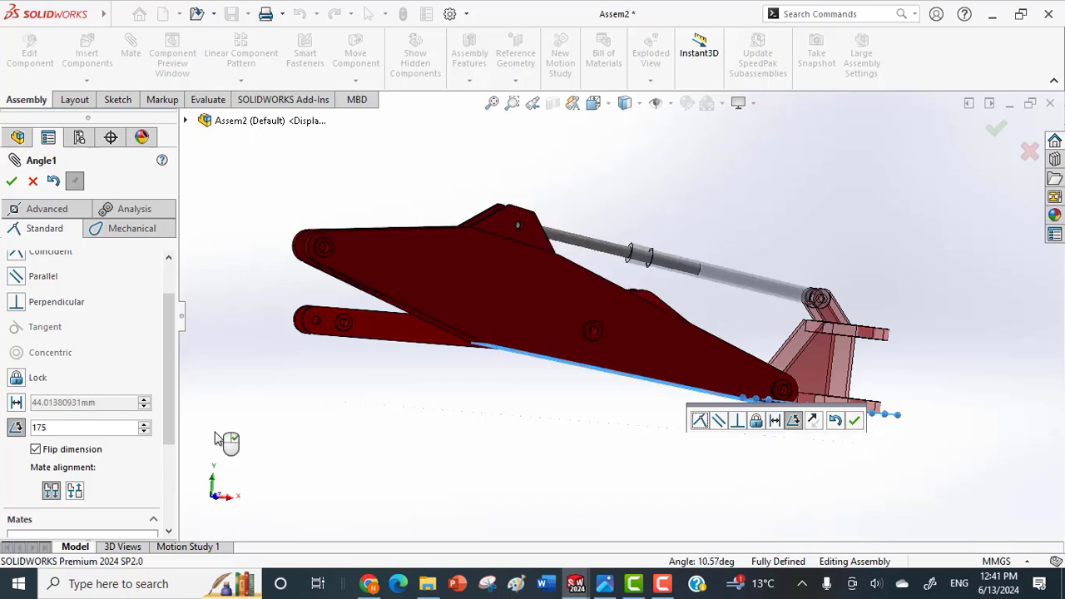
click(118, 427)
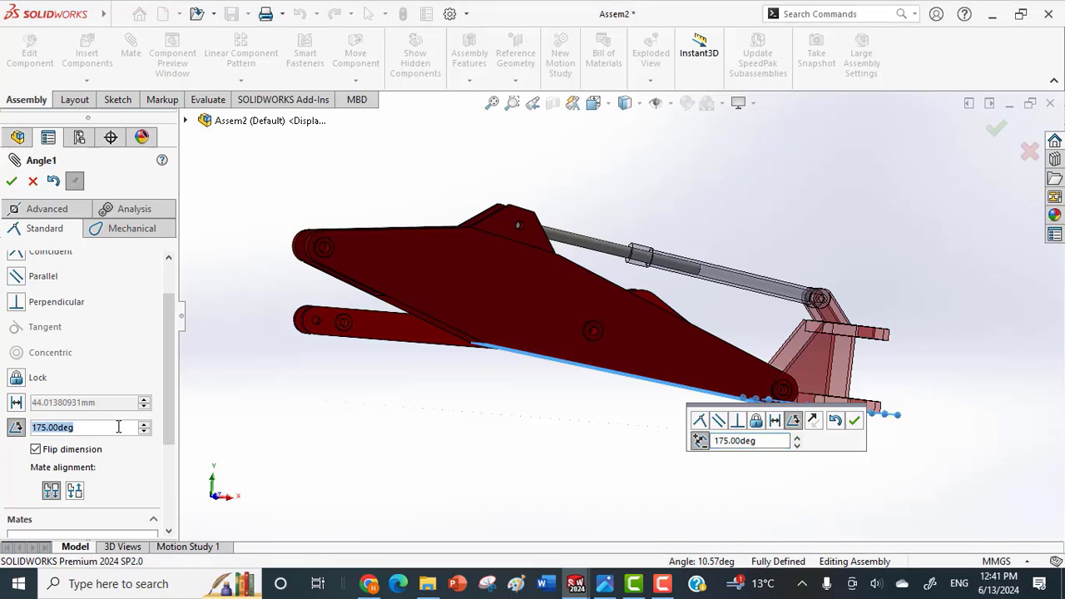
text(60)
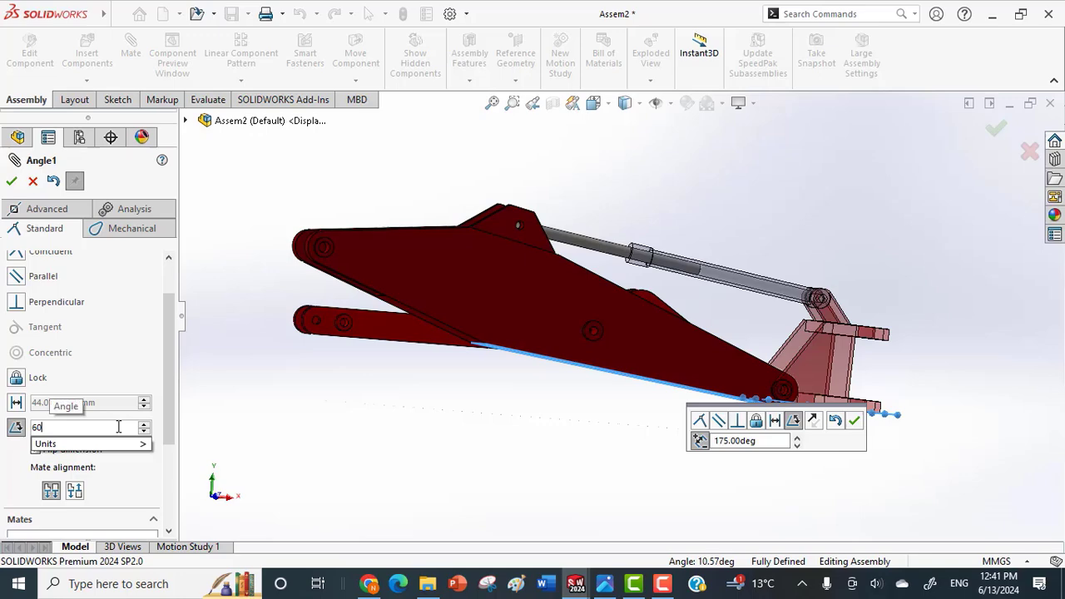
key(Return)
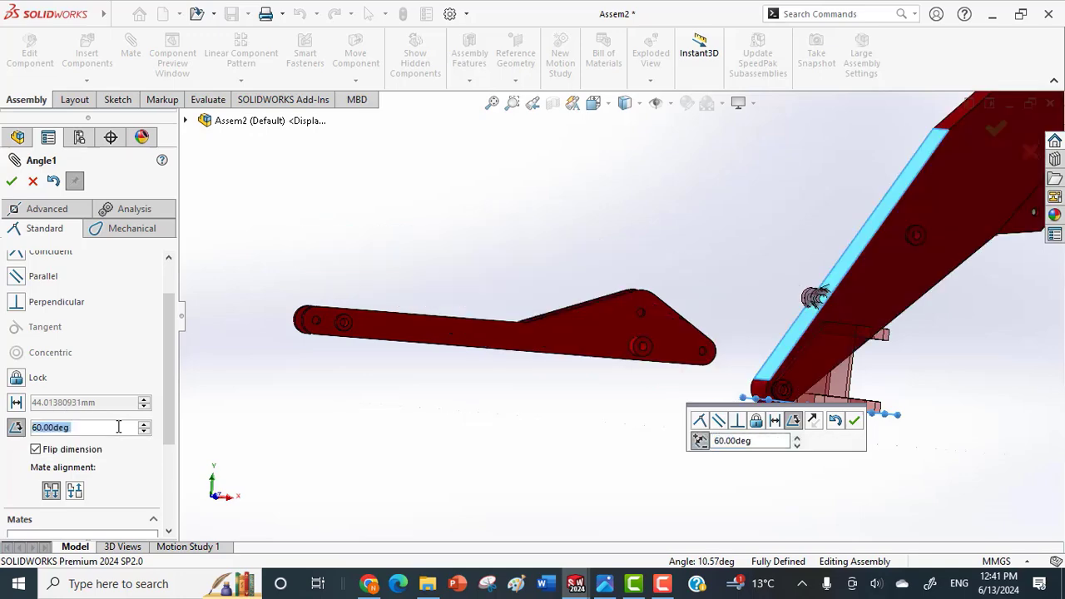
middle_drag(929, 289, 823, 285)
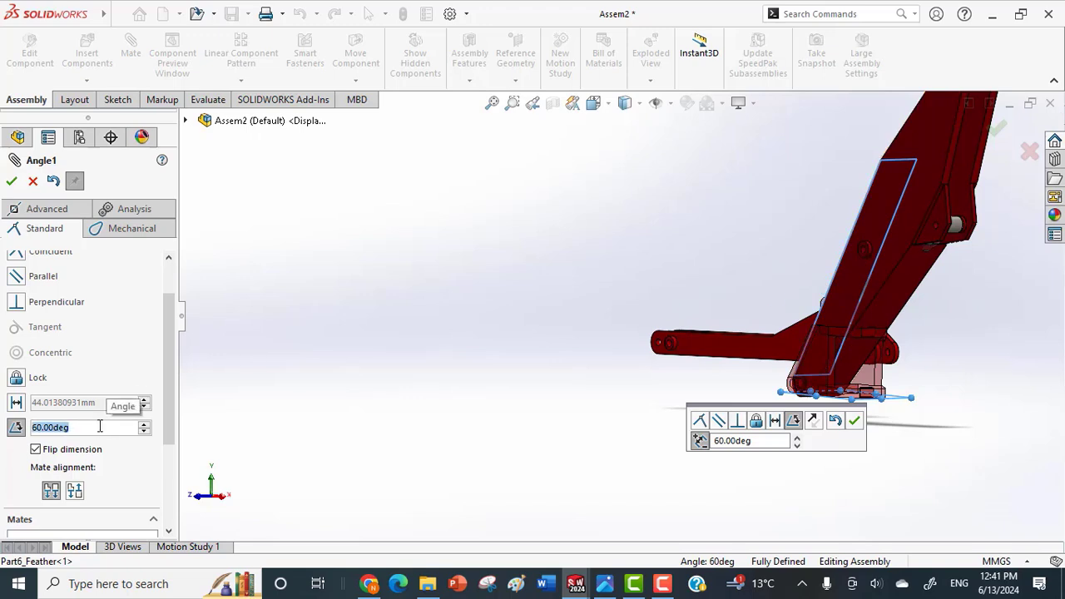
Try mate angles of 120 and 100 degrees to find the feather's raised position.
text(120)
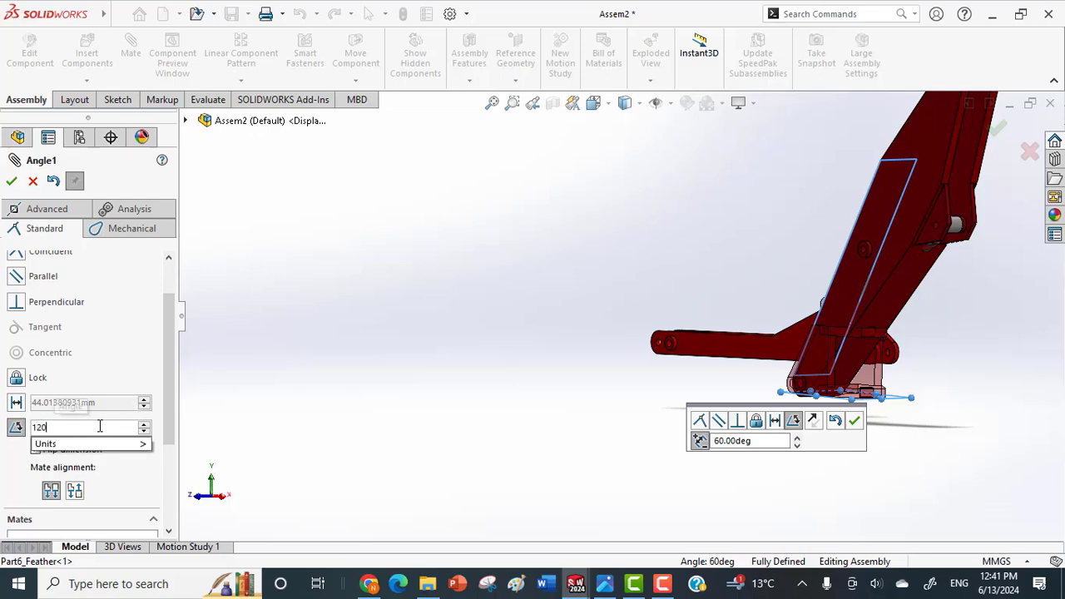
key(Return)
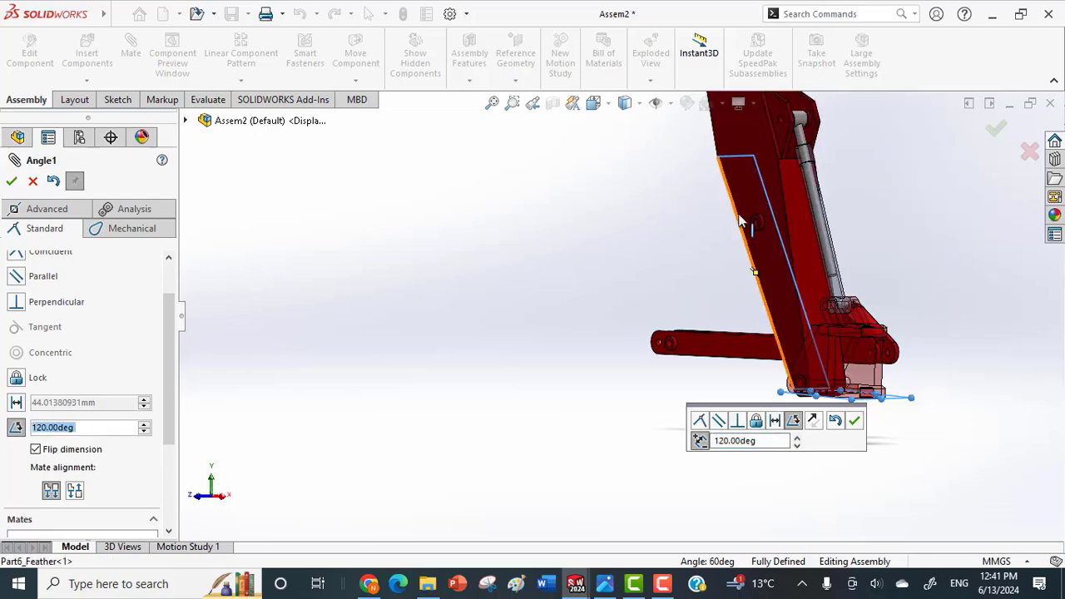
middle_drag(733, 250, 726, 209)
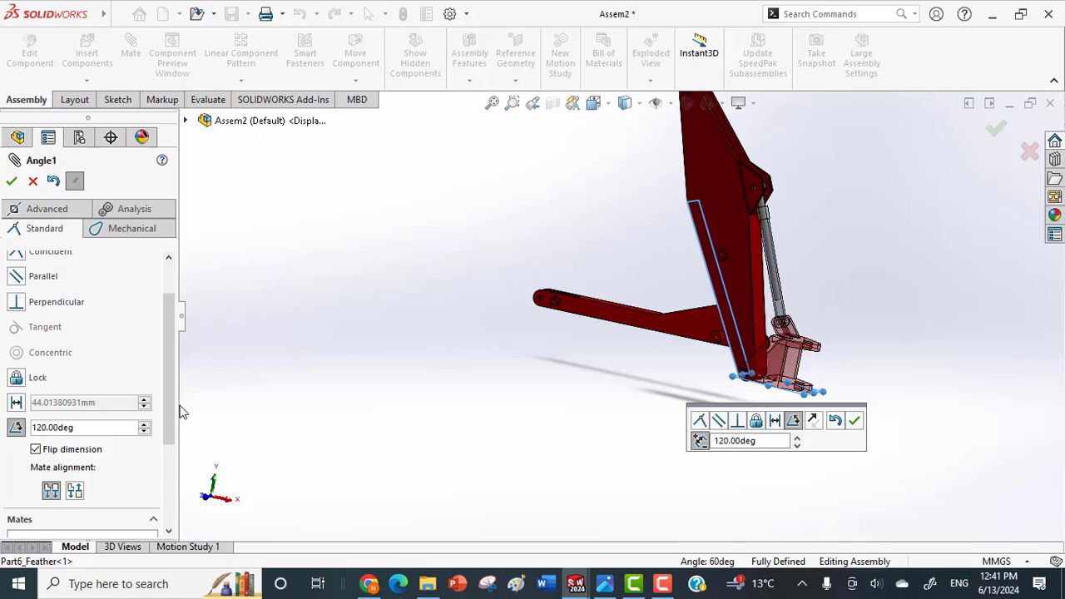
double_click(89, 426)
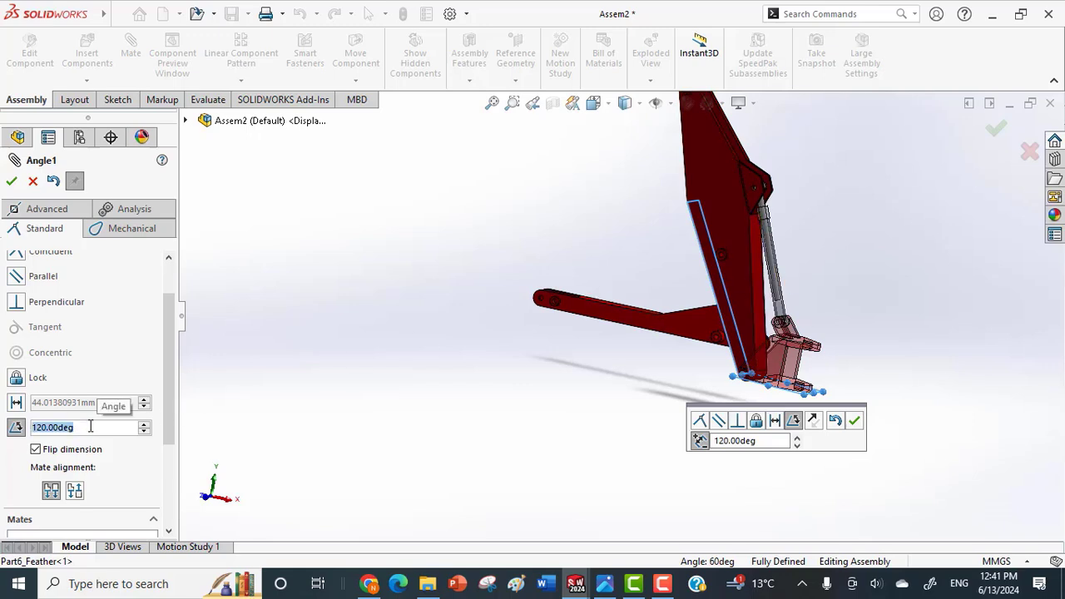
text(100)
key(Return)
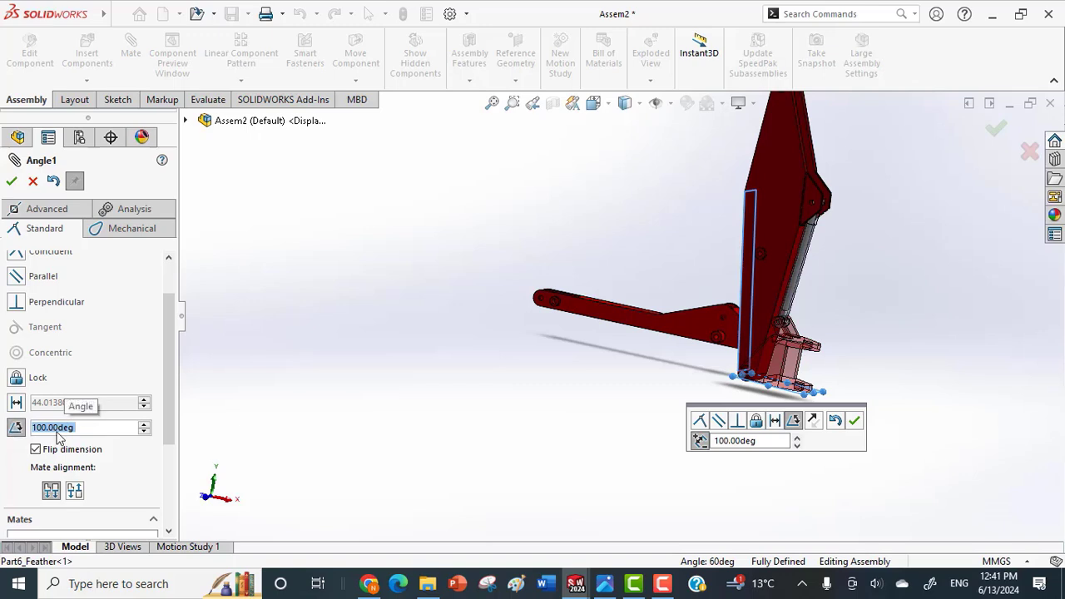
Try mate angles of 140 and 145 degrees, and settle on 135 degrees for the feather.
text(140)
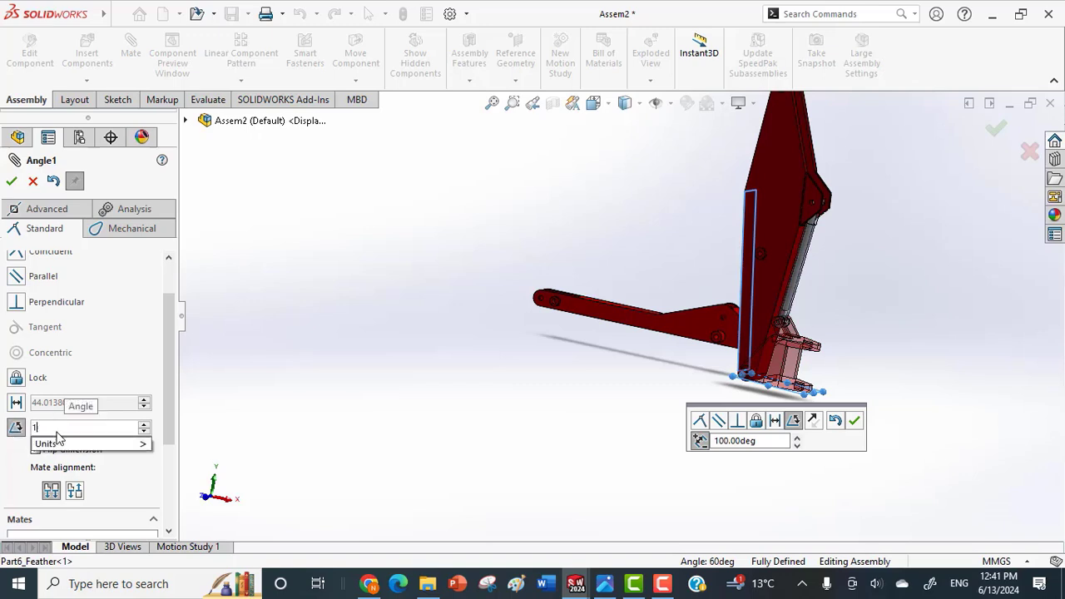
key(Return)
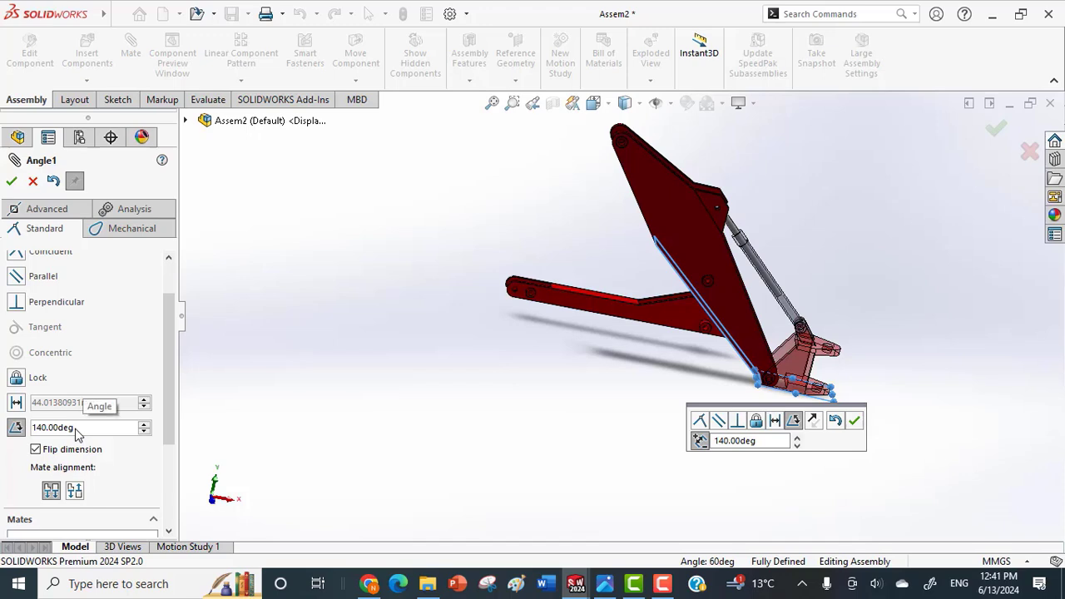
click(75, 428)
text(145)
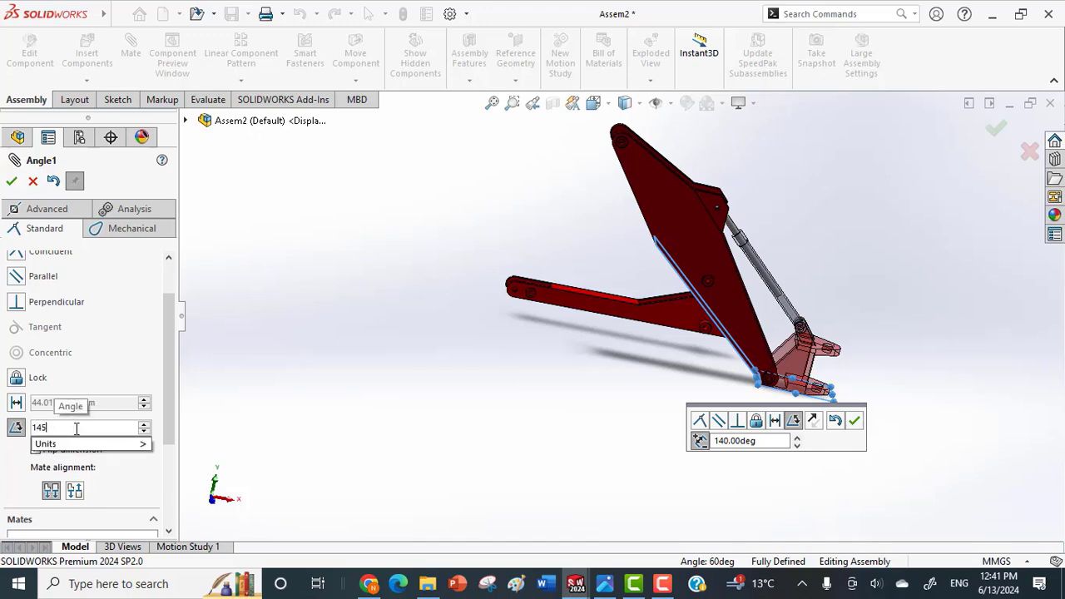
key(Return)
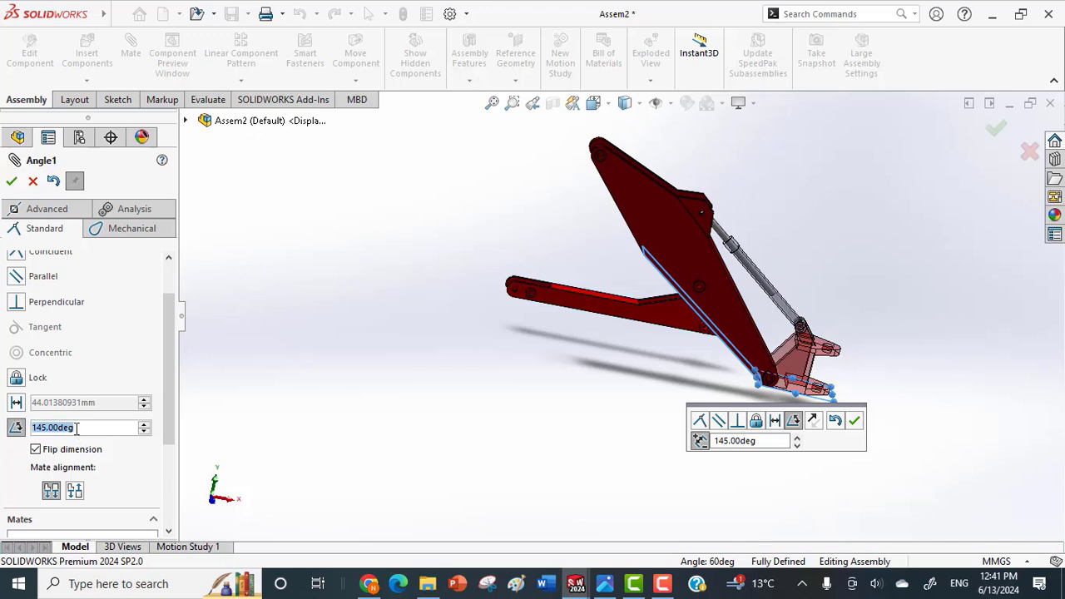
text(135)
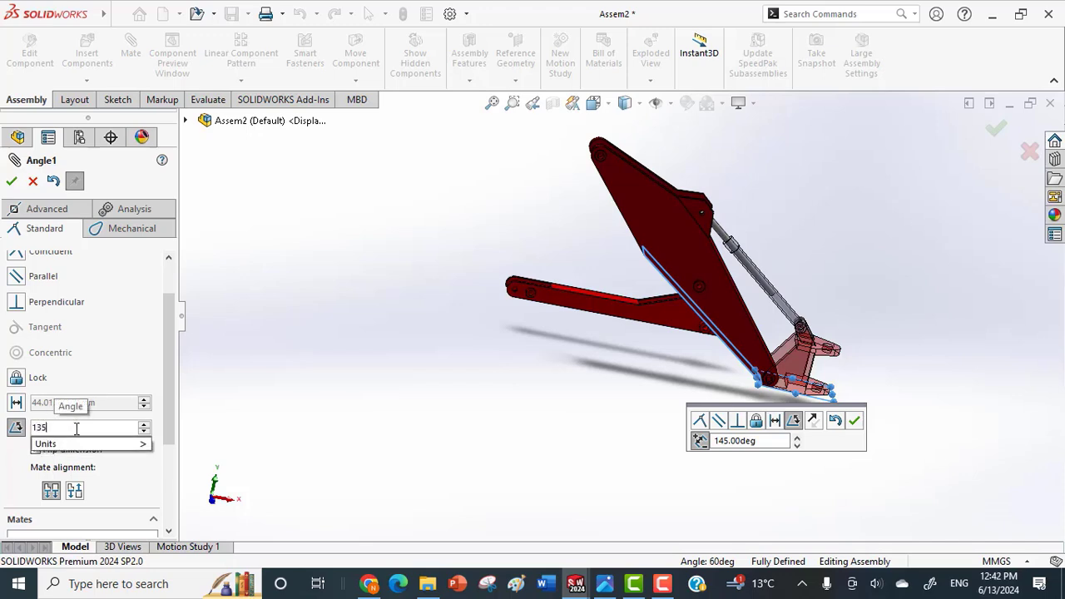
key(Return)
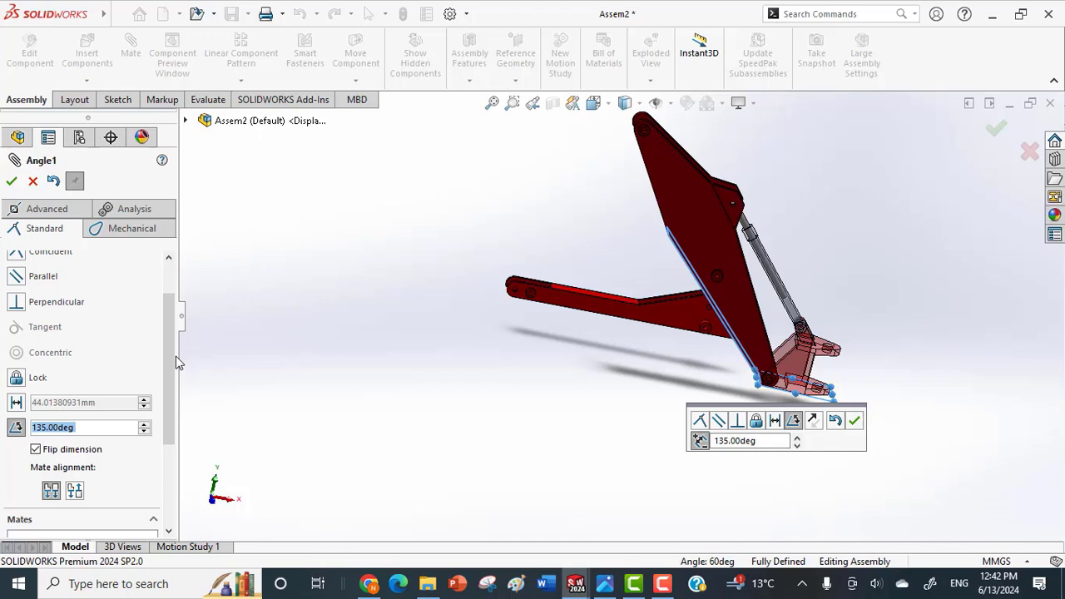
Make the feather-to-base angle a limit angle mate with a 175-degree maximum and 135-degree minimum, and finish mating.
click(48, 209)
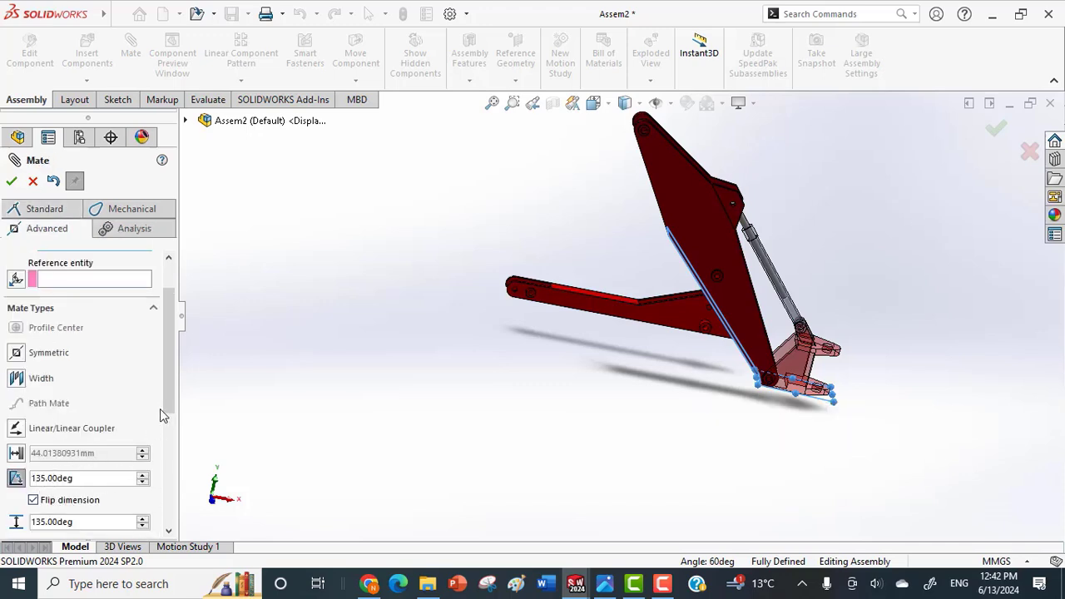
drag(172, 396, 172, 436)
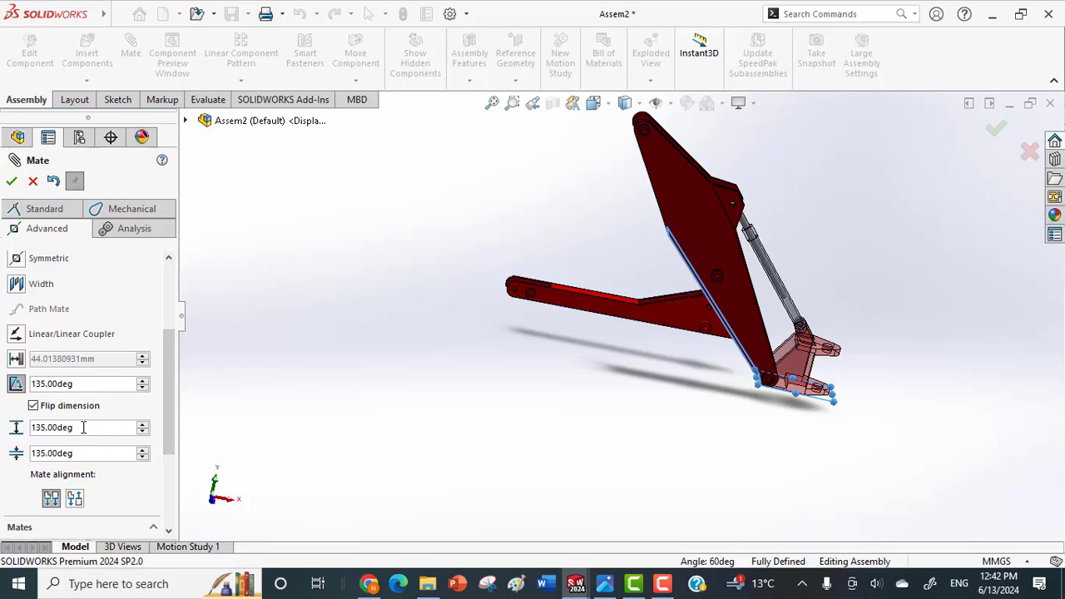
text(175)
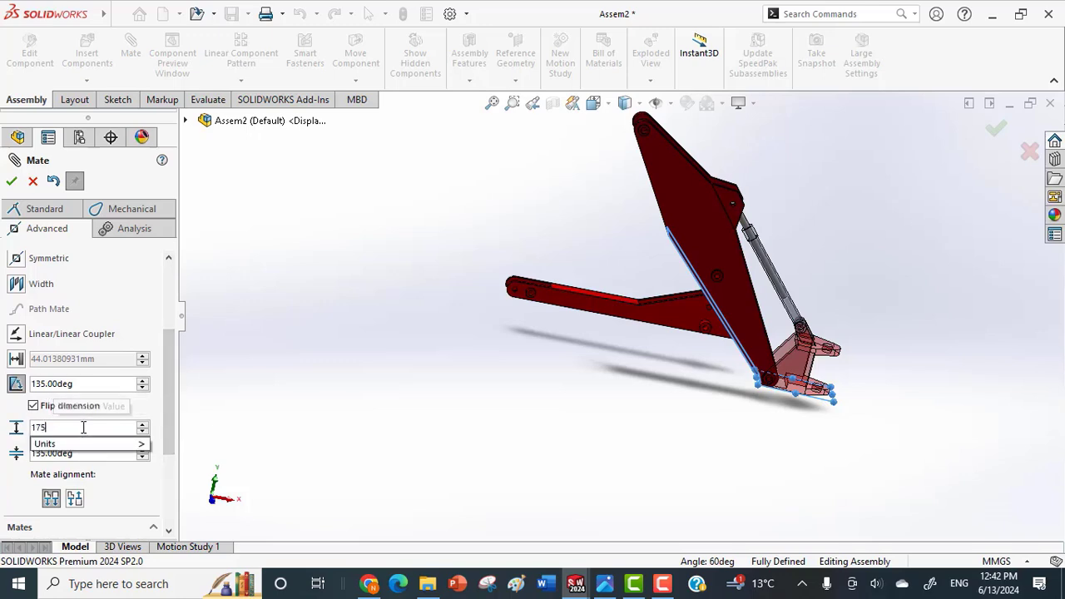
key(Return)
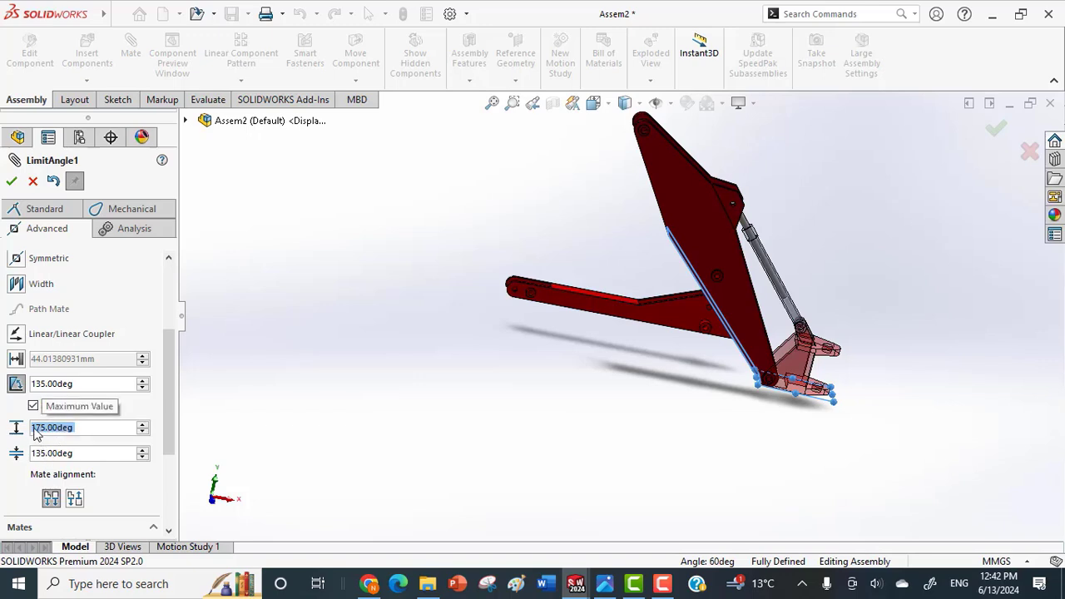
click(12, 183)
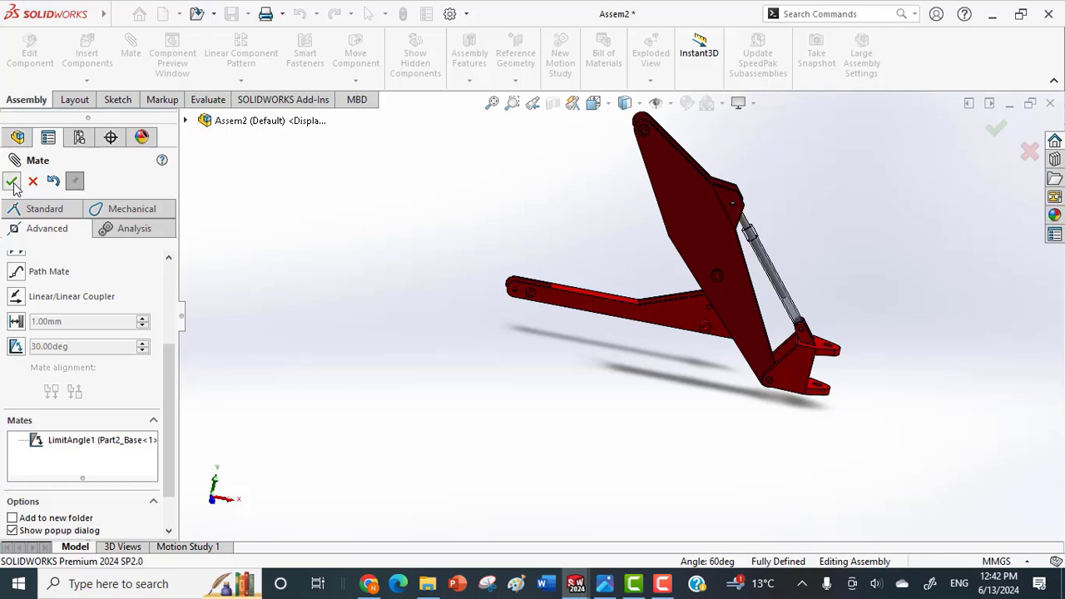
click(12, 182)
Swing the feather down through its limited range and try to move the arm.
drag(638, 309, 616, 422)
drag(627, 335, 527, 453)
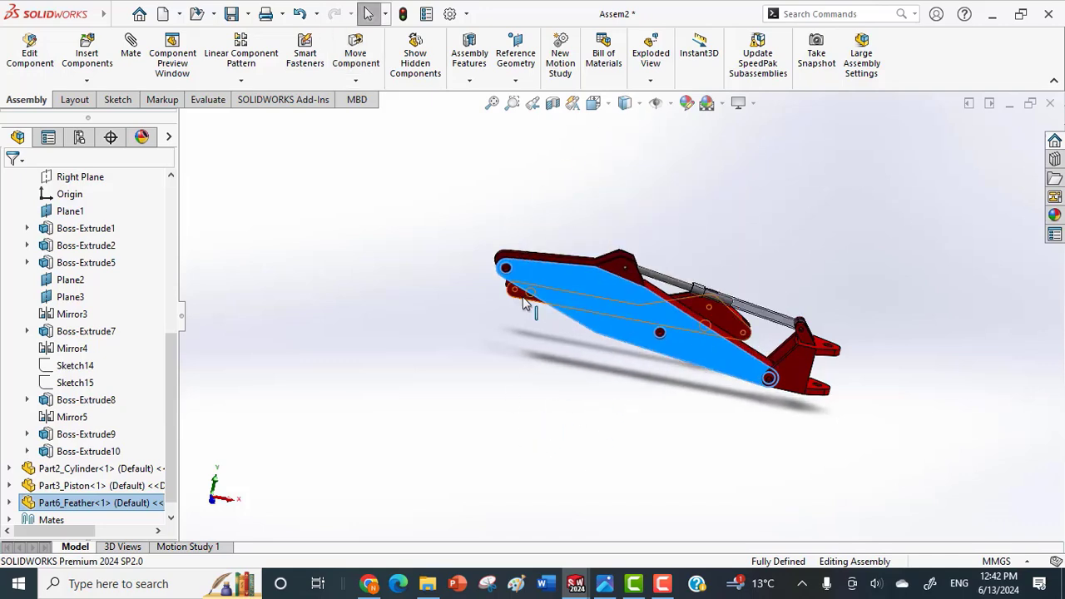
drag(524, 298, 369, 279)
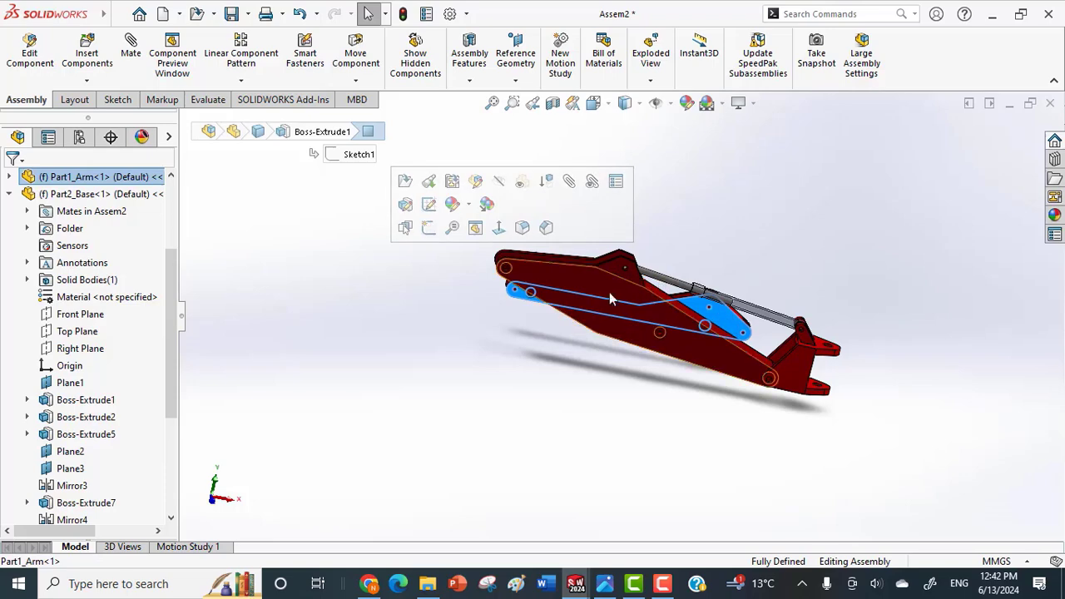
mouse_move(610, 293)
mouse_down()
mouse_move(617, 399)
mouse_move(606, 280)
mouse_up()
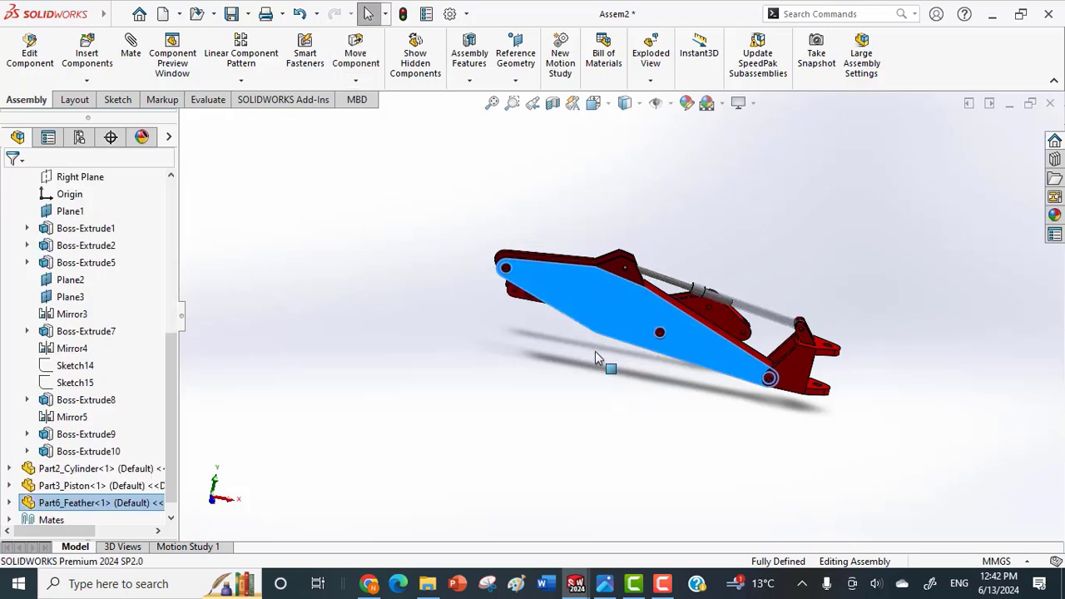
click(560, 341)
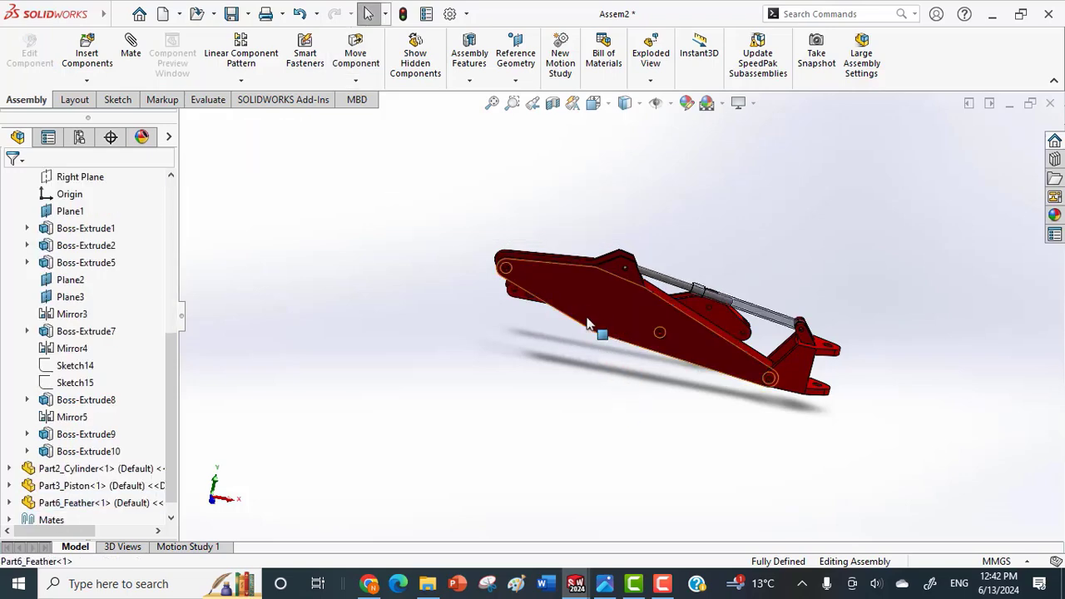
drag(587, 320, 679, 291)
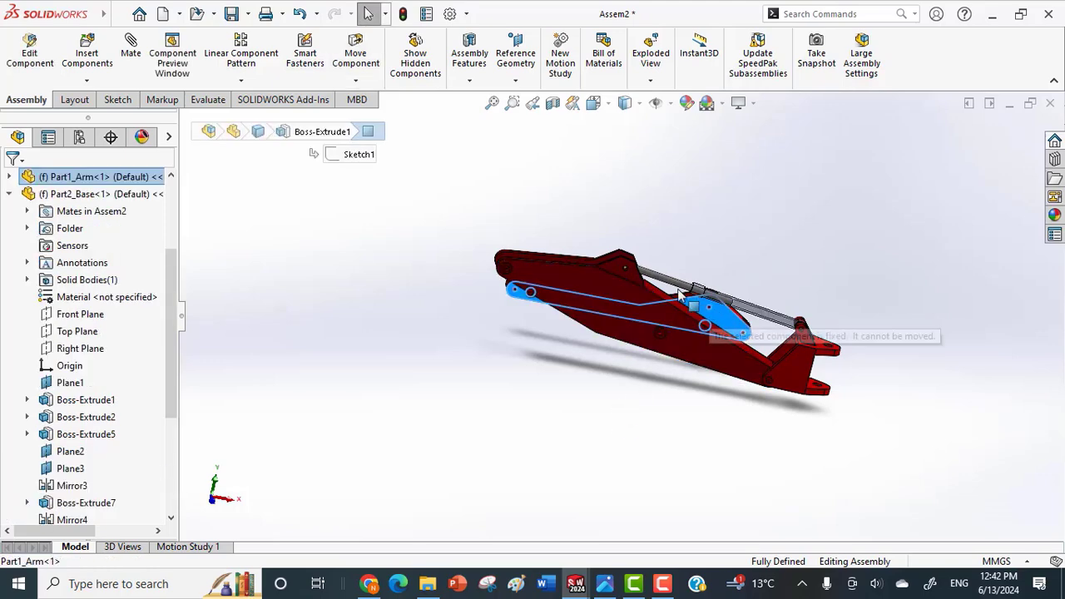
Float the fixed arm and move it out beyond the feather's free end.
scroll(712, 332, down, 8)
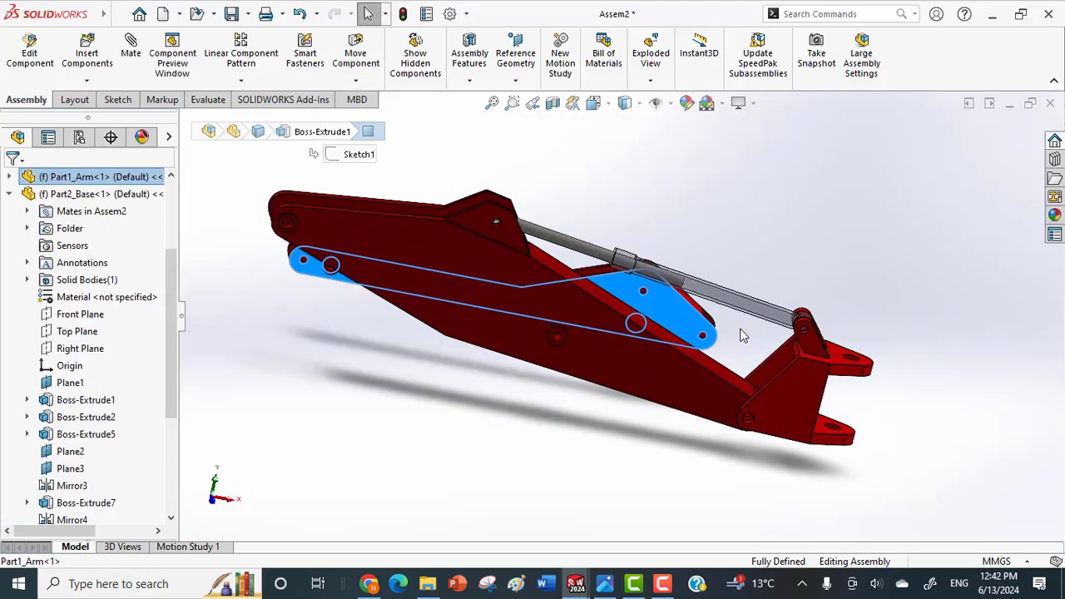
key(Escape)
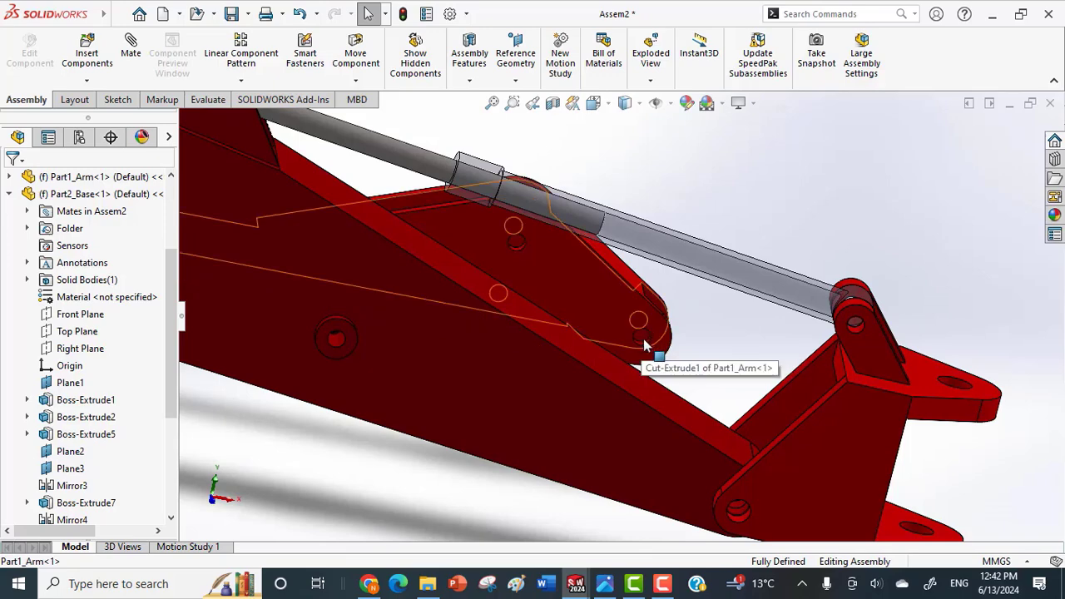
click(594, 312)
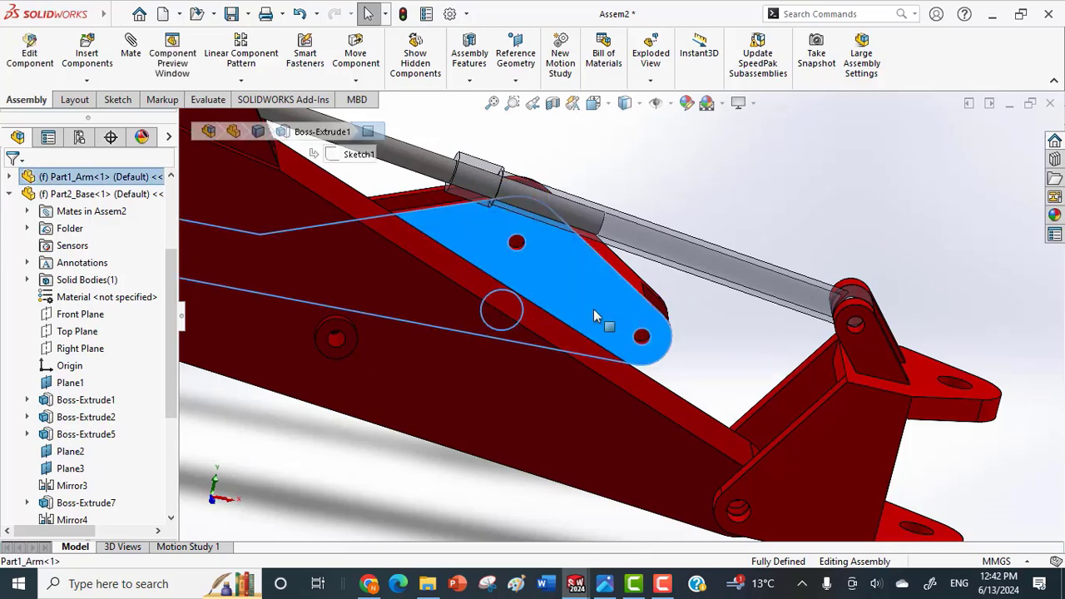
click(541, 383)
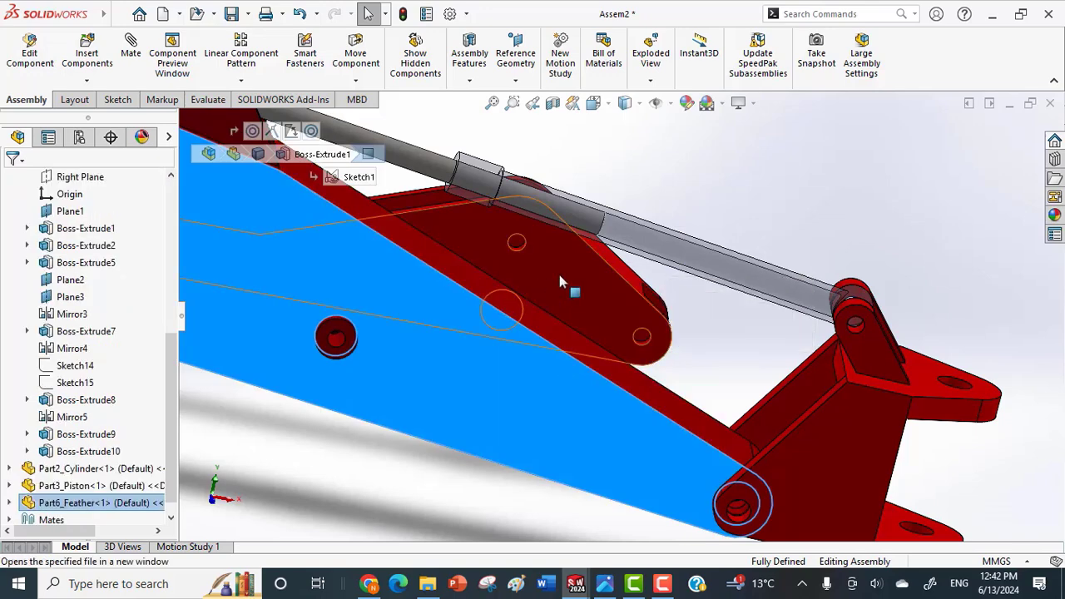
right_click(560, 281)
click(597, 287)
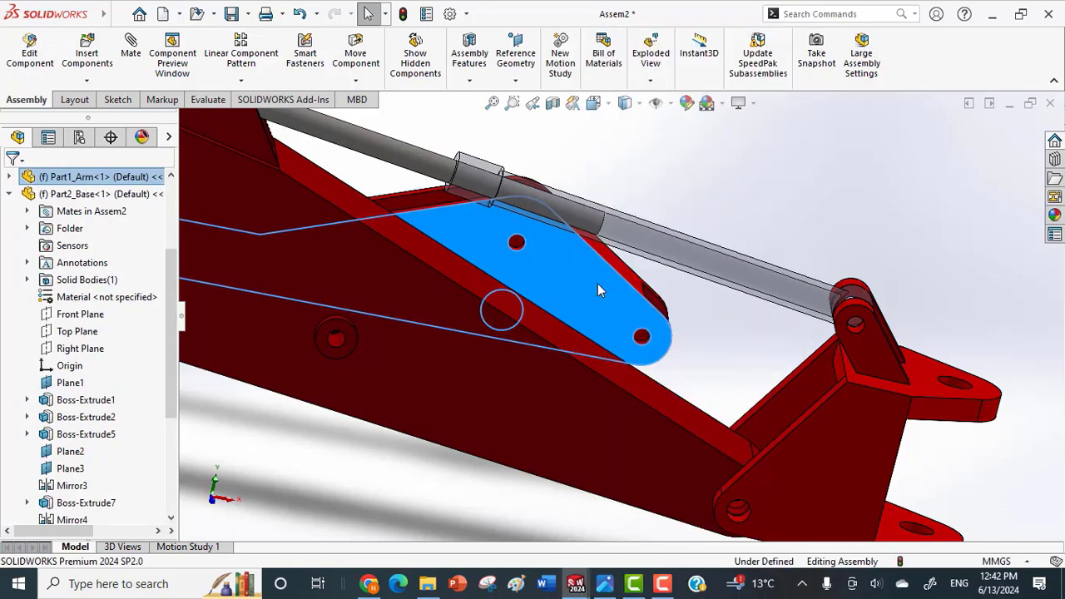
drag(597, 290, 246, 219)
key(Escape)
Add a concentric mate between the arm's end hole and the hole at the feather's free end.
scroll(326, 243, down, 10)
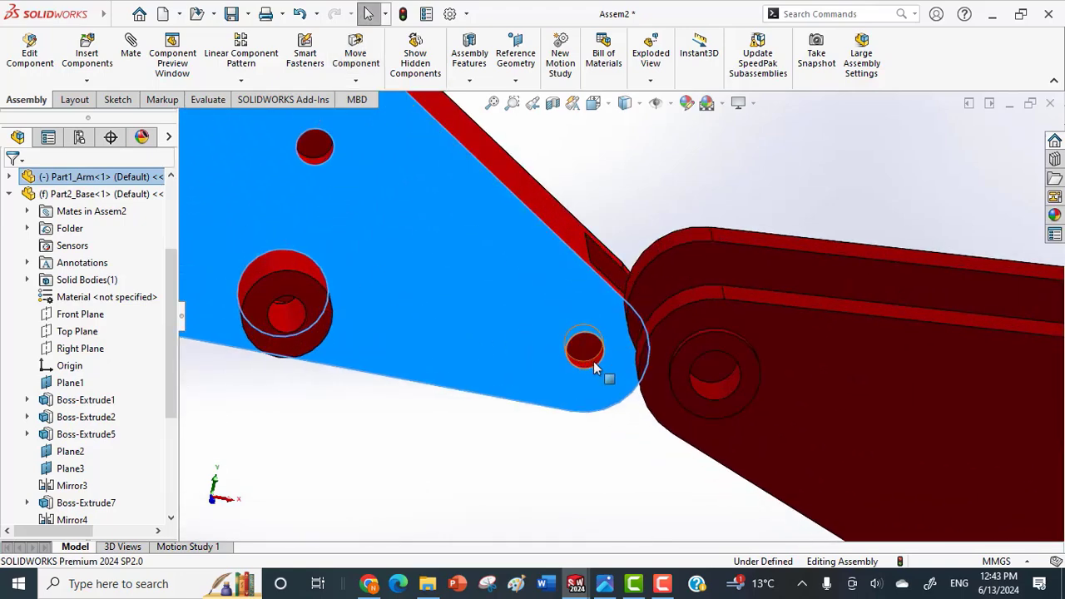
click(595, 367)
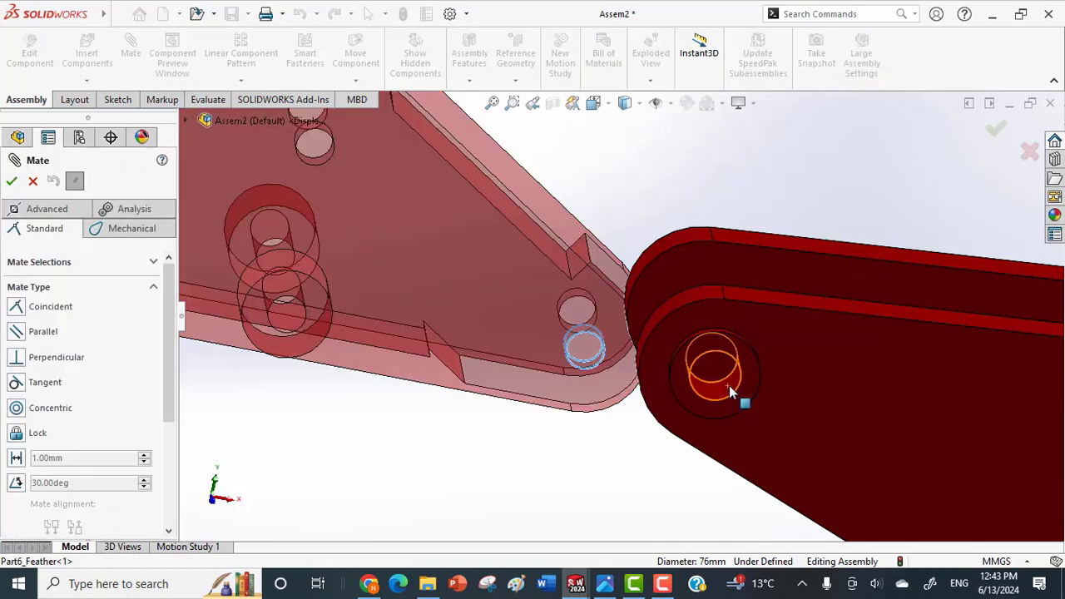
click(726, 387)
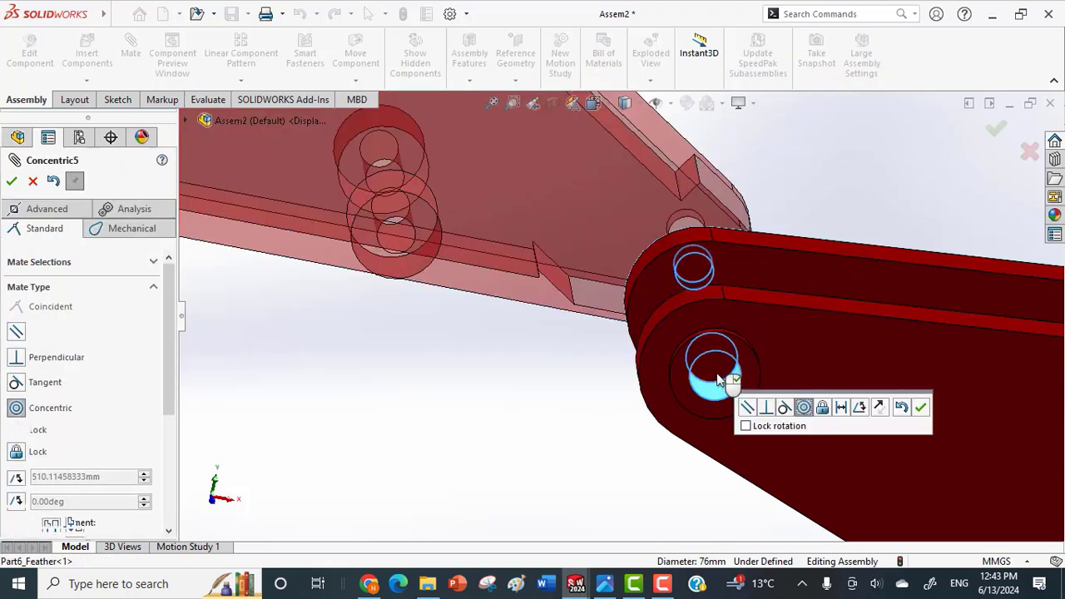
click(995, 129)
Make the arm's side face coincident with the inner face of the feather's end lug, and finish mating.
click(646, 230)
middle_drag(809, 260, 791, 498)
click(689, 412)
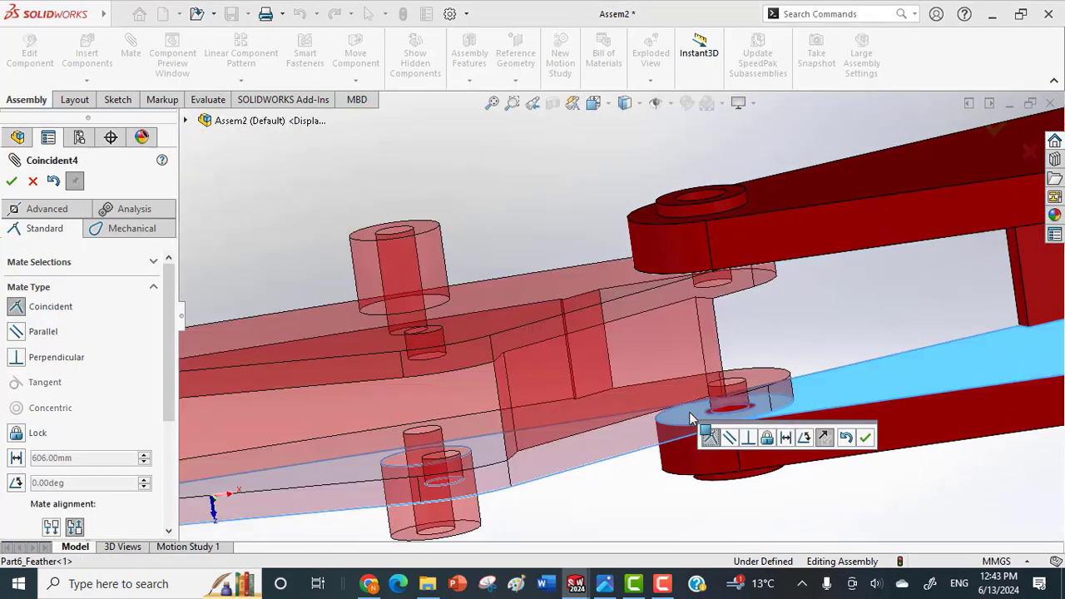
click(866, 438)
middle_drag(866, 438, 758, 422)
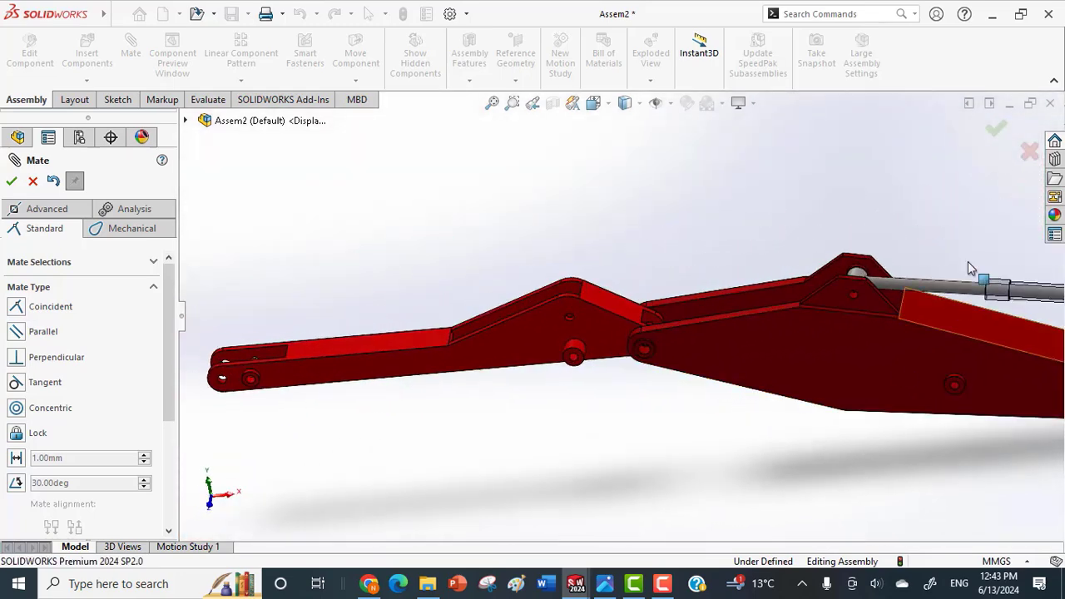
click(997, 129)
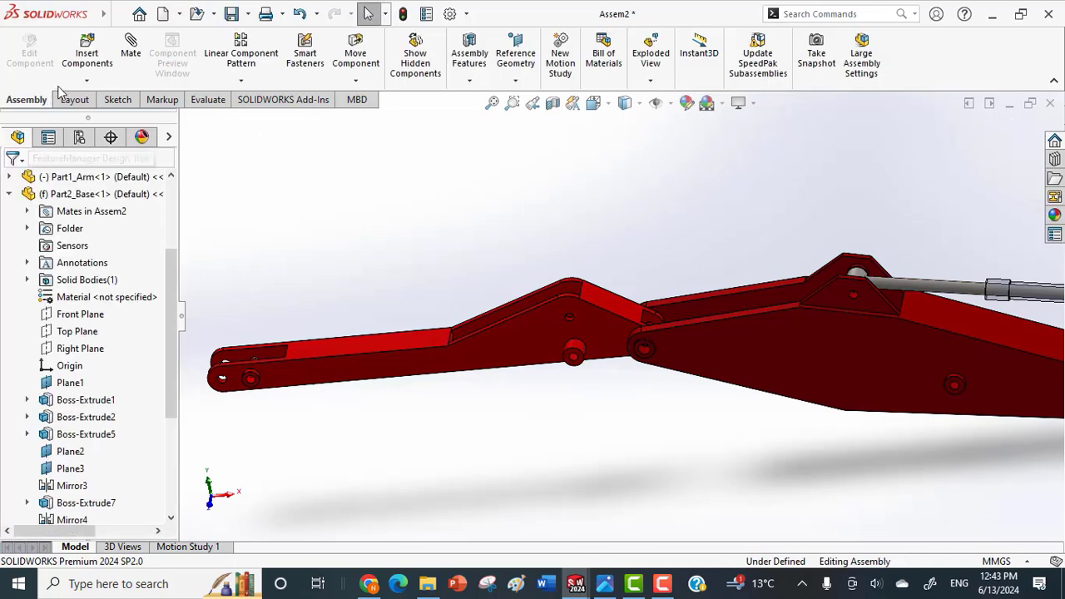
Insert another Part2_Cylinder and Part3_Piston from the Crane folder and place them below the arm.
click(86, 81)
click(96, 98)
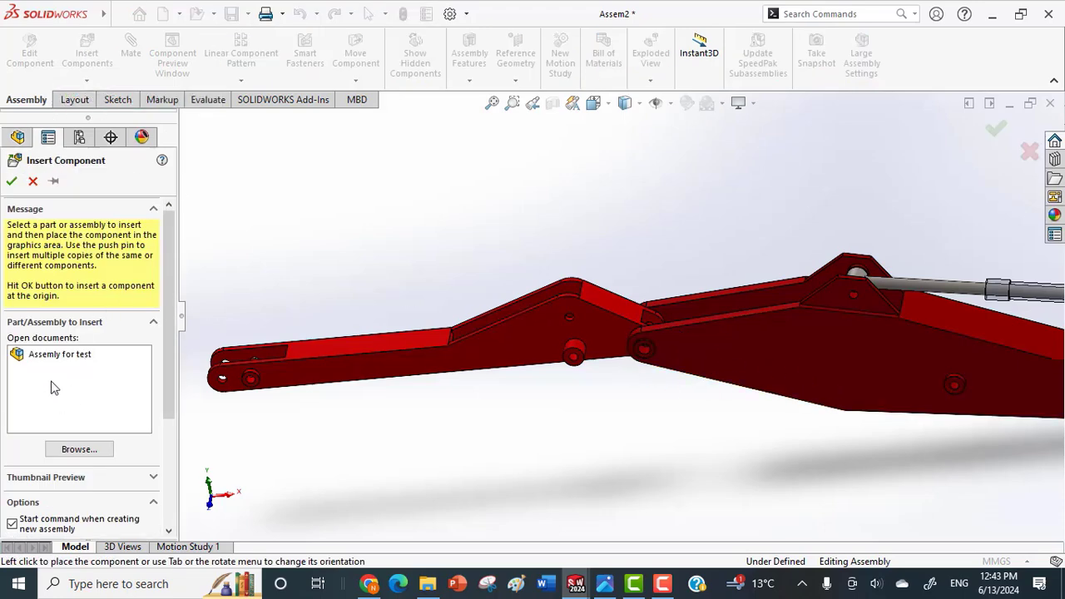
click(70, 450)
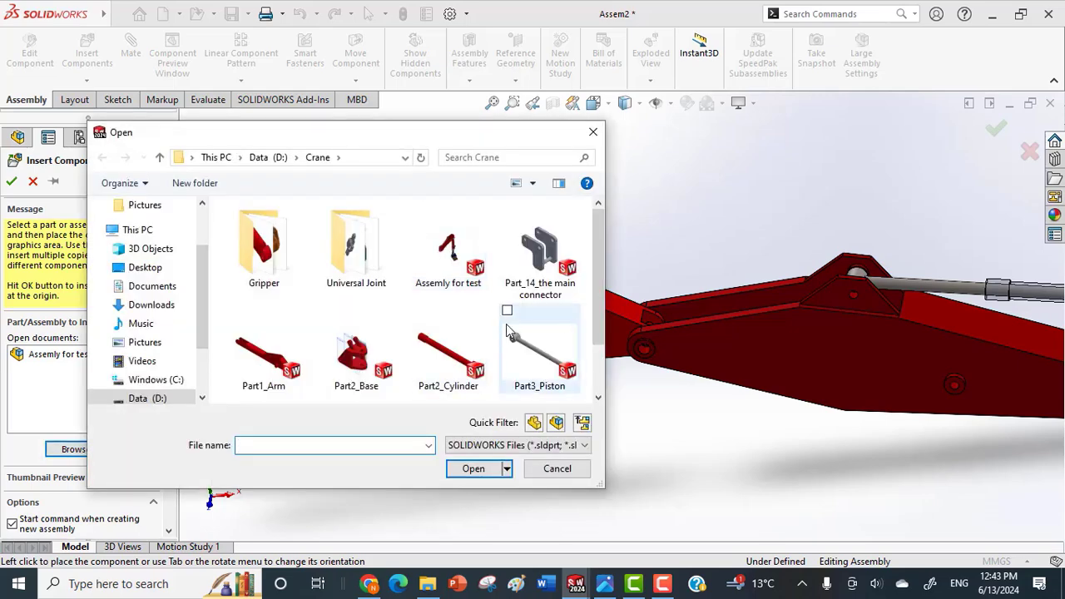
click(509, 317)
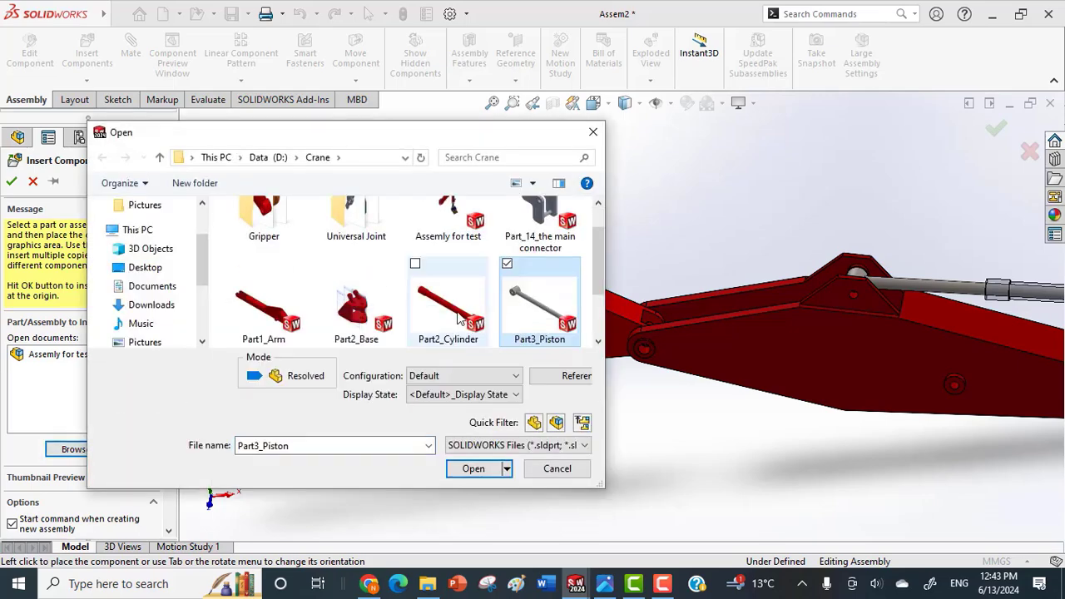
click(416, 265)
click(476, 471)
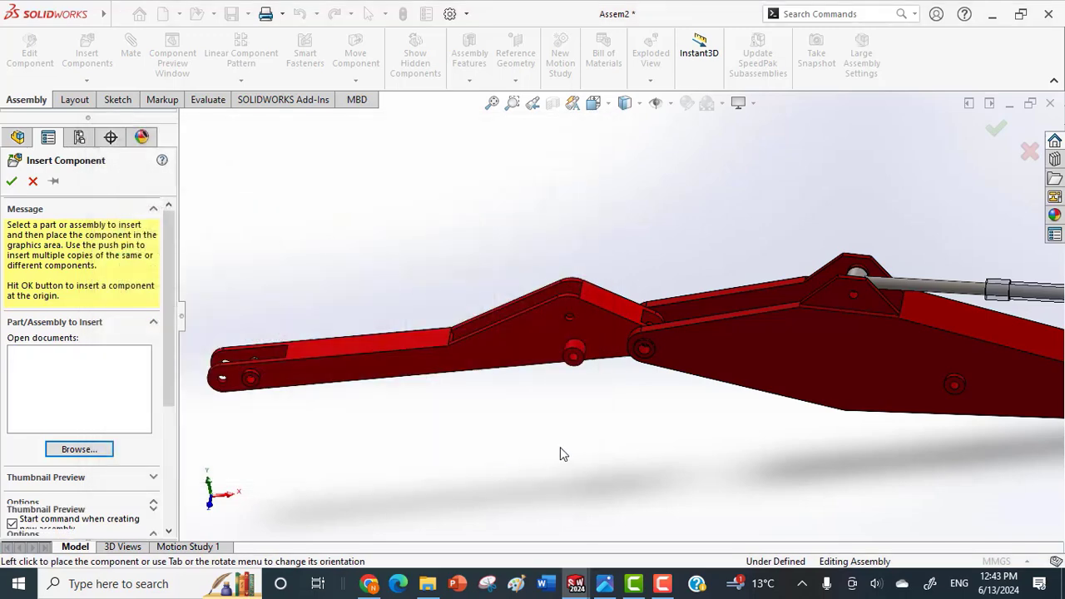
click(573, 426)
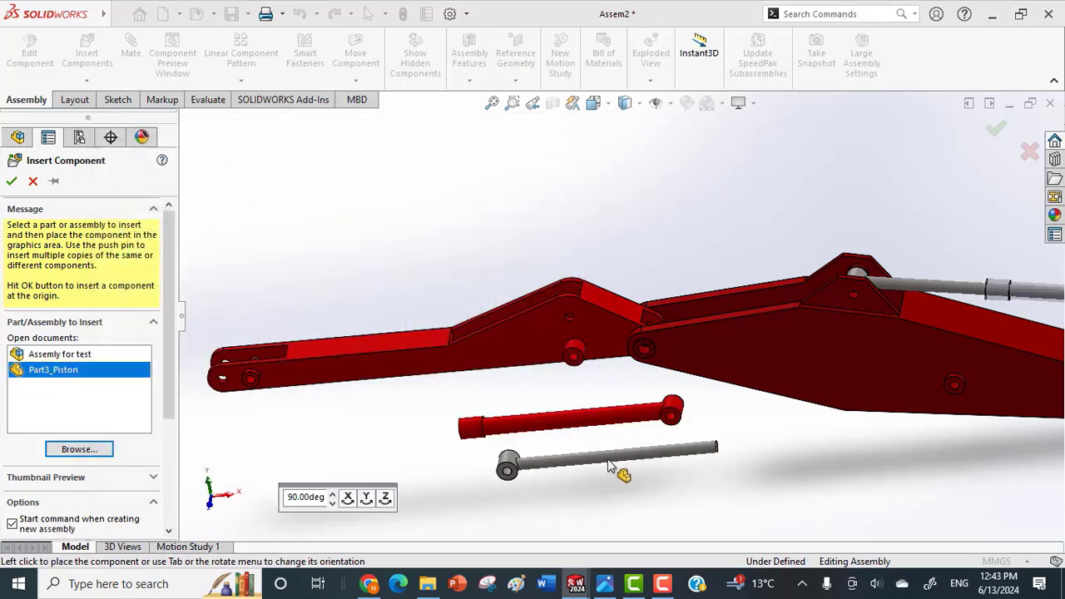
click(611, 484)
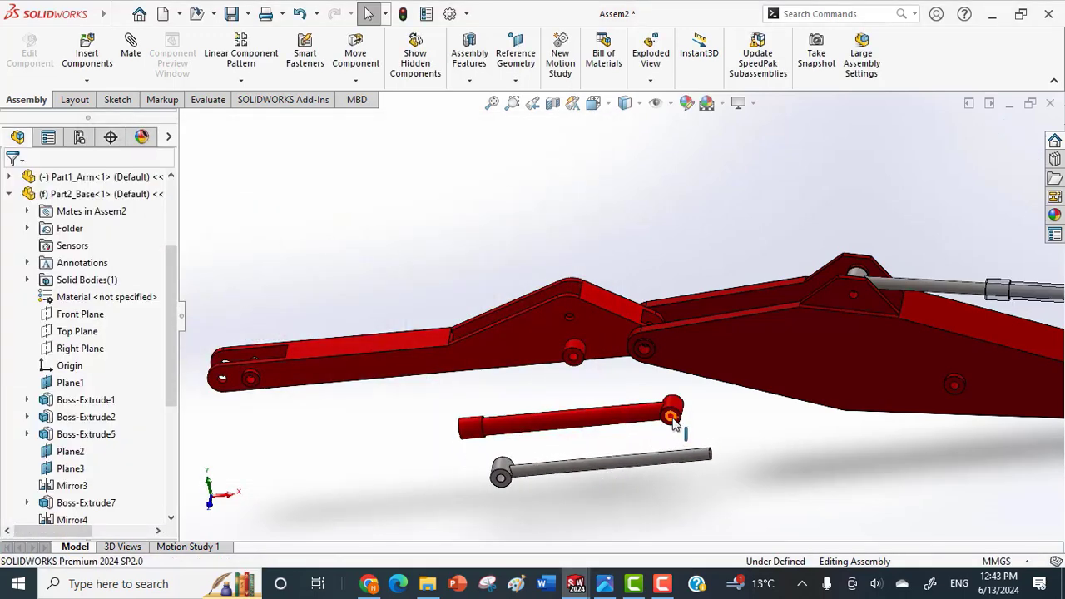
Add a concentric mate between the new cylinder's eye hole and the feather's side boss hole.
scroll(666, 405, down, 3)
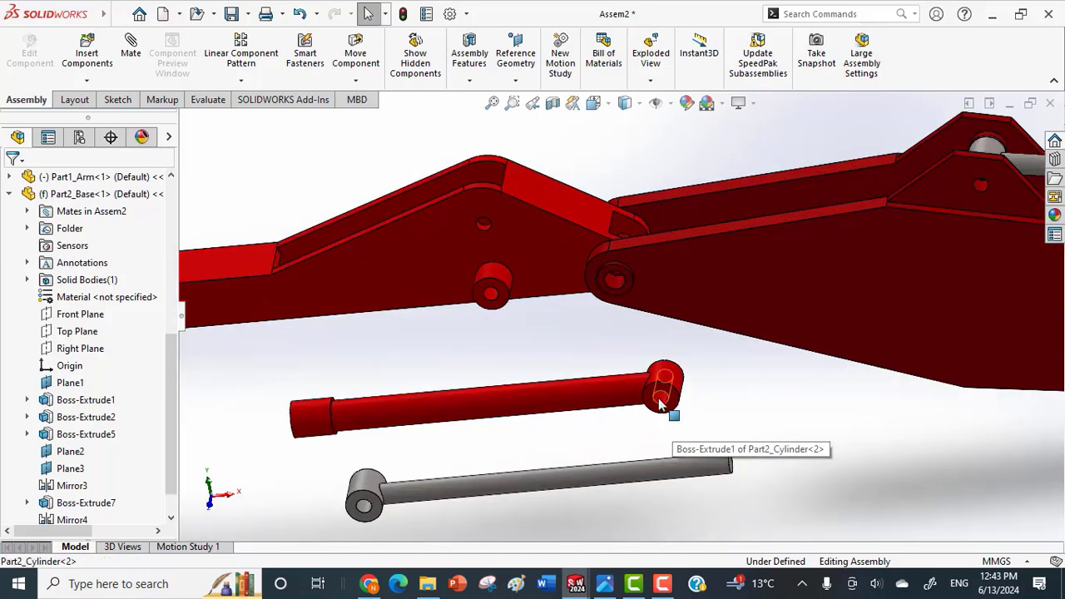
click(661, 406)
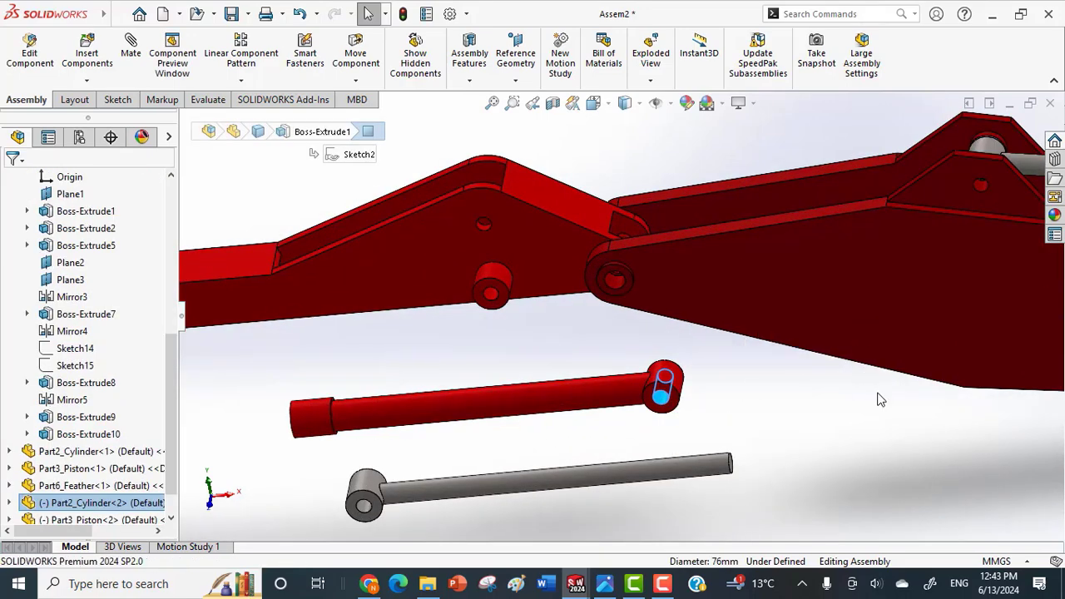
key(m)
scroll(880, 395, up, 4)
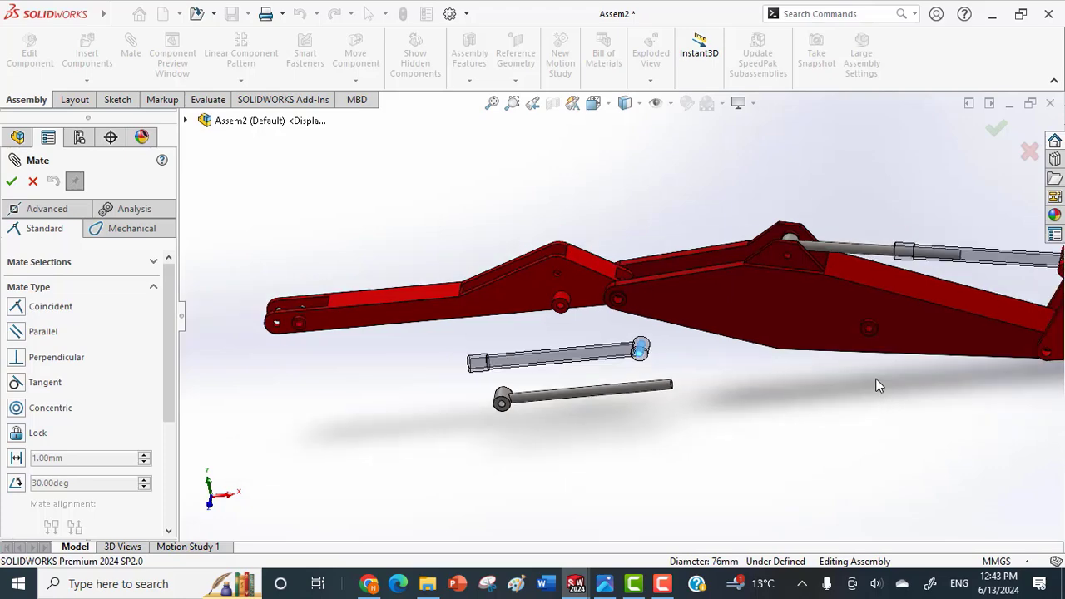
scroll(867, 325, down, 7)
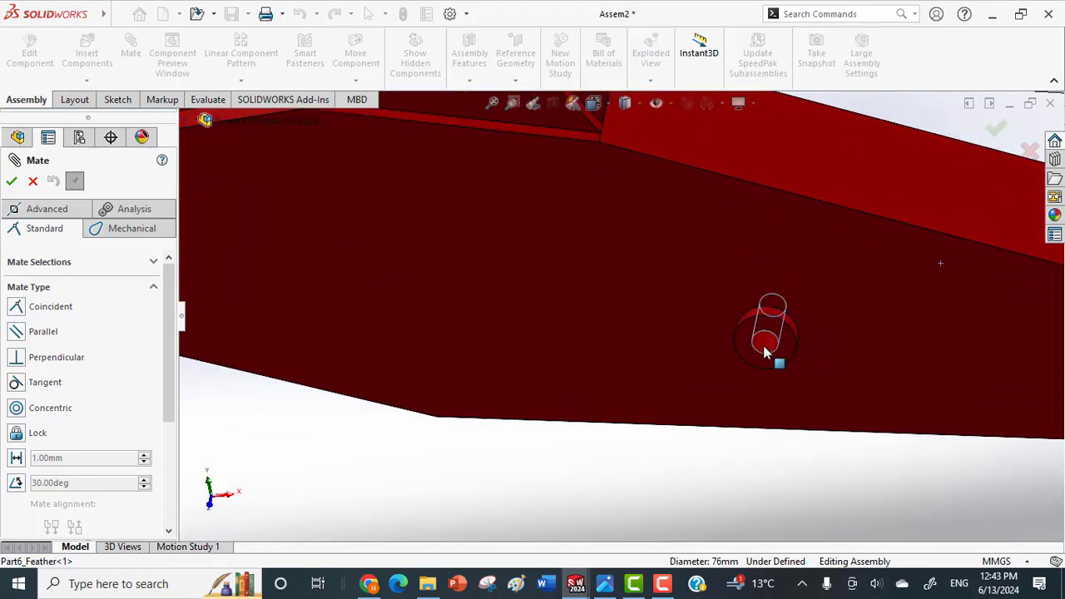
click(763, 346)
click(956, 372)
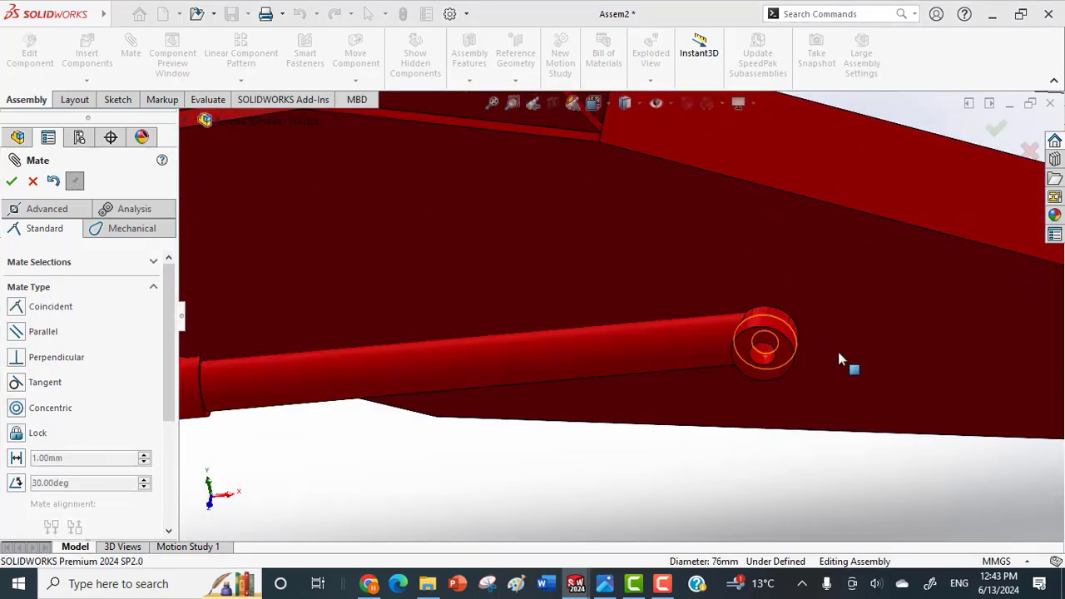
Make the inner end face of the lower cylinder's eye coincident with the feather's side boss face.
middle_drag(821, 350, 749, 348)
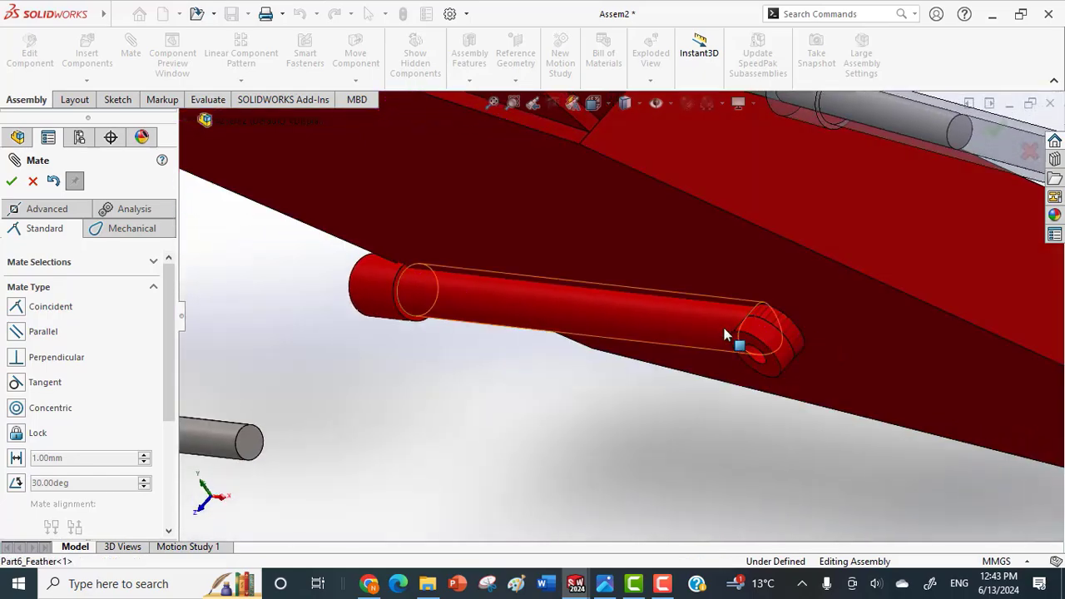
drag(724, 333, 766, 398)
middle_drag(766, 399, 785, 382)
scroll(657, 412, down, 5)
click(681, 456)
scroll(833, 386, up, 5)
scroll(812, 322, up, 3)
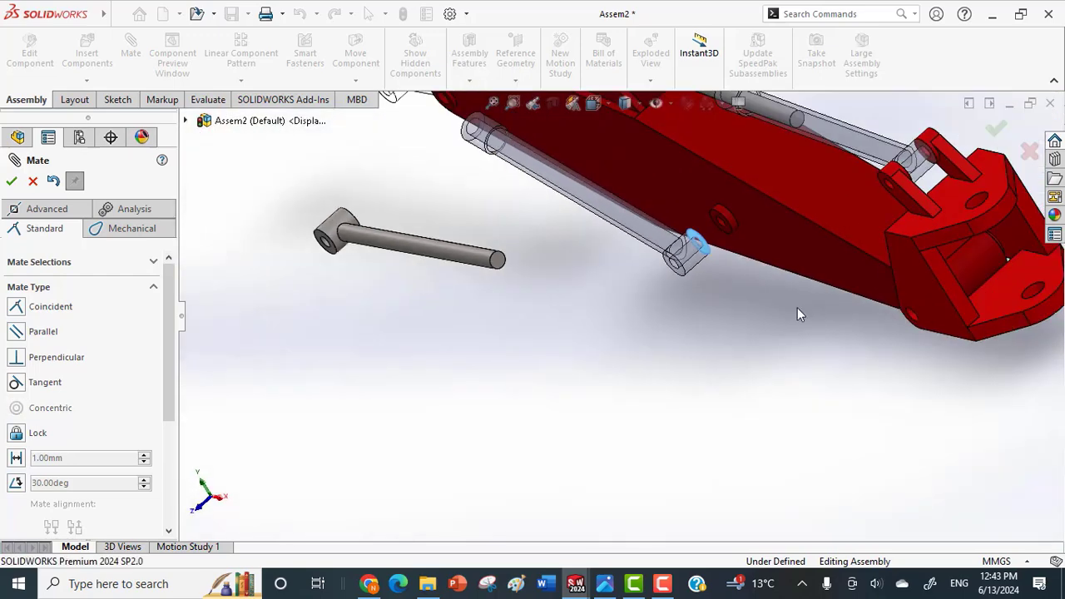
scroll(733, 245, down, 6)
click(652, 231)
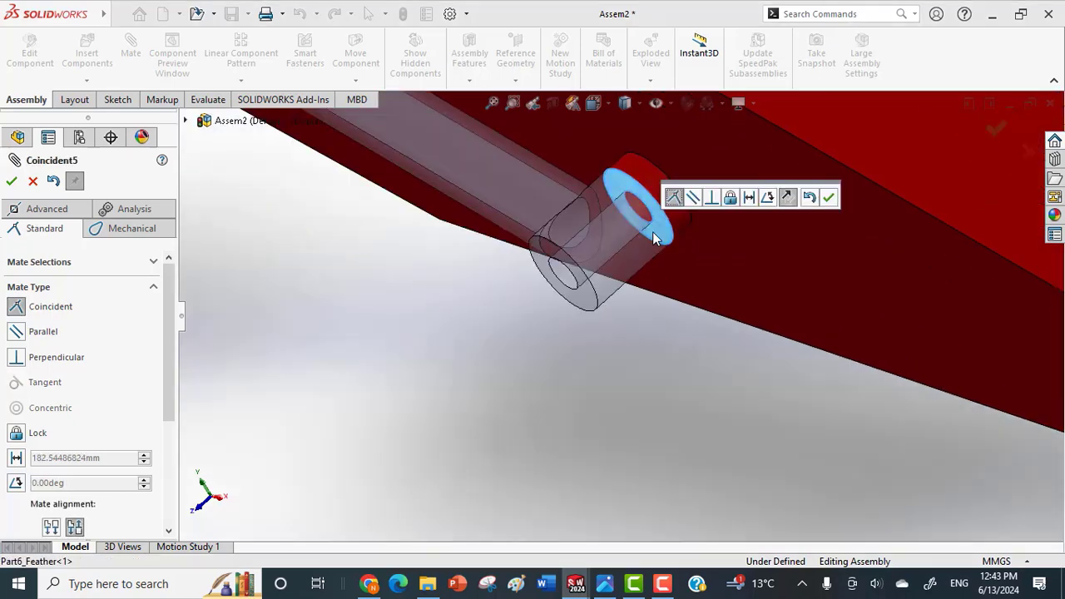
click(824, 197)
Add a concentric mate between the loose piston's rod and the bore of the lower cylinder.
scroll(485, 303, up, 8)
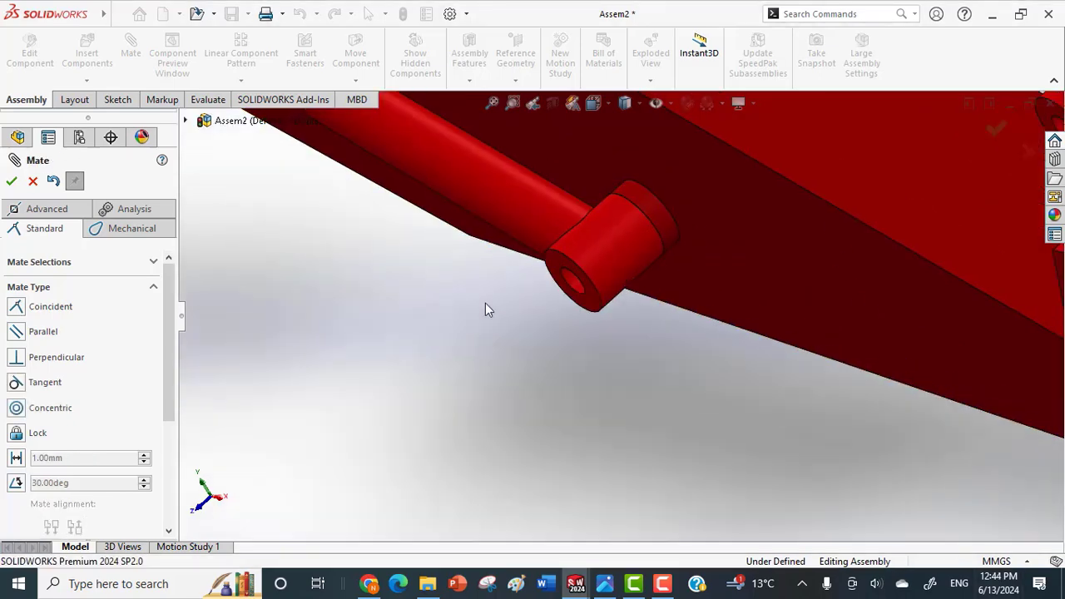
click(379, 311)
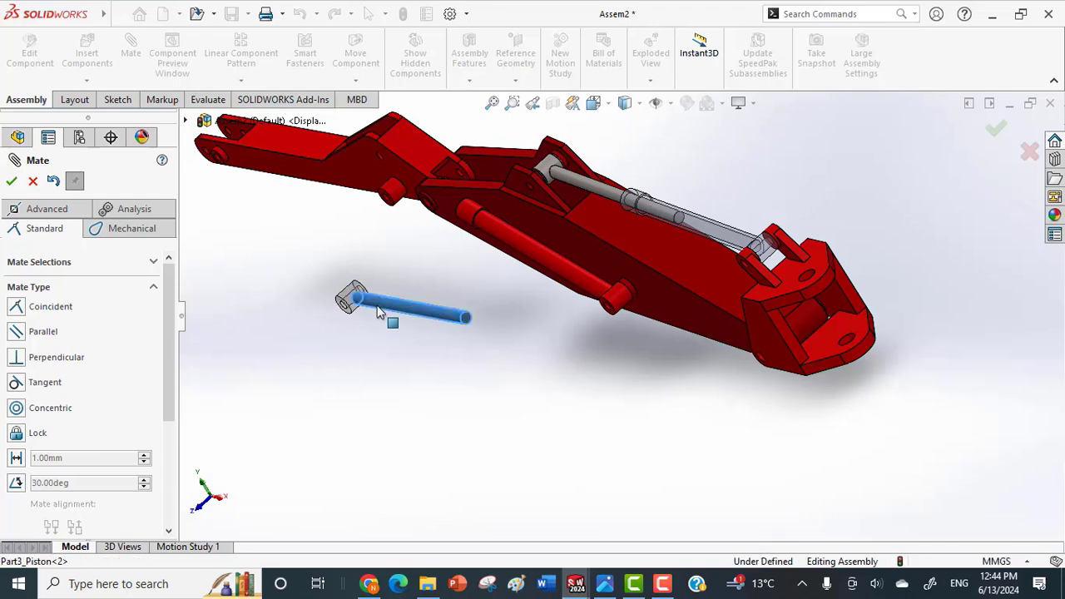
scroll(413, 275, down, 4)
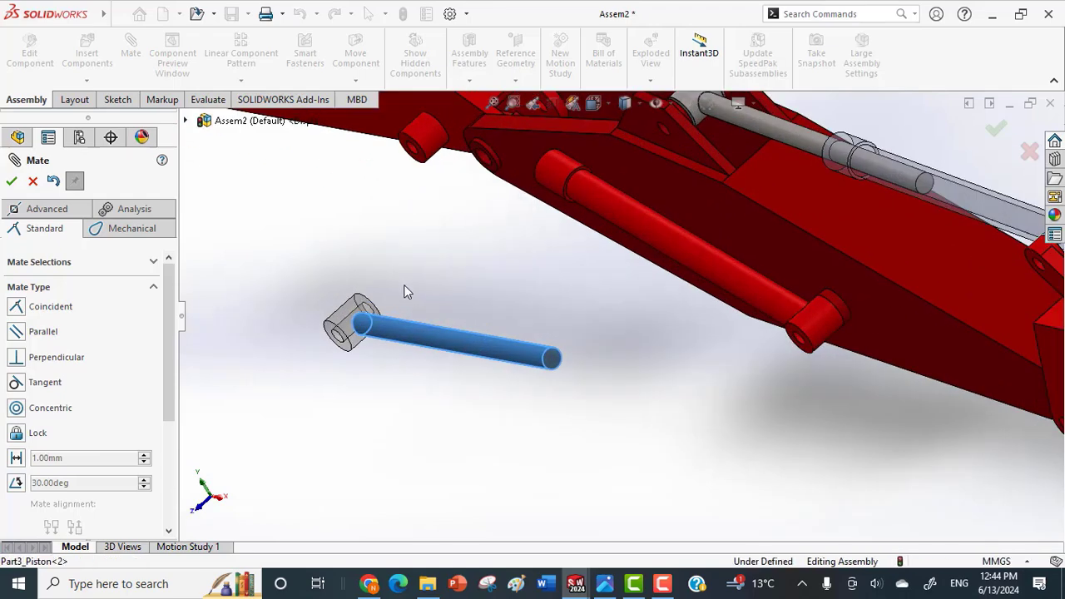
middle_drag(437, 204, 577, 227)
scroll(705, 248, down, 3)
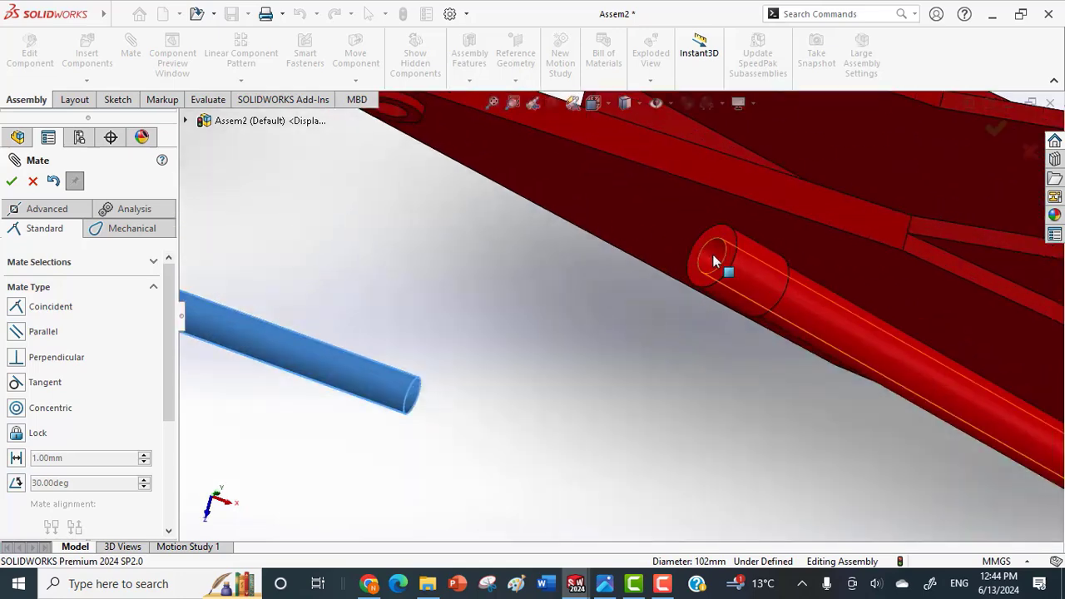
click(714, 261)
click(906, 233)
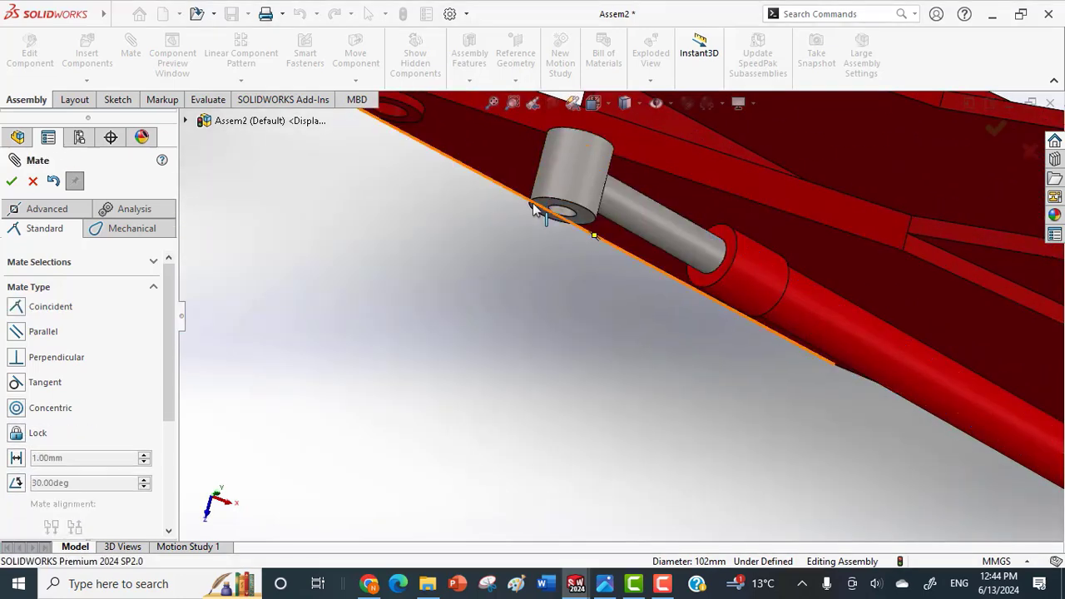
click(559, 214)
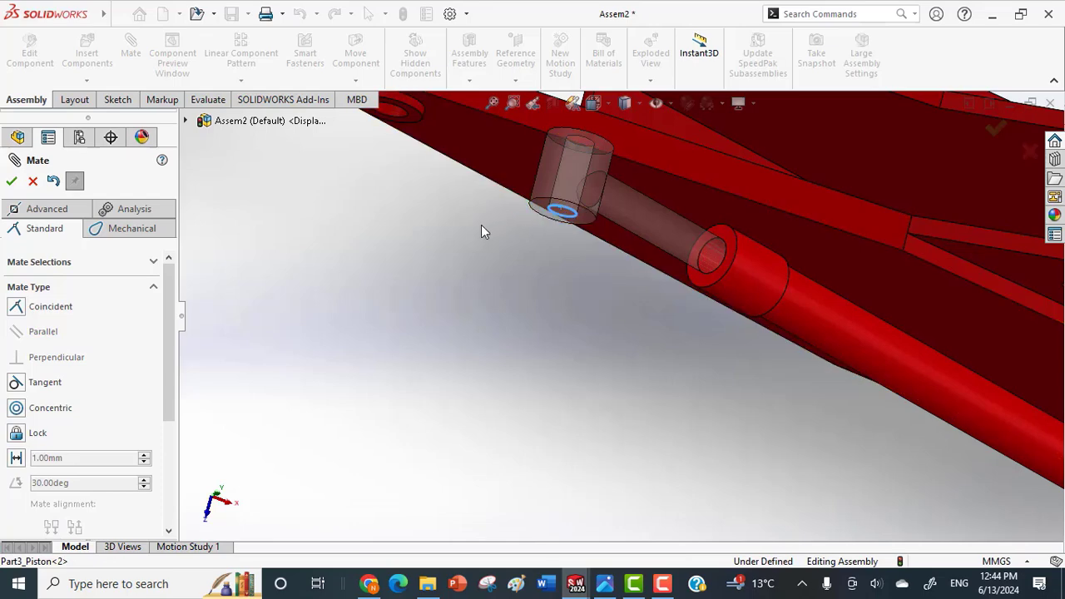
scroll(482, 233, up, 2)
key(Escape)
key(Escape)
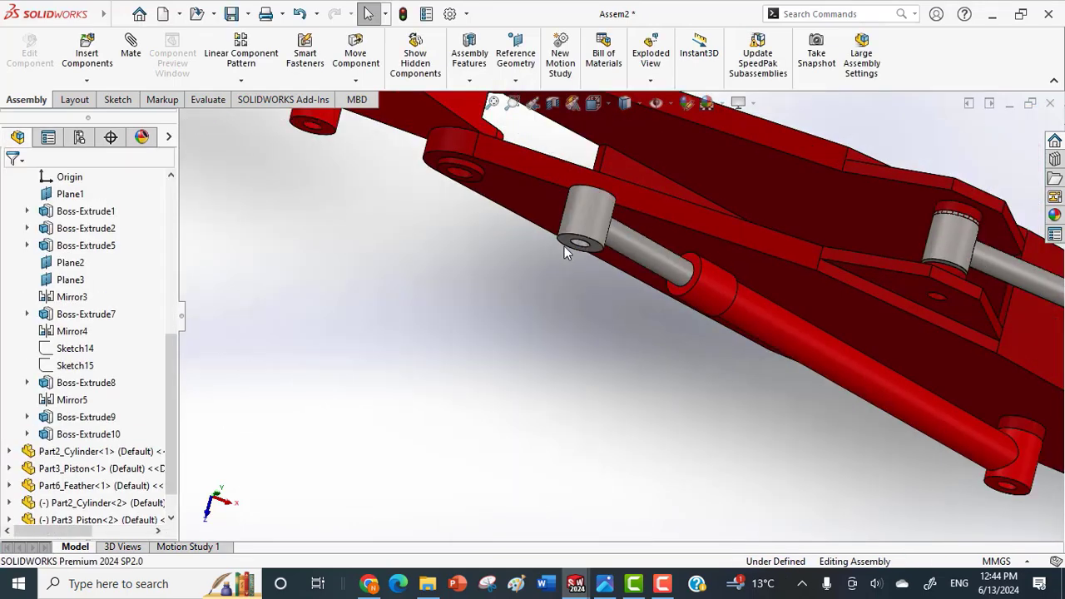
Add a concentric mate between the lower piston's eye hole and the hole at the feather's free end.
scroll(618, 262, down, 2)
click(600, 255)
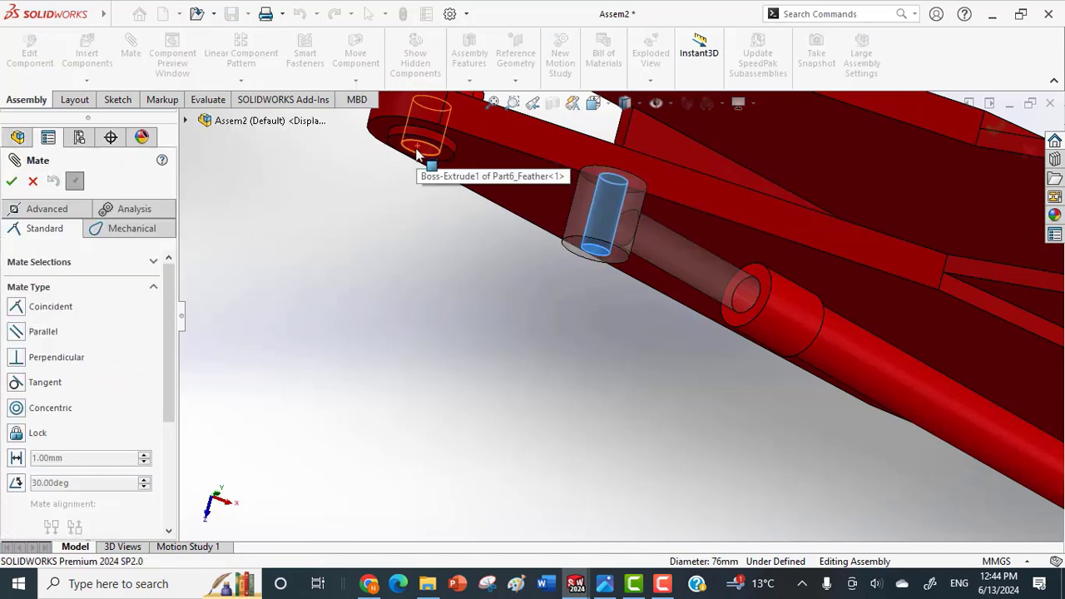
click(417, 153)
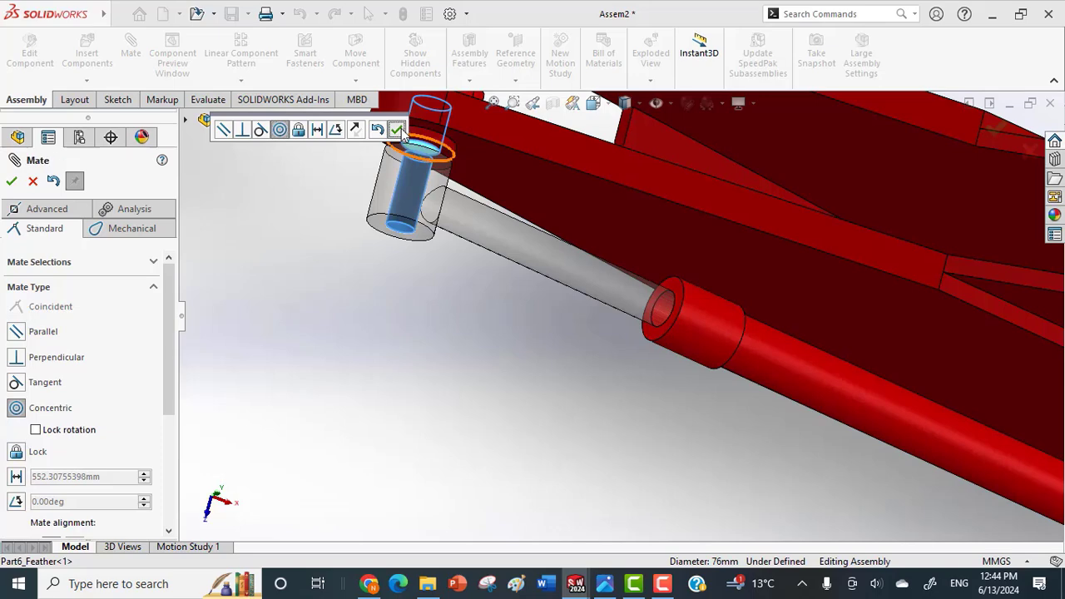
click(397, 130)
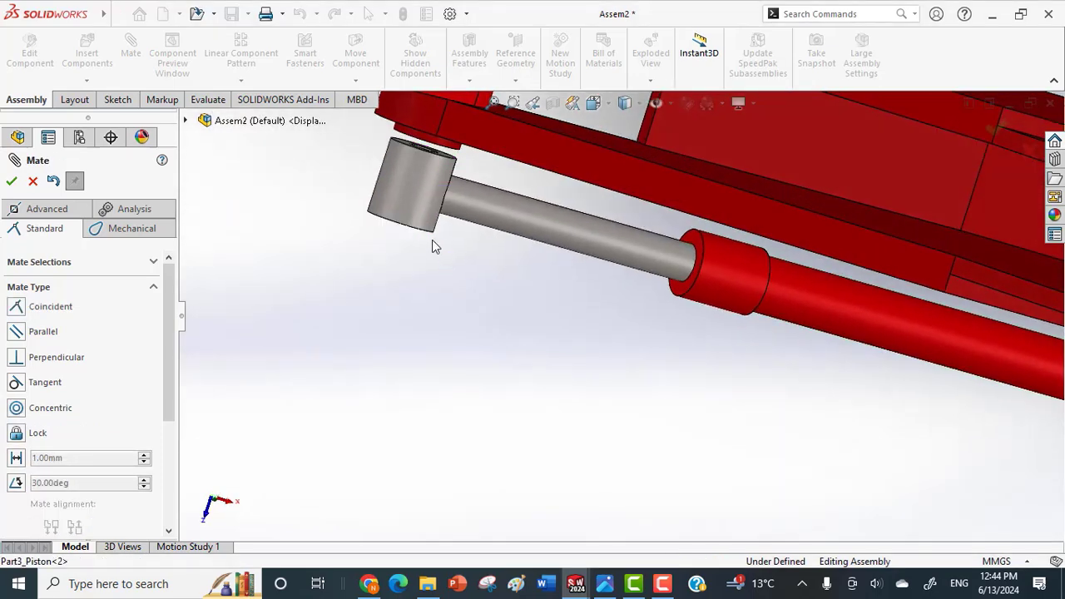
Finish mating and delete the concentric mate between the lower piston's eye and the feather's end hole.
scroll(424, 229, up, 3)
middle_drag(414, 211, 410, 181)
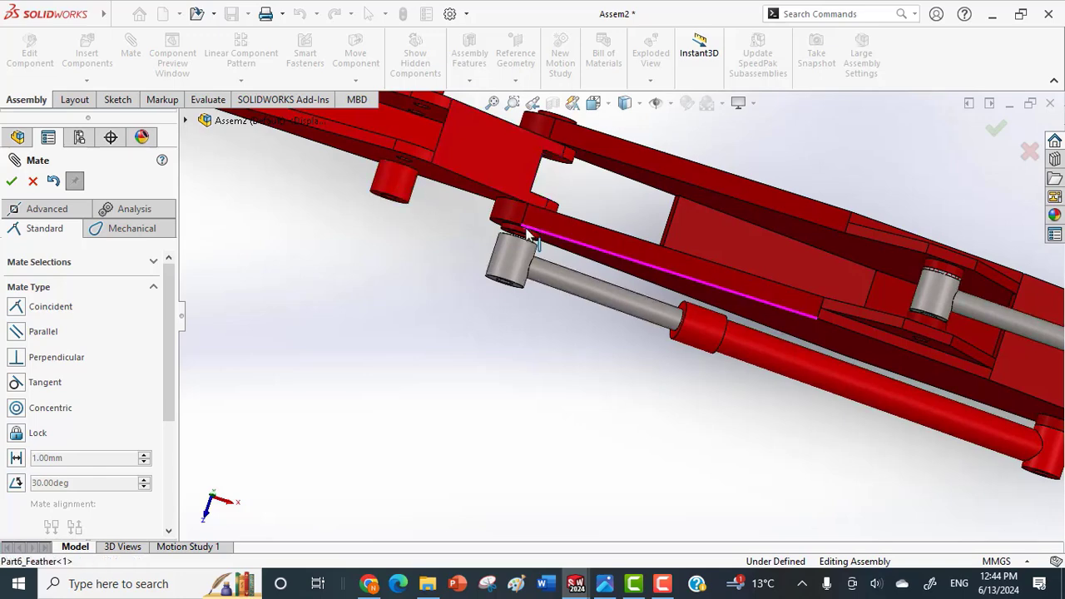
click(32, 181)
scroll(172, 387, down, 2)
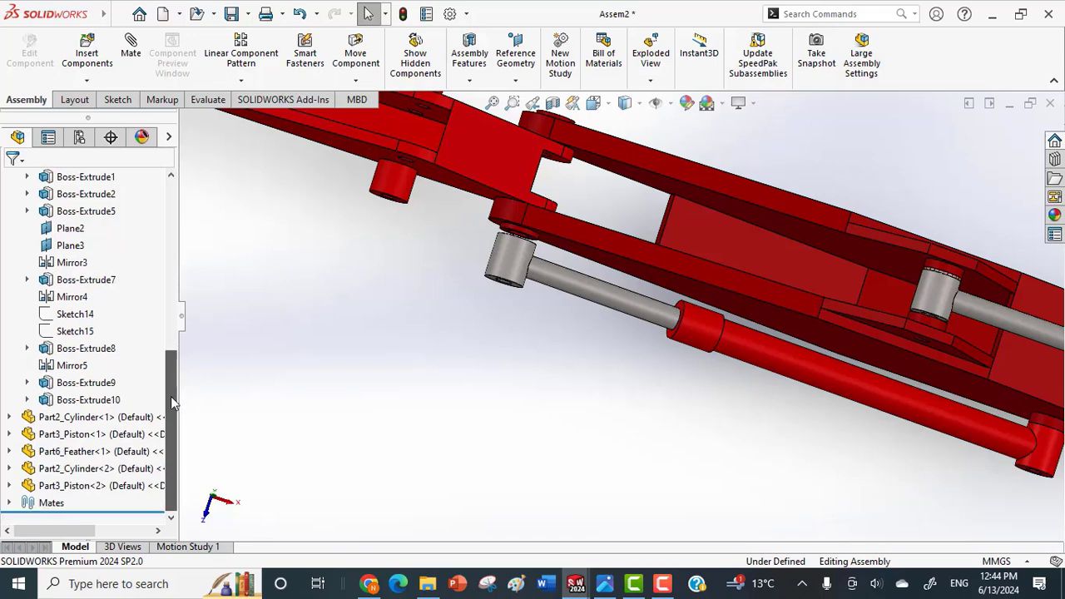
click(9, 503)
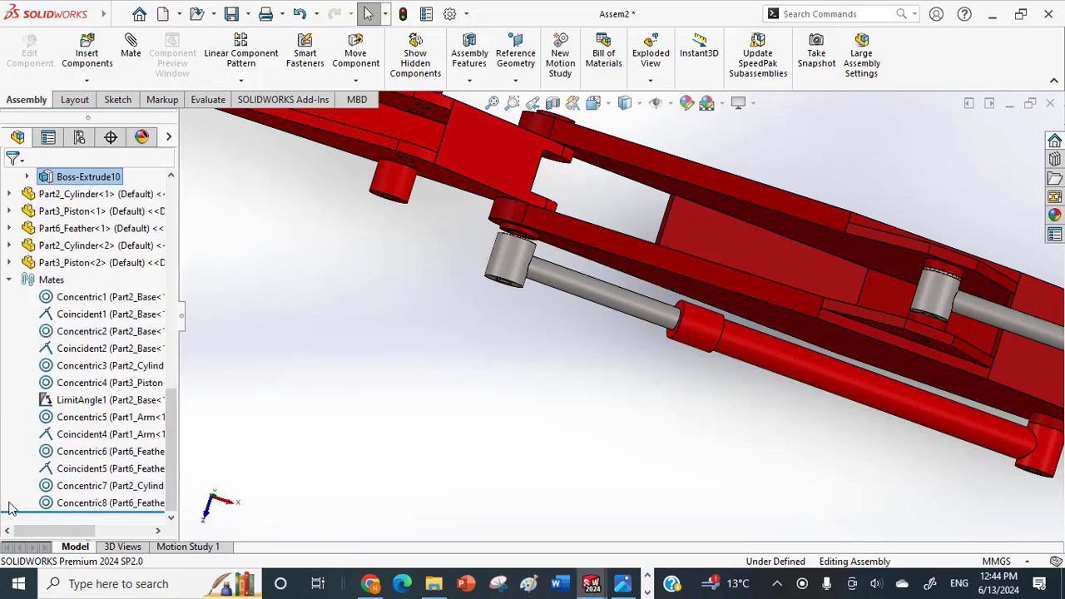
click(75, 505)
right_click(75, 505)
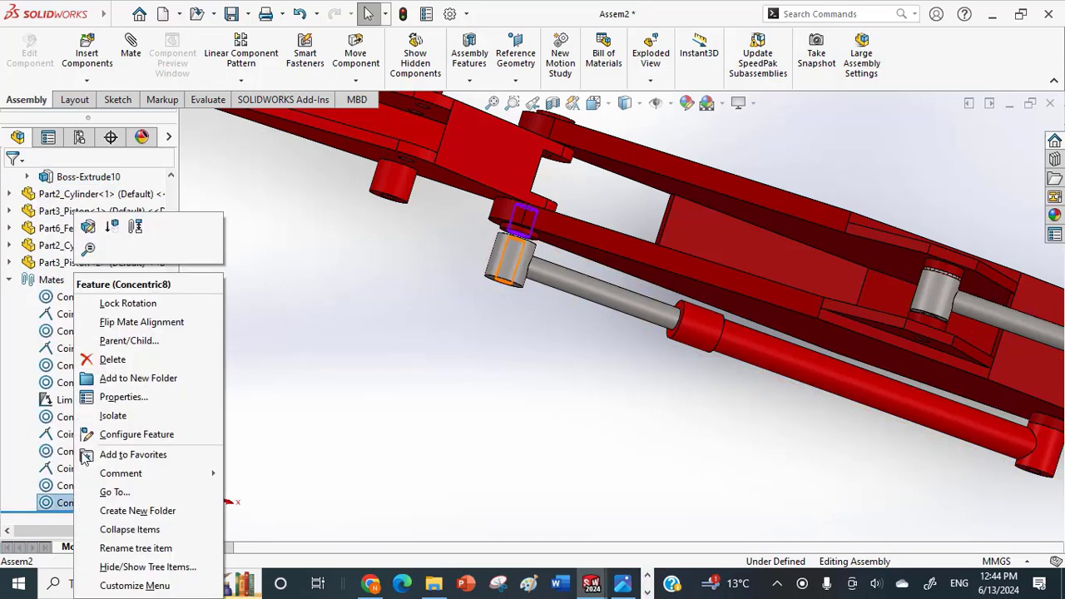
click(108, 357)
click(647, 217)
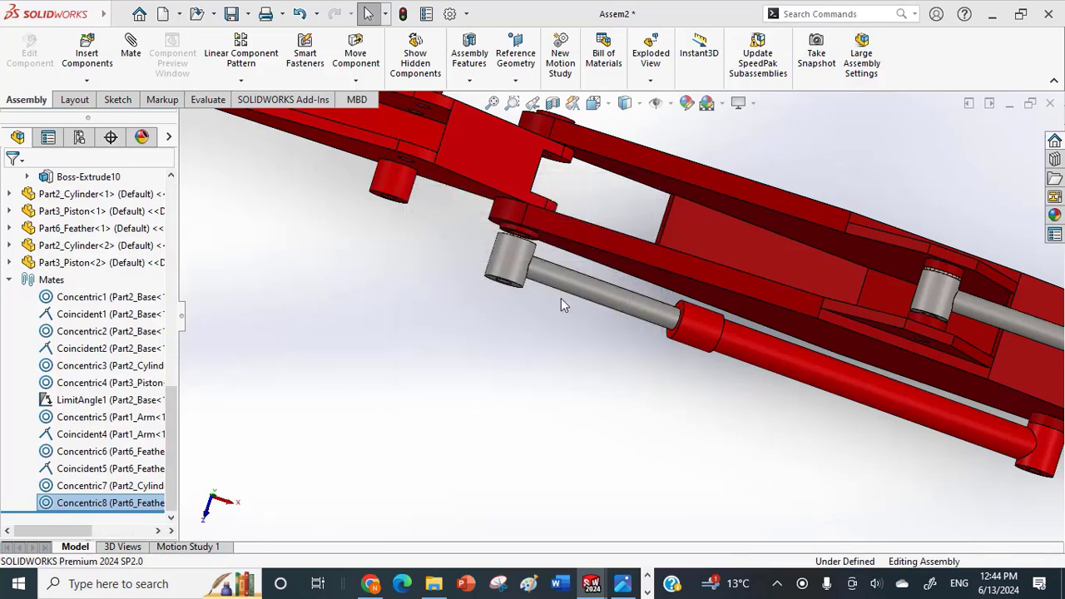
Extend the lower piston toward the arm's side boss and make its eye's end face coincident with the boss face.
drag(511, 277, 299, 228)
scroll(387, 184, down, 4)
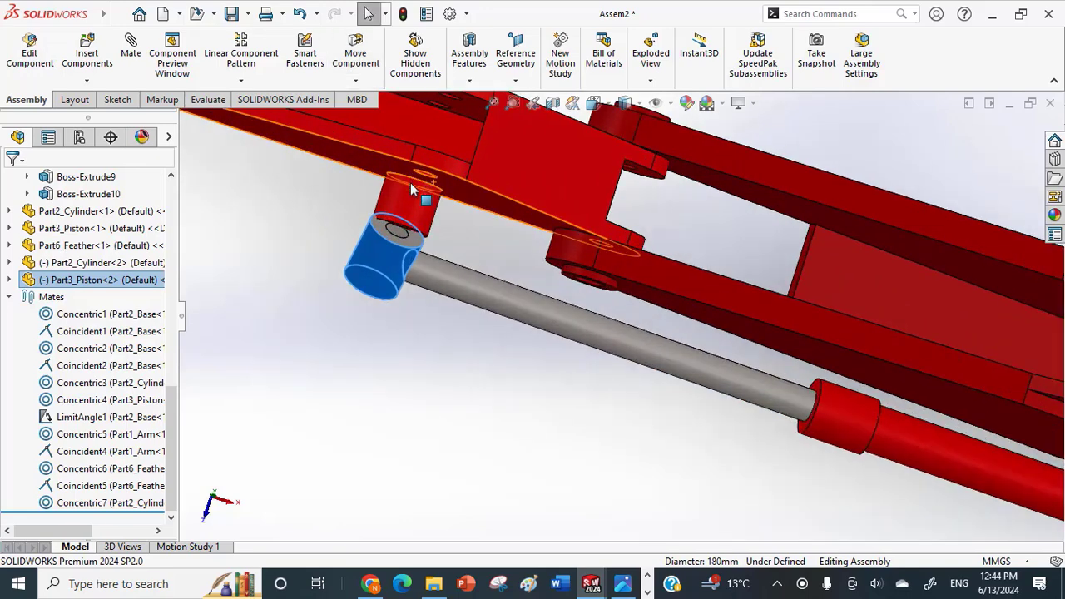
click(436, 285)
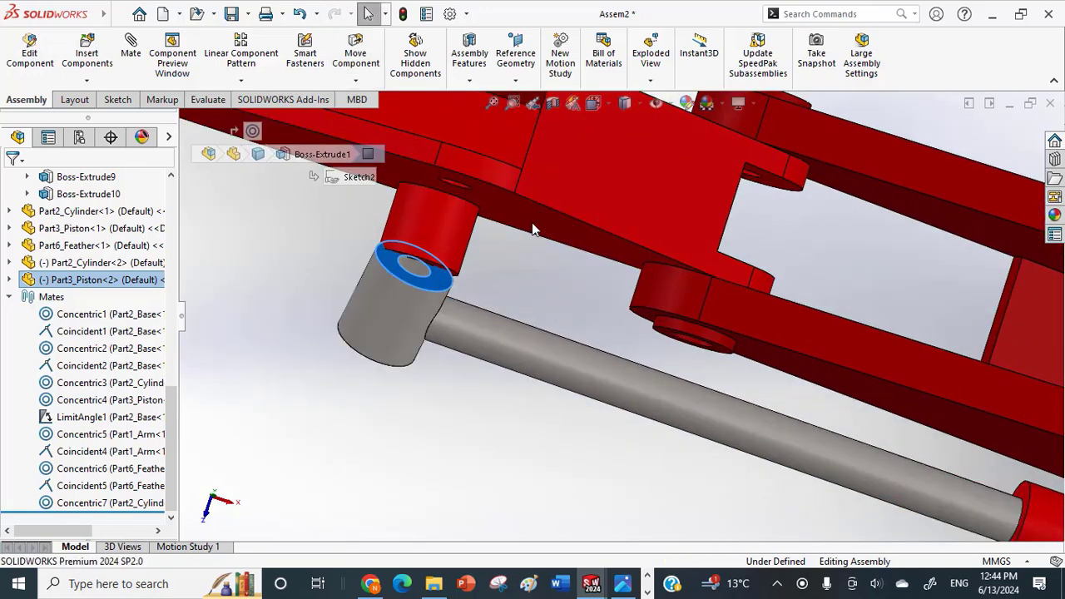
middle_drag(486, 318, 476, 275)
scroll(477, 277, up, 2)
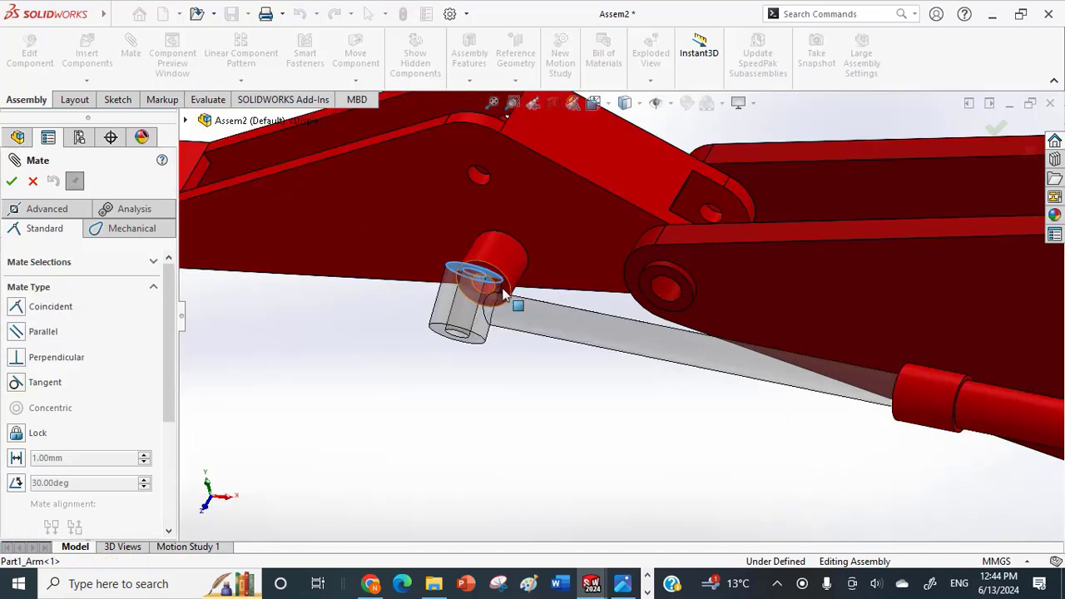
click(499, 288)
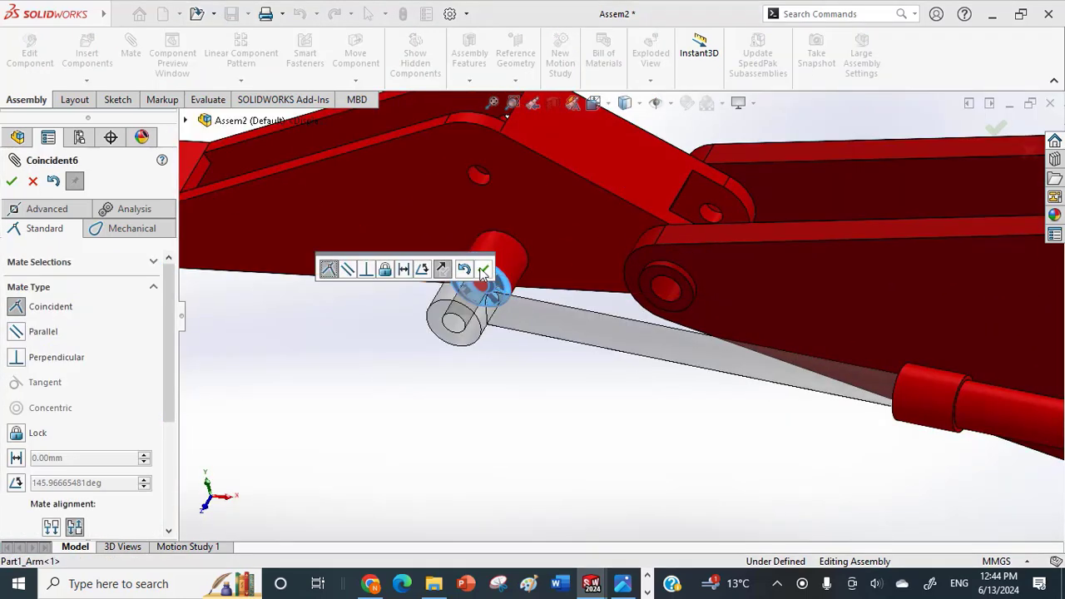
click(483, 271)
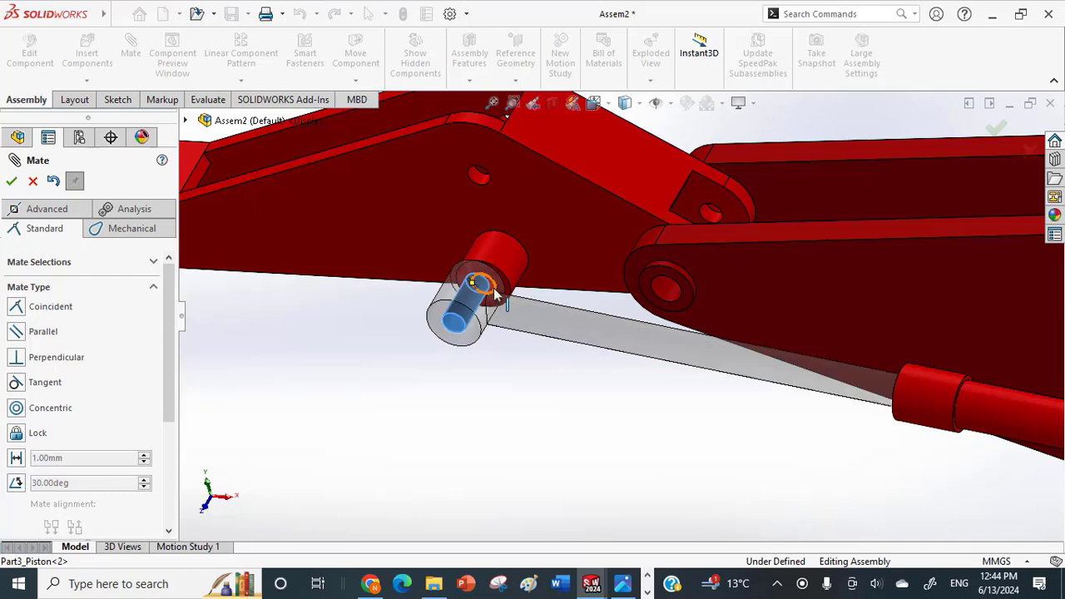
Add a concentric mate between the lower piston's eye hole and the arm's side boss hole, and finish mating.
scroll(496, 287, down, 4)
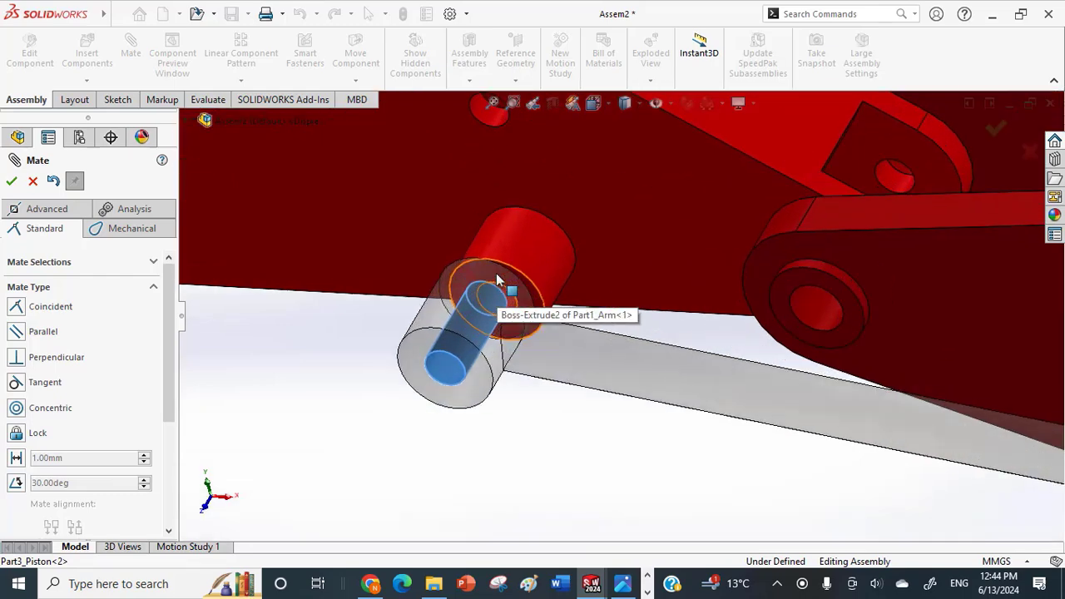
click(541, 335)
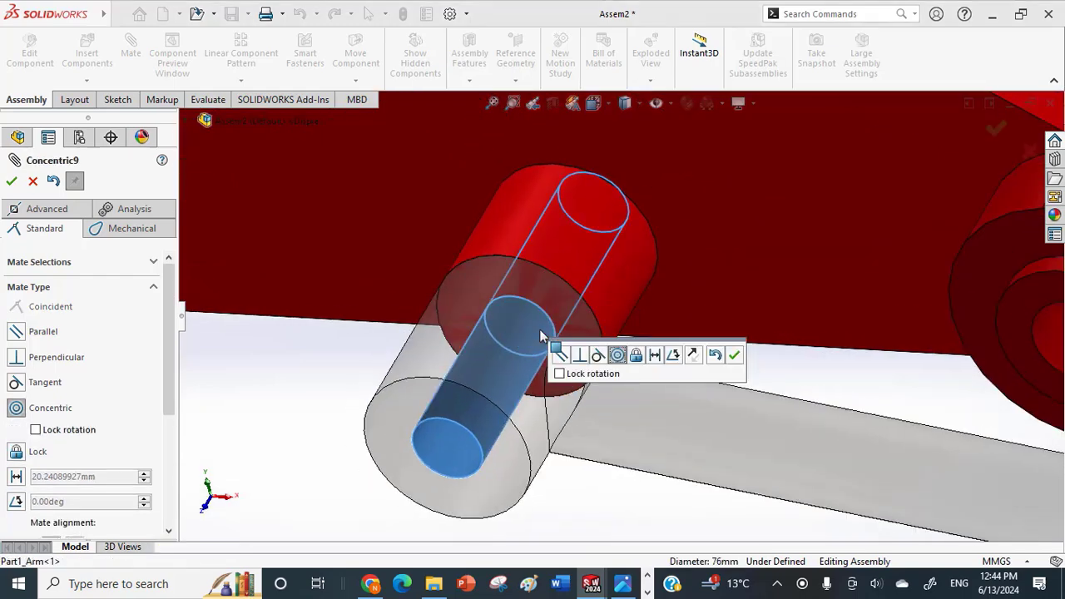
click(734, 354)
scroll(475, 357, up, 4)
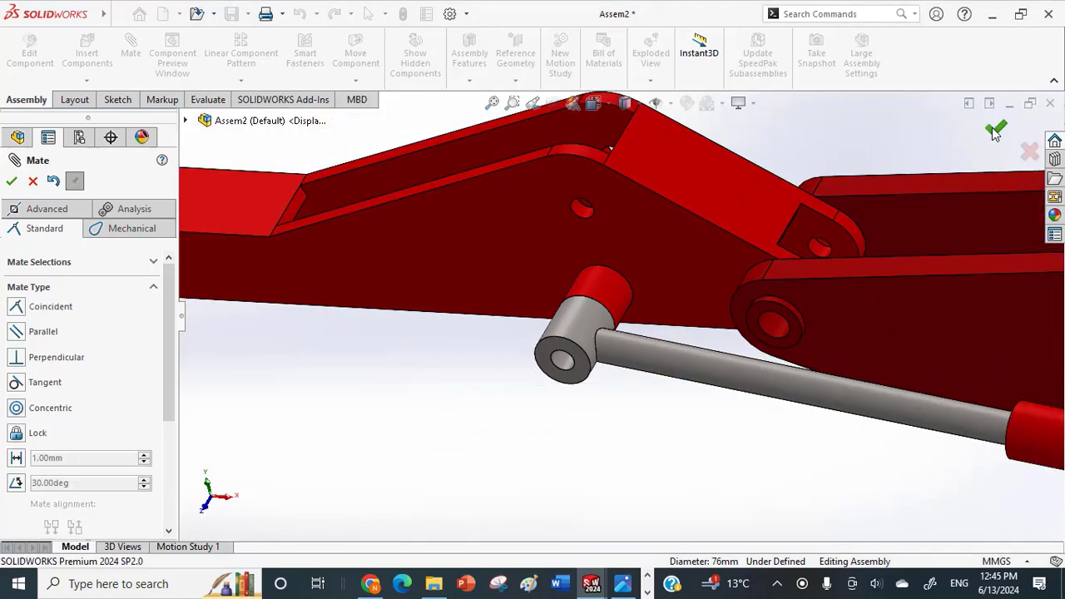
key(Escape)
Make the lower cylinder on the feather's side transparent.
scroll(932, 302, up, 5)
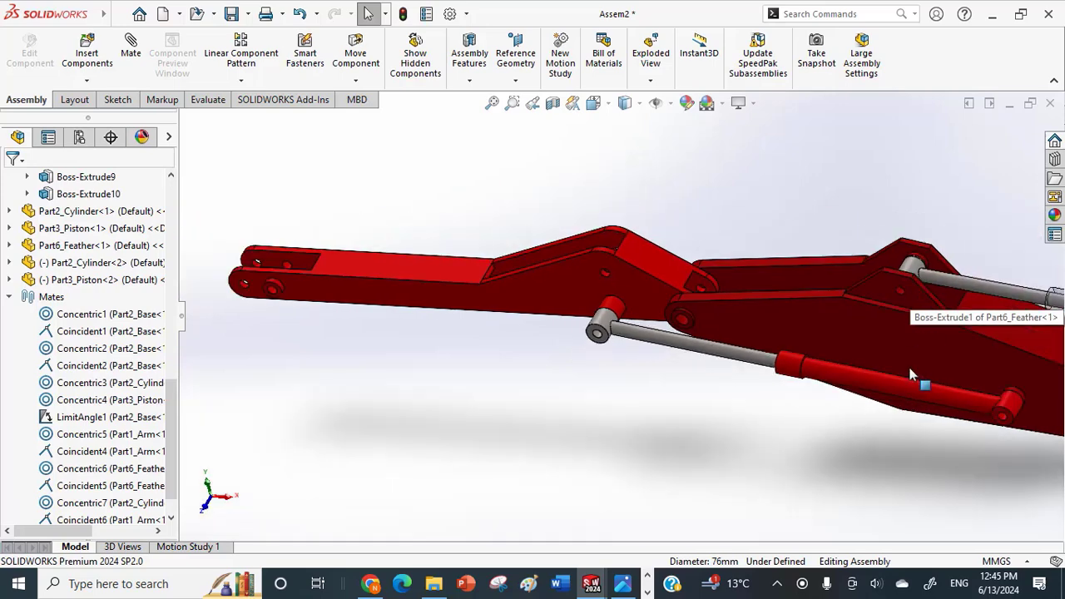
click(894, 384)
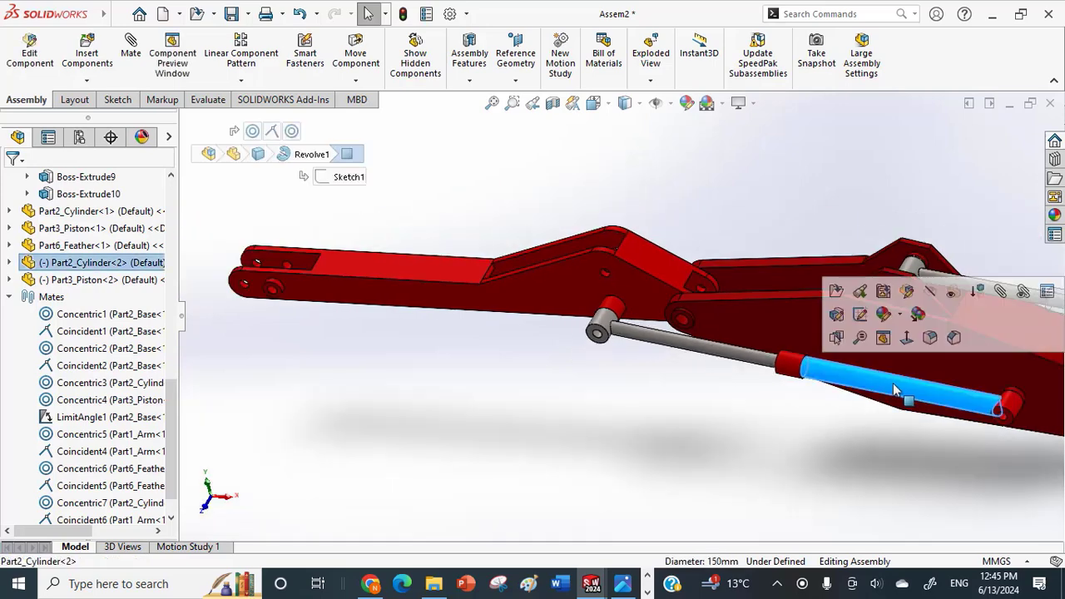
click(960, 290)
click(781, 428)
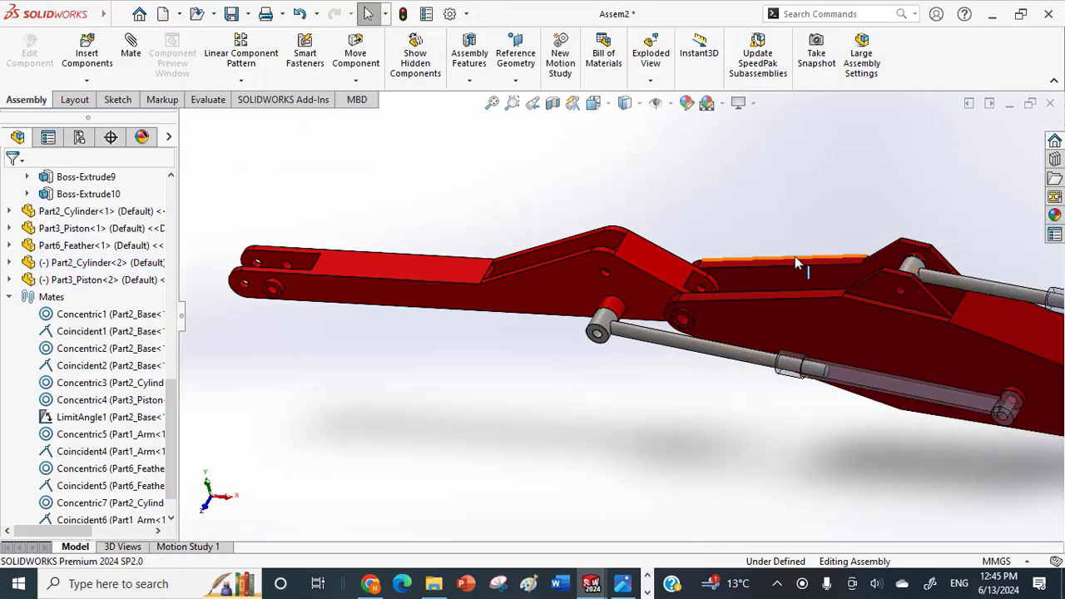
Insert another Part2_Cylinder and Part3_Piston from the Crane folder and place both in the space beneath the arm.
click(87, 80)
click(79, 98)
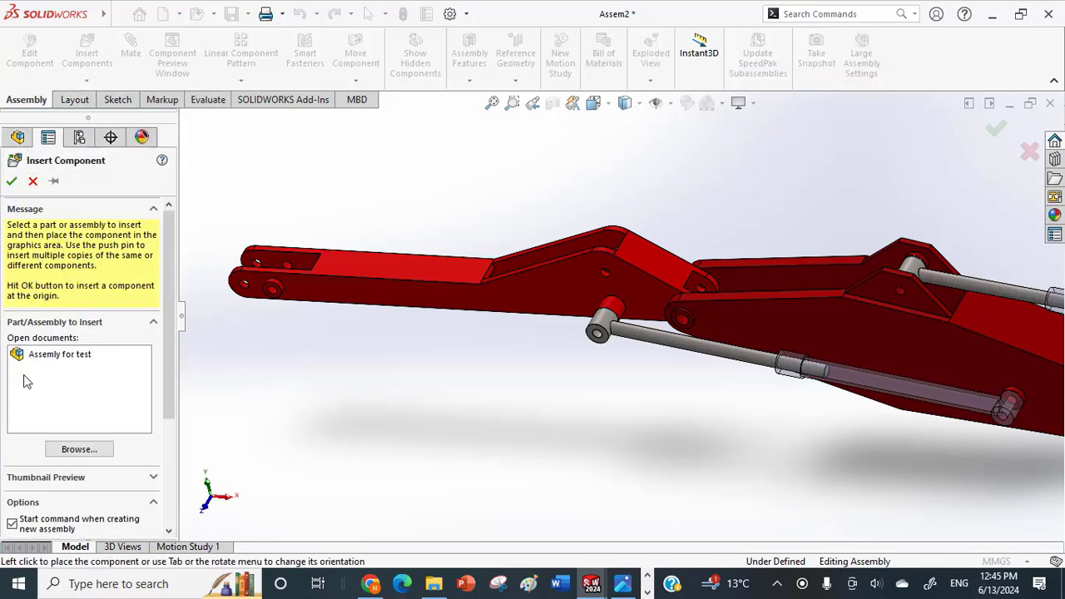
click(72, 452)
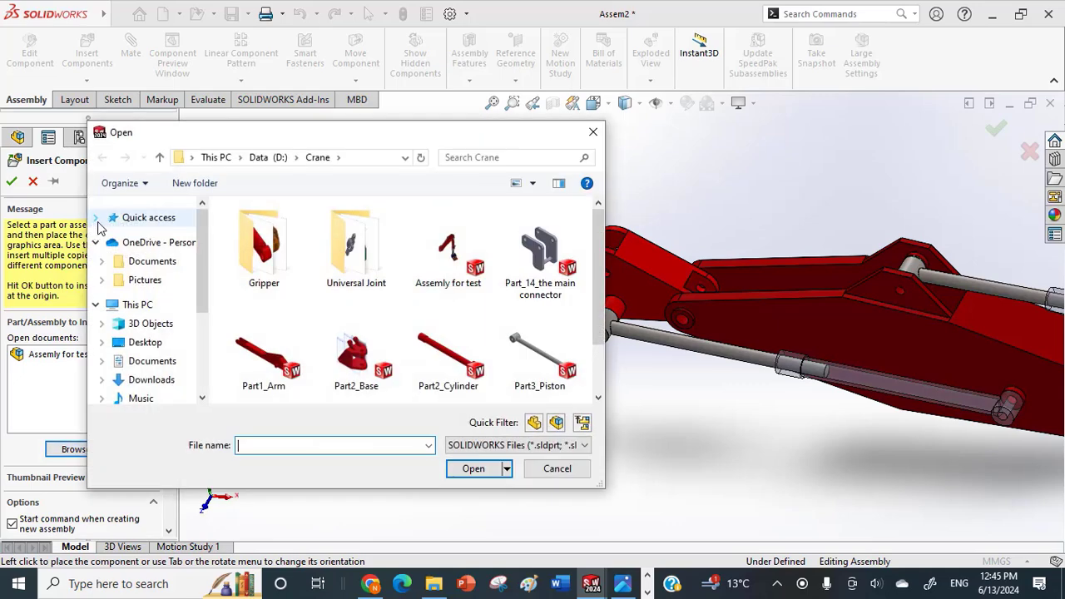
click(507, 319)
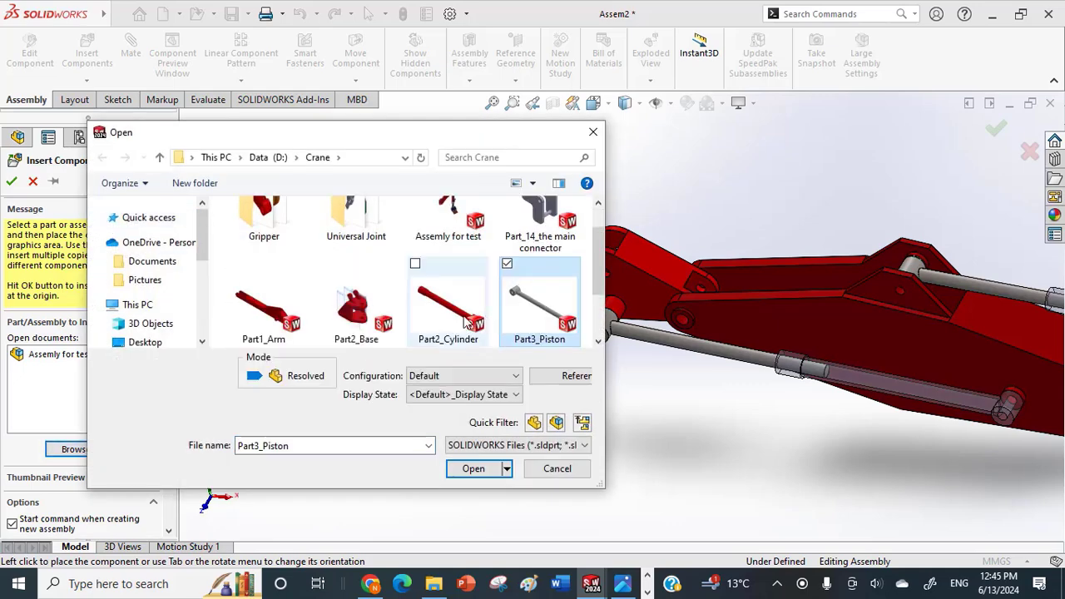
click(416, 265)
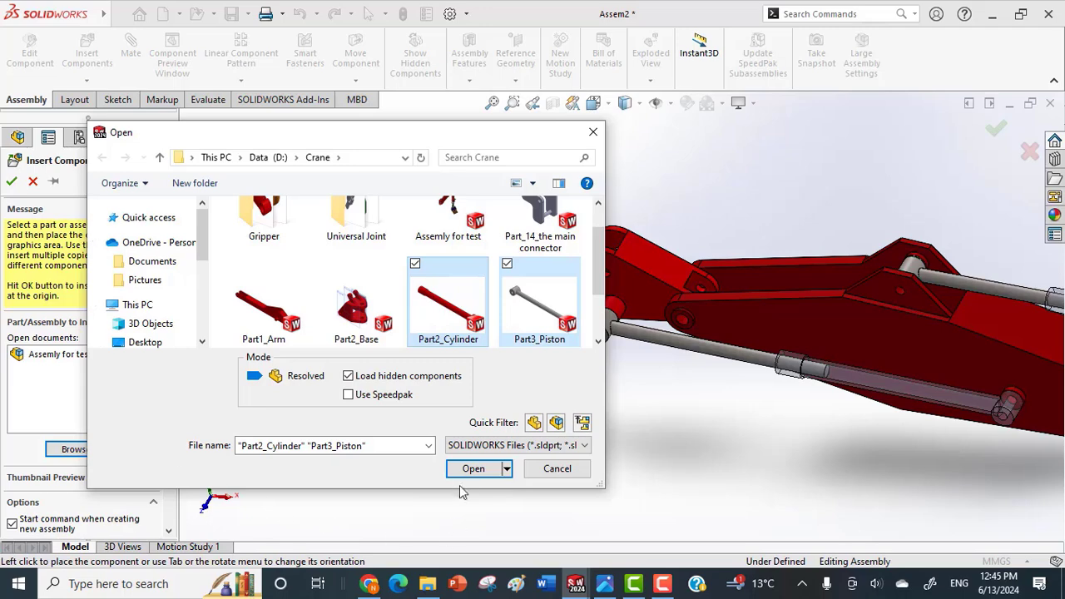
click(474, 469)
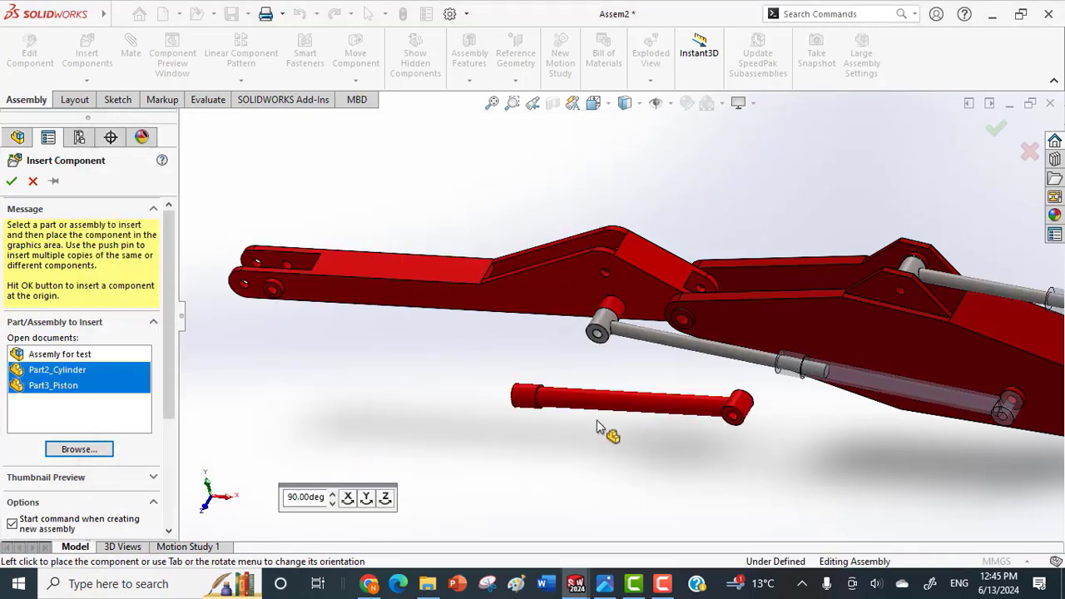
click(595, 426)
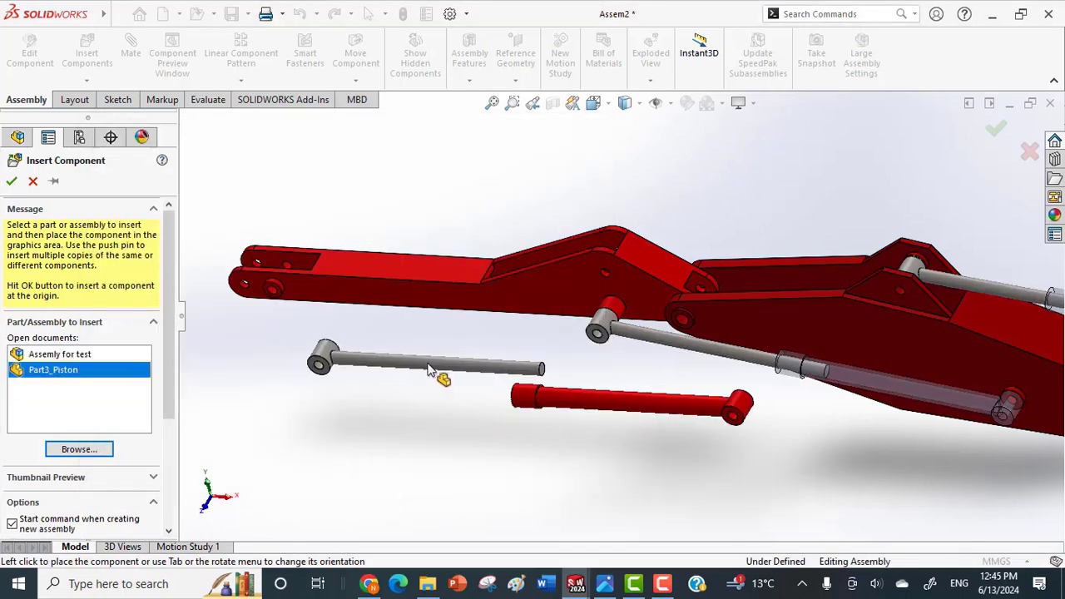
click(414, 372)
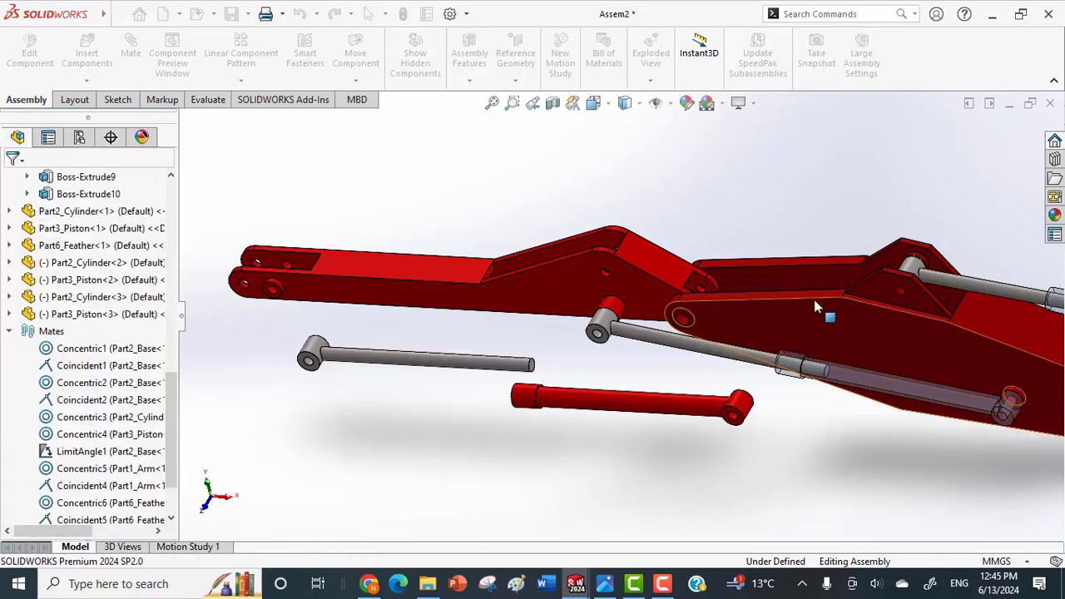
Add a concentric mate between the new cylinder's eye hole and the side boss hole on the feather's opposite side.
middle_drag(814, 300, 794, 392)
drag(759, 348, 863, 189)
drag(554, 206, 628, 110)
drag(665, 175, 677, 180)
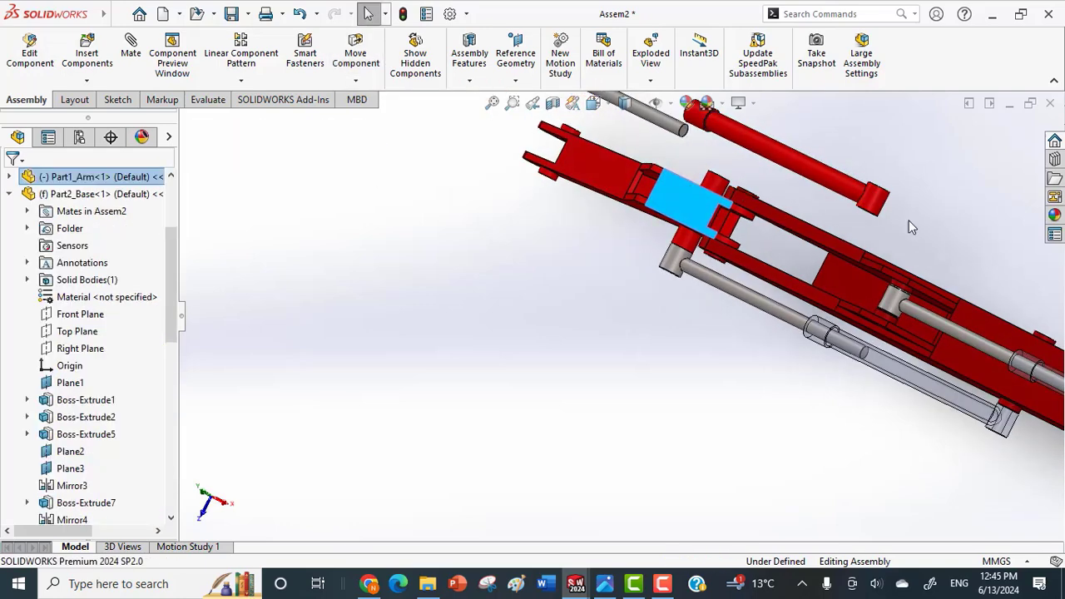
click(979, 235)
mouse_move(870, 208)
middle_down()
mouse_move(905, 207)
mouse_move(851, 240)
mouse_move(849, 311)
mouse_move(878, 207)
middle_up()
scroll(874, 204, down, 3)
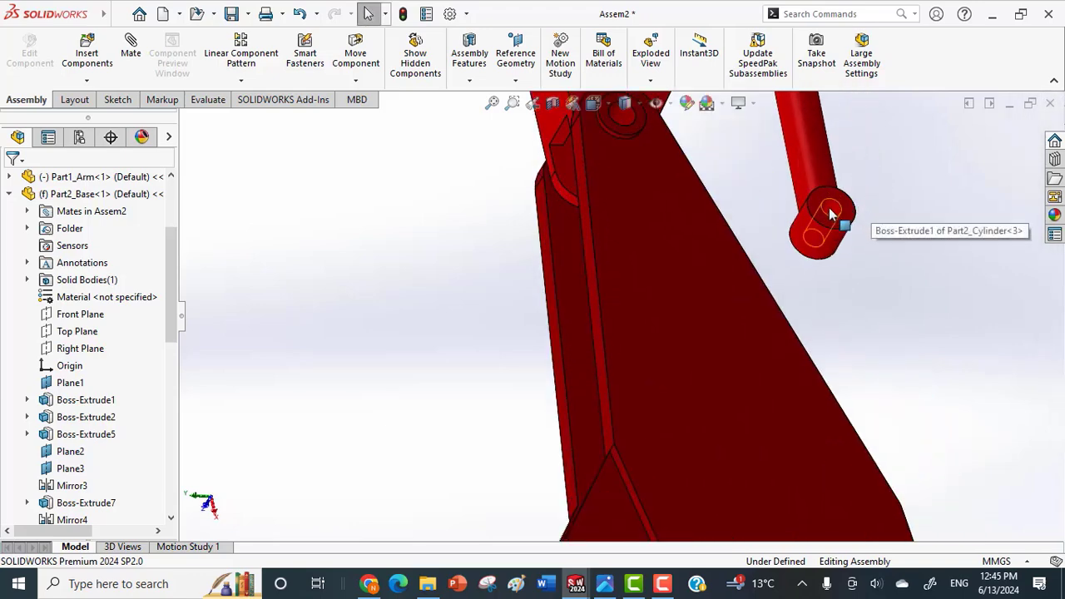
click(832, 210)
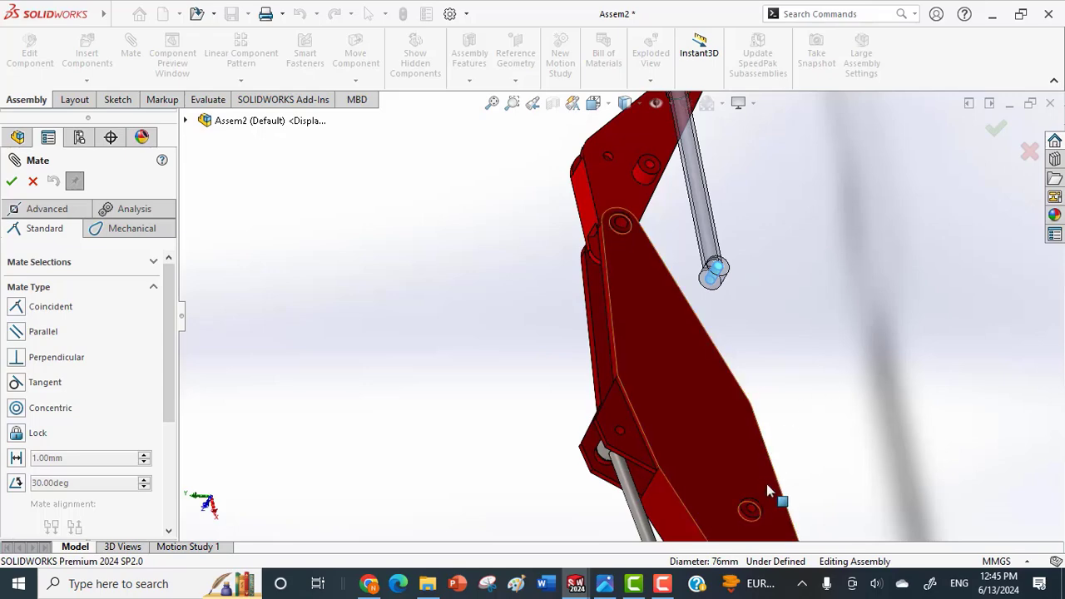
scroll(754, 501, down, 5)
click(676, 434)
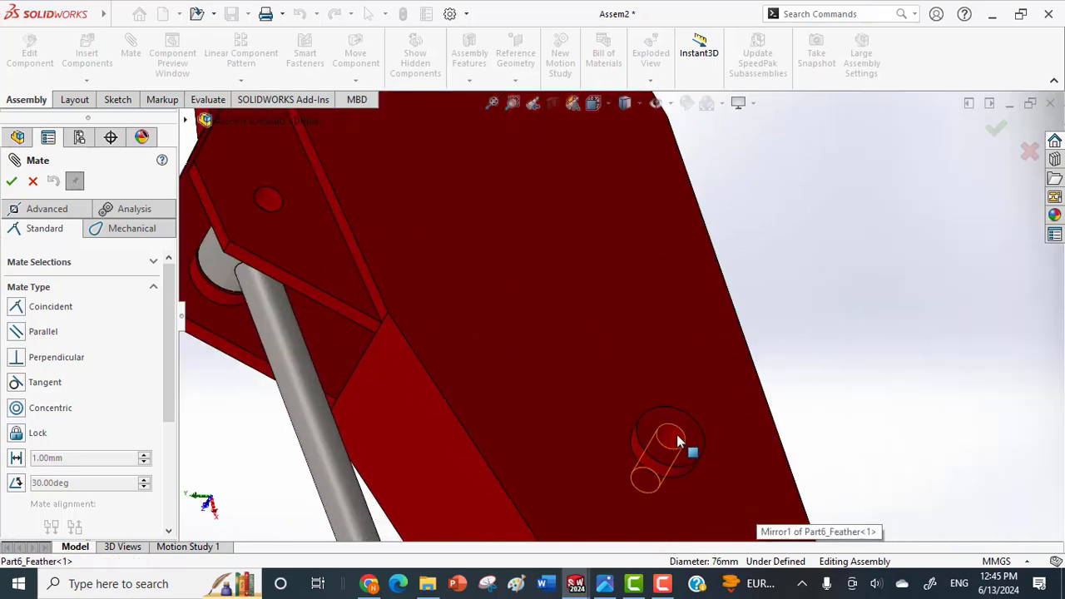
click(873, 463)
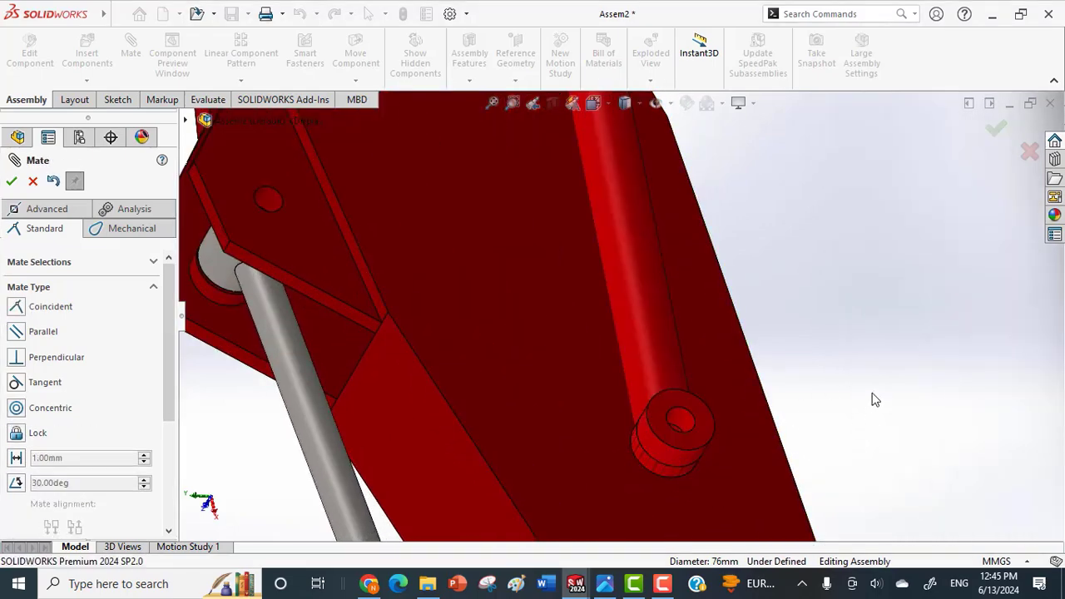
Pull the new cylinder away from the feather, make its eye's end face coincident with the feather's boss face, and finish mating.
middle_drag(873, 399, 903, 352)
drag(770, 346, 863, 287)
middle_drag(855, 356, 863, 286)
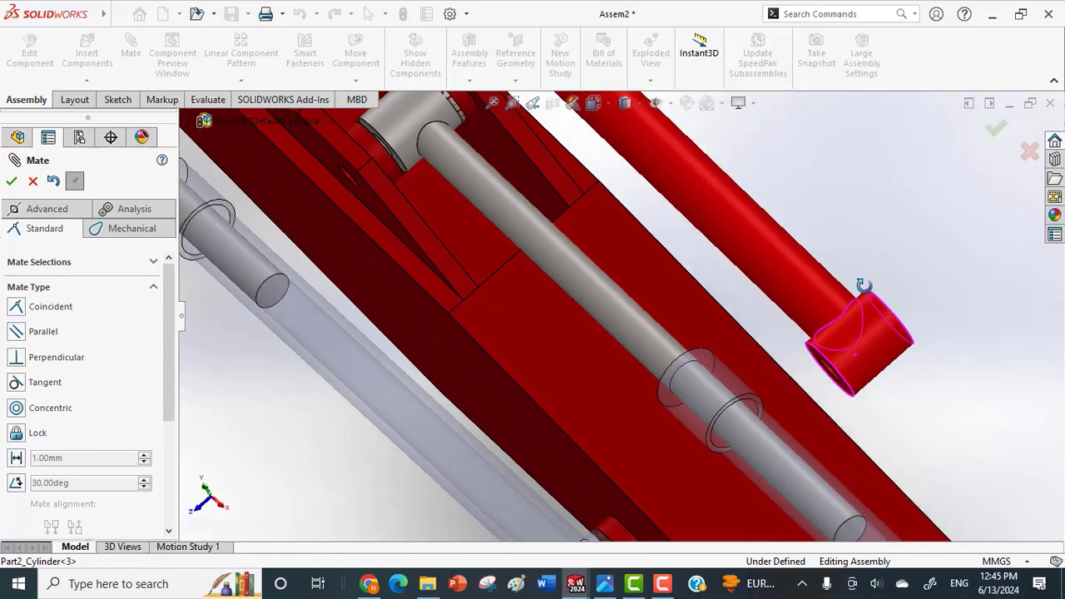
drag(858, 343, 876, 321)
middle_drag(851, 361, 808, 430)
click(871, 374)
click(784, 401)
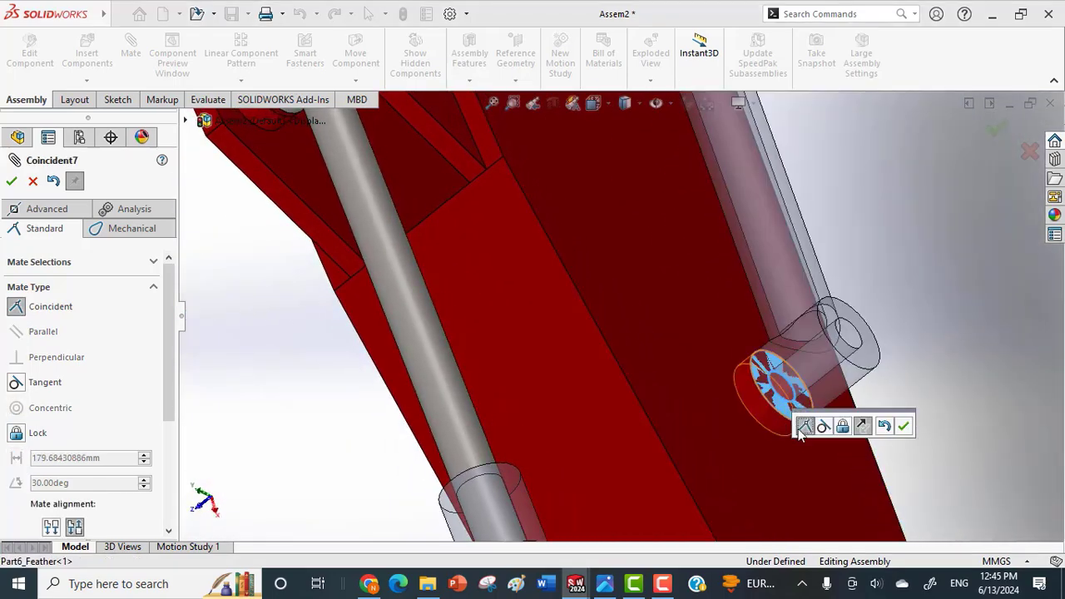
click(904, 426)
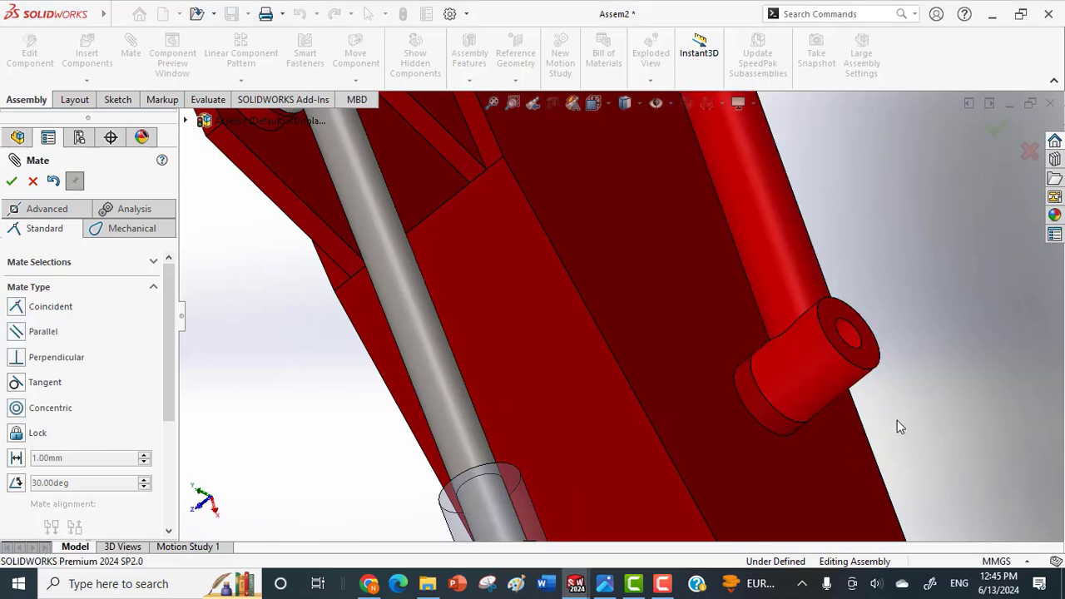
scroll(899, 422, up, 2)
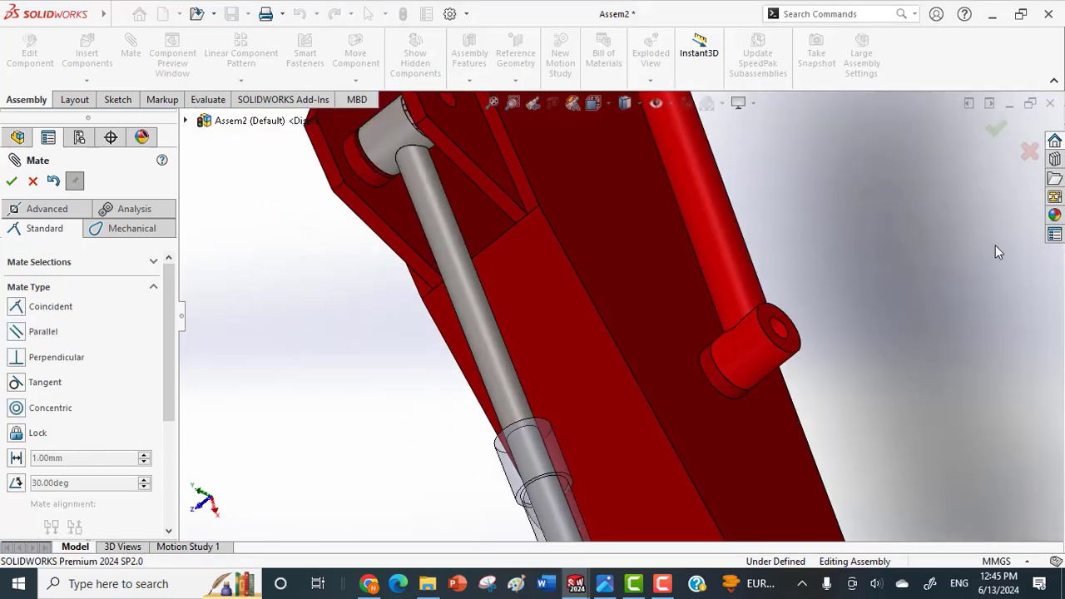
click(994, 132)
Add a concentric mate between the new piston's rod and the new cylinder's bore.
click(778, 345)
drag(778, 344, 602, 460)
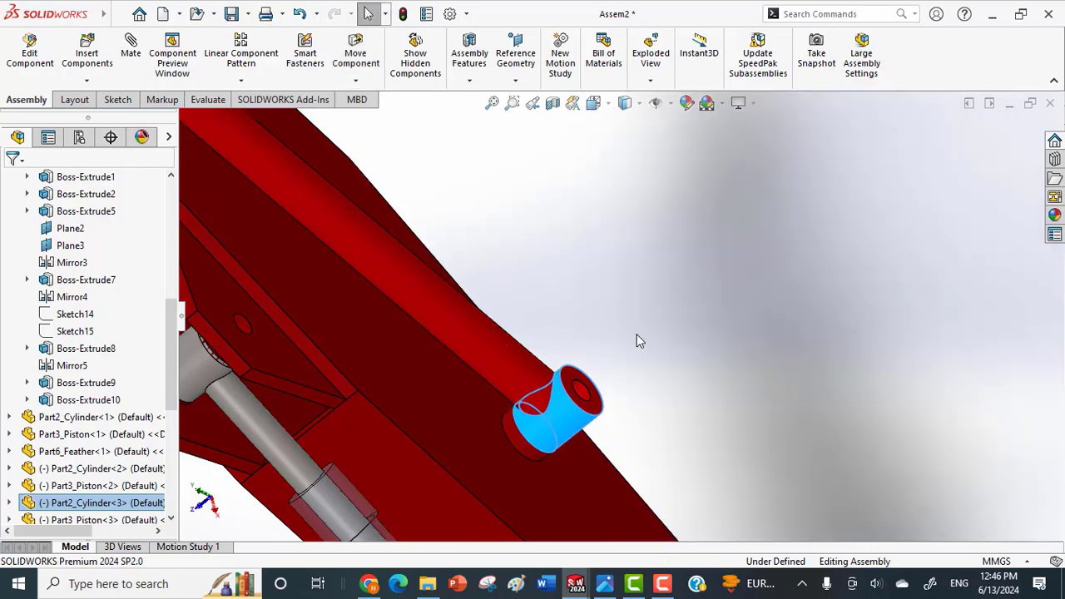
click(637, 333)
scroll(617, 331, up, 4)
middle_click(595, 361)
middle_drag(596, 362, 603, 335)
scroll(603, 335, up, 5)
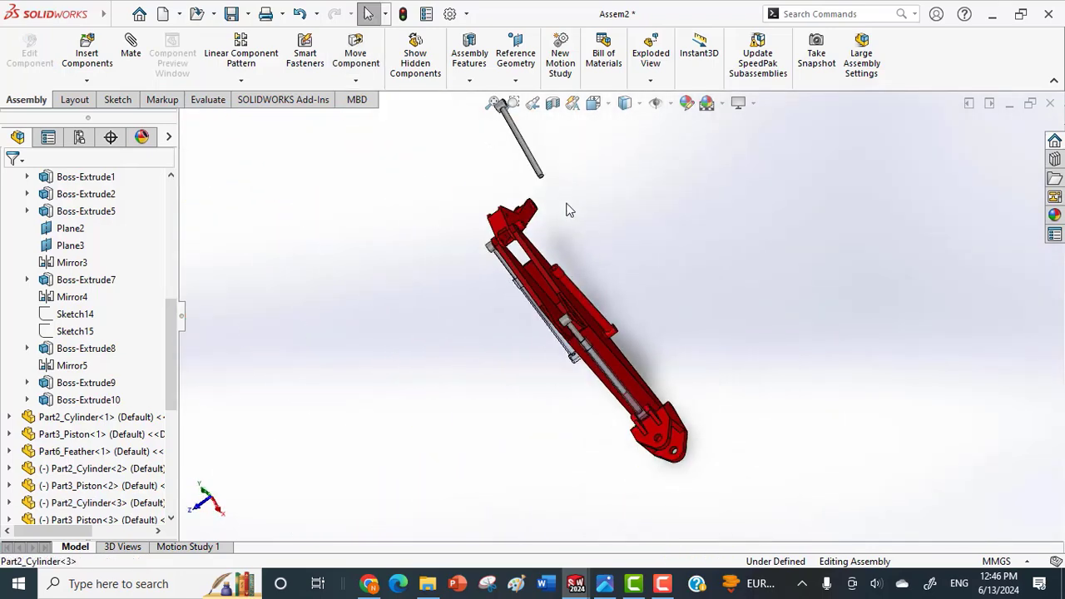
click(543, 184)
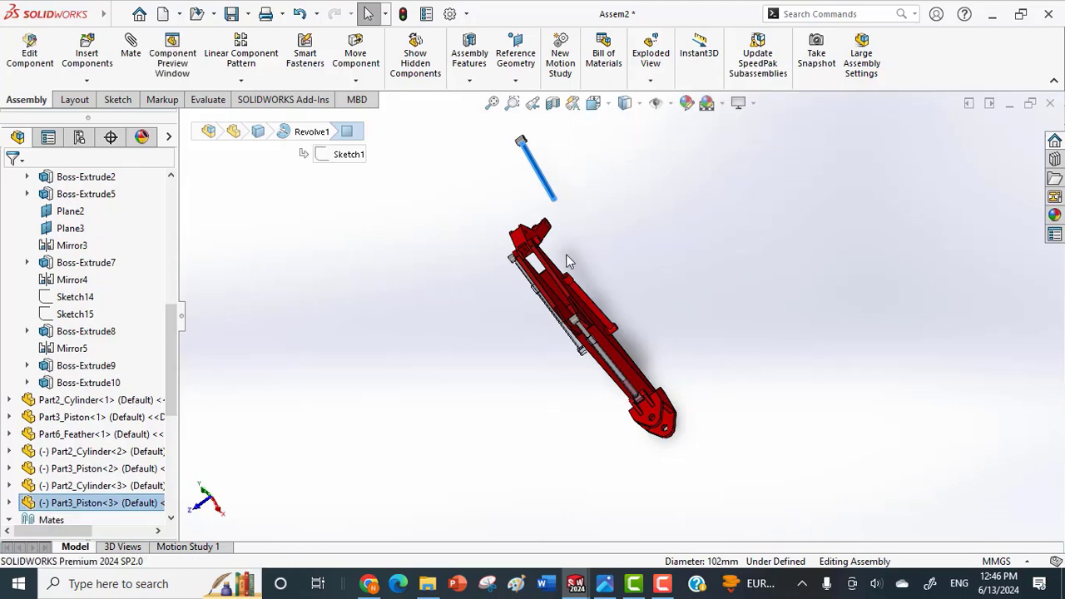
key(m)
scroll(567, 258, down, 6)
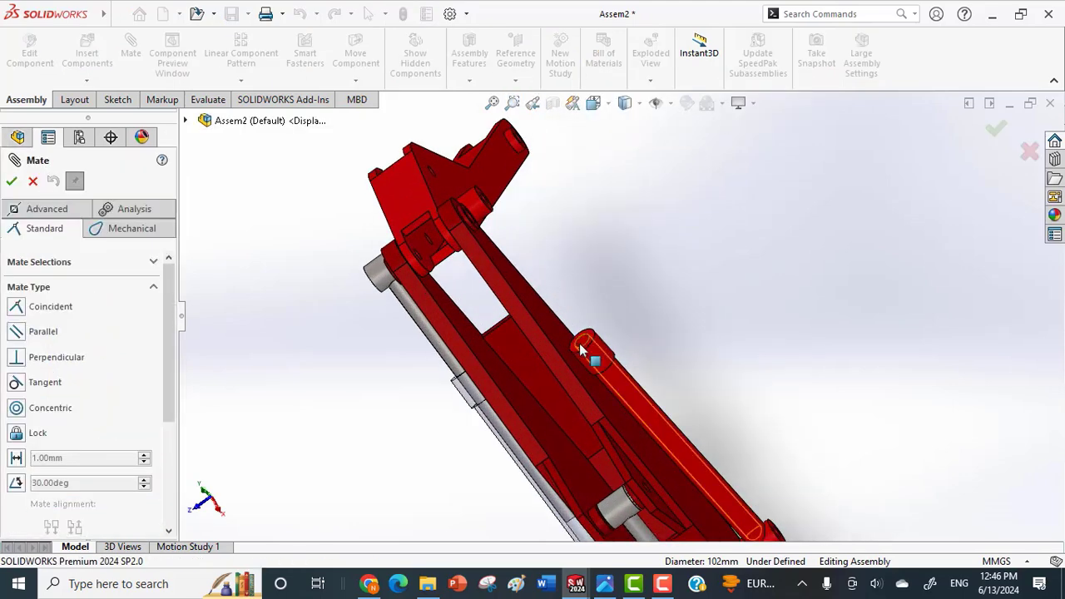
click(581, 350)
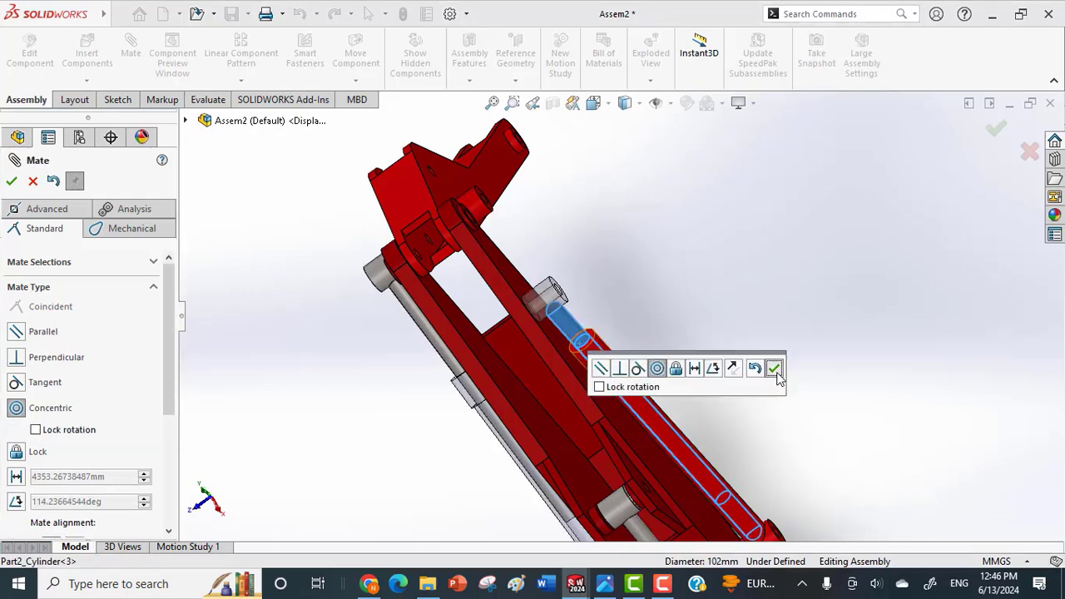
click(773, 369)
Swing the arm outward until it extends roughly in line with the feather.
middle_drag(633, 269, 609, 305)
scroll(616, 285, up, 3)
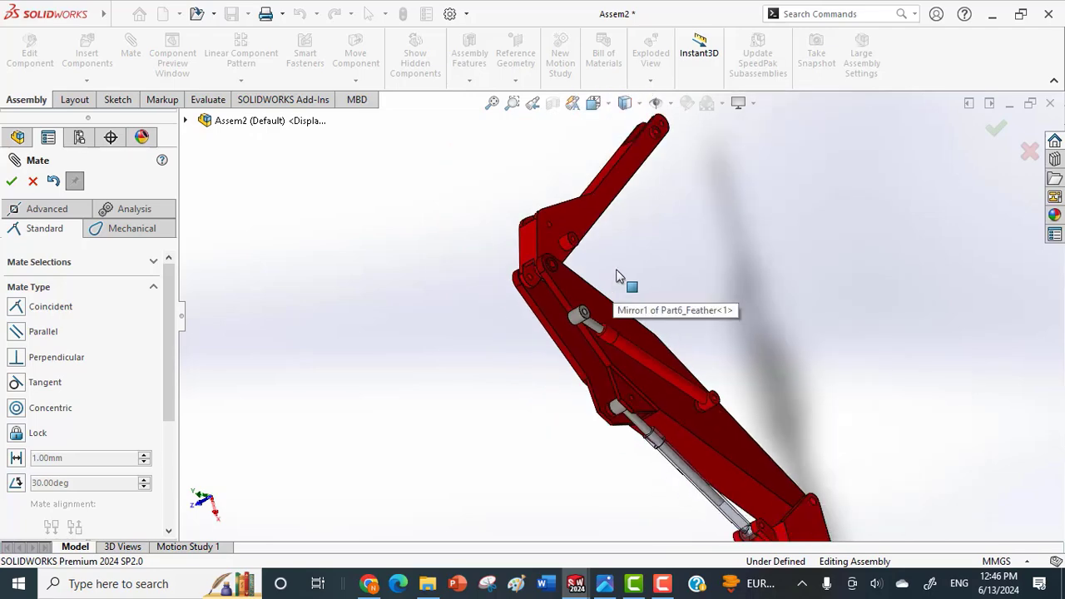
drag(608, 188, 476, 124)
scroll(642, 209, down, 1)
middle_drag(641, 209, 587, 391)
drag(406, 208, 405, 86)
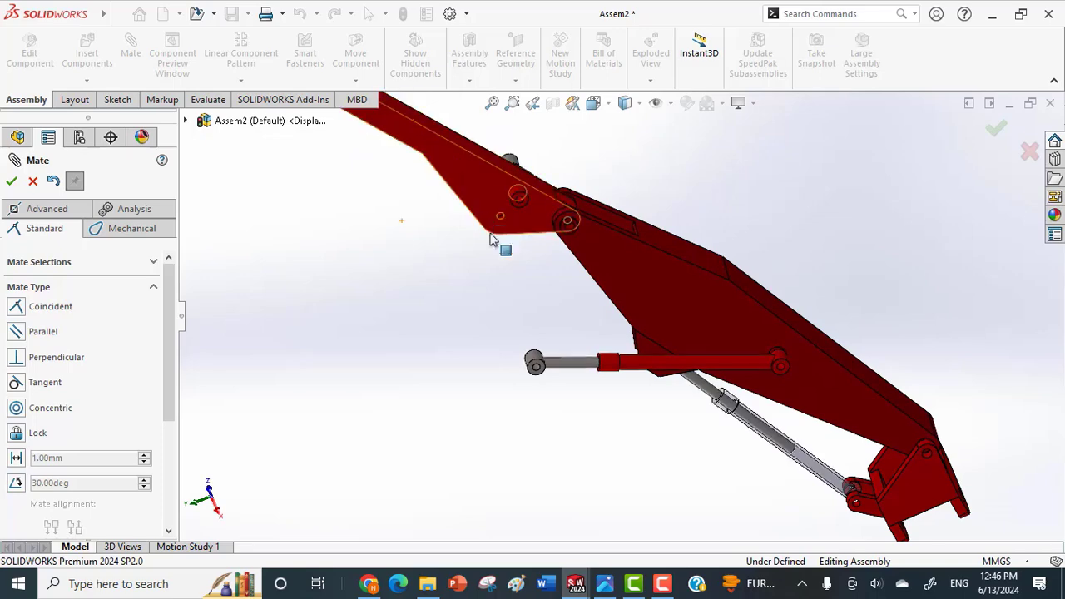
Add a concentric mate between the new piston's eye hole and the arm's side boss hole, and finish mating.
scroll(510, 356, down, 5)
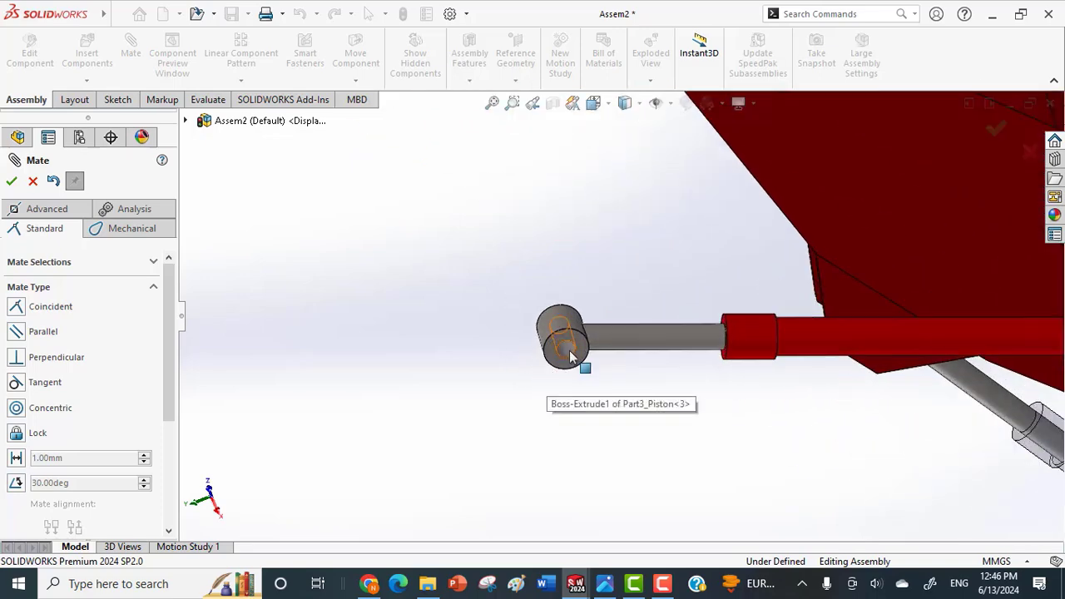
click(570, 356)
scroll(584, 248, up, 5)
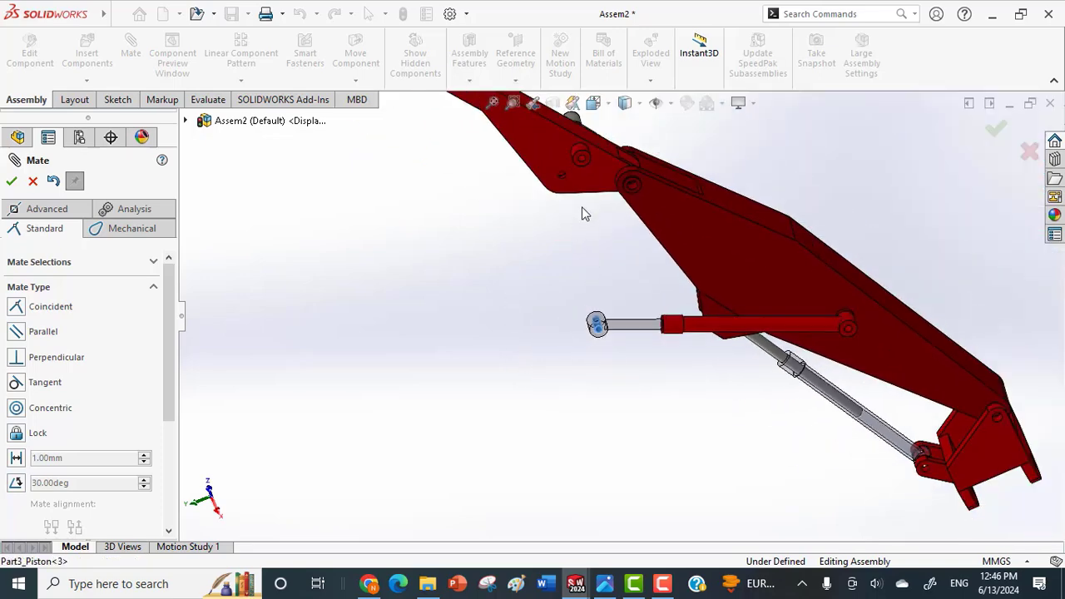
scroll(583, 214, down, 5)
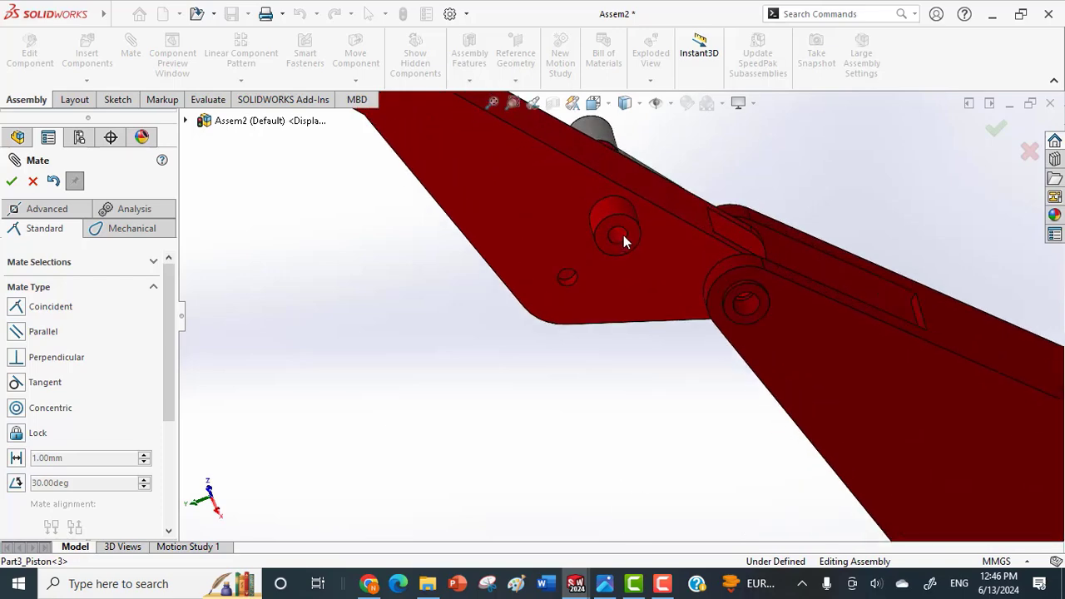
click(623, 237)
click(820, 204)
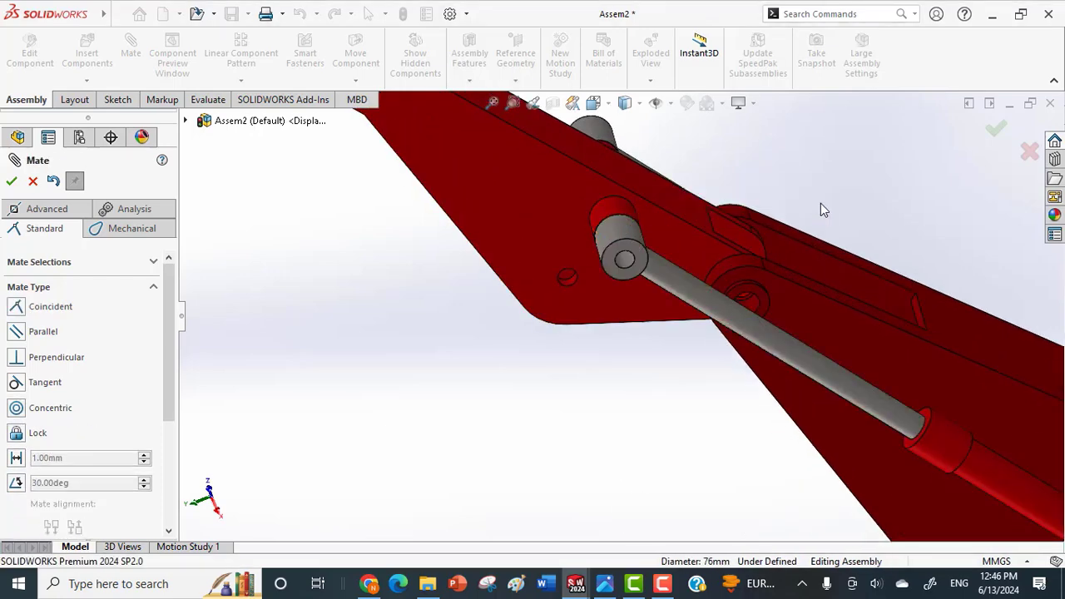
drag(617, 245, 650, 202)
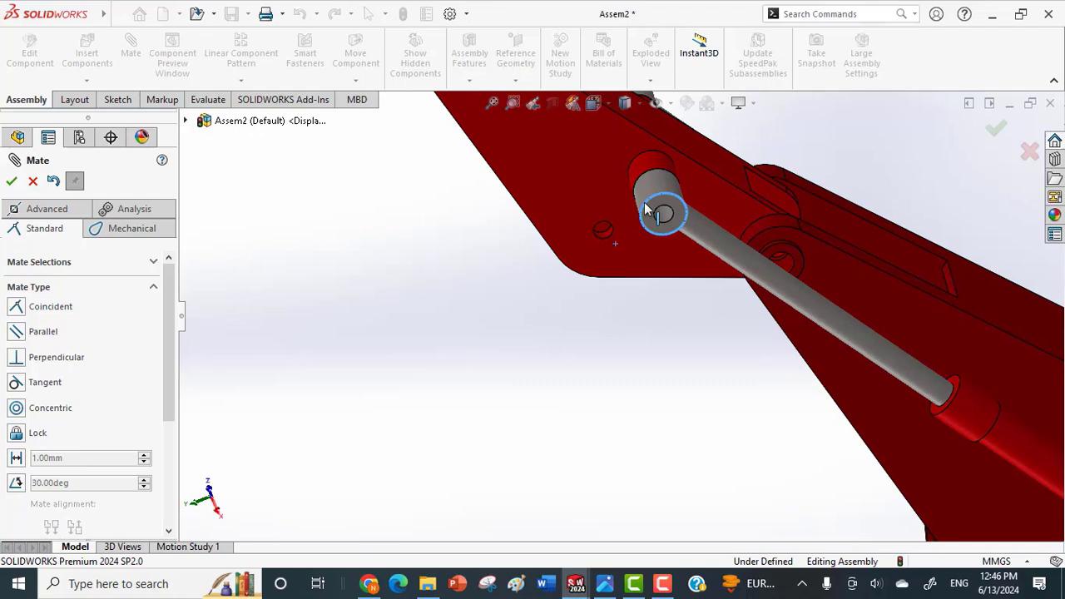
click(997, 130)
Swing the arm about its feather joint to check how the side cylinder-piston pairs follow.
scroll(865, 383, up, 5)
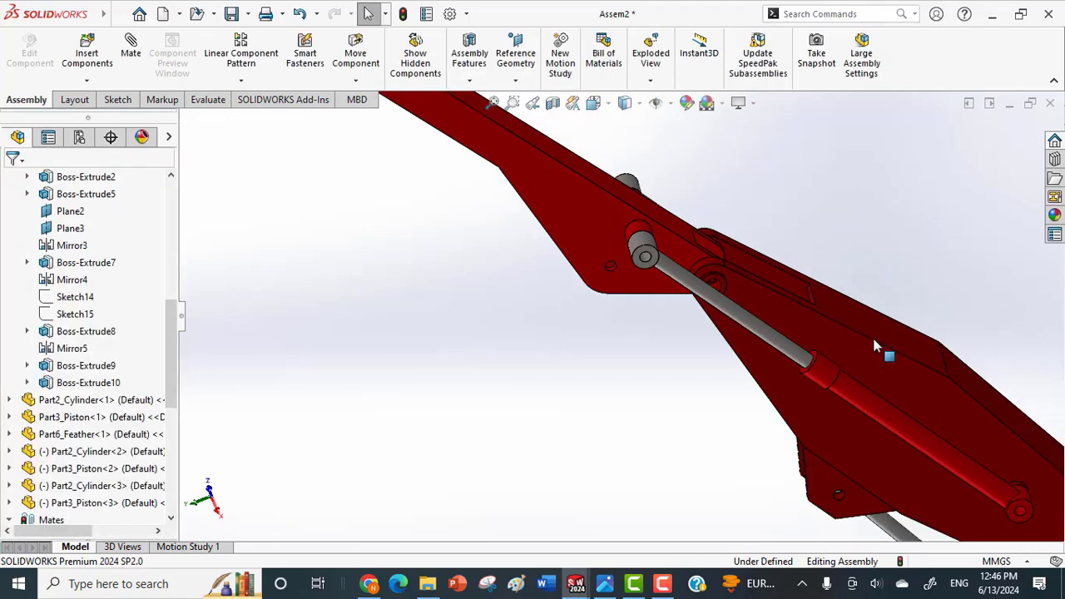
middle_drag(862, 399, 879, 233)
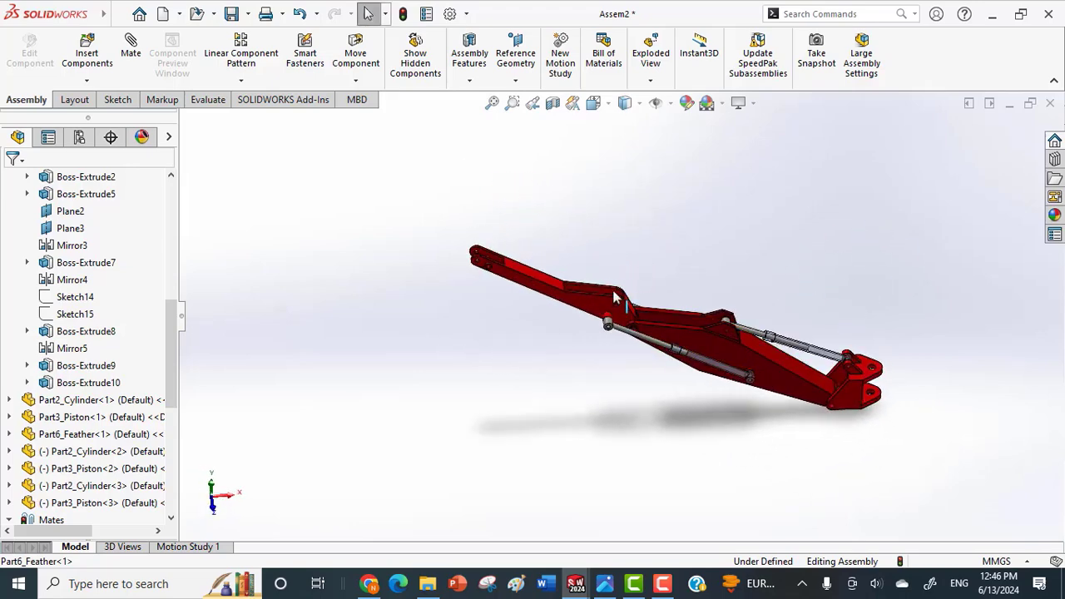
click(566, 310)
drag(566, 310, 431, 359)
middle_drag(521, 423, 604, 391)
scroll(592, 372, down, 4)
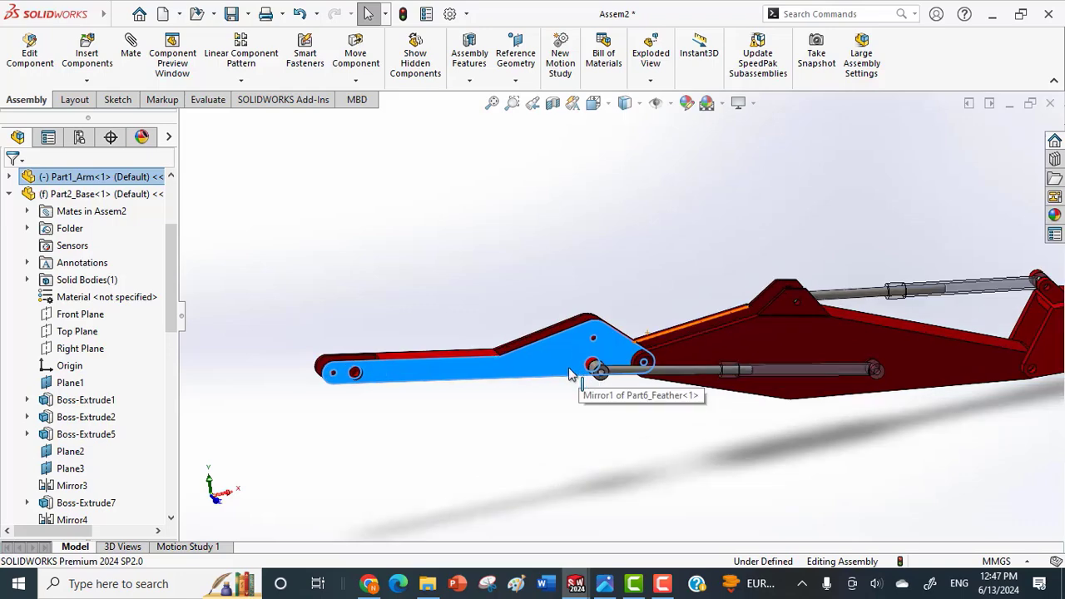
middle_drag(575, 442, 546, 406)
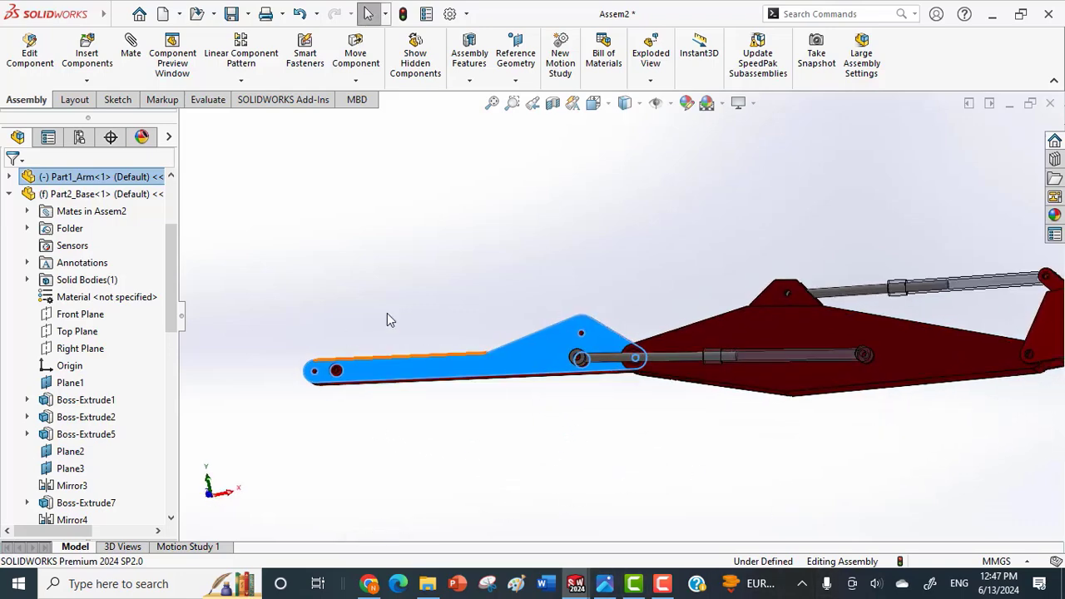
Save the assembly with a rebuild.
drag(171, 269, 164, 371)
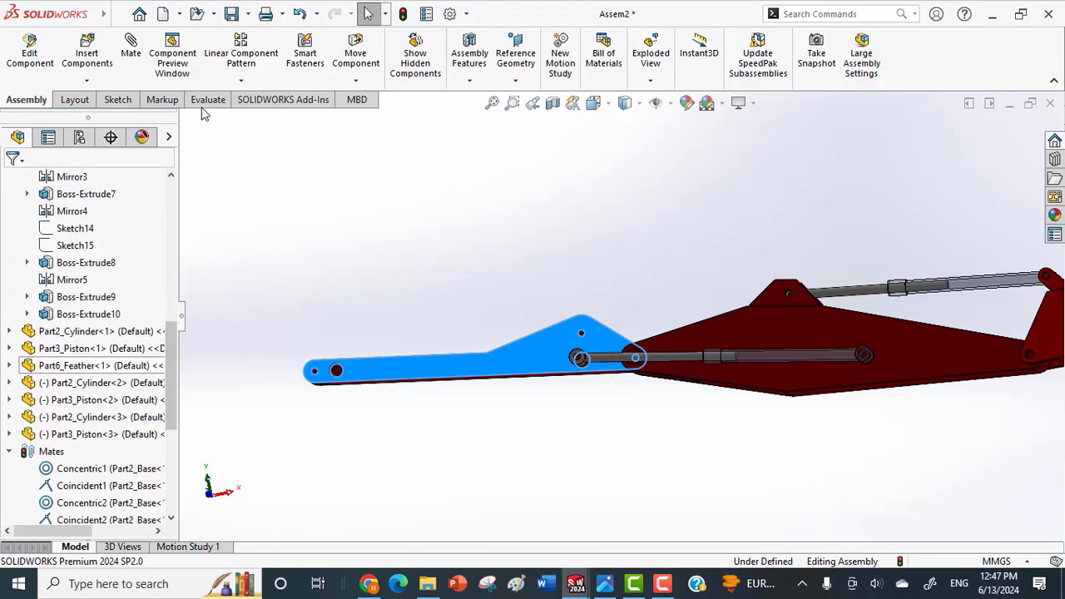
click(226, 14)
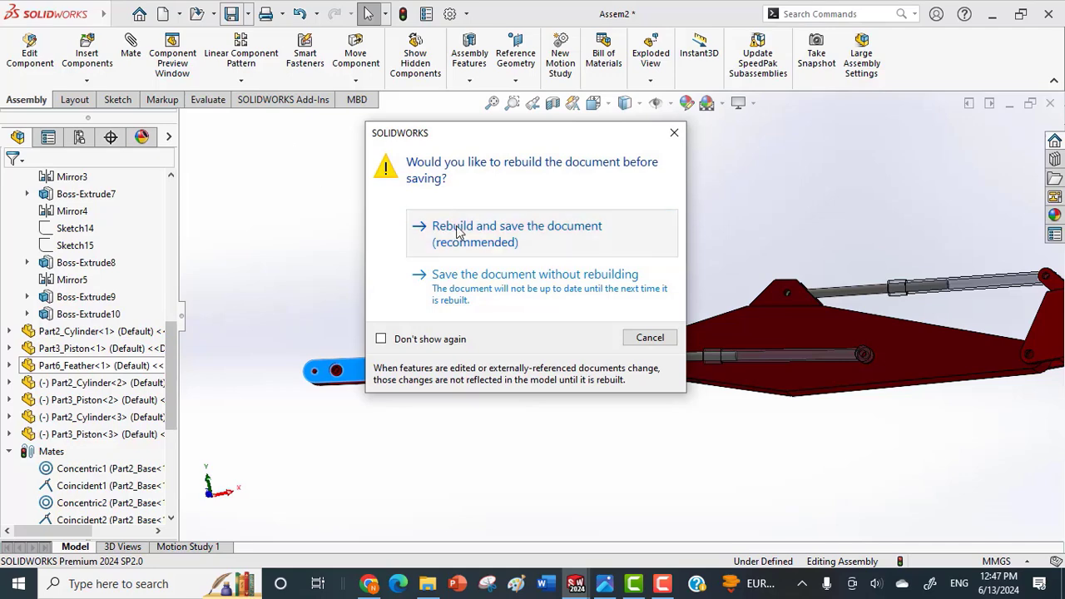
click(456, 230)
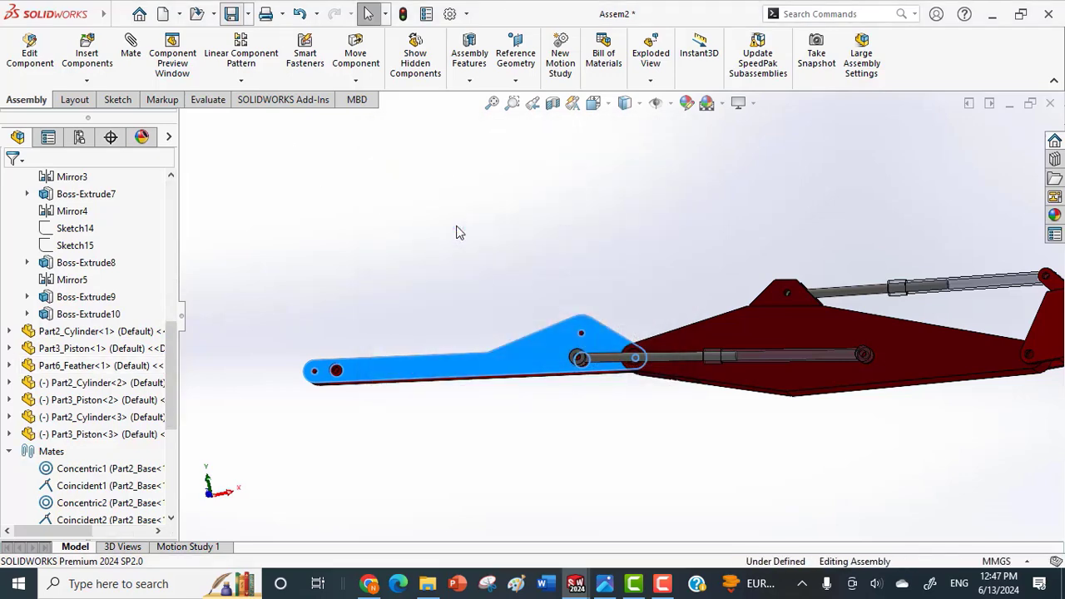
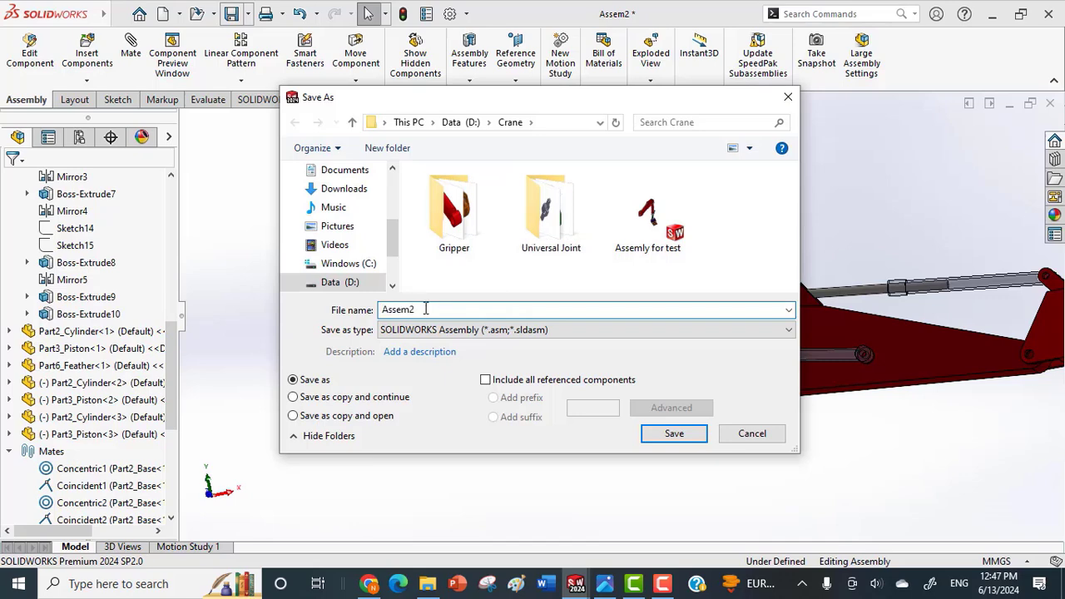
Save the assembly as Assem2 in the Crane folder.
click(697, 439)
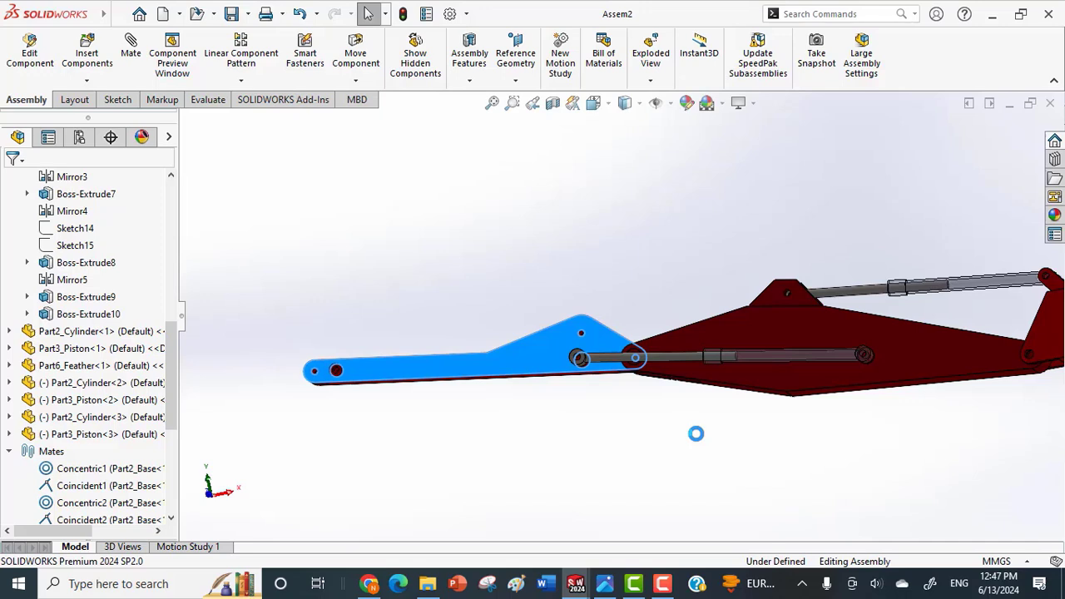
Set up an angle mate between the feather's Top Plane and the long lower face of the arm.
middle_drag(697, 434, 721, 384)
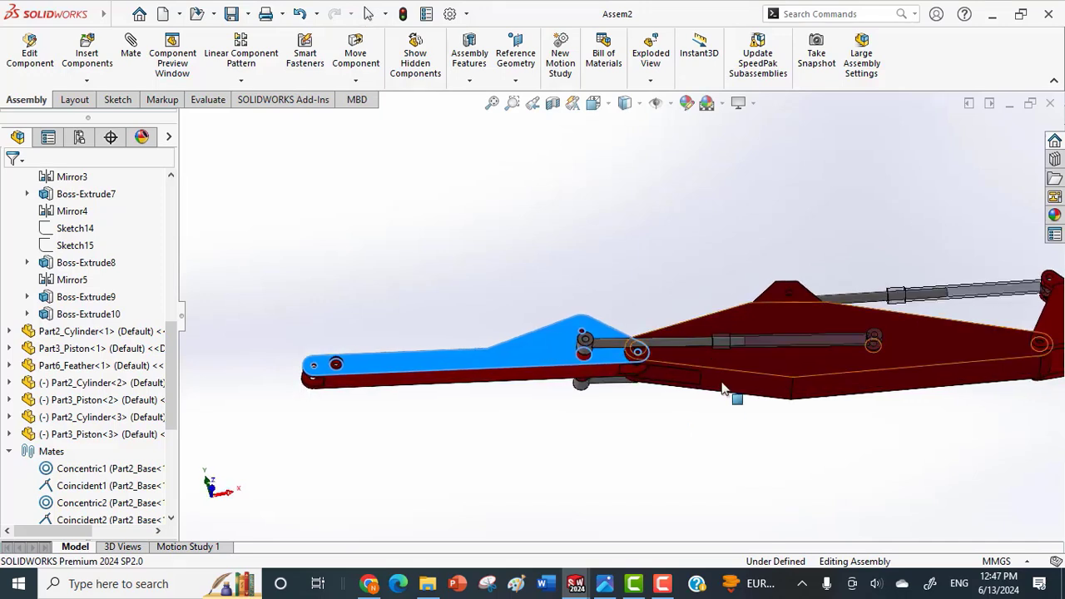
click(731, 385)
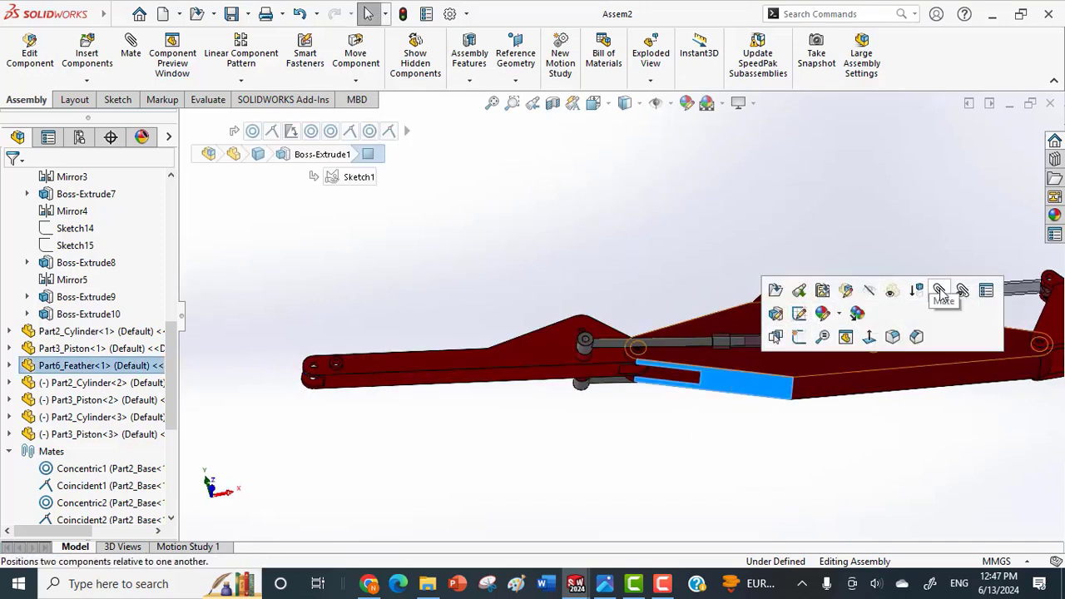
click(11, 366)
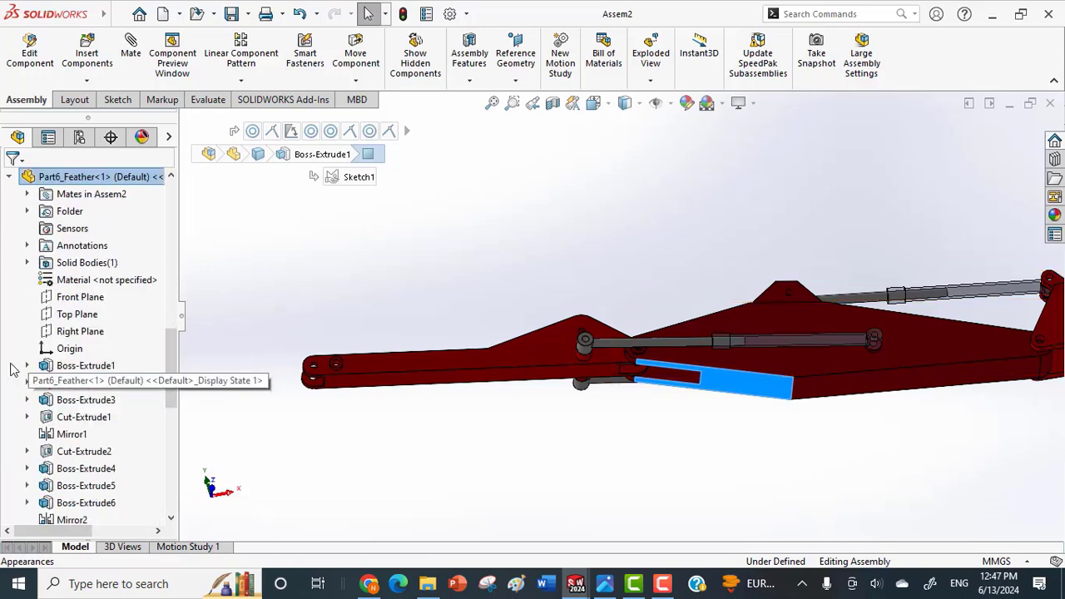
click(75, 316)
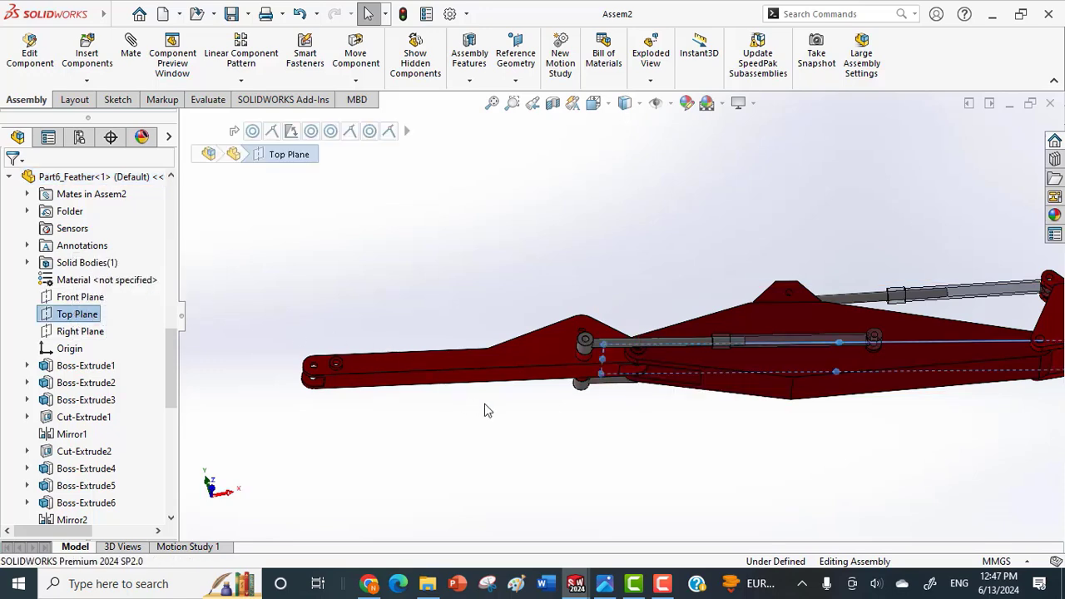
click(557, 378)
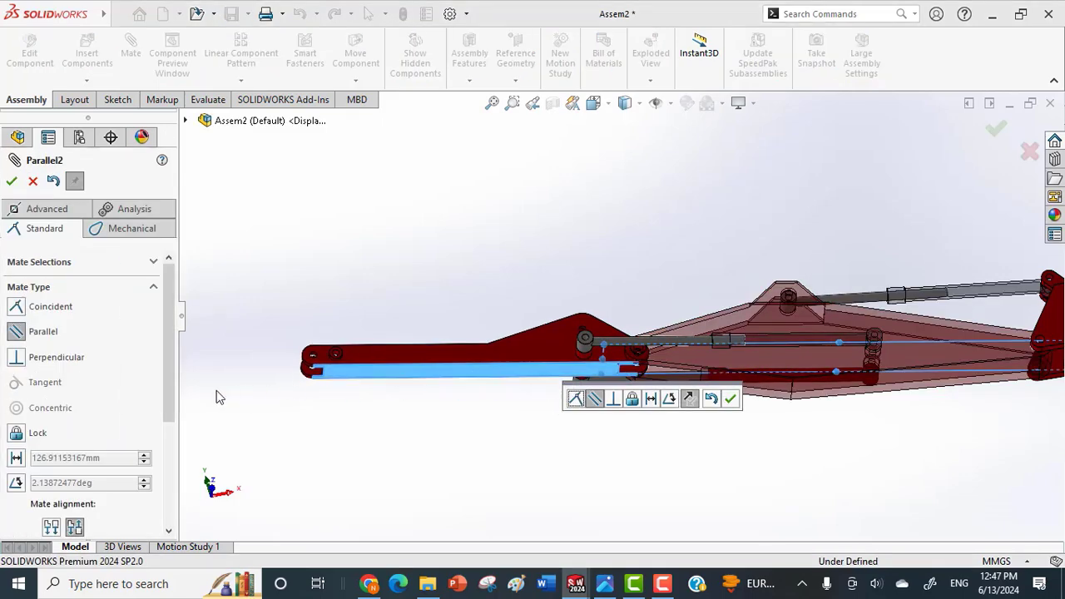
click(16, 483)
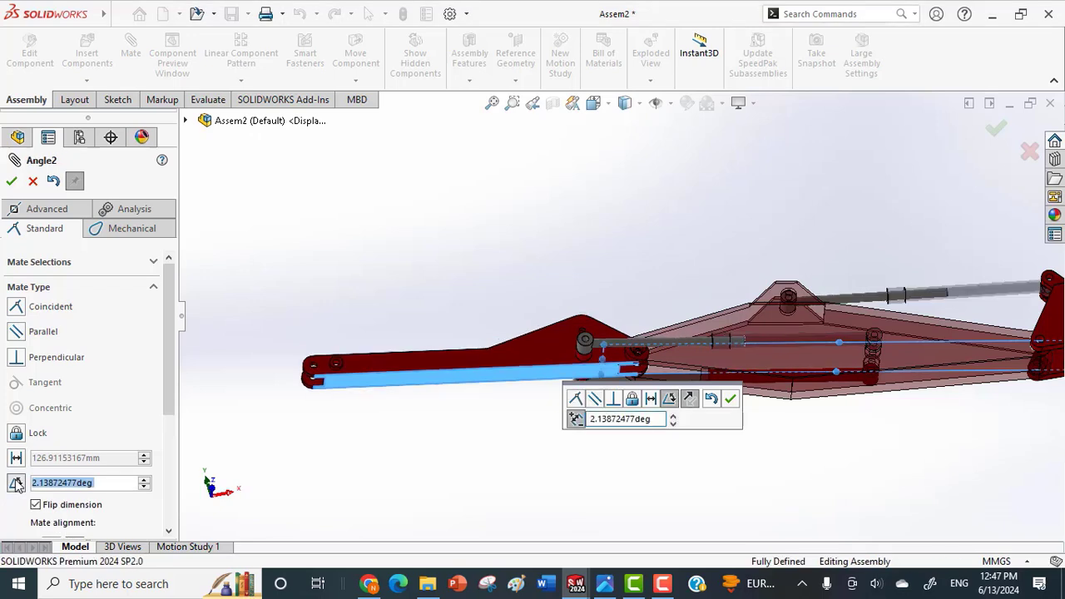
Step the mate angle down and up in 1° increments to preview how the arm swings relative to the feather.
click(145, 488)
click(145, 488)
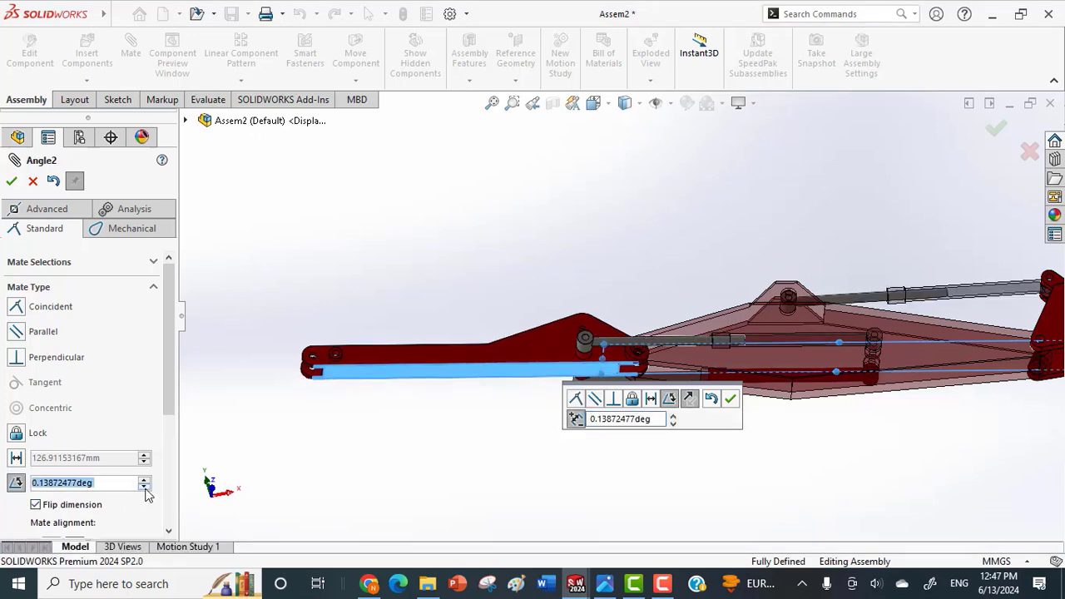
click(145, 480)
click(145, 480)
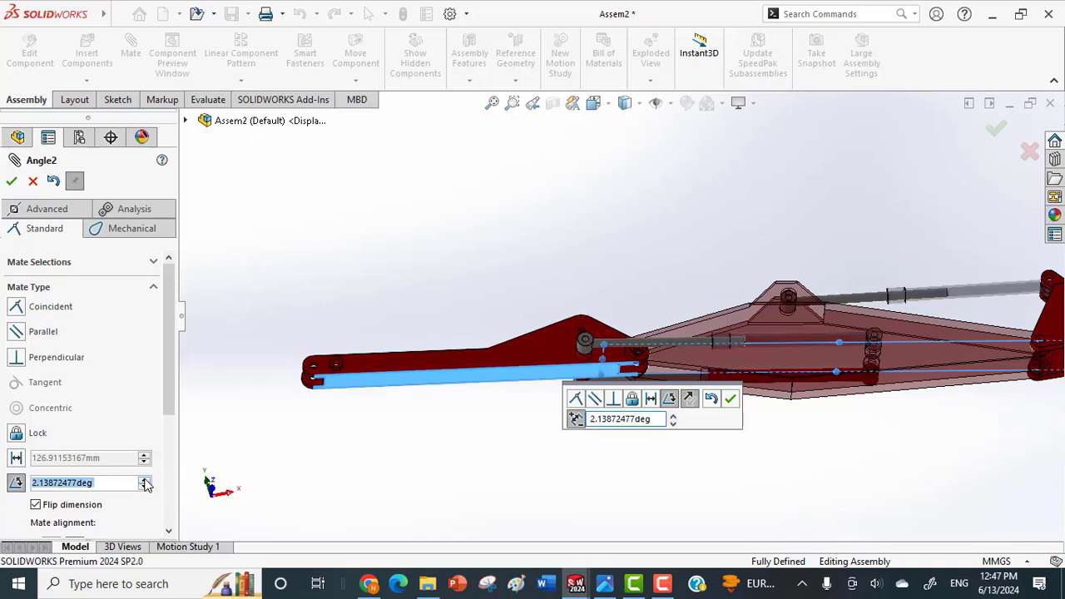
click(144, 480)
click(145, 480)
click(145, 480)
click(145, 480)
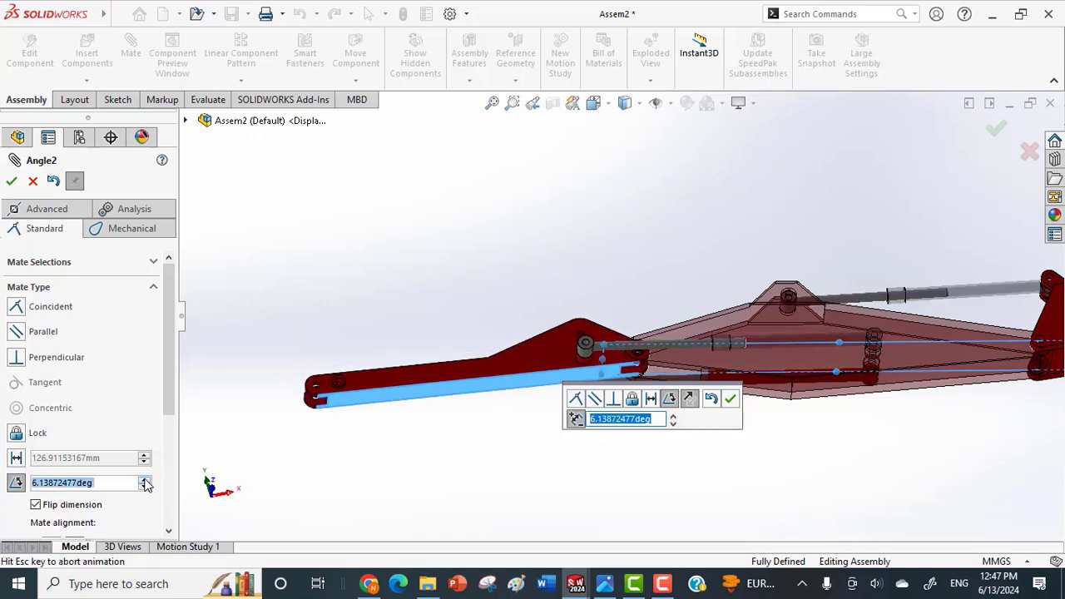
click(145, 480)
click(145, 481)
click(145, 481)
click(145, 481)
click(145, 480)
click(145, 480)
click(145, 480)
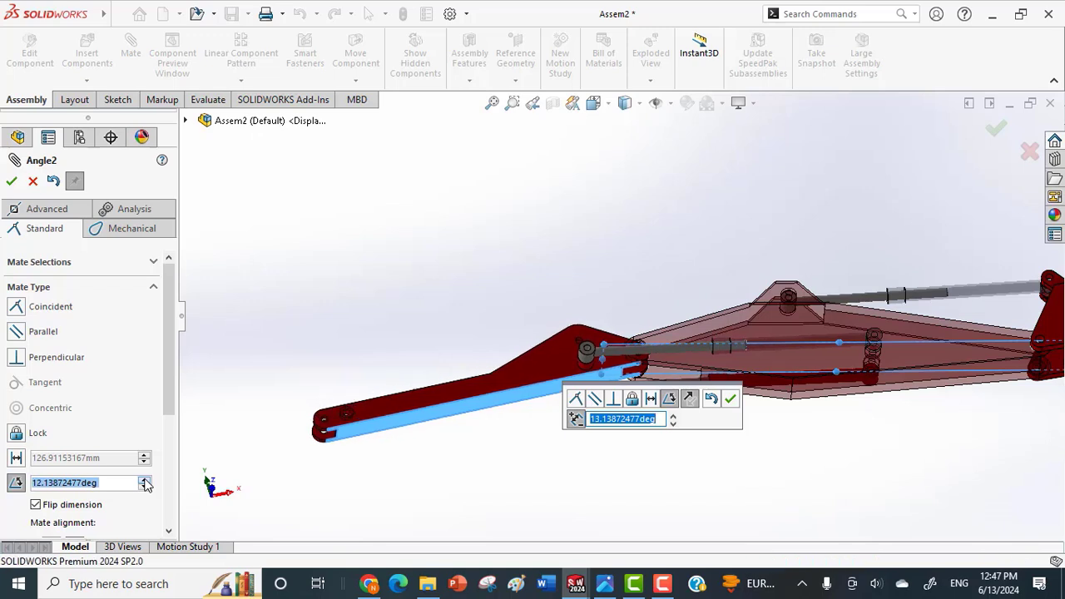
click(145, 480)
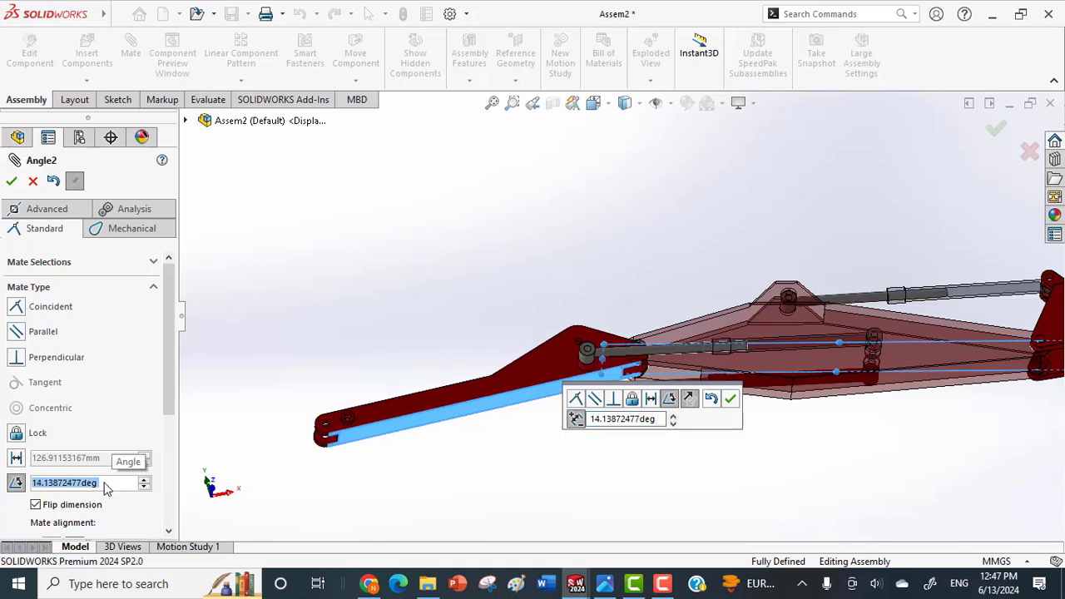
Try a mate angle of 90° between feather and arm, and raise it to 95°.
text(90)
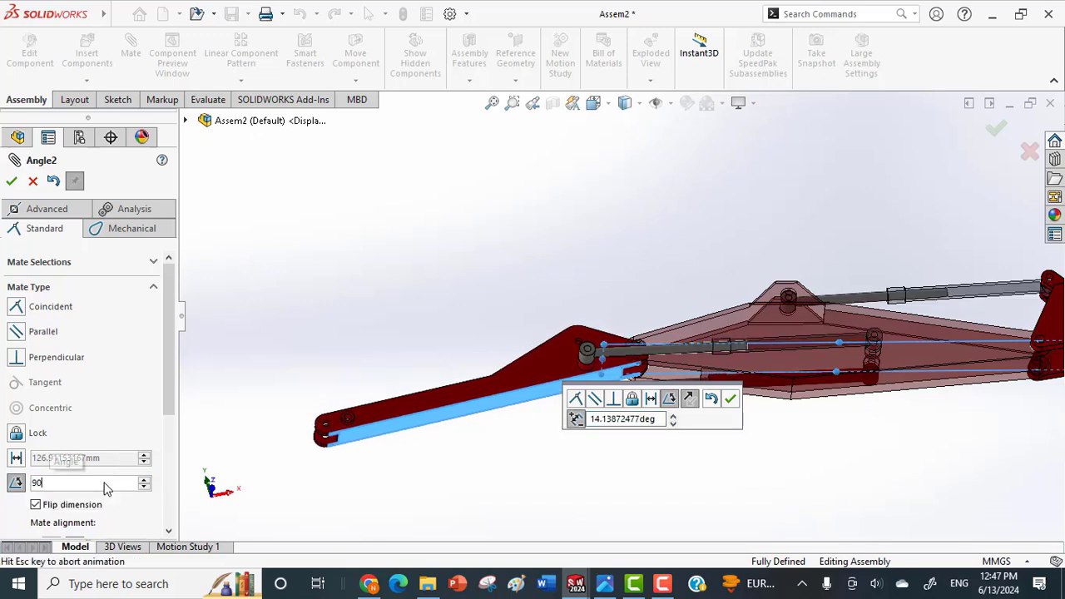
key(Return)
middle_drag(465, 452, 817, 473)
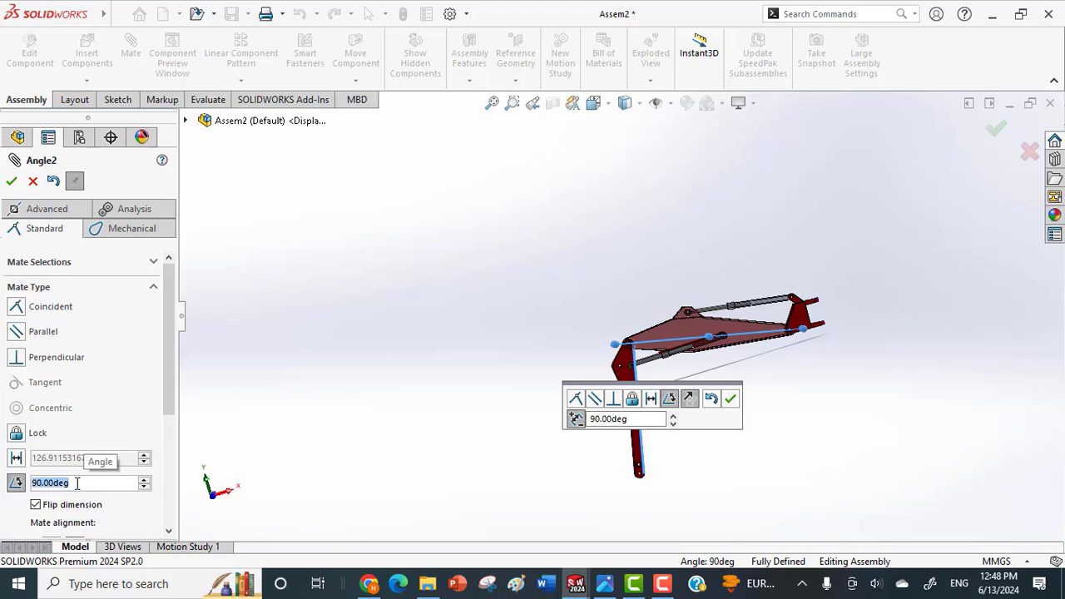
text(9)
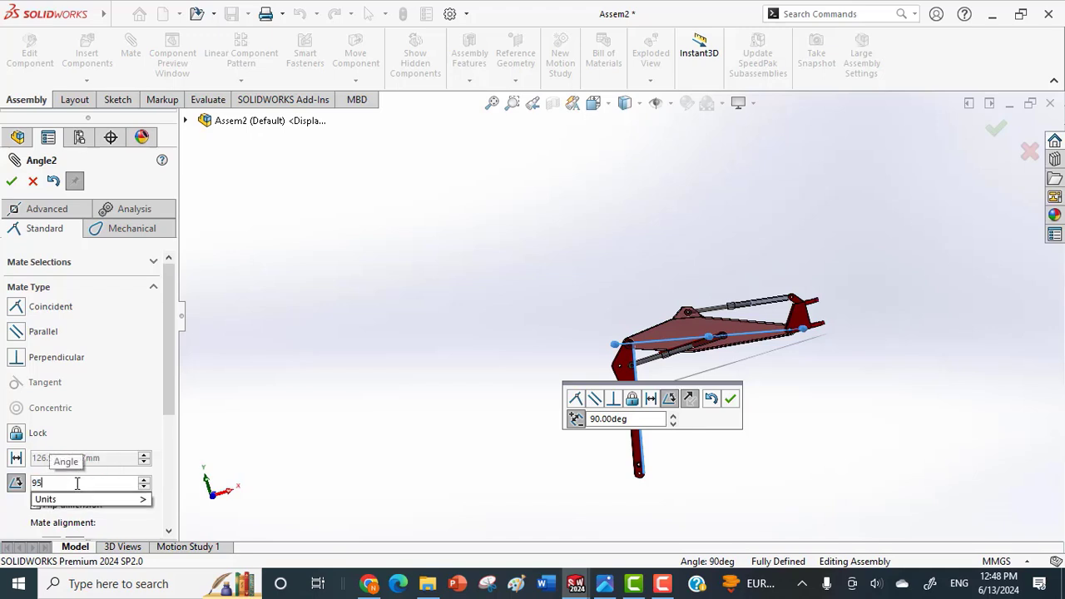
text(5)
key(Return)
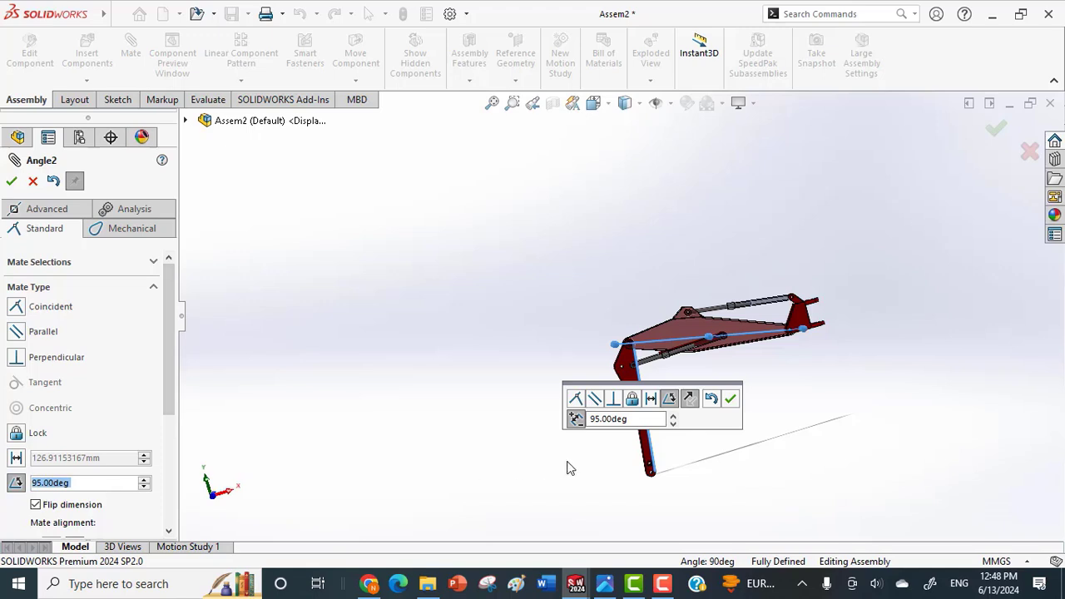
Turn the mate into a limit angle with a 95° maximum and a 3° minimum, and finish mating.
click(50, 209)
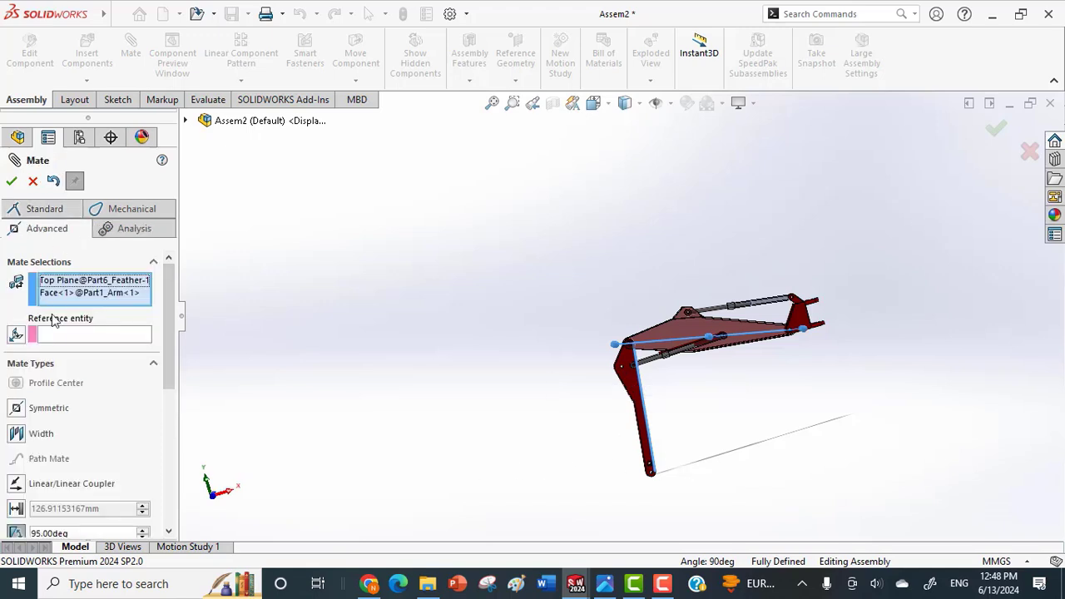
drag(169, 377, 141, 445)
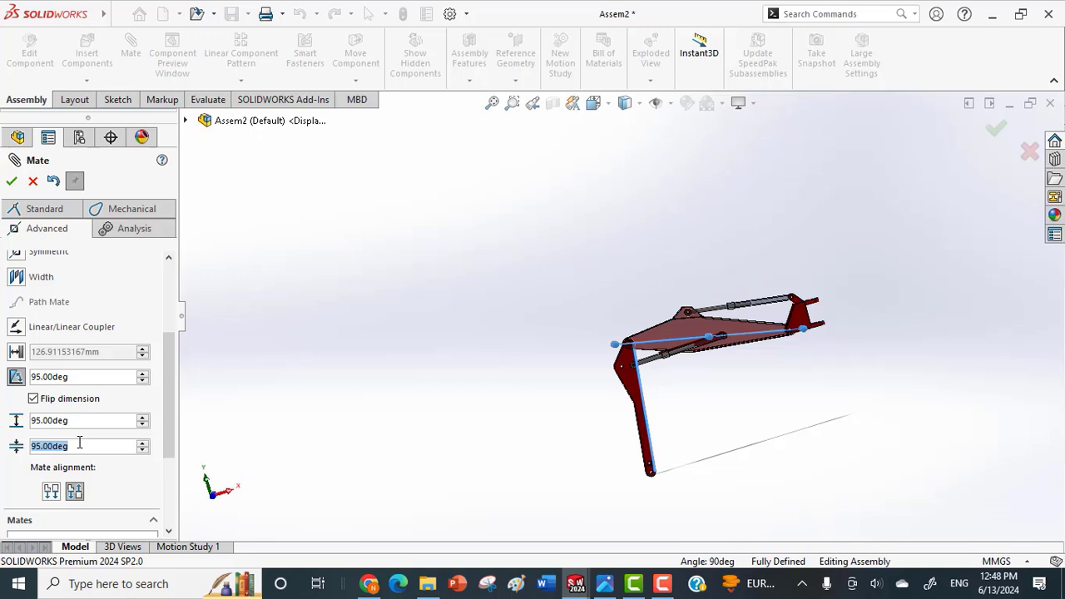
text(3)
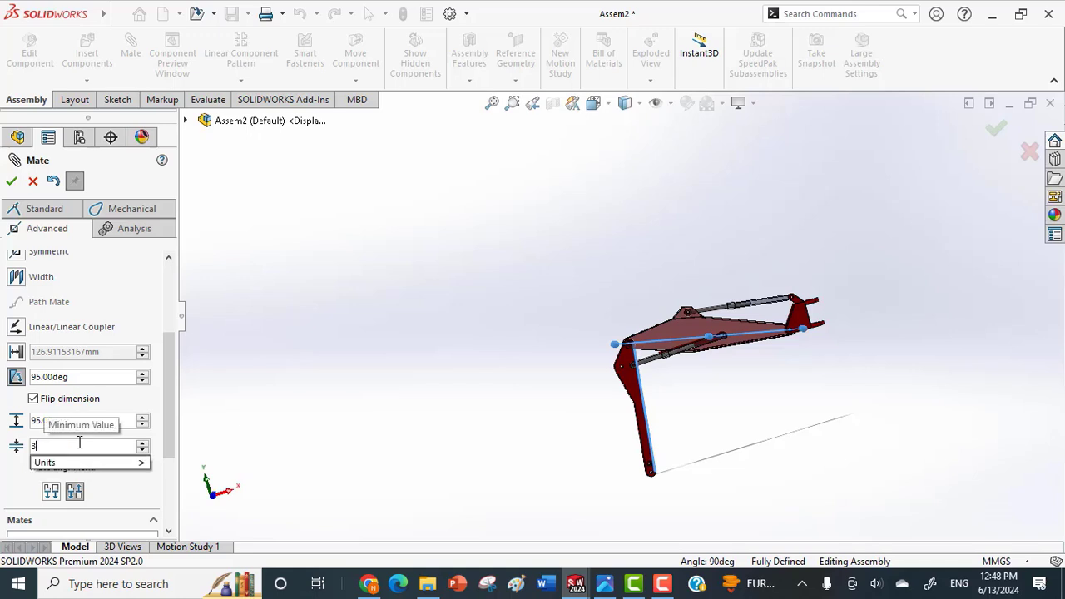
key(Return)
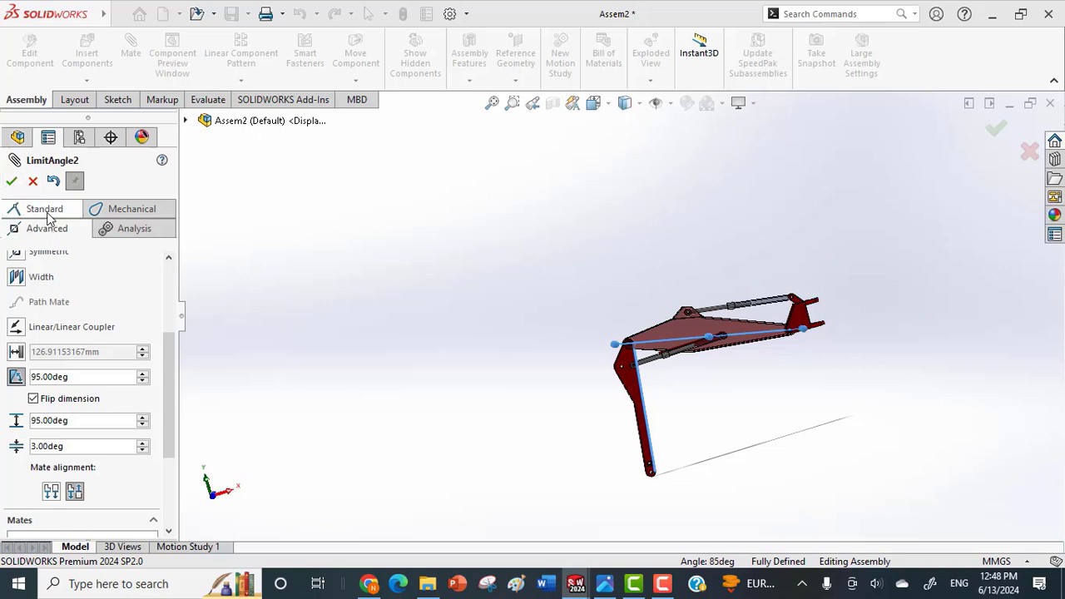
click(12, 182)
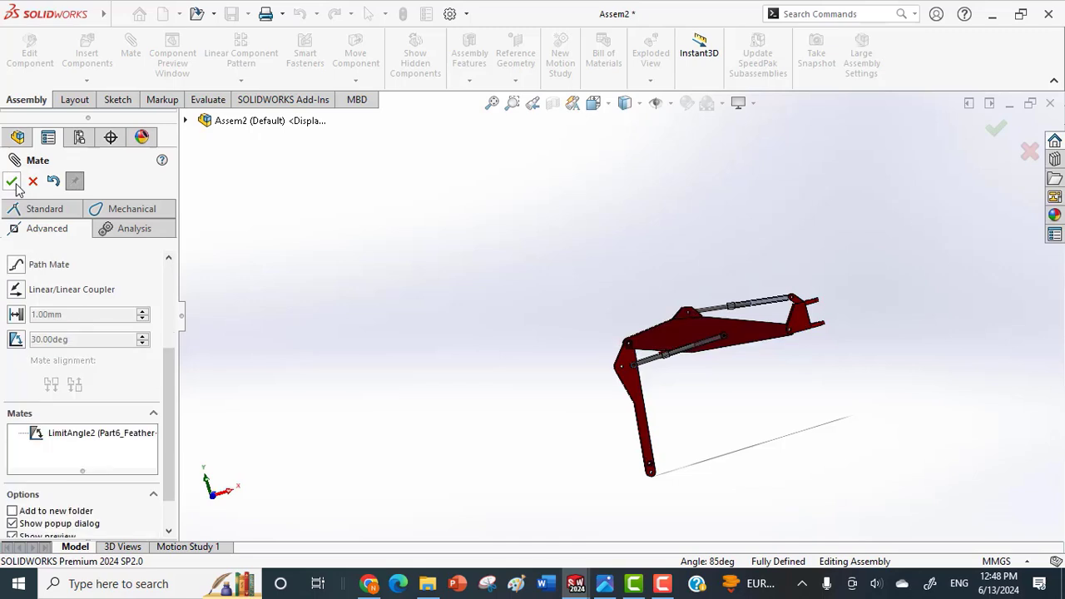
click(18, 188)
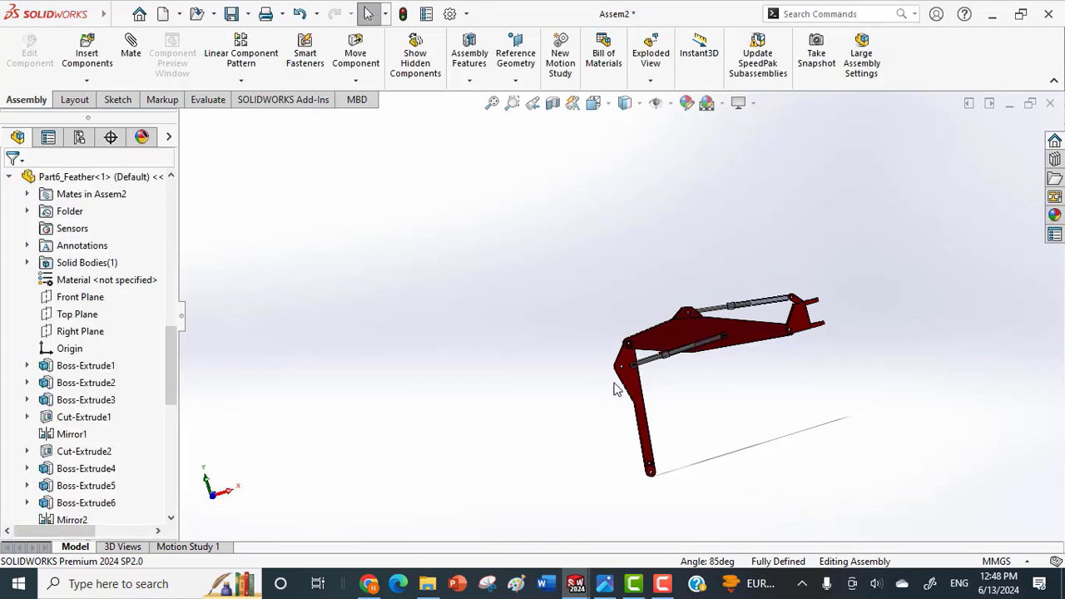
Fix the feather in place and swing the arm outward until it extends roughly in line with the feather.
drag(647, 421, 695, 445)
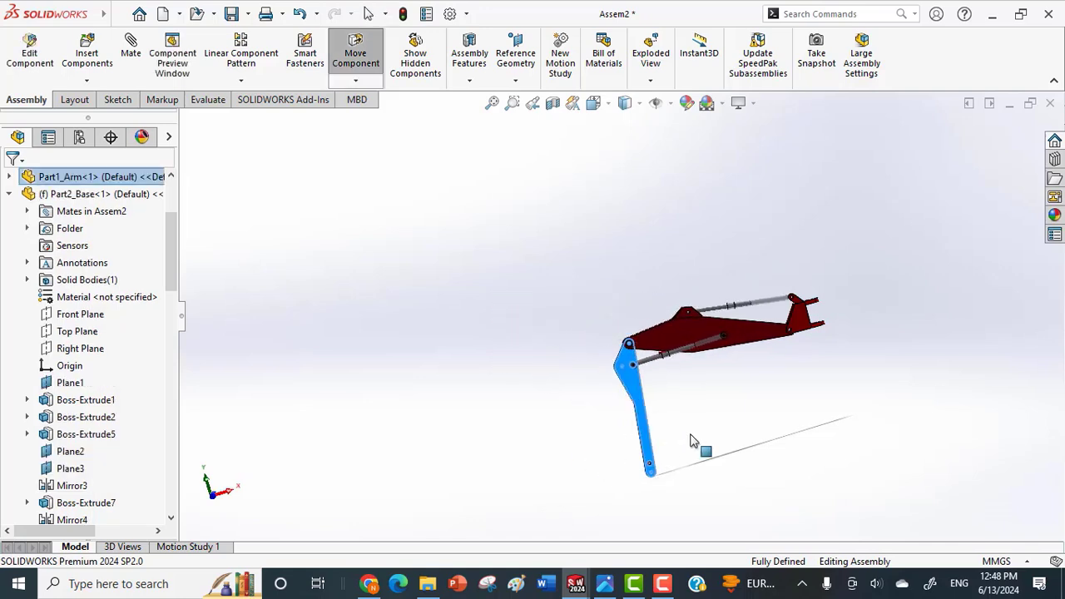
right_click(743, 333)
click(798, 269)
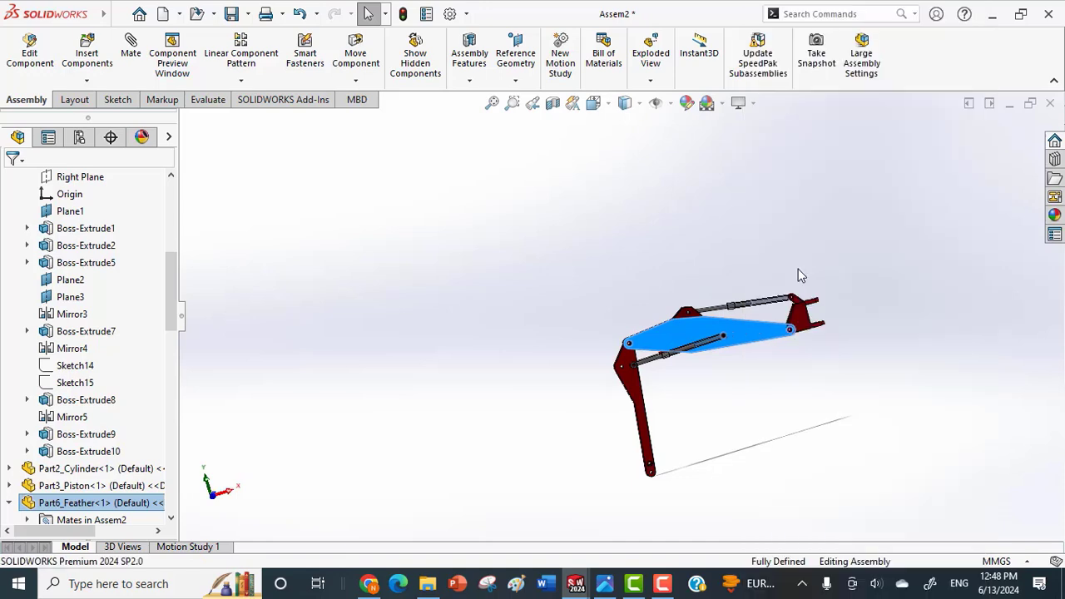
click(642, 403)
drag(643, 403, 721, 444)
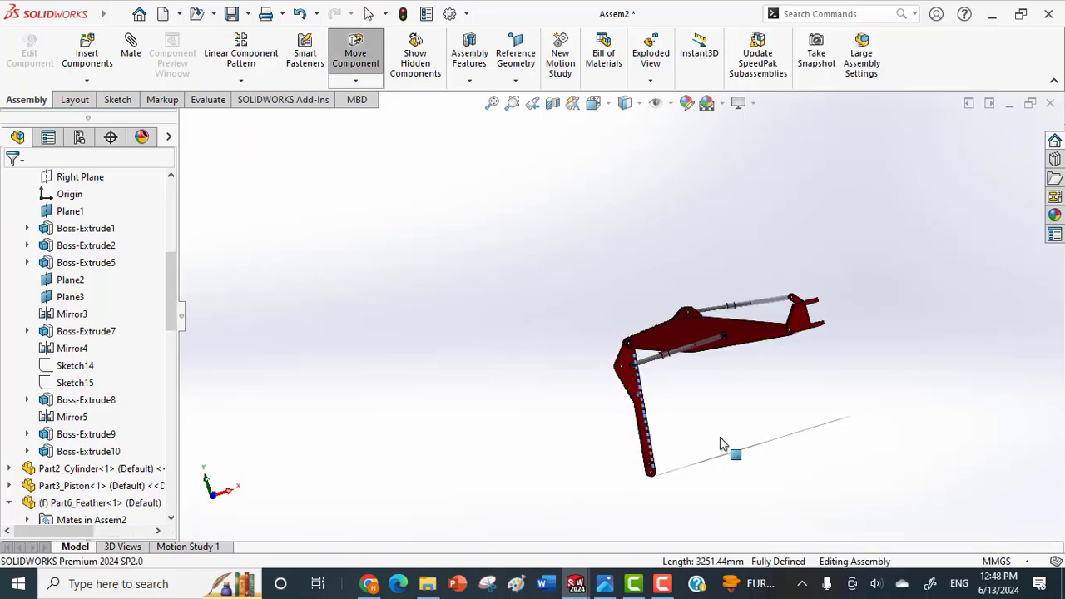
drag(753, 410, 494, 286)
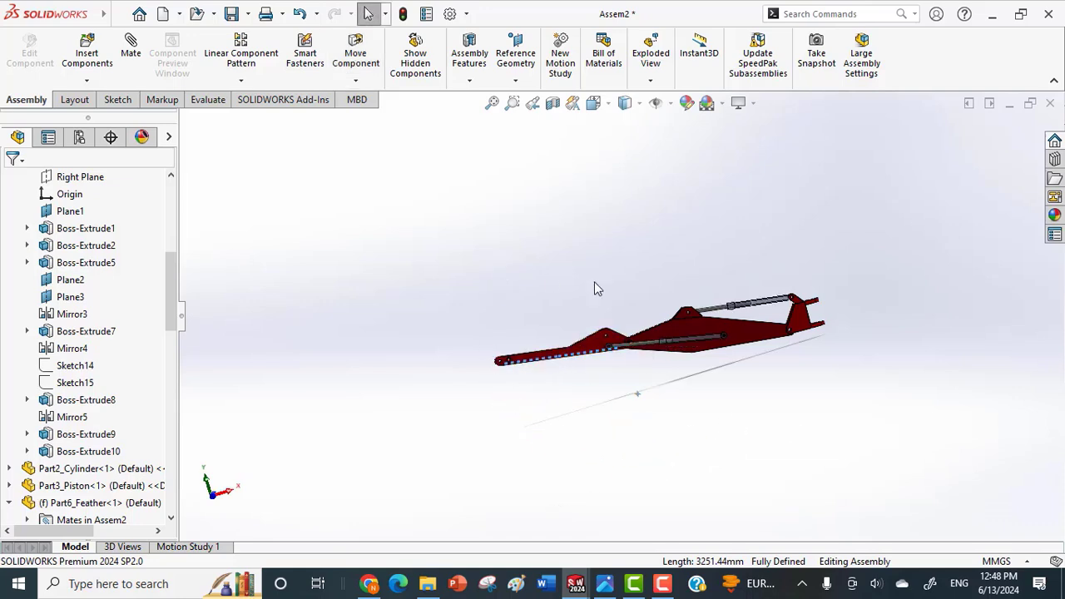
Float the feather again so that it can move.
right_click(738, 336)
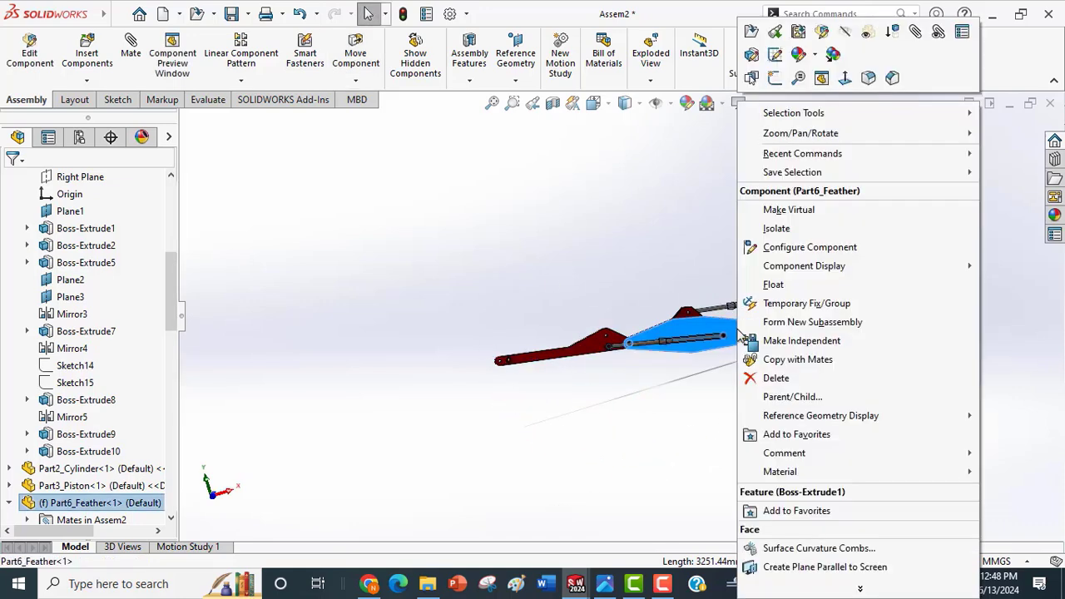
click(681, 356)
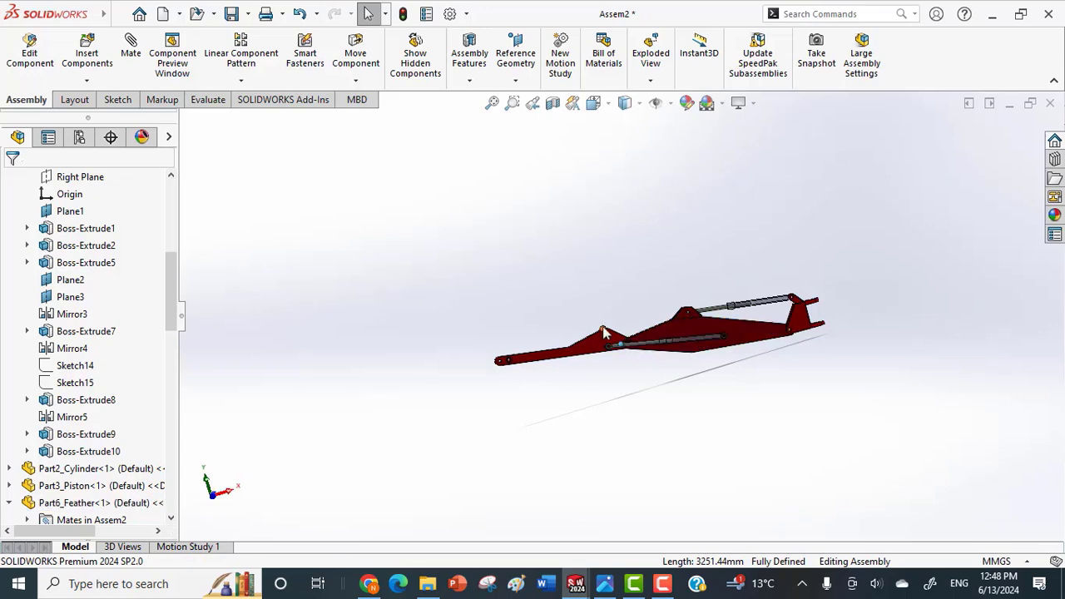
Insert Part3_Piston from the Crane folder and place it above the free end of the arm.
scroll(599, 325, down, 1)
middle_drag(605, 335, 598, 438)
scroll(517, 311, down, 3)
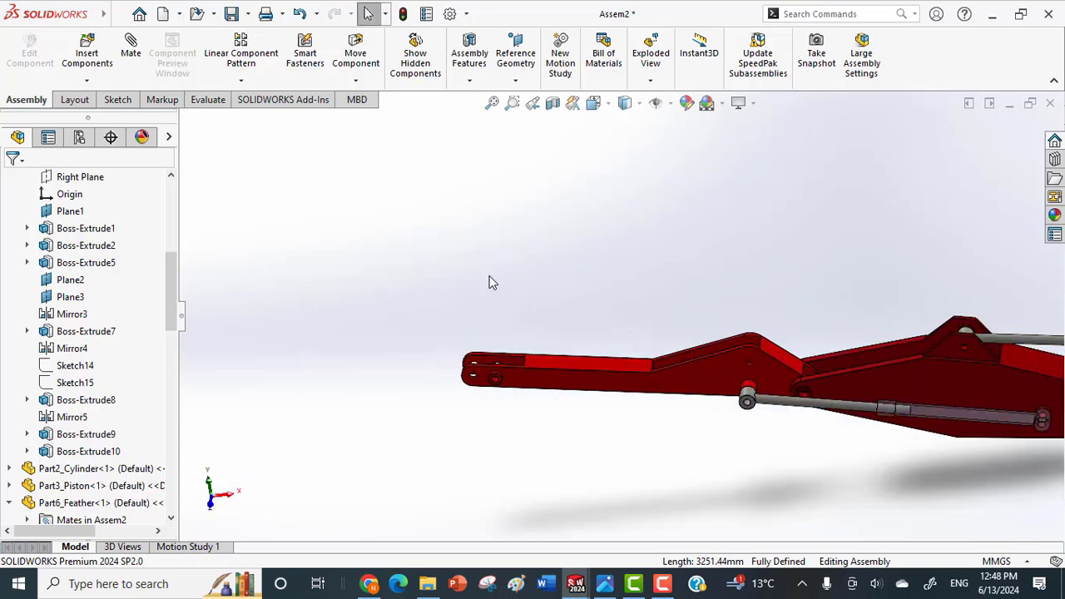
click(86, 81)
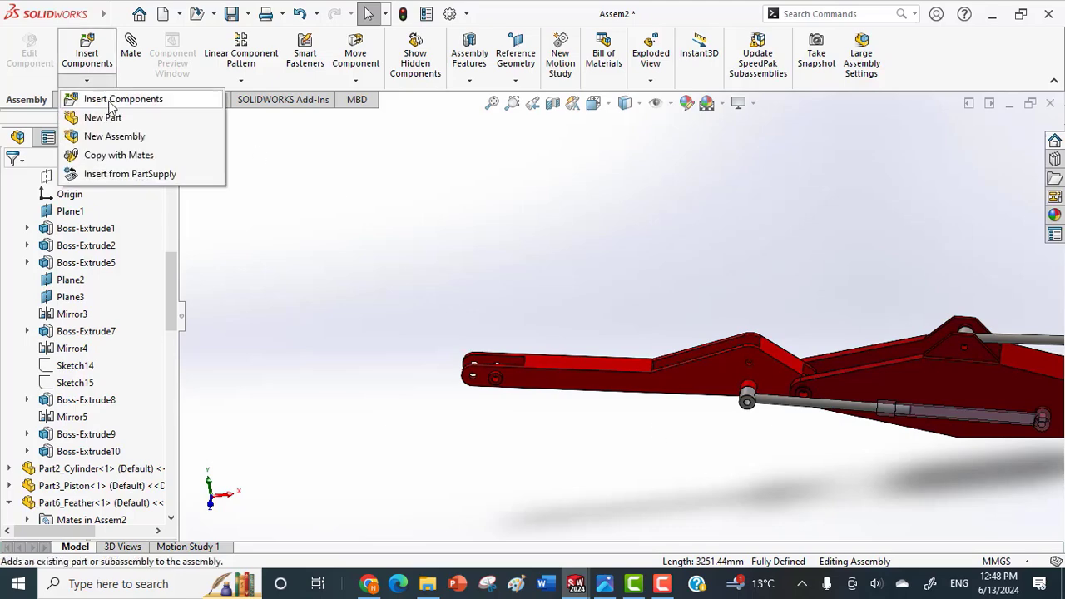
click(100, 98)
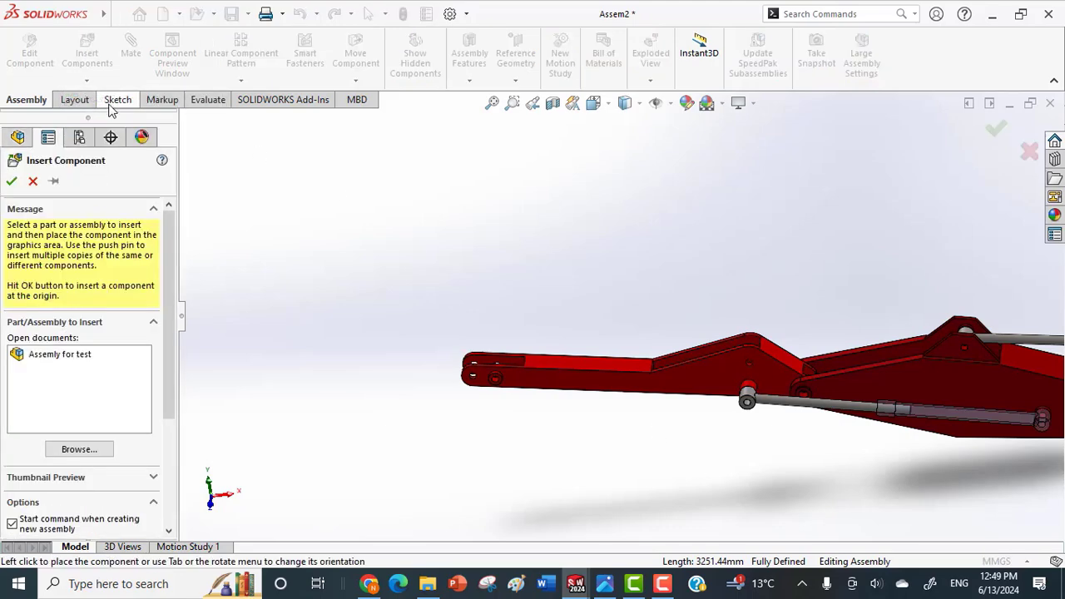
click(80, 449)
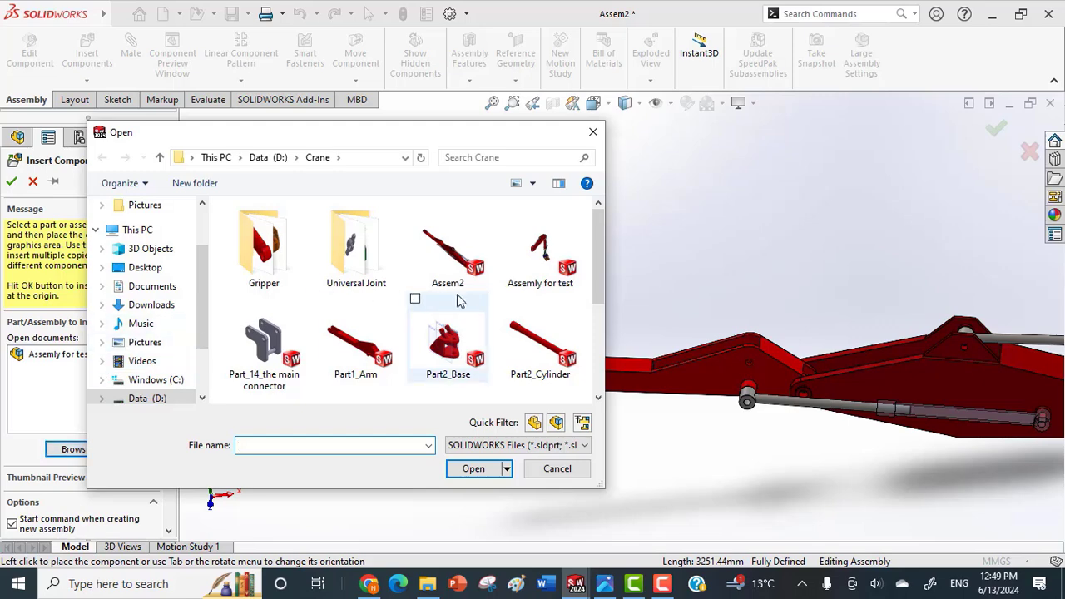
click(514, 307)
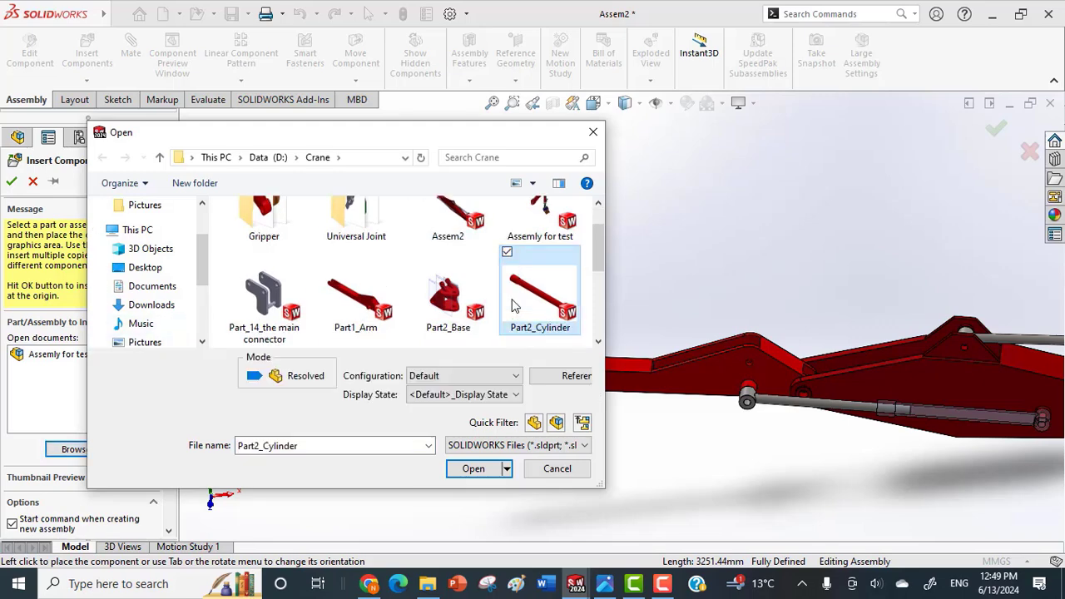
drag(600, 254, 591, 299)
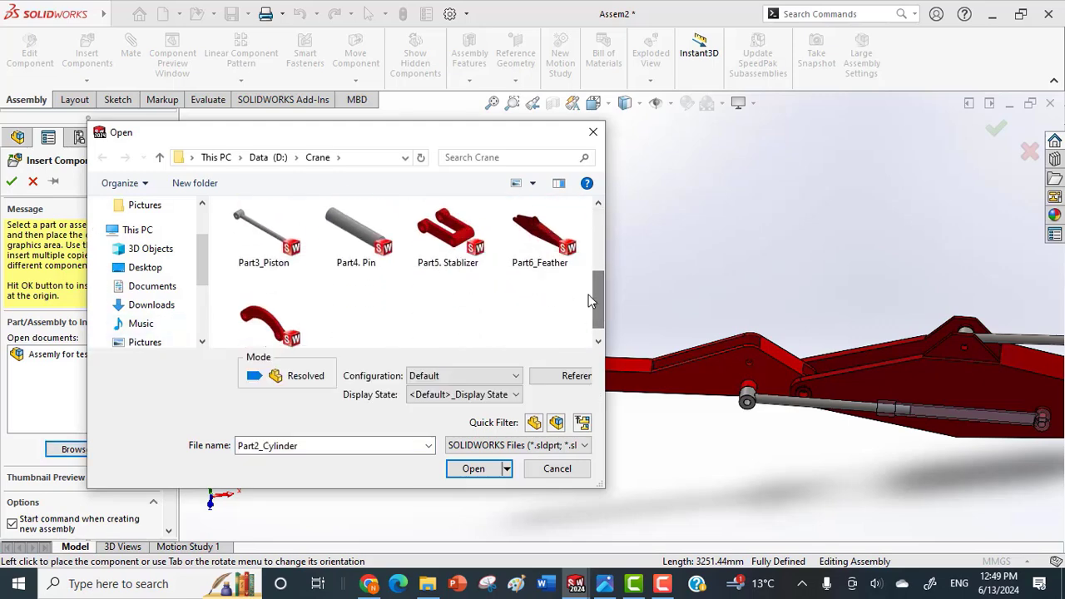
click(474, 470)
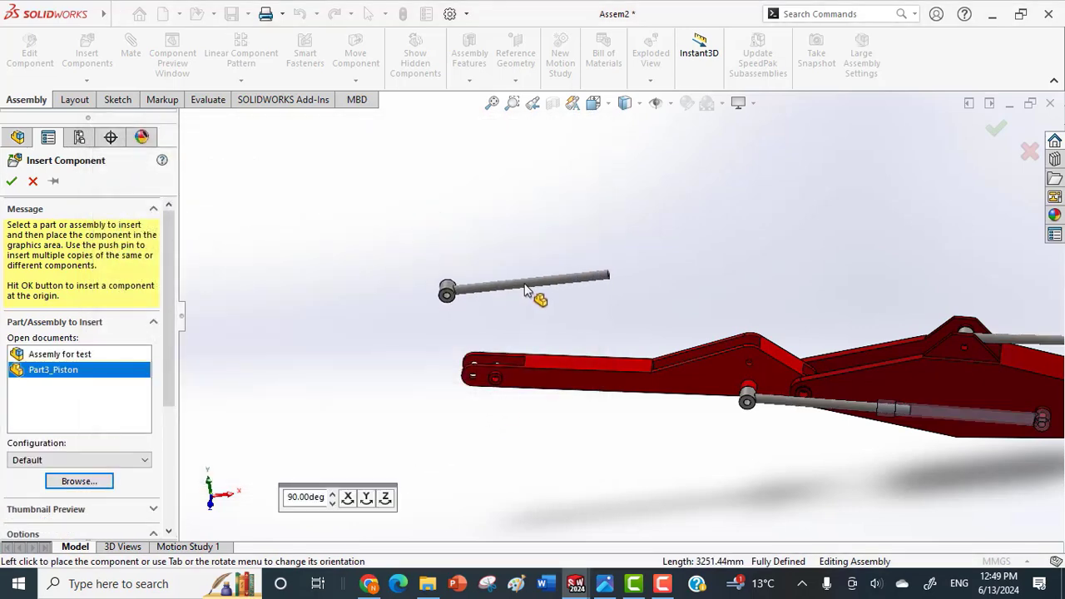
click(526, 290)
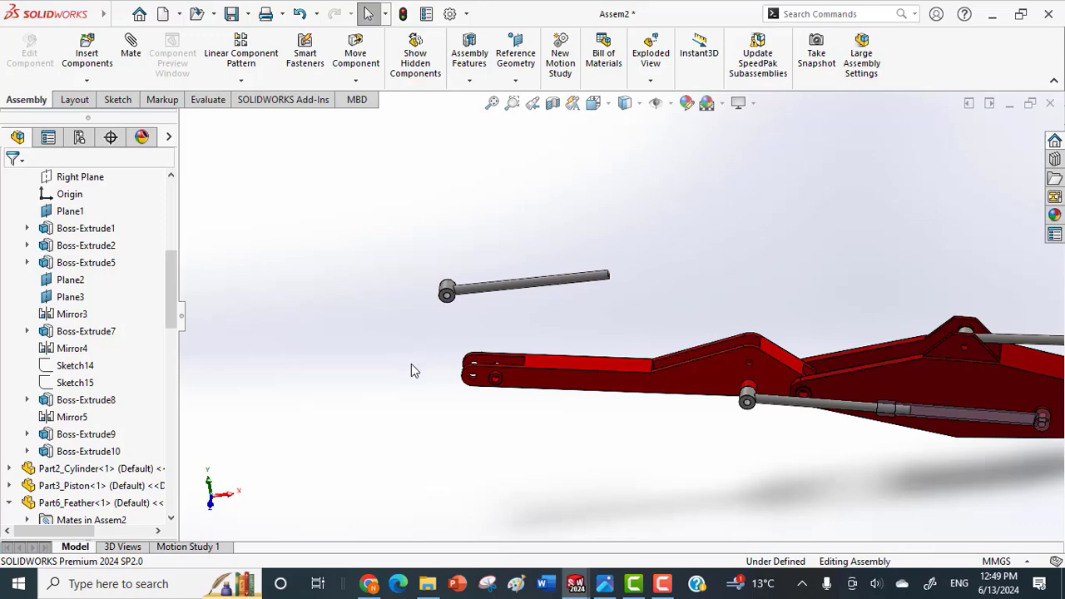
Load Part_14_the main connector, Part2_Cylinder, Part5. Stablizer and Part7_Tension Bar together from the Crane folder for insertion.
click(87, 80)
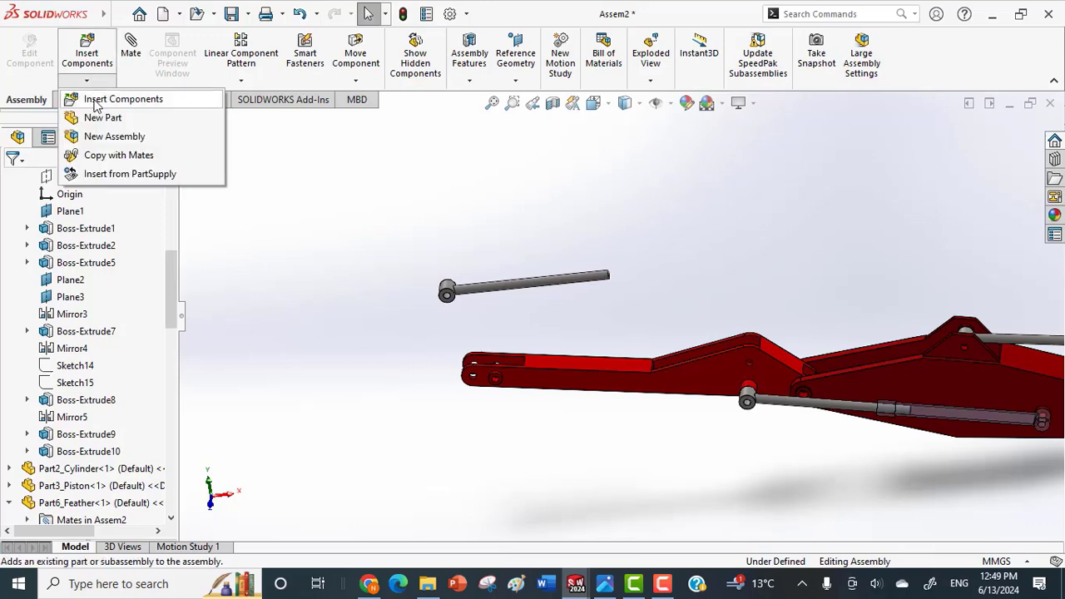
click(95, 99)
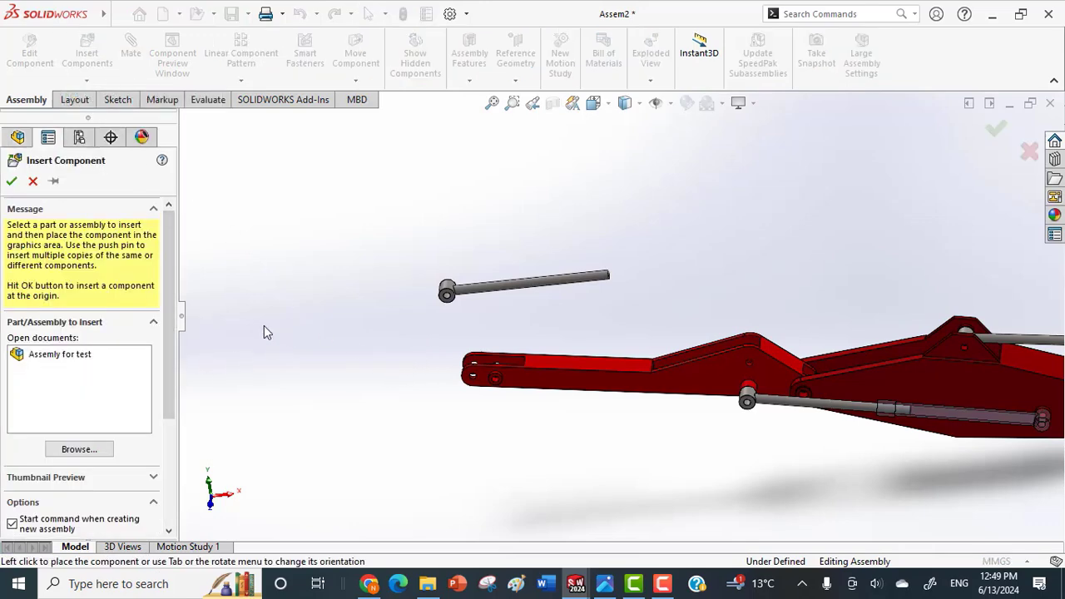
click(79, 449)
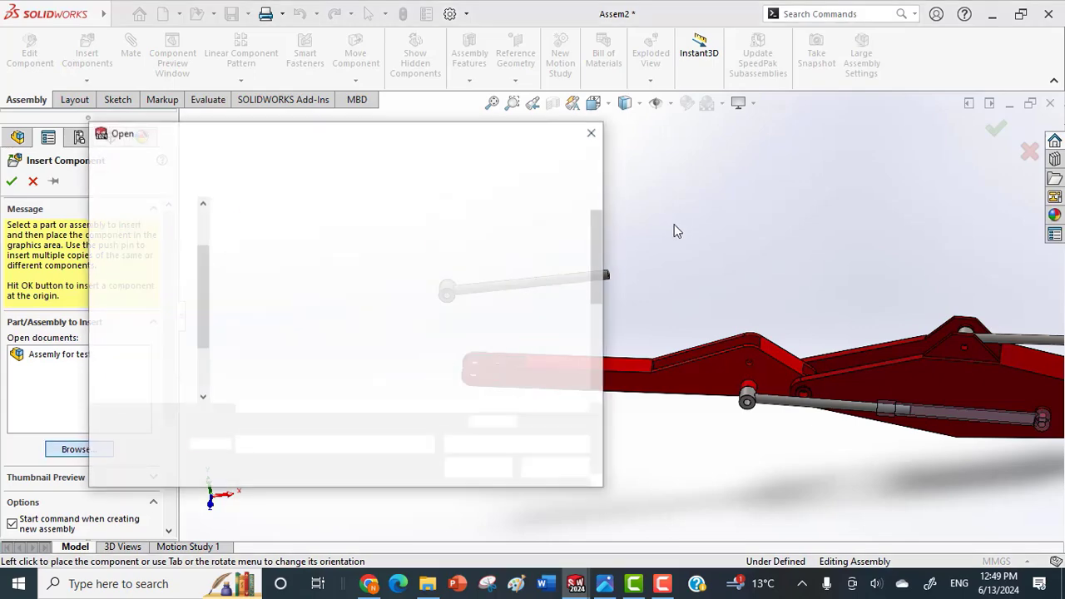
click(511, 305)
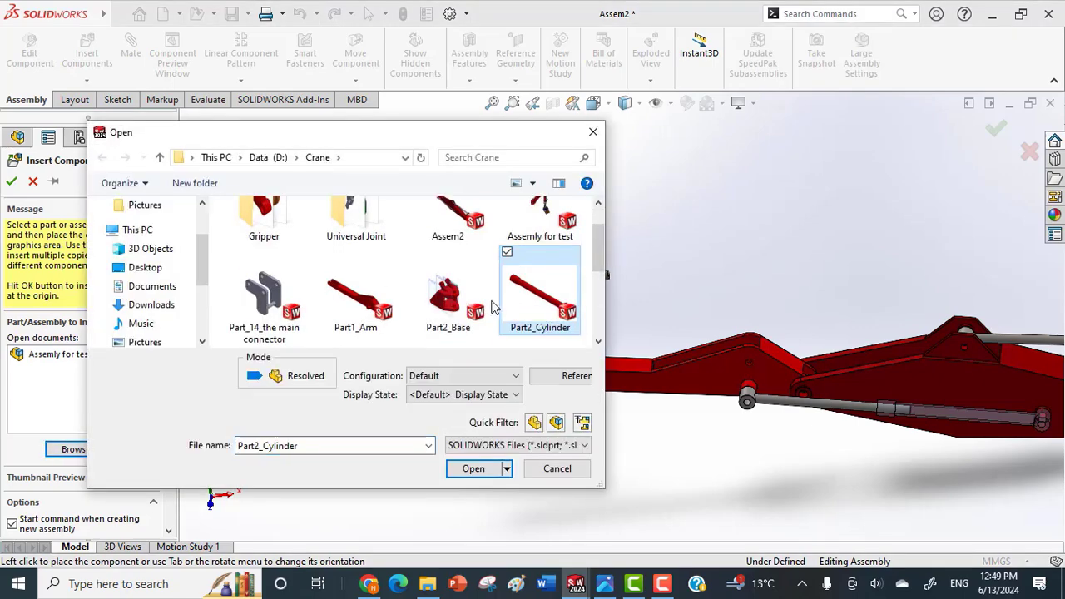
click(231, 252)
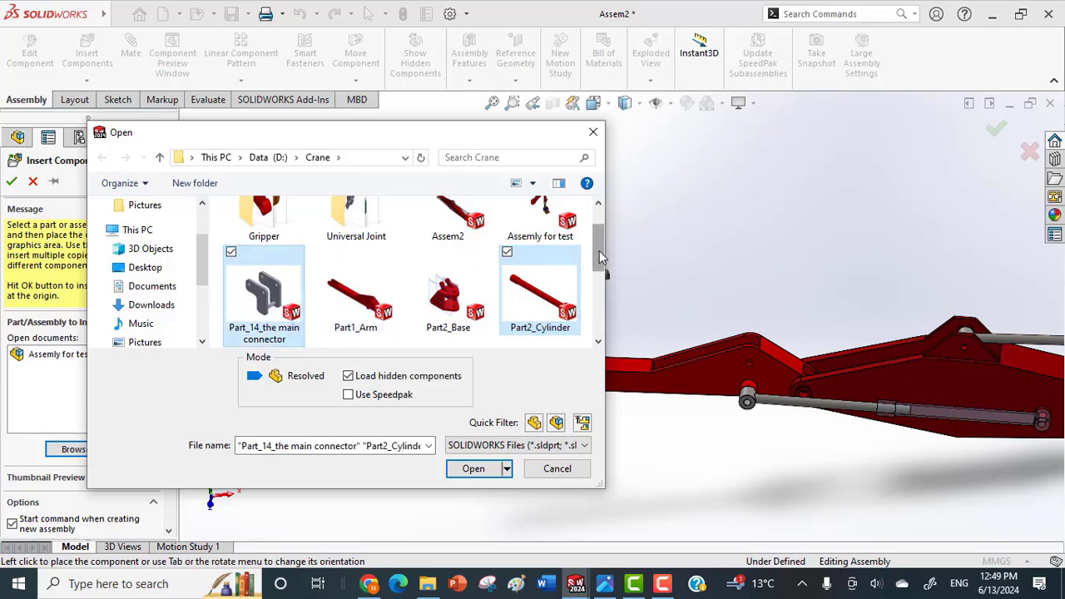
drag(599, 251, 600, 279)
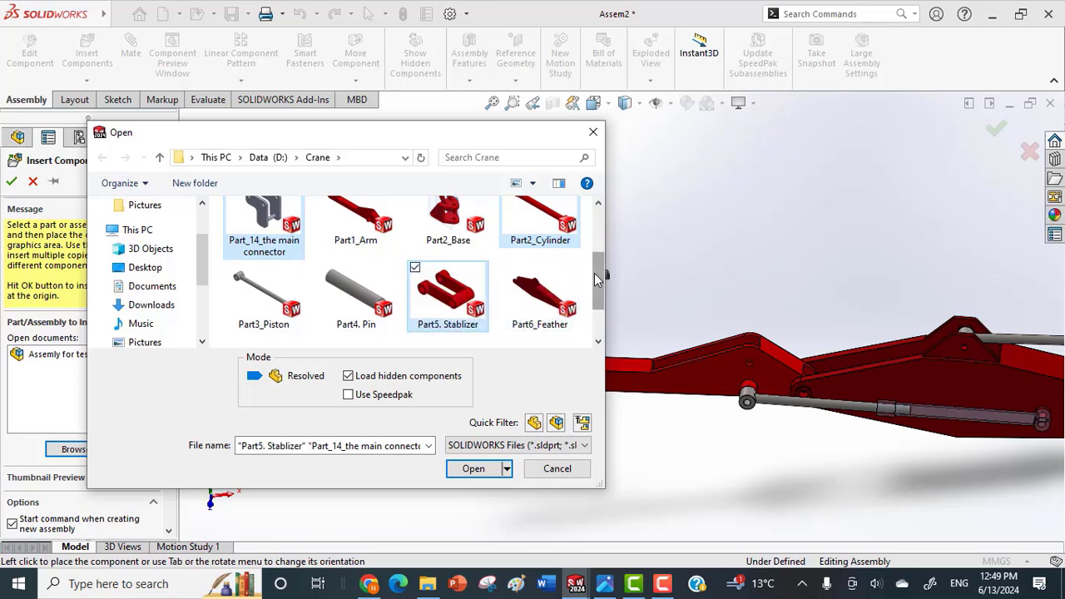
drag(597, 281, 598, 296)
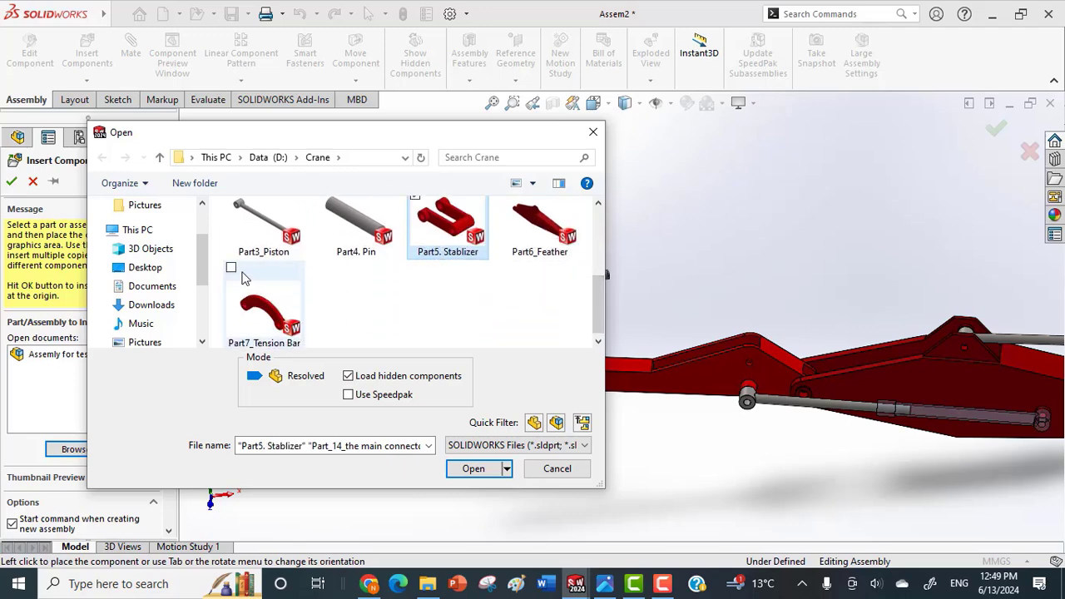
click(232, 268)
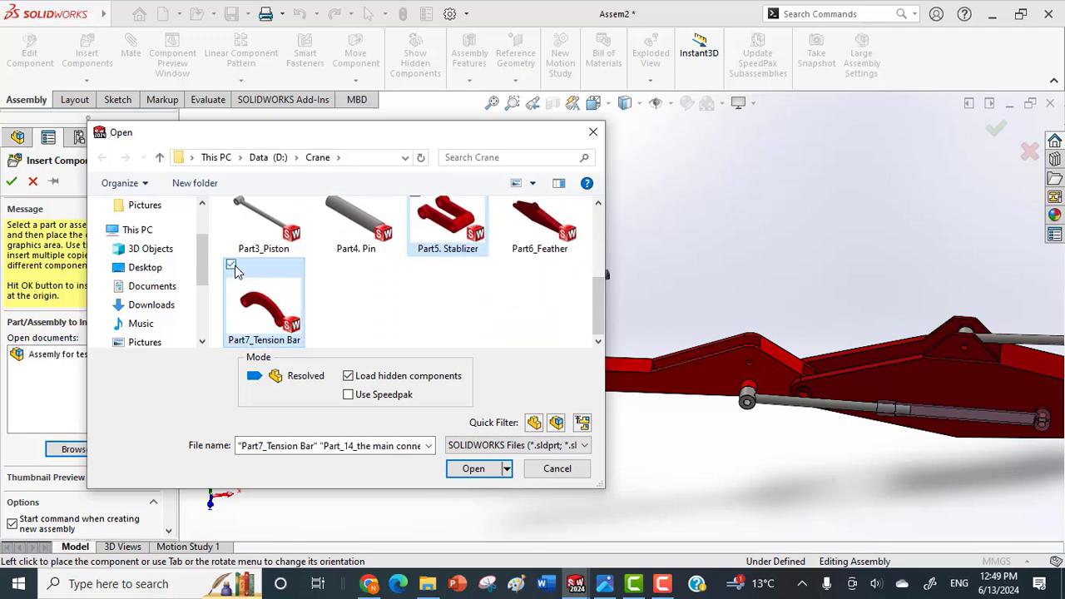
click(474, 468)
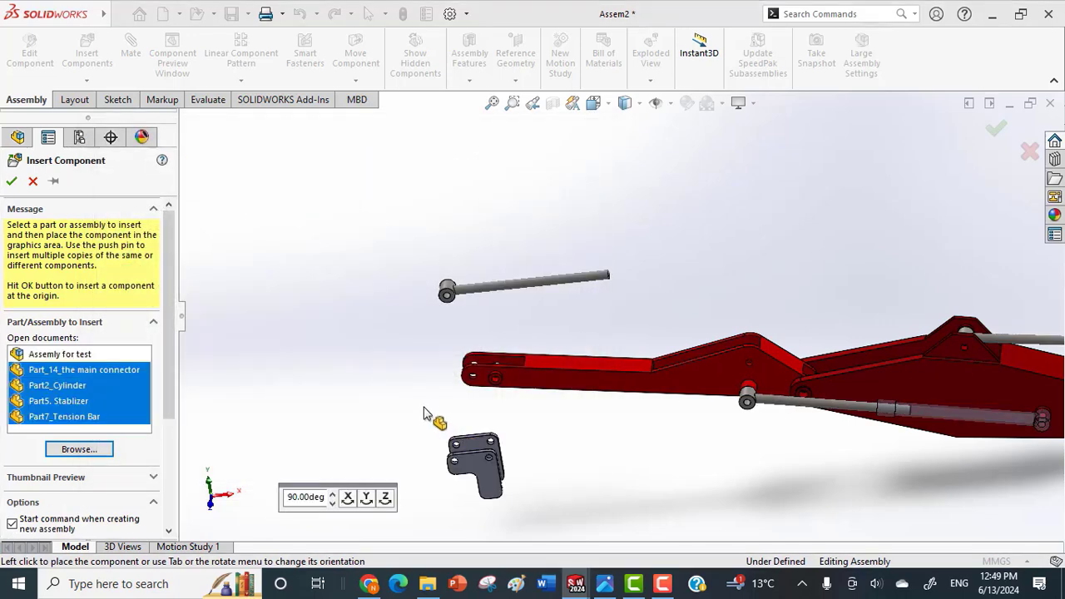
Place the main connector, cylinder, stabilizer and tension bar in the free space below the arm's outer end.
click(386, 475)
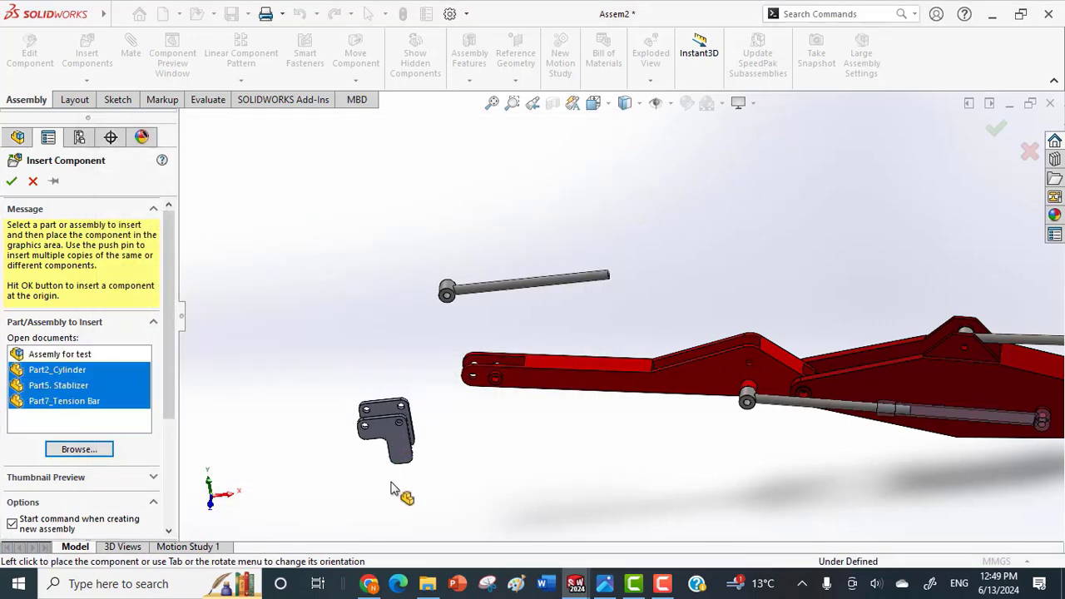
click(483, 492)
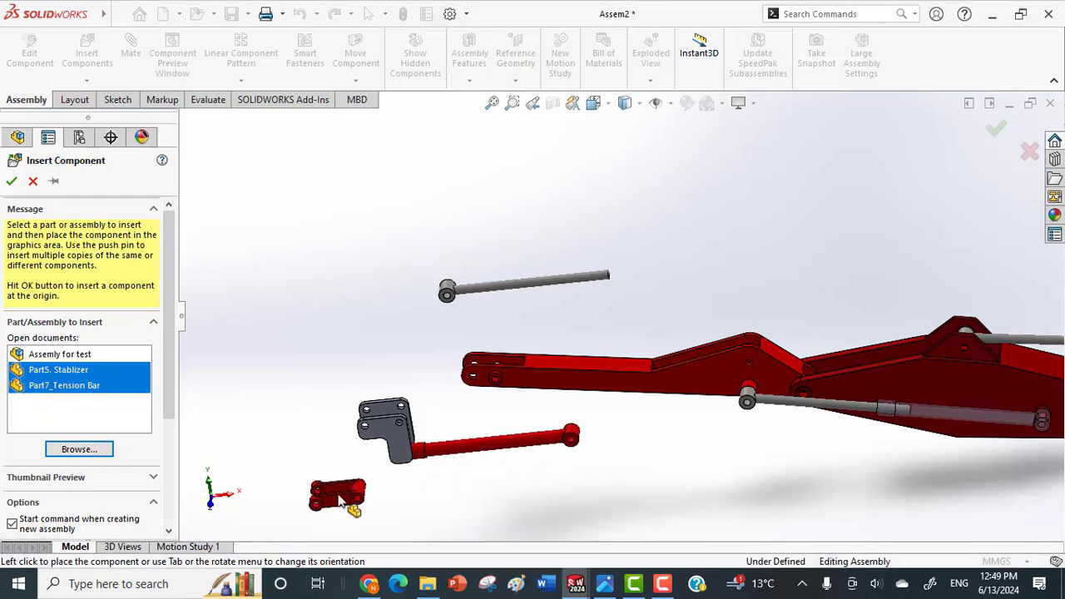
click(339, 498)
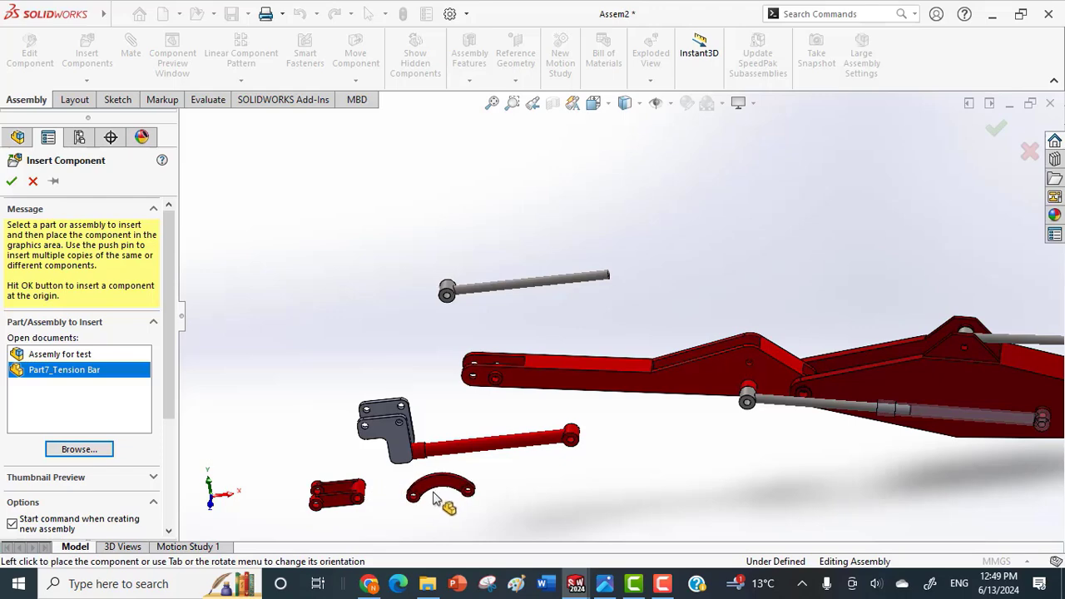
click(432, 498)
Mate the new cylinder's eye hole concentric with the hole in the raised, peaked section of the arm.
scroll(593, 435, down, 5)
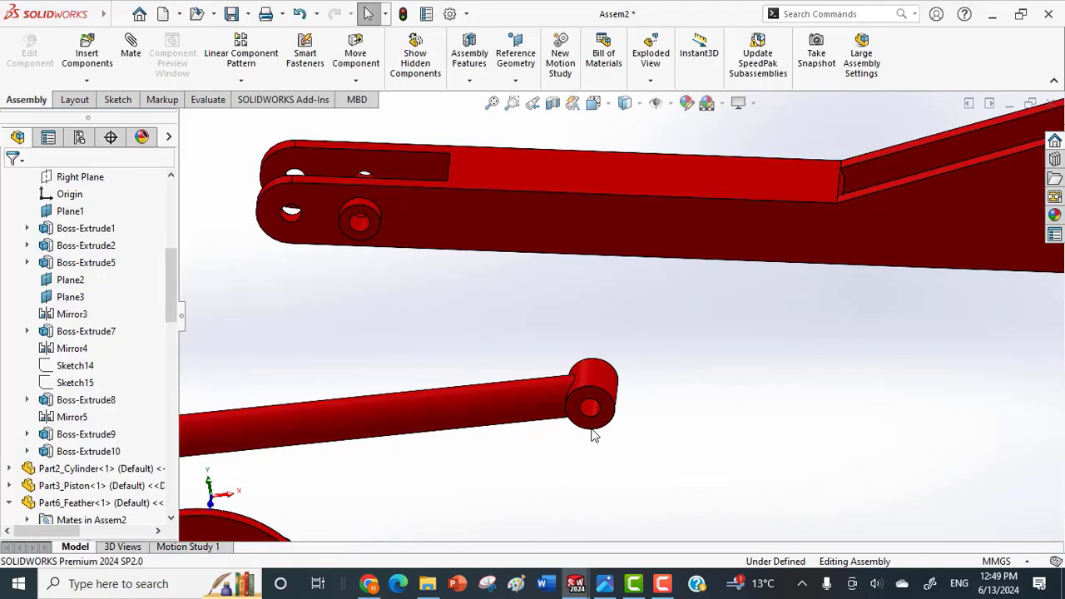
click(593, 414)
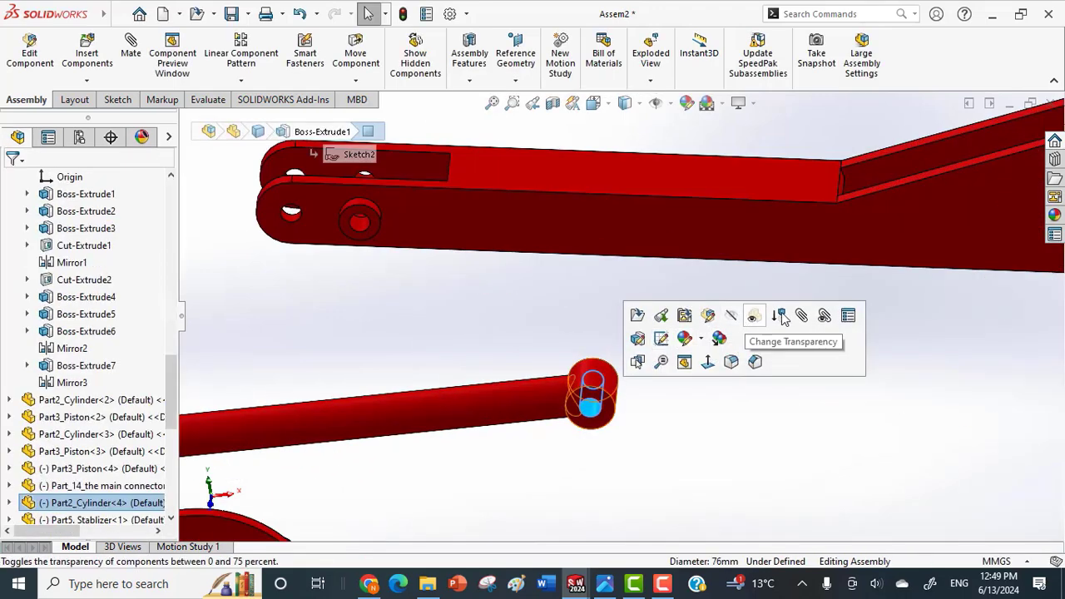
key(m)
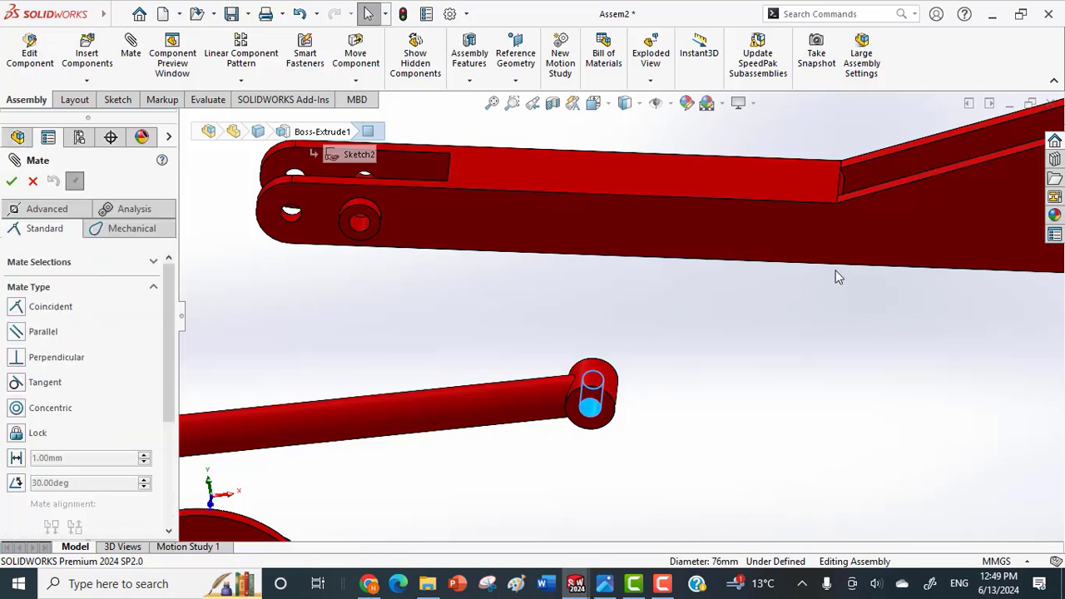
scroll(836, 270, up, 6)
middle_drag(835, 256, 839, 291)
scroll(806, 241, down, 8)
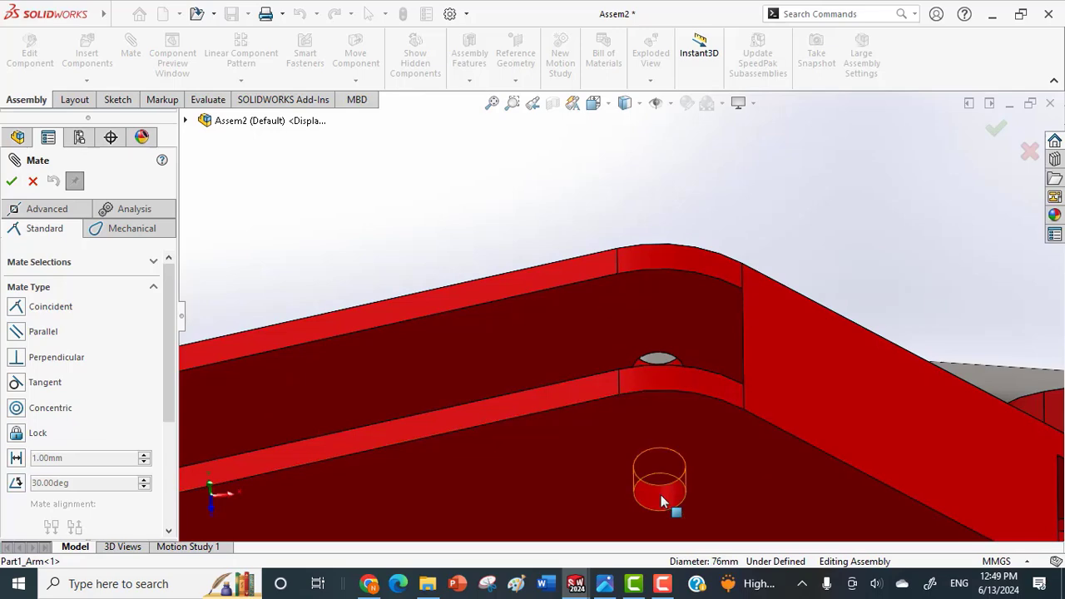
click(665, 498)
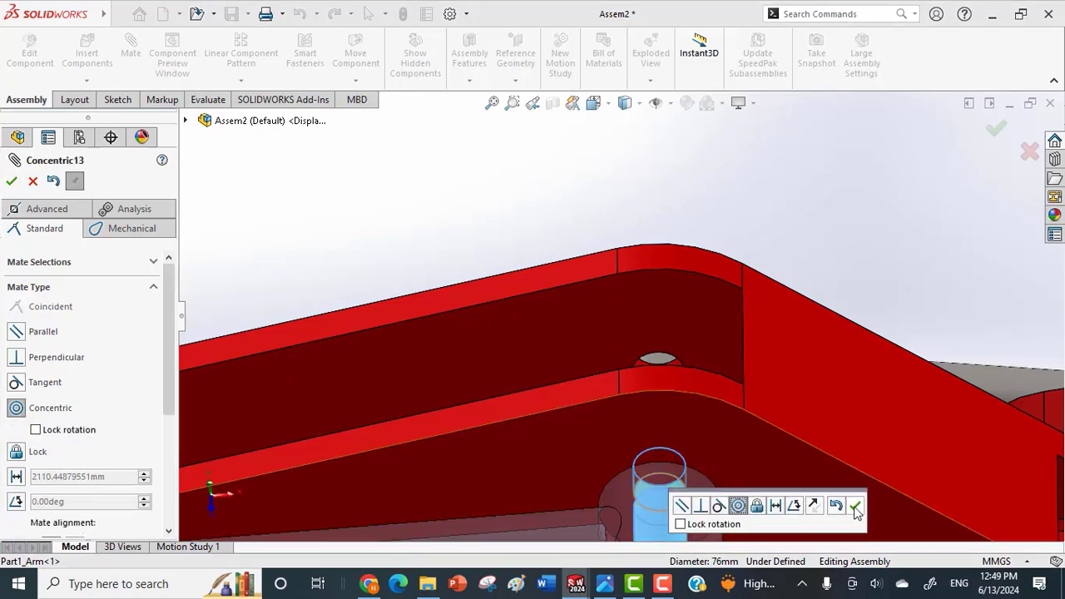
click(856, 506)
Make the end face of the new cylinder's eye coincident with the inner side face of the arm.
scroll(747, 488, up, 4)
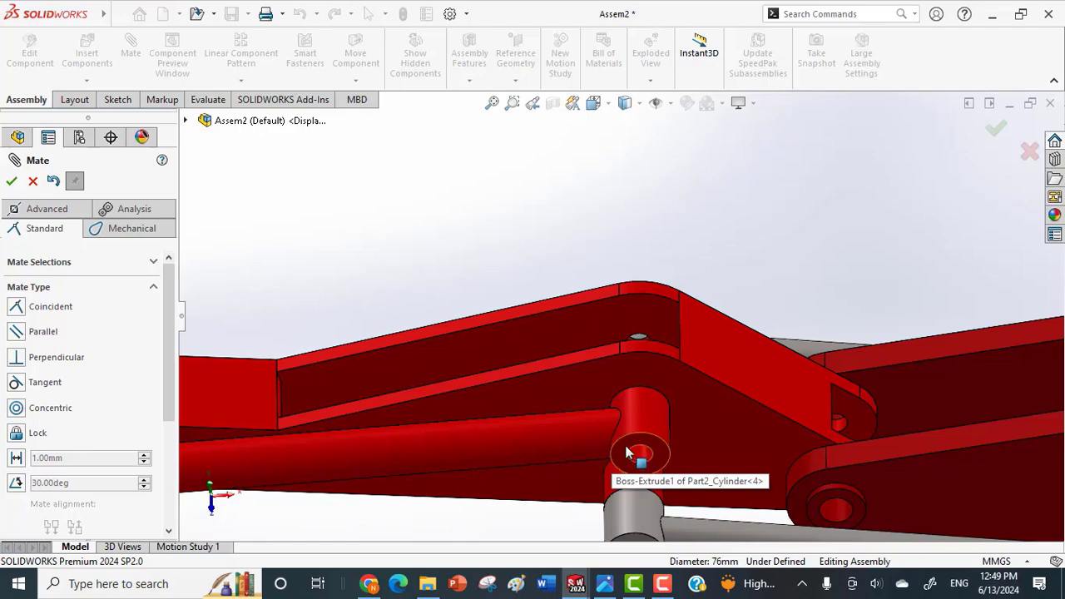
click(630, 453)
middle_drag(633, 453, 692, 520)
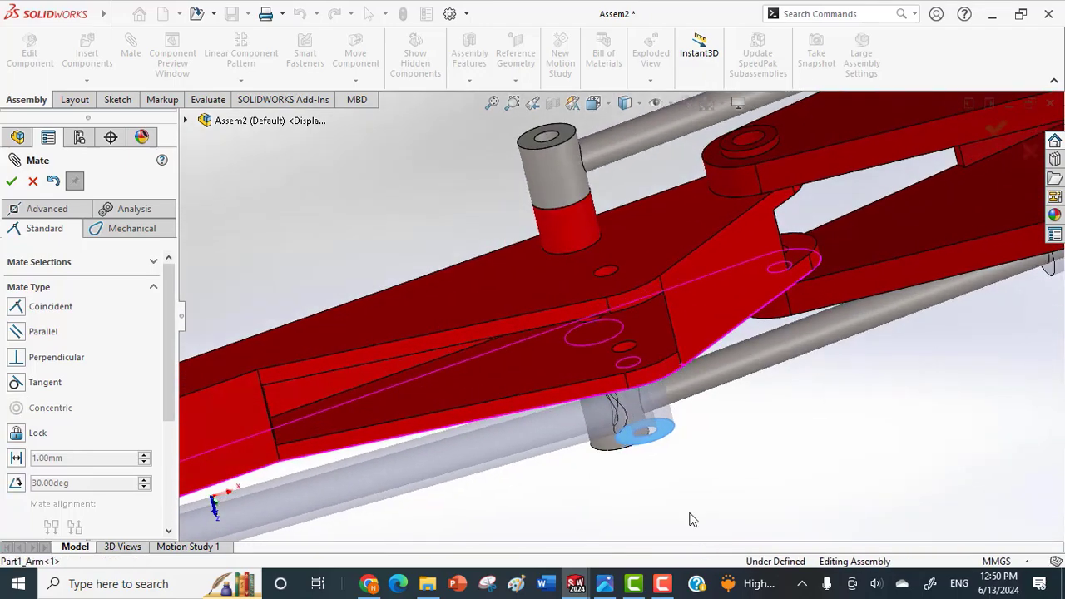
click(597, 353)
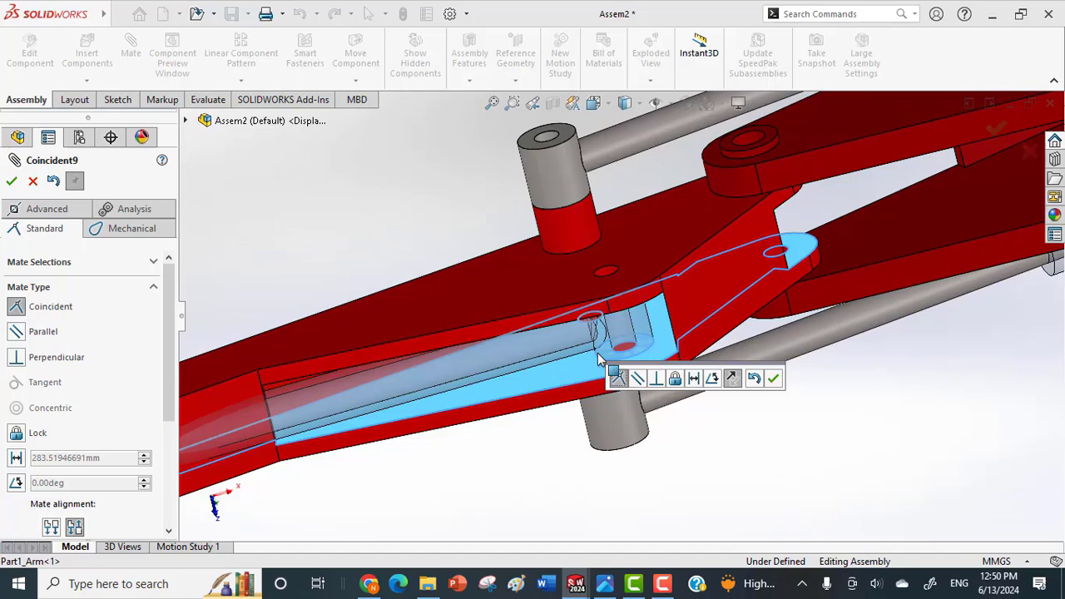
click(774, 380)
Mate the loose piston's rod concentric with the bore of the new cylinder on the arm.
middle_drag(725, 405, 378, 280)
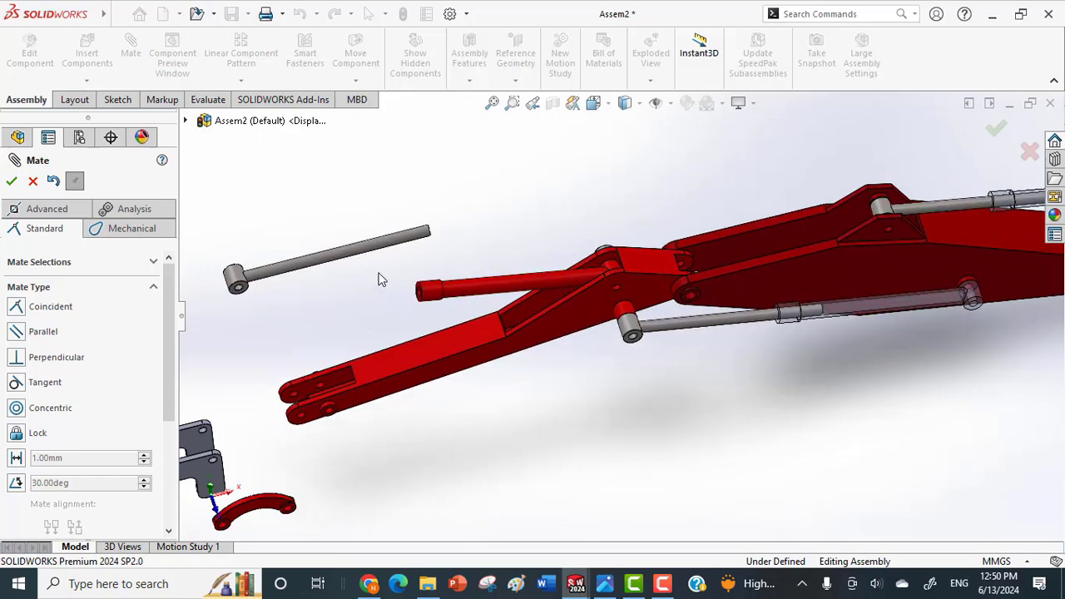
click(353, 261)
scroll(412, 291, down, 5)
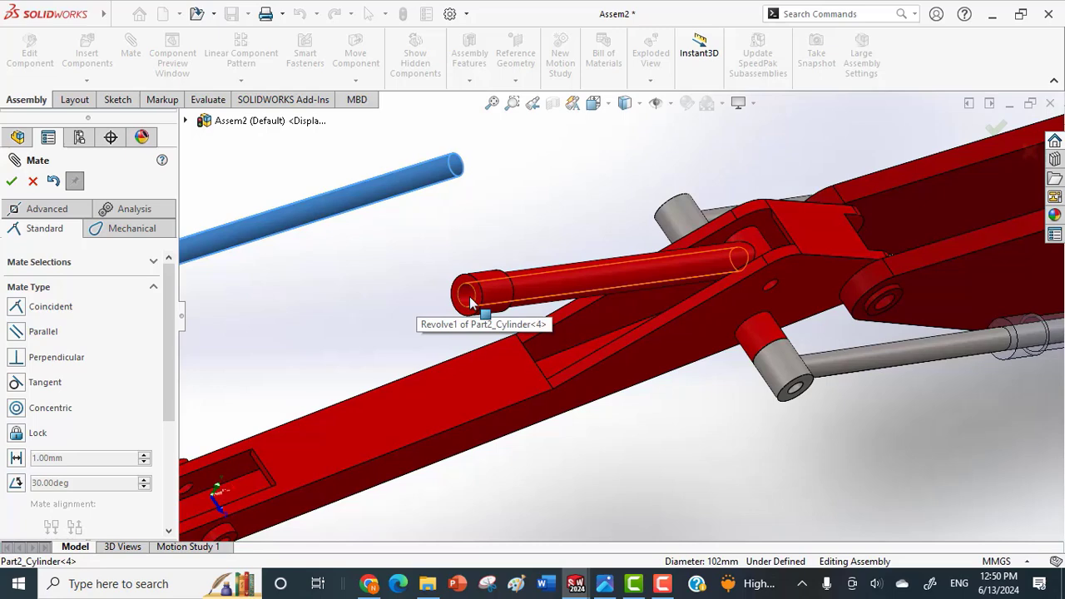
click(471, 303)
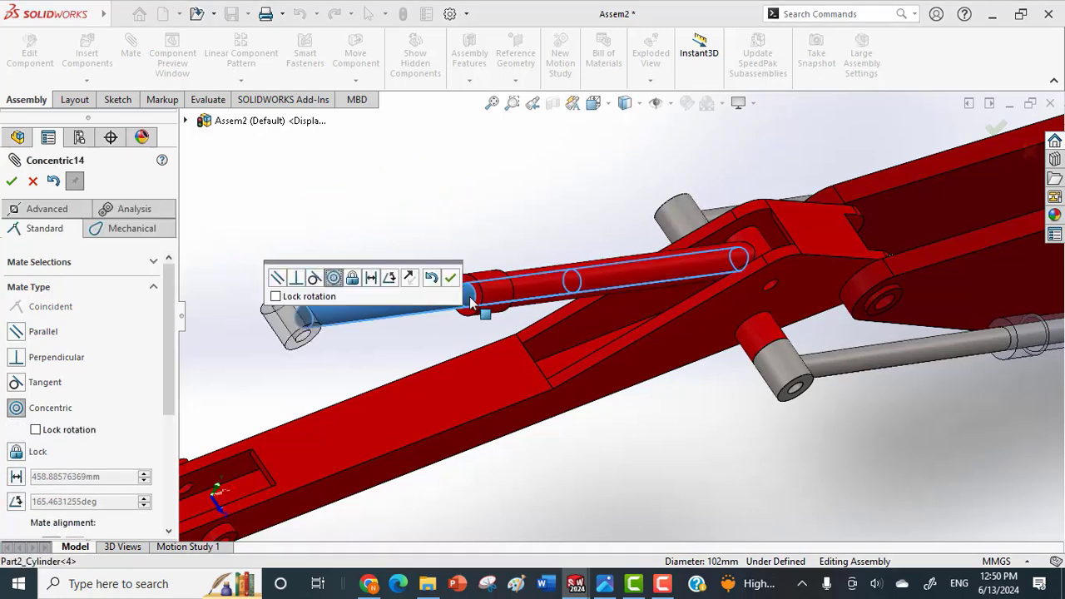
click(452, 280)
Mate the hole in the tension bar's end concentric with the hole in the side boss near the arm's outer end.
scroll(426, 381, up, 5)
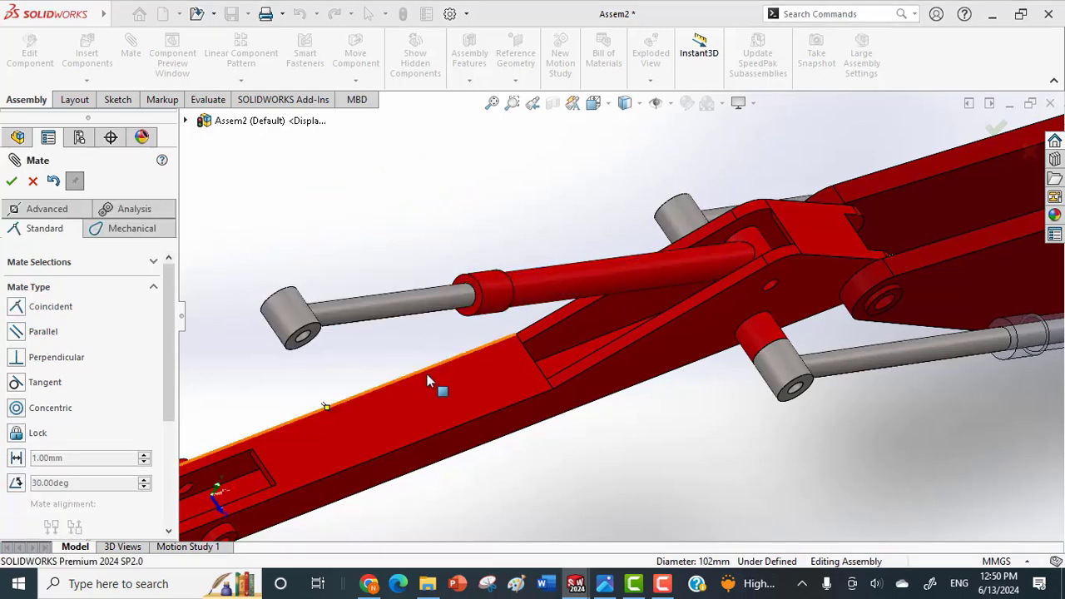
scroll(385, 499, down, 5)
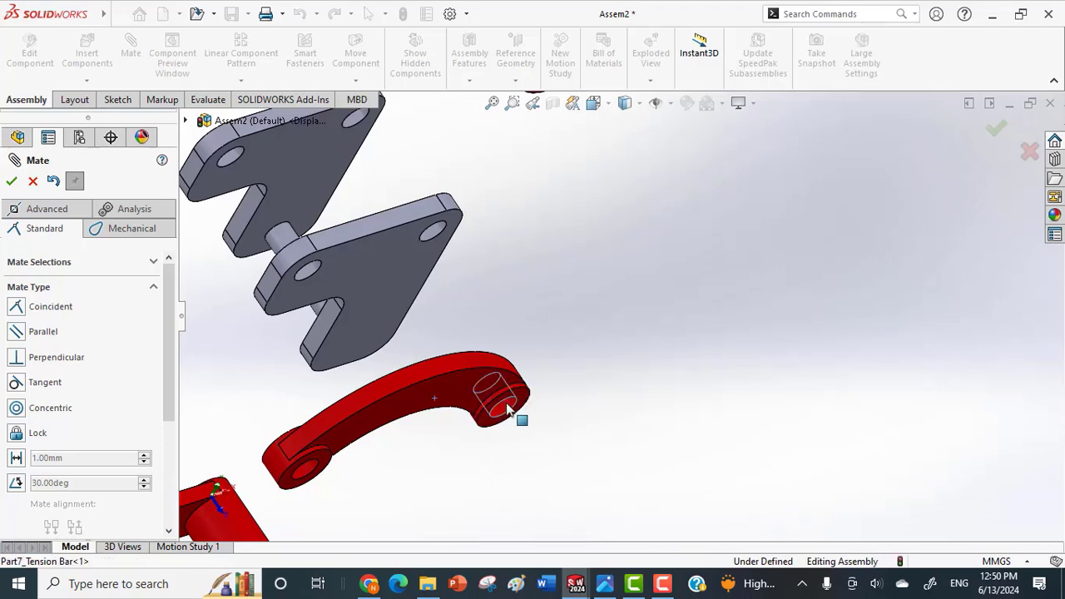
click(512, 415)
scroll(623, 291, up, 5)
scroll(660, 214, down, 6)
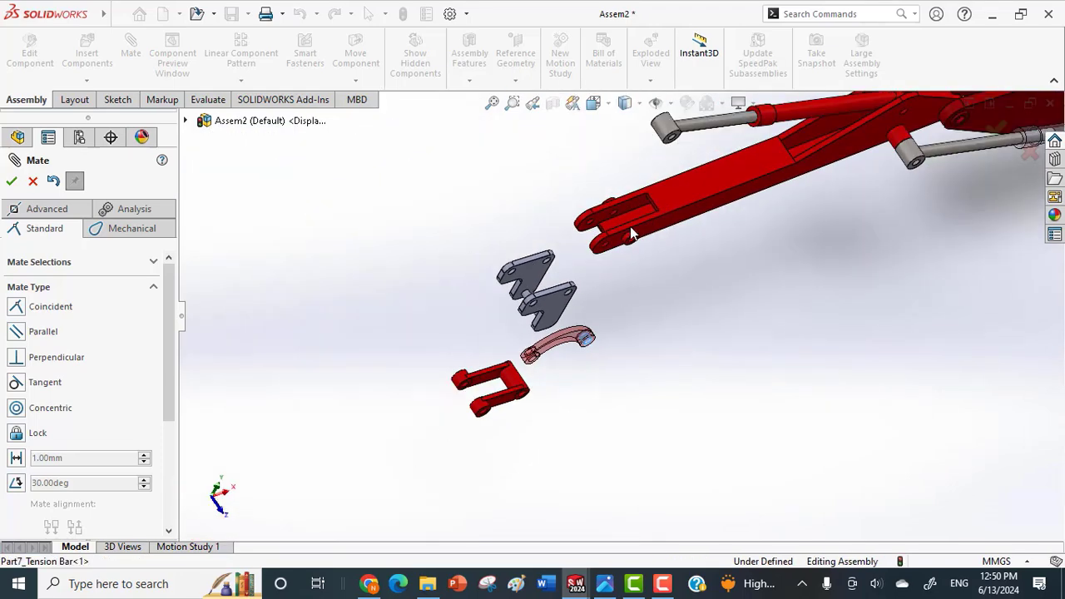
click(637, 279)
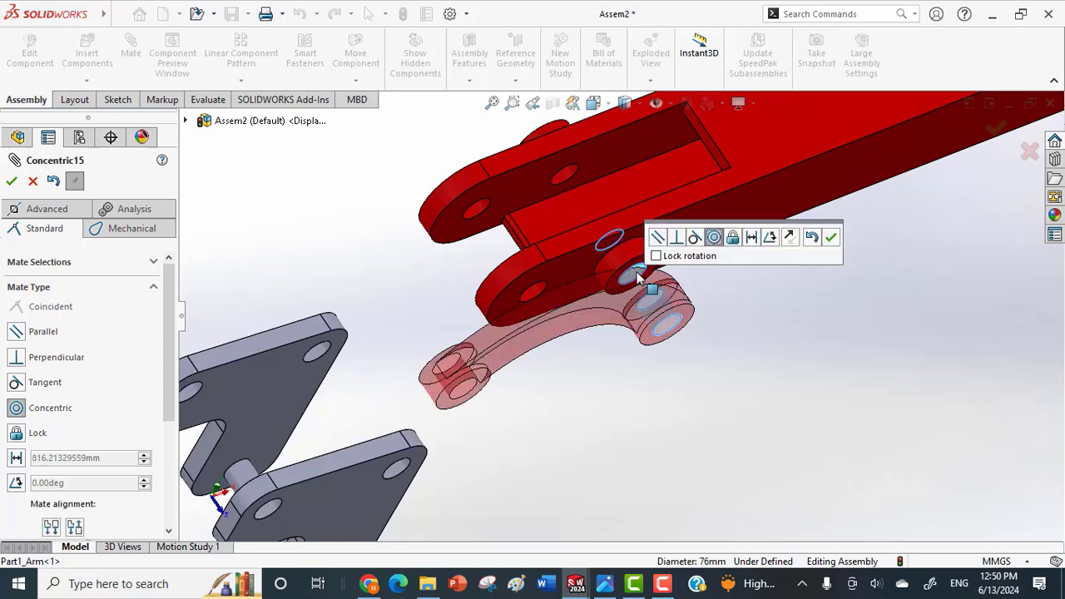
click(829, 240)
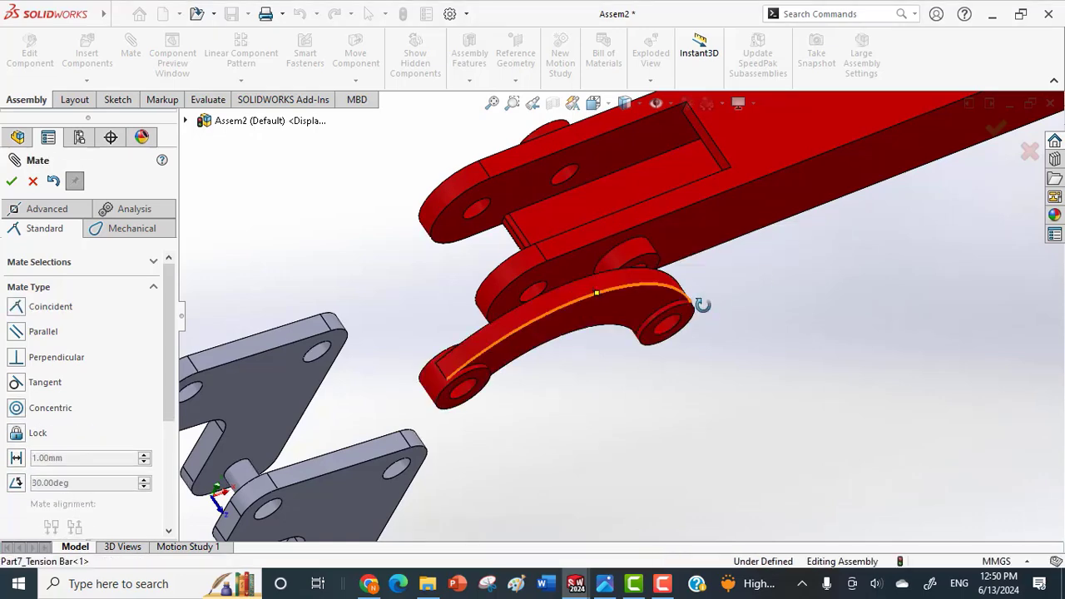
Make the inner end face of the tension bar coincident with the face of the arm's side boss and finish mating.
middle_drag(702, 305, 683, 271)
click(663, 283)
scroll(712, 278, down, 4)
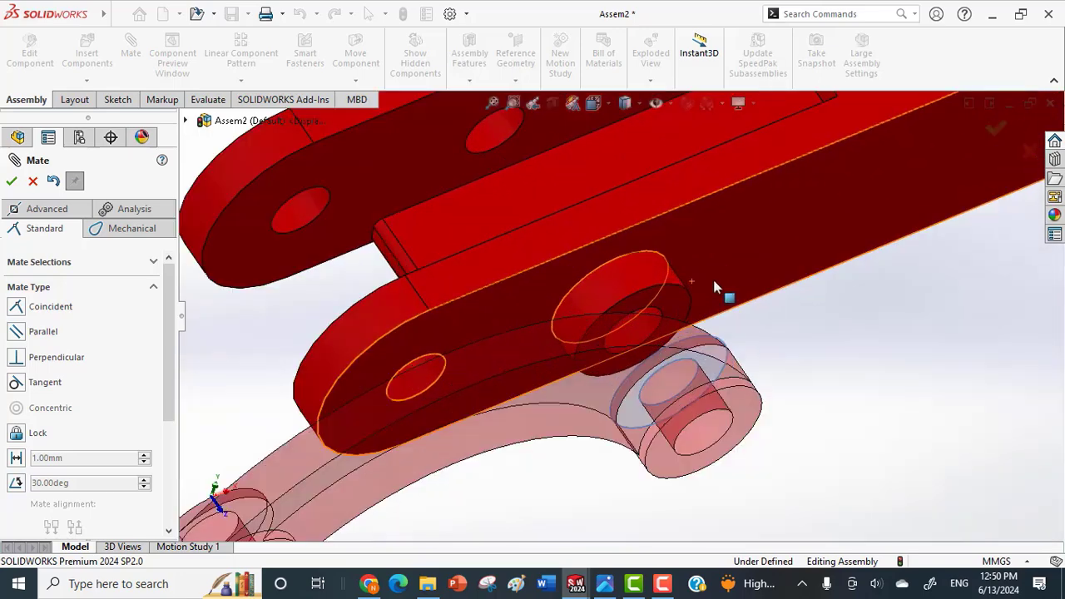
click(663, 298)
click(840, 261)
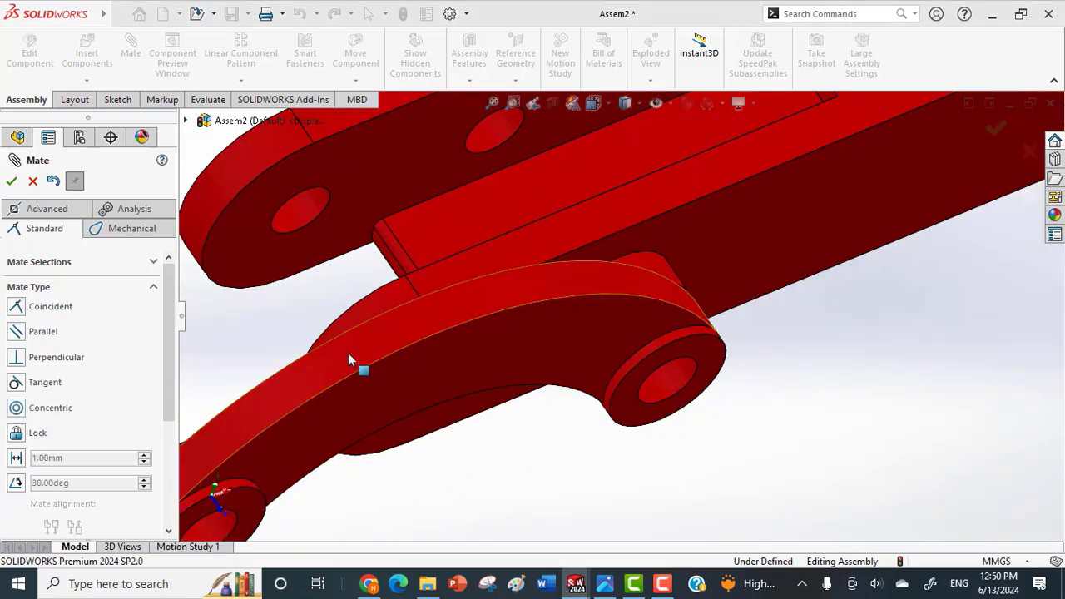
click(300, 397)
scroll(398, 336, down, 3)
scroll(408, 341, up, 6)
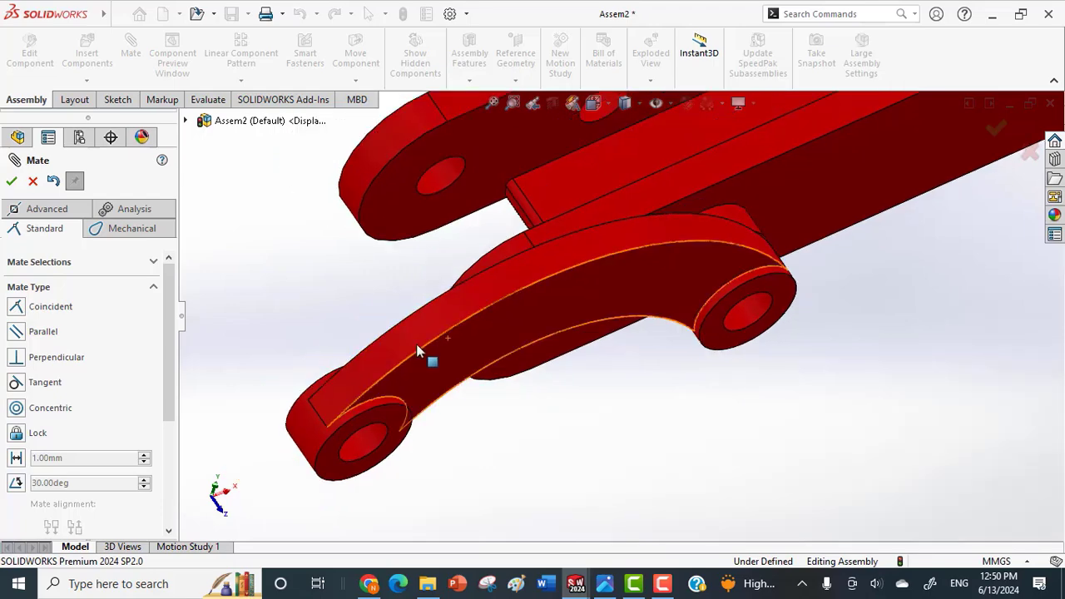
scroll(431, 367, up, 4)
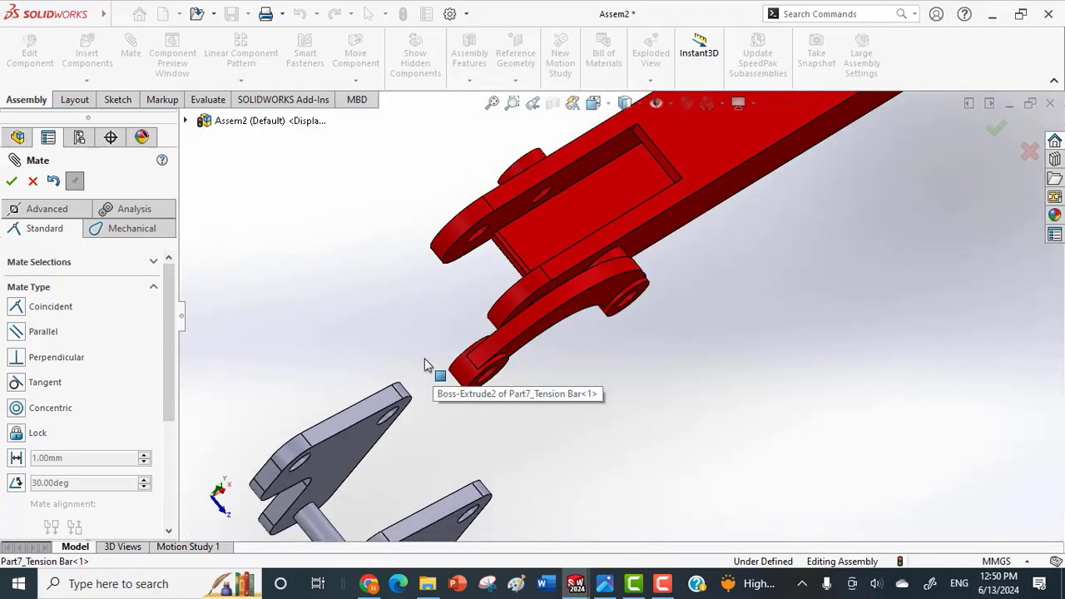
scroll(623, 441, up, 4)
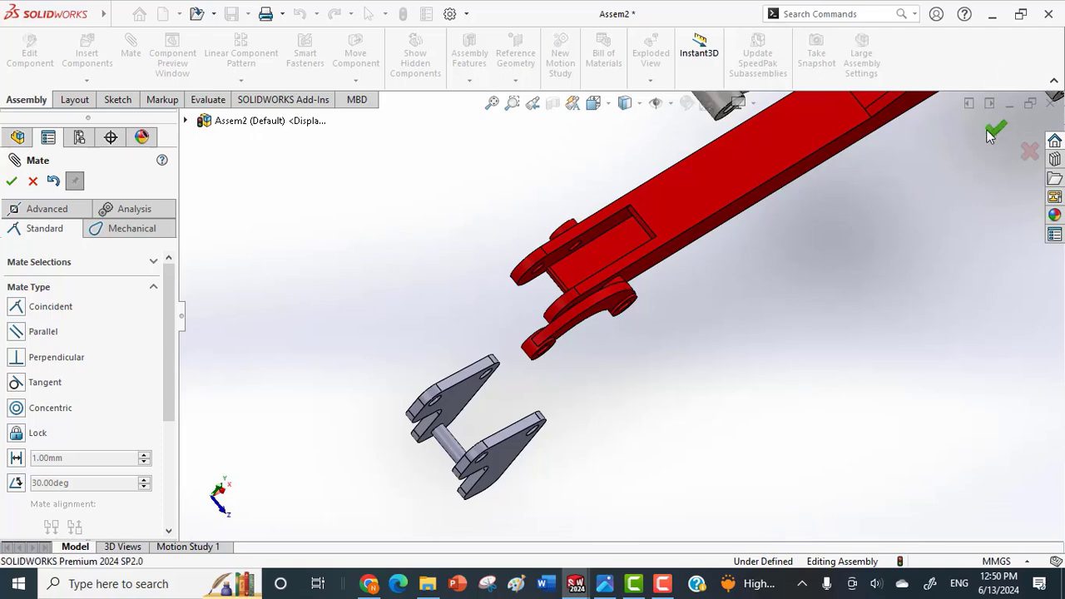
click(991, 133)
Fix the arm in place so that it cannot move with the linkage parts.
scroll(650, 242, up, 3)
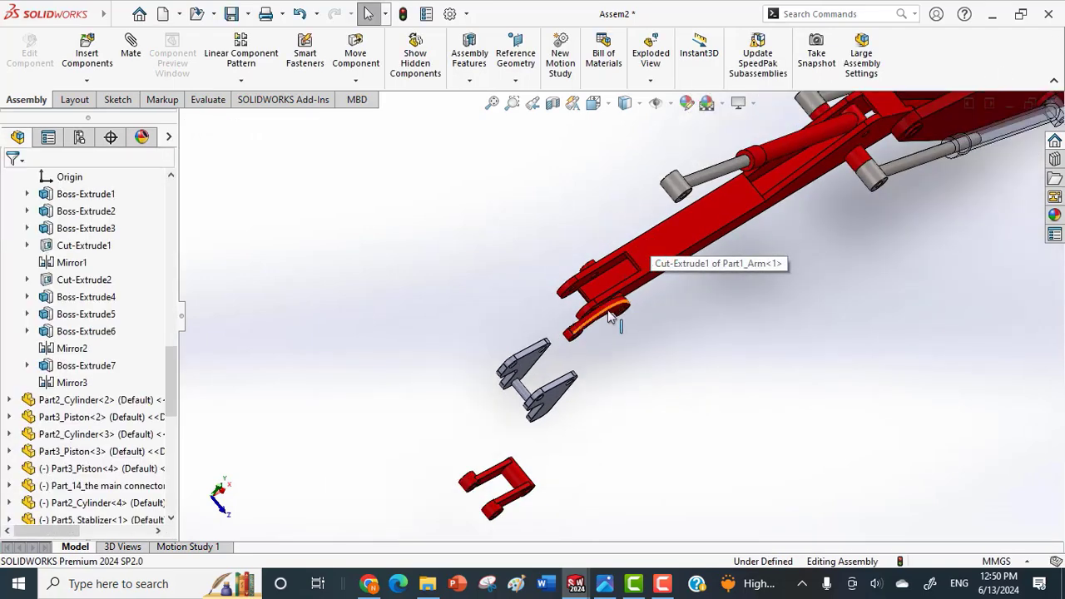
drag(612, 316, 587, 277)
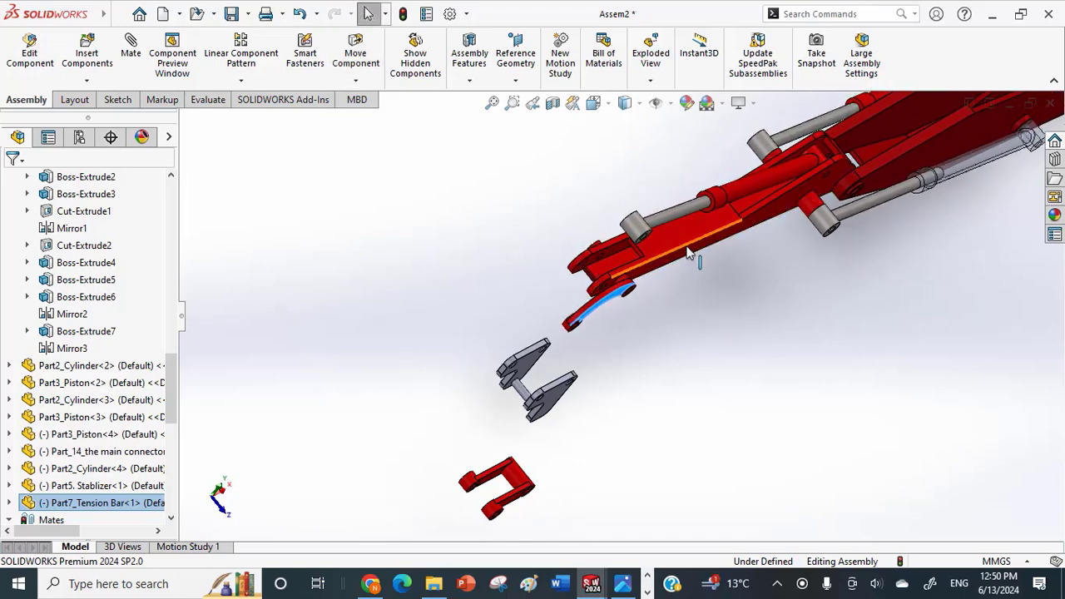
middle_drag(689, 254, 658, 255)
right_click(670, 263)
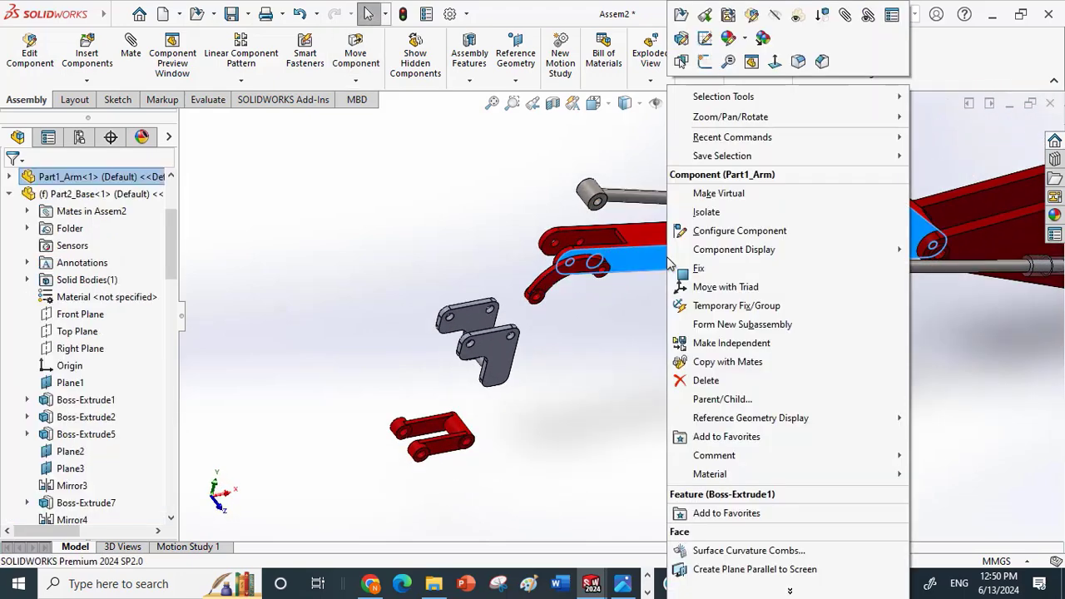
click(699, 270)
Swing the tension bar upward about the arm's side boss until its free end sits near the piston's eye.
click(548, 287)
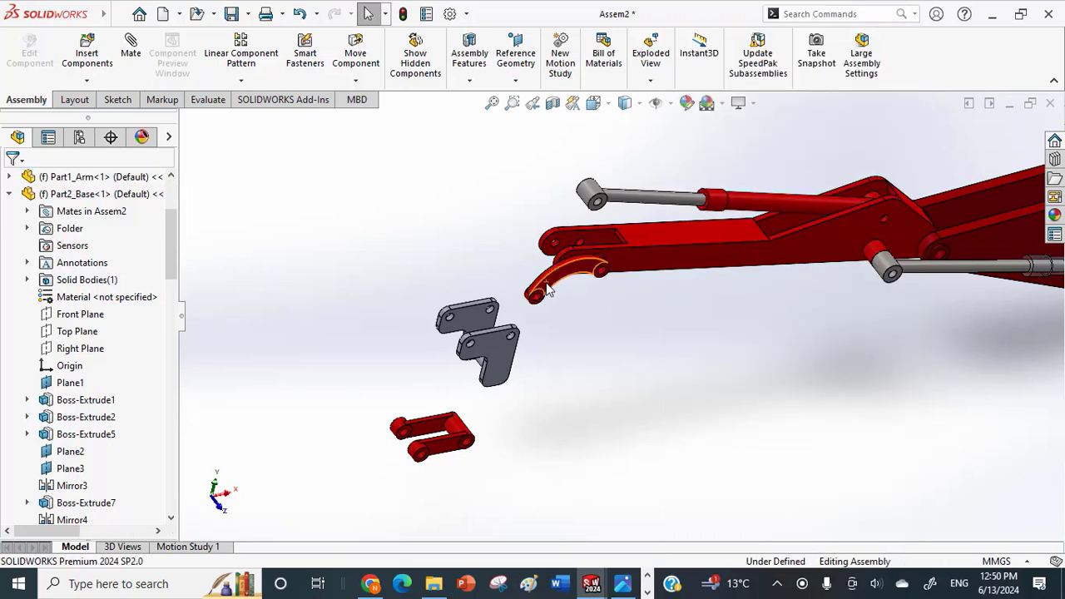
drag(605, 218, 617, 218)
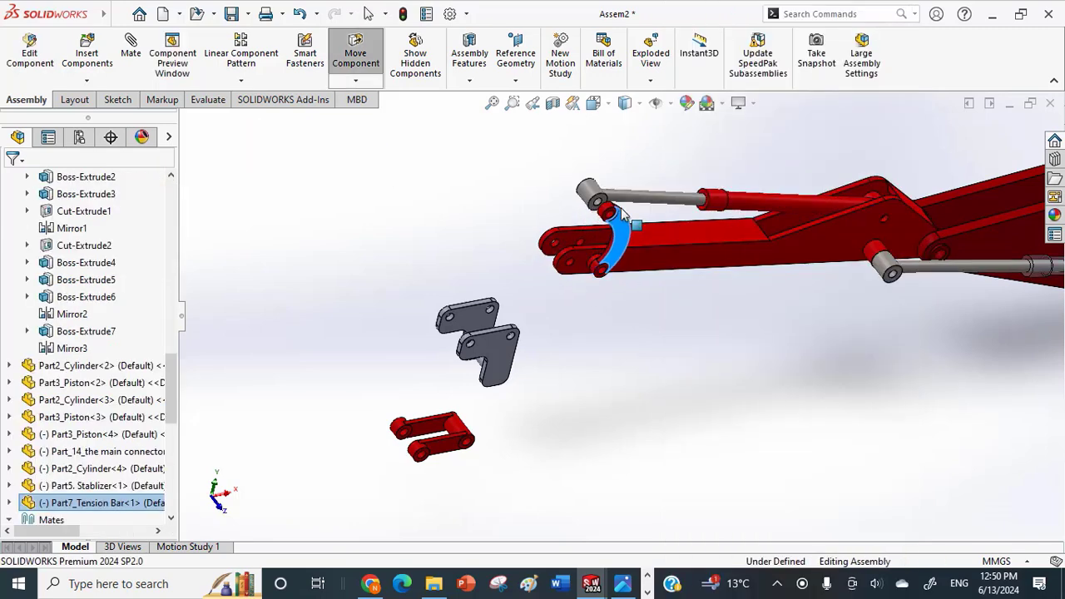
middle_drag(610, 201, 544, 342)
Move the stabilizer to the free space above the arm's outer end and turn it so its two prongs point upward.
click(479, 456)
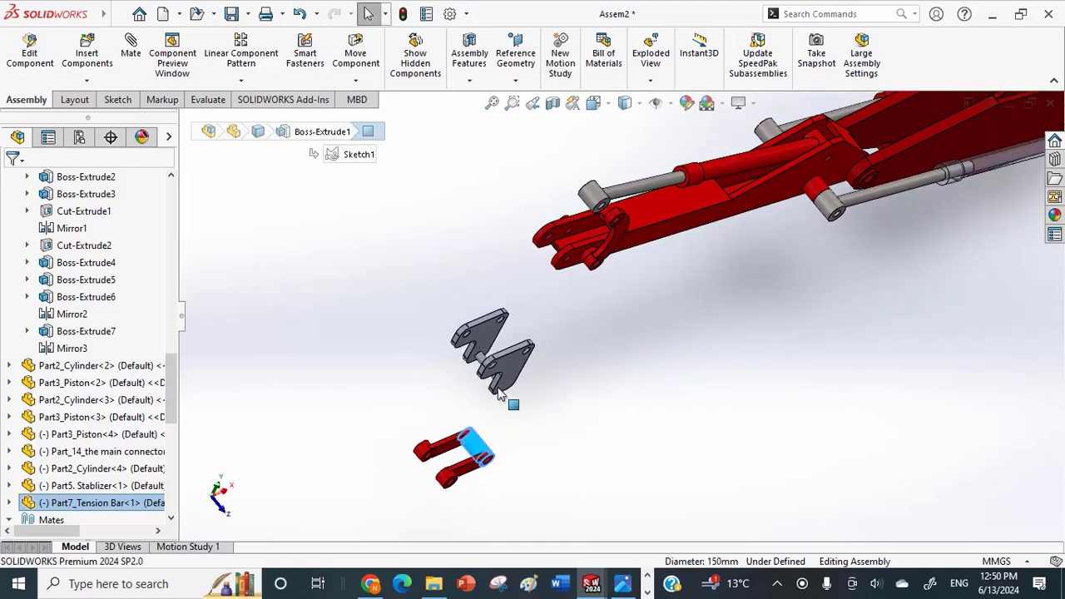
drag(483, 445, 514, 162)
scroll(513, 165, down, 1)
right_drag(520, 215, 559, 171)
right_drag(534, 222, 532, 219)
scroll(524, 207, down, 6)
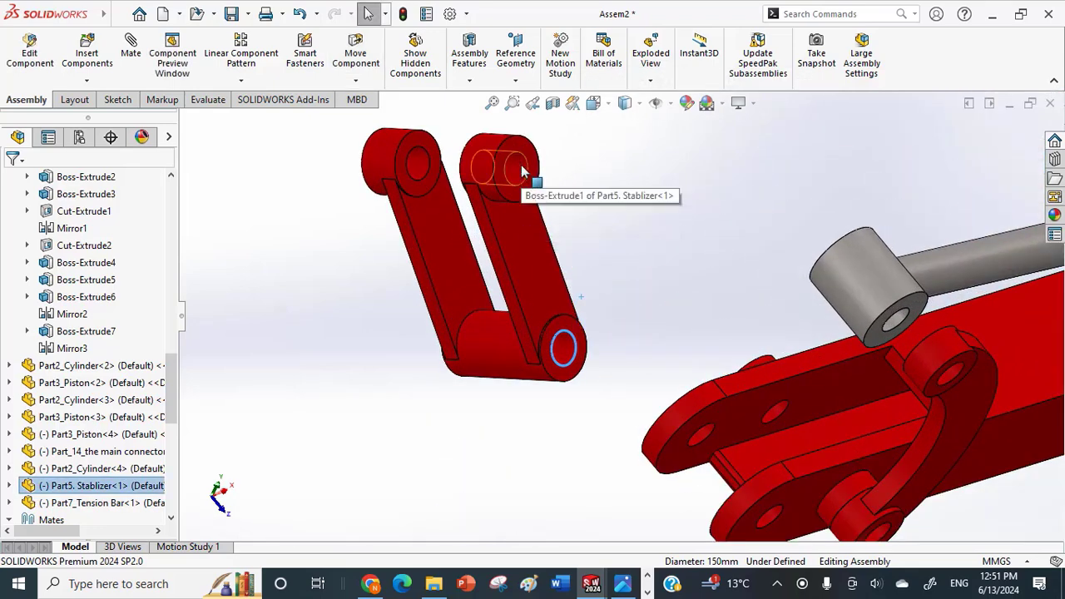
Mate the hole in one of the stabilizer's prongs concentric with the hole in the tension bar's raised end.
click(523, 172)
scroll(634, 253, up, 3)
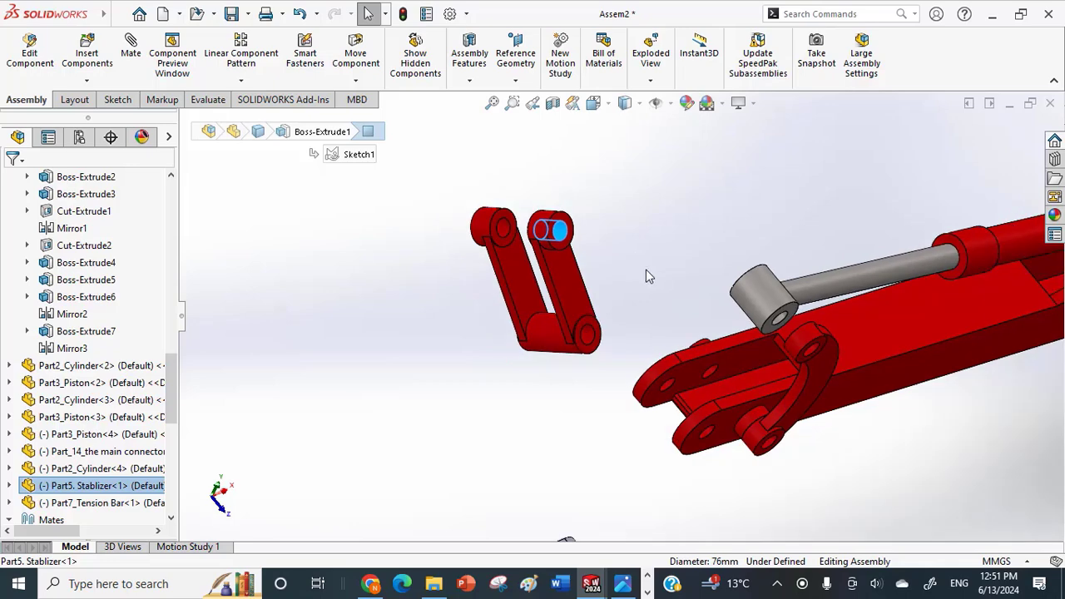
middle_drag(680, 290, 694, 289)
scroll(710, 307, up, 1)
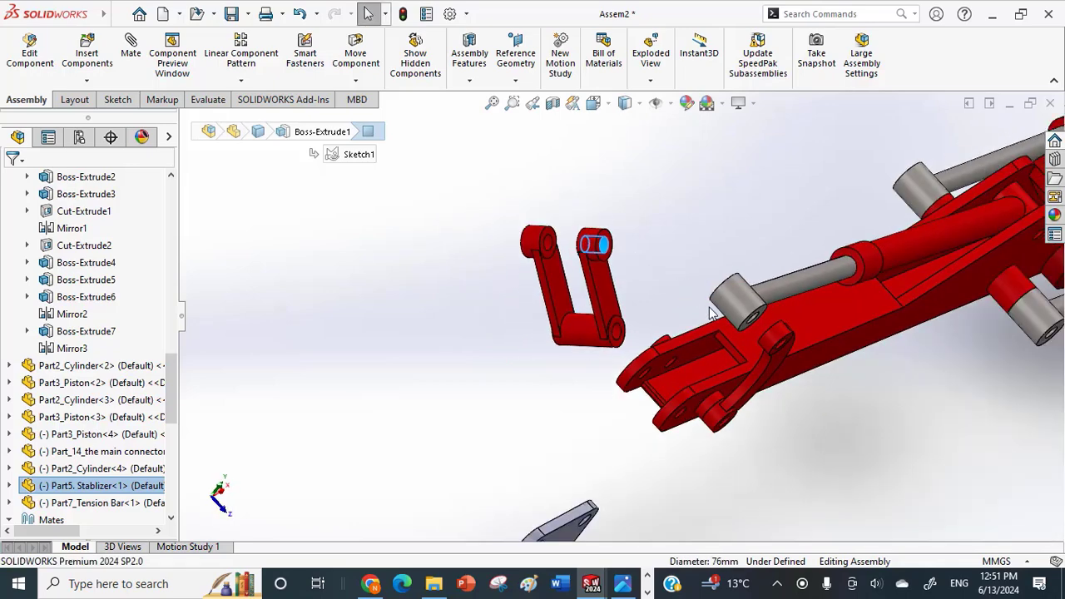
scroll(712, 314, up, 1)
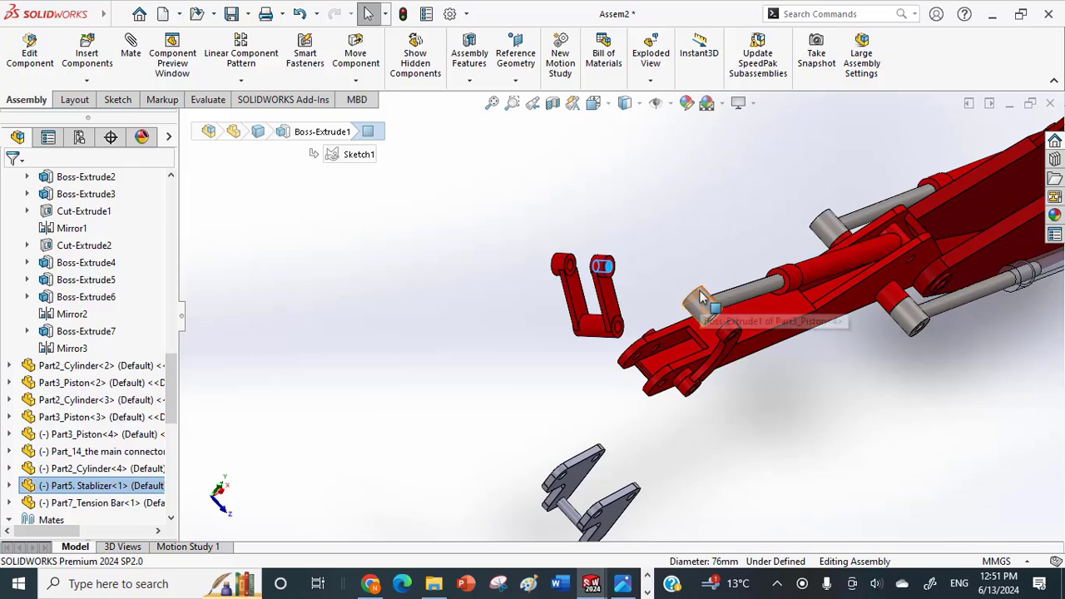
scroll(701, 298, down, 5)
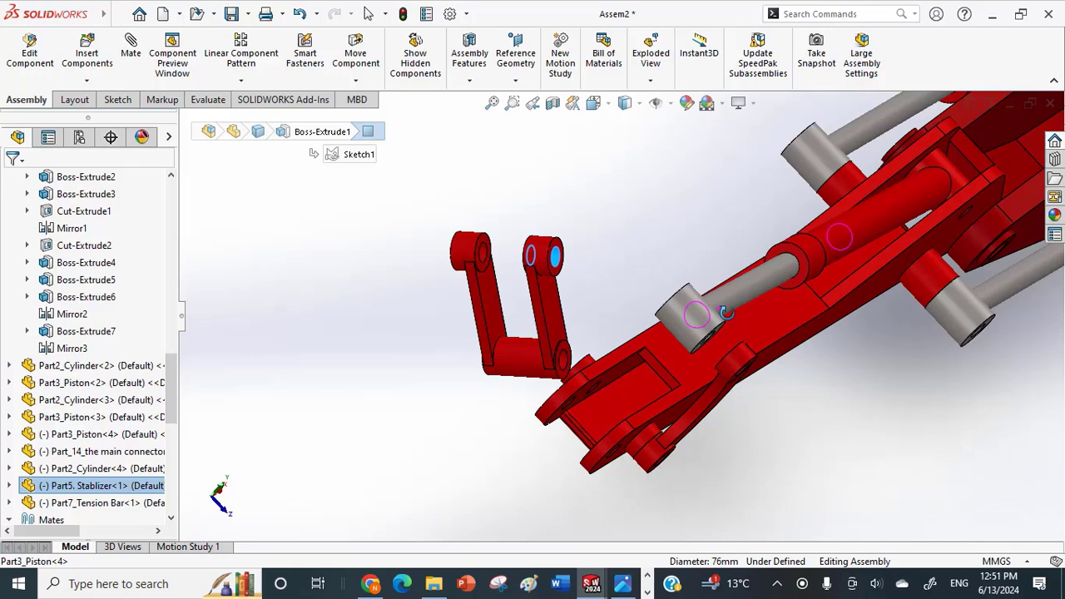
middle_drag(724, 312, 744, 374)
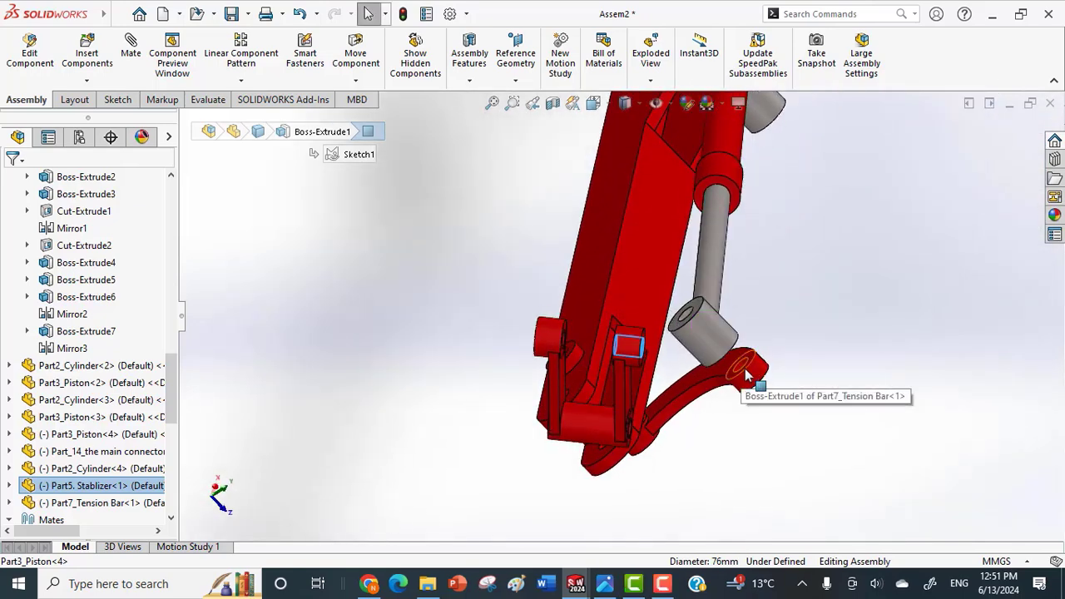
middle_drag(759, 379, 781, 402)
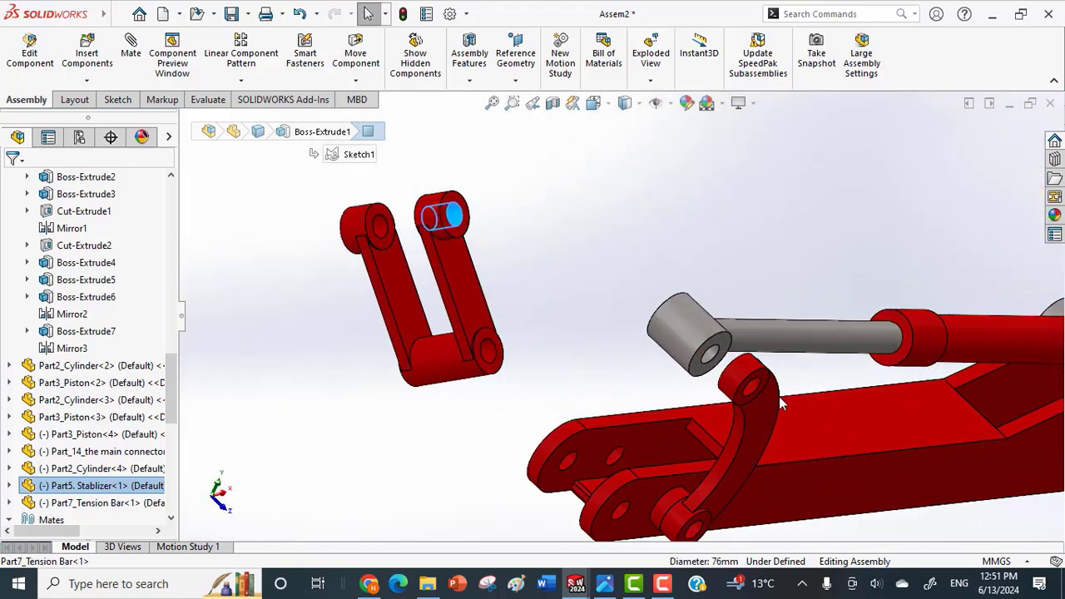
click(753, 397)
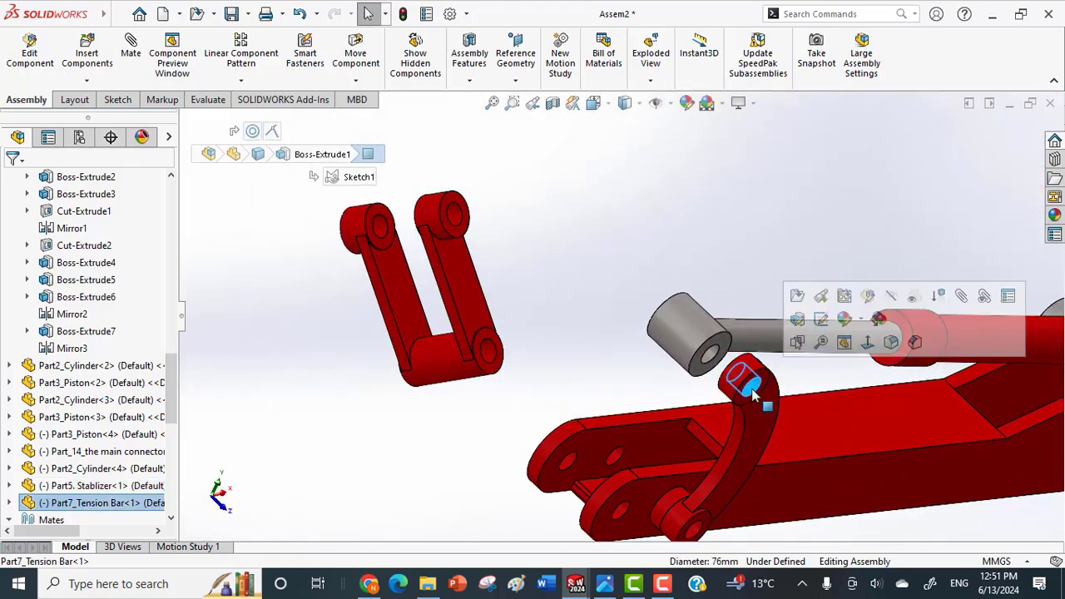
click(458, 217)
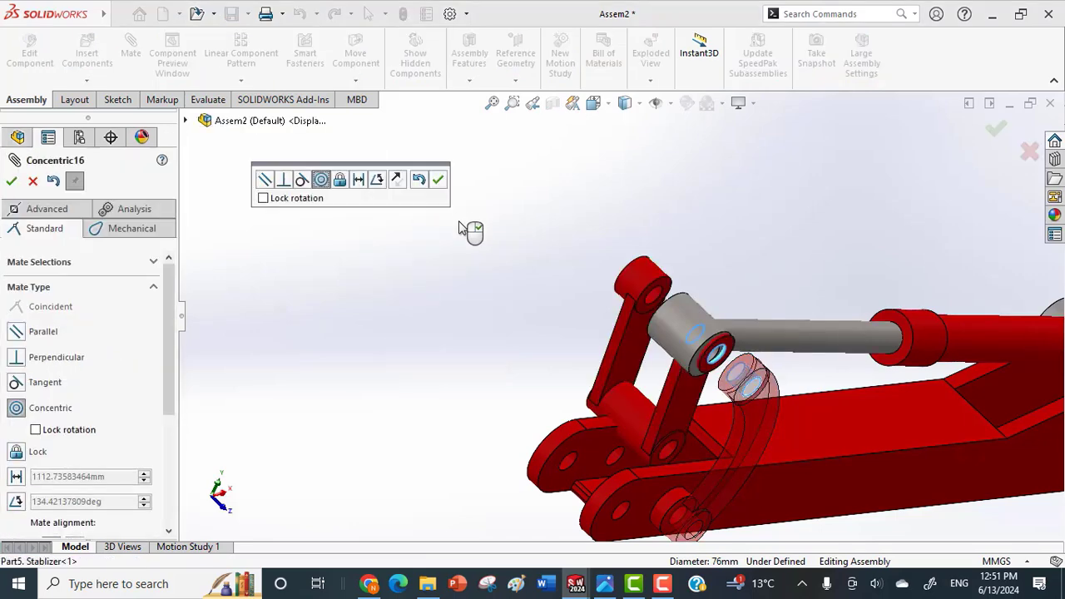
scroll(713, 333, down, 2)
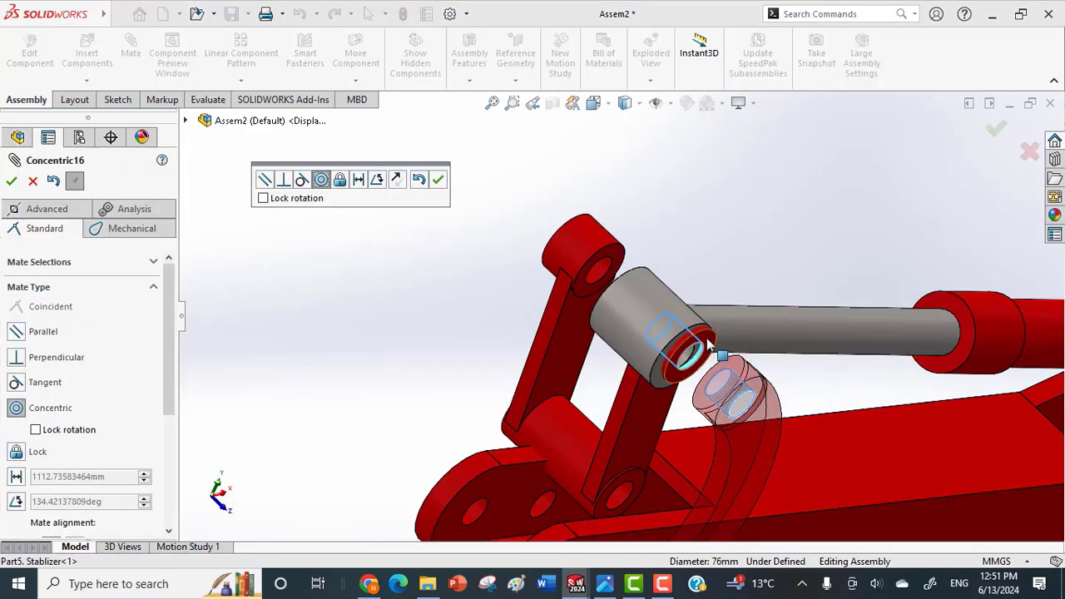
click(708, 344)
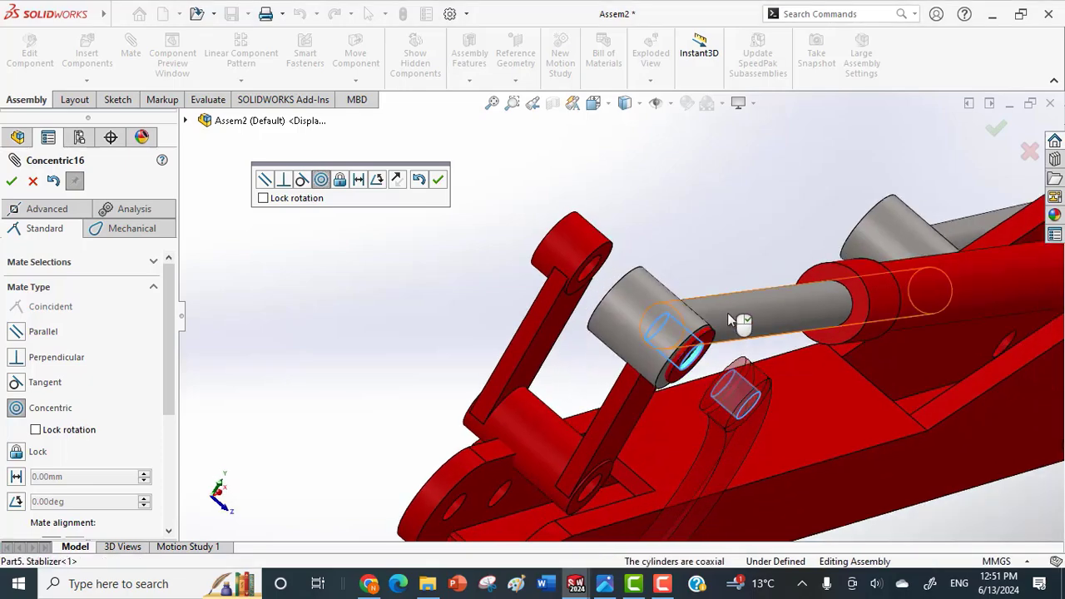
middle_drag(695, 338, 727, 372)
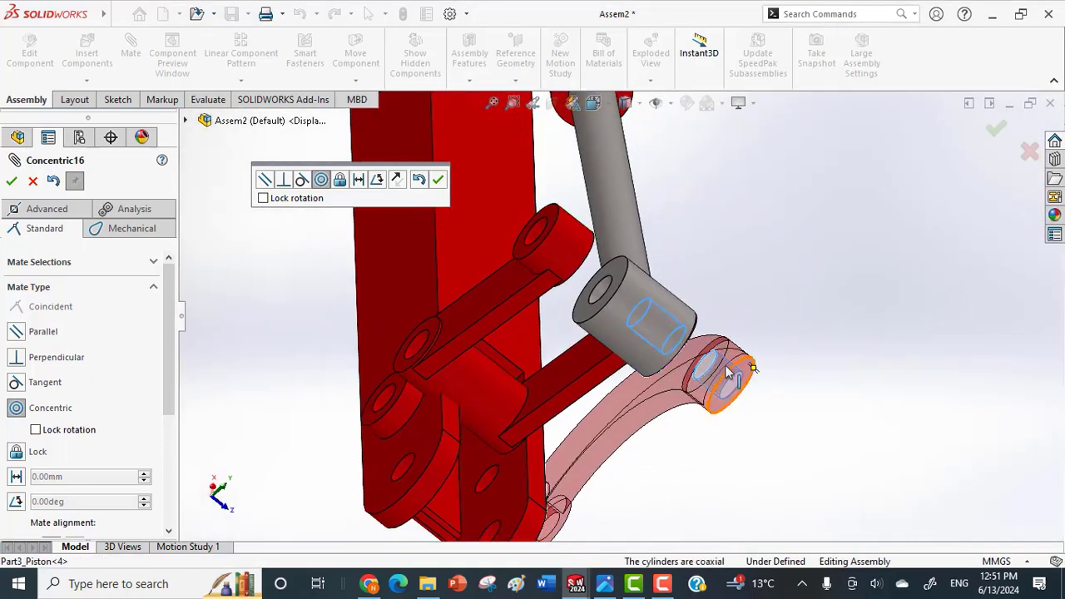
click(995, 127)
Make the outer end face of the stabilizer's prong coincident with the inner face of the tension bar's raised end.
middle_drag(722, 292, 684, 265)
scroll(697, 318, up, 4)
scroll(675, 331, down, 5)
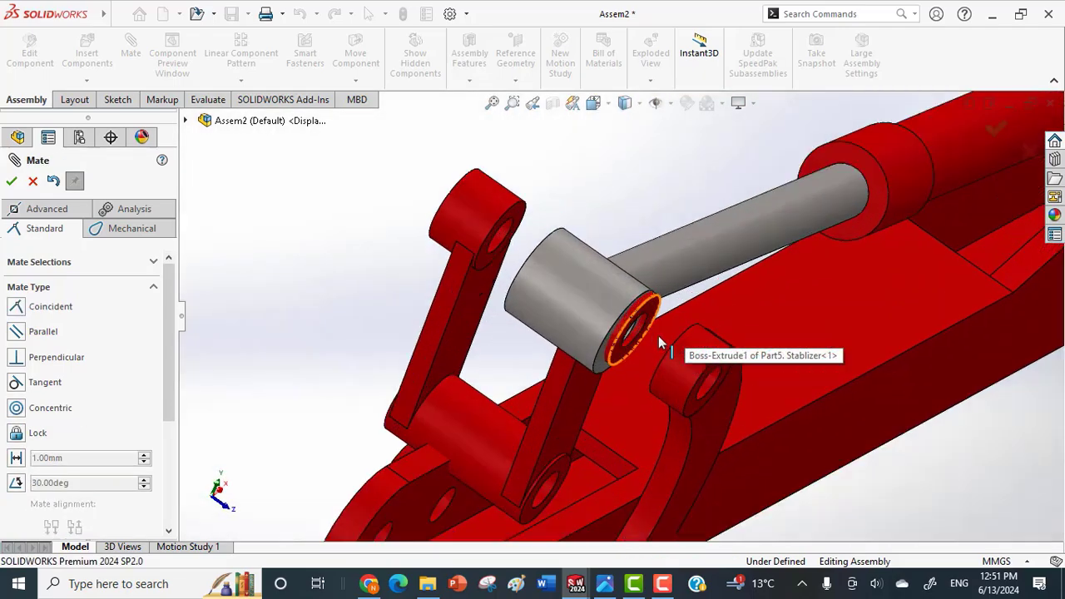
click(650, 304)
middle_drag(665, 307, 695, 345)
scroll(990, 402, up, 1)
scroll(991, 402, up, 1)
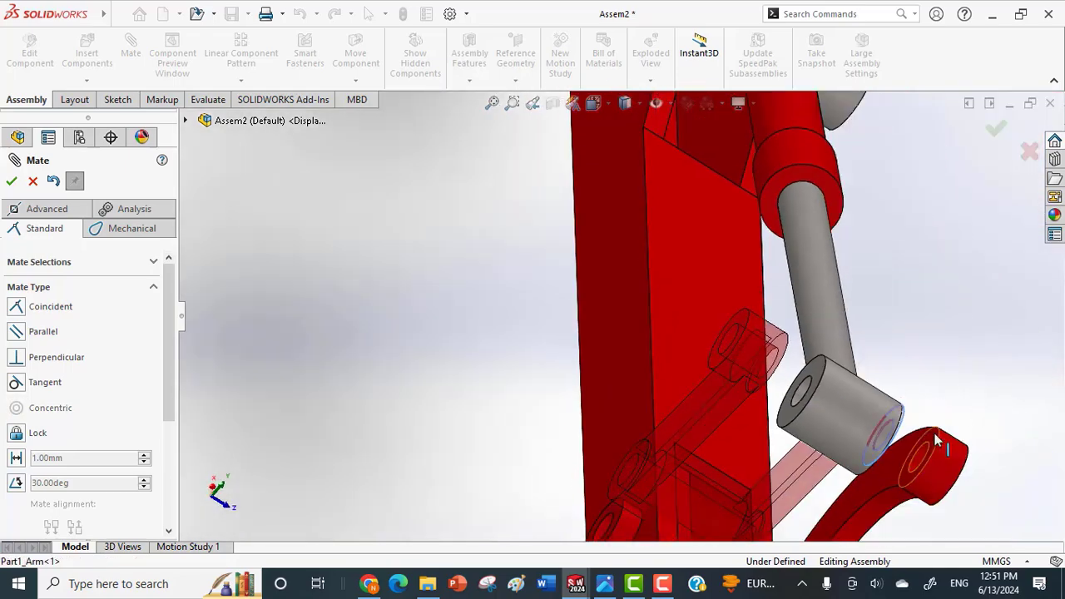
click(936, 441)
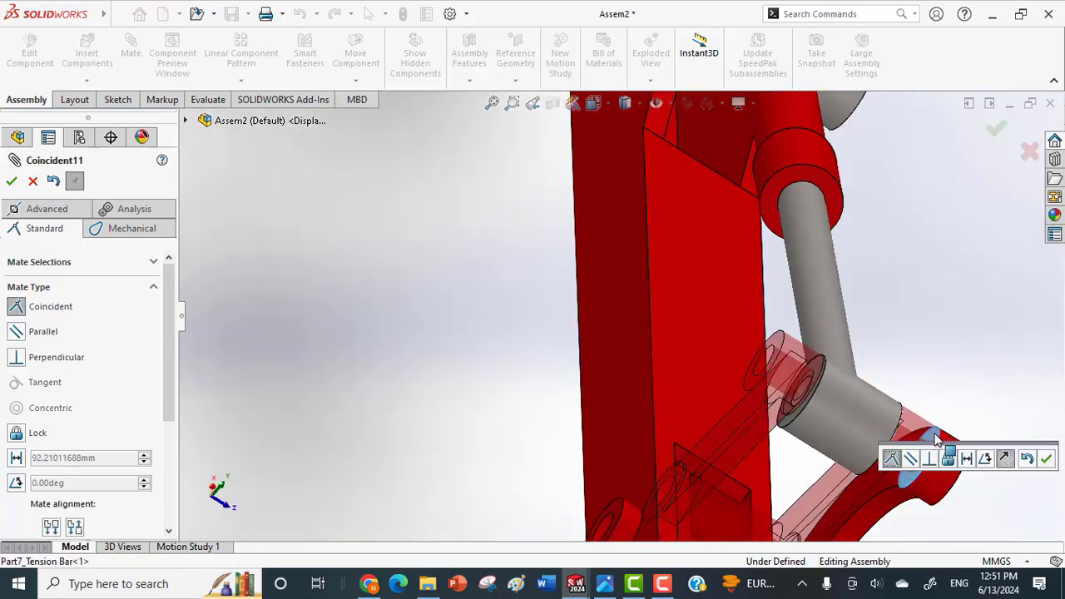
click(1047, 459)
Swing the stabilizer clear of the piston's eye so that its free prong and the eye's end face are exposed.
middle_drag(1008, 416, 1004, 380)
scroll(735, 172, up, 3)
scroll(669, 200, down, 4)
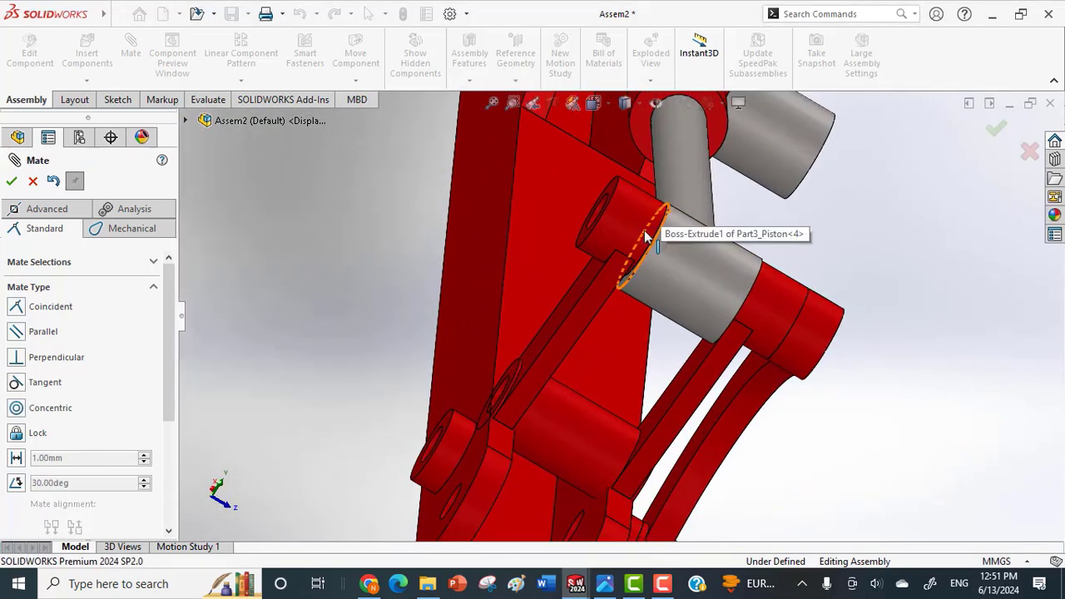
drag(637, 218, 573, 240)
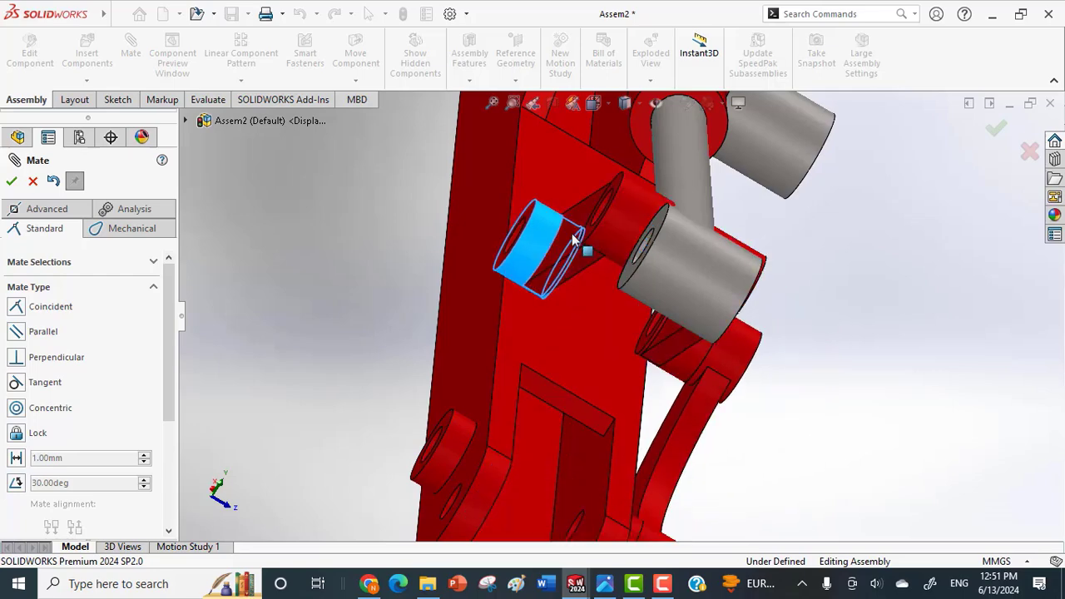
Make the end face of the piston's eye coincident with the inner face of the stabilizer's free prong.
middle_drag(608, 231, 704, 241)
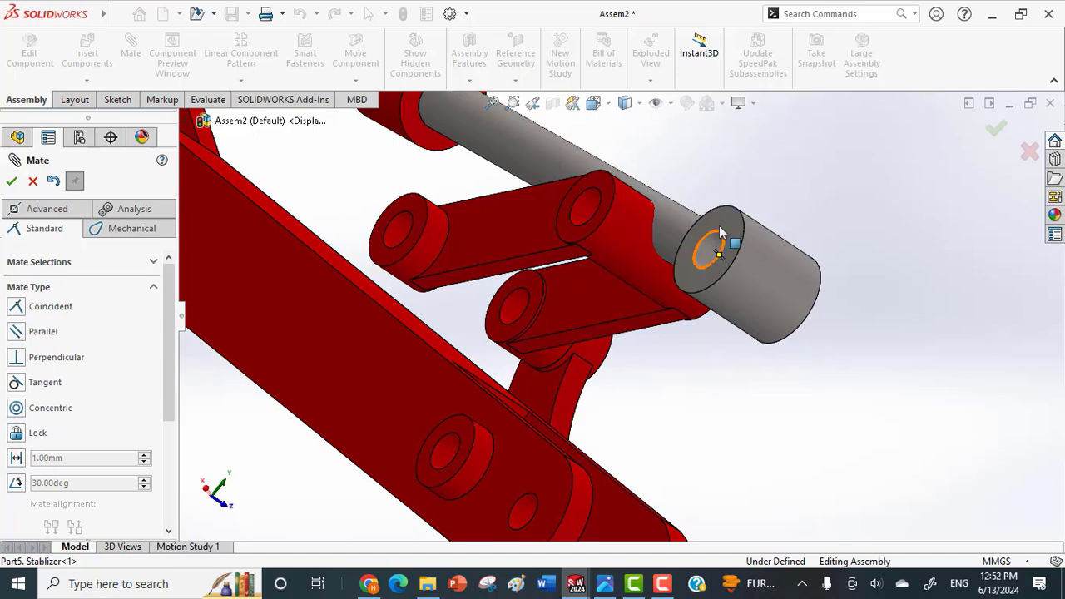
click(728, 233)
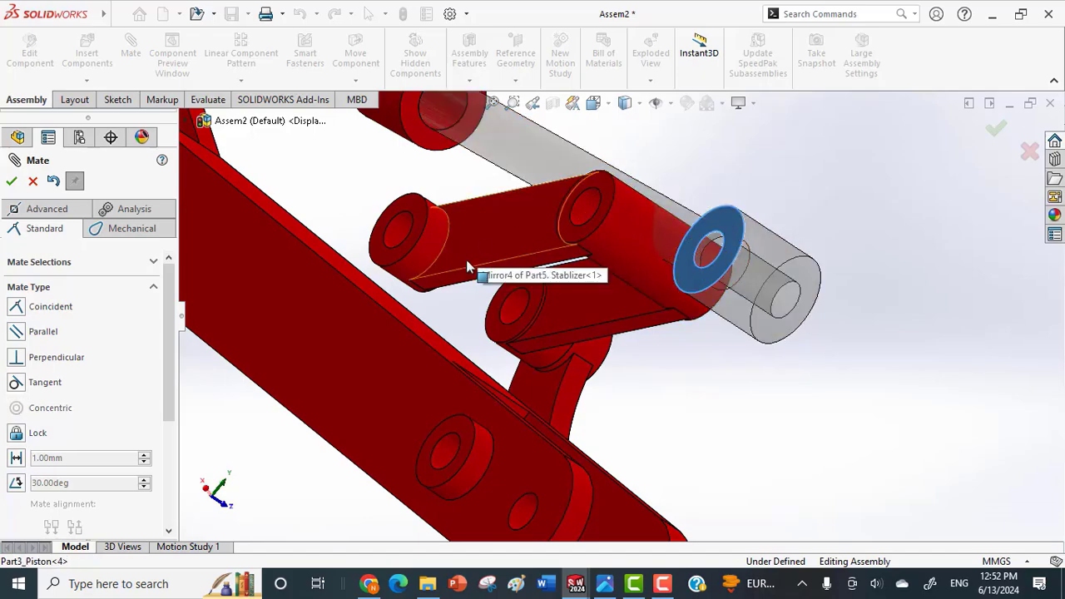
middle_drag(474, 275, 495, 284)
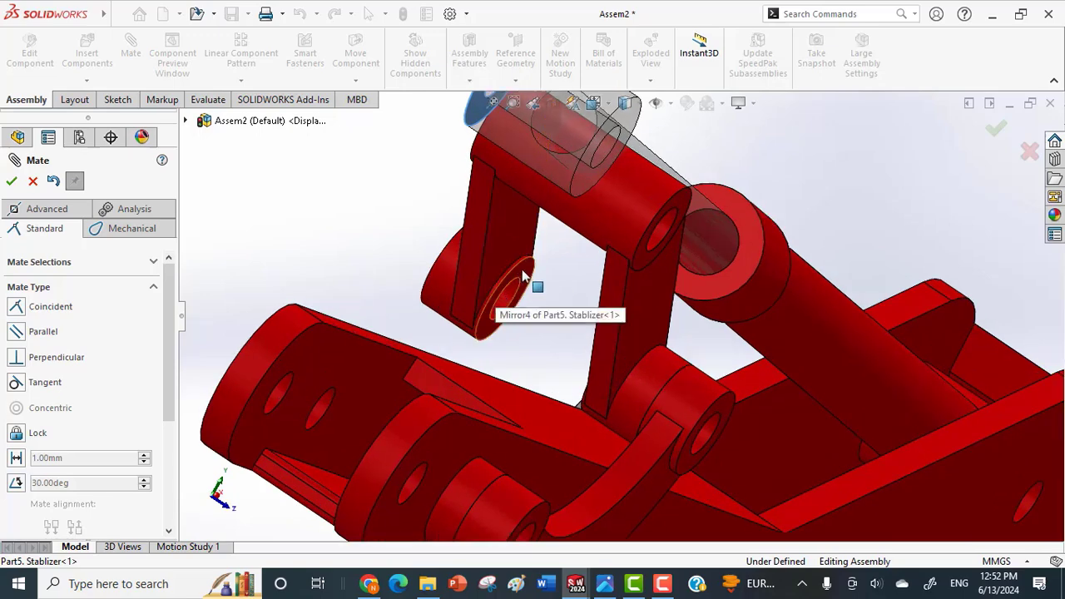
click(523, 270)
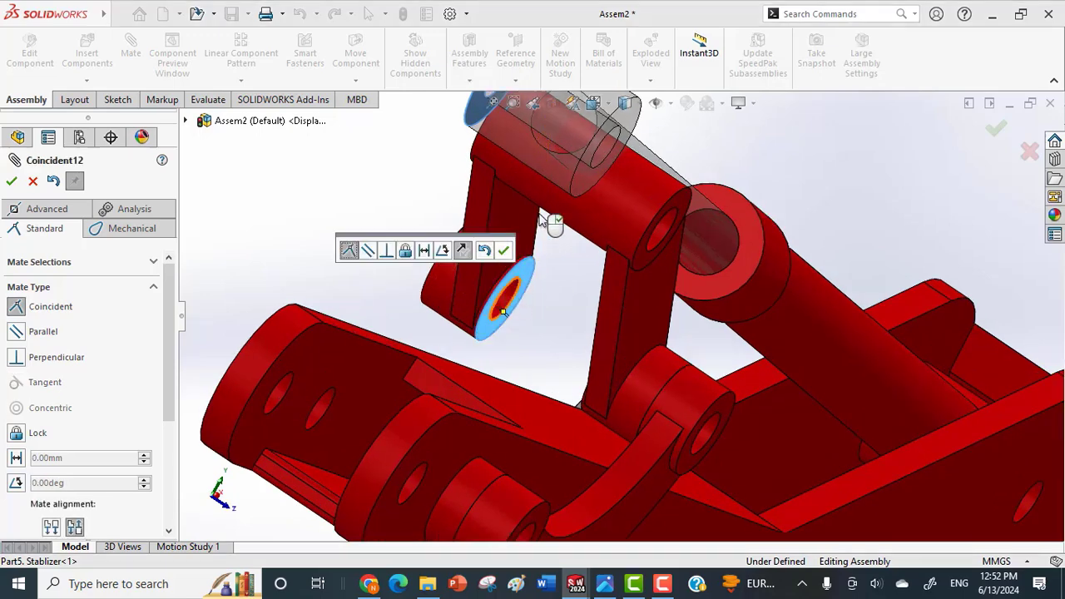
click(504, 252)
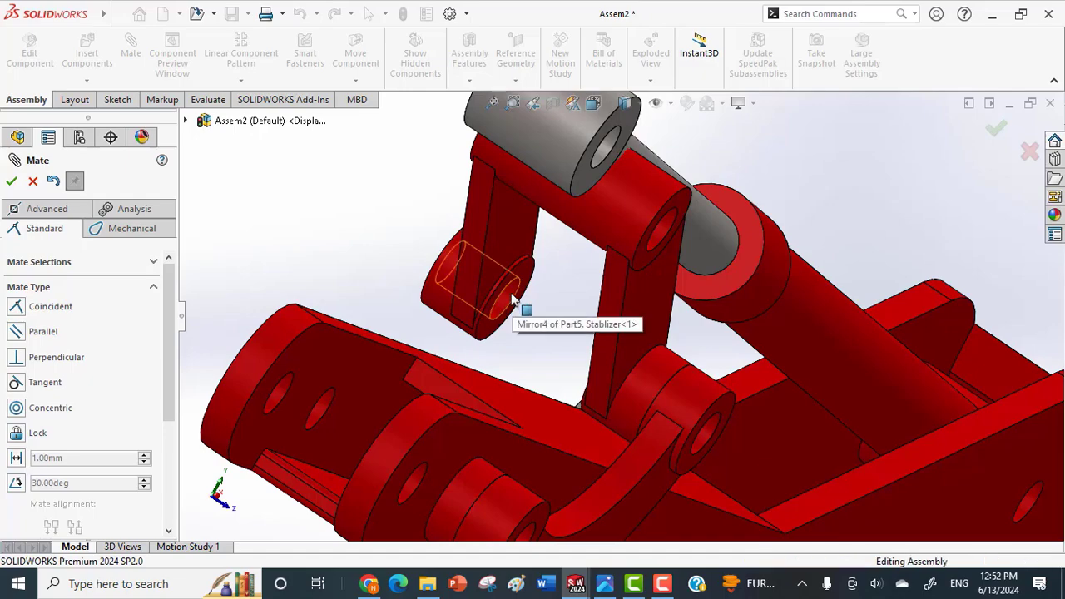
Mate the hole in the stabilizer's free prong concentric with the hole in the piston's eye.
click(513, 300)
middle_drag(516, 257, 553, 323)
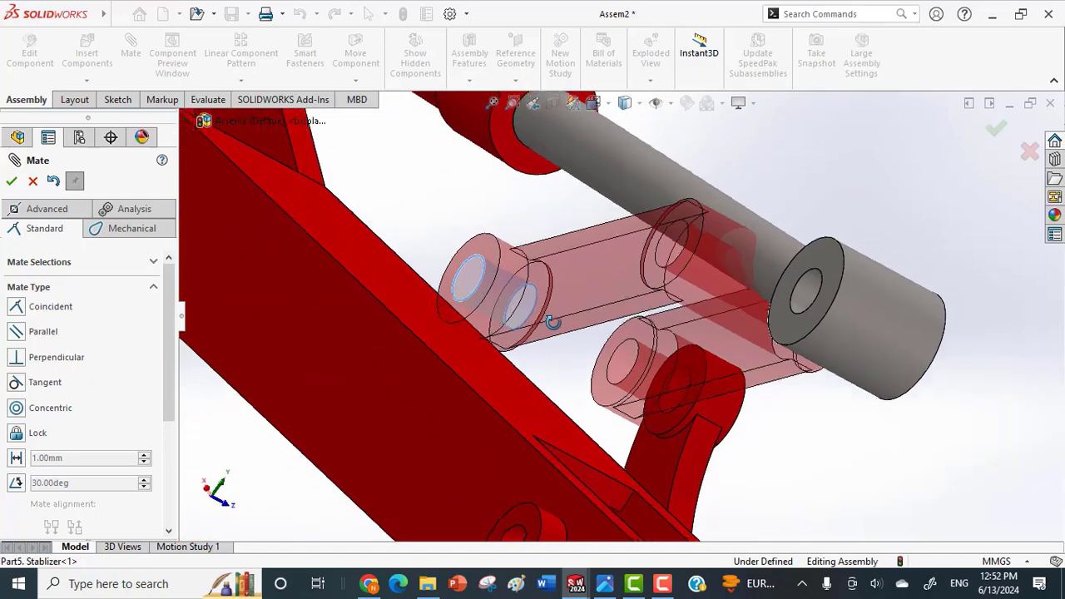
click(812, 293)
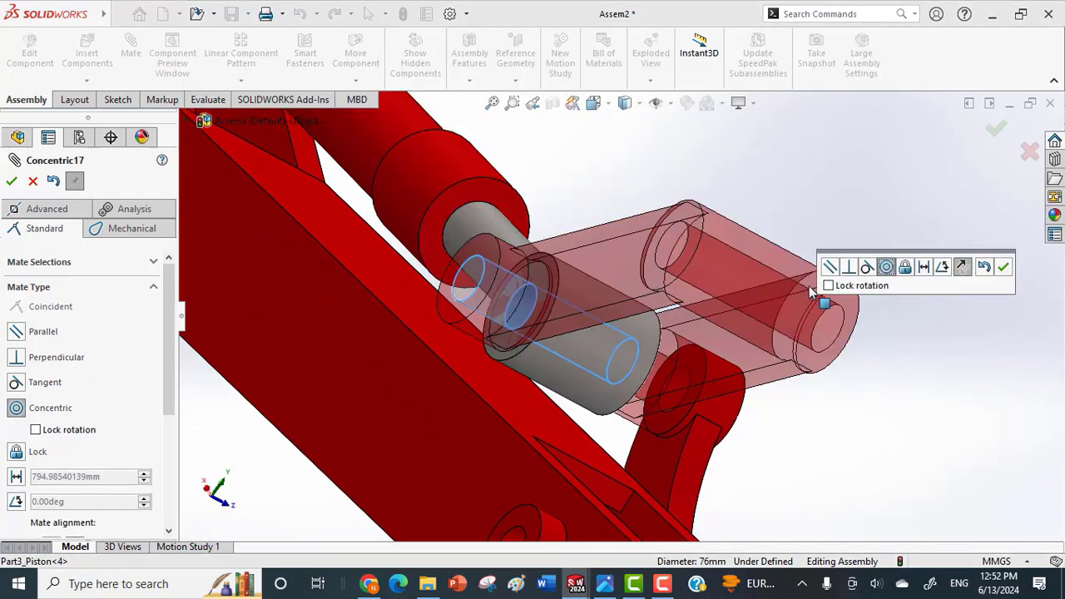
click(1003, 267)
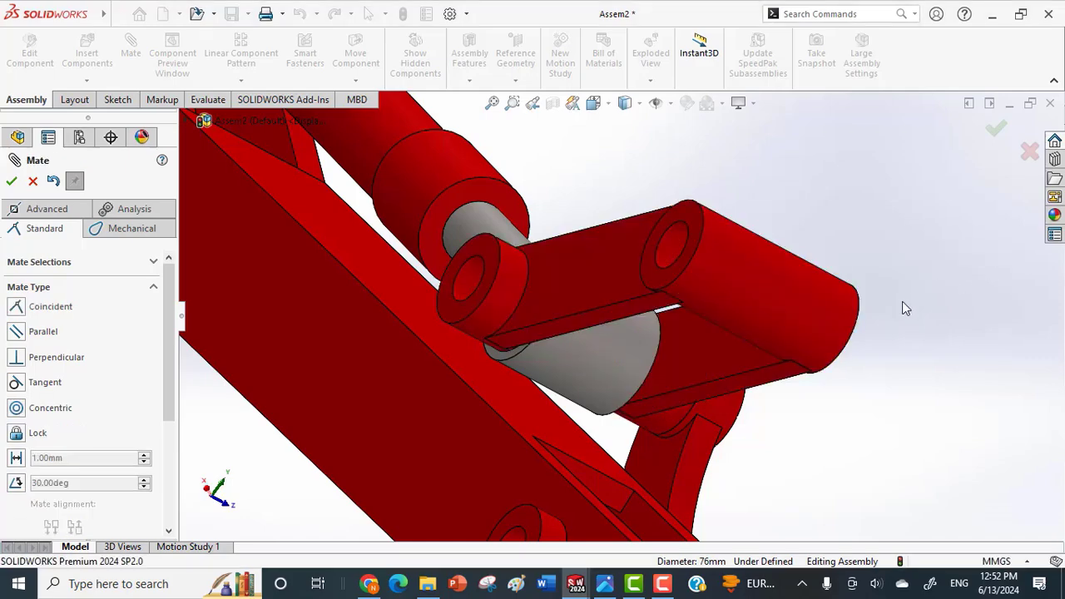
Bring the main connector up beside the arm's outer end and turn it so its corner holes face the arm.
middle_drag(901, 307, 733, 313)
scroll(839, 313, up, 2)
scroll(773, 344, up, 6)
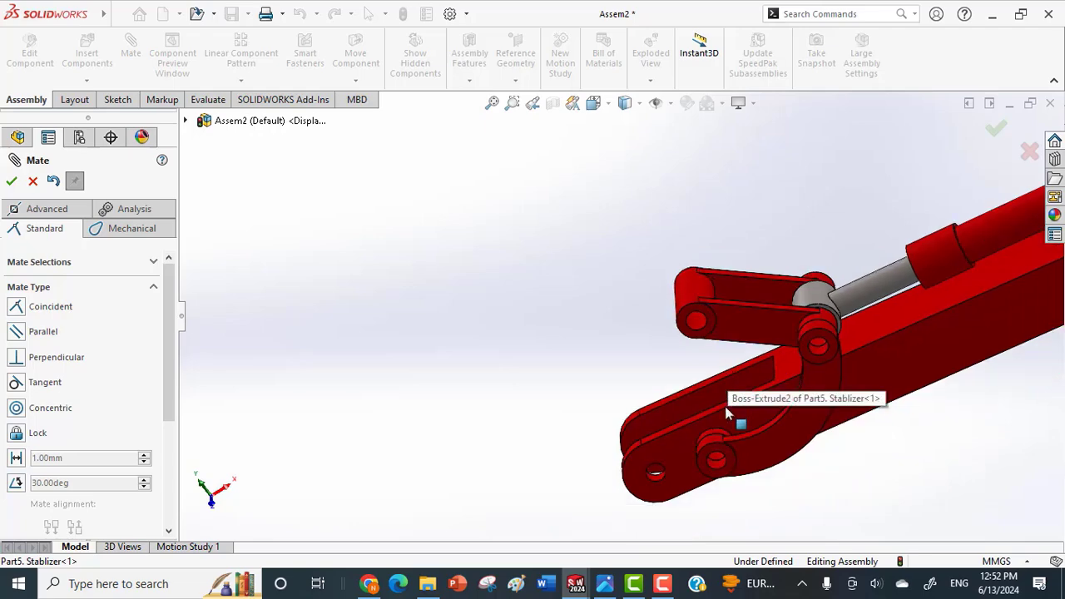
drag(560, 531, 580, 308)
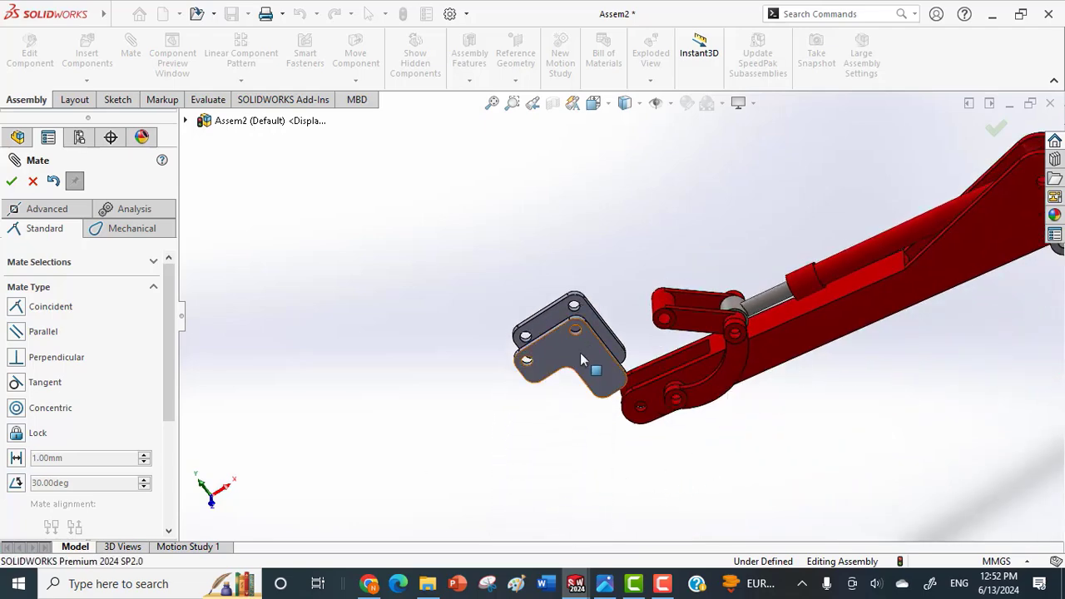
right_drag(549, 358, 580, 332)
scroll(608, 348, down, 5)
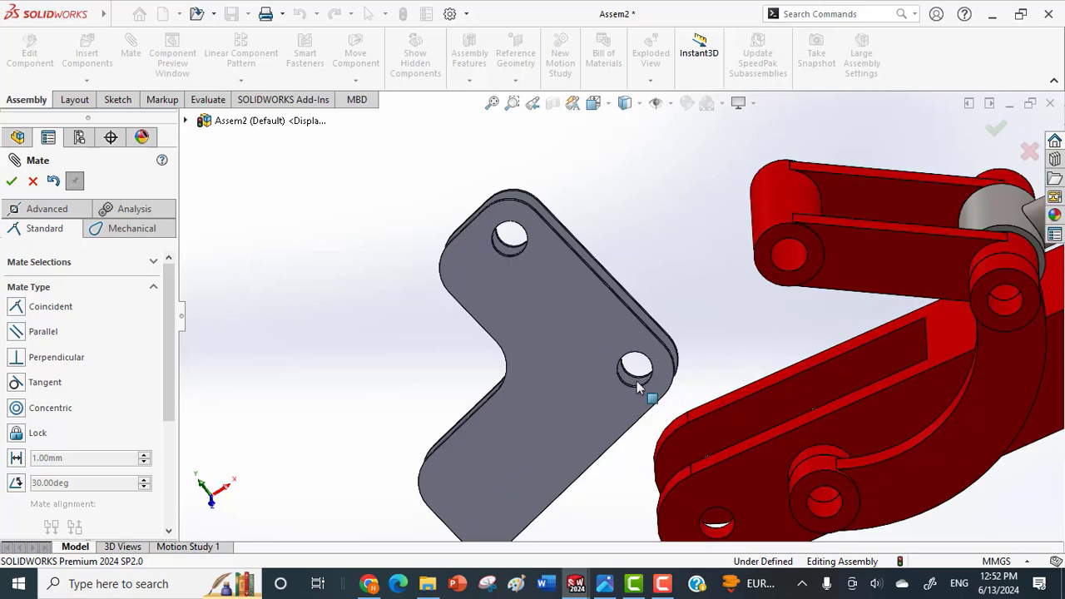
Mate the main connector's corner hole concentric with the hole at the arm's outer end.
middle_drag(630, 381, 679, 485)
click(598, 389)
click(675, 467)
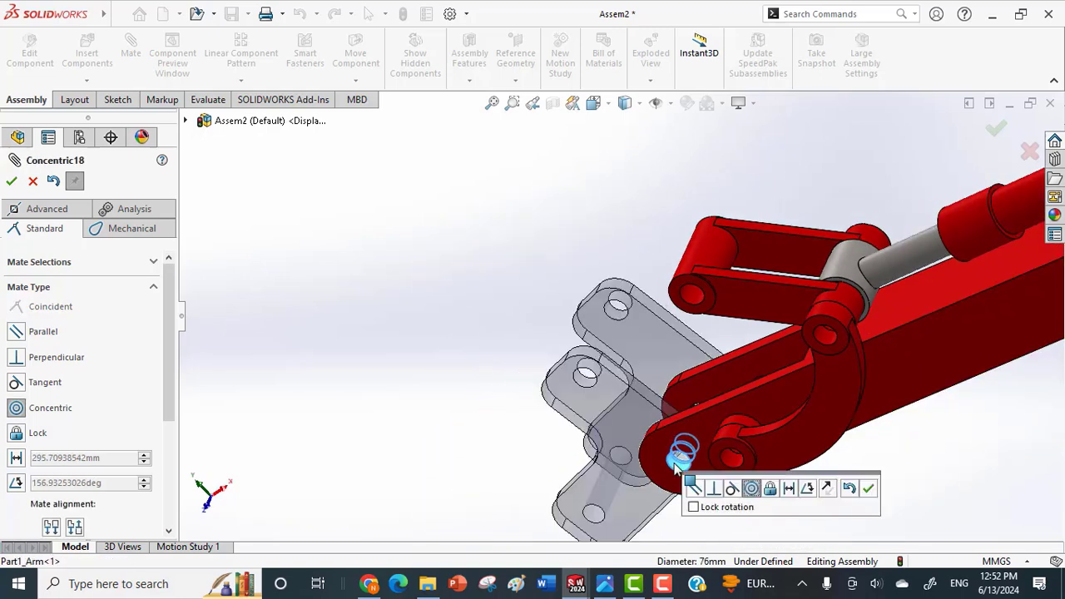
click(869, 489)
Make the inner face of the main connector's side plate coincident with the arm's outer side face.
mouse_move(785, 476)
middle_down()
mouse_move(713, 466)
mouse_move(730, 452)
mouse_move(808, 490)
mouse_move(807, 477)
mouse_move(842, 526)
mouse_move(719, 481)
mouse_move(729, 445)
mouse_move(803, 481)
middle_up()
click(698, 466)
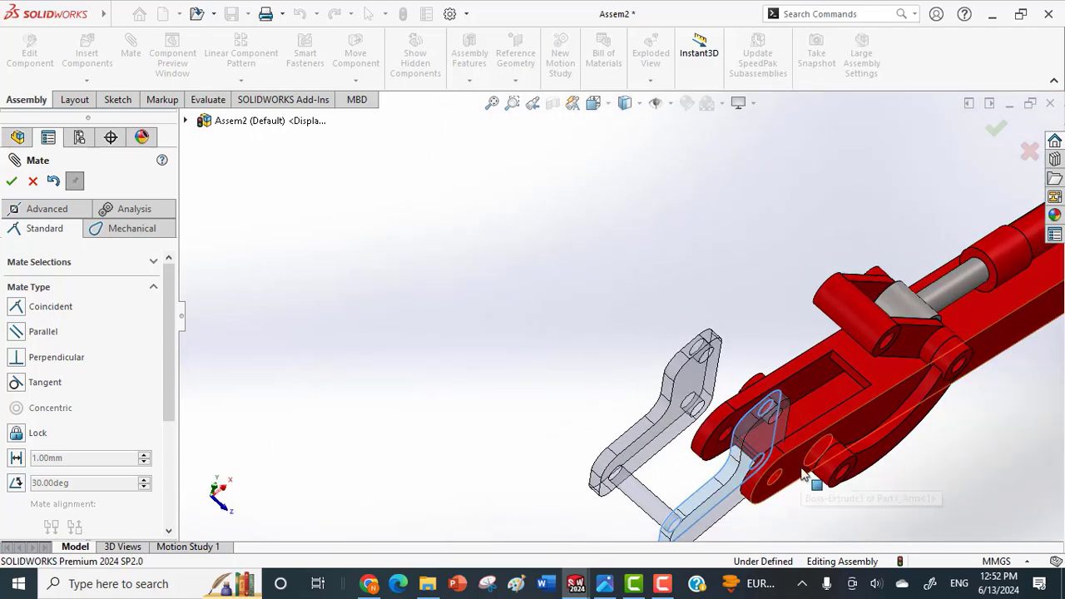
click(799, 472)
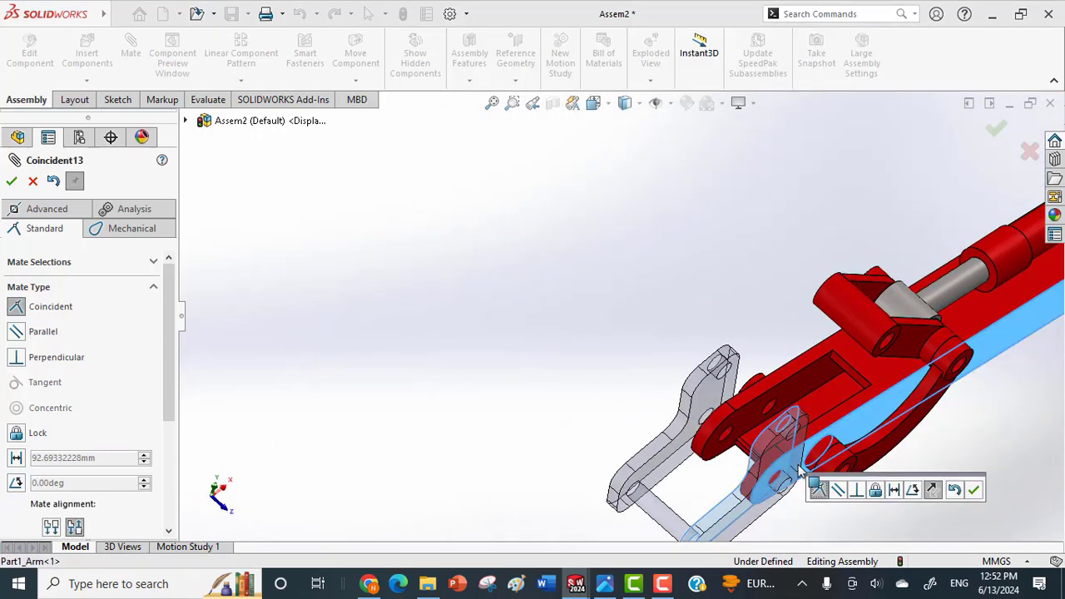
click(975, 491)
Mate the hole through the stabilizer's cross tube concentric with the main connector's upper hole.
middle_drag(837, 462, 780, 359)
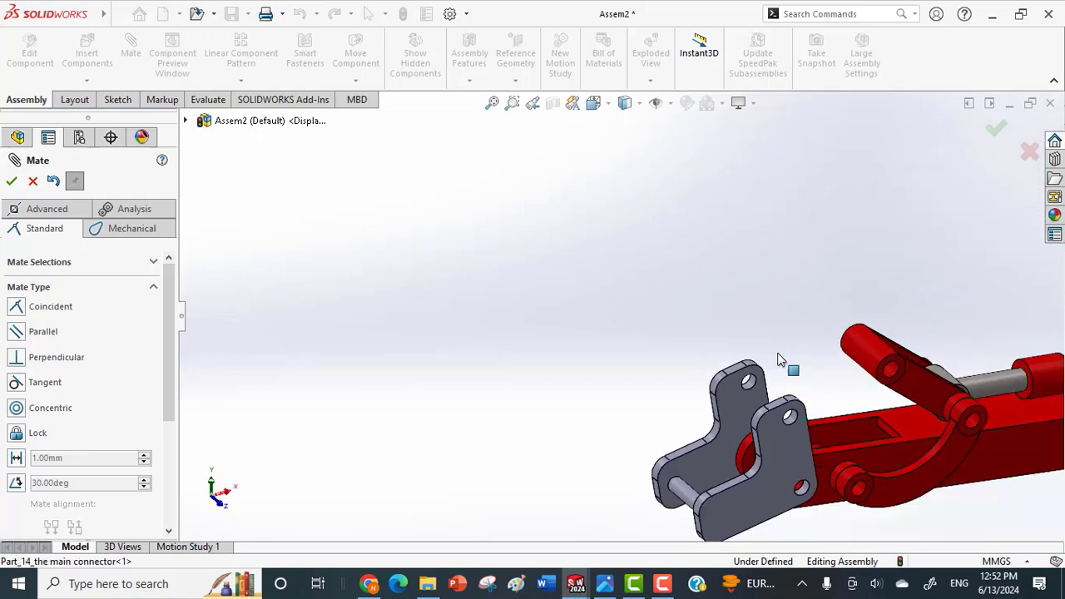
click(891, 376)
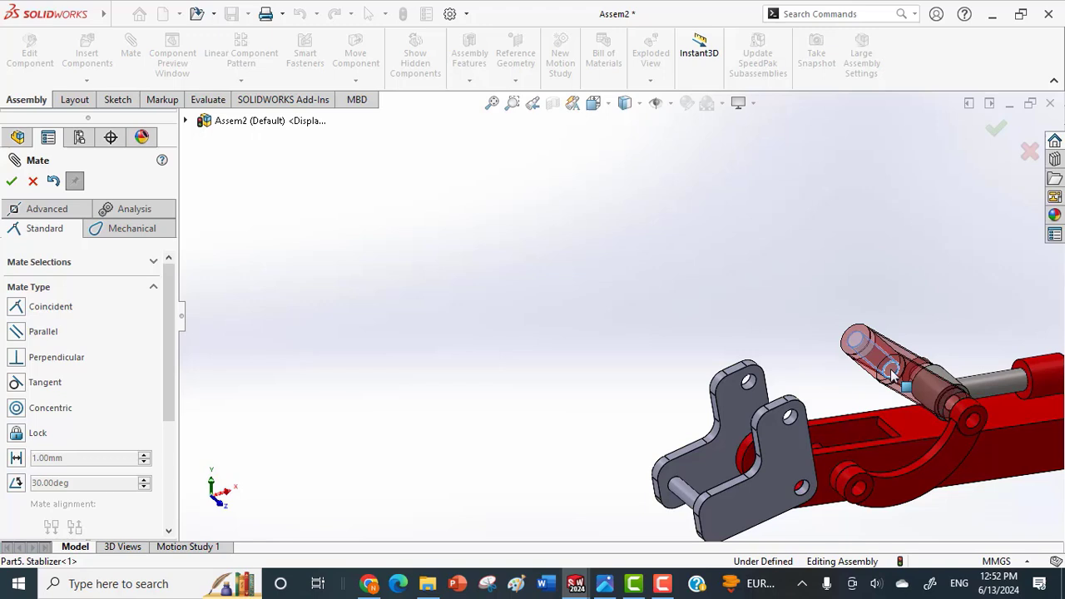
click(792, 421)
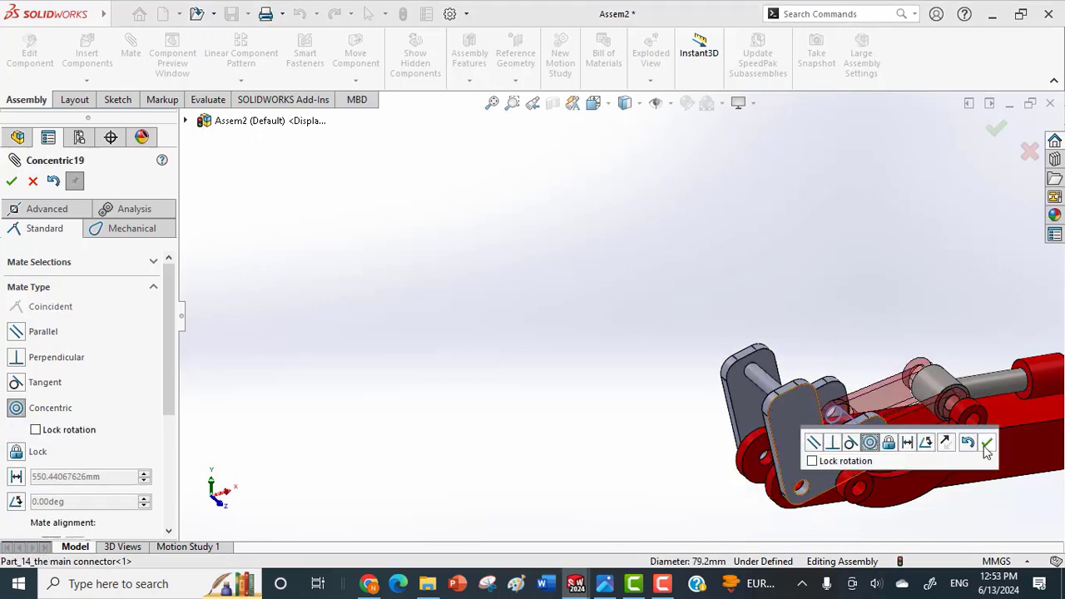
click(986, 448)
Finish mating and swing the main connector about the arm's end to try the linkage's motion.
click(758, 426)
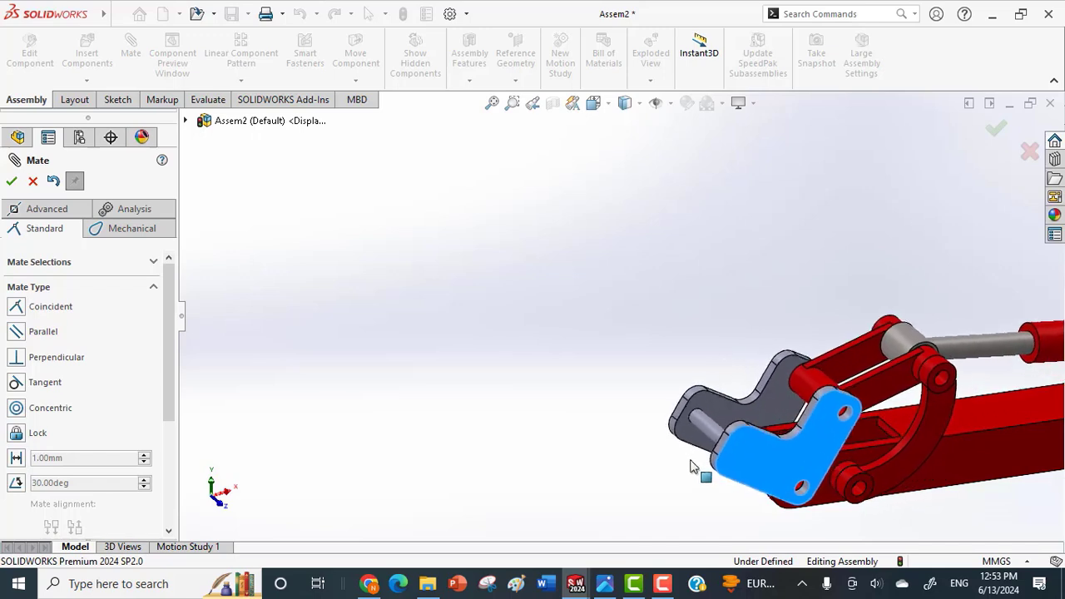
drag(691, 461, 744, 387)
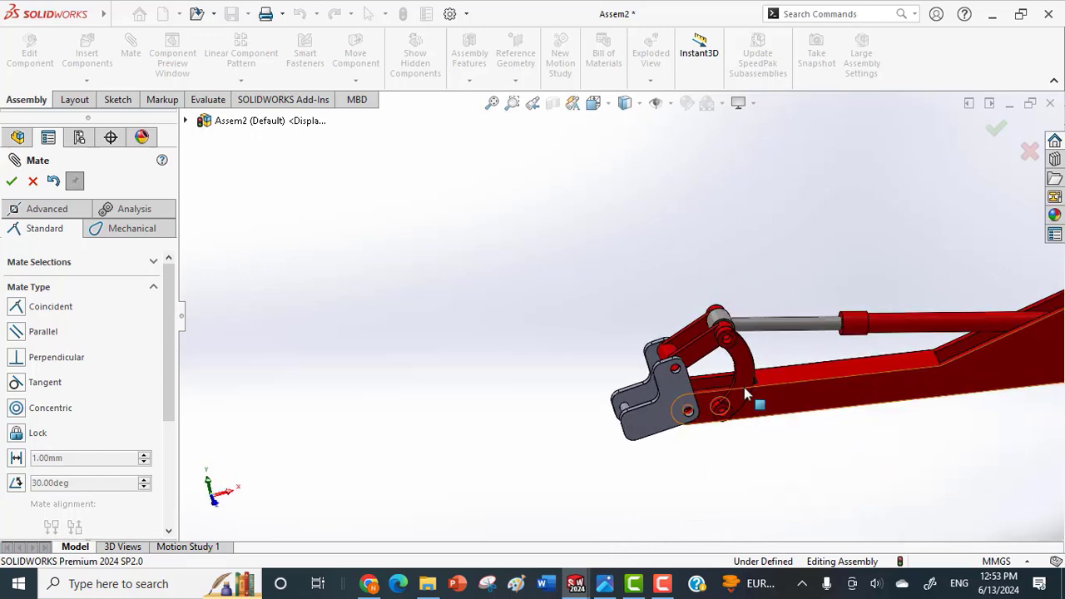
drag(657, 424, 749, 384)
drag(838, 408, 879, 385)
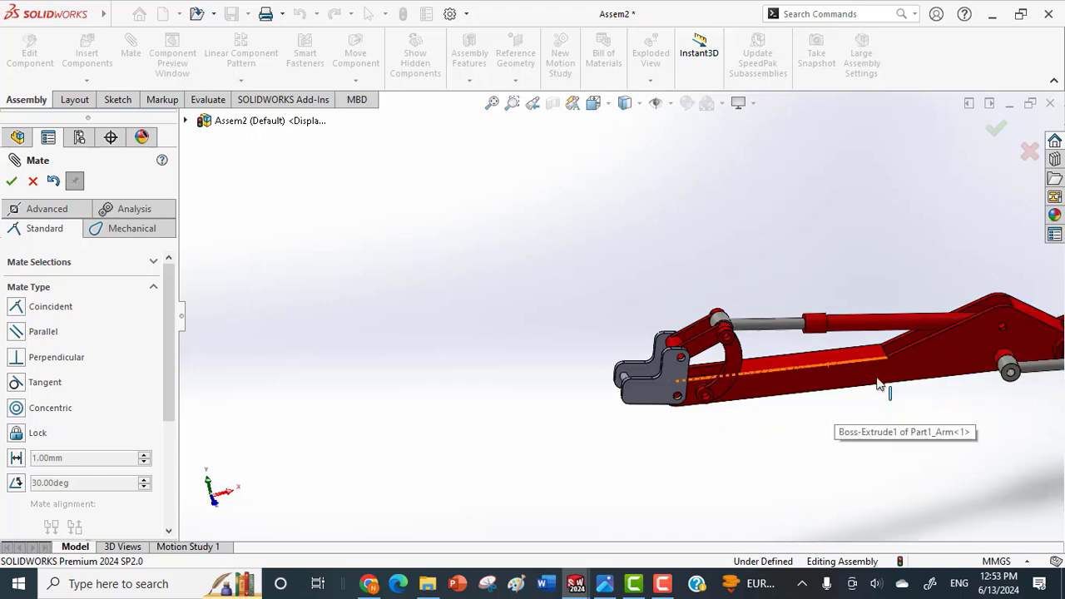
click(996, 130)
drag(835, 307, 781, 289)
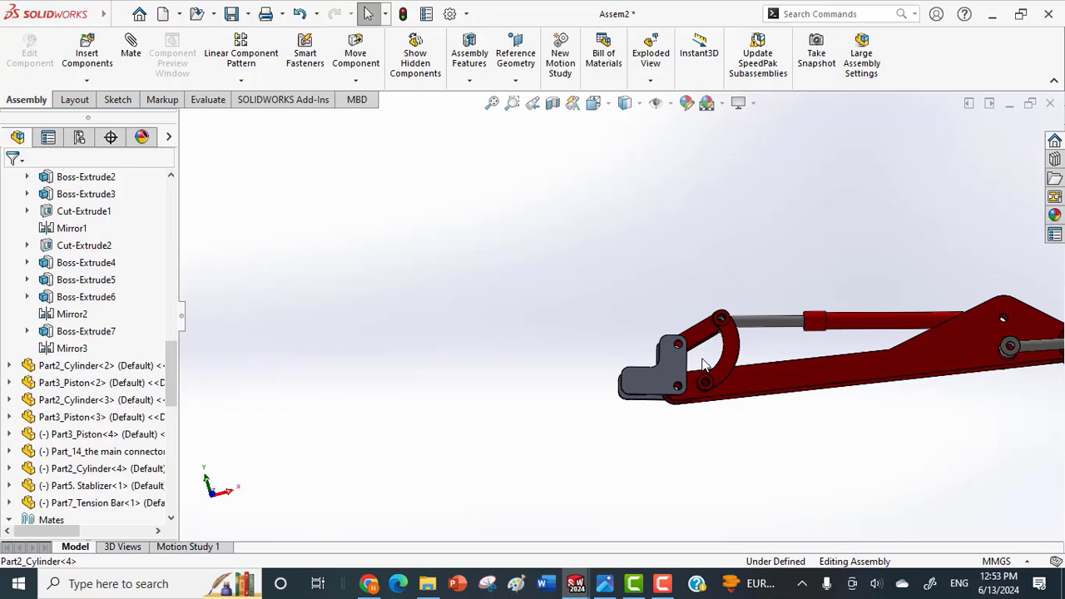
click(644, 389)
drag(644, 388, 653, 360)
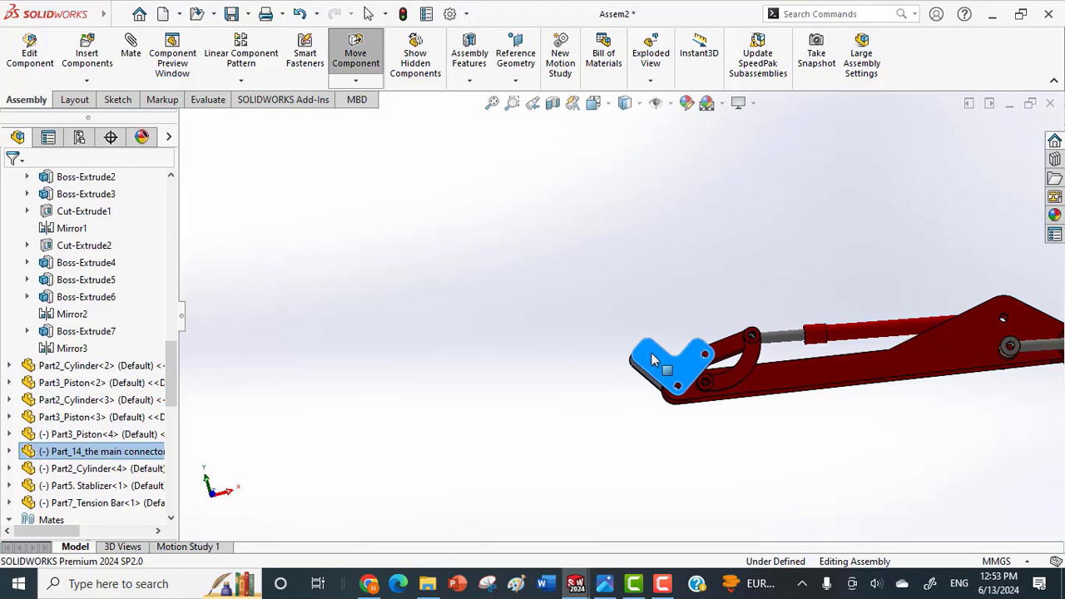
Make the cylinder above the arm transparent so that the piston inside it can be seen.
right_click(882, 333)
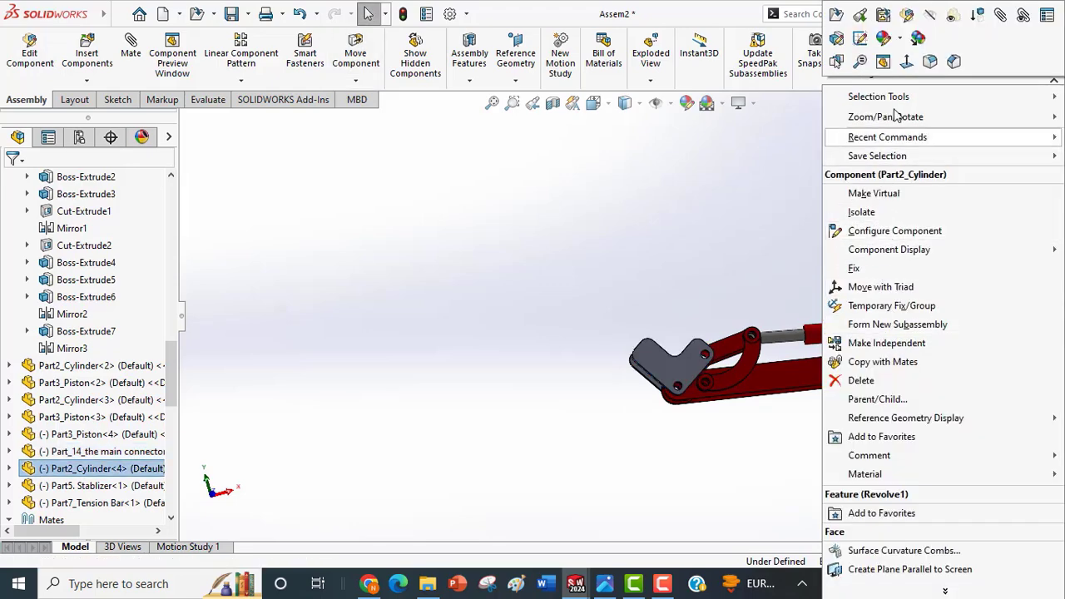
click(957, 18)
click(865, 269)
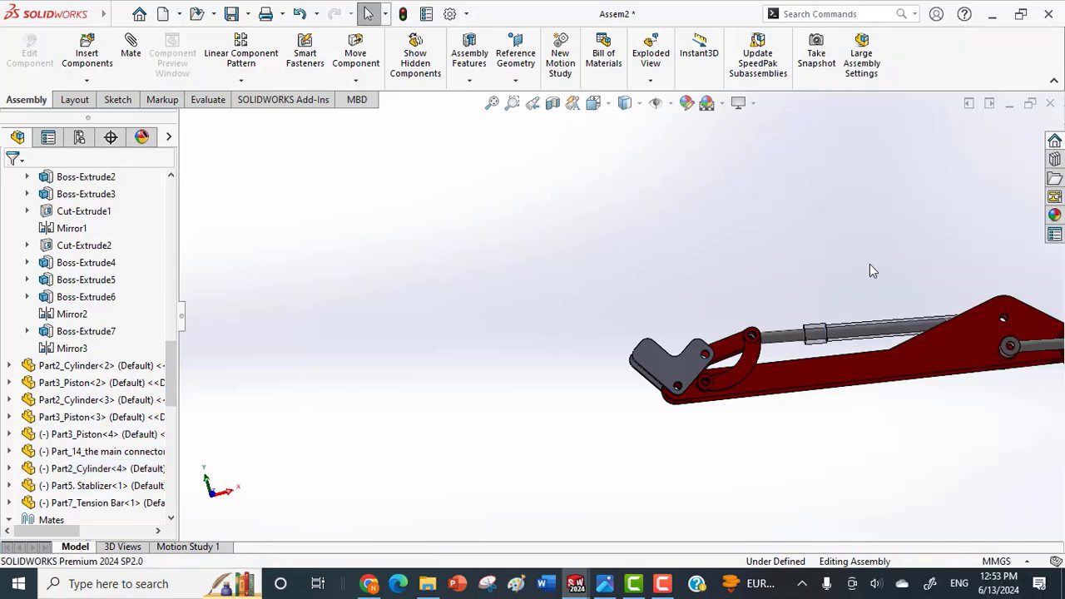
Swing the main connector down below the arm's end and back up to check the piston's travel in the transparent cylinder.
middle_drag(947, 342, 791, 356)
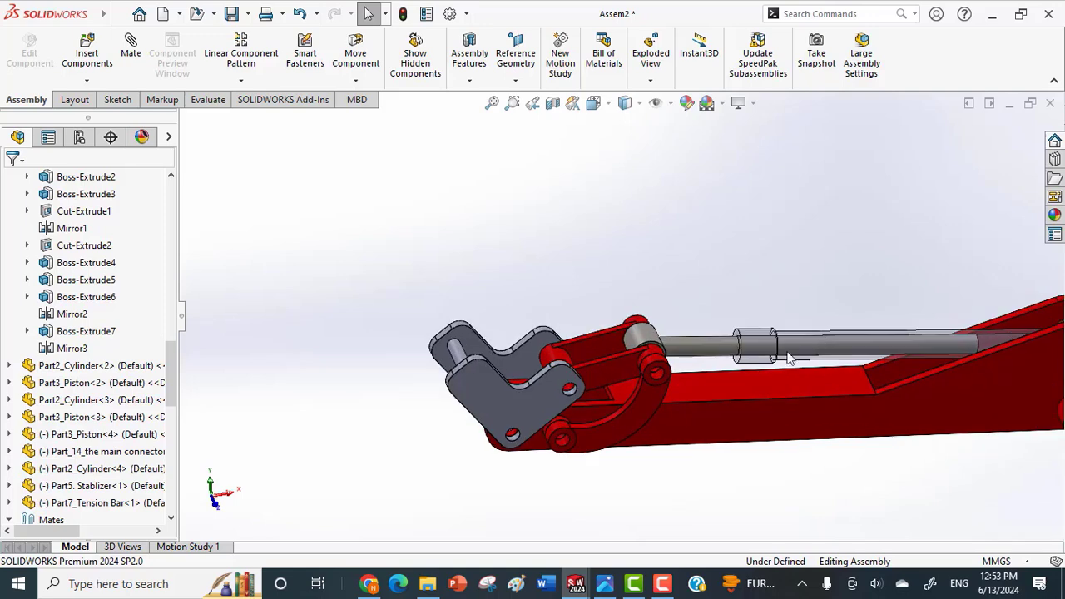
drag(509, 402, 489, 479)
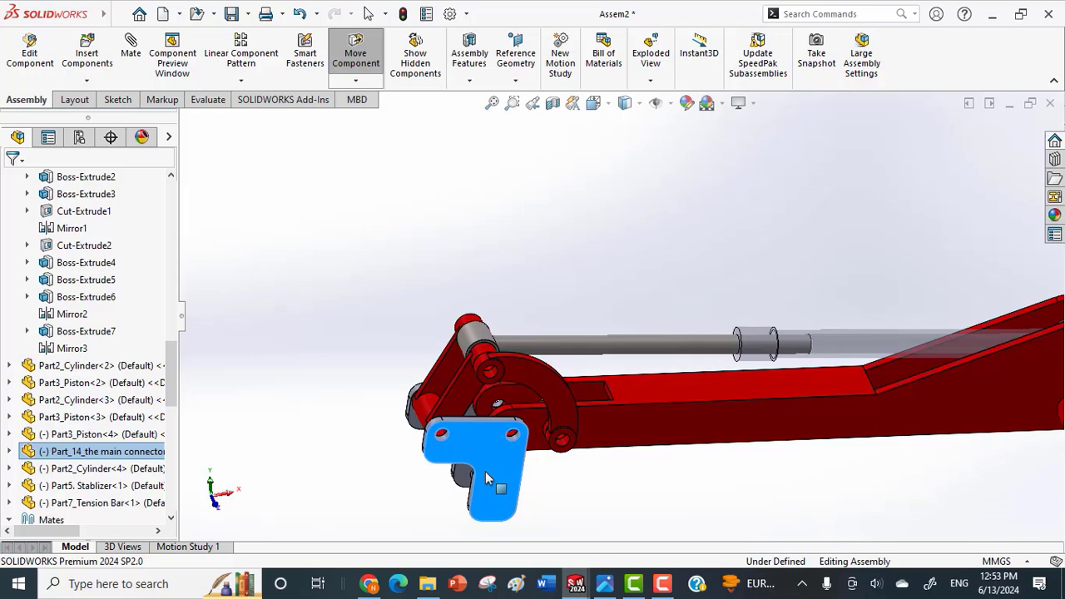
middle_drag(722, 426, 708, 376)
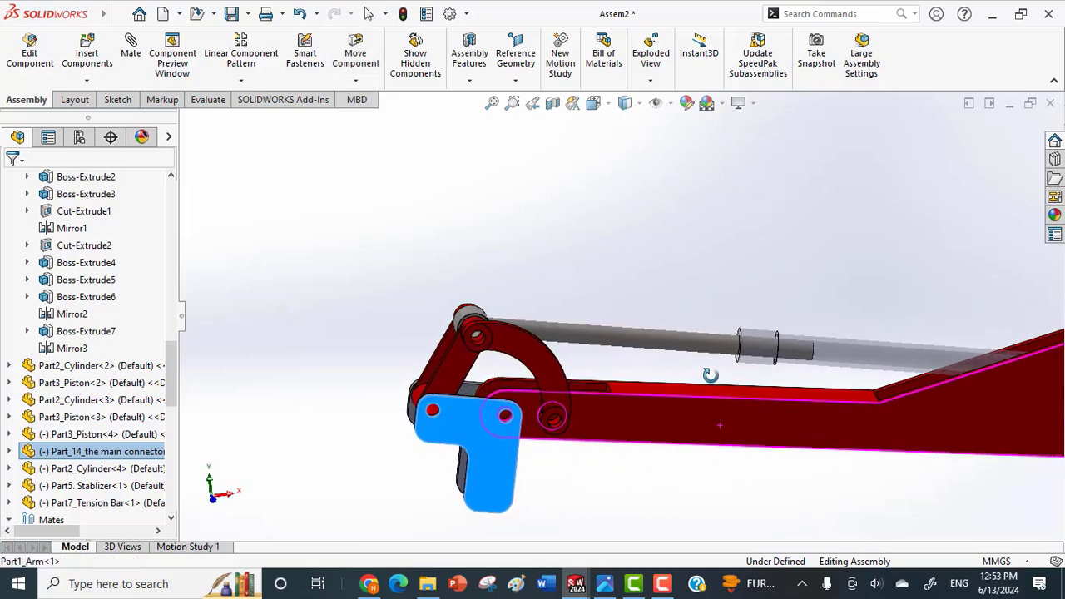
click(494, 466)
drag(480, 457, 531, 381)
click(524, 364)
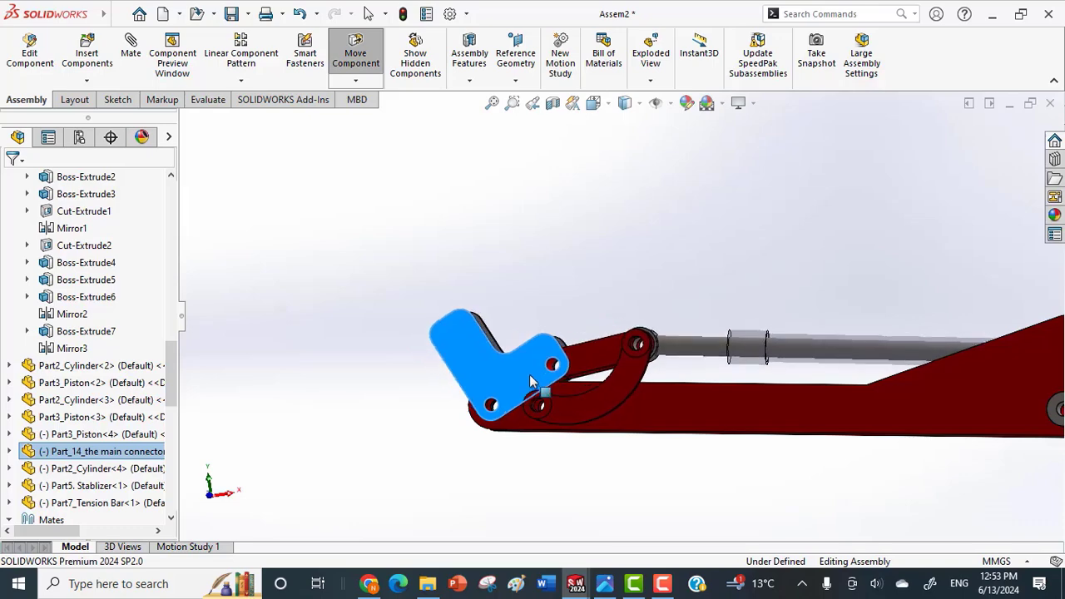
Examine the piston inside the transparent cylinder and the connector's joints at the arm's end, swinging the connector slightly.
middle_drag(768, 404, 812, 444)
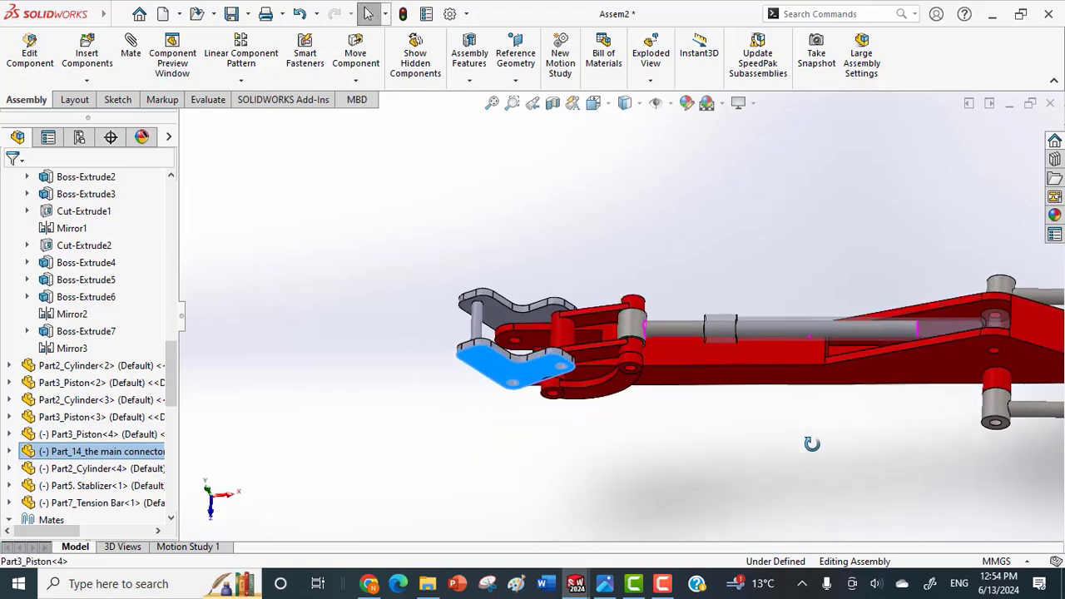
scroll(920, 321, down, 3)
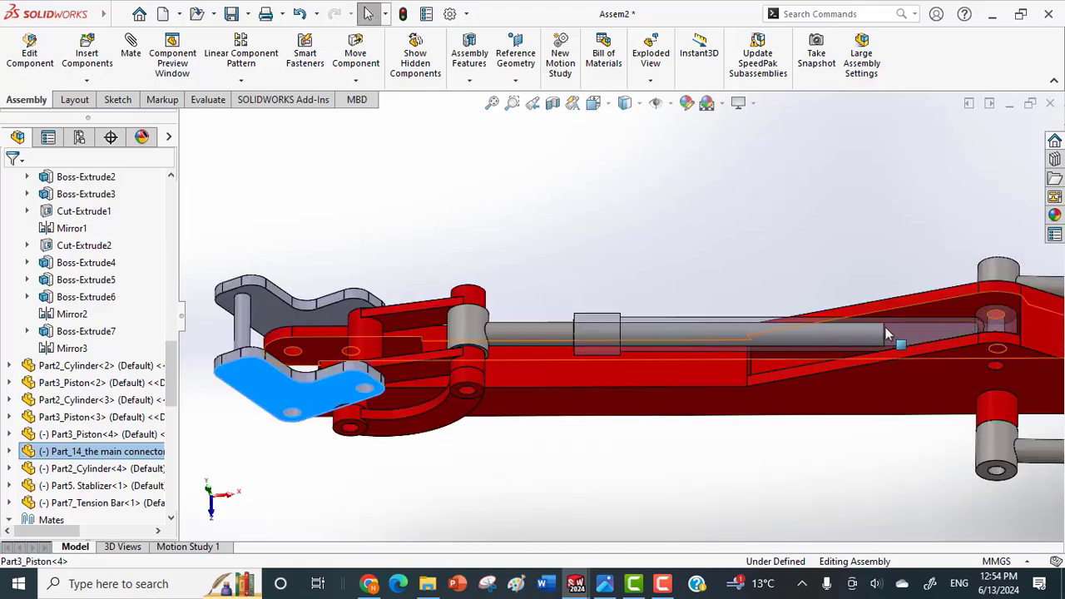
middle_drag(756, 398, 650, 381)
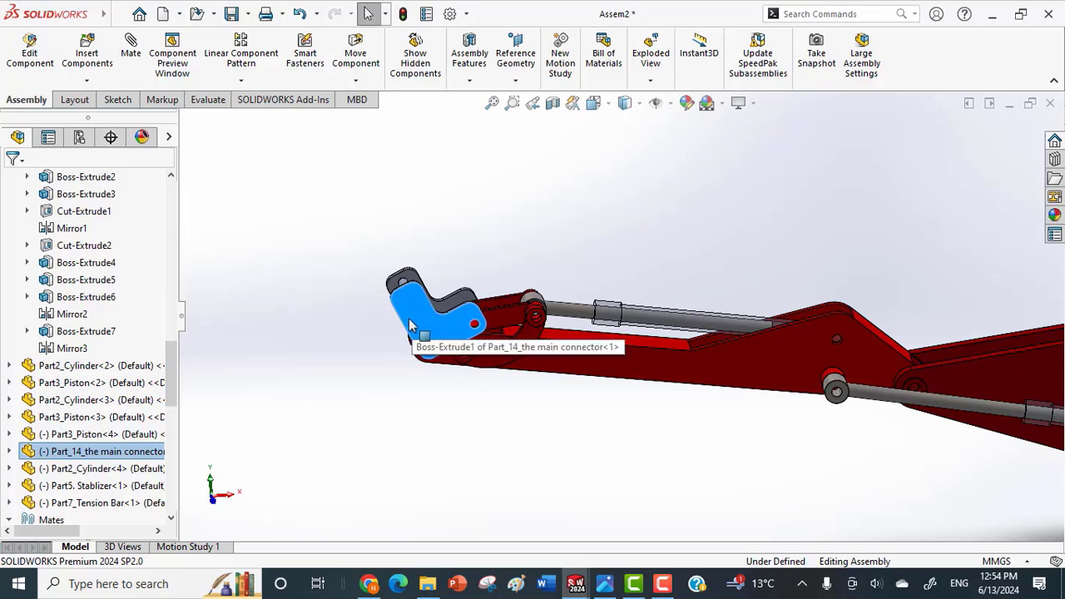
middle_drag(497, 364, 441, 333)
drag(418, 339, 386, 334)
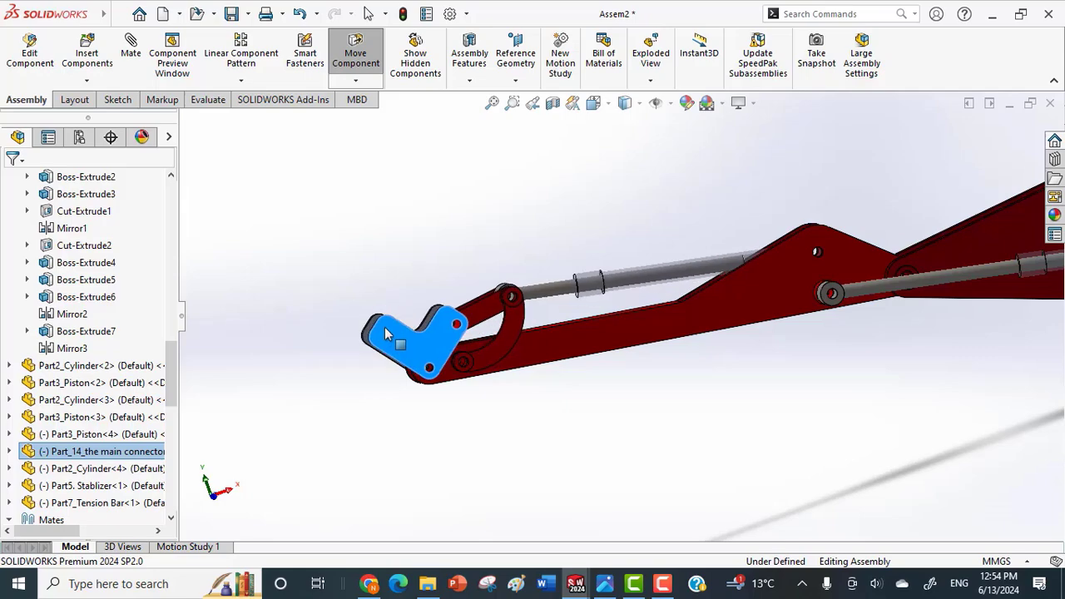
middle_drag(473, 336, 506, 435)
scroll(502, 357, down, 6)
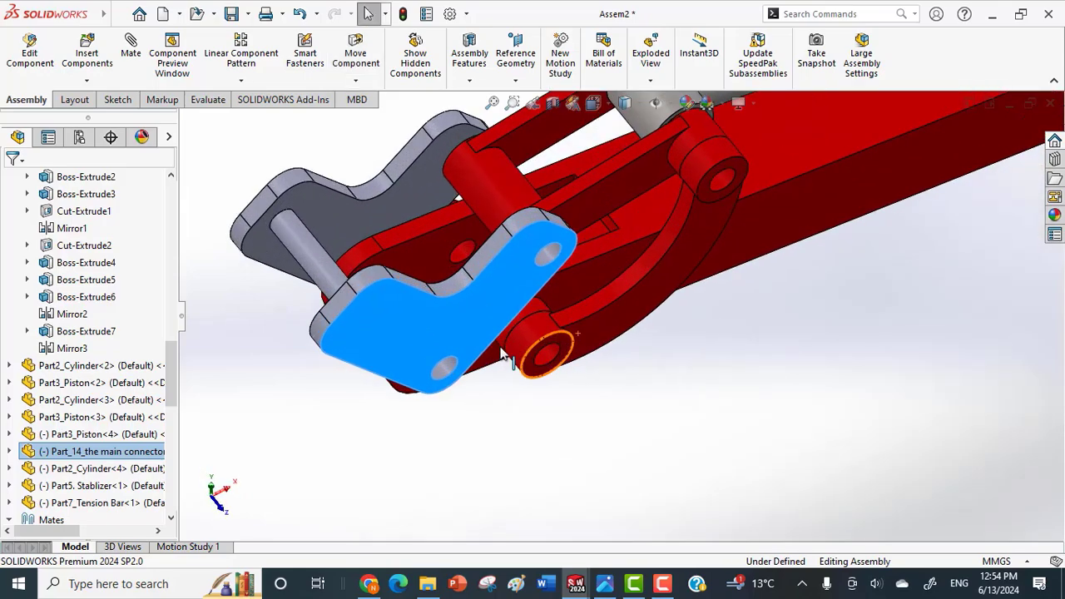
Insert a second Part7_Tension Bar from the Crane folder and place it beside the arm's end, opposite the first tension bar.
scroll(502, 354, down, 1)
middle_drag(557, 322, 504, 235)
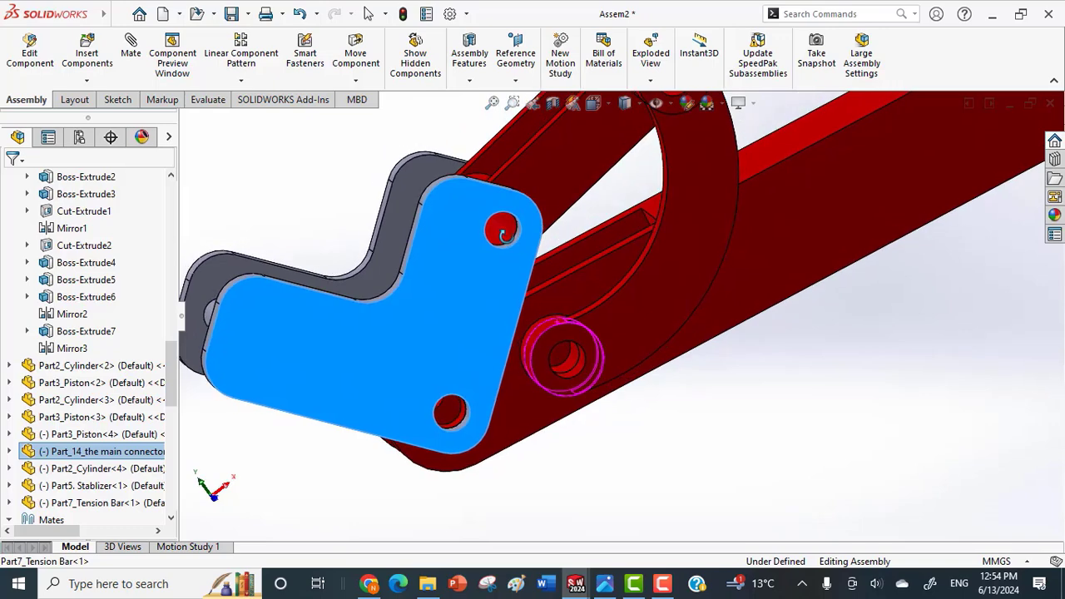
drag(478, 300, 506, 267)
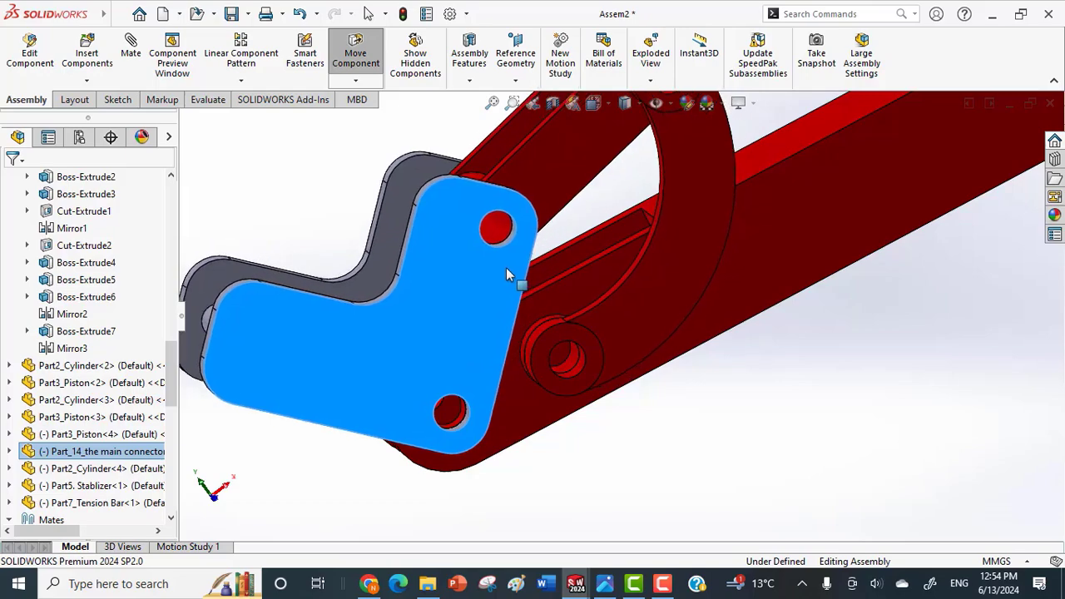
middle_drag(504, 268, 615, 426)
scroll(551, 392, up, 1)
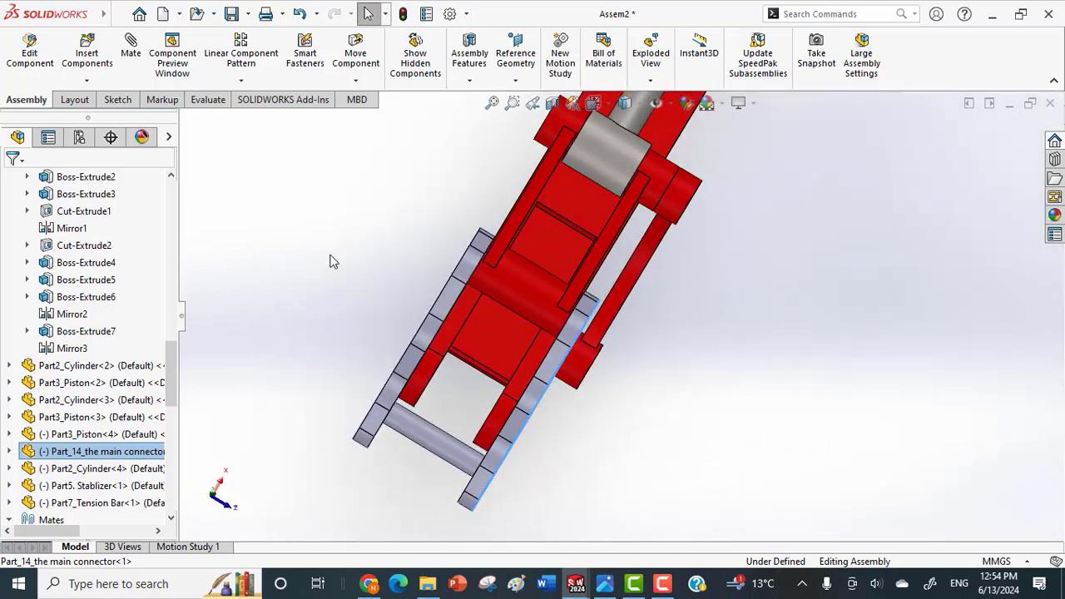
click(86, 81)
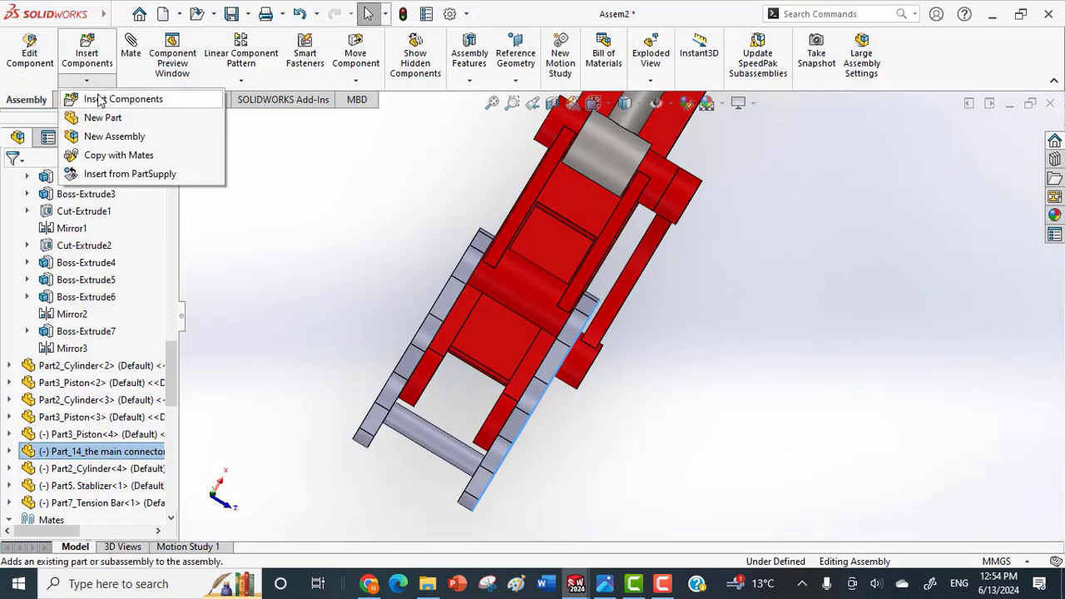
click(100, 99)
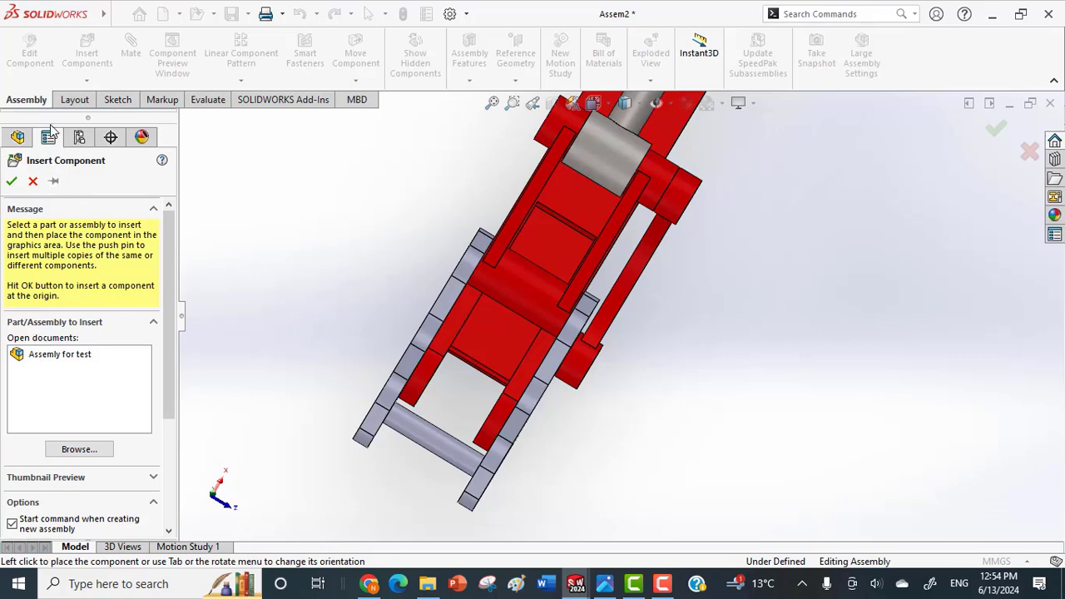
click(78, 451)
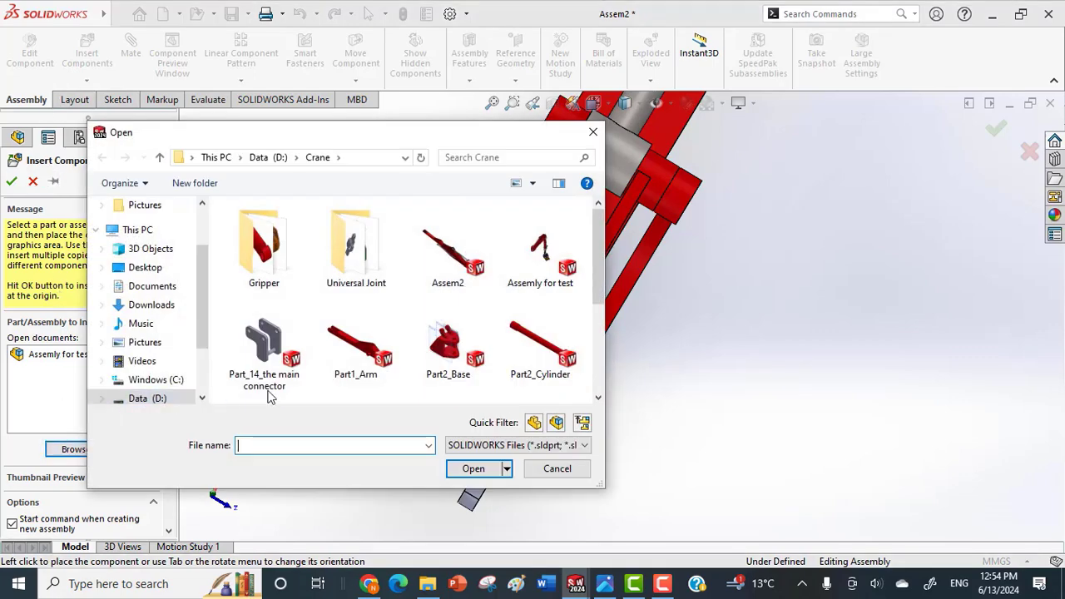
scroll(507, 347, down, 2)
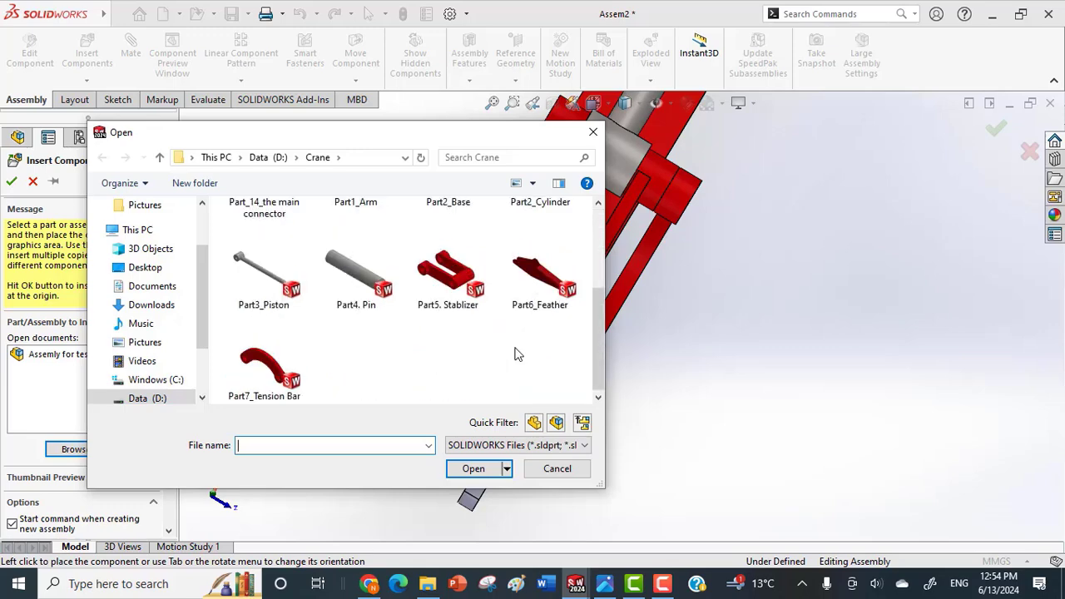
click(248, 381)
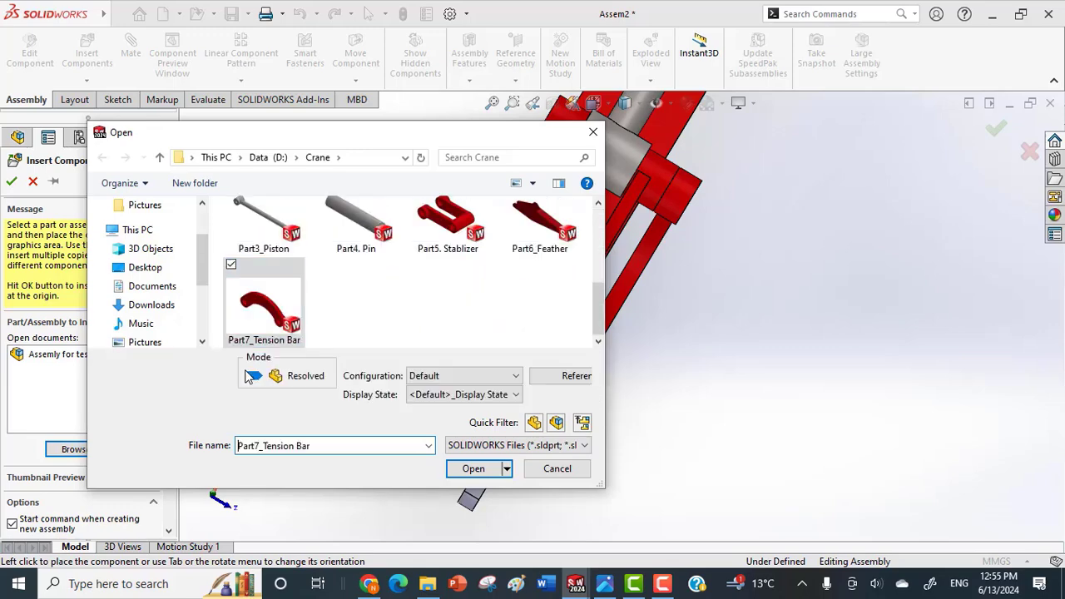
click(468, 470)
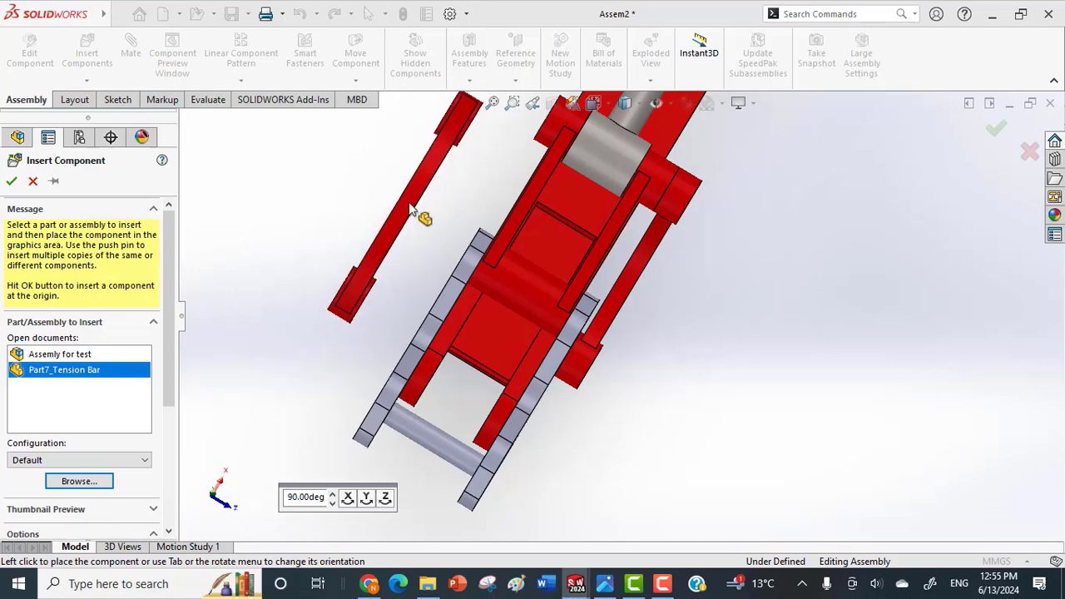
click(411, 208)
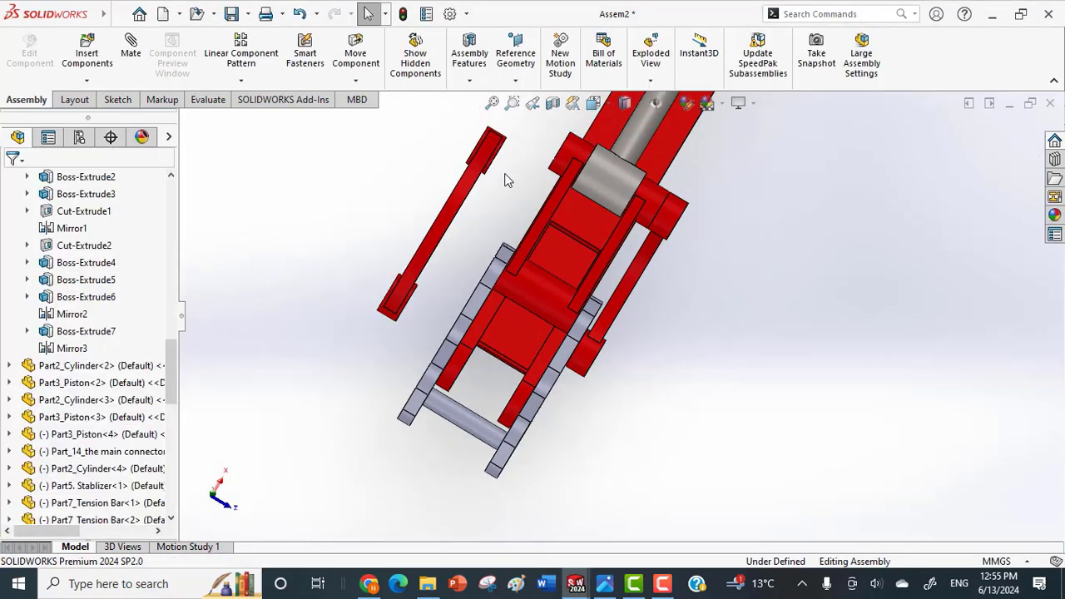
Mate the new tension bar's upper hole concentric with the stabilizer's pin hole on the free side.
middle_drag(504, 178, 583, 318)
scroll(497, 131, down, 2)
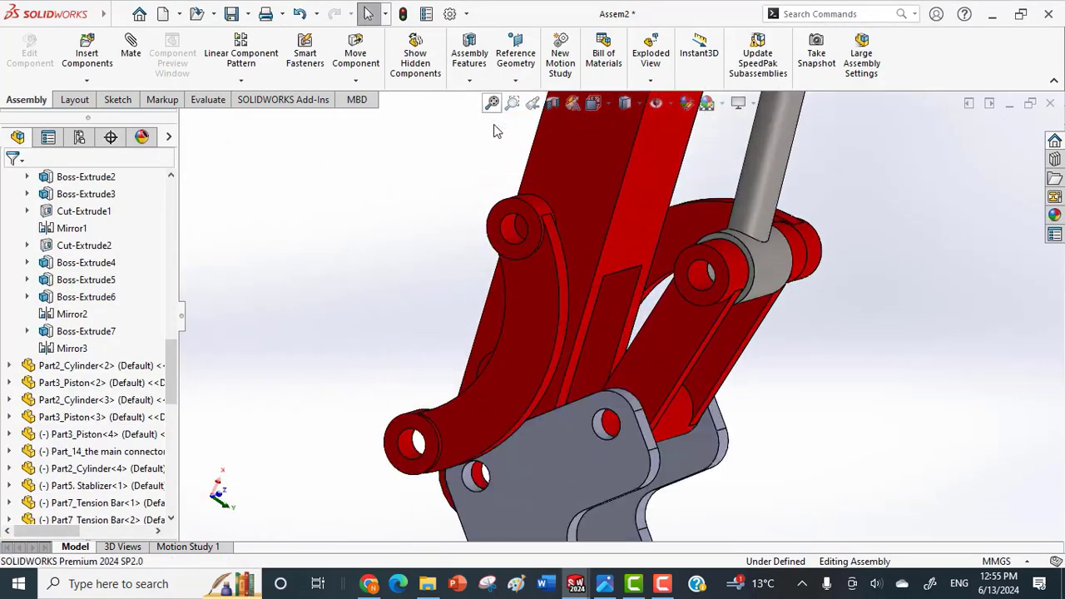
click(510, 232)
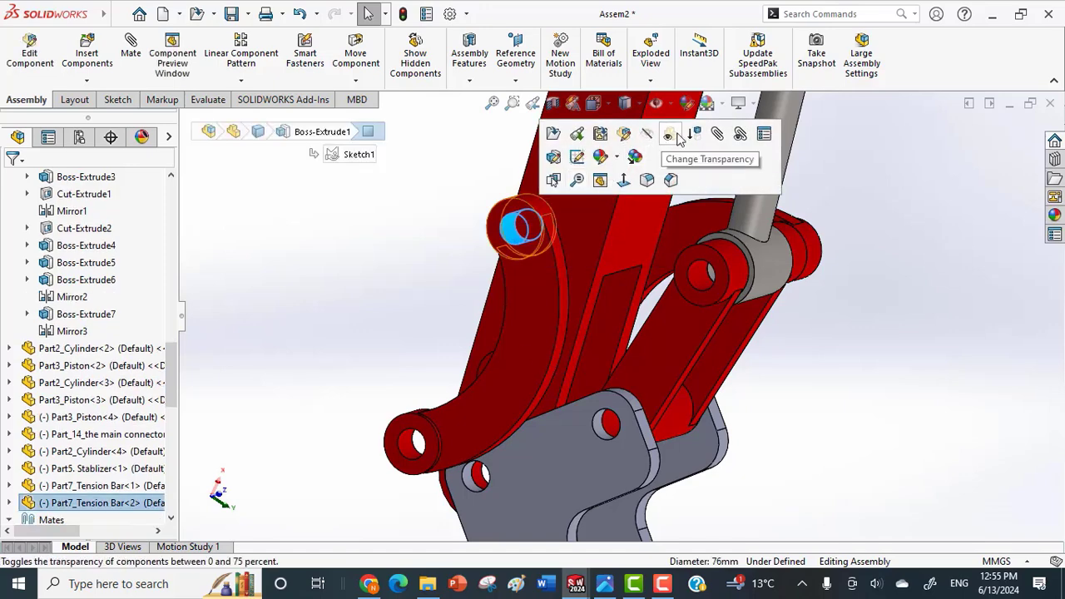
key(m)
click(699, 277)
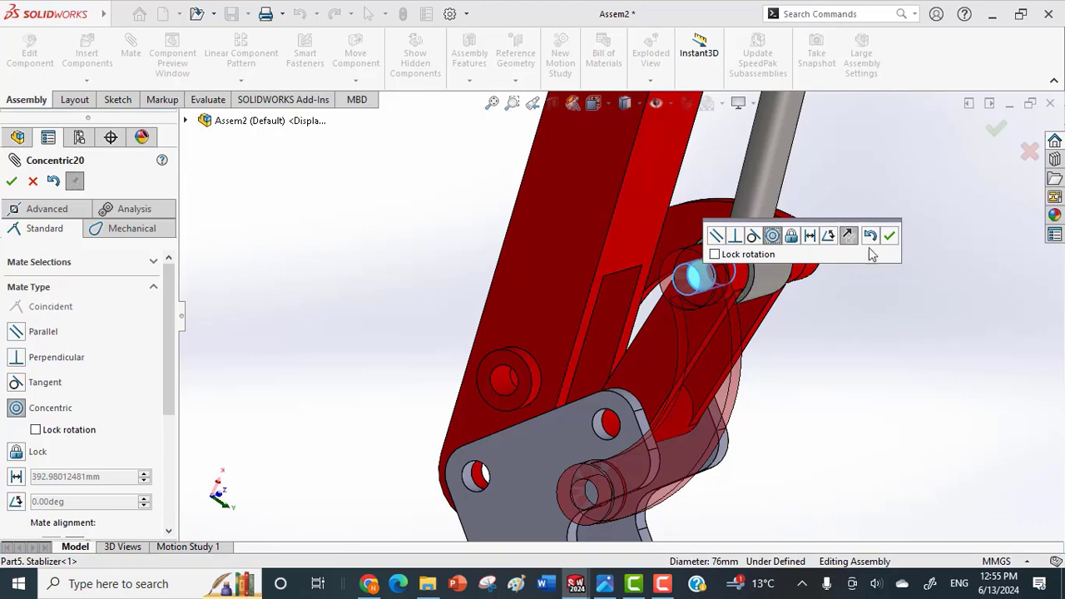
click(890, 238)
Mate the new tension bar's lower hole concentric with the hole in the boss on the arm's side.
scroll(588, 448, down, 3)
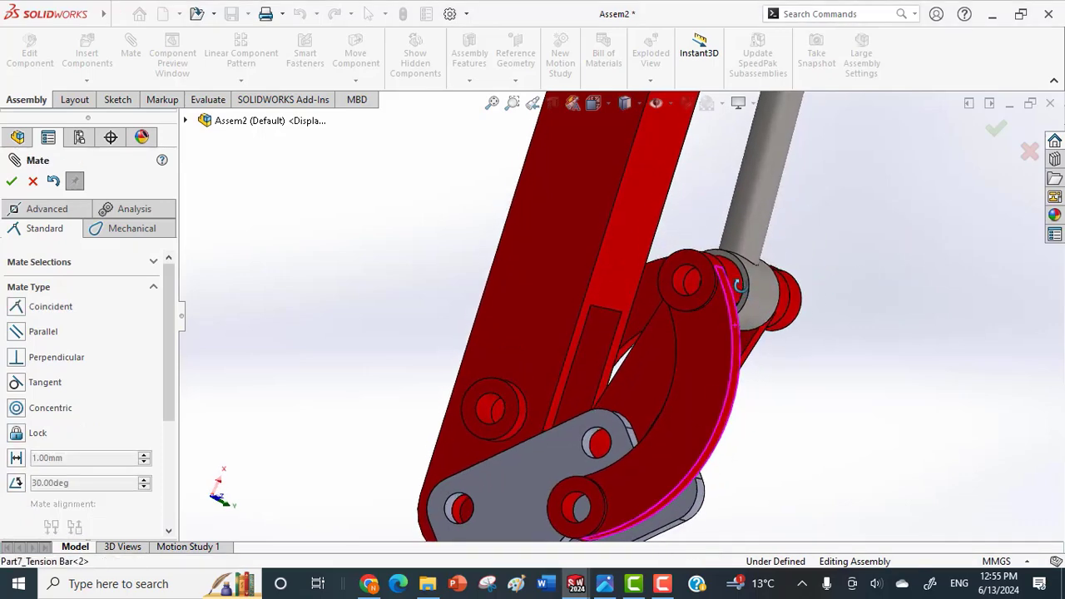
click(559, 538)
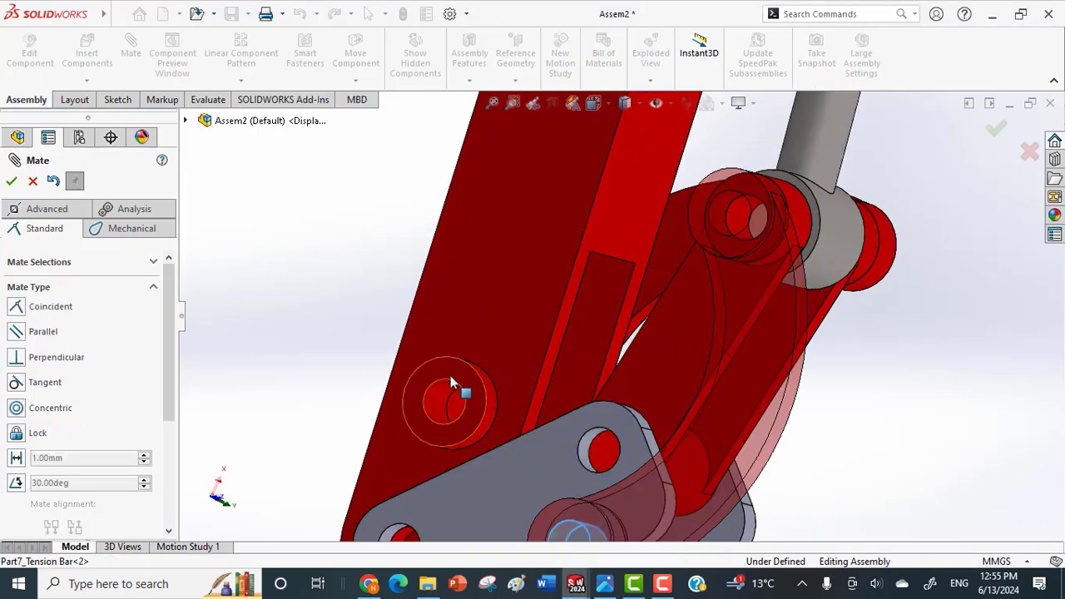
click(445, 401)
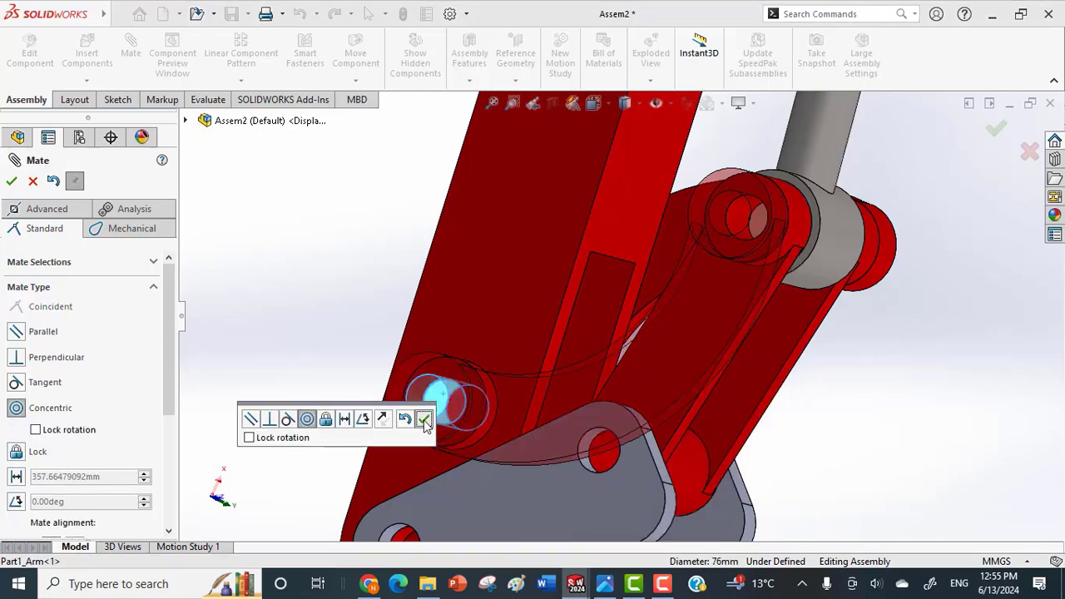
click(424, 420)
Swing the linkage at the arm's end to check its motion with both tension bars, and finish mating.
middle_drag(495, 407, 458, 268)
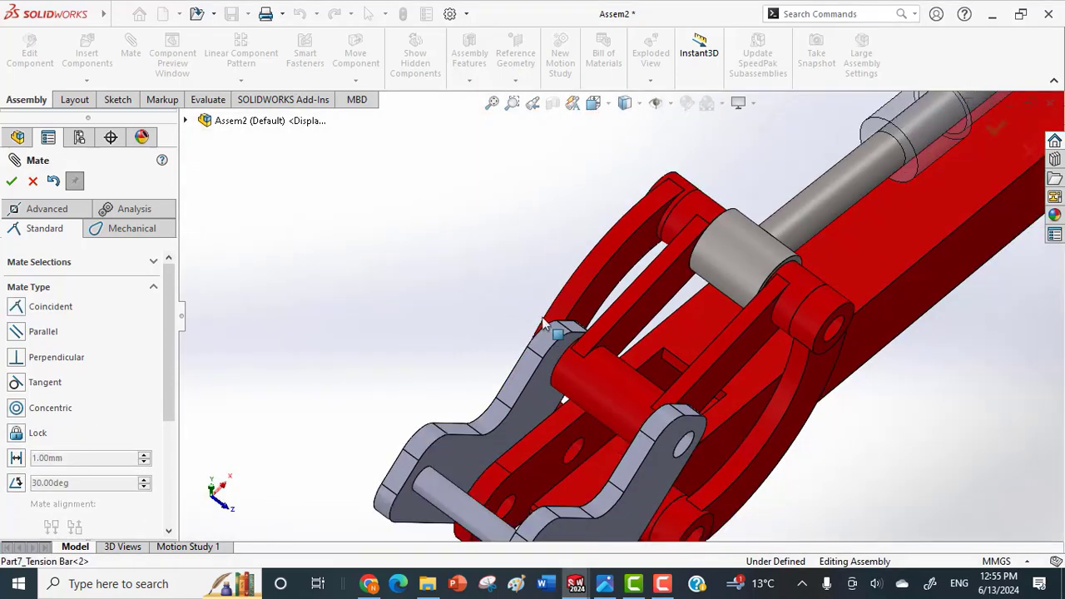
scroll(670, 315, up, 3)
drag(763, 302, 709, 306)
middle_drag(648, 289, 638, 284)
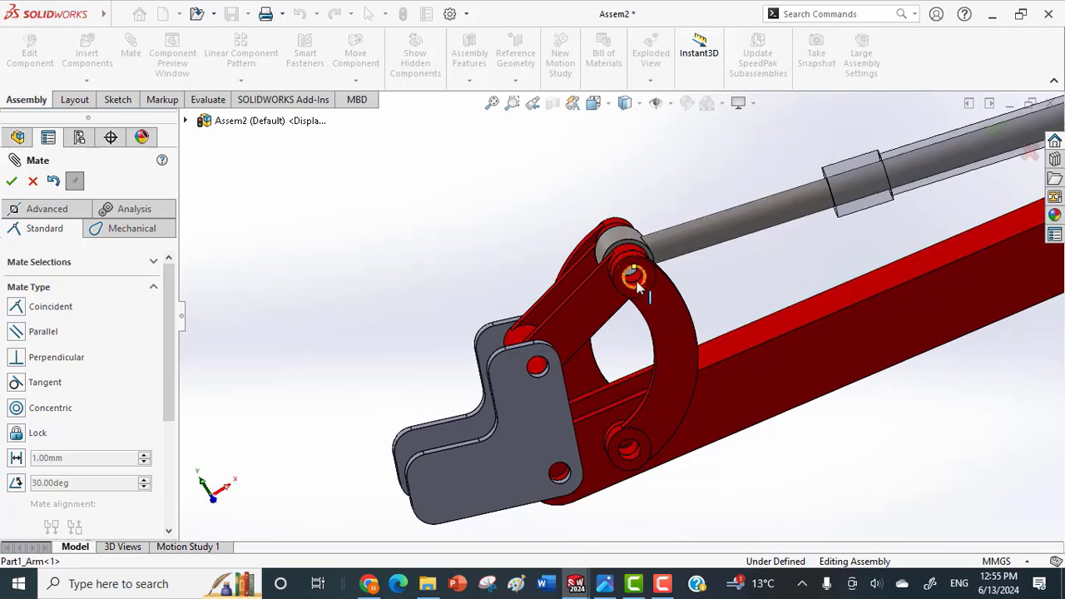
click(635, 273)
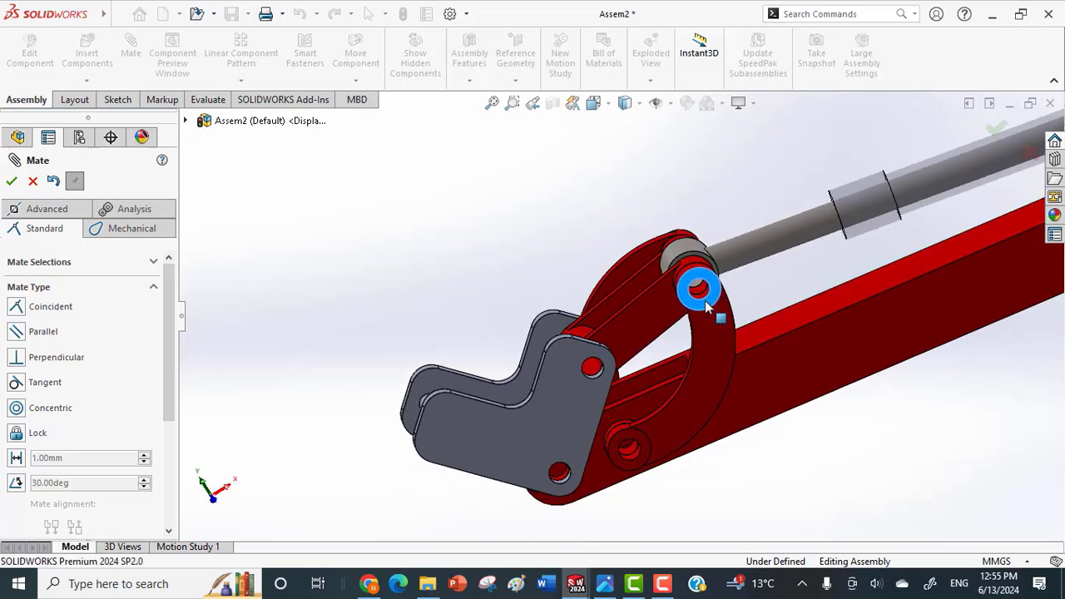
drag(710, 307, 584, 425)
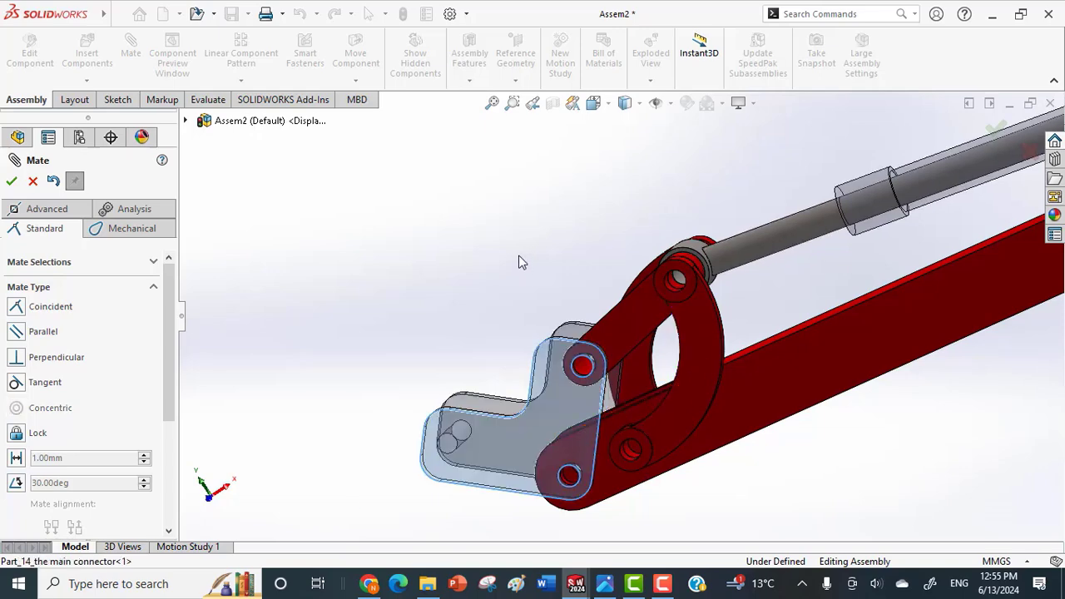
click(13, 181)
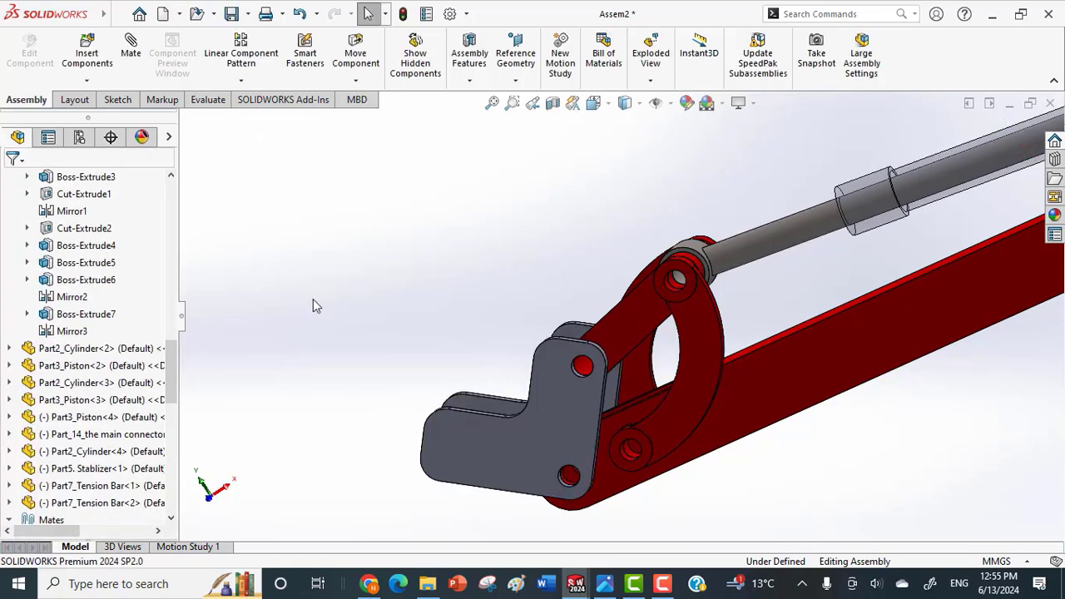
Set up an angle mate between the main connector's Top Plane and the upper face of the arm.
click(518, 422)
click(9, 433)
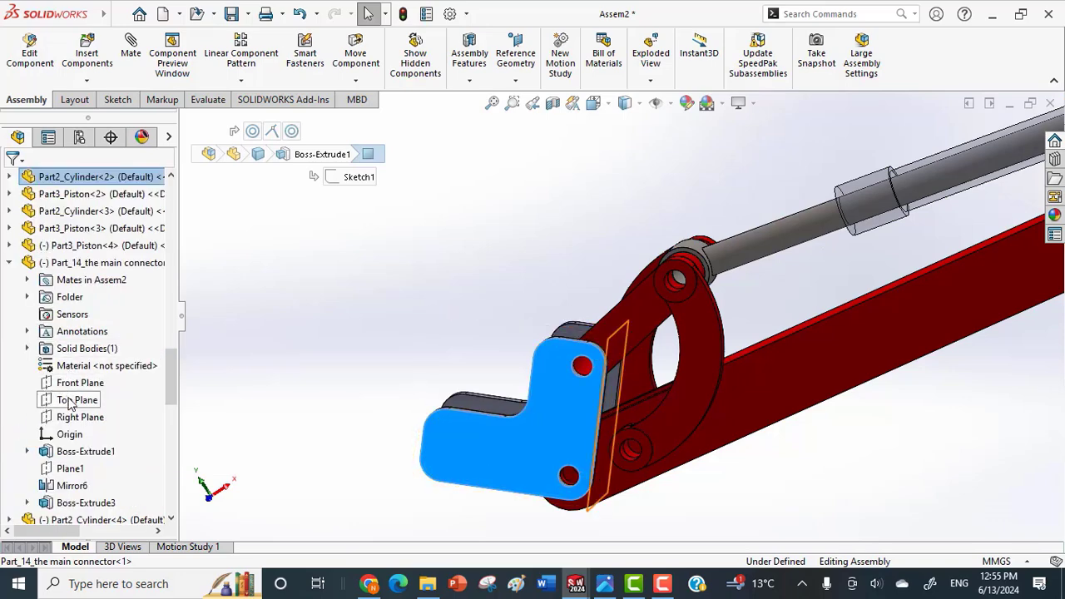
click(73, 401)
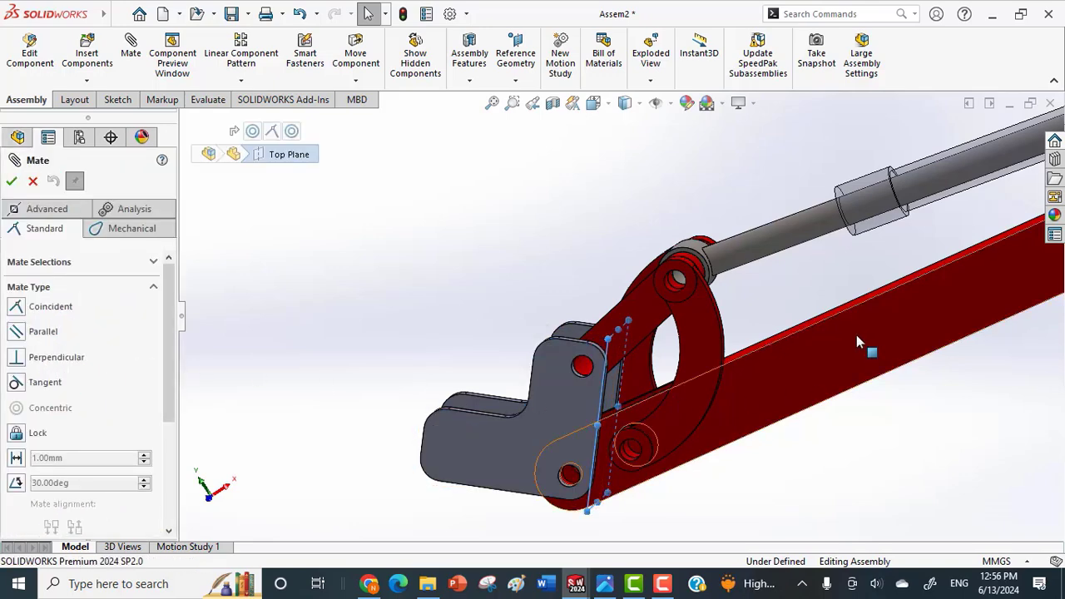
middle_drag(856, 335, 880, 405)
click(840, 303)
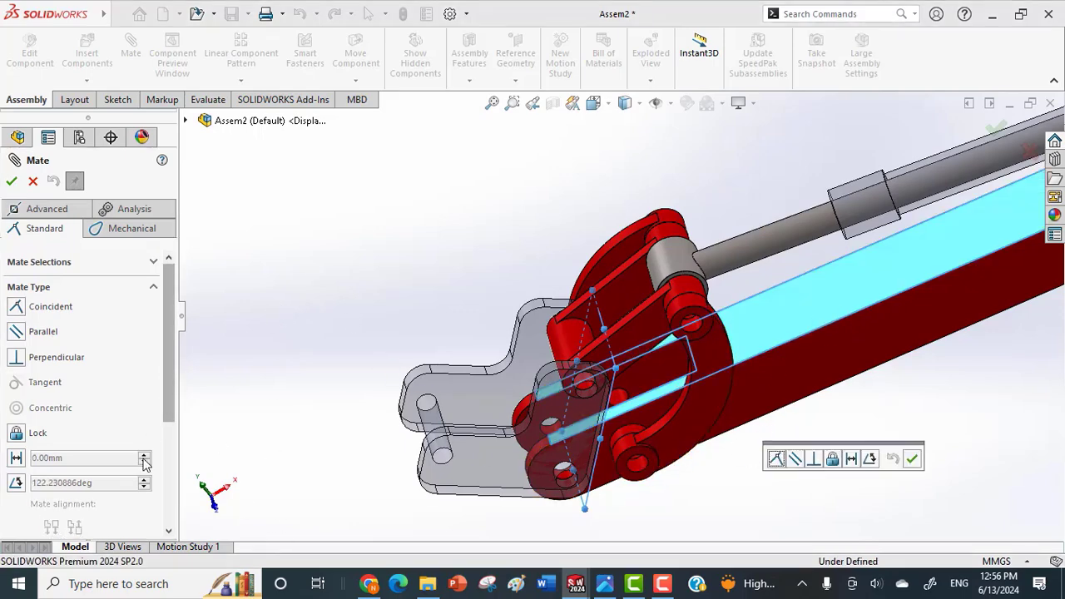
click(16, 483)
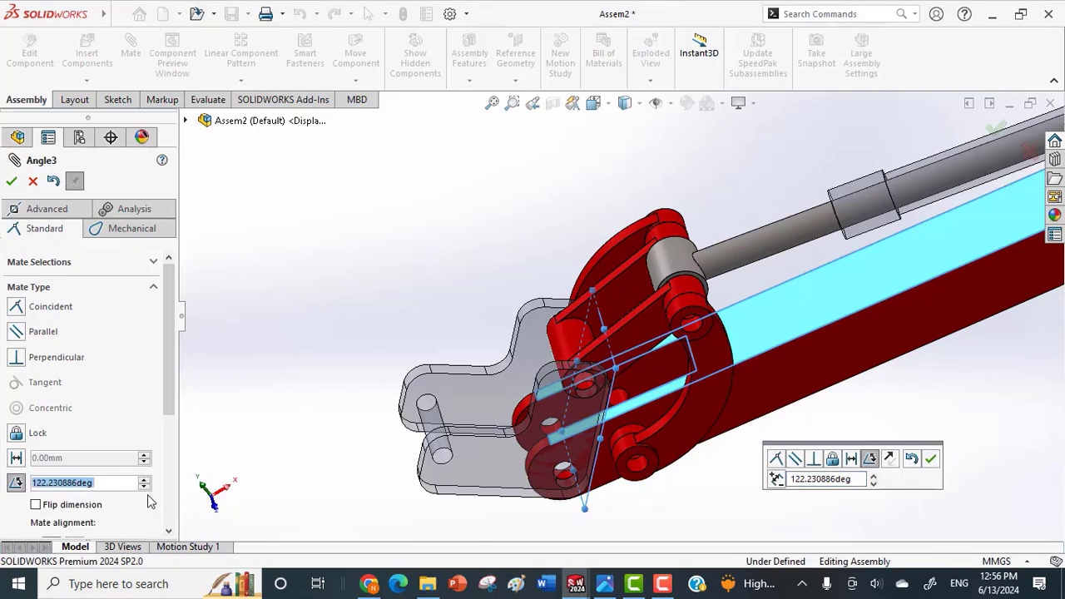
middle_drag(377, 459, 355, 420)
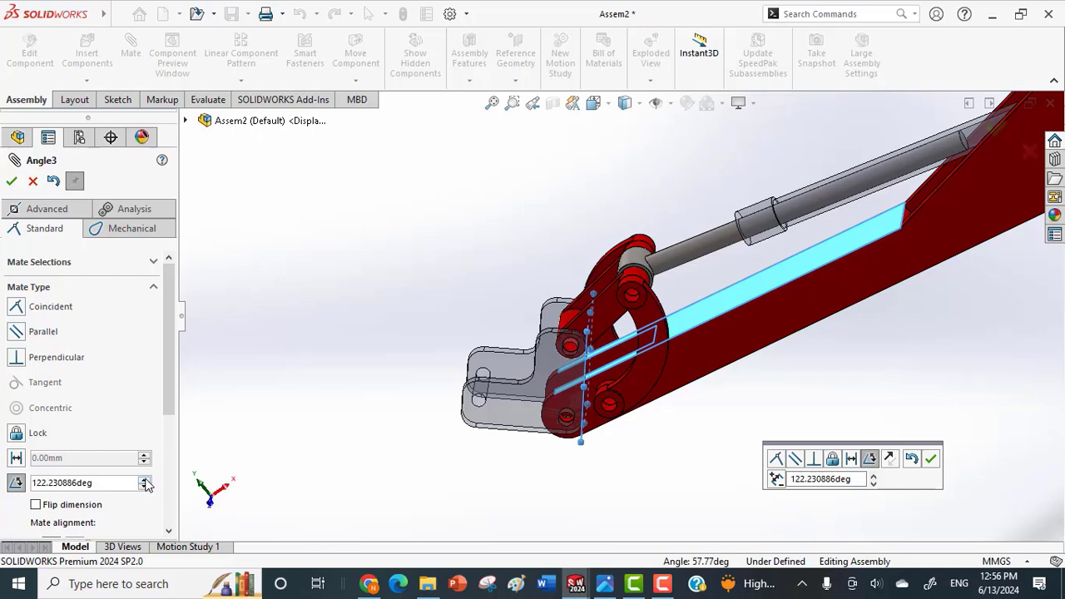
Step the angle mate's value up and down, ending at 90.230886°, to preview the connector linkage's motion.
click(145, 481)
click(145, 481)
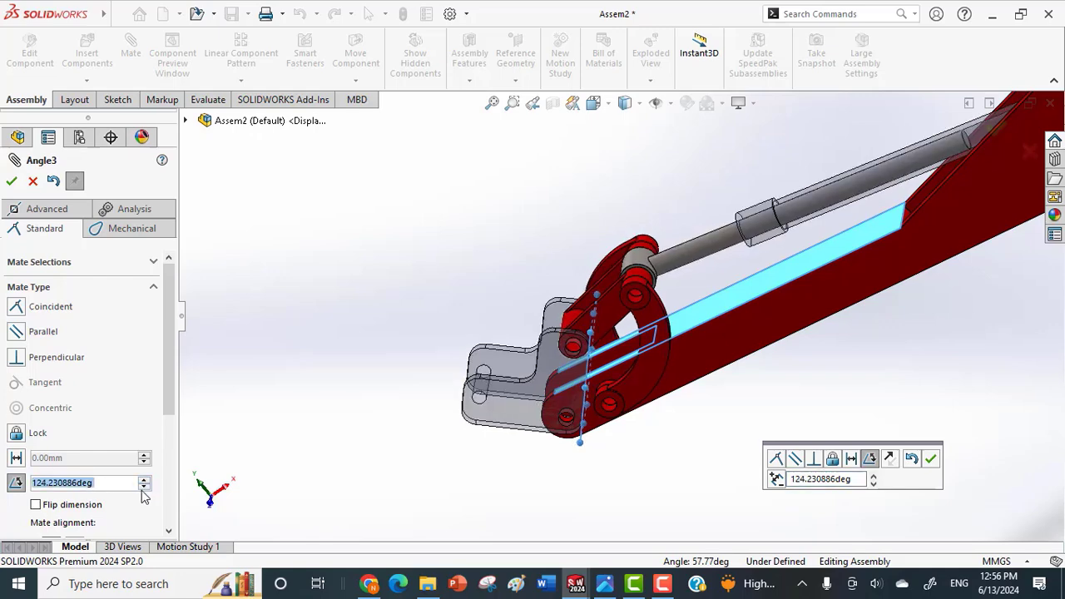
click(144, 489)
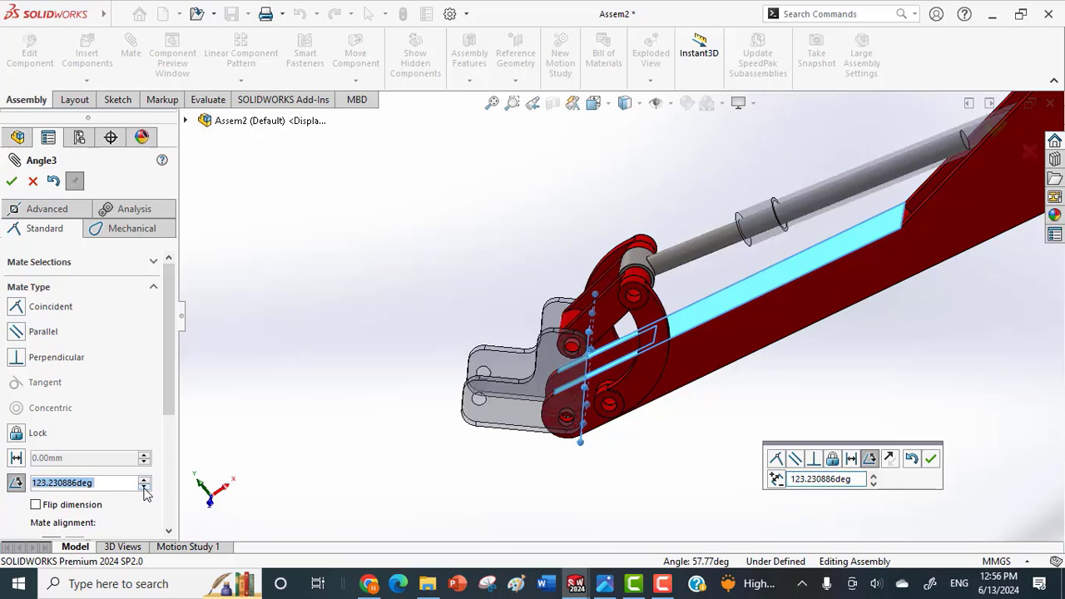
click(144, 488)
click(144, 488)
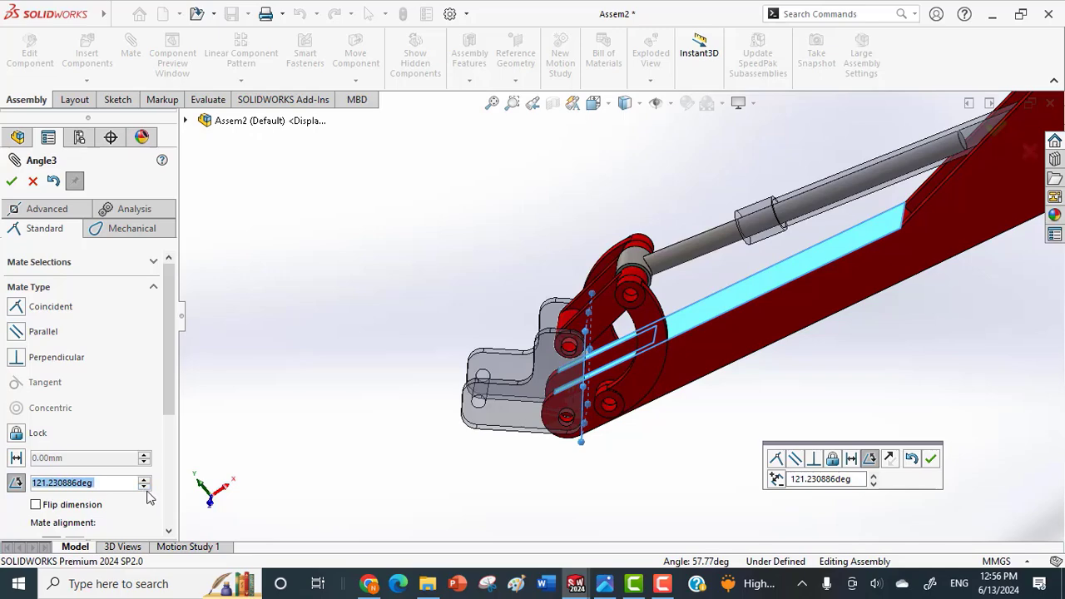
click(145, 489)
click(145, 488)
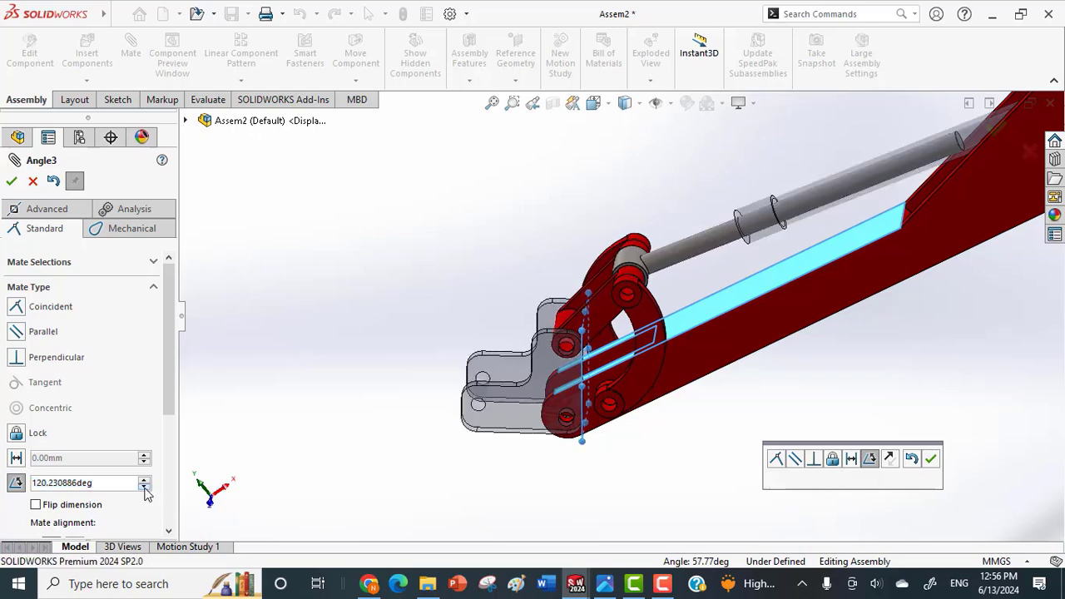
click(145, 488)
click(144, 489)
click(144, 488)
click(144, 489)
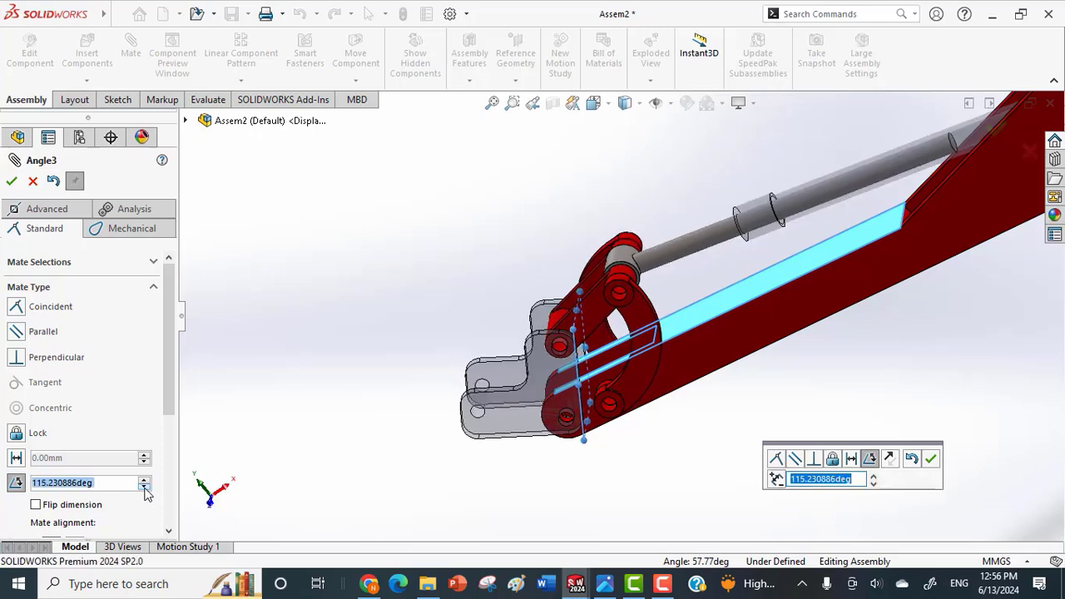
click(144, 489)
click(144, 489)
click(144, 489)
click(144, 489)
click(144, 489)
click(144, 488)
click(144, 489)
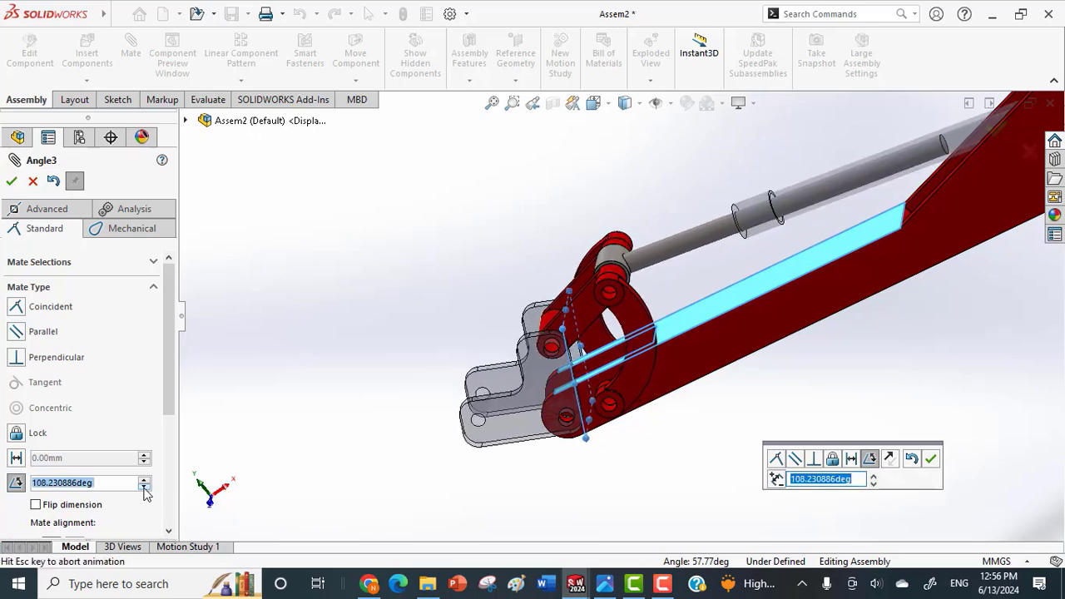
click(144, 489)
click(144, 489)
click(144, 489)
click(144, 488)
click(144, 489)
click(144, 488)
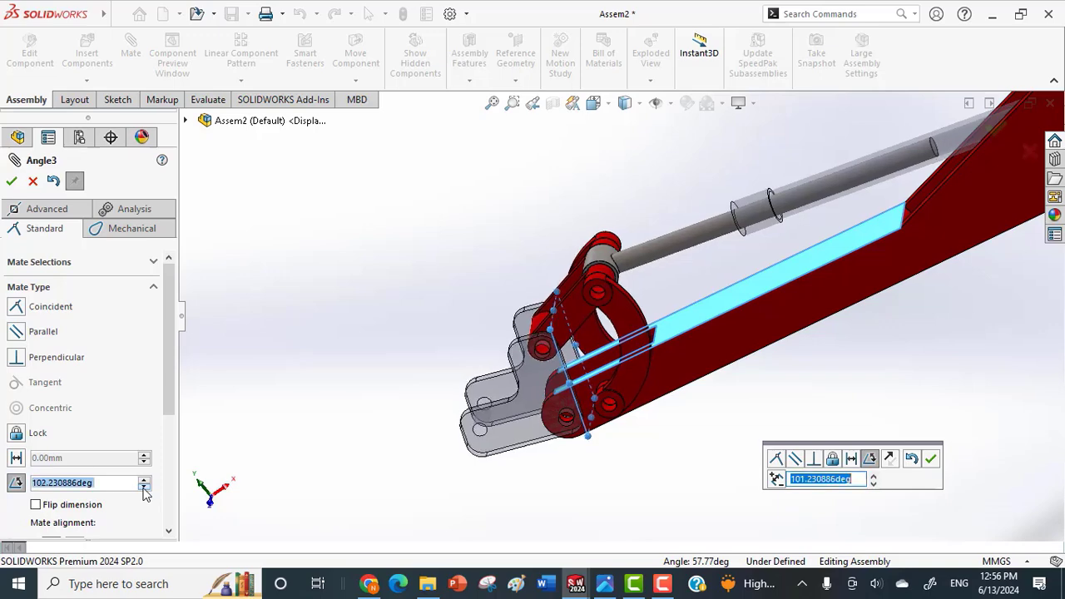
click(144, 489)
click(144, 488)
click(144, 488)
click(144, 489)
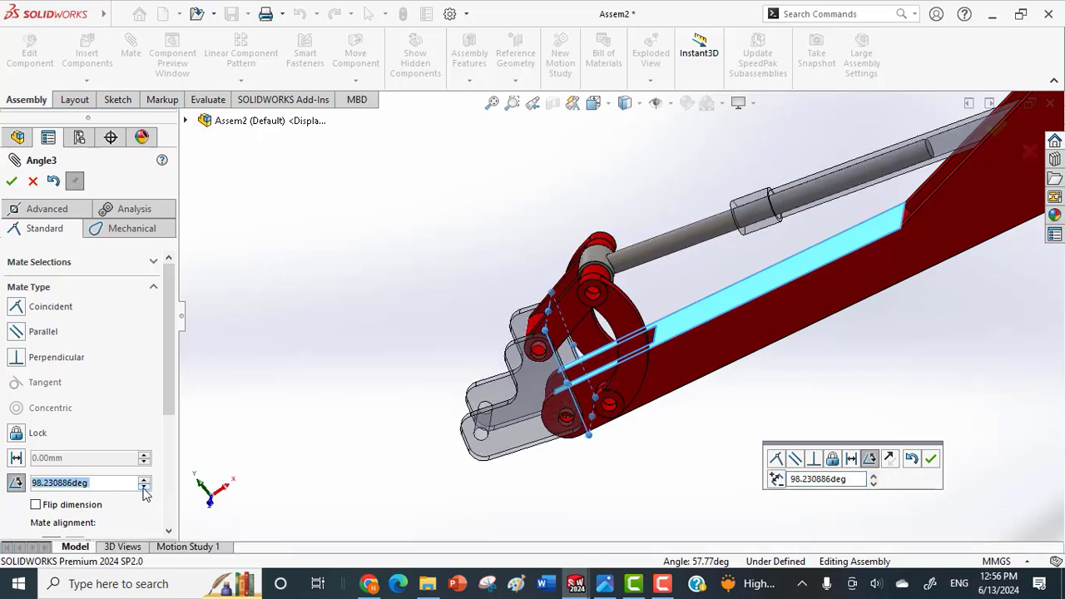
click(144, 489)
click(144, 488)
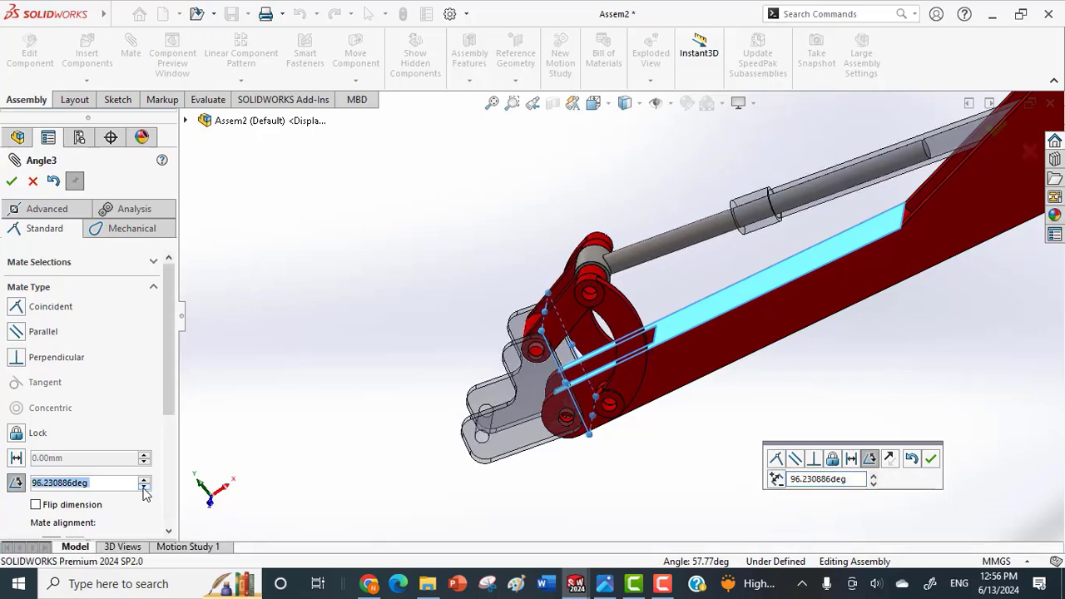
click(144, 488)
click(144, 488)
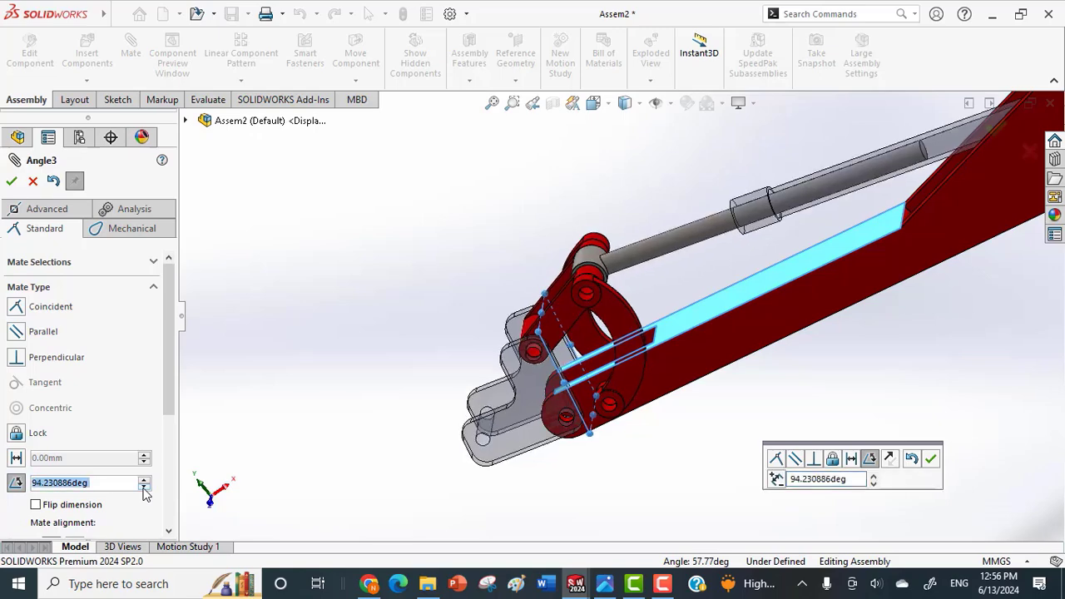
click(144, 488)
click(144, 488)
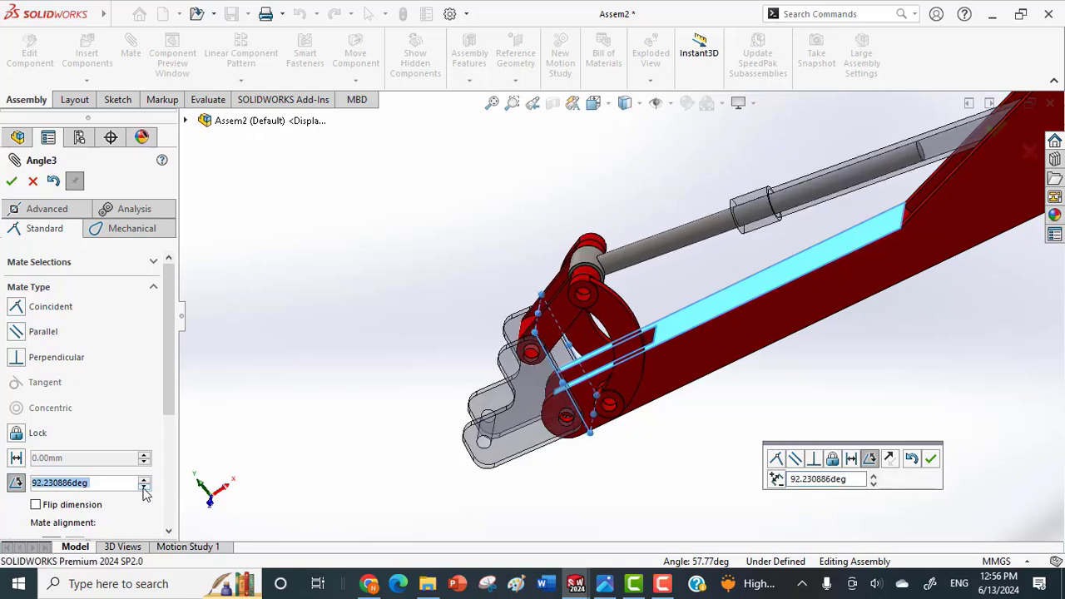
click(144, 489)
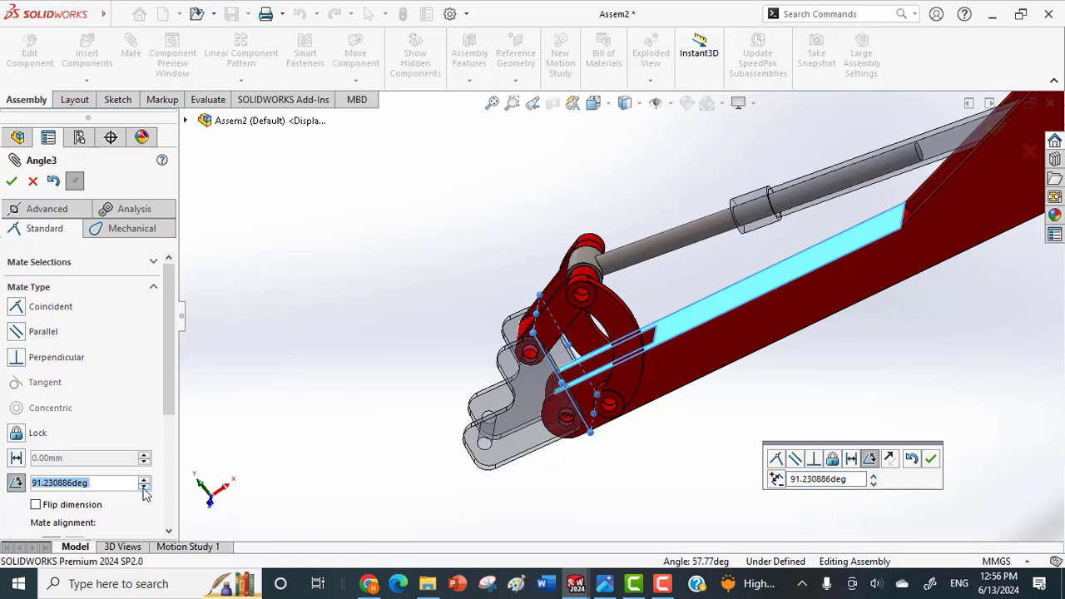
click(144, 489)
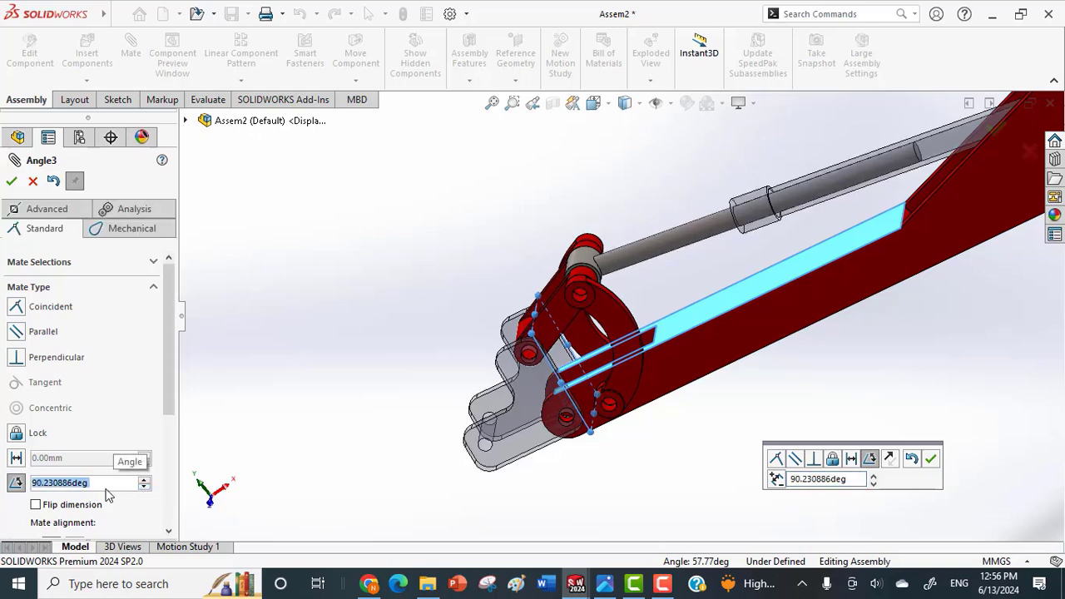
Set the angle between the main connector's Top Plane and the arm's upper face to 1°.
text(1)
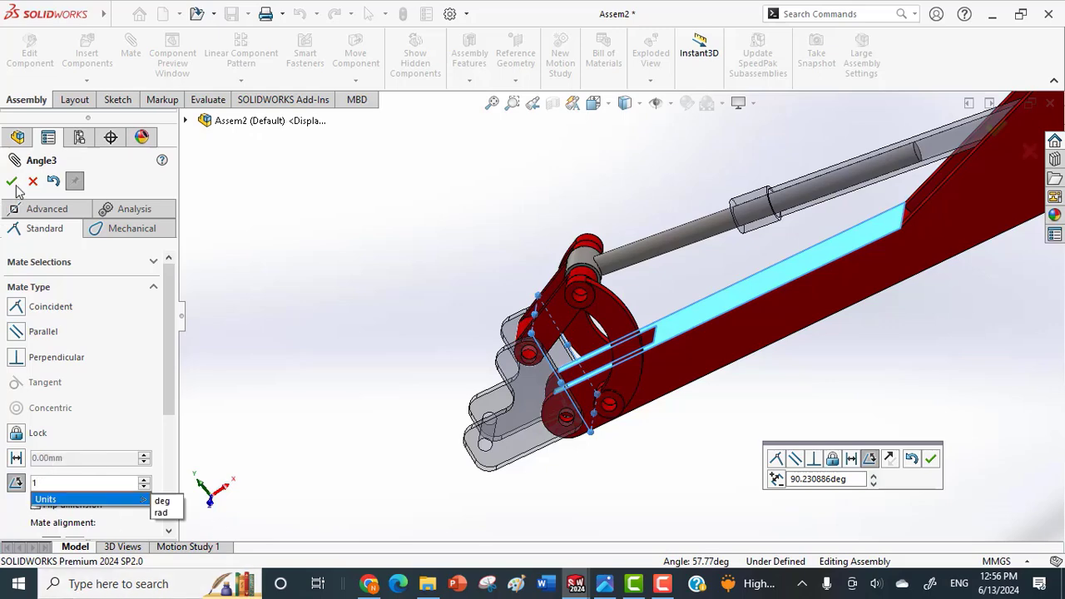
key(Return)
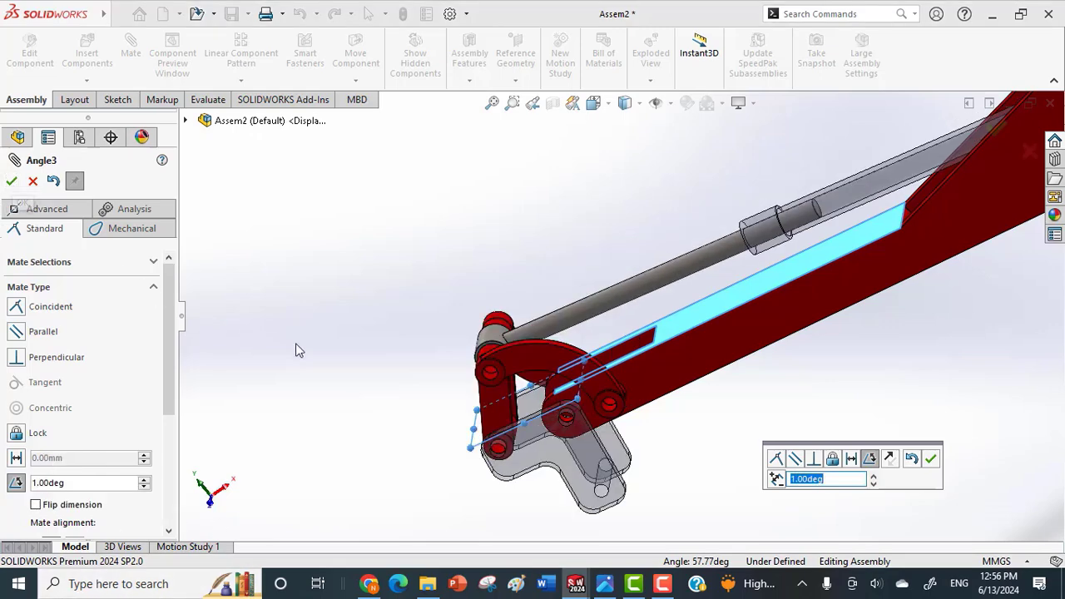
middle_drag(412, 327, 416, 256)
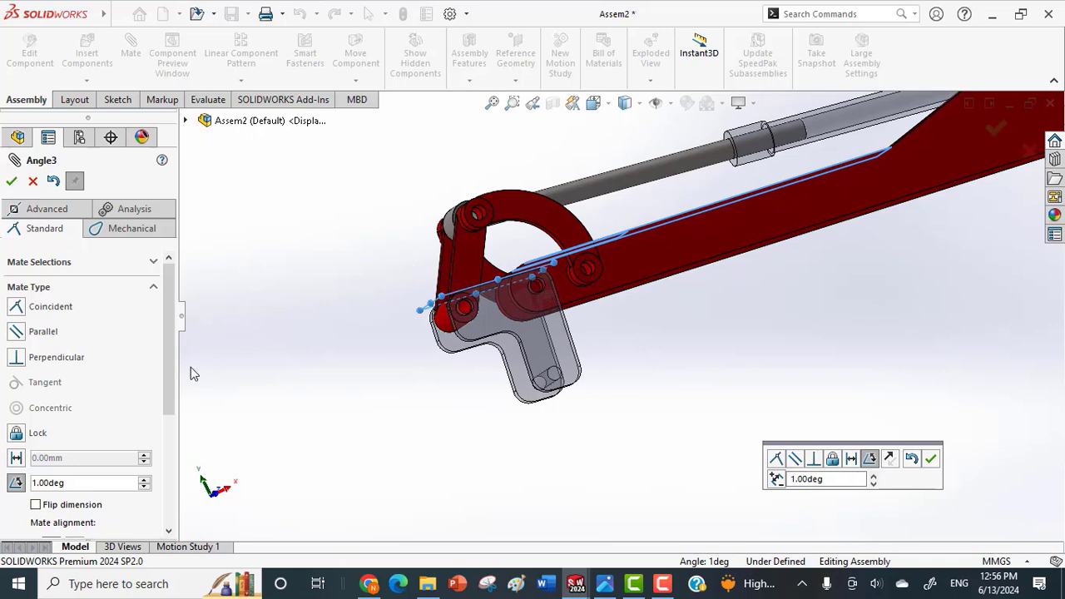
Turn the angle mate into an advanced limit angle mate with a 122° maximum and 1° minimum, and finish mating.
click(49, 214)
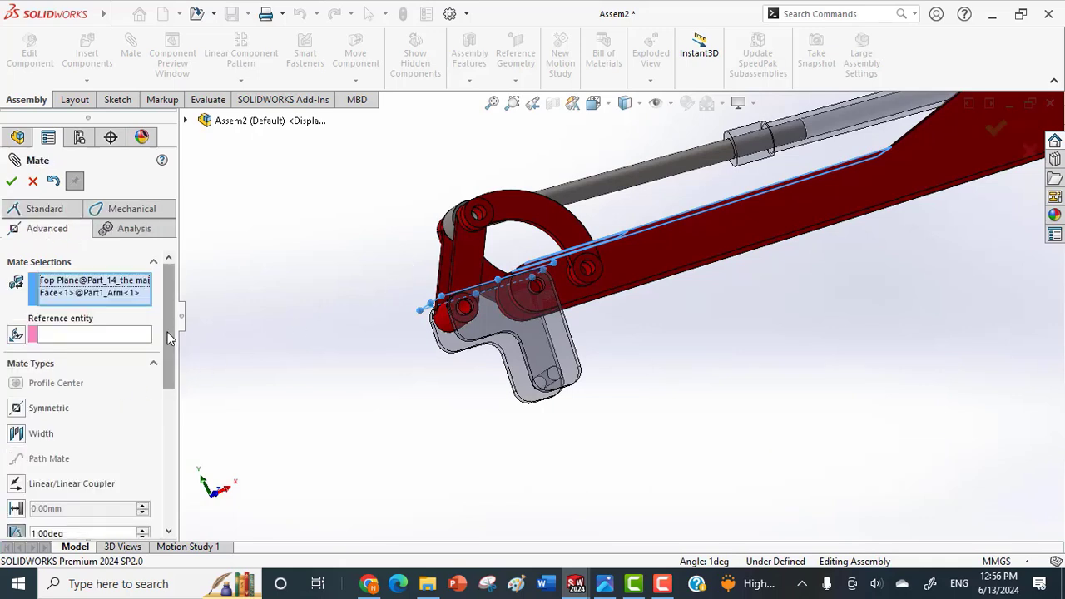
drag(172, 339, 170, 402)
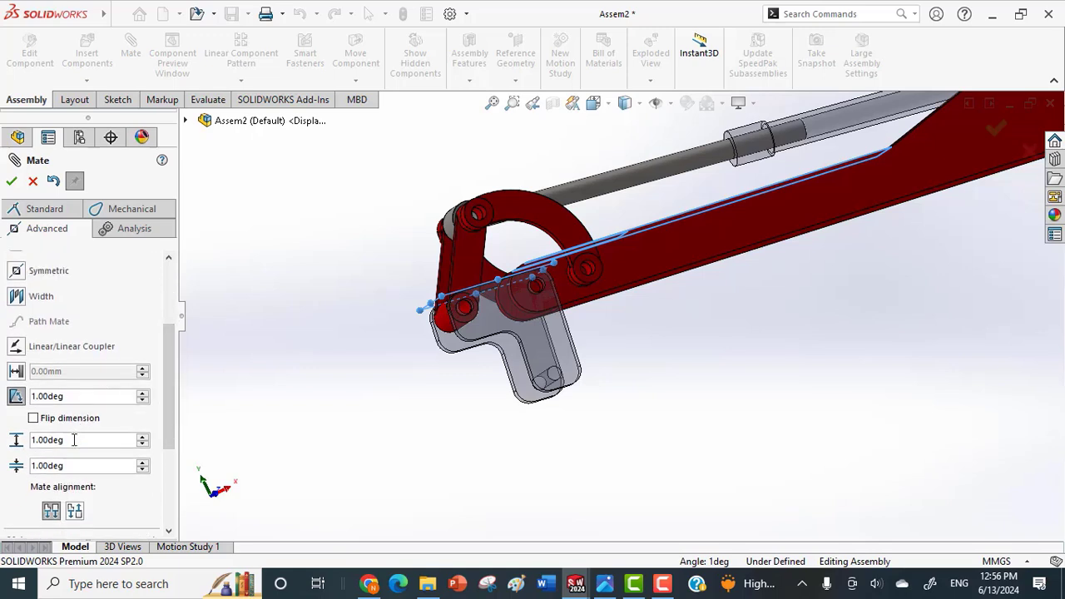
text(122)
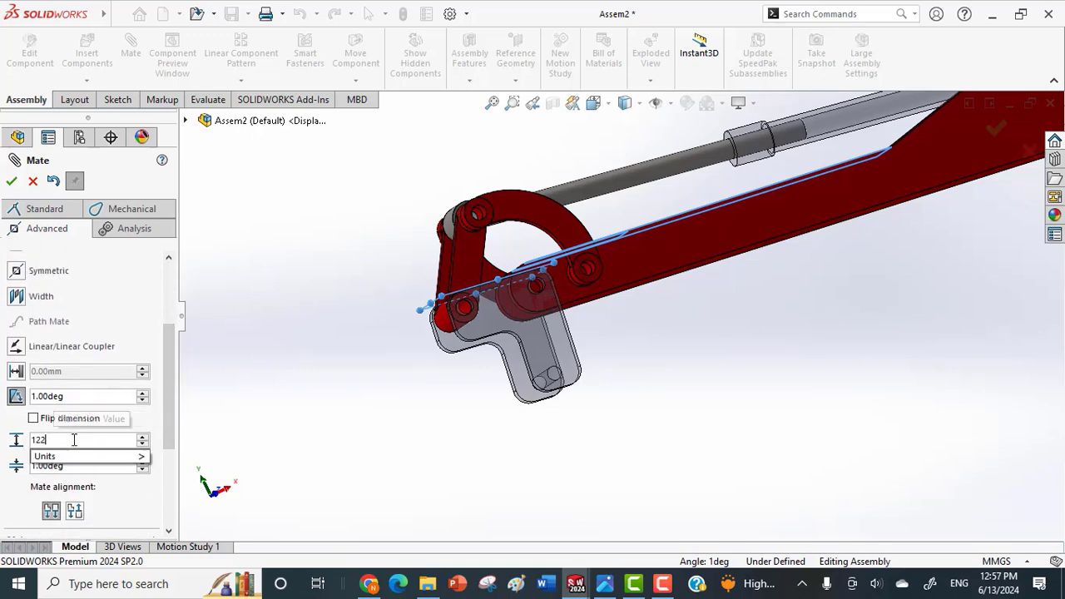
key(Return)
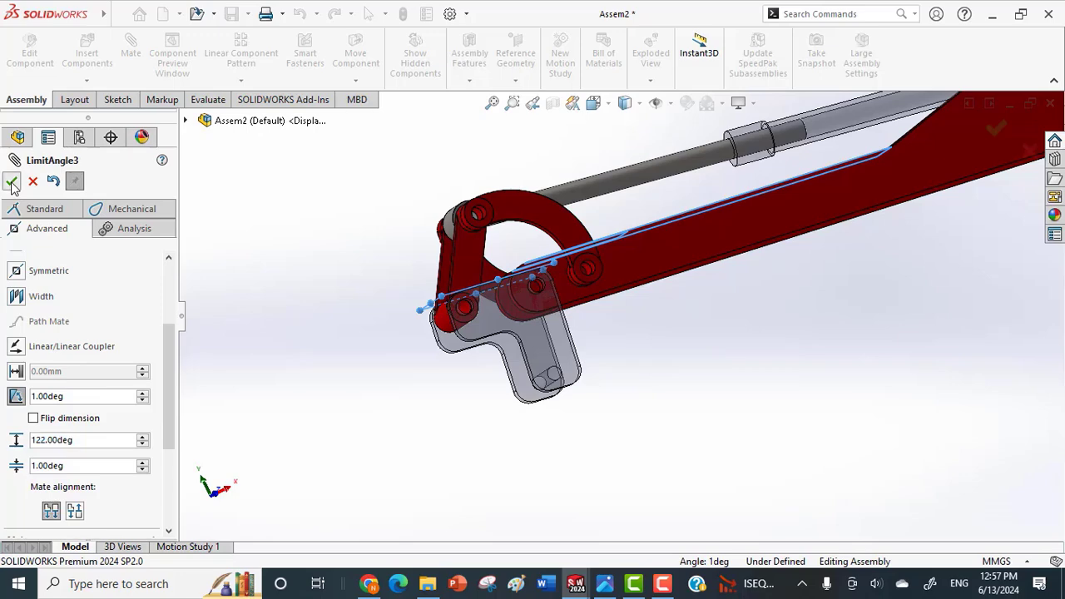
click(10, 182)
click(11, 181)
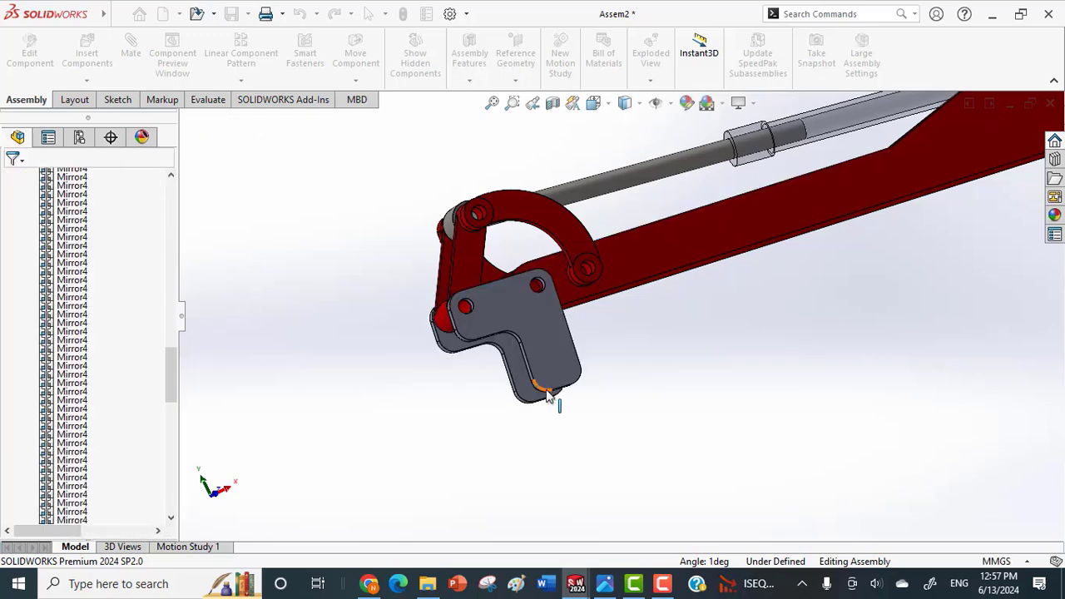
Swing the main connector up and down to check the linkage's travel within the angle limits.
drag(543, 360, 534, 204)
drag(451, 275, 642, 424)
drag(519, 391, 629, 472)
key(Escape)
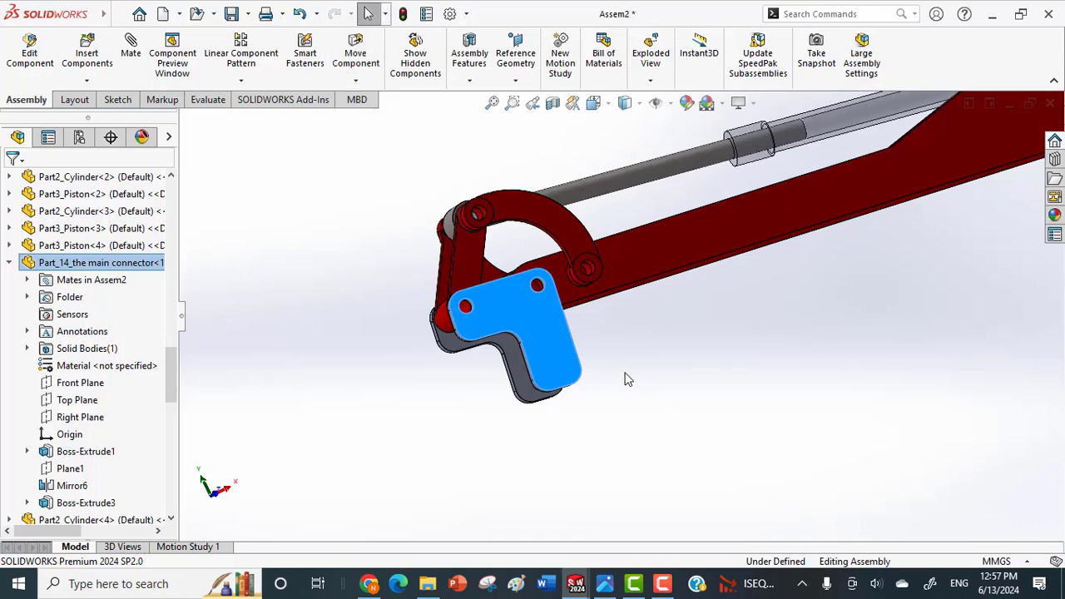
Load the joint and connector ring, joint yoke, joint swivel and joint pin parts from the Universal Joint folder for insertion.
scroll(561, 373, up, 3)
middle_drag(558, 373, 542, 404)
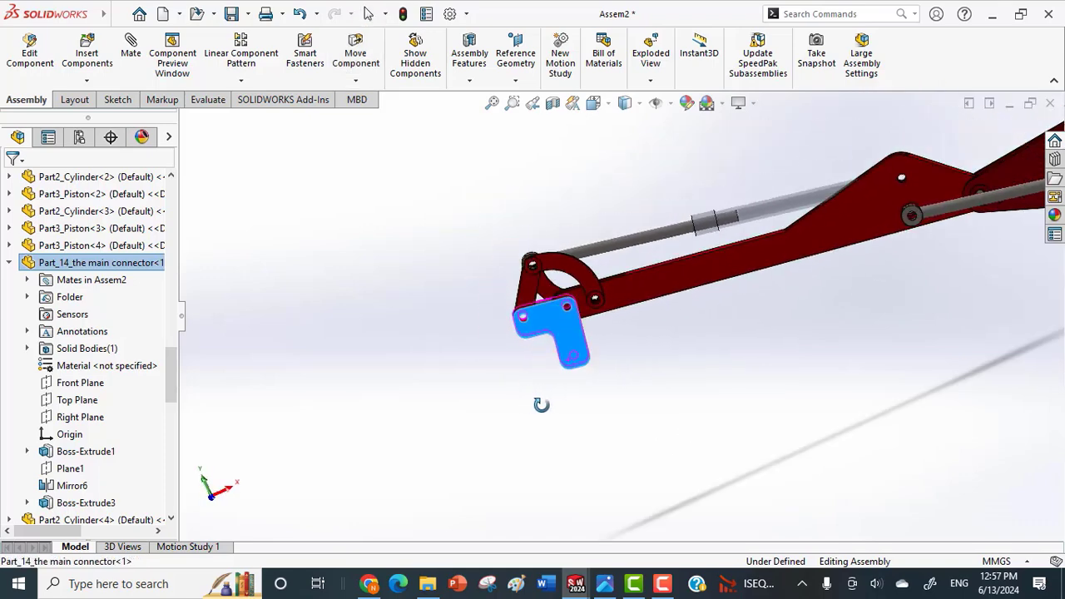
click(87, 80)
click(107, 98)
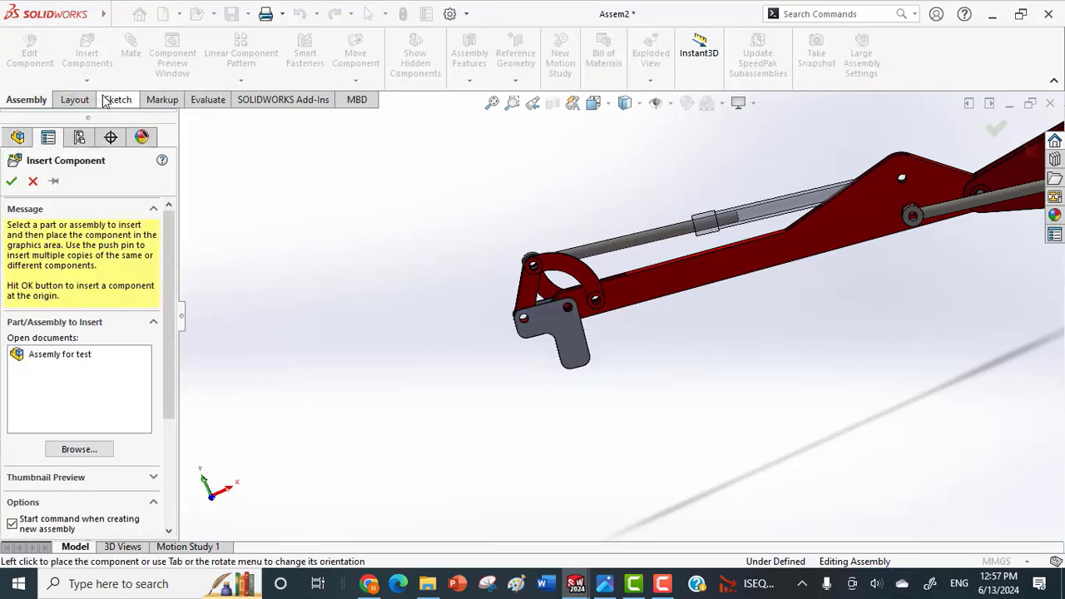
click(84, 450)
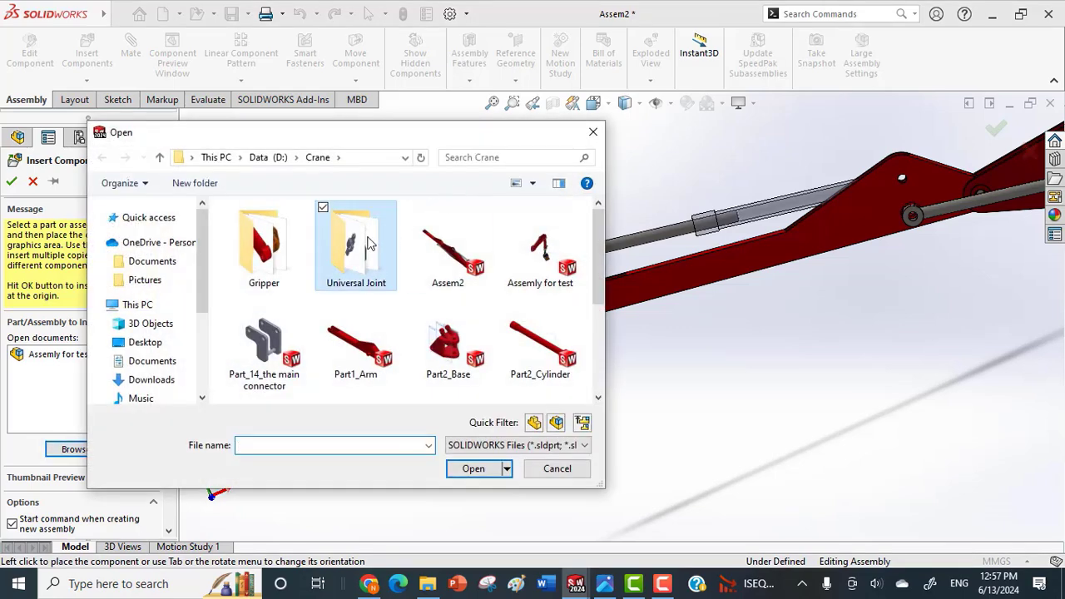
double_click(366, 243)
click(328, 215)
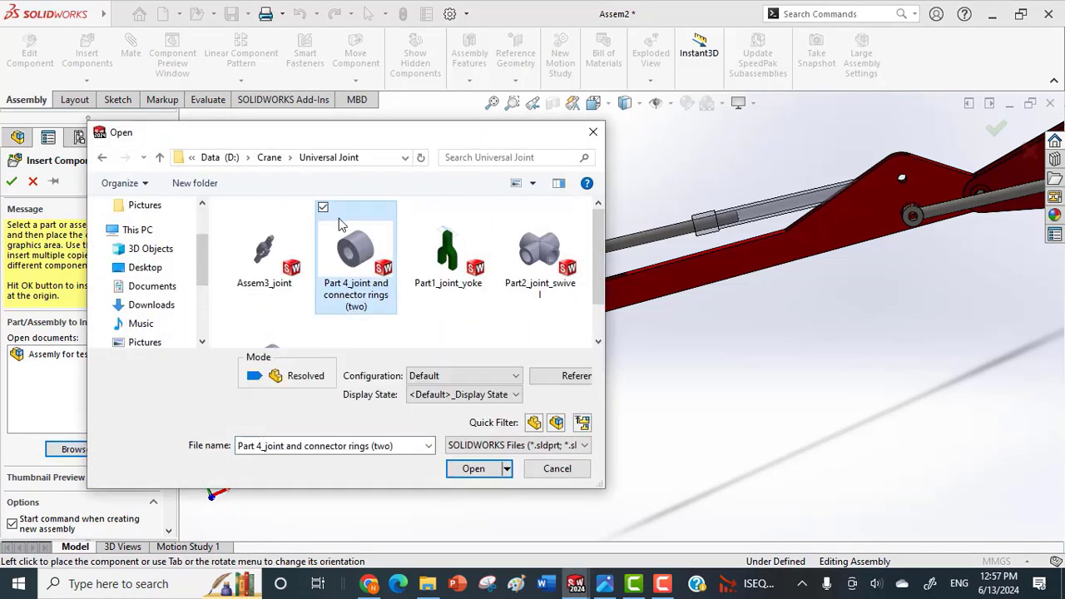
click(415, 208)
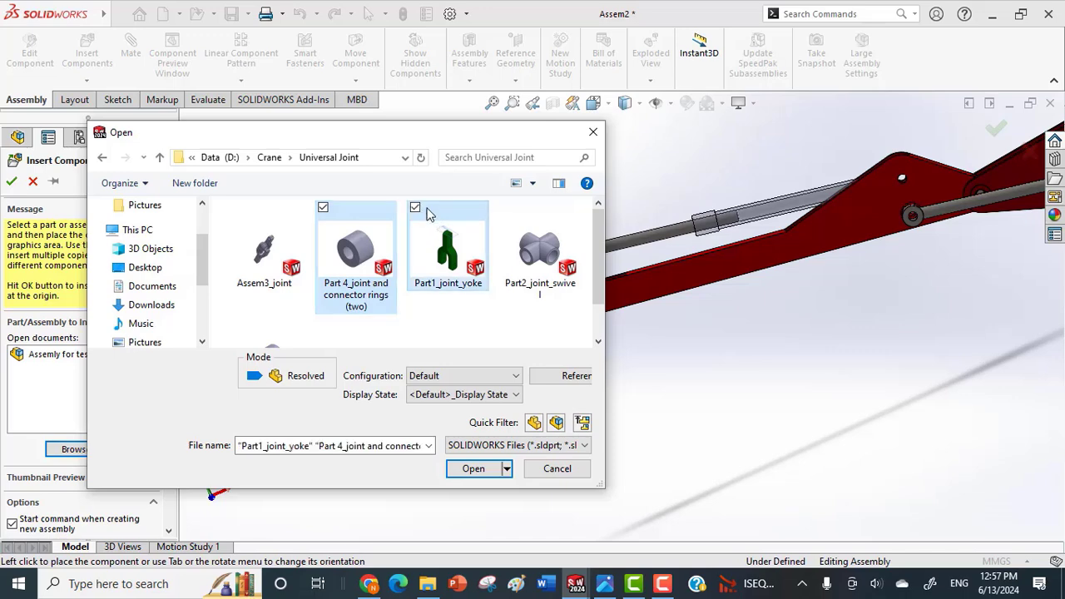
click(506, 208)
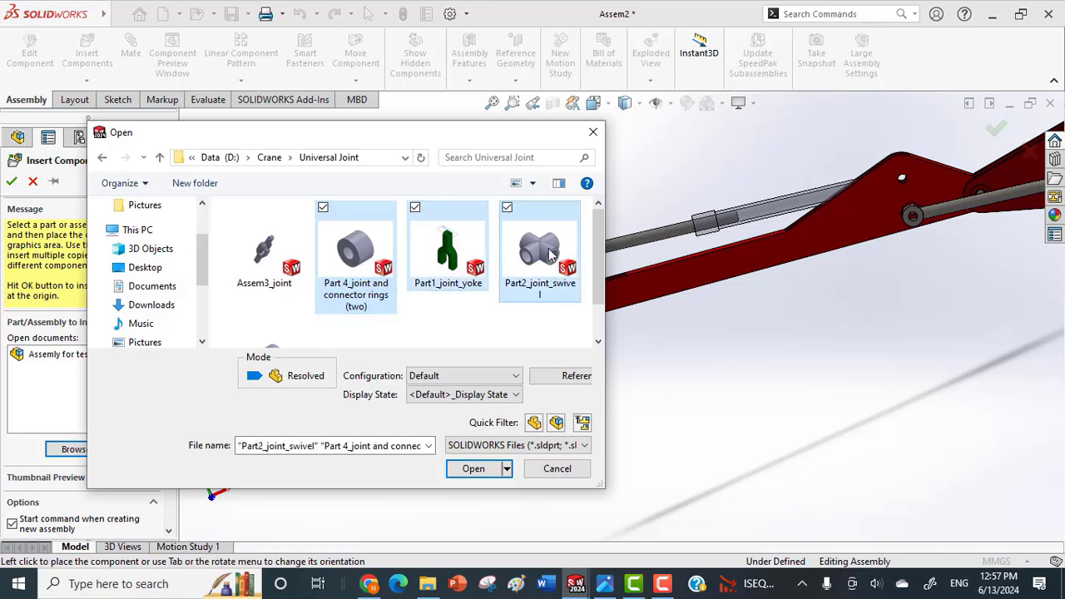
drag(602, 264, 604, 296)
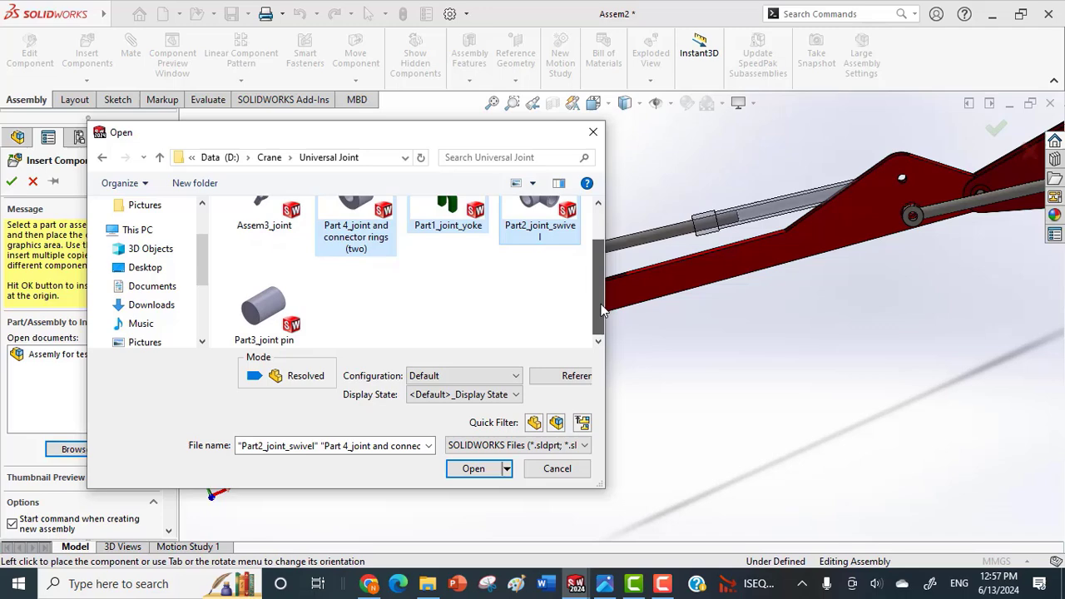
ctrl+click(261, 315)
click(472, 470)
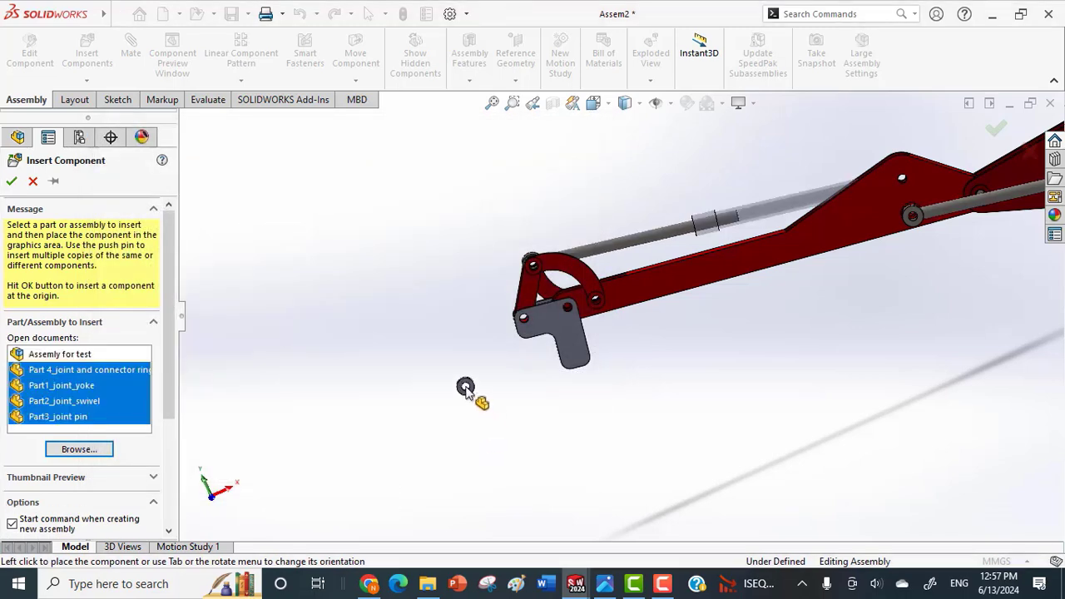
Place the ring, yoke, swivel and pin in the free space below the main connector.
click(481, 420)
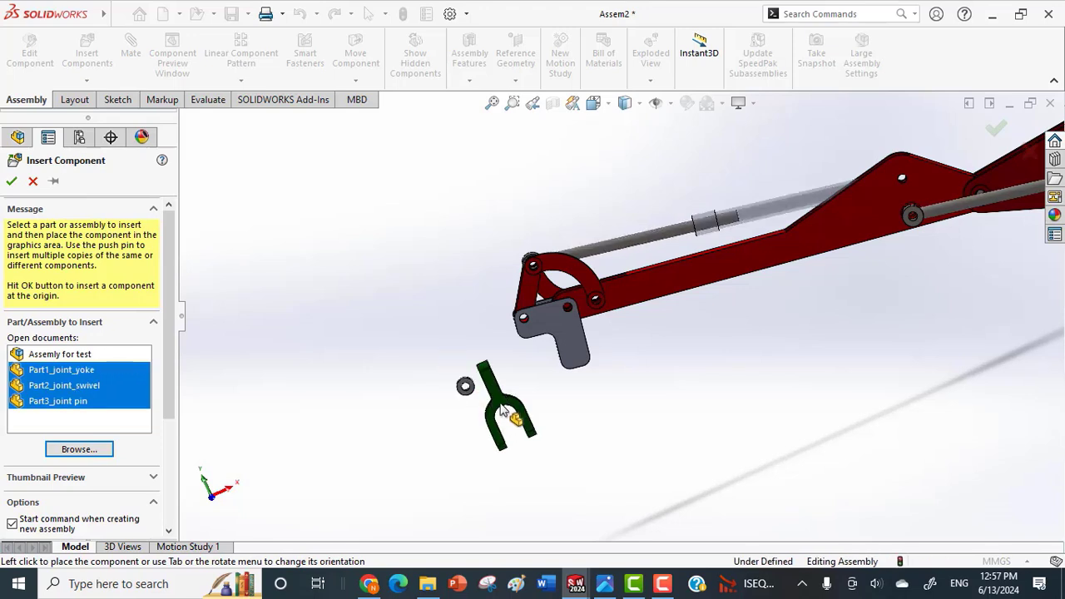
click(541, 423)
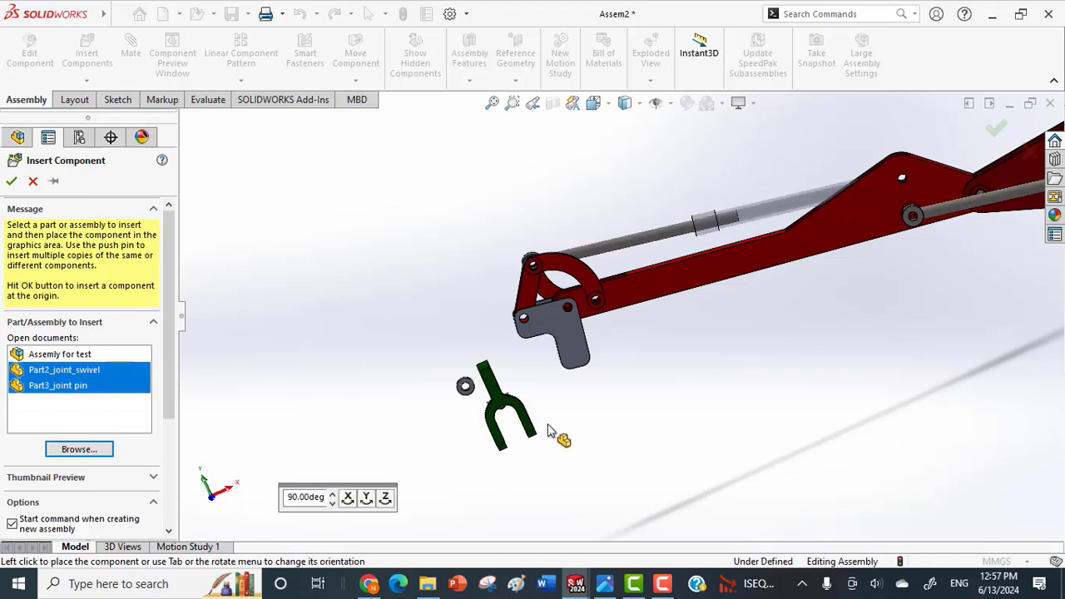
click(588, 418)
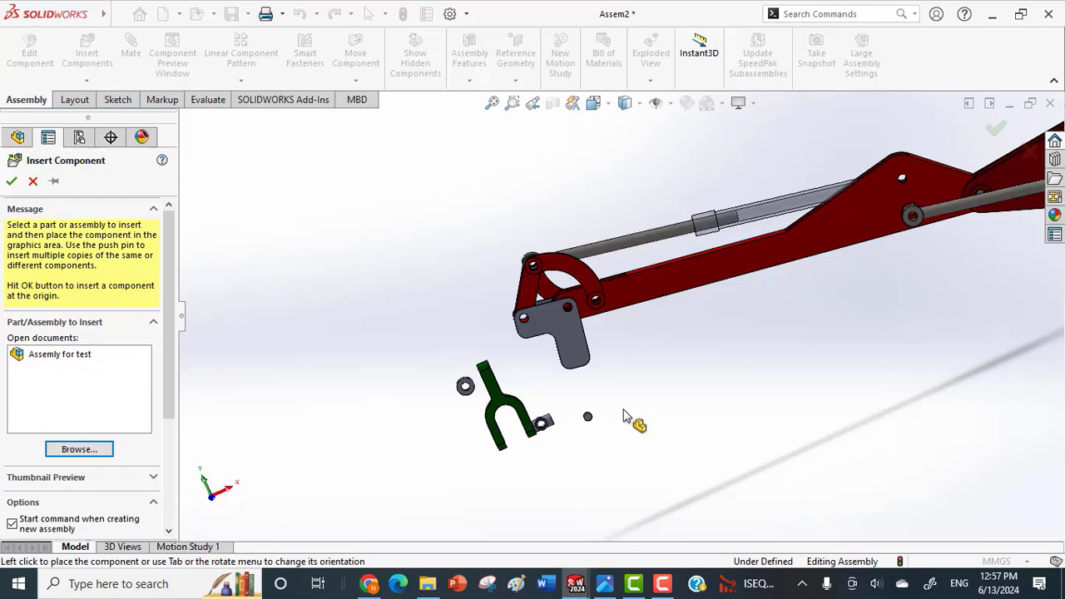
key(Escape)
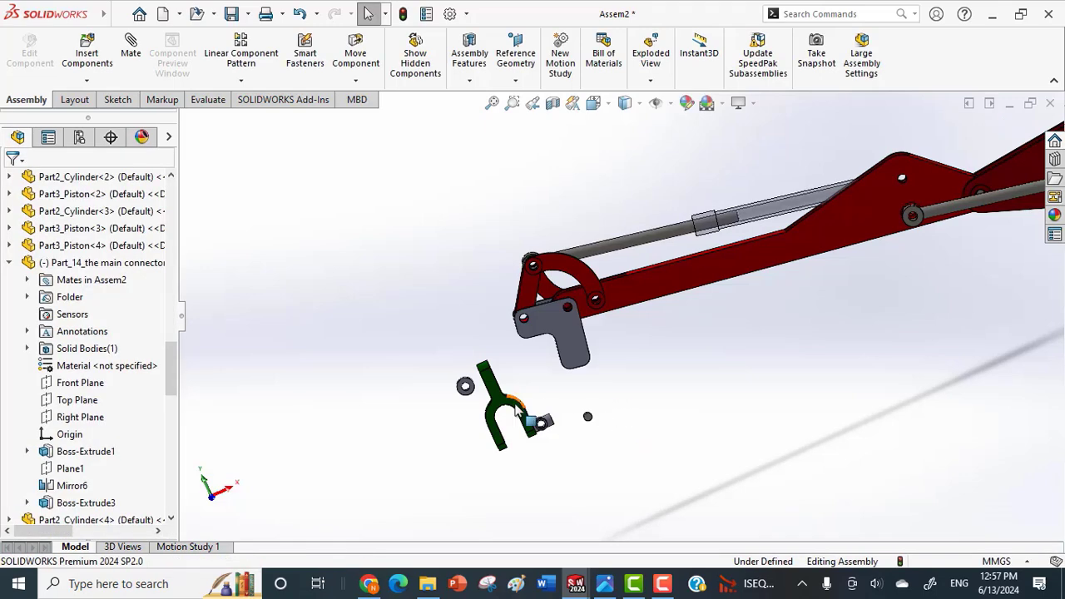
Load another joint and connector ring, joint yoke and joint pin from the Universal Joint folder for insertion.
click(87, 80)
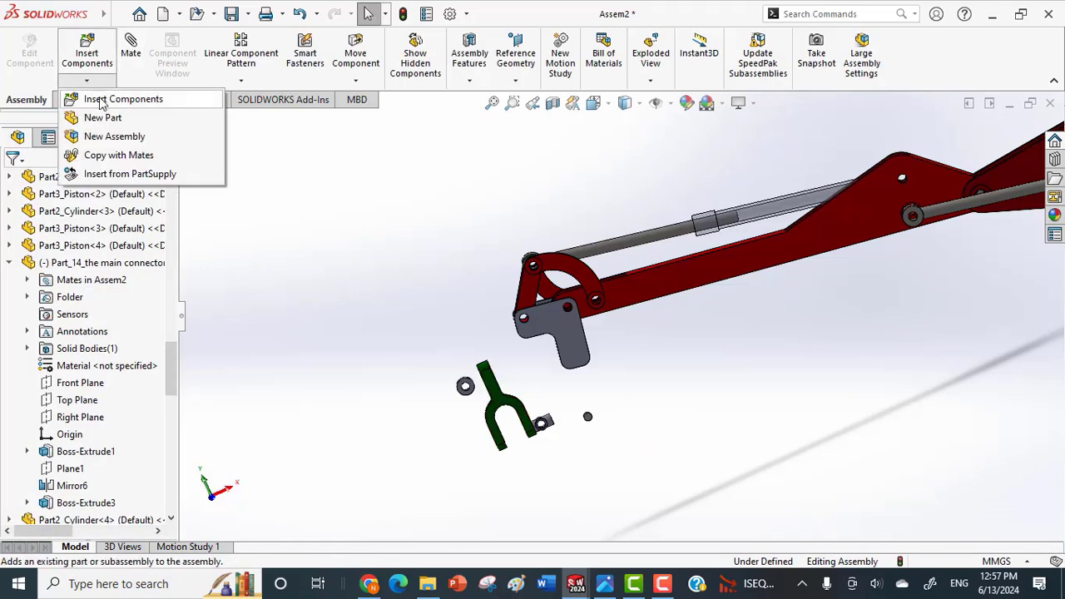
click(104, 98)
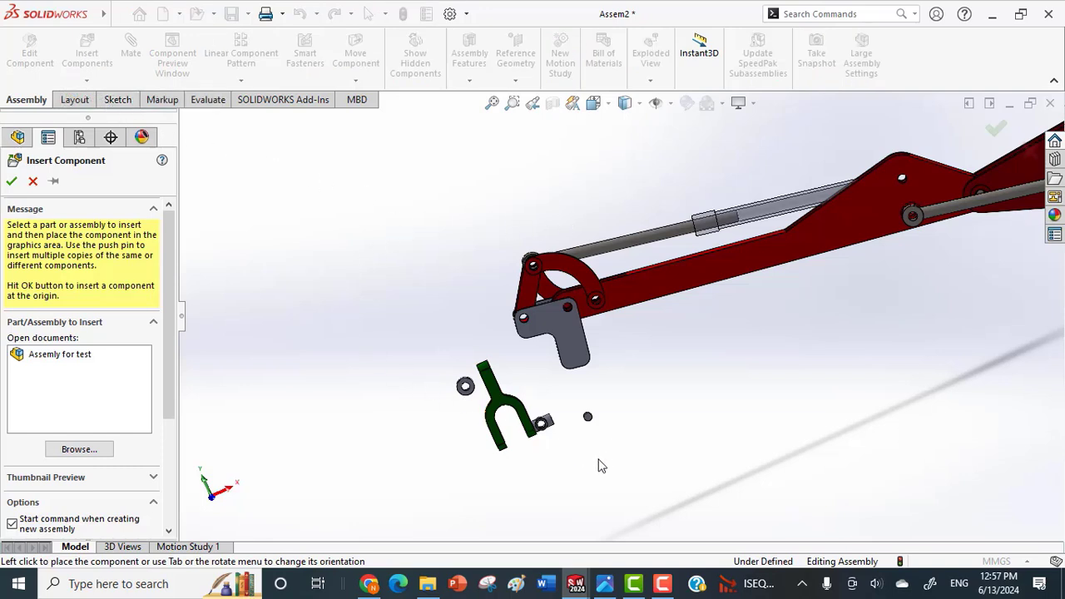
click(89, 450)
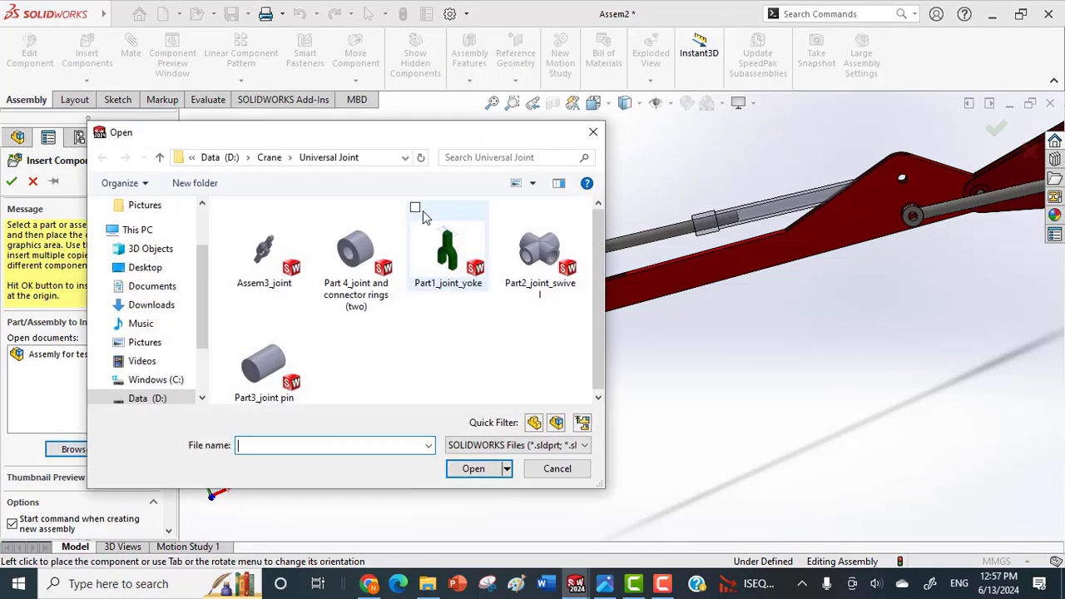
click(423, 216)
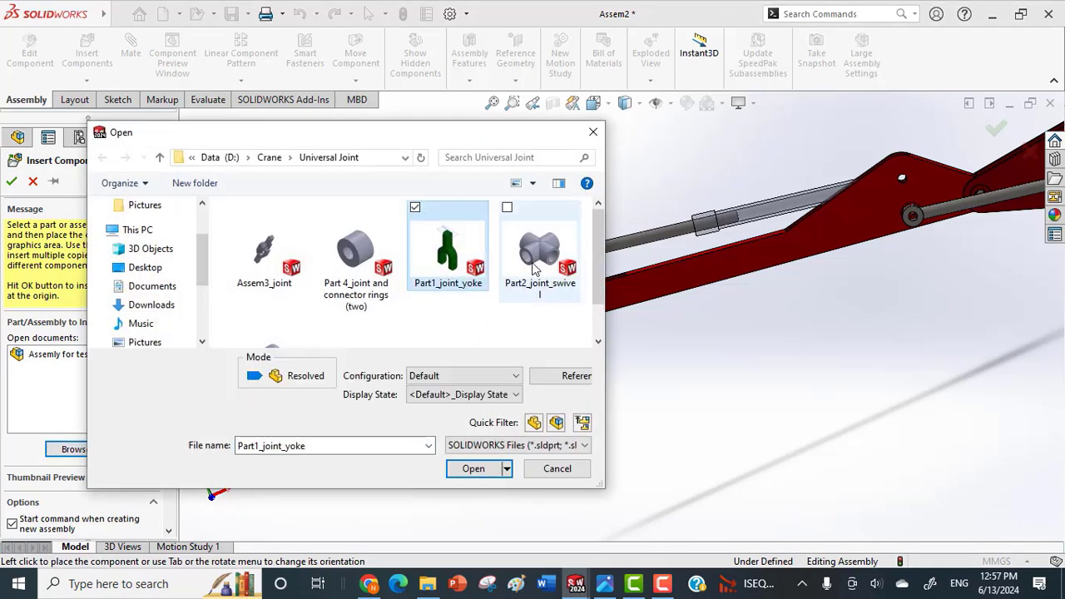
drag(599, 253, 600, 261)
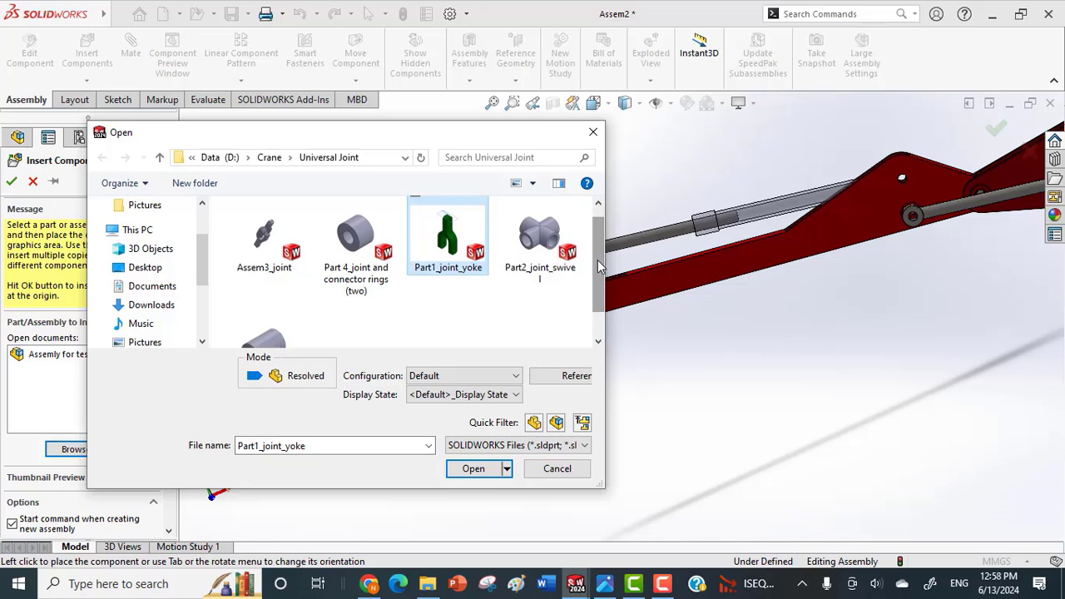
ctrl+click(333, 217)
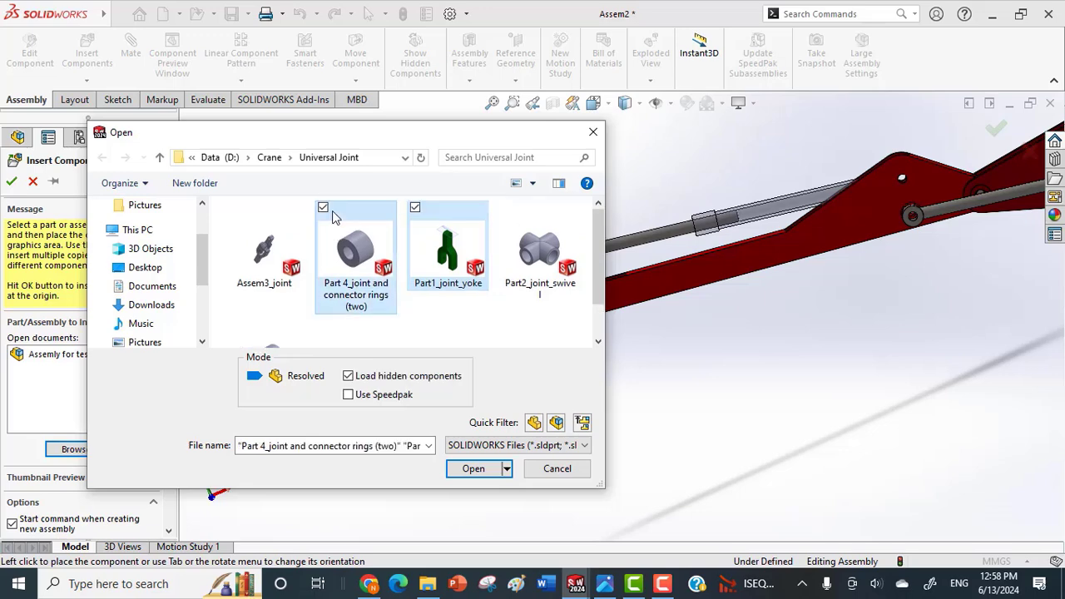
scroll(591, 221, down, 2)
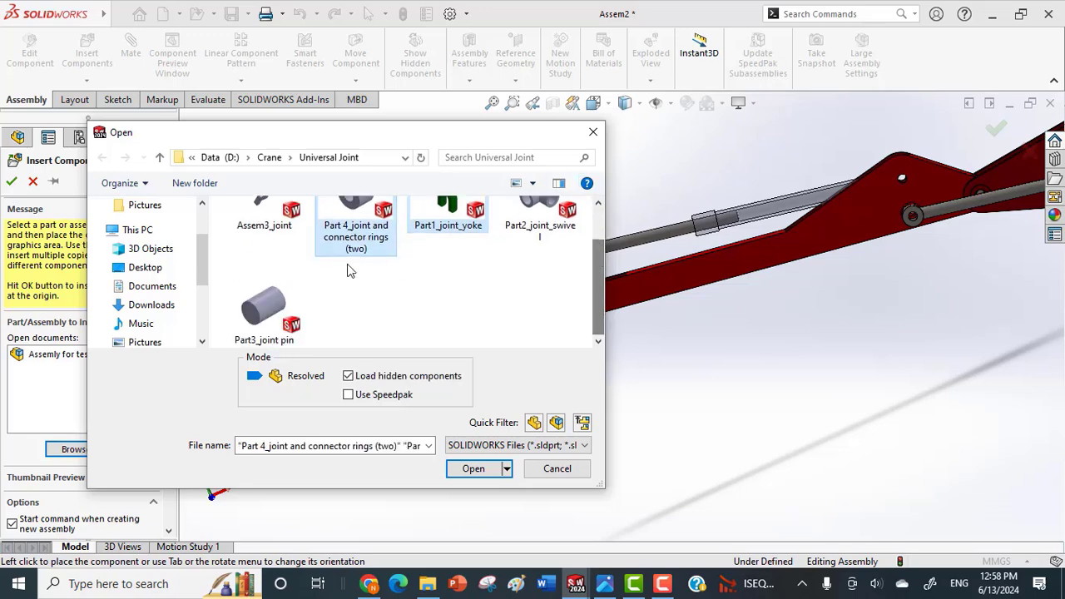
click(259, 284)
scroll(350, 278, up, 2)
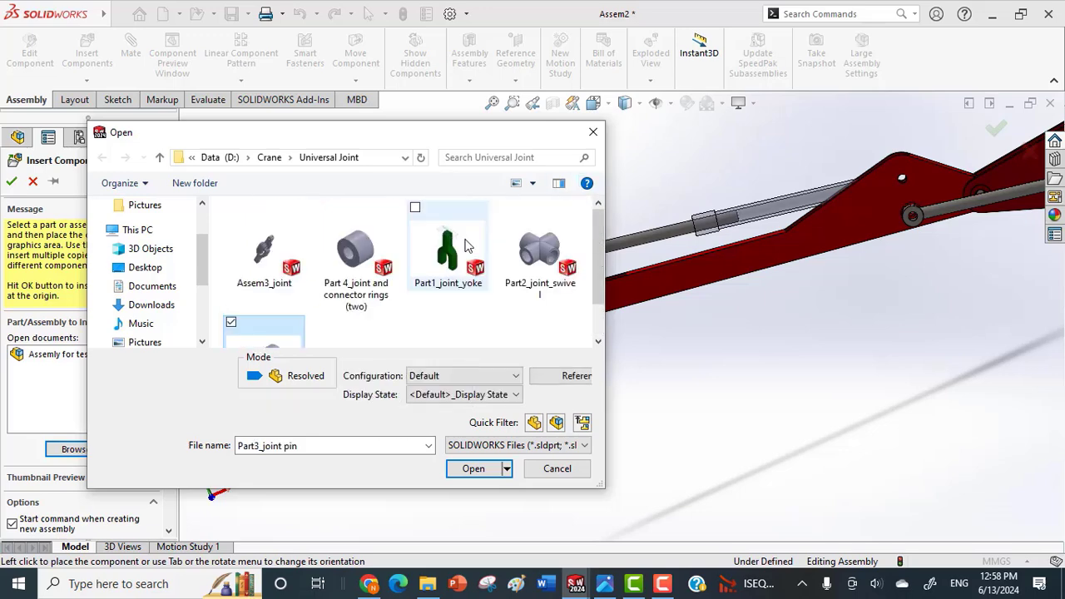
ctrl+click(347, 212)
ctrl+click(437, 230)
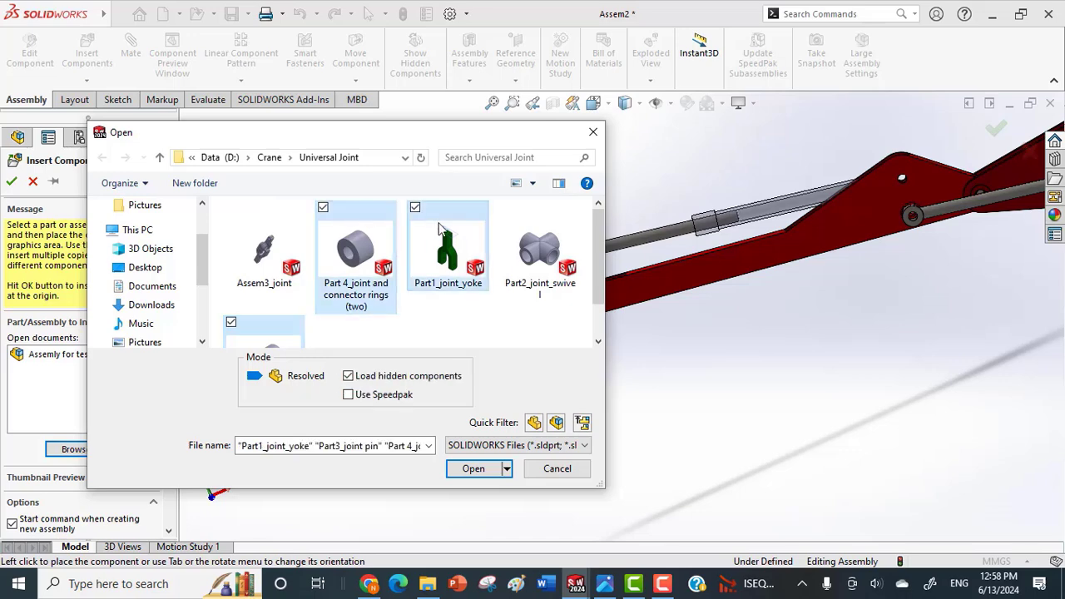
scroll(595, 264, down, 2)
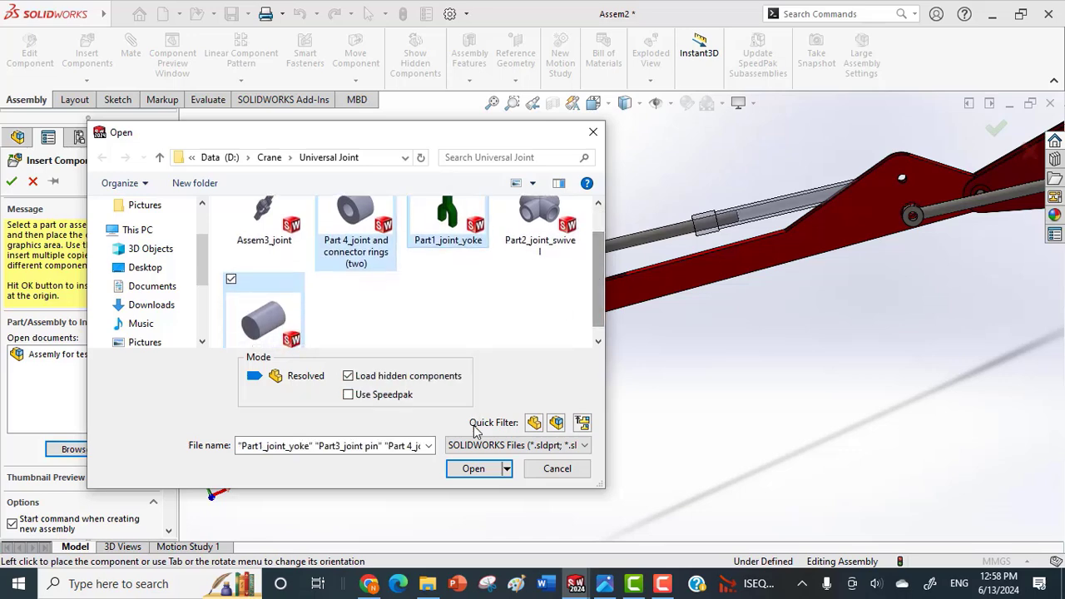
click(471, 469)
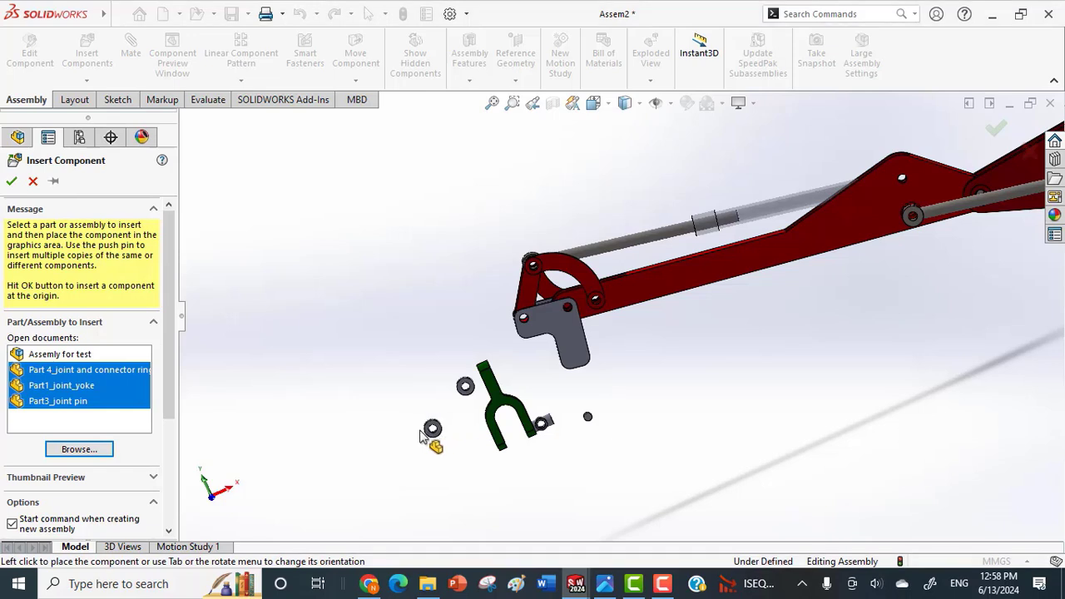
Place the second ring, yoke and pin in the free space around the first universal joint parts.
click(408, 452)
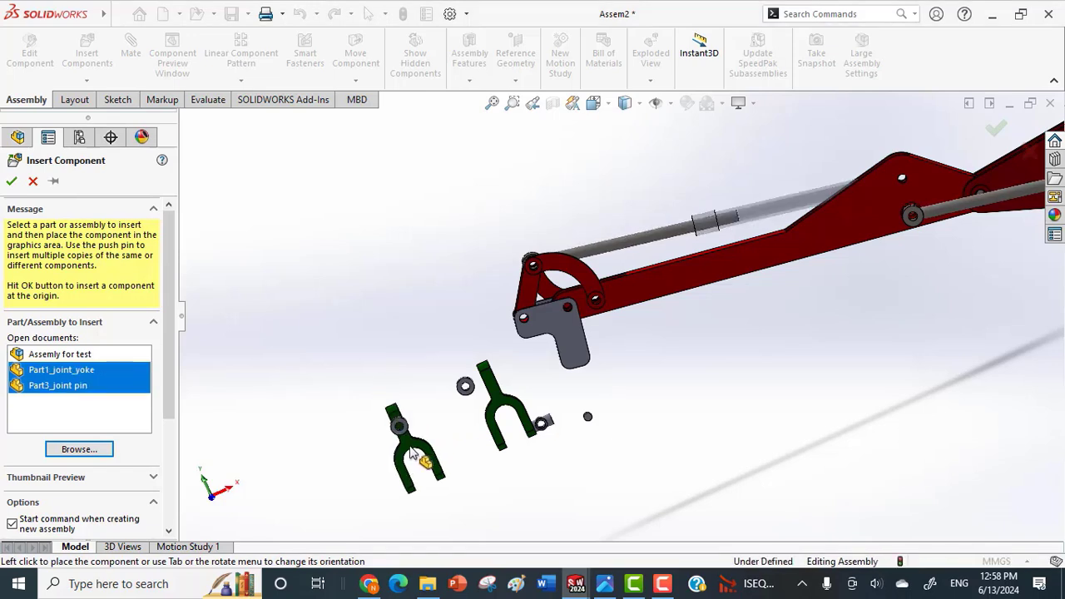
click(426, 446)
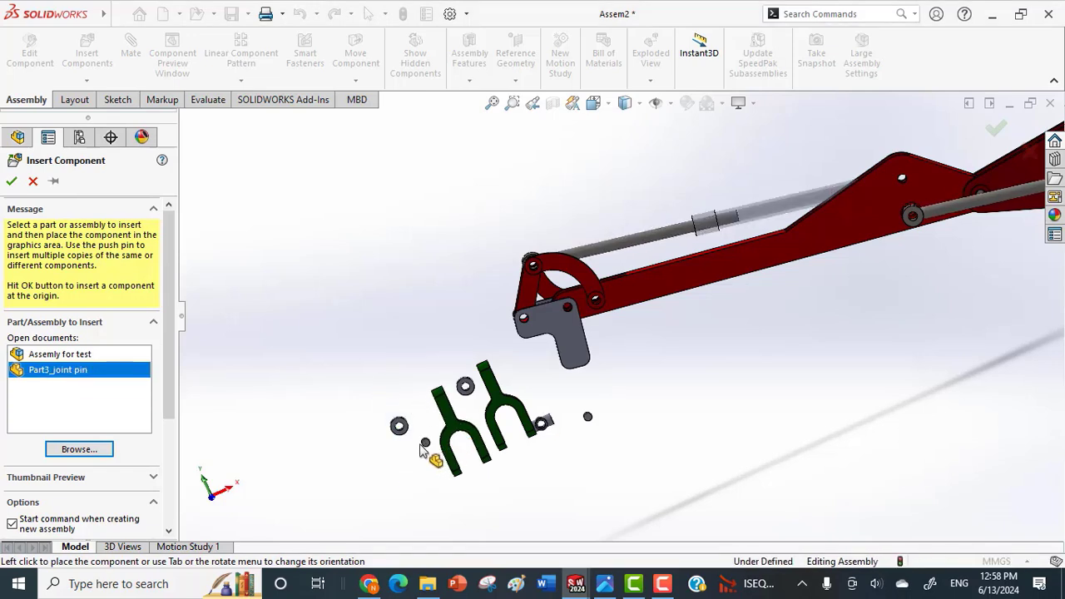
click(566, 384)
Rotate the first yoke until its holes are accessible and swing the main connector up to expose its cross pin.
scroll(541, 367, down, 4)
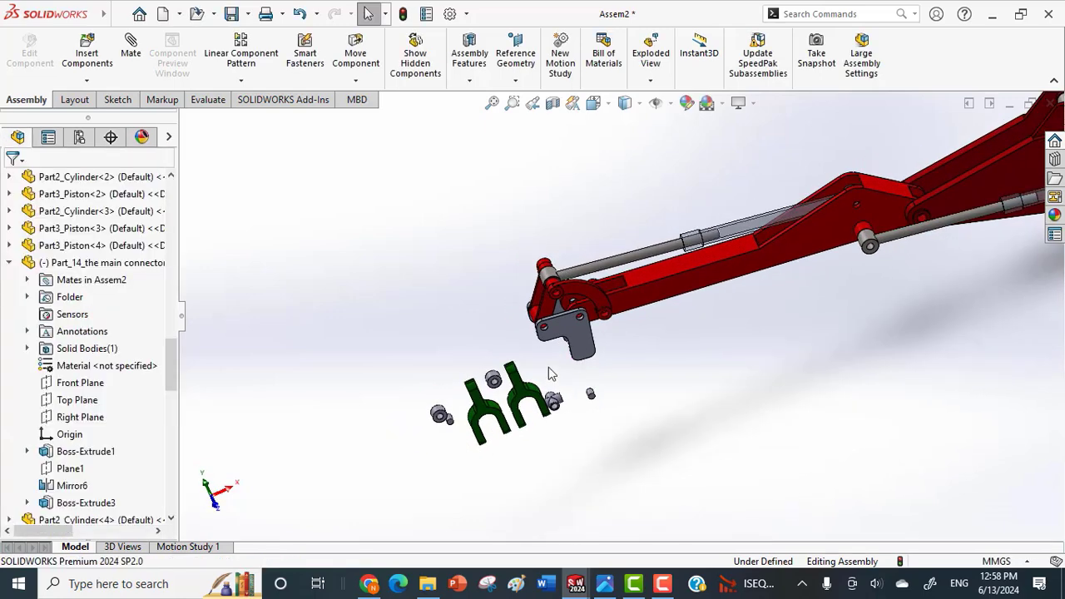
scroll(530, 364, down, 2)
click(510, 421)
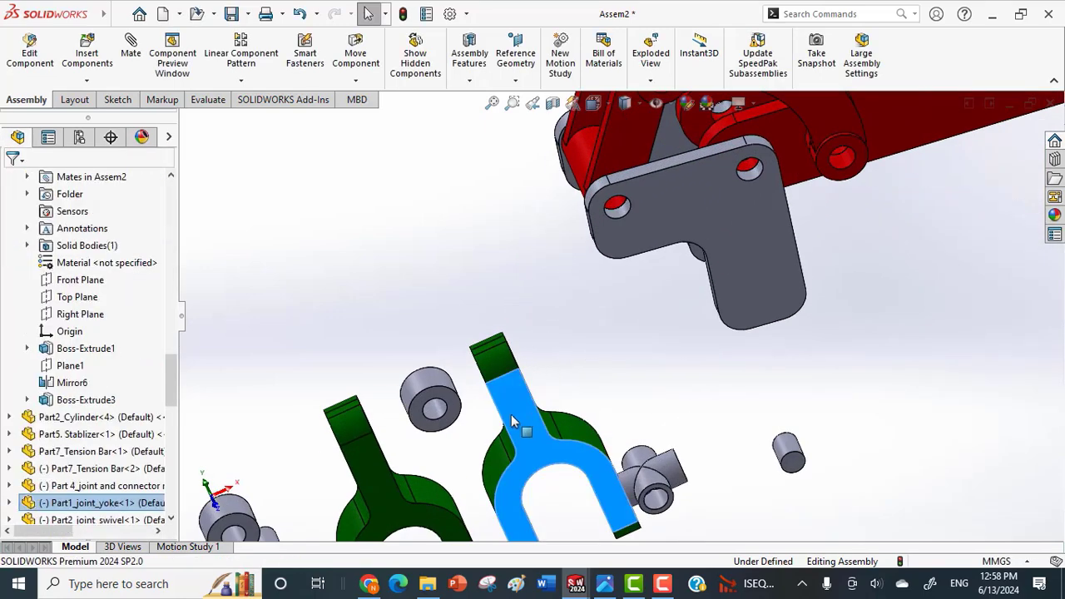
scroll(490, 414, down, 2)
click(774, 279)
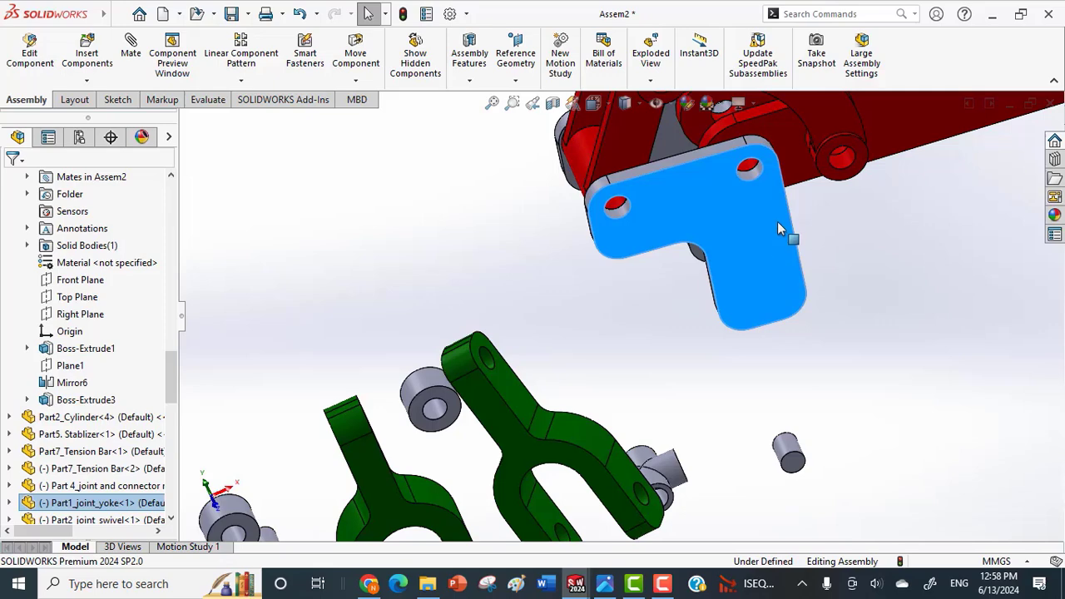
drag(688, 193, 791, 135)
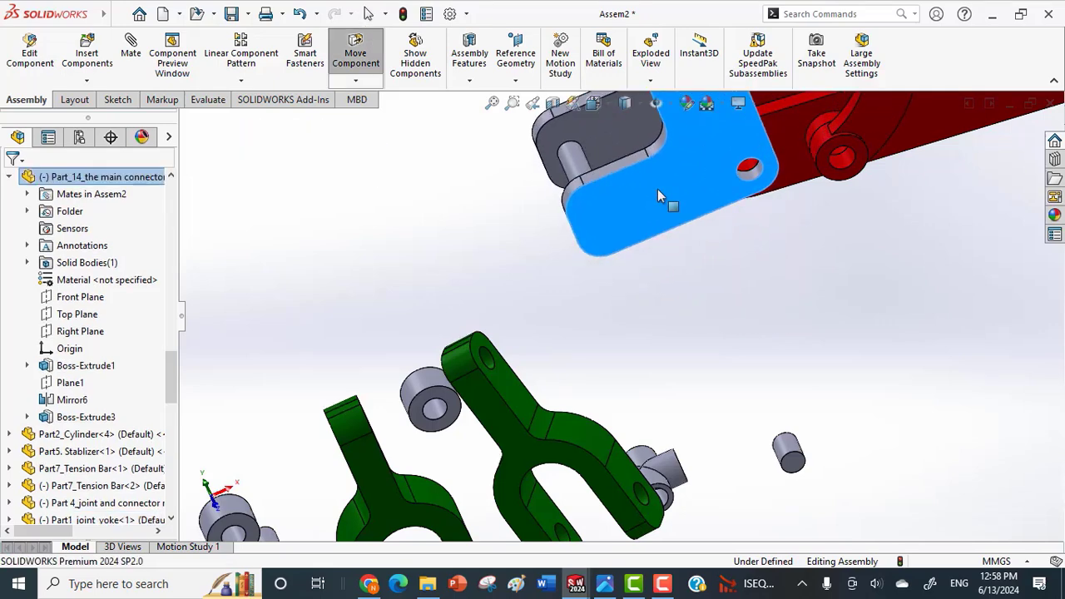
Mate the first yoke's single-end hole concentric with the main connector's cross pin and slide the yoke between the plates.
click(491, 370)
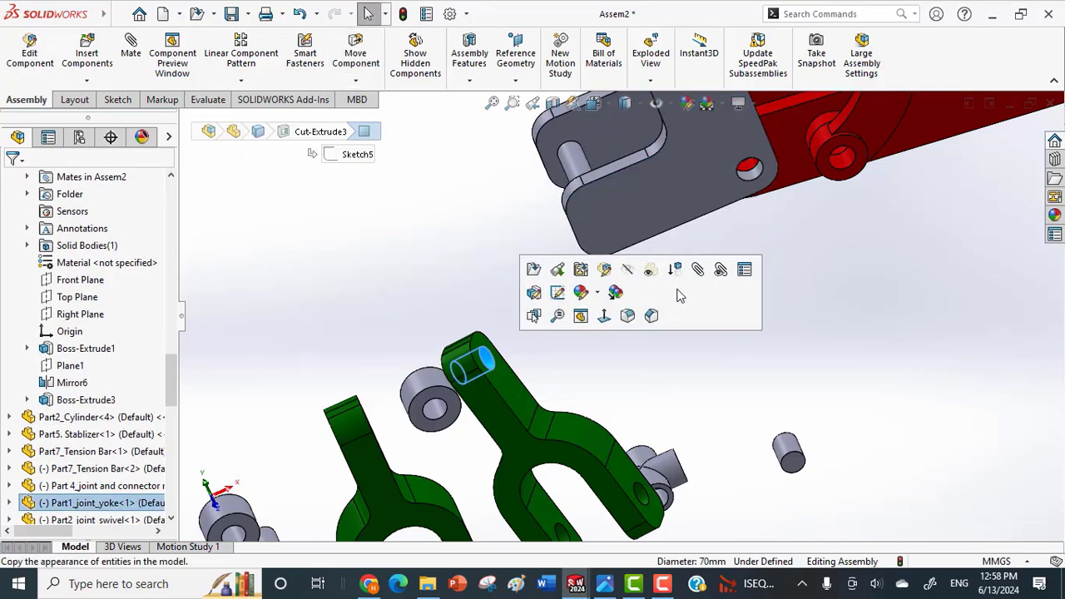
key(m)
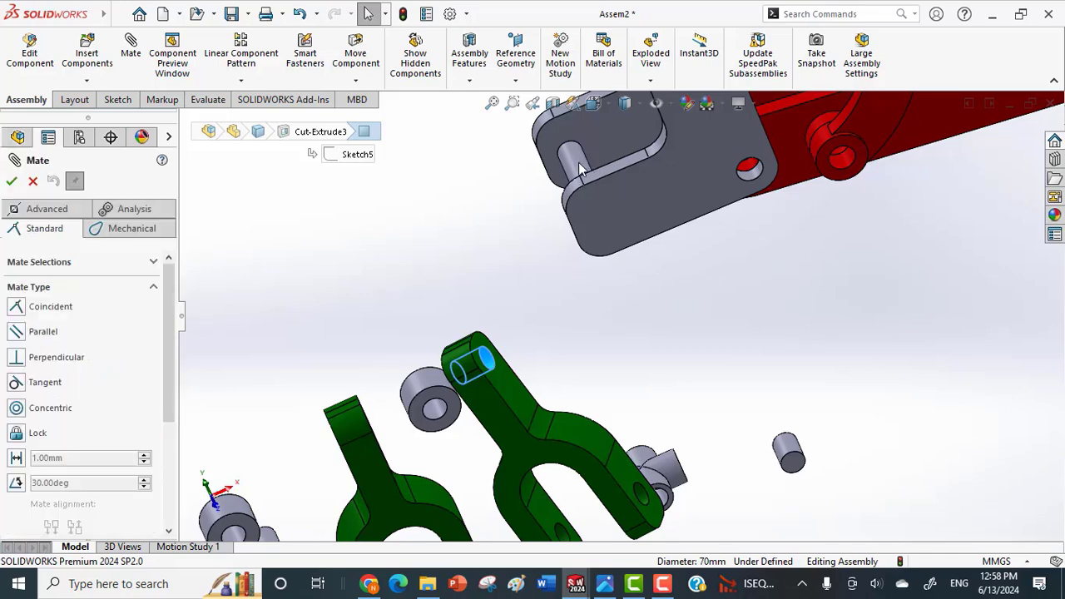
click(580, 169)
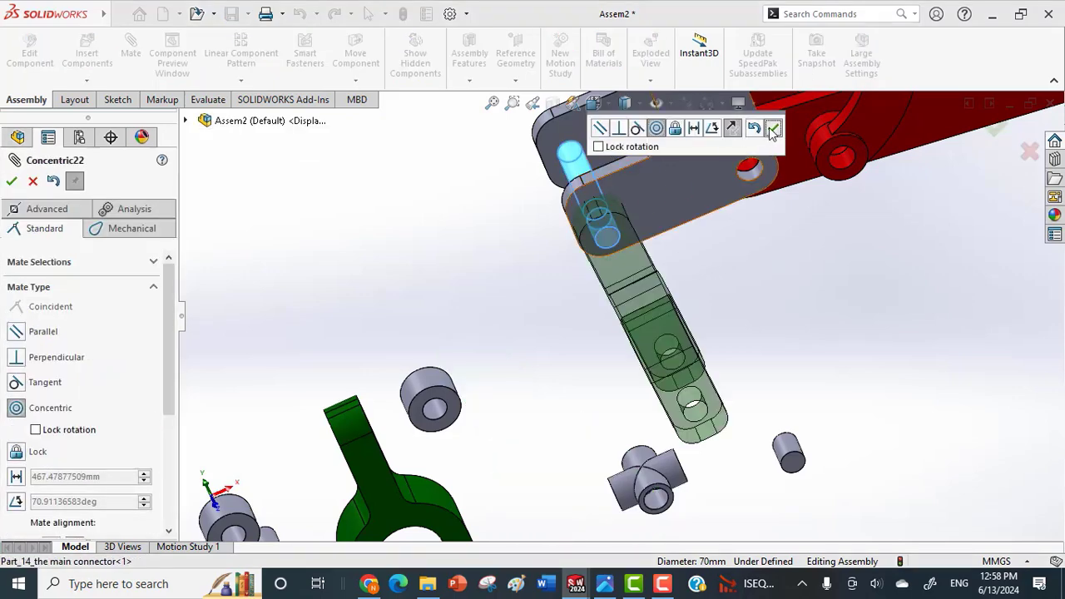
click(772, 132)
middle_drag(628, 202, 590, 276)
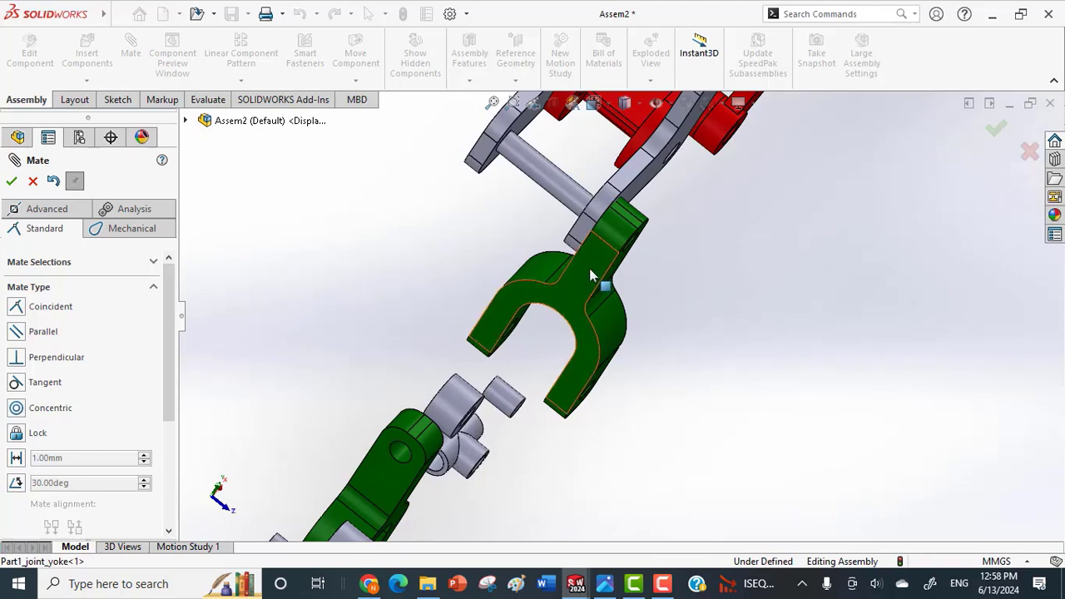
drag(591, 277, 513, 205)
scroll(490, 427, down, 6)
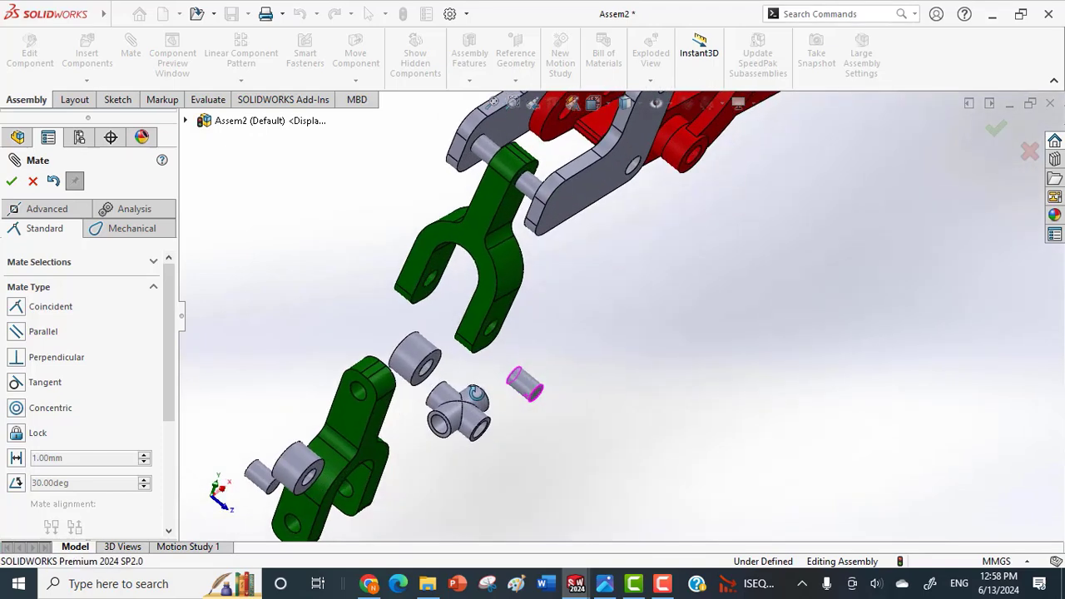
click(436, 339)
scroll(476, 324, up, 3)
middle_drag(476, 319, 486, 330)
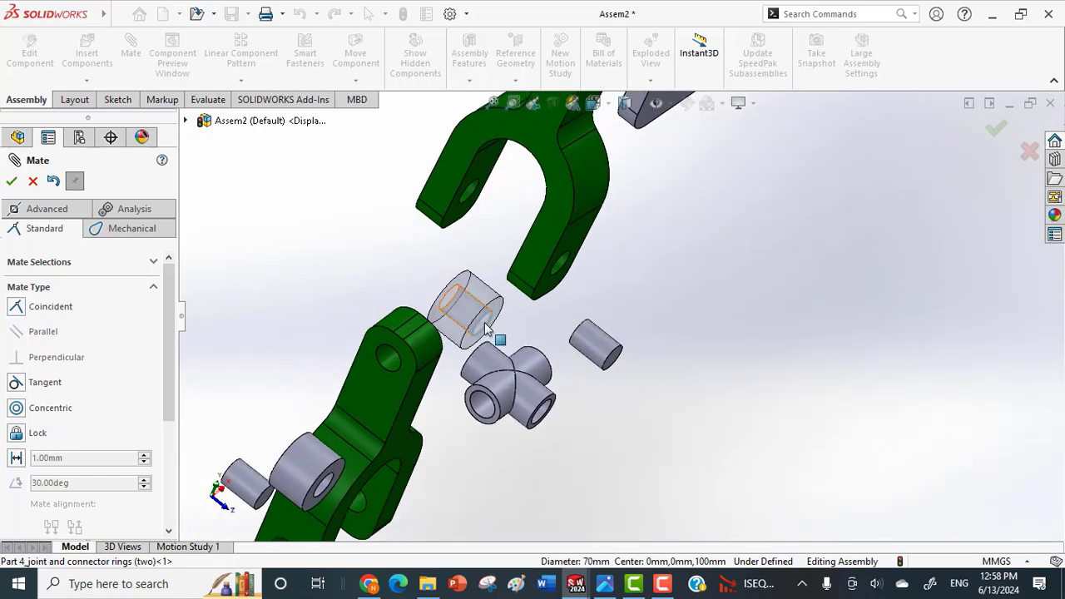
key(Escape)
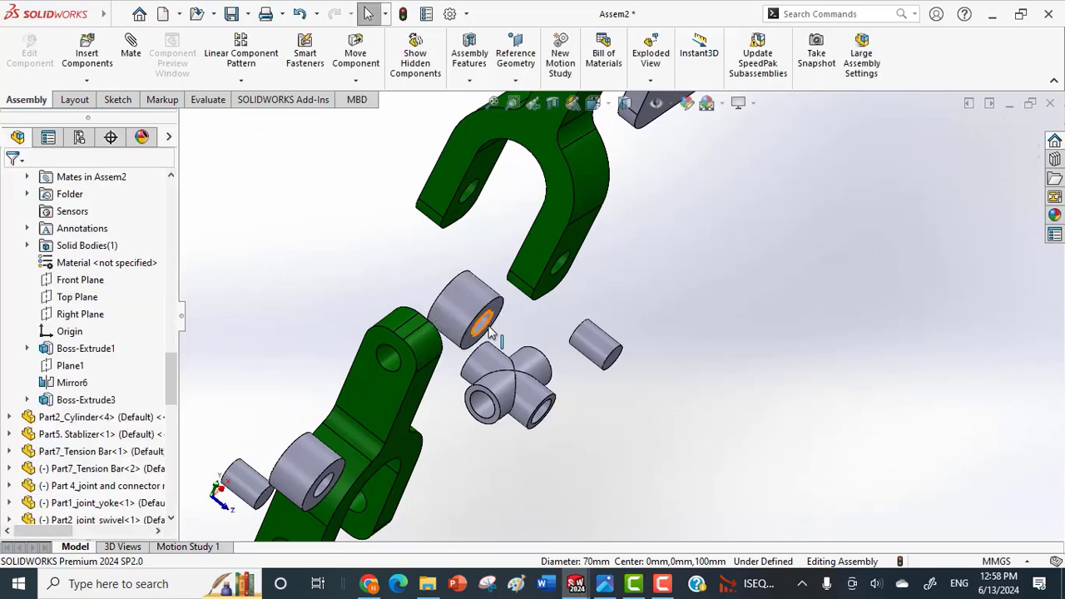
Mate the first ring's bore concentric with the main connector's cross pin.
click(481, 330)
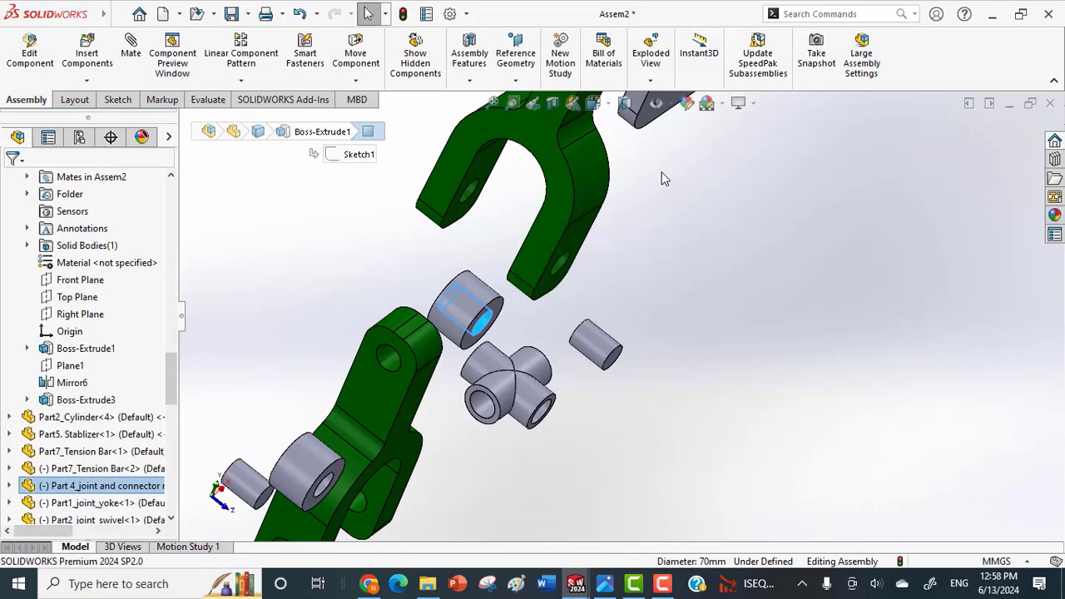
scroll(663, 178, up, 4)
scroll(655, 172, down, 1)
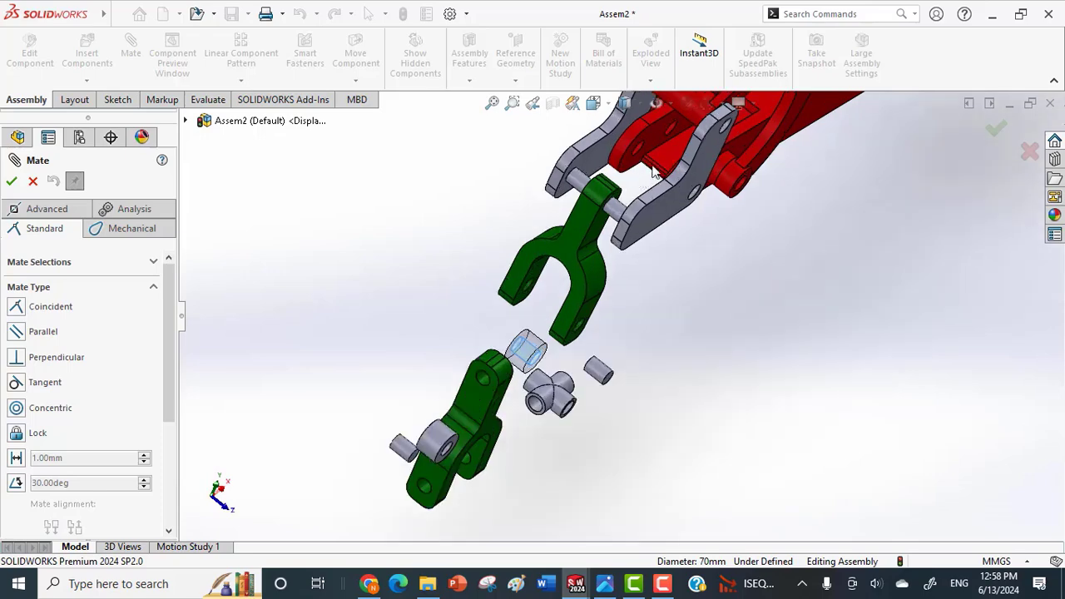
click(618, 214)
click(805, 174)
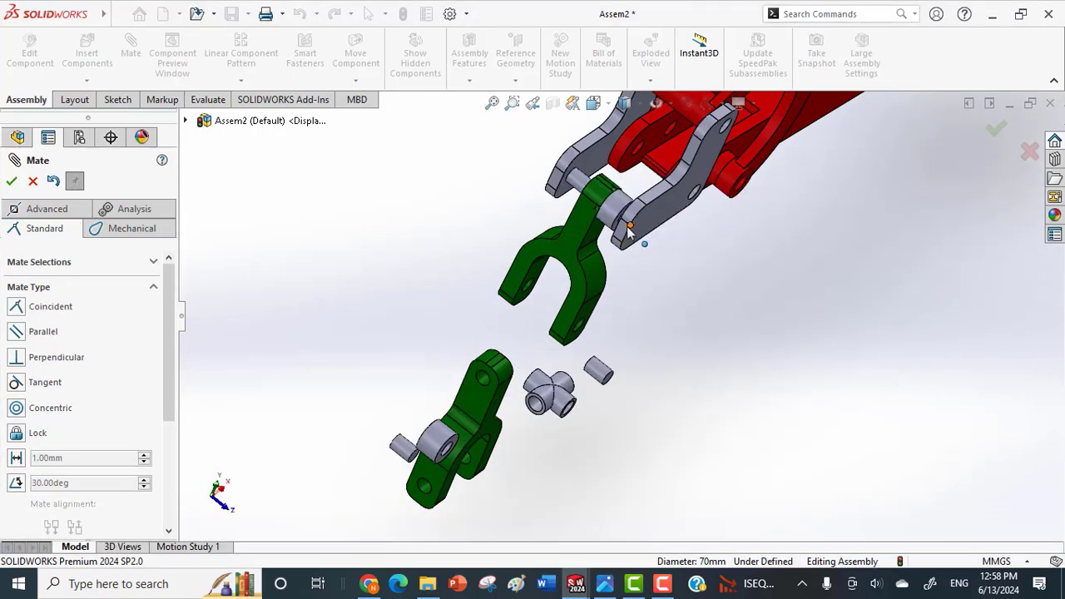
Mate the first ring's outer end face coincident with the inner face of the adjacent main connector plate.
scroll(630, 242, down, 2)
middle_drag(628, 234, 624, 188)
scroll(624, 234, down, 6)
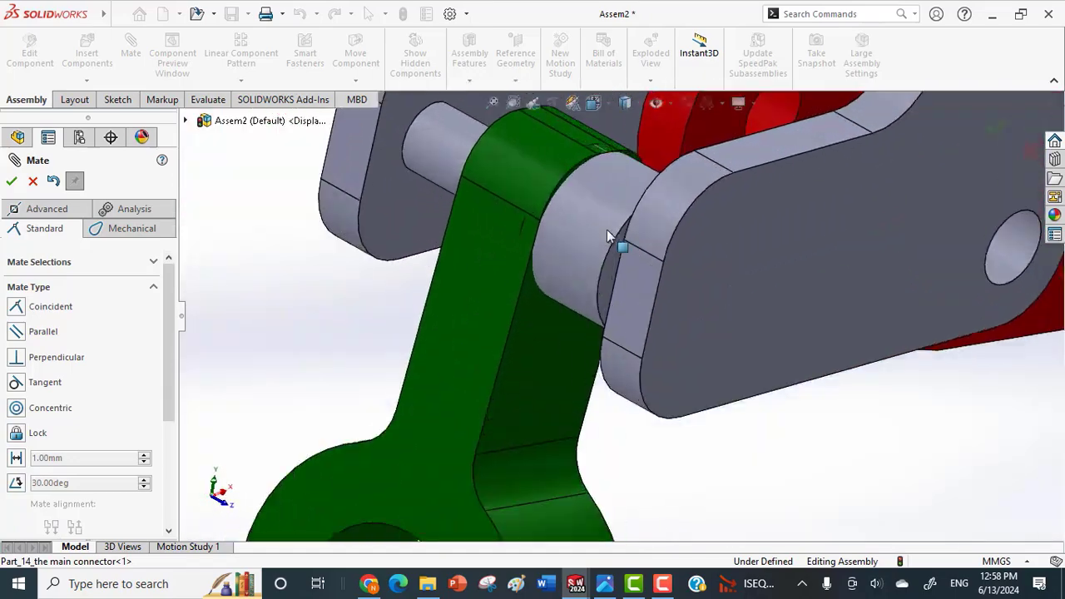
click(611, 291)
middle_drag(608, 300, 716, 240)
click(735, 233)
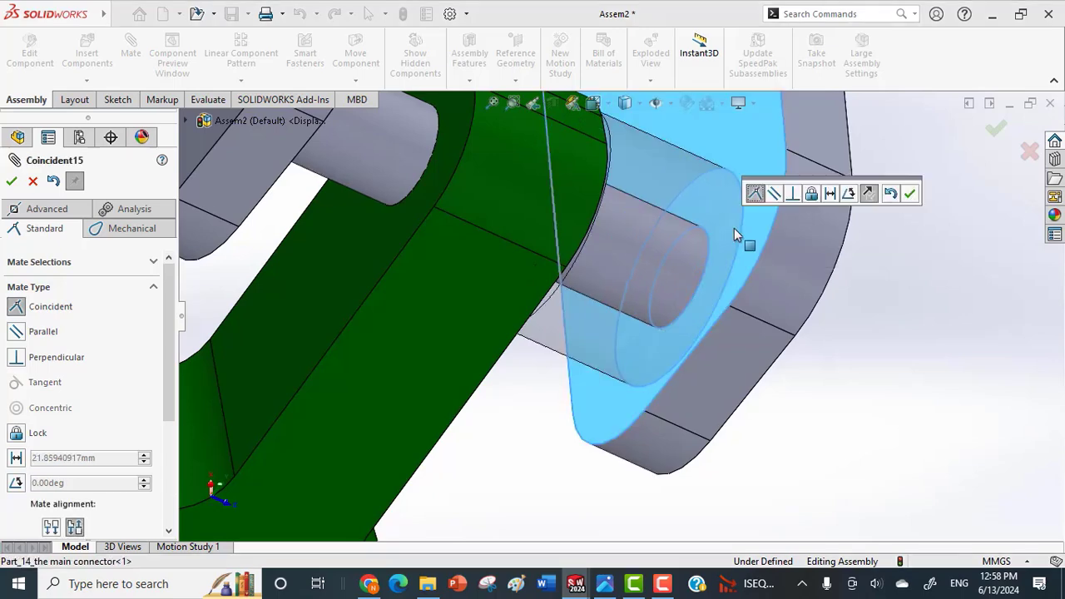
click(995, 129)
Mate the side face of the first yoke coincident with the facing end of the first ring.
middle_drag(550, 313, 542, 239)
click(502, 311)
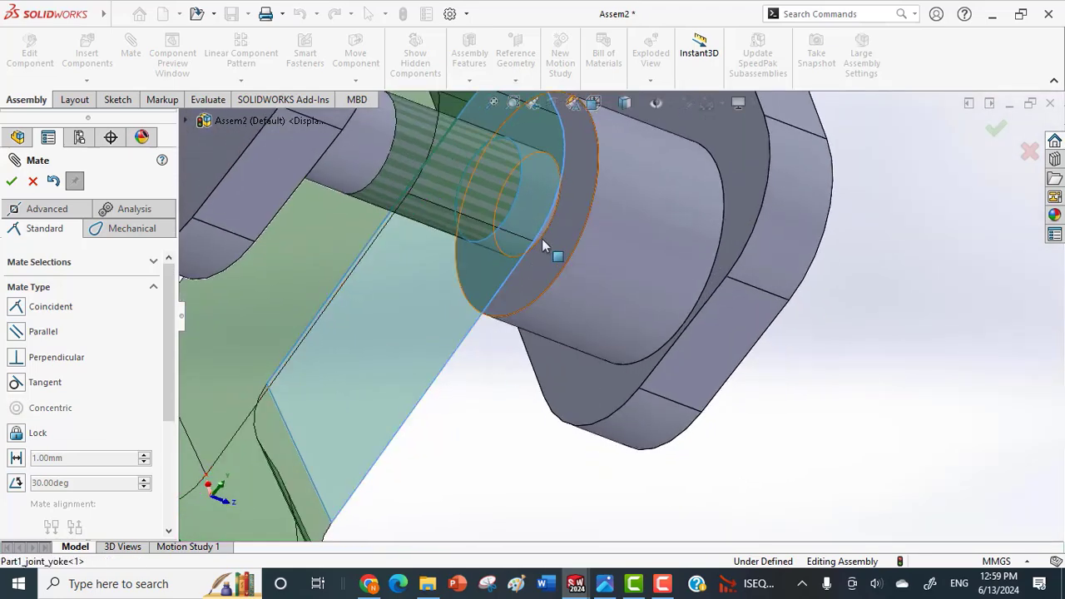
click(575, 207)
click(752, 179)
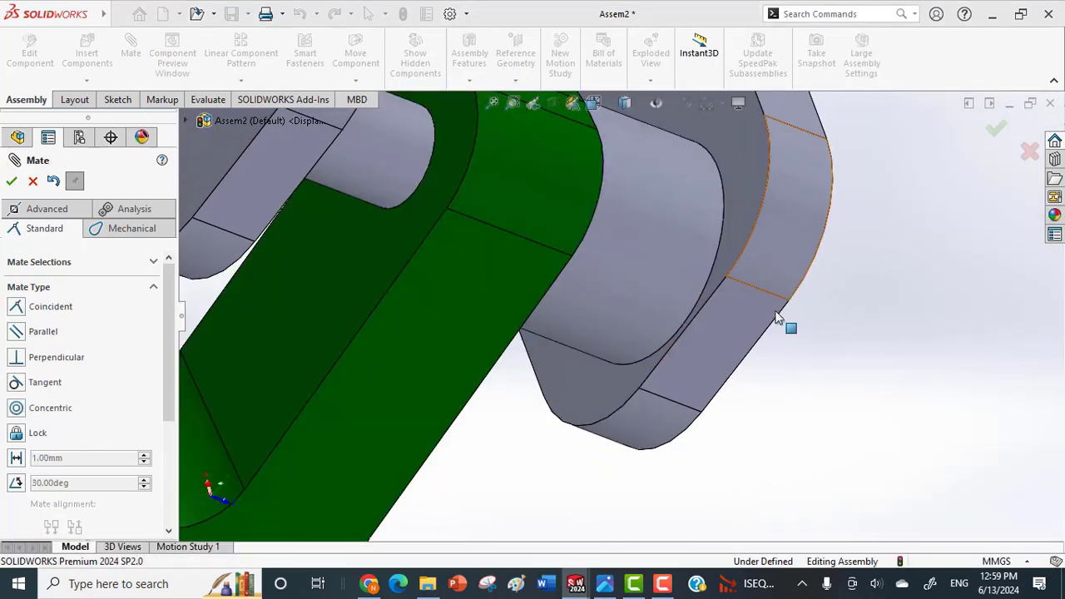
Mate the second ring's bore concentric with the exposed part of the main connector's cross pin.
middle_drag(776, 313, 690, 340)
scroll(688, 340, up, 6)
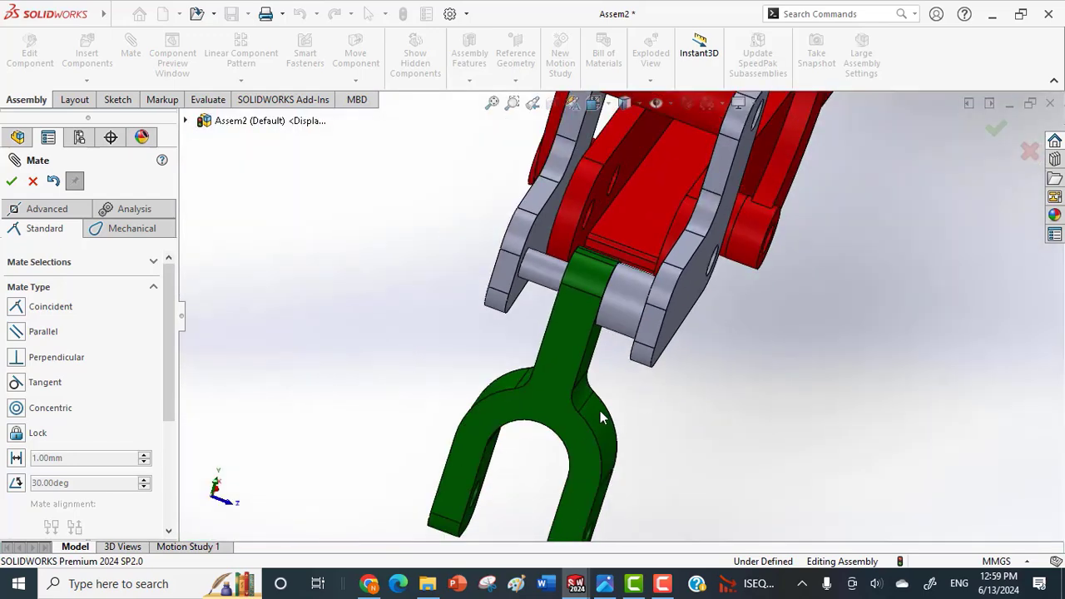
scroll(597, 412, up, 4)
scroll(611, 507, down, 5)
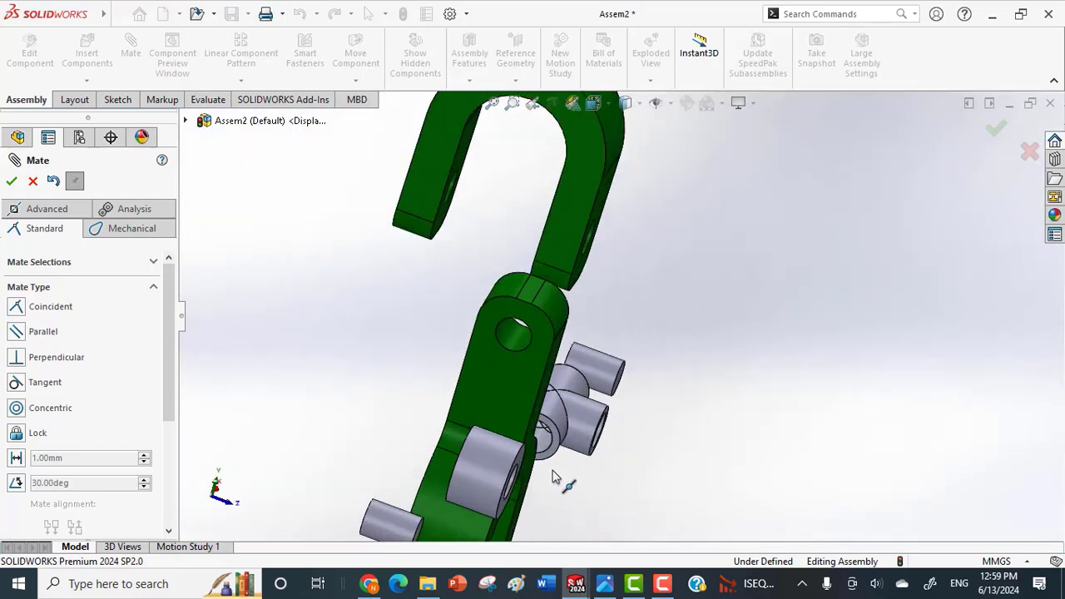
middle_drag(548, 454, 520, 455)
scroll(402, 466, down, 1)
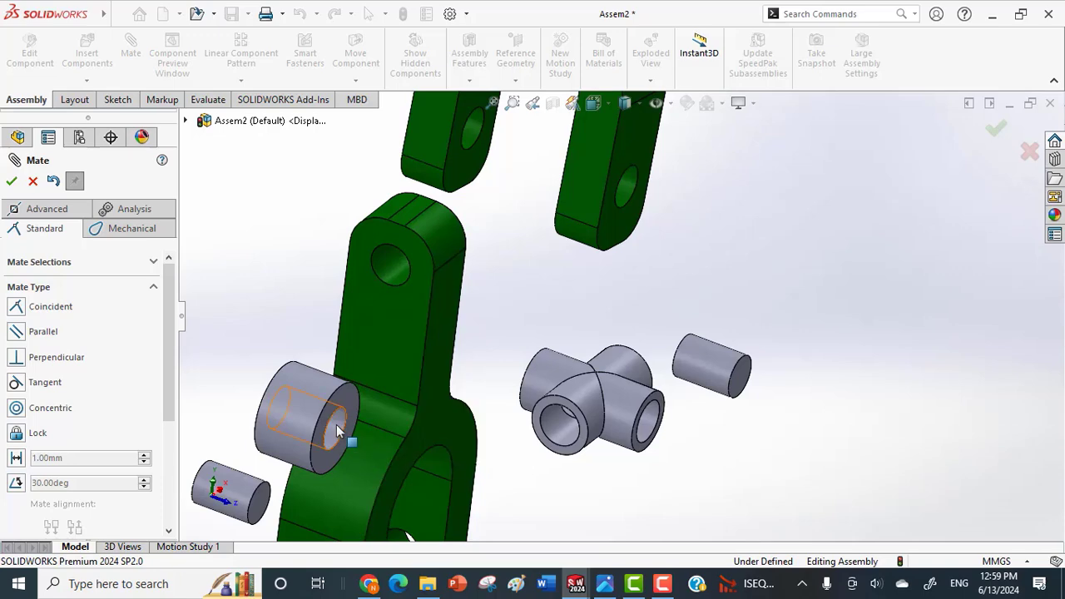
click(336, 425)
scroll(469, 290, up, 5)
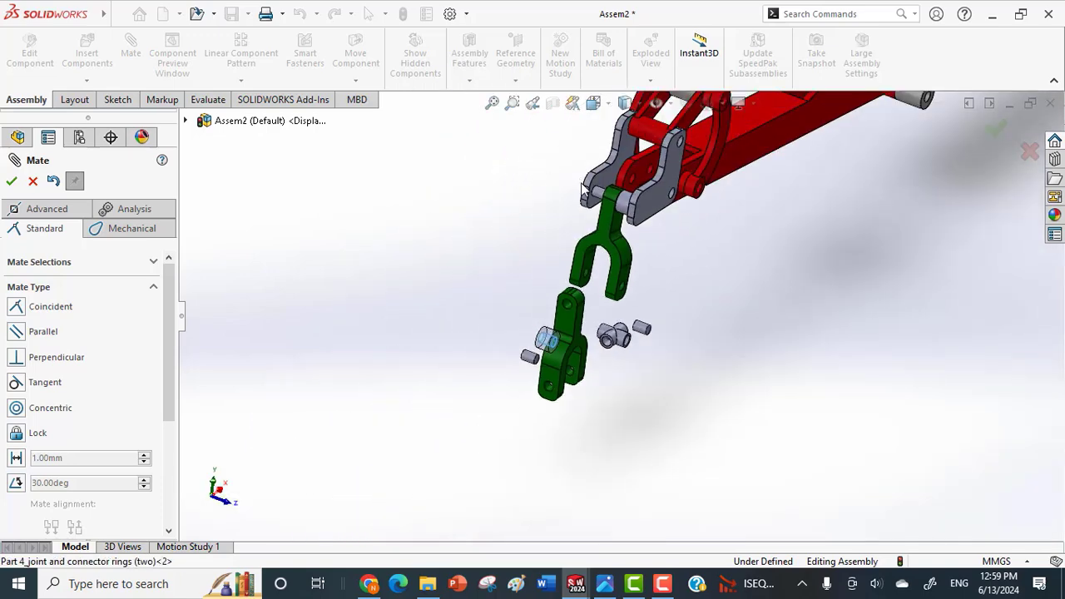
scroll(583, 194, down, 5)
click(630, 233)
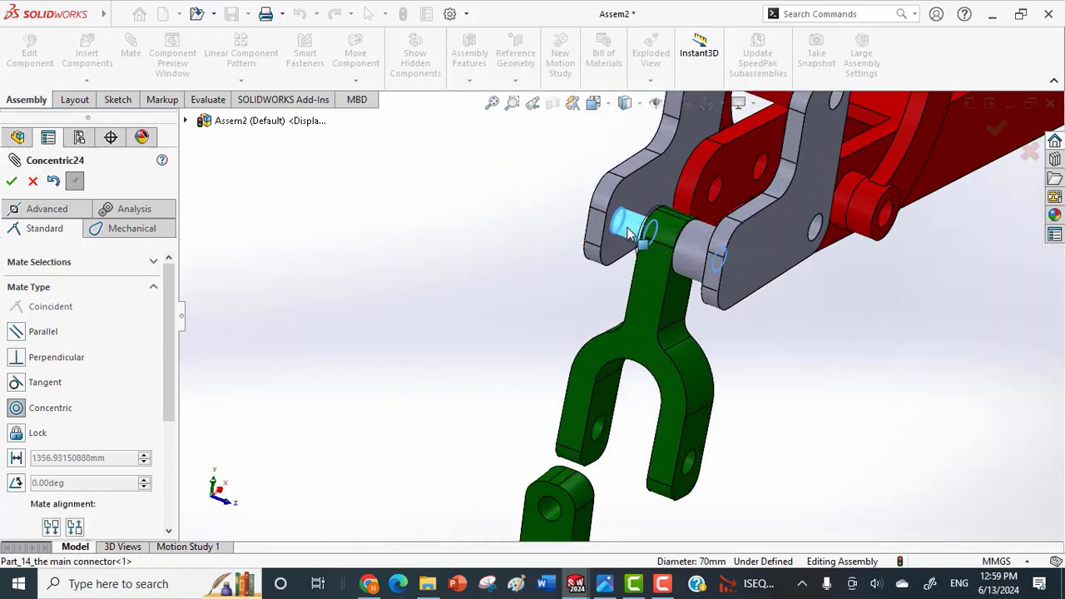
scroll(669, 299, up, 1)
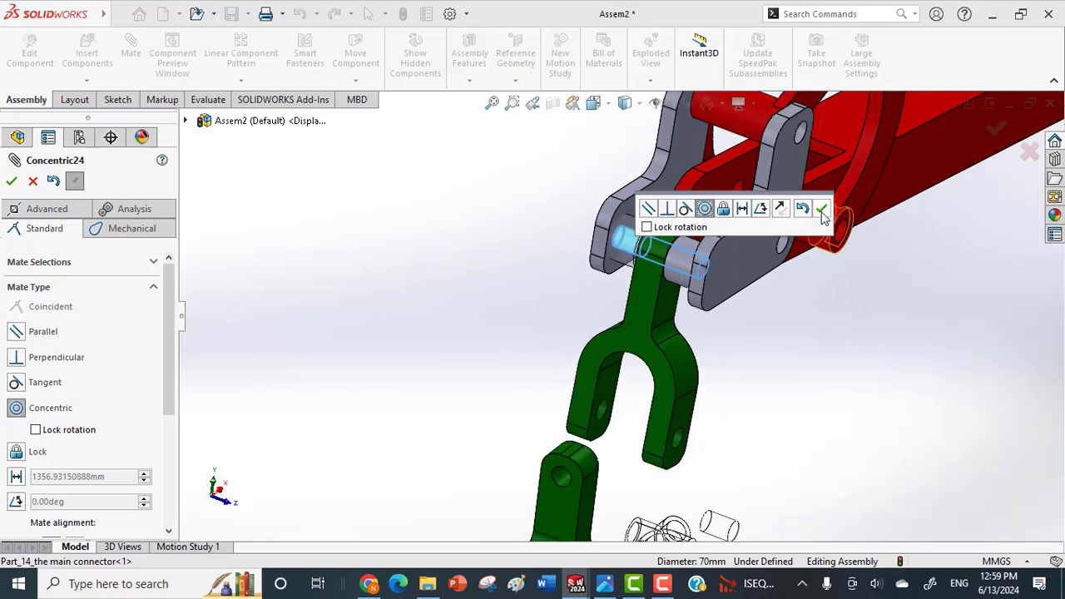
click(822, 210)
Mate the second ring's outer end face coincident with the inner face of the main connector plate beside it.
click(641, 249)
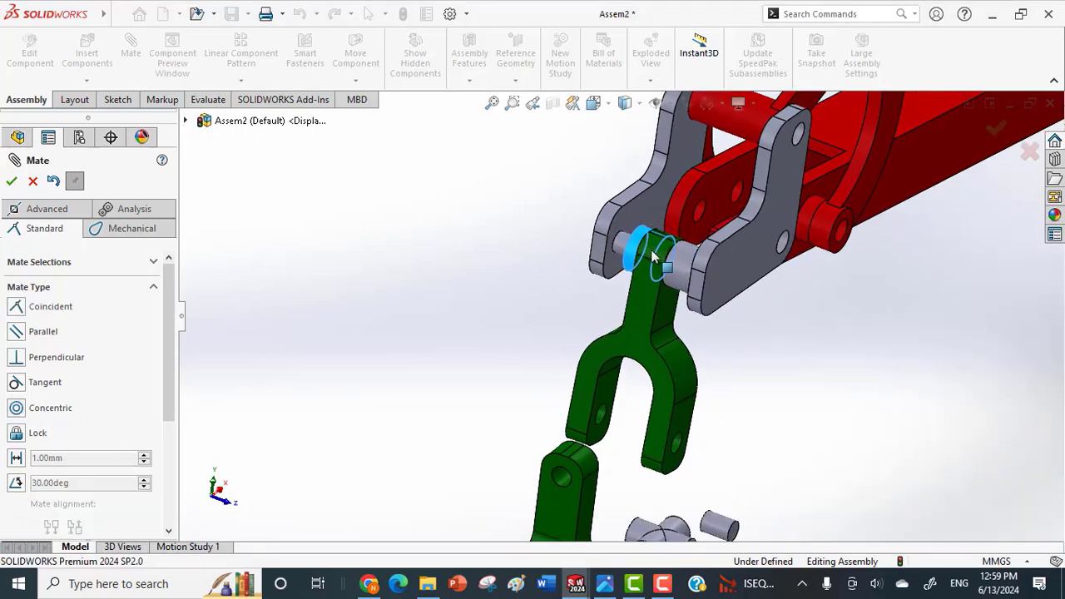
middle_drag(654, 256, 697, 292)
scroll(632, 240, down, 5)
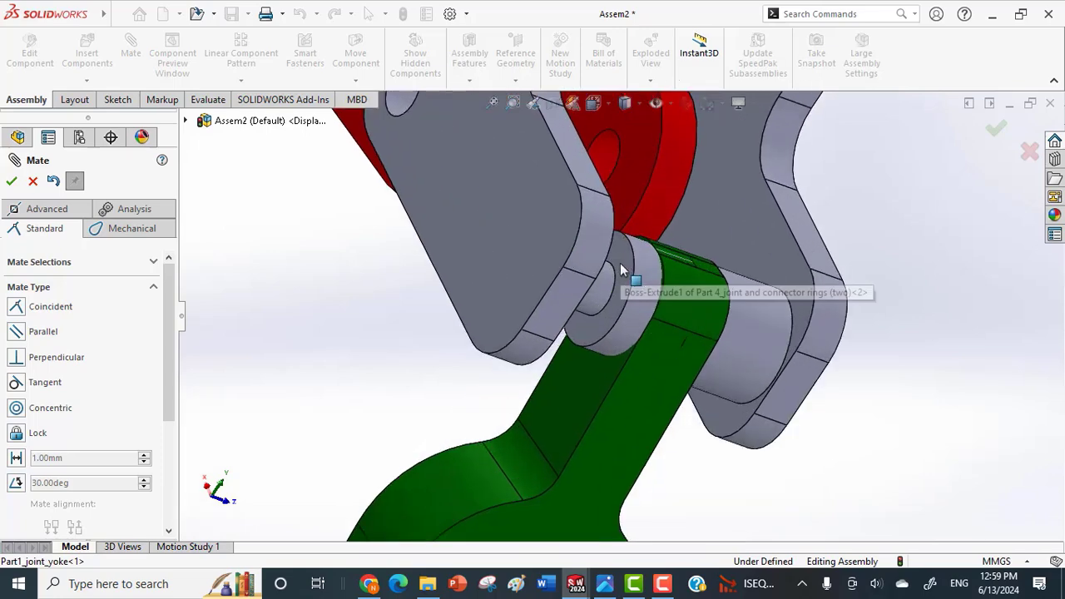
click(620, 269)
middle_drag(620, 269, 562, 254)
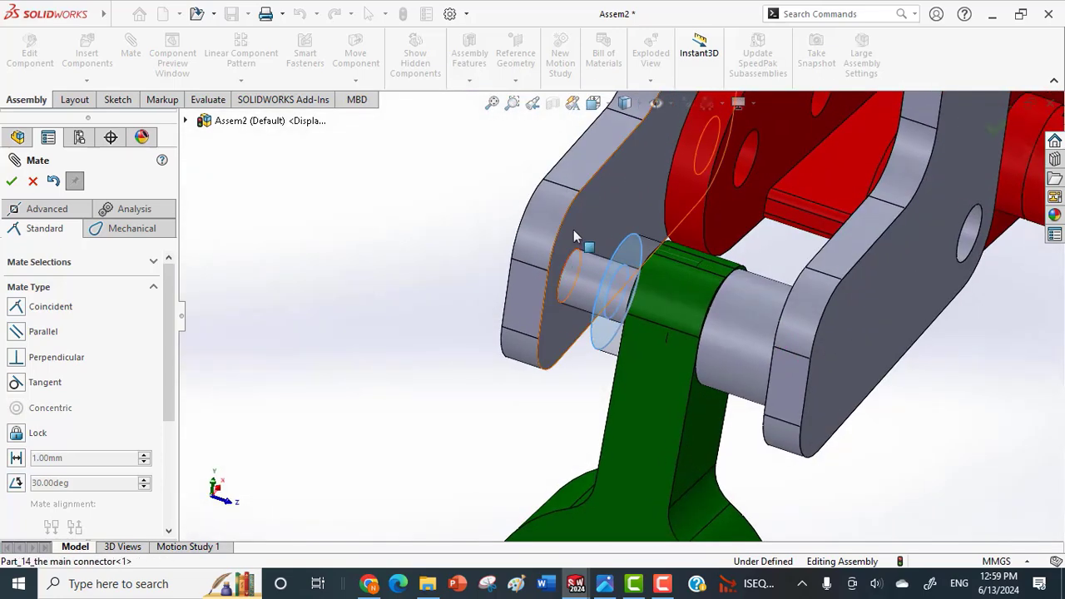
click(574, 229)
click(738, 192)
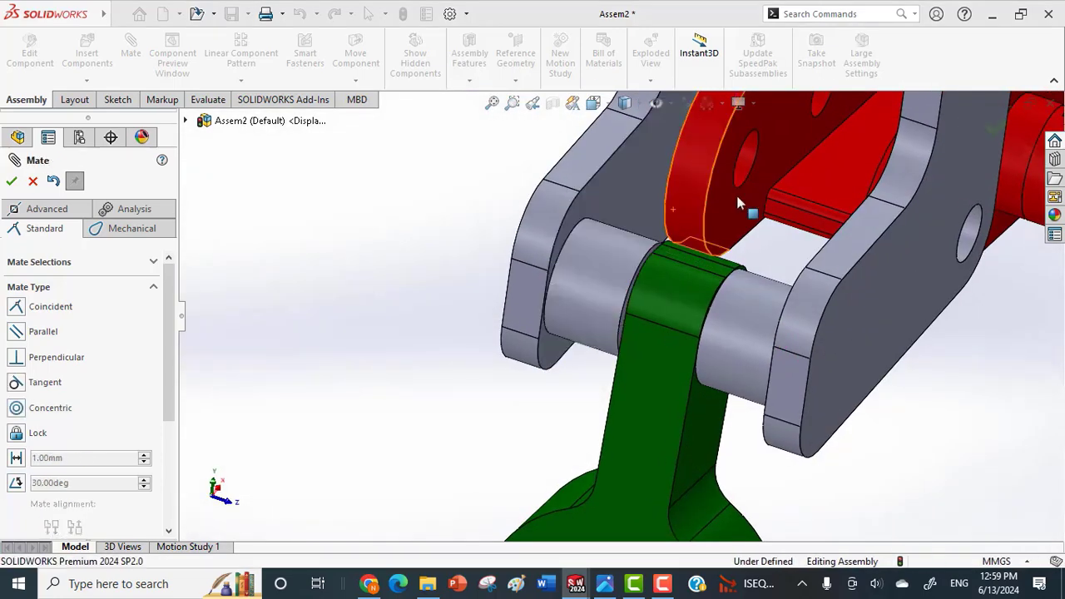
Mate a bore of the joint swivel concentric with the fork-end hole of the first yoke.
scroll(652, 328, up, 5)
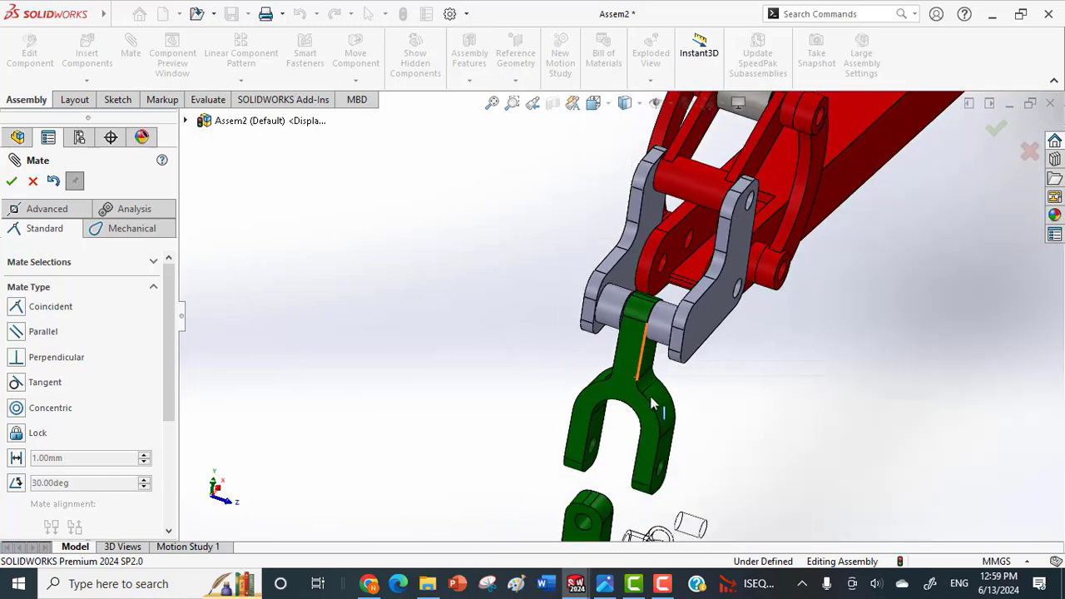
middle_drag(652, 405, 645, 398)
drag(628, 406, 623, 441)
scroll(623, 441, up, 1)
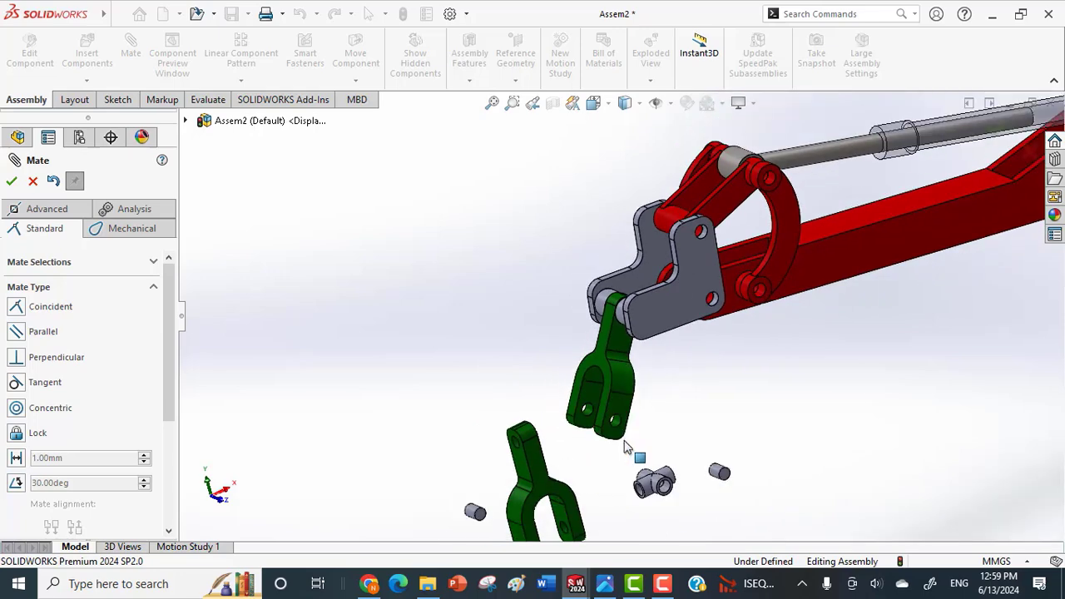
scroll(666, 496, down, 5)
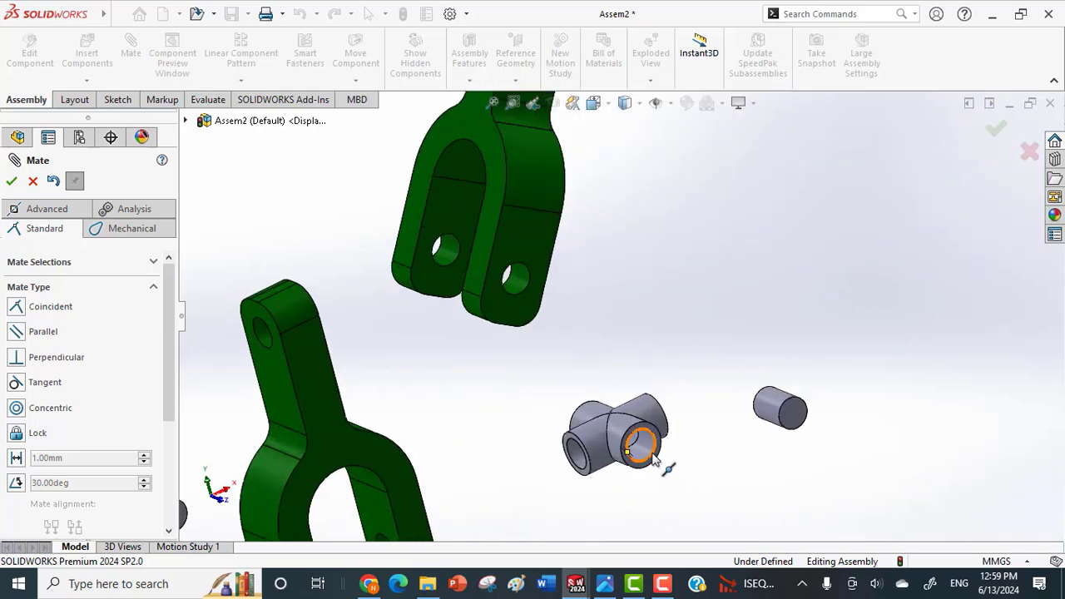
click(653, 449)
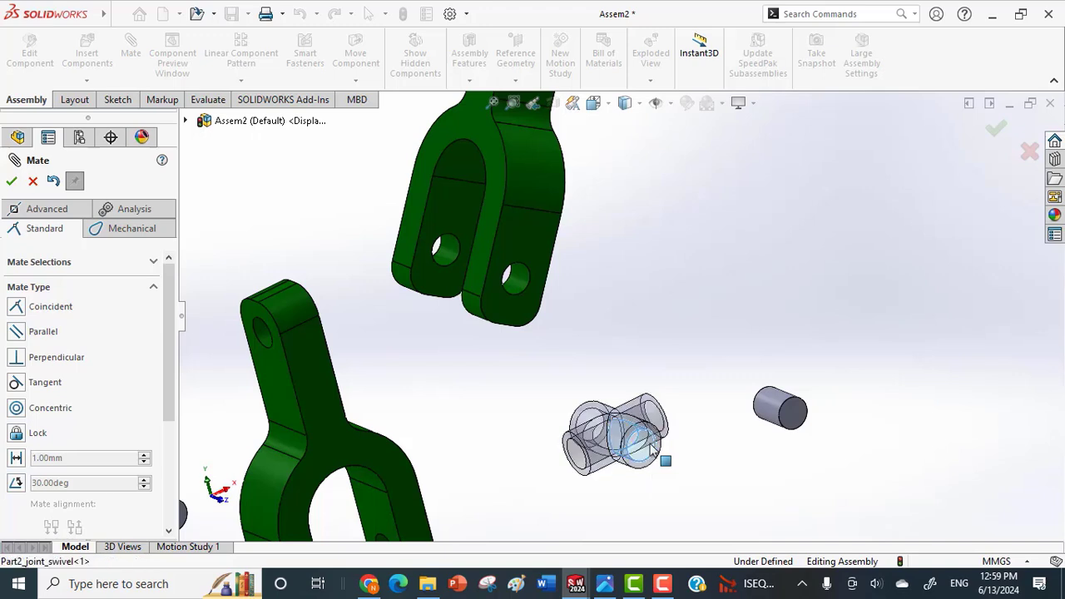
click(522, 288)
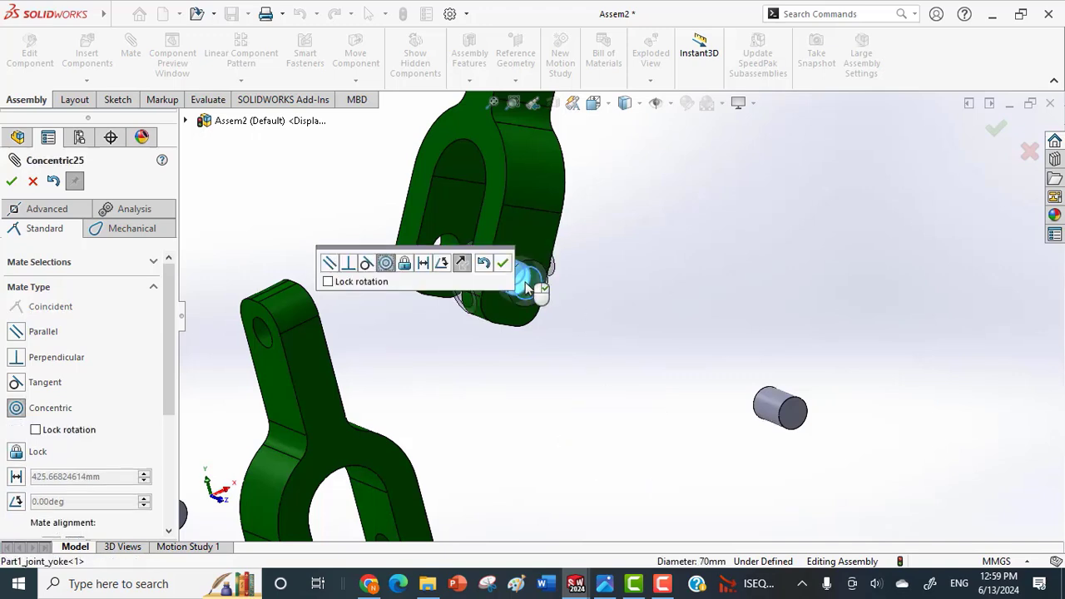
click(496, 261)
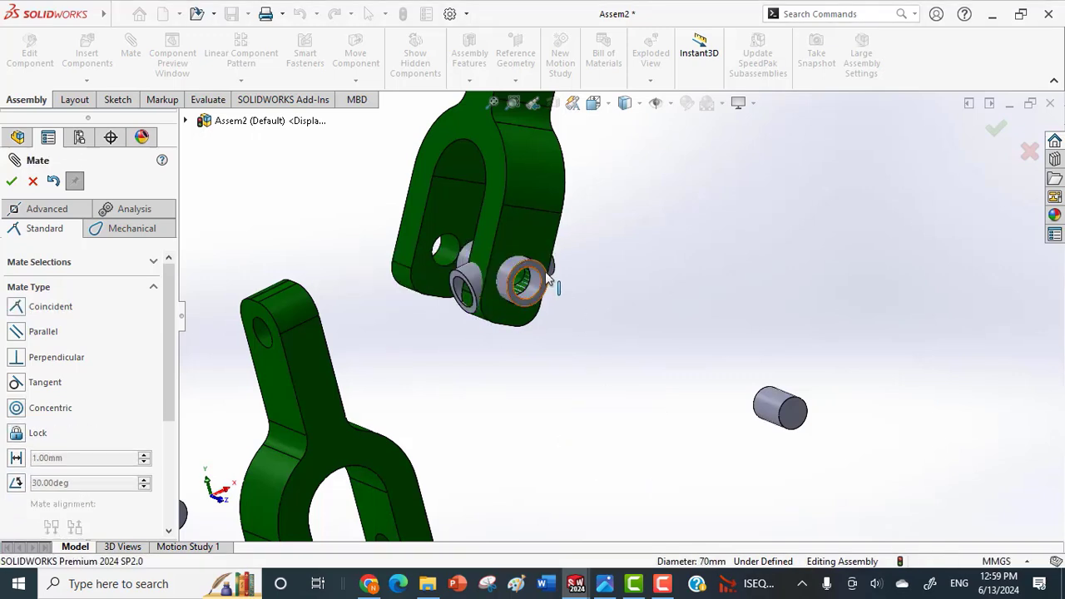
Mate the end face of that swivel arm coincident with the inner face of the first yoke's fork arm.
scroll(536, 277, down, 3)
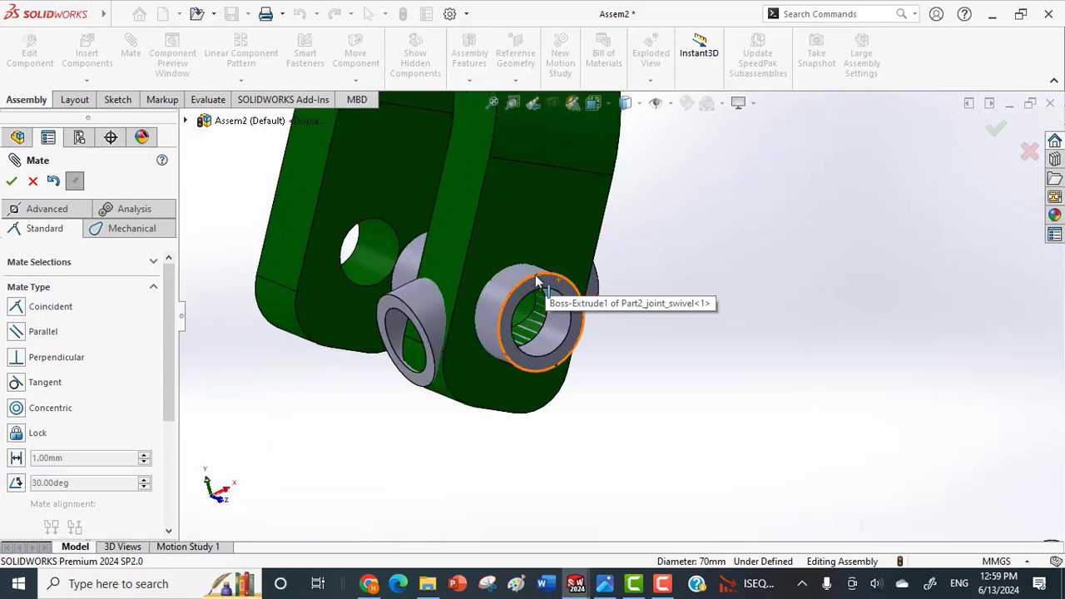
click(524, 289)
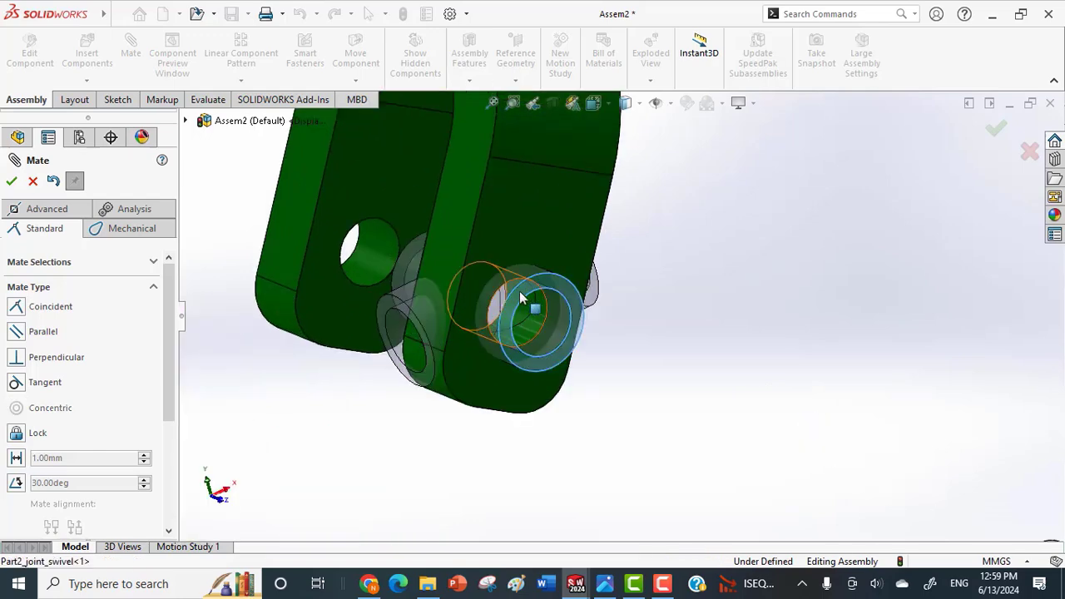
middle_drag(455, 324, 488, 273)
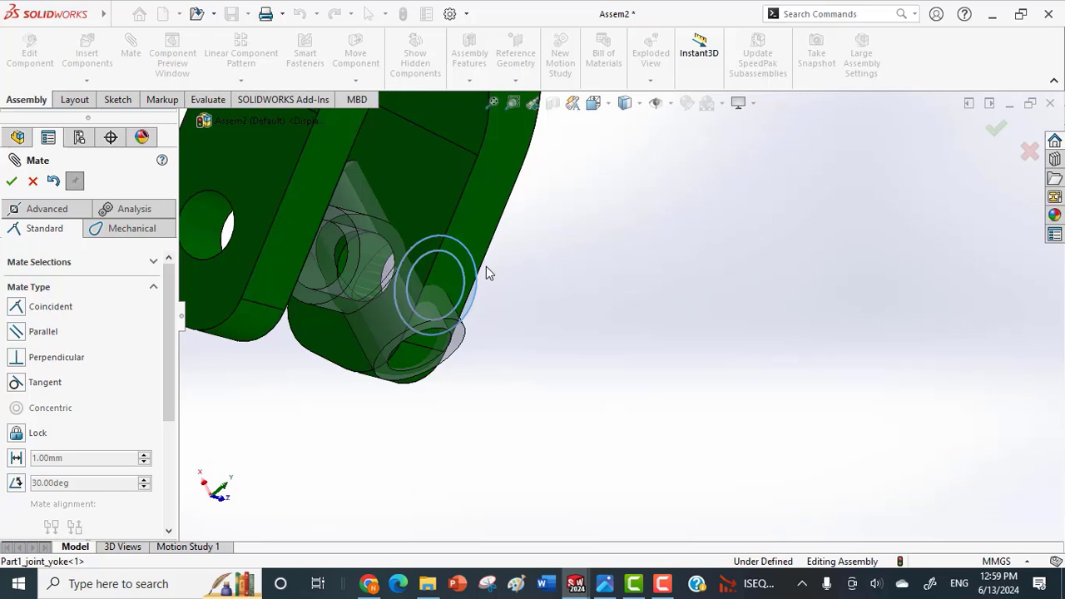
click(432, 193)
click(419, 162)
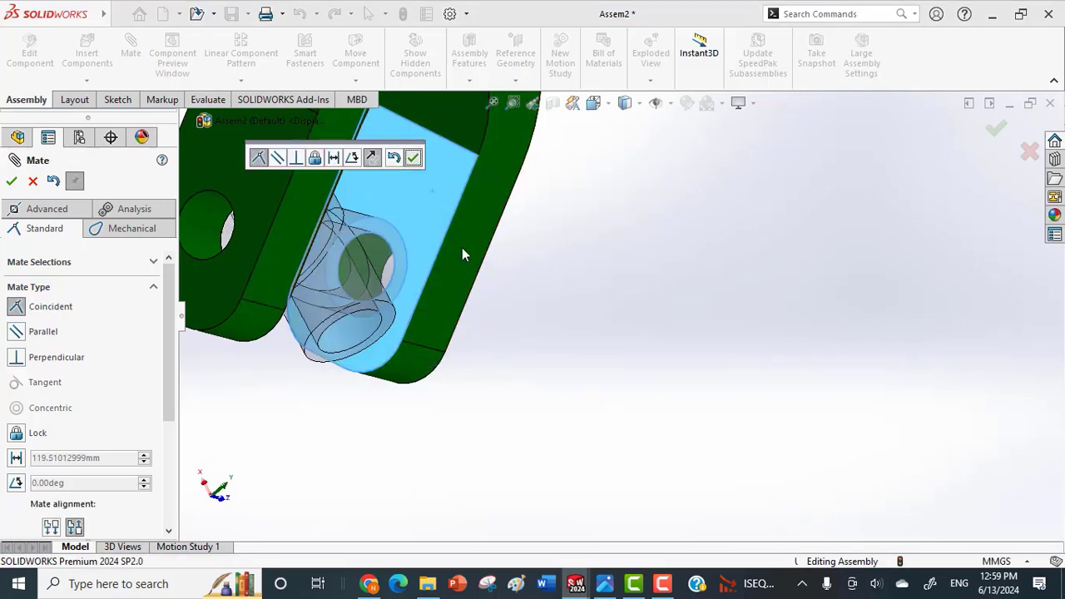
middle_drag(535, 352, 445, 290)
Mate the first joint pin concentric with the first yoke's fork-end hole and its end face coincident with the fork arm's outer face.
scroll(445, 290, up, 5)
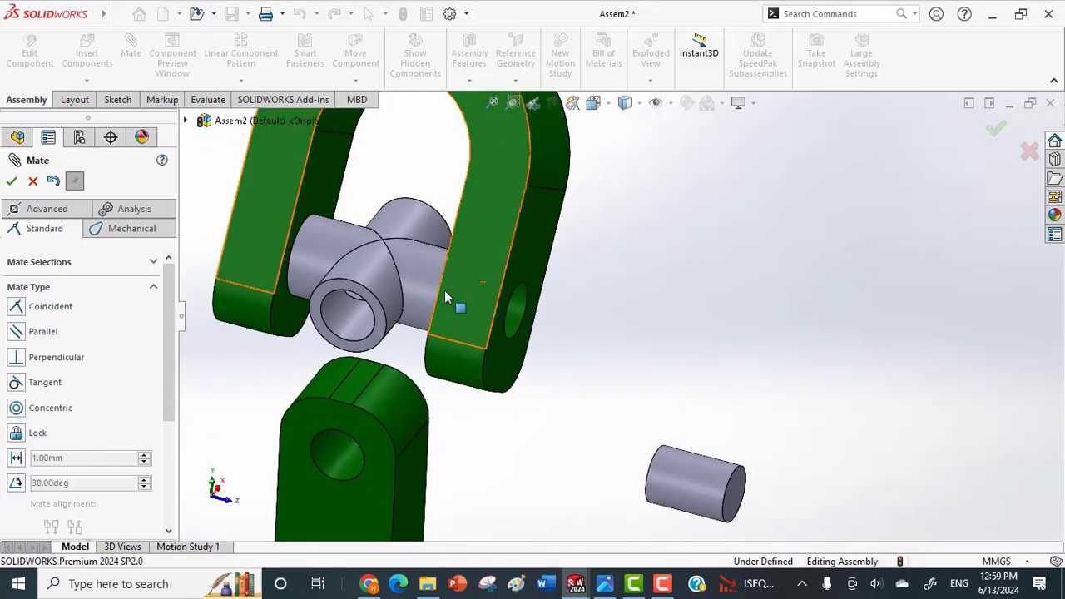
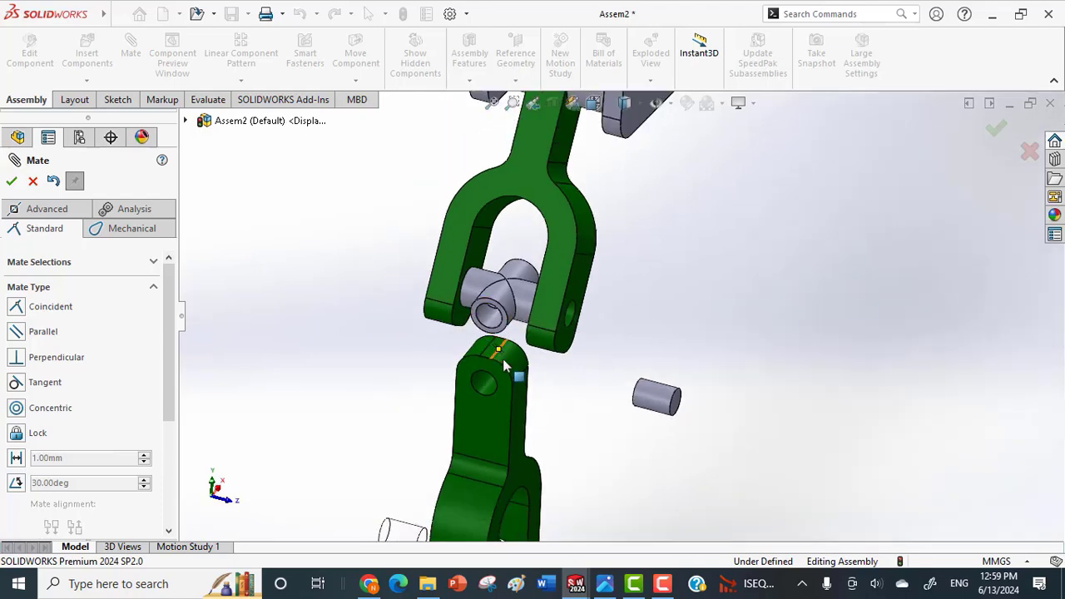
scroll(508, 387, up, 1)
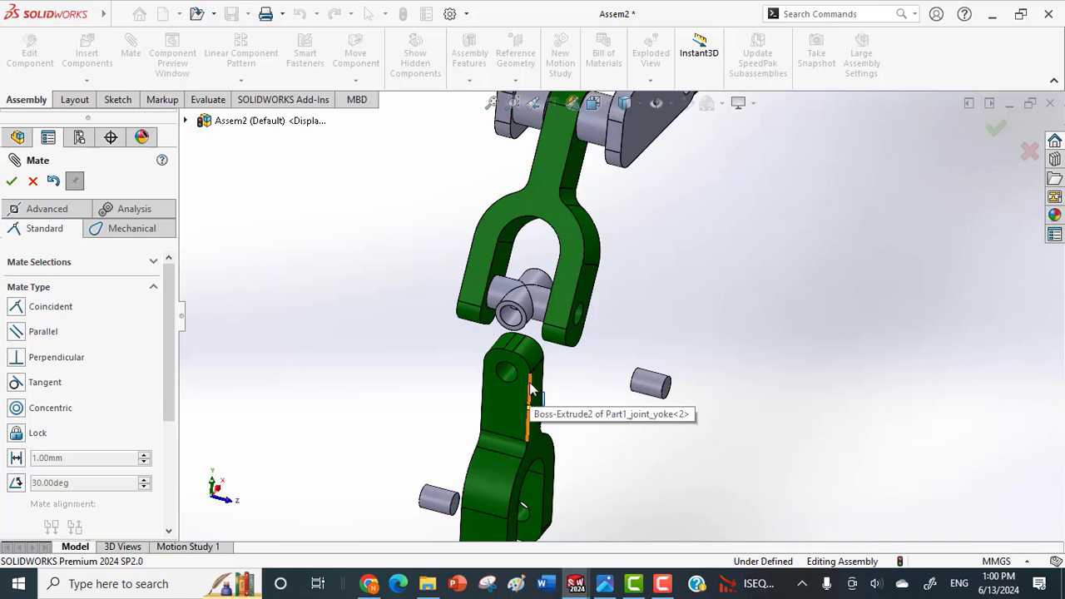
Mate the first joint pin concentric with the first yoke's fork-end hole and its end face coincident with the fork arm's outer face.
scroll(681, 386, down, 2)
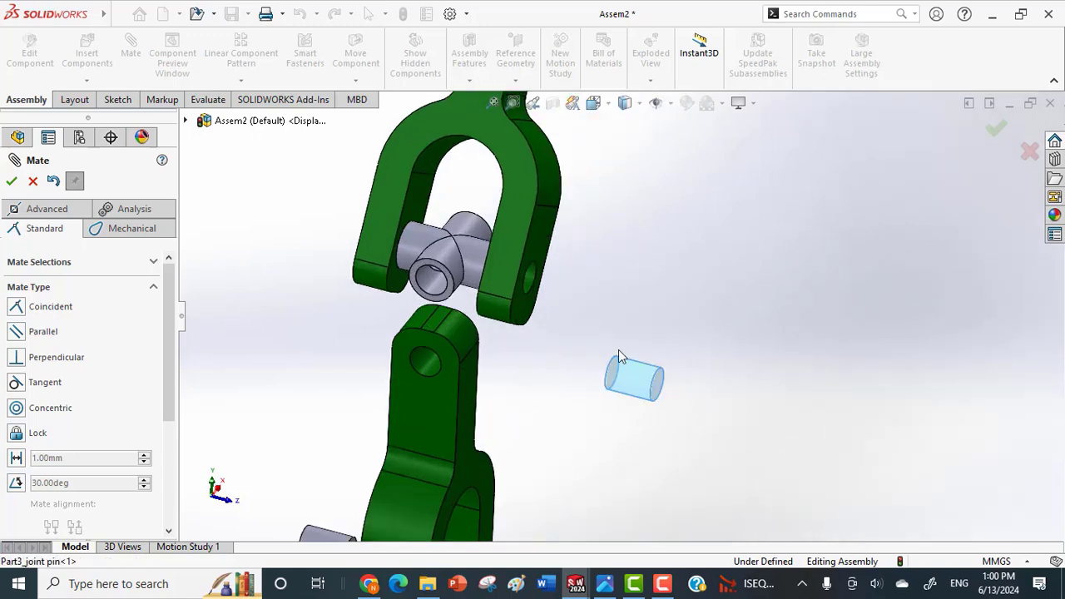
click(532, 283)
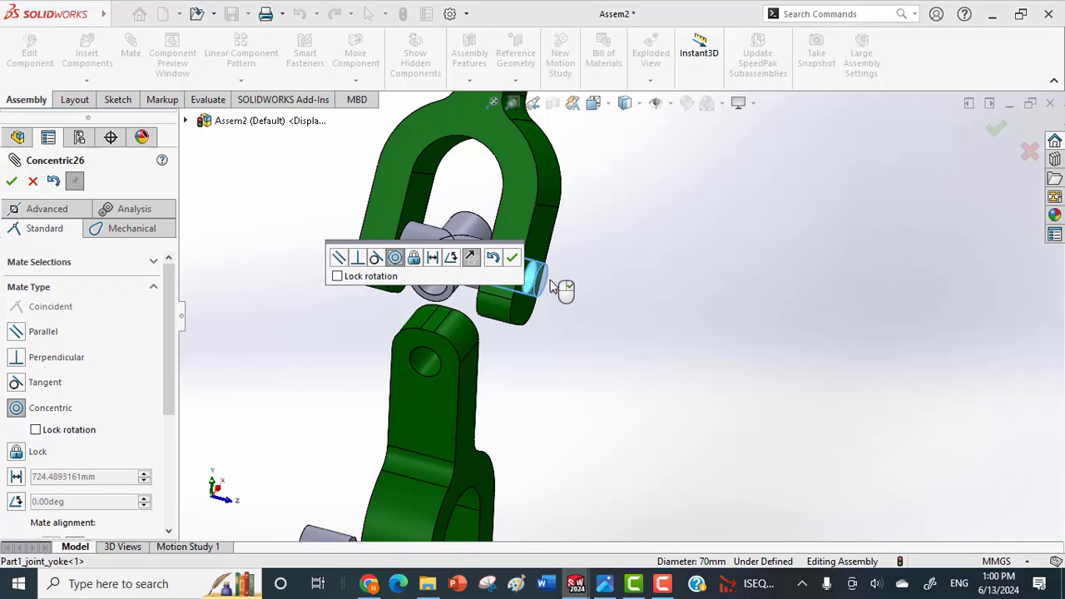
click(514, 258)
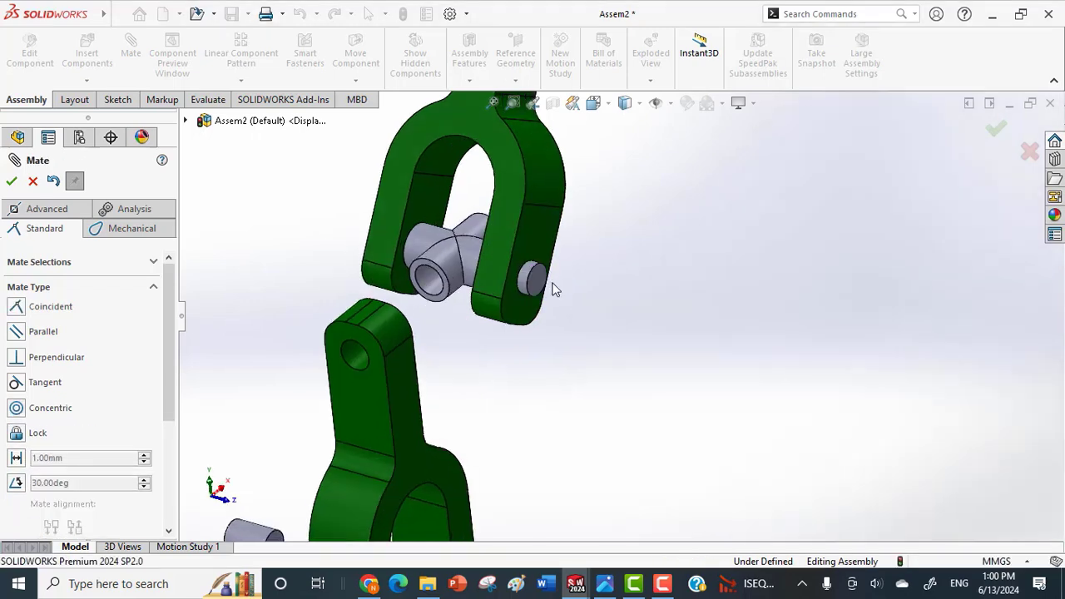
click(541, 236)
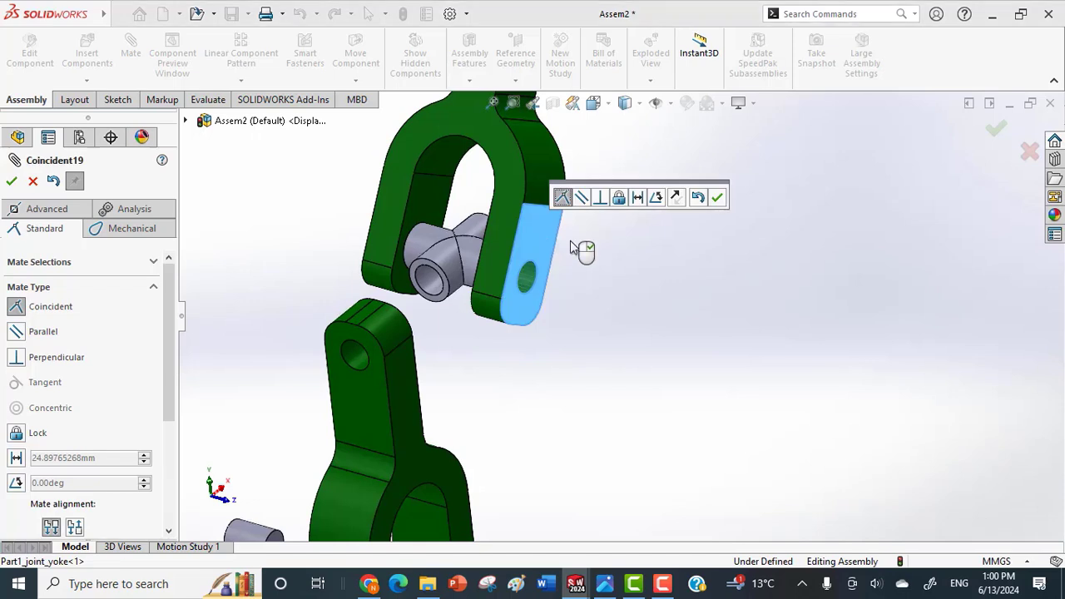
click(717, 198)
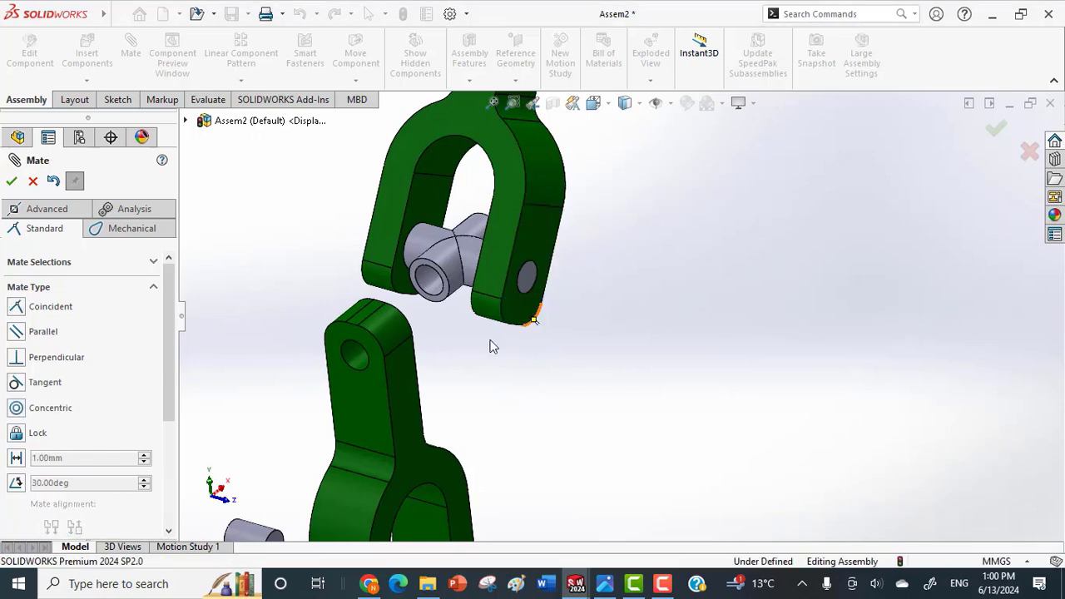
Move and rotate the second yoke clear of the first, with its open fork turned toward the swivel.
scroll(480, 354, up, 2)
right_drag(472, 367, 607, 406)
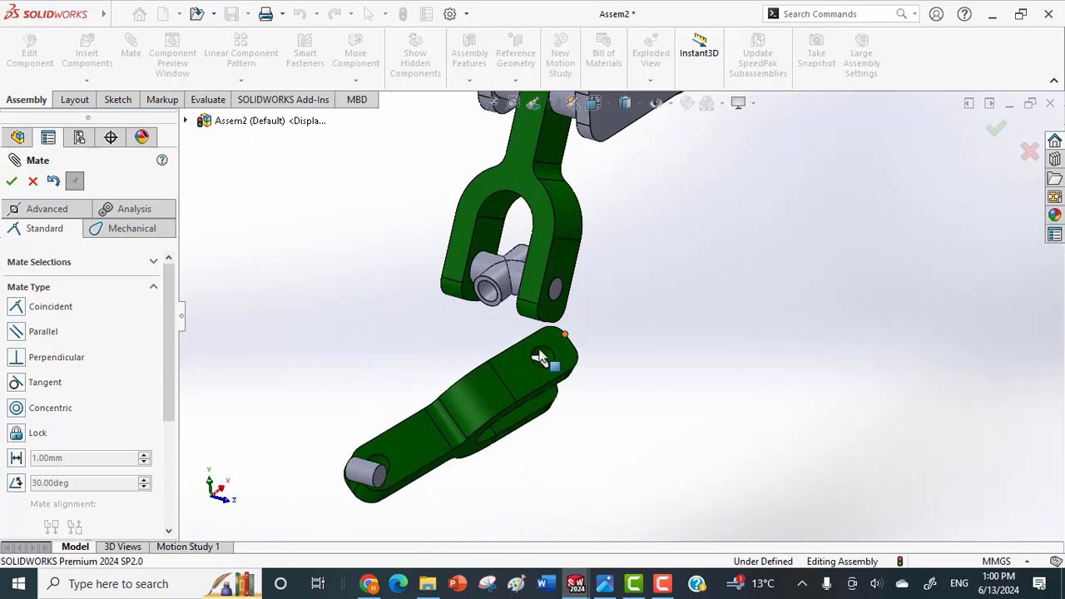
right_drag(499, 379, 241, 354)
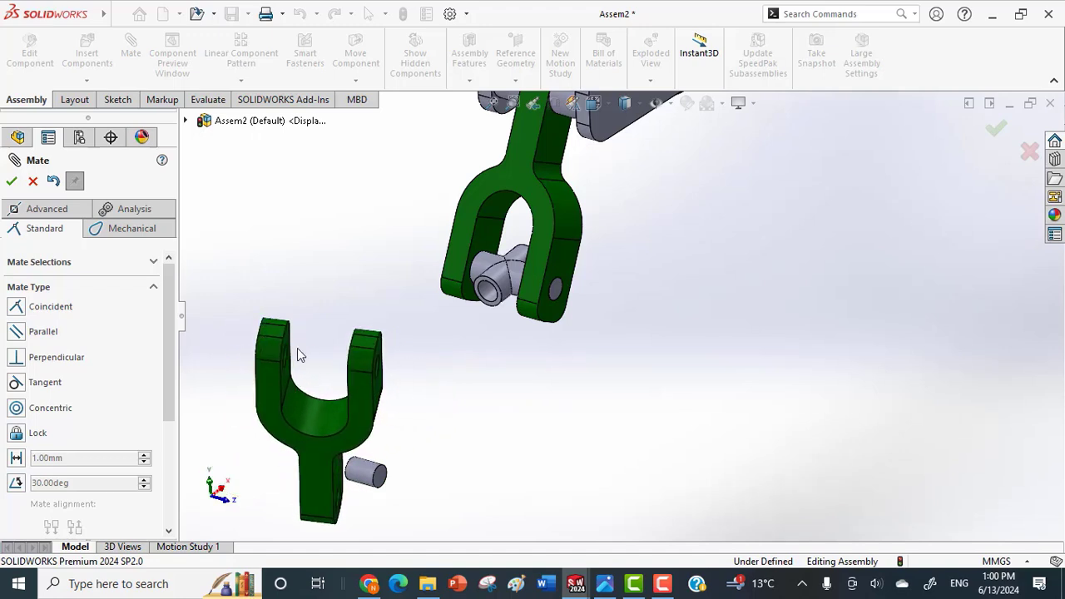
middle_drag(297, 347, 283, 352)
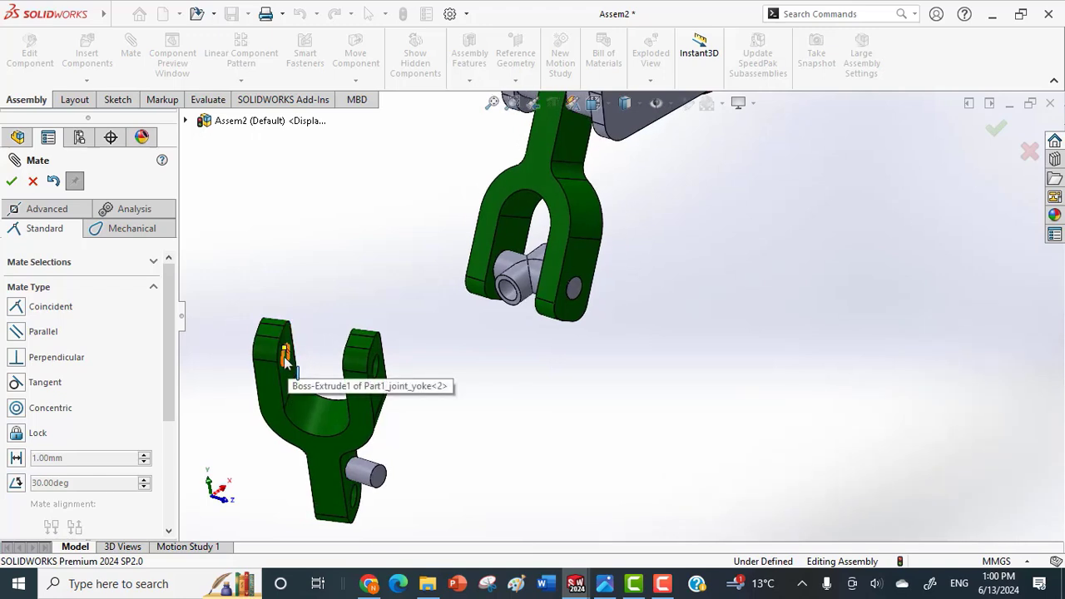
right_drag(275, 372, 329, 376)
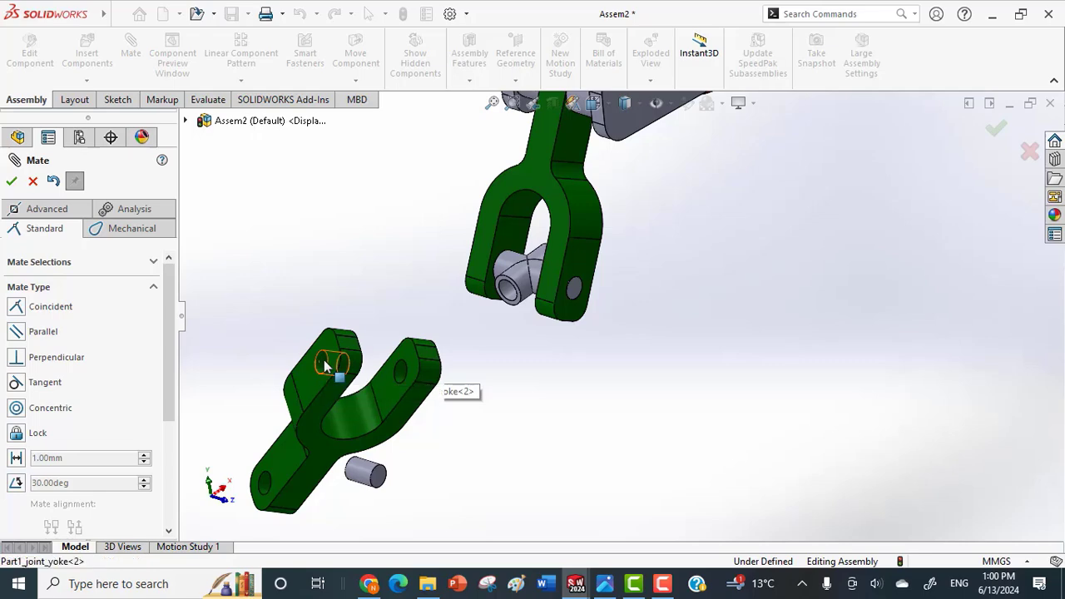
Mate the second yoke's fork-end hole concentric with the open bore of the joint swivel.
click(333, 368)
scroll(495, 317, down, 5)
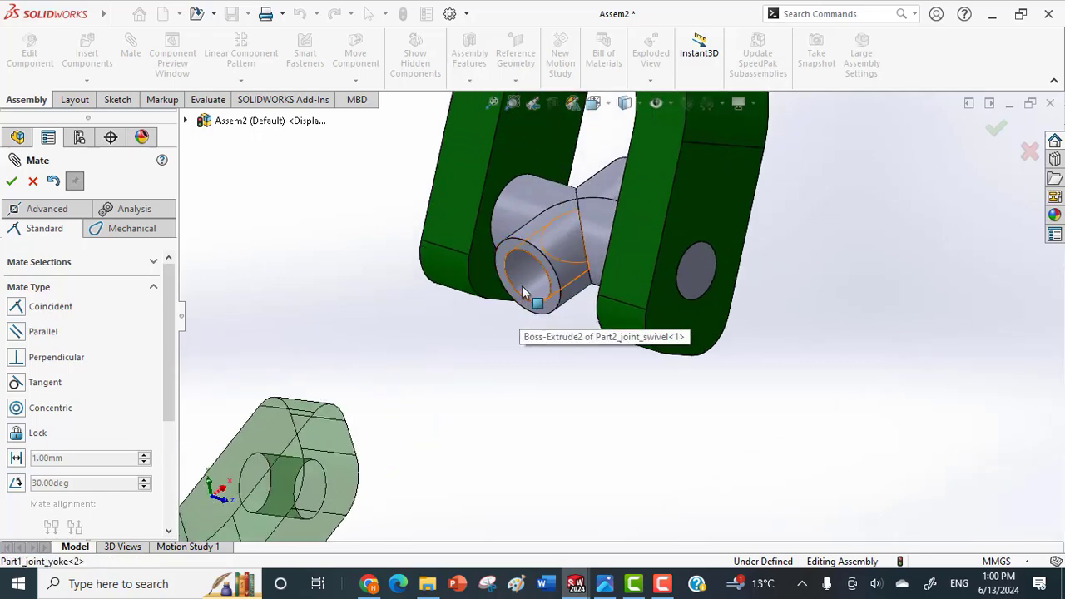
click(522, 293)
click(502, 267)
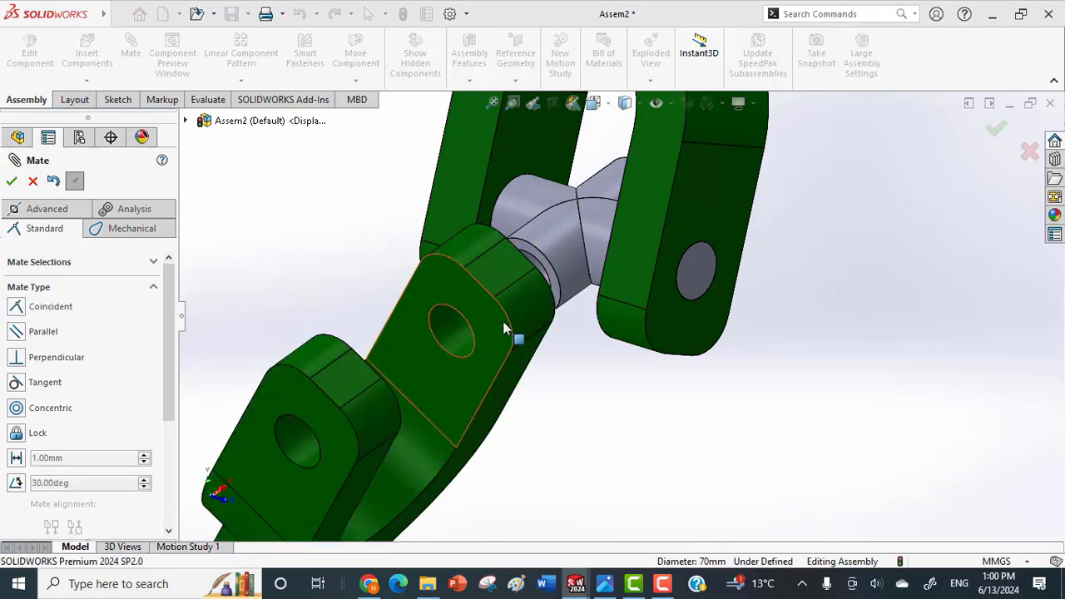
Mate the inner face of the second yoke's fork arm coincident with the end face of the swivel arm.
middle_drag(428, 381, 536, 281)
click(212, 339)
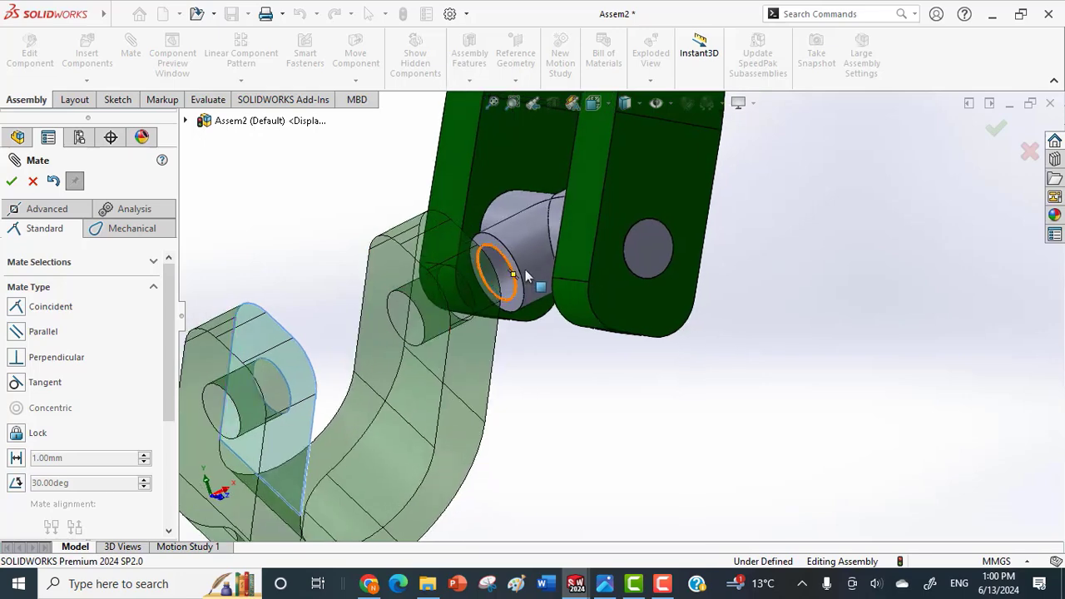
scroll(528, 270, down, 5)
click(523, 242)
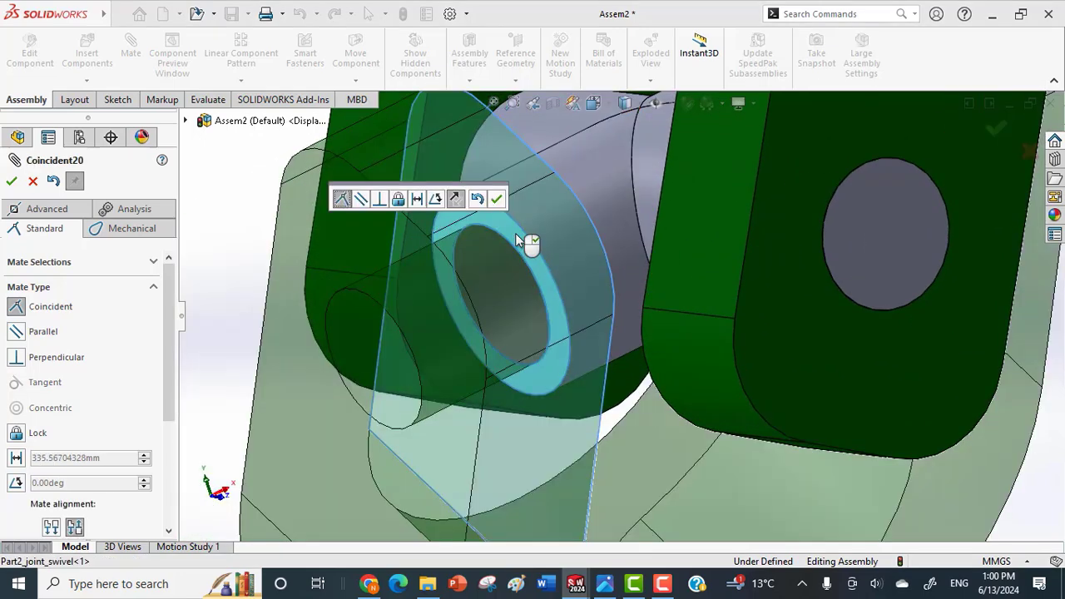
click(497, 198)
Mate the second joint pin concentric with the second yoke's fork-end hole and its end face coincident with that arm's outer face.
middle_drag(505, 209, 487, 341)
scroll(458, 327, up, 3)
scroll(432, 367, up, 5)
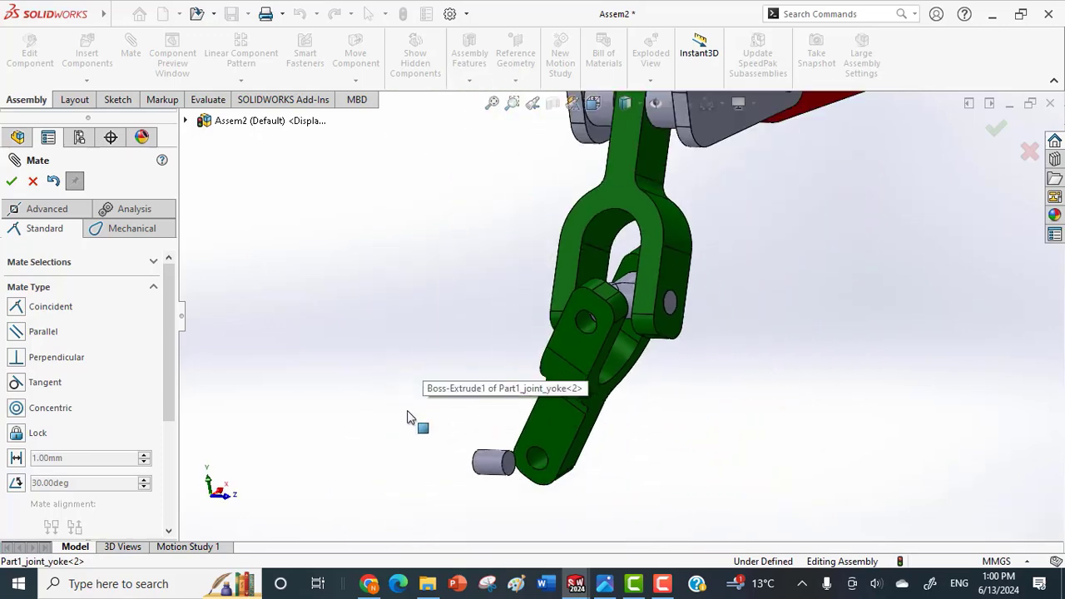
click(495, 465)
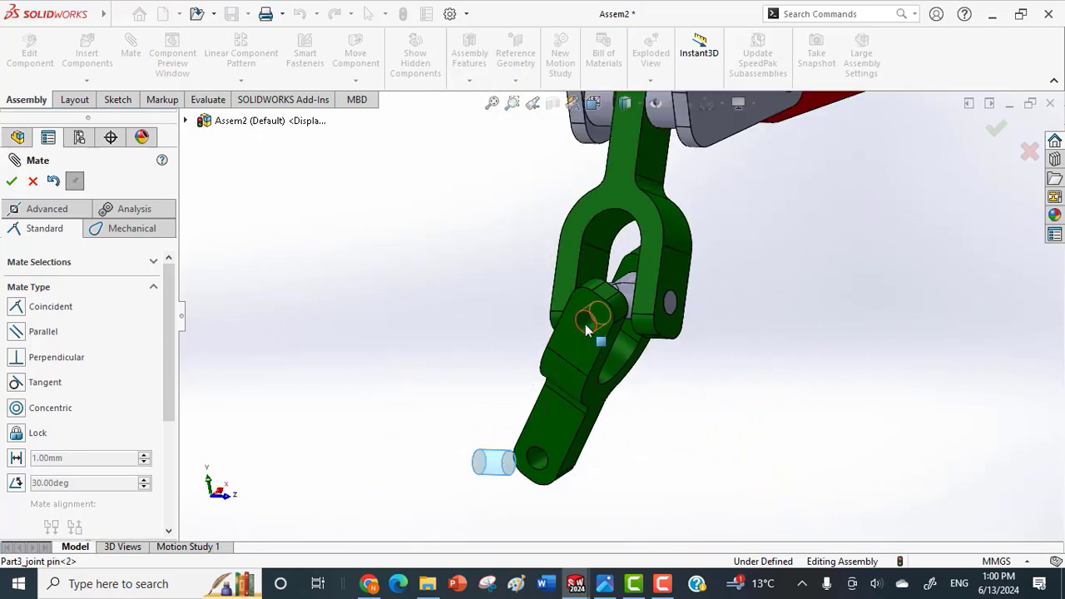
click(587, 330)
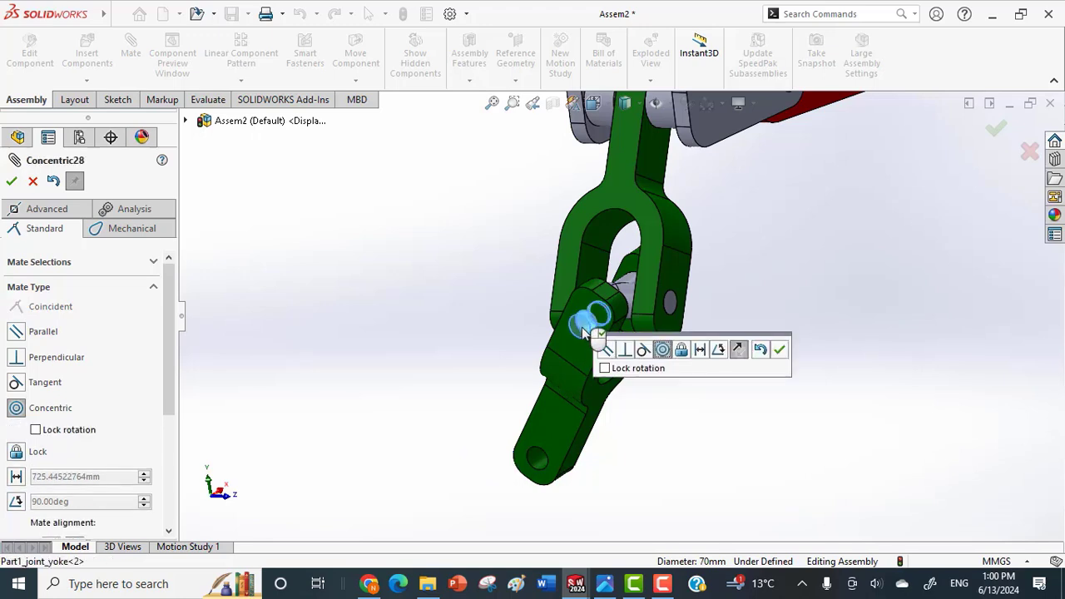
click(780, 351)
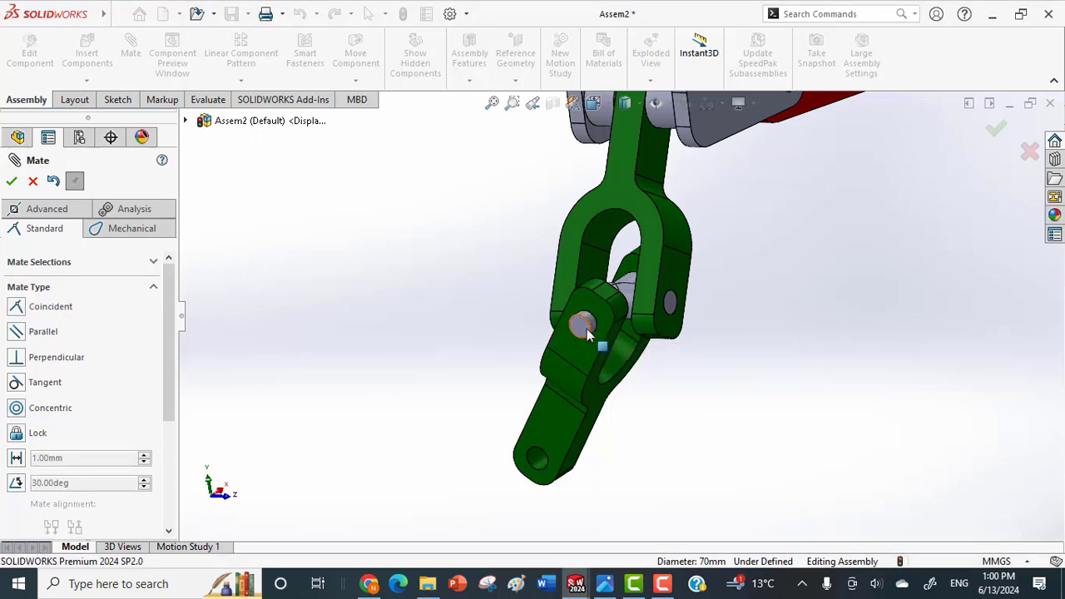
click(585, 303)
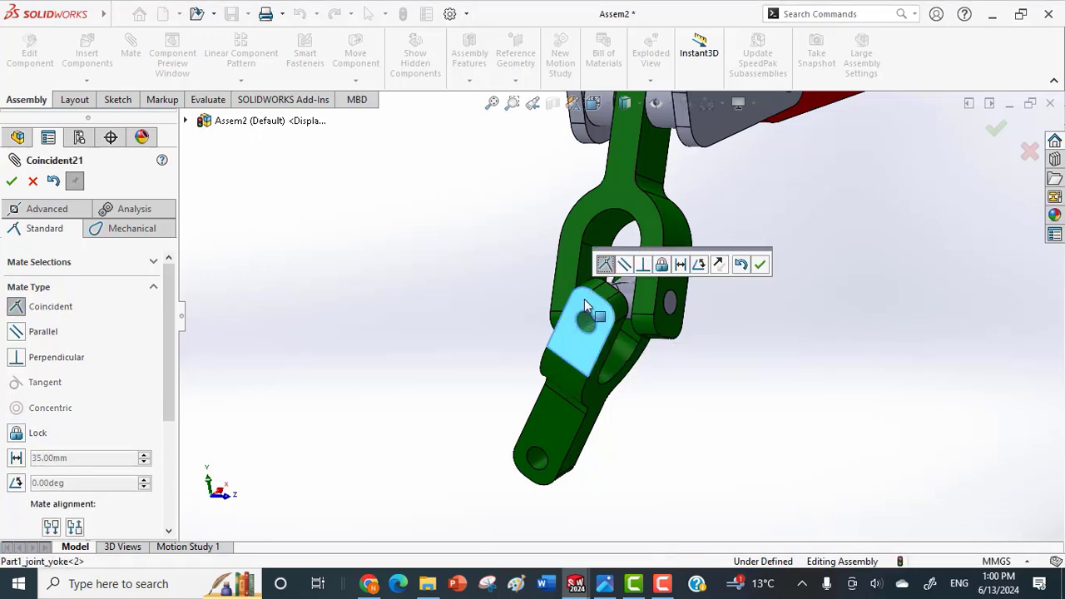
click(757, 264)
middle_drag(690, 324, 741, 373)
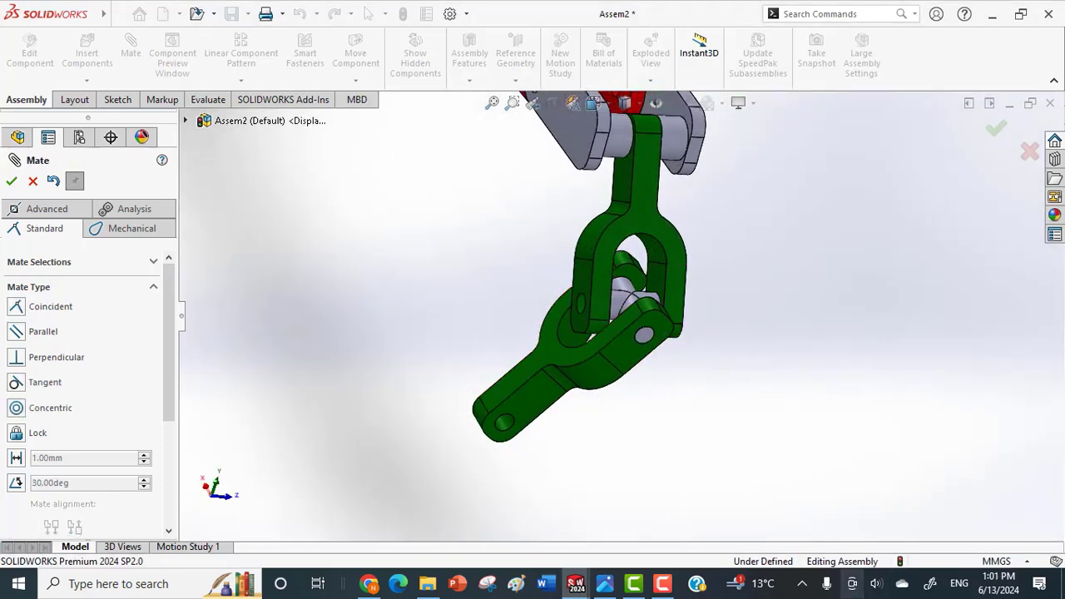
click(12, 181)
Insert a third copy of Part3_joint pin from the Universal Joint folder and place it beside the joint.
click(84, 82)
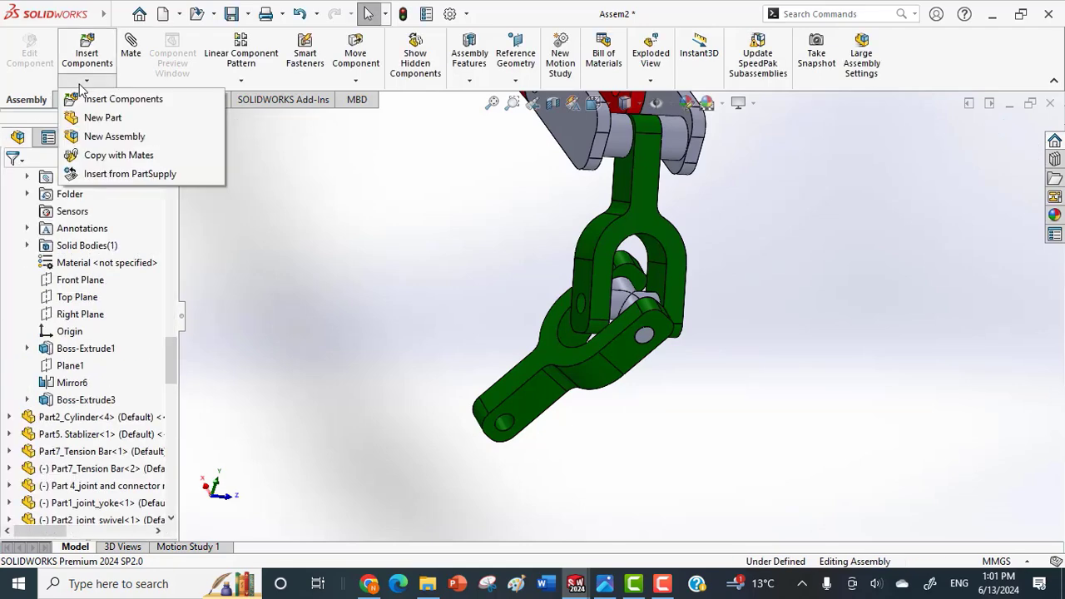
click(84, 100)
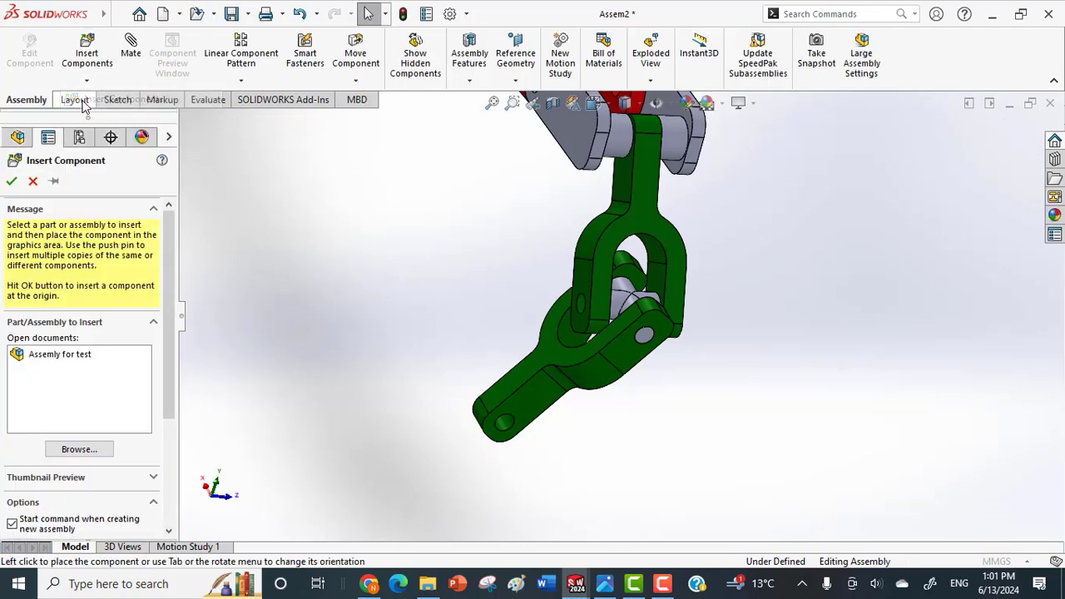
click(87, 453)
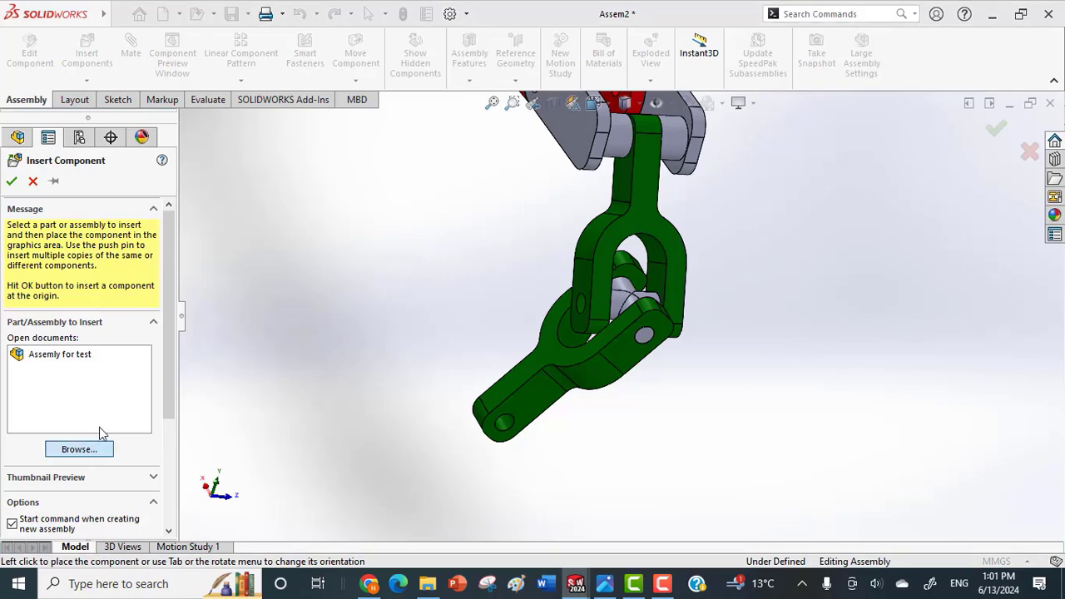
click(234, 329)
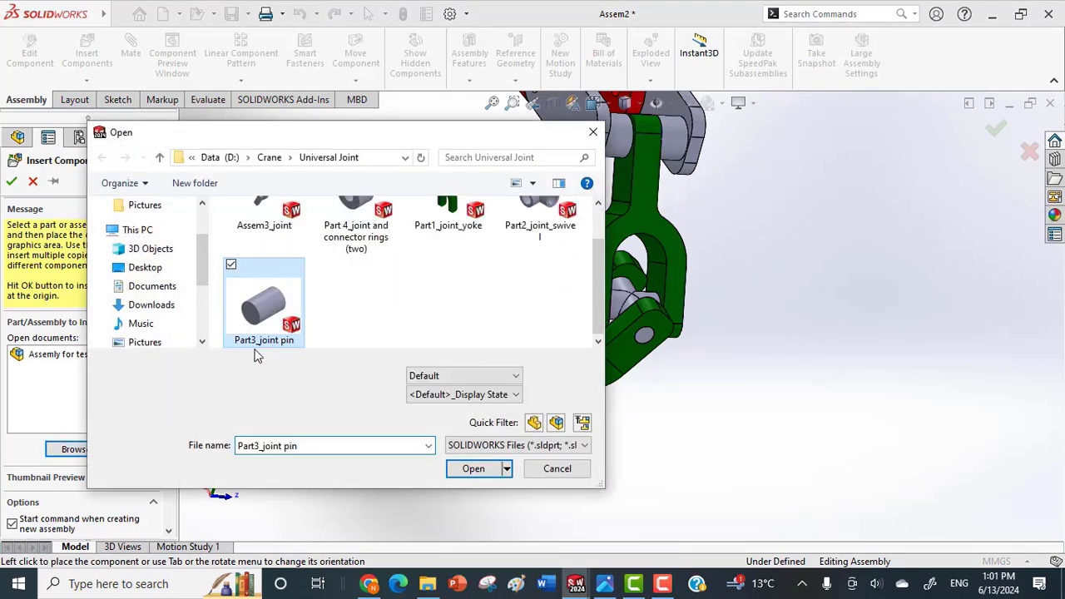
click(474, 469)
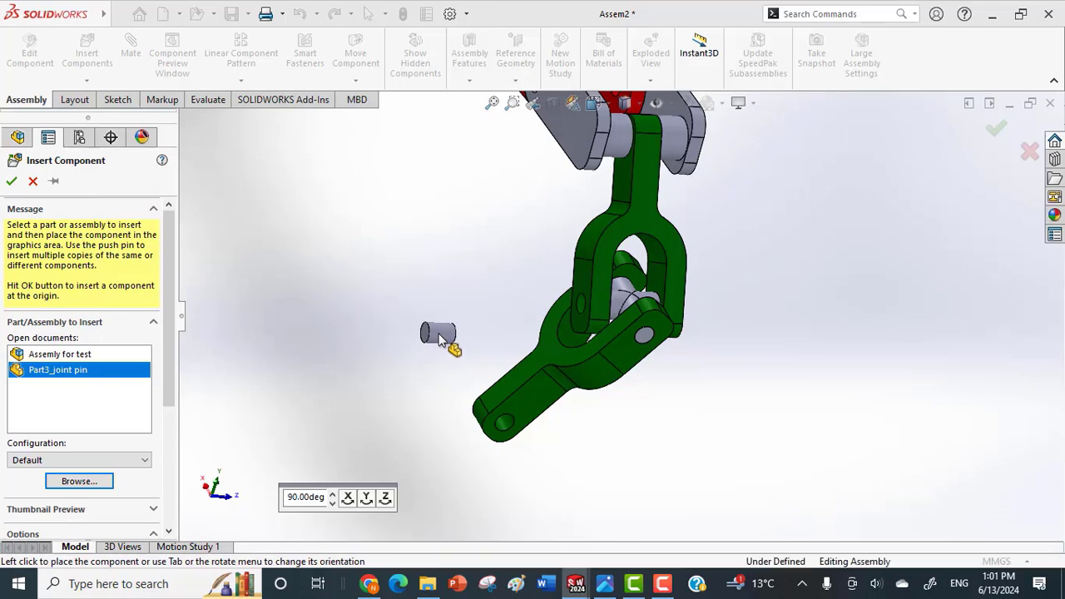
click(433, 341)
click(31, 179)
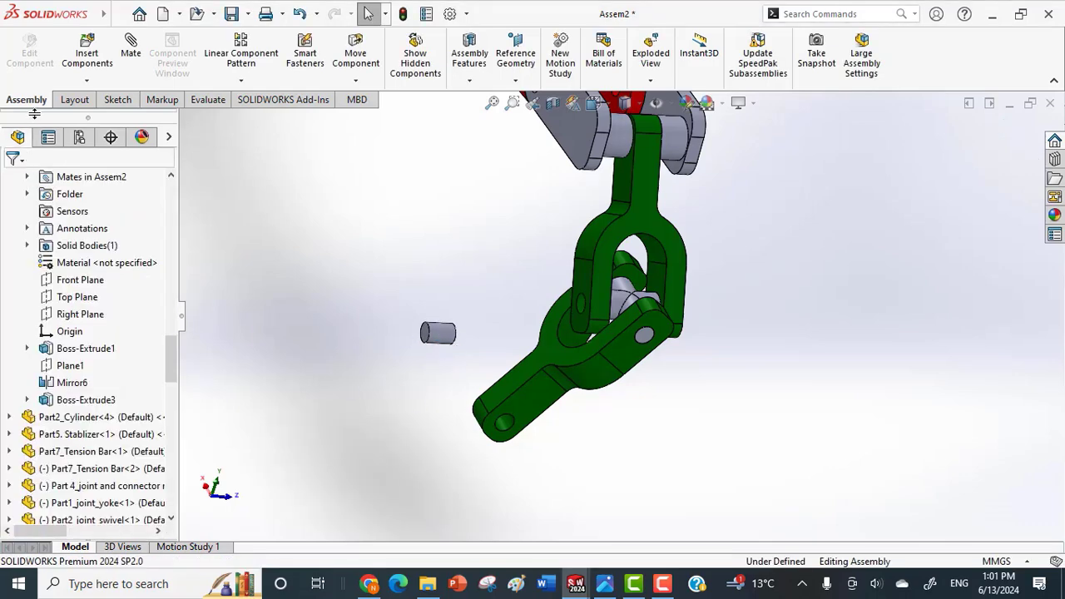
Insert a fourth copy of Part3_joint pin and place it below the third one.
click(86, 82)
click(75, 97)
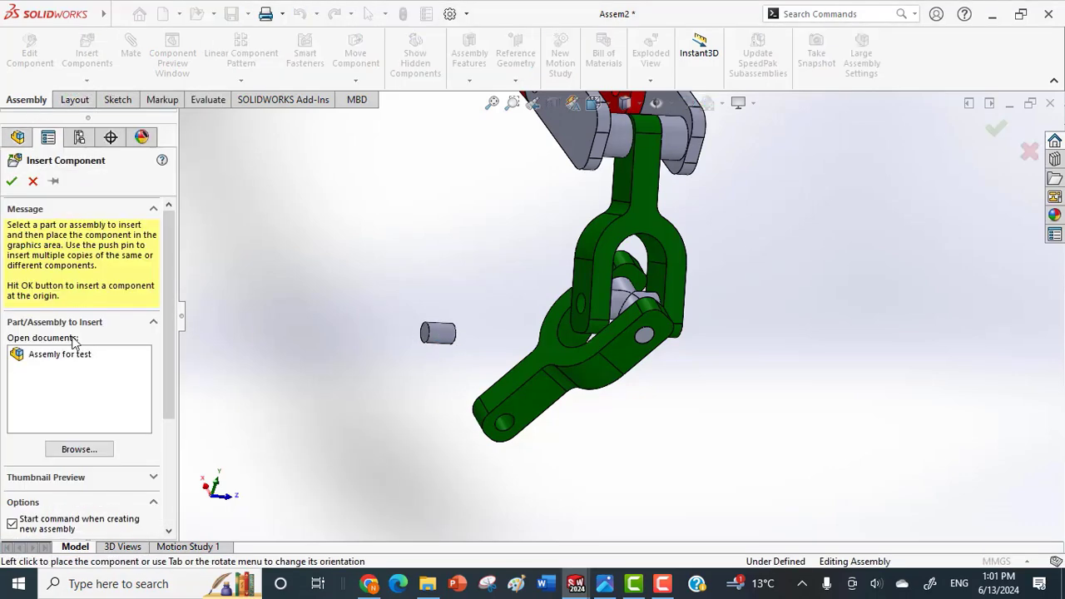
click(86, 450)
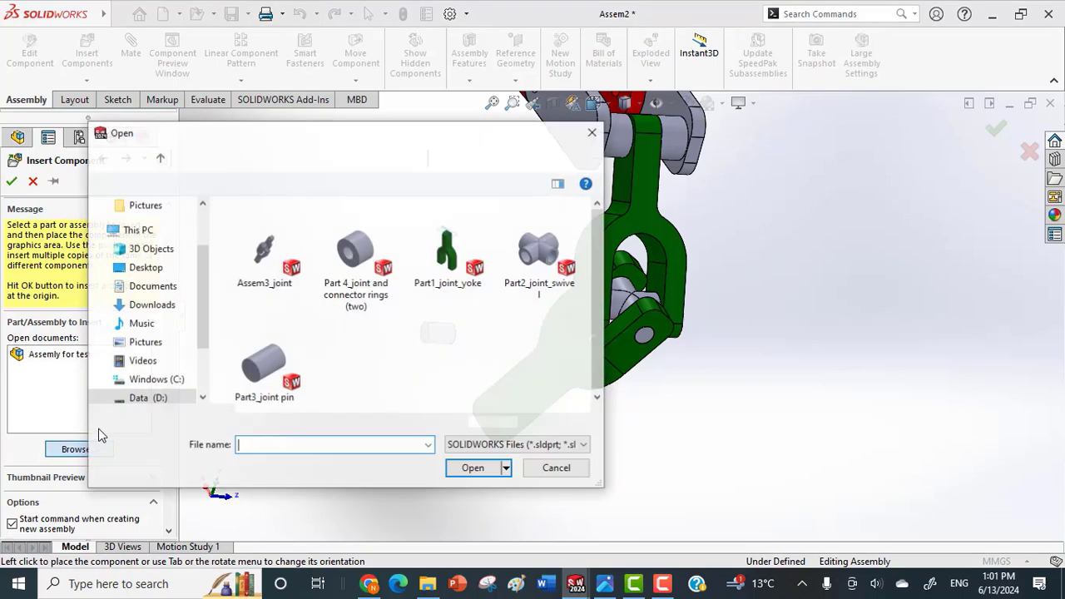
click(240, 368)
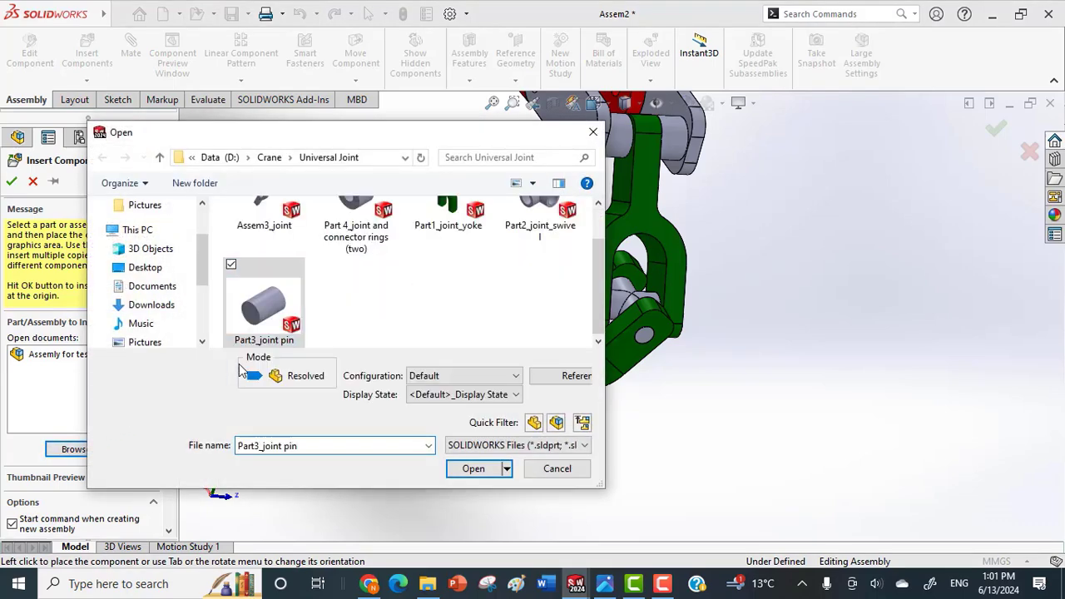
click(473, 469)
click(404, 387)
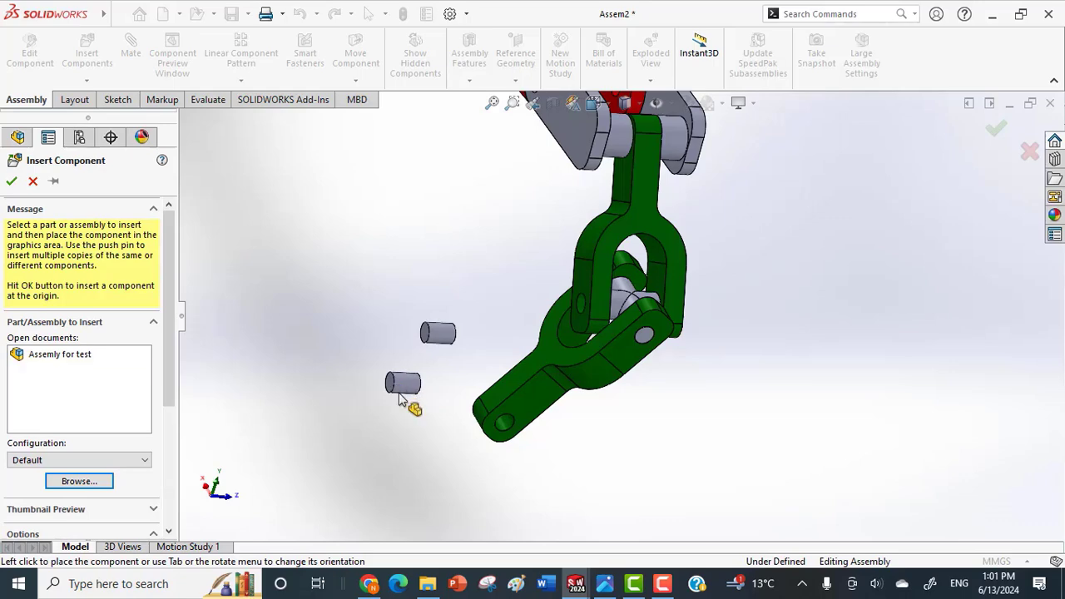
Mate the third joint pin concentric with the first yoke's opposite fork-end hole and its end face coincident with that arm's outer face.
scroll(391, 337, down, 3)
click(478, 329)
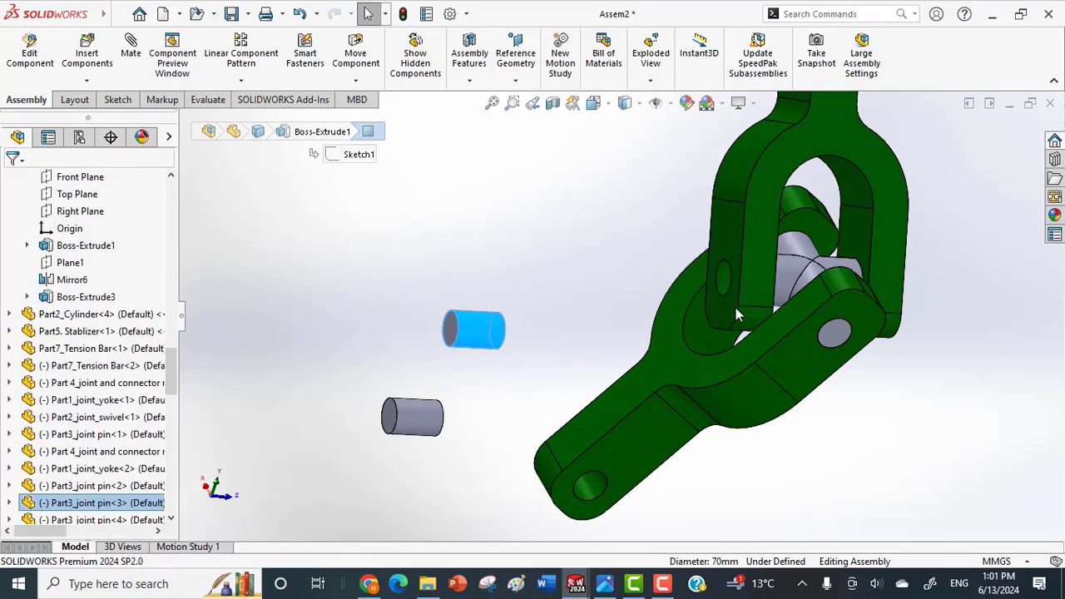
middle_drag(736, 308, 711, 282)
click(752, 288)
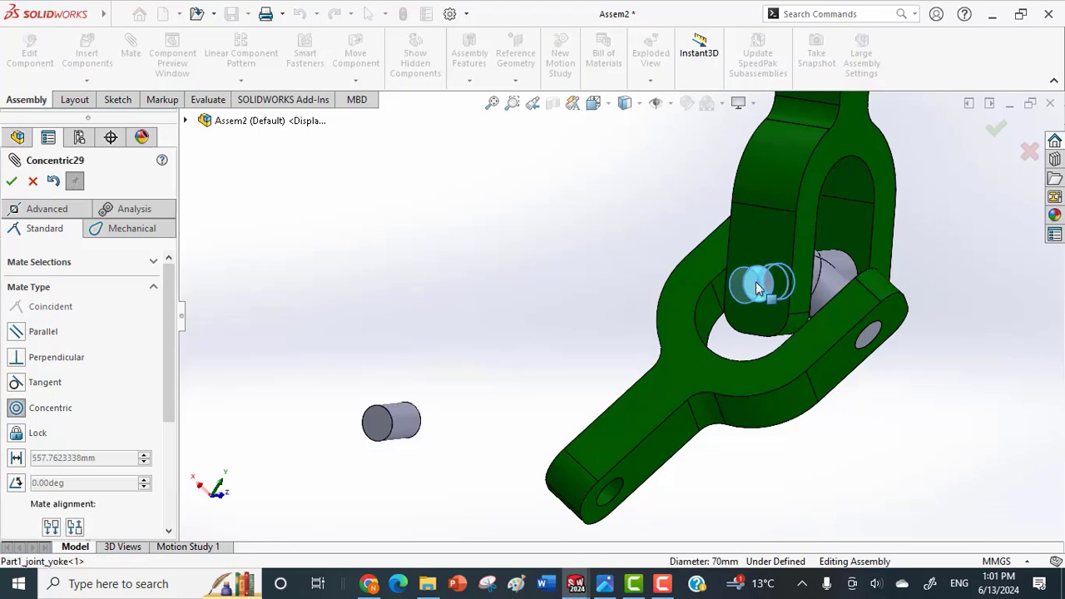
click(957, 249)
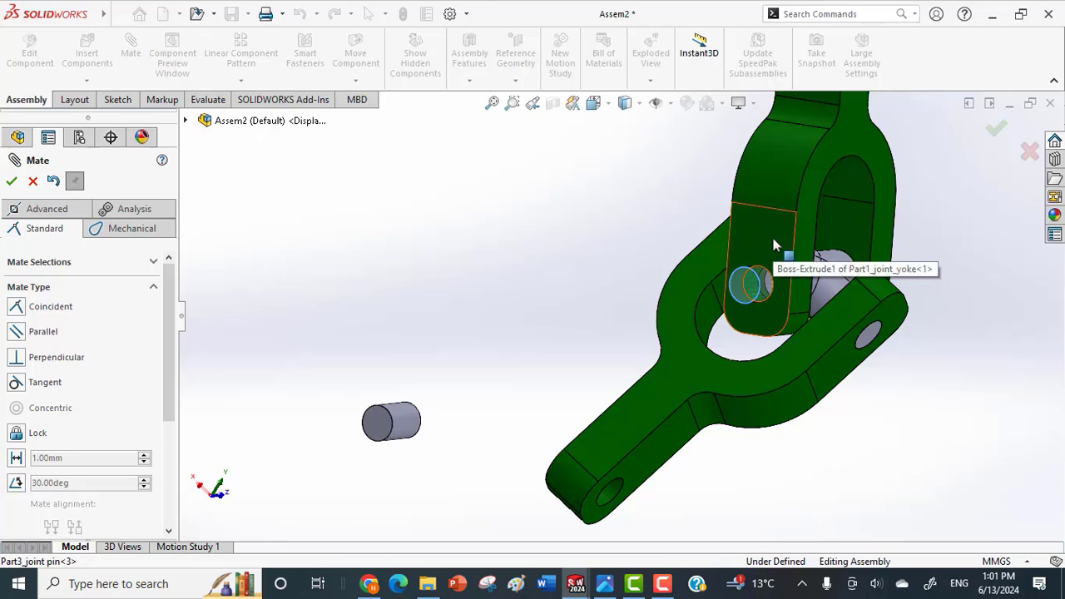
click(774, 238)
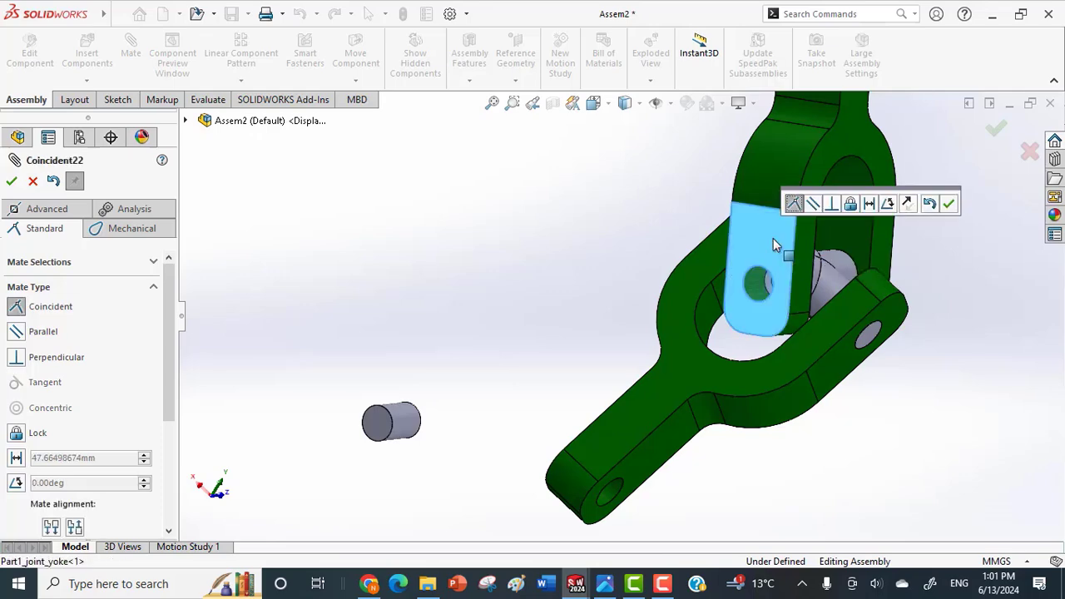
click(949, 203)
middle_drag(939, 261, 729, 348)
scroll(883, 289, up, 2)
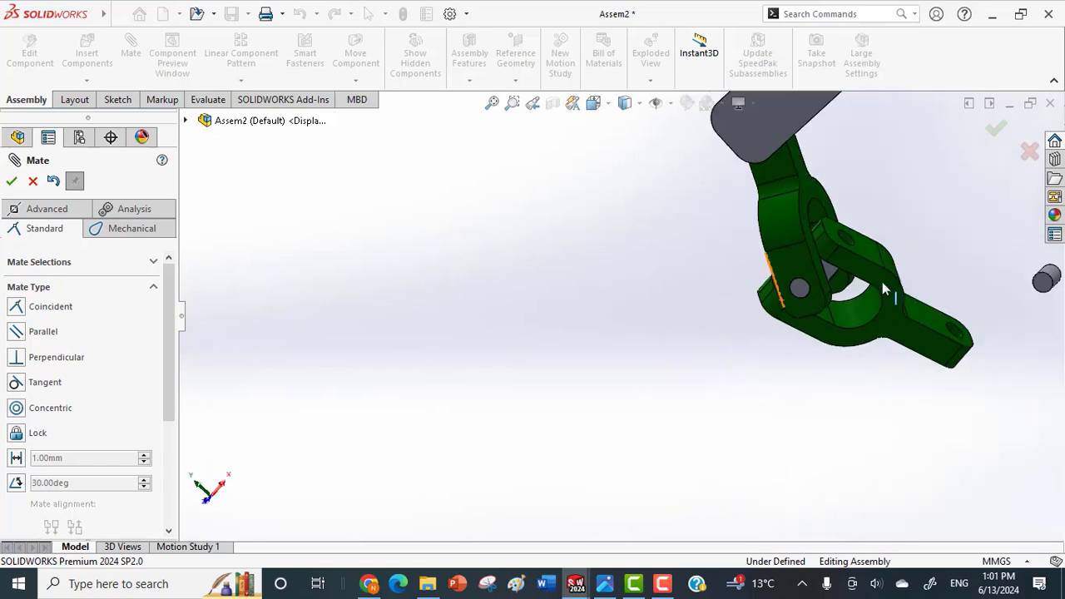
Mate the fourth joint pin concentric with the second yoke's remaining fork-end hole and its end face coincident with that arm's outer face.
middle_drag(886, 289, 1026, 280)
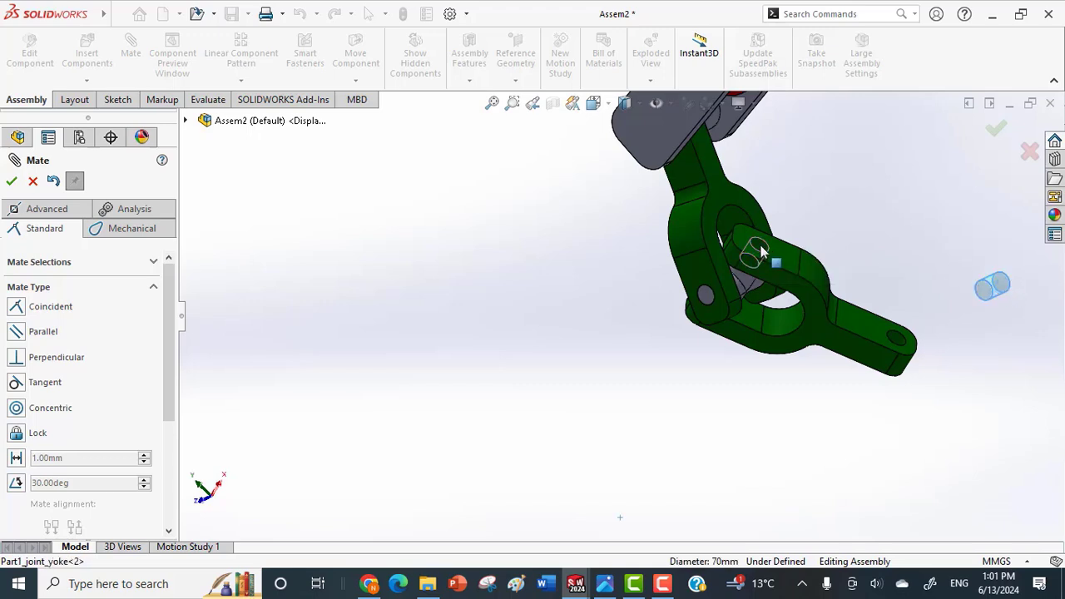
click(762, 249)
click(949, 227)
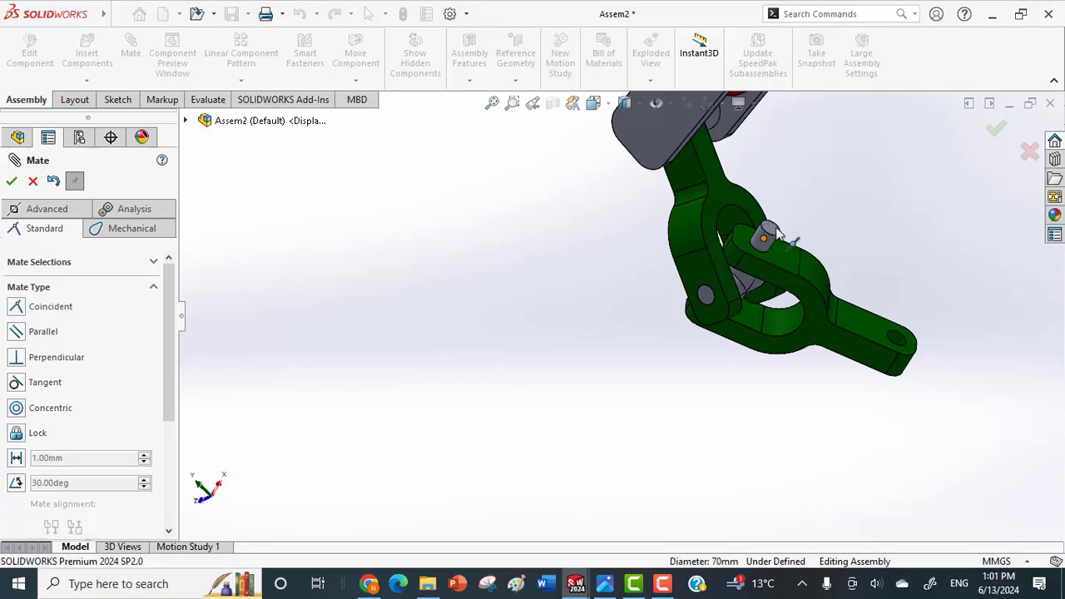
click(782, 262)
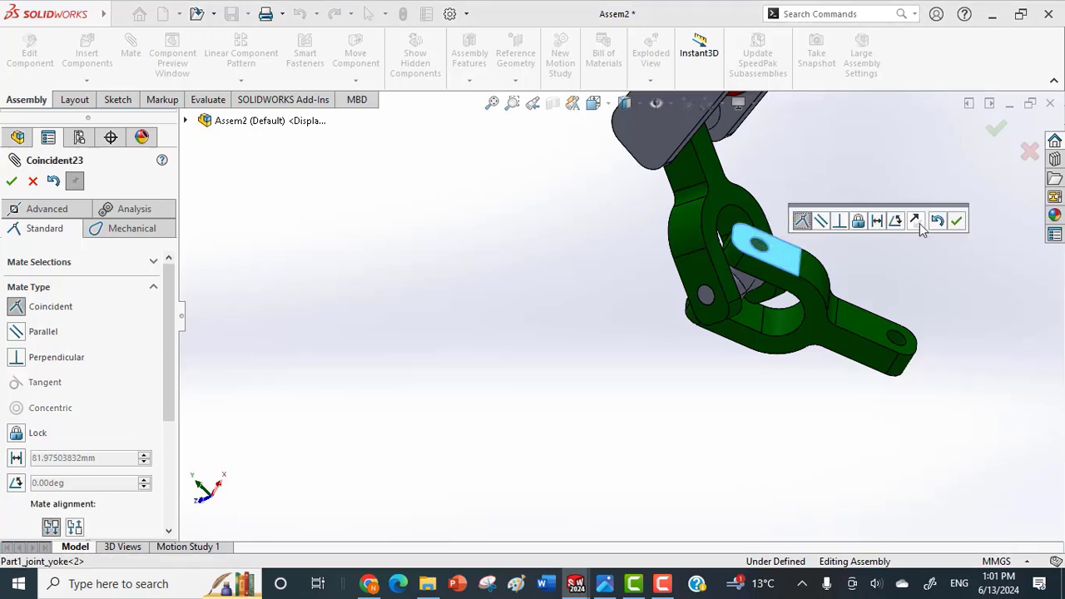
click(957, 222)
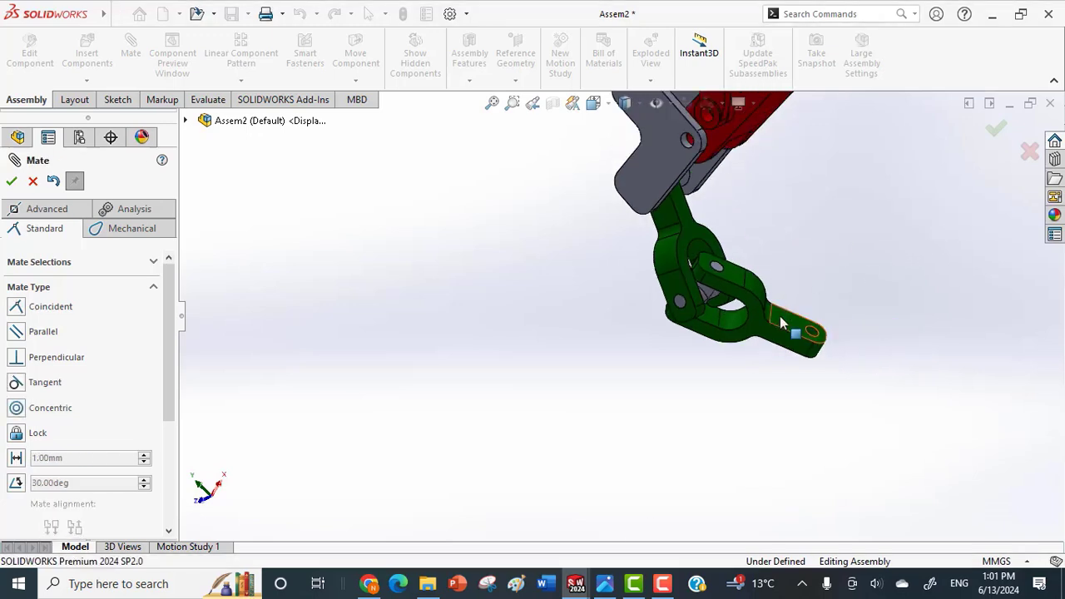
key(Escape)
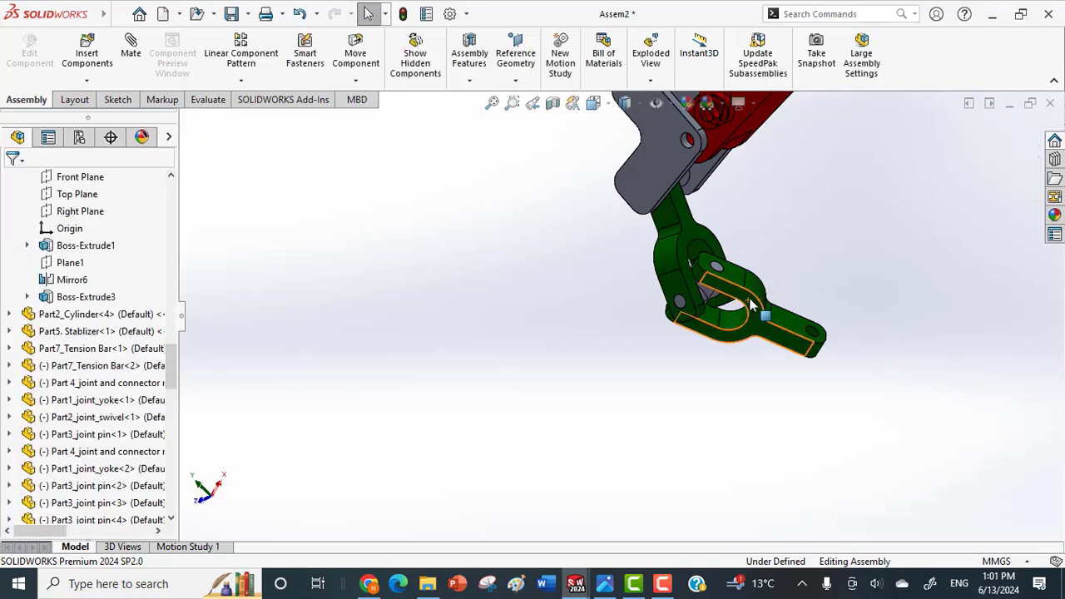
Swing the second yoke down below the bracket and fix the first yoke in place.
drag(751, 305, 680, 372)
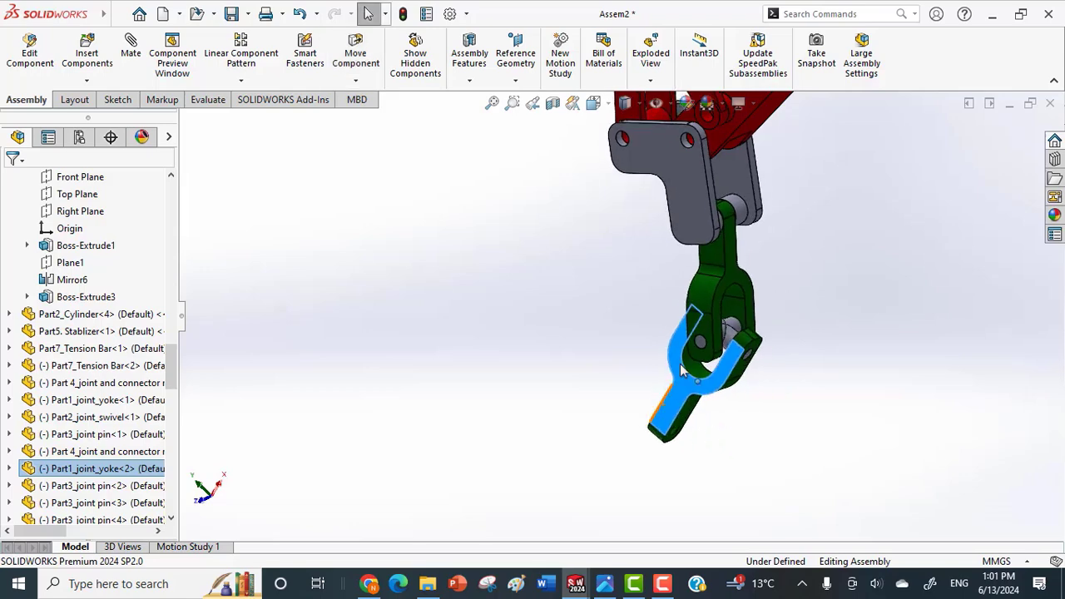
click(715, 301)
right_click(715, 301)
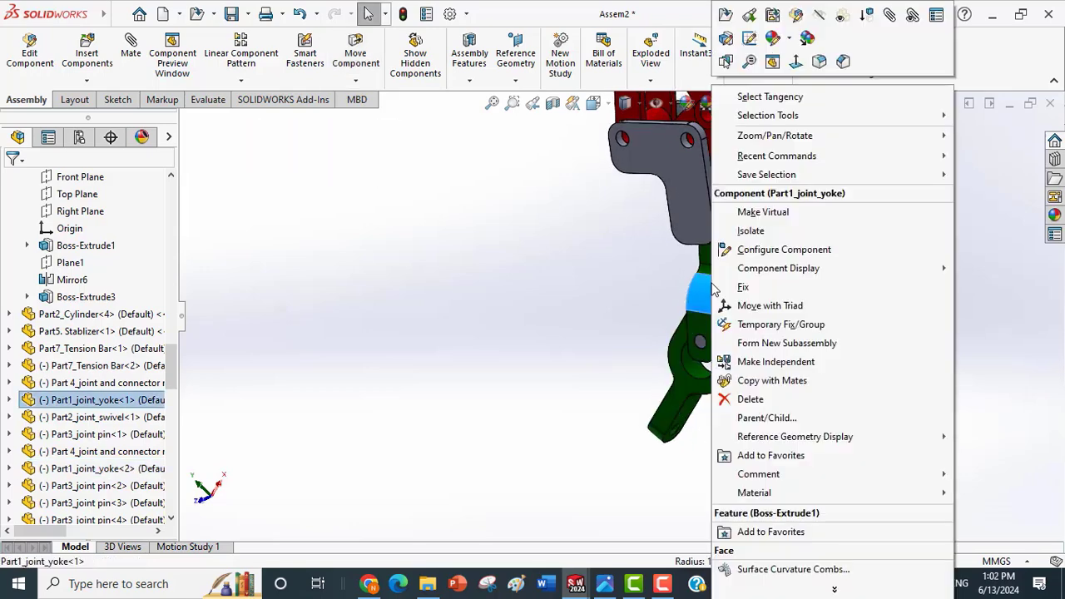
click(768, 287)
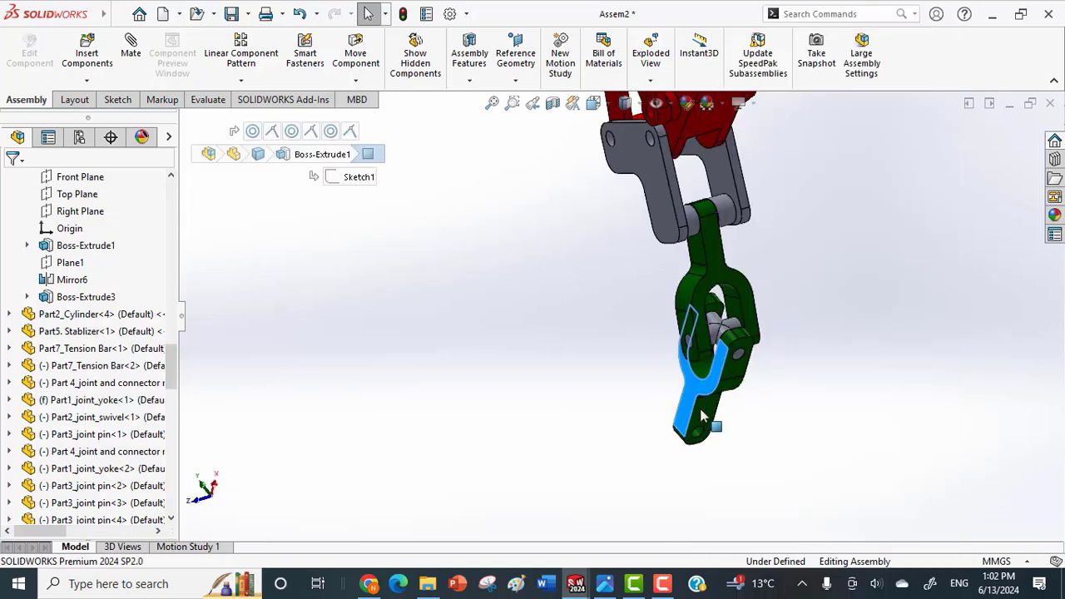
Swing the second yoke about the swivel to try the joint's movement, leaving it hanging below the fixed yoke.
drag(723, 443, 733, 423)
key(Escape)
drag(718, 318, 737, 348)
drag(727, 317, 743, 277)
key(Escape)
scroll(771, 385, up, 2)
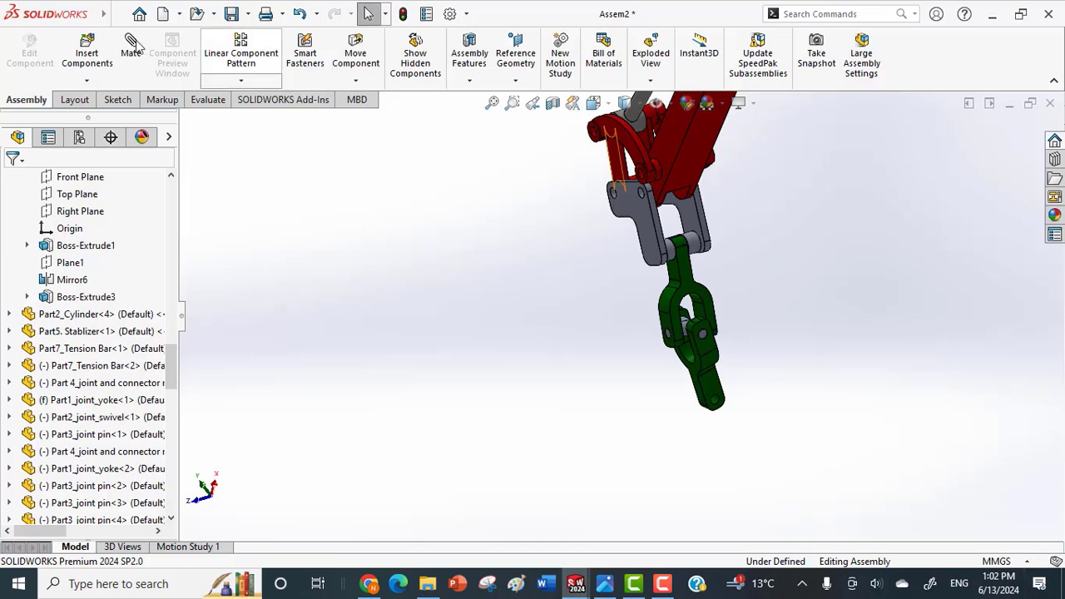
Insert Part14_gripper connector to universal joint and Part9_gripper holder_main chassis from the Gripper folder and place them beside the crane's joint.
click(86, 80)
click(121, 97)
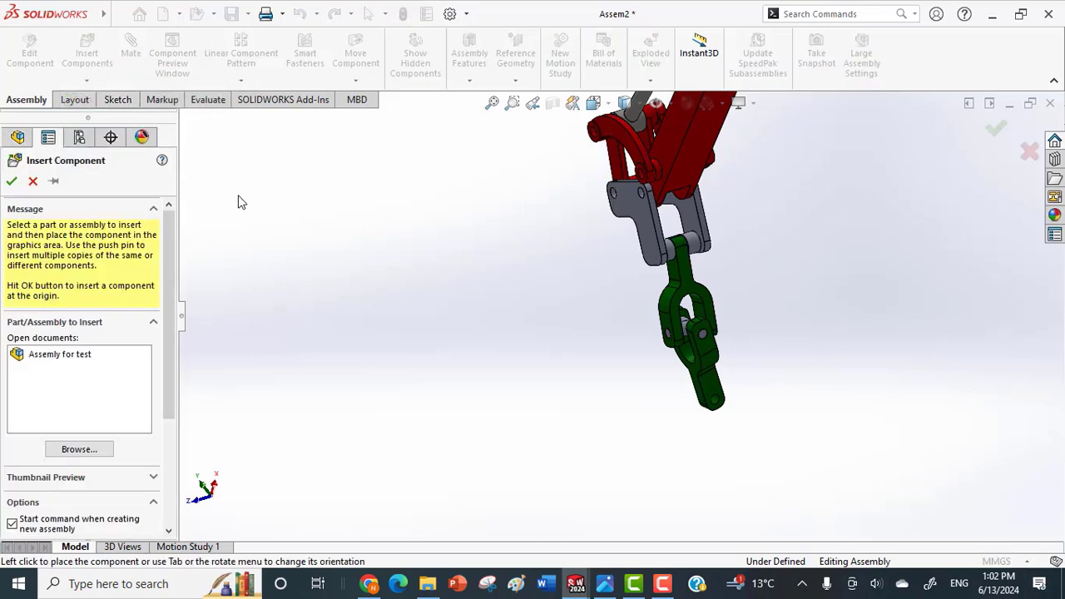
click(98, 454)
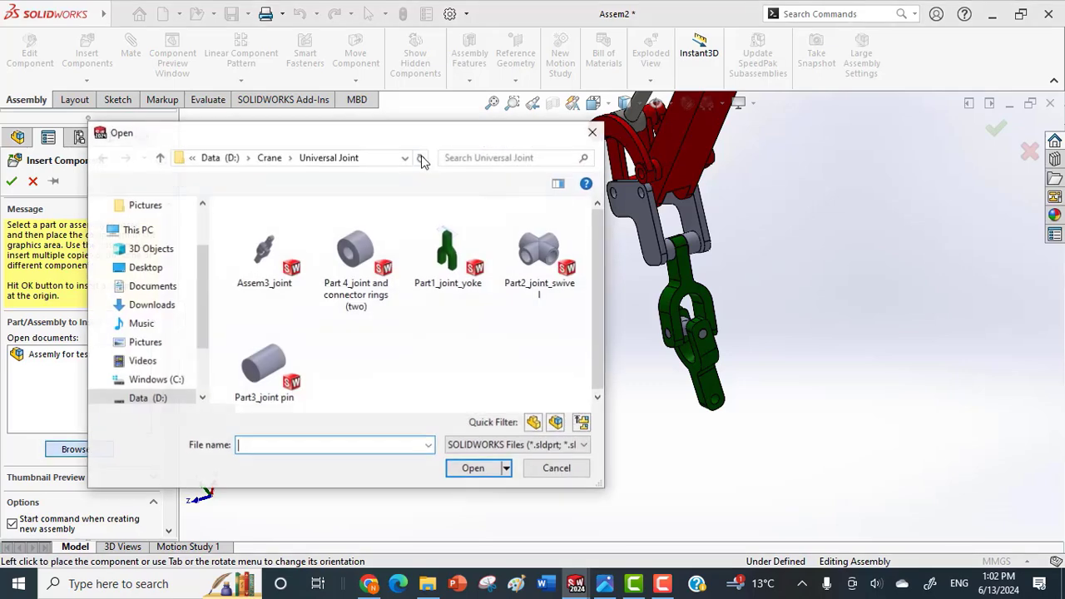
click(266, 159)
double_click(265, 250)
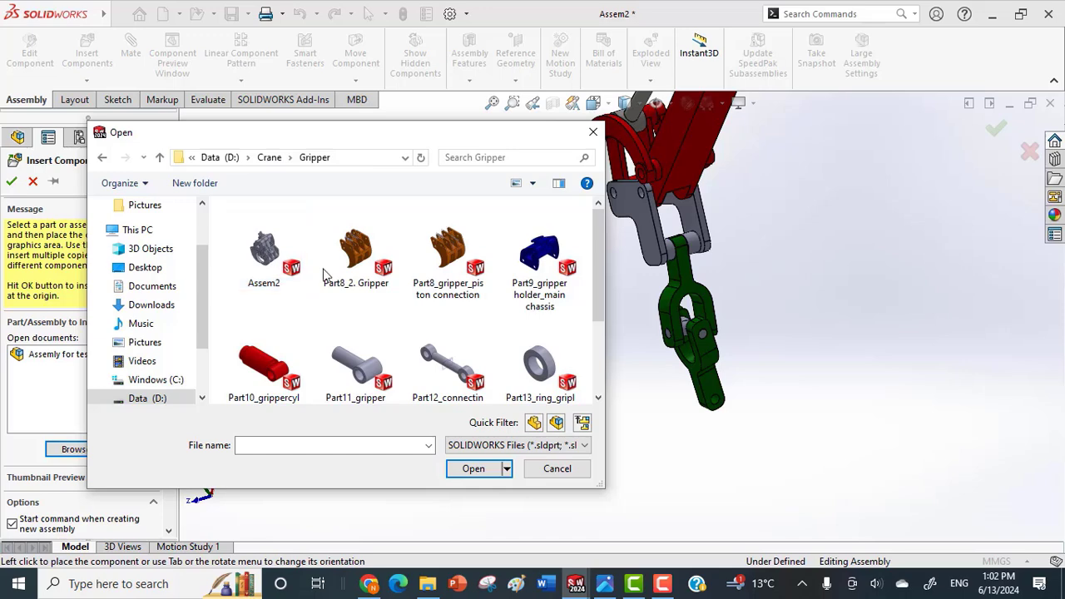
click(507, 209)
drag(605, 257, 606, 302)
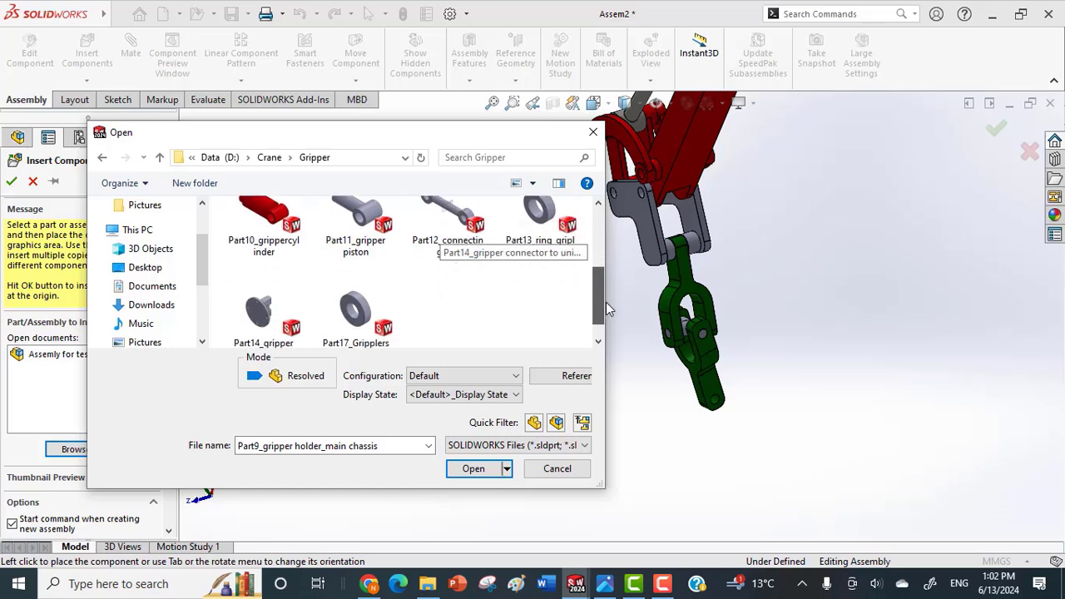
click(250, 316)
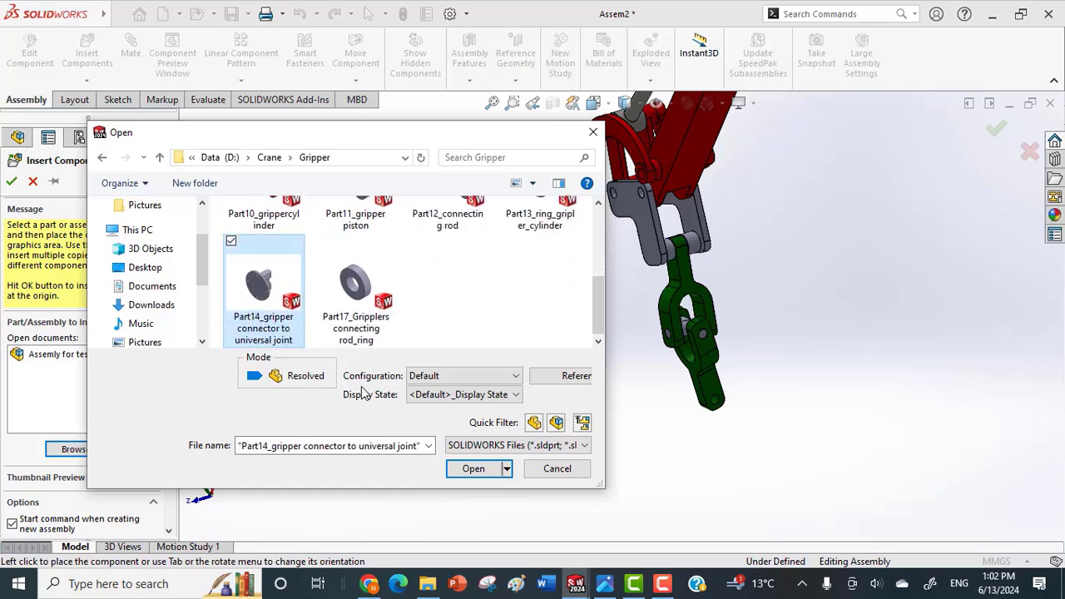
click(460, 471)
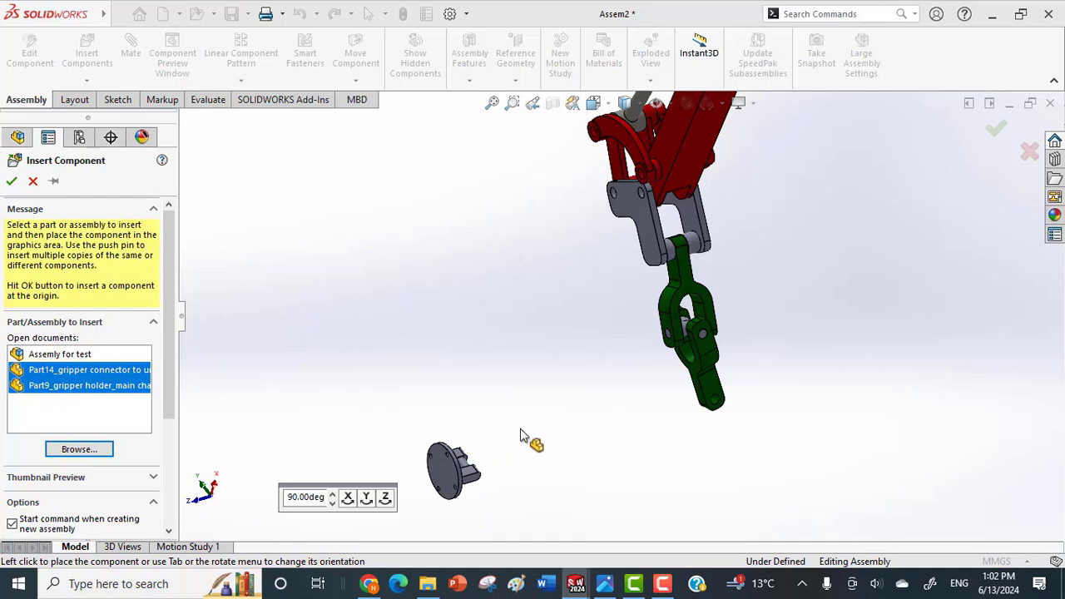
click(565, 442)
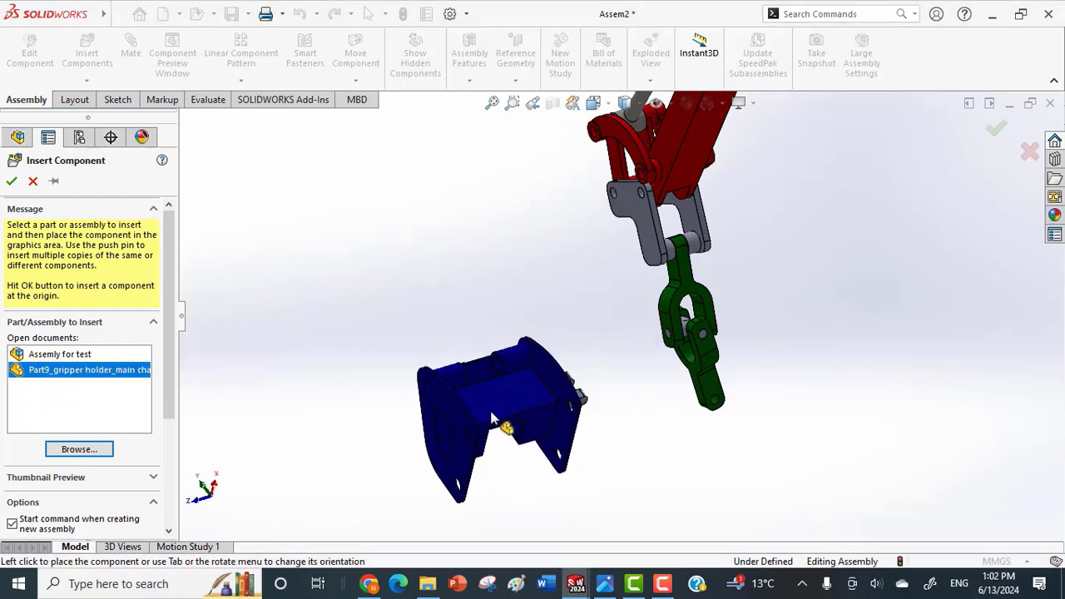
click(497, 400)
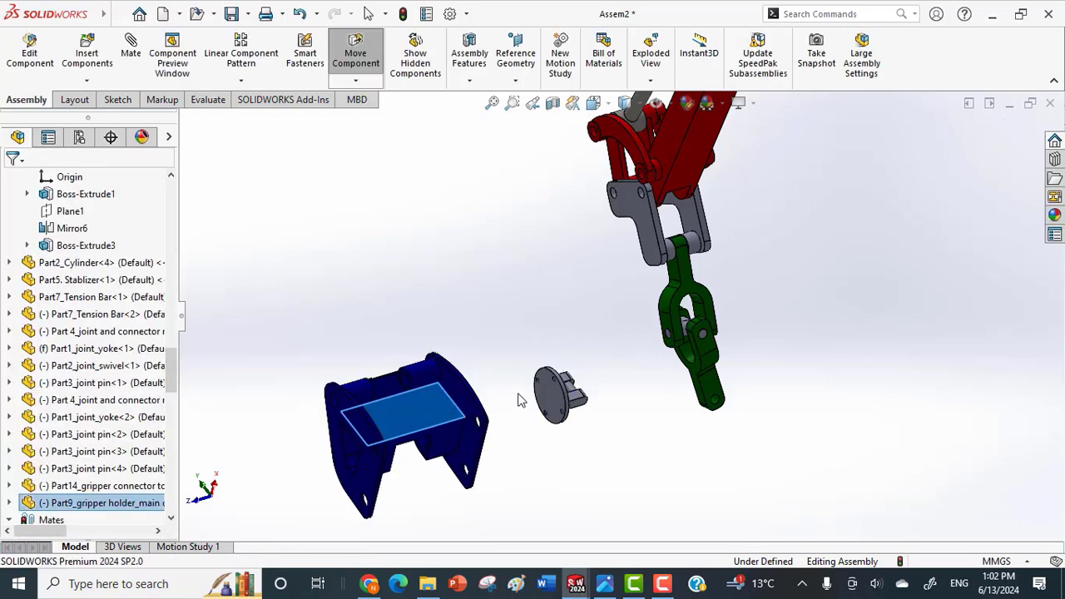
Mate the gripper connector's cross pin concentric with the hole in the second yoke's free end.
scroll(567, 397, down, 3)
scroll(592, 373, down, 3)
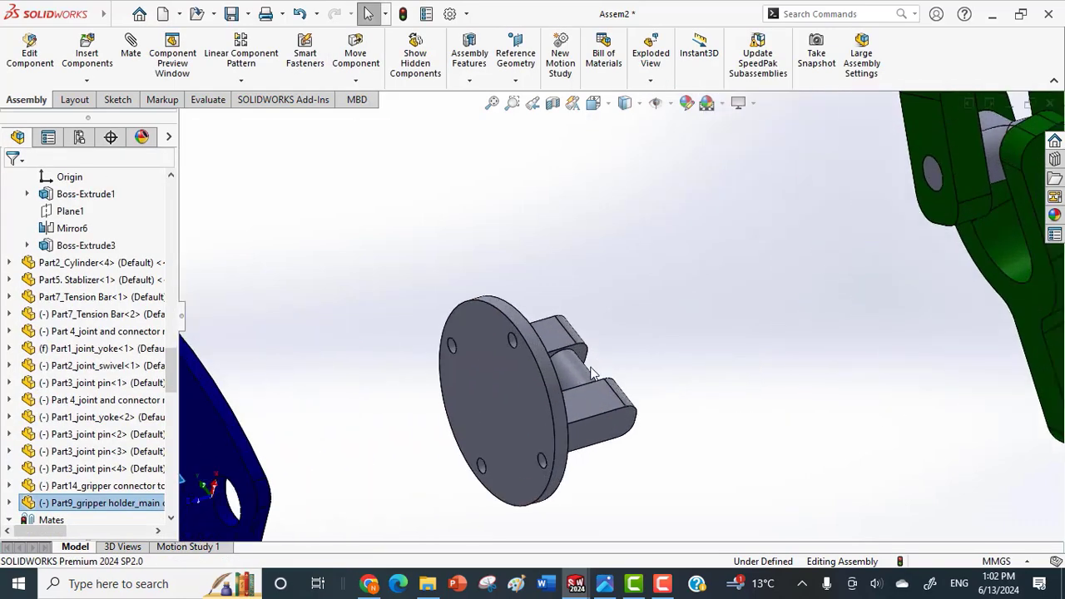
click(576, 377)
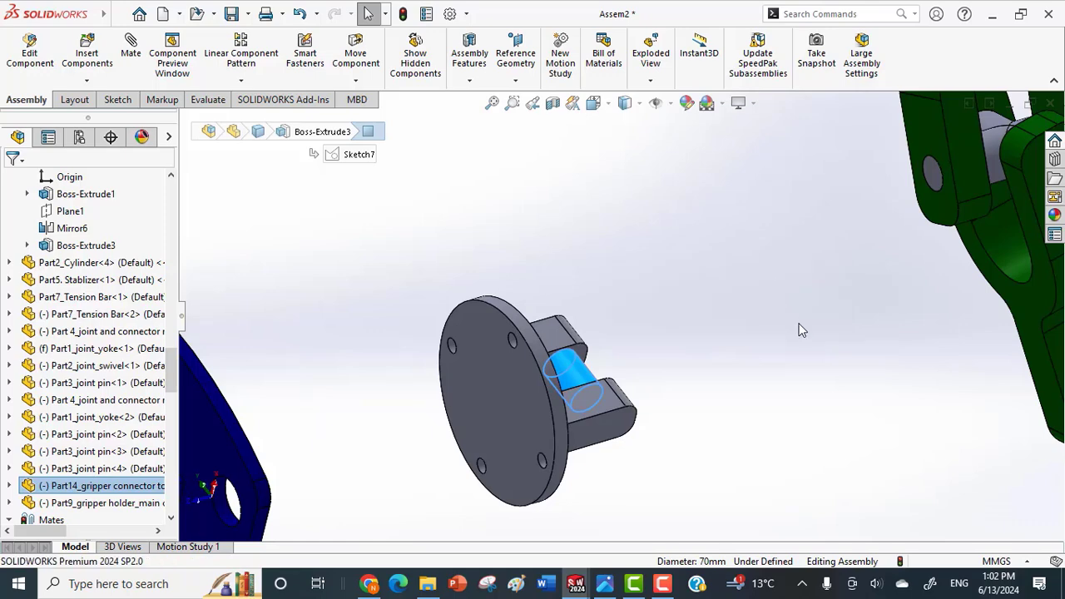
key(m)
scroll(799, 333, up, 3)
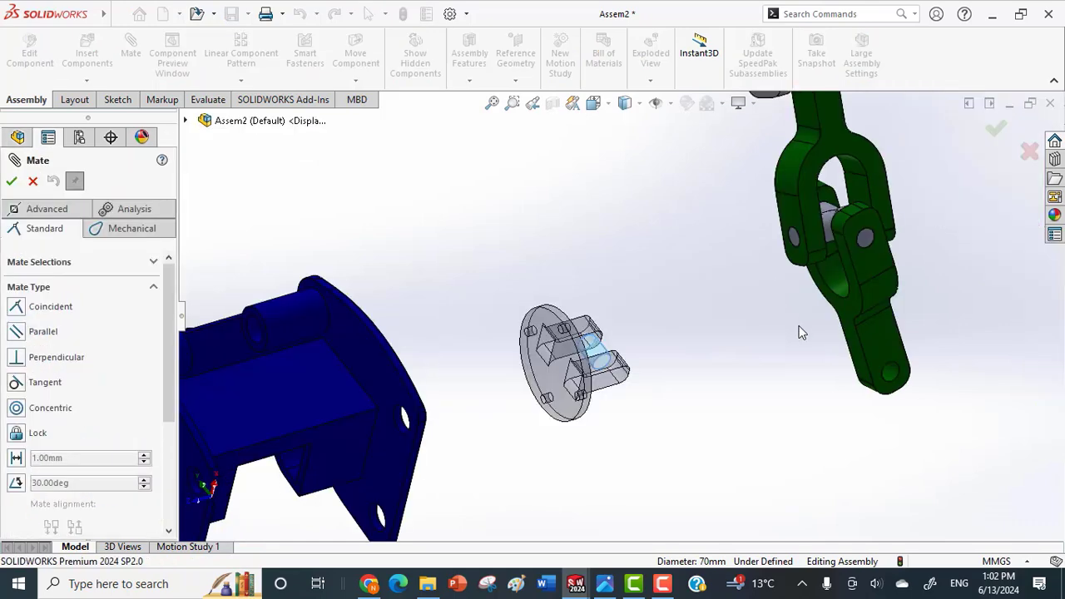
click(890, 377)
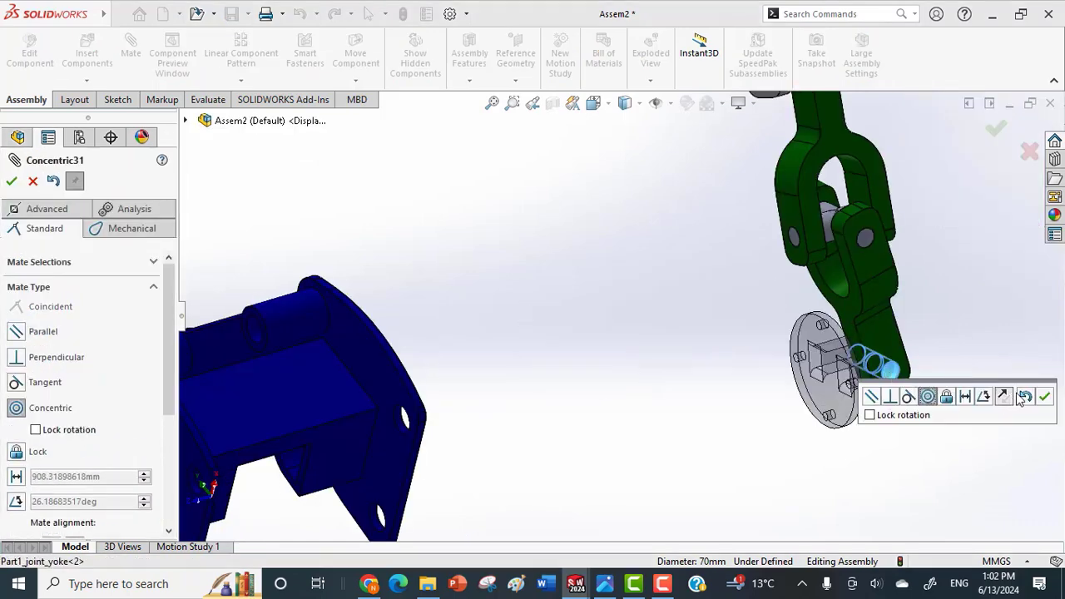
click(1044, 397)
Mate the inner face of the gripper connector's lug coincident with the side face of the second yoke's shank.
middle_drag(963, 361, 833, 227)
scroll(837, 267, up, 1)
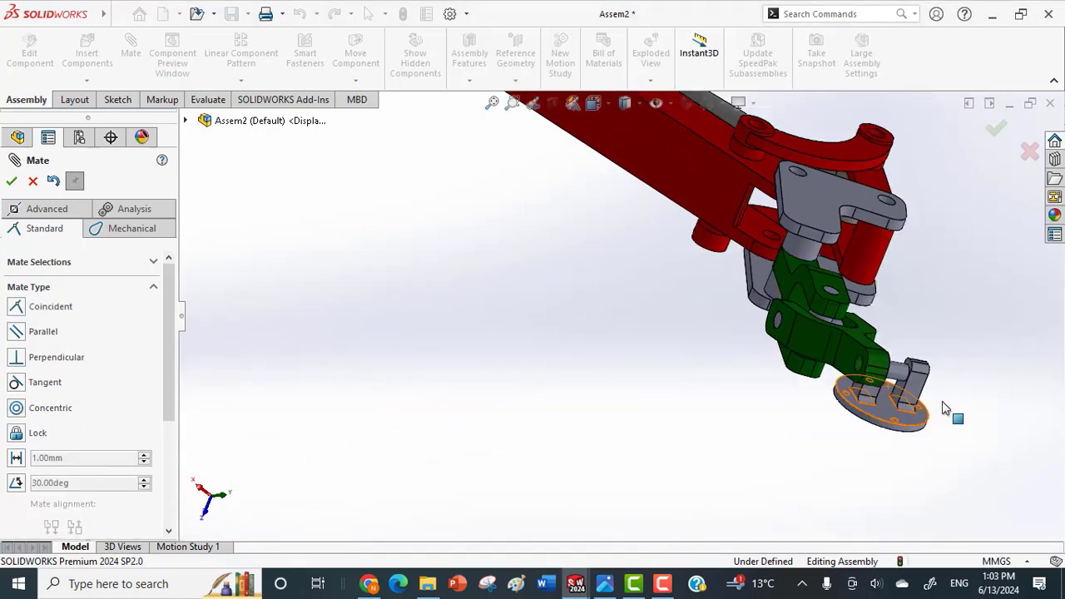
scroll(900, 384, down, 3)
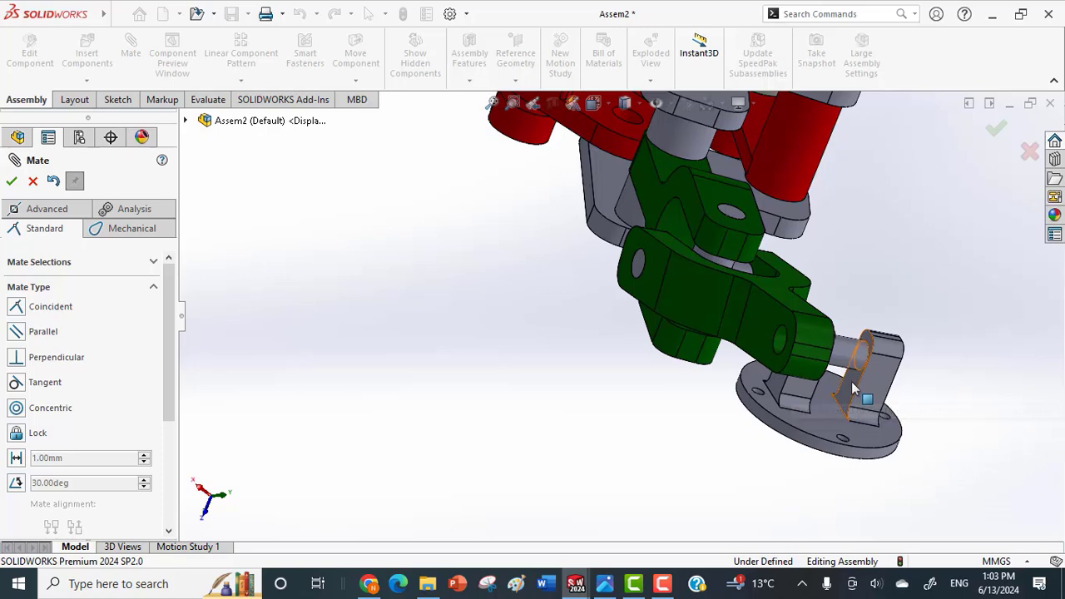
middle_drag(913, 332, 843, 320)
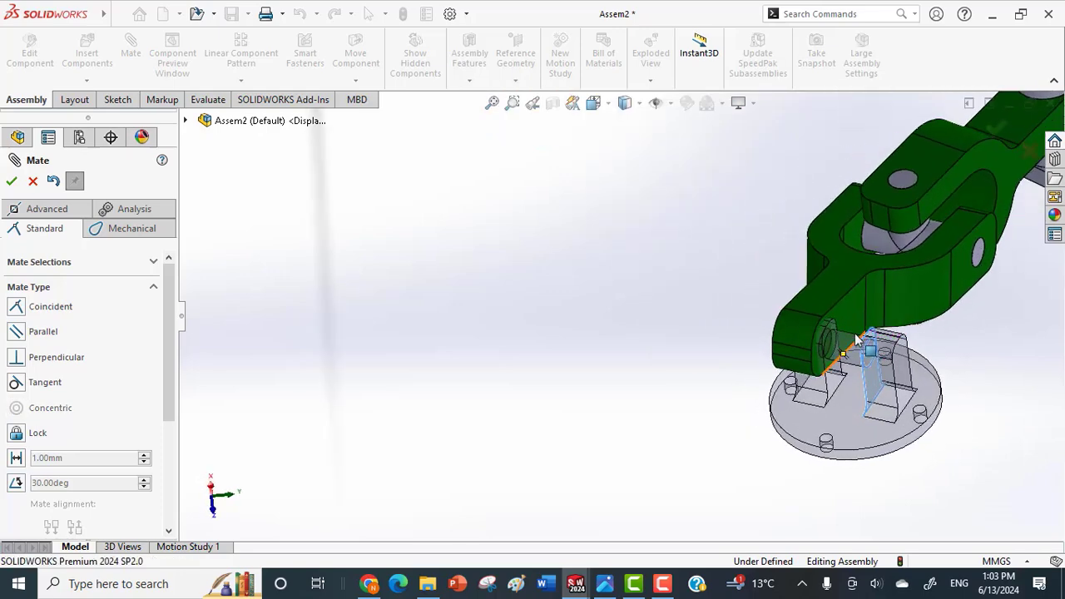
click(843, 321)
click(1020, 346)
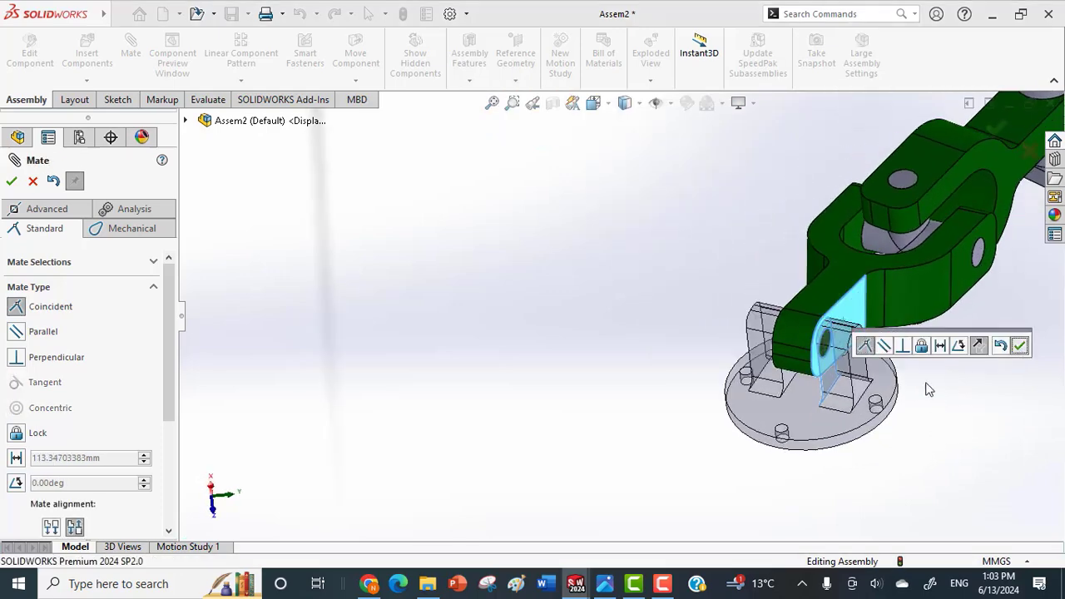
Tilt the gripper connector about its pin and turn the gripper holder chassis until its round flange faces the connector.
click(789, 401)
drag(788, 400, 768, 375)
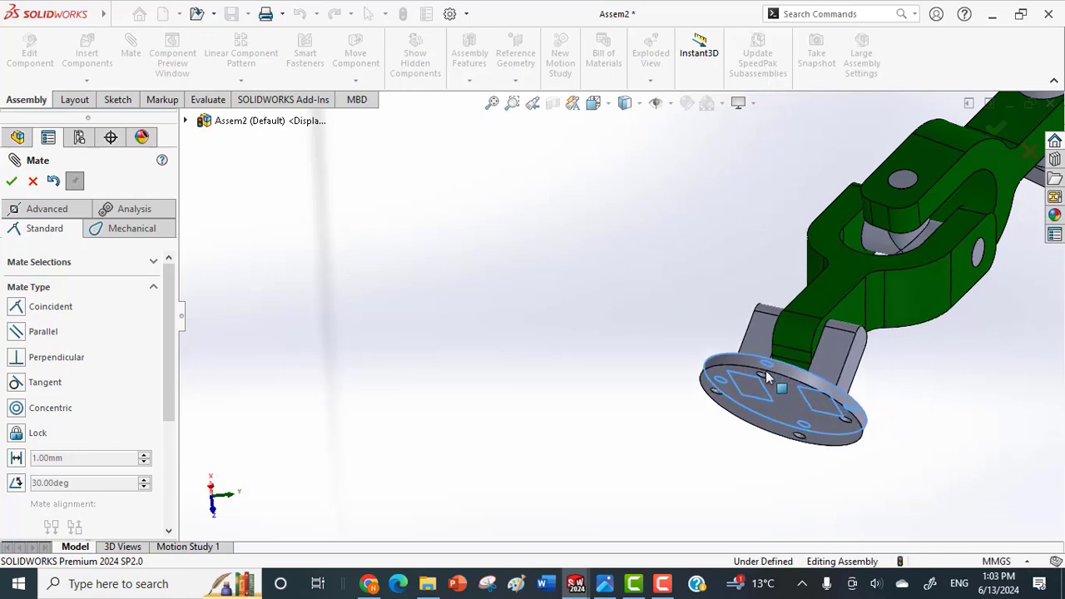
scroll(781, 429, up, 5)
middle_drag(782, 433, 821, 481)
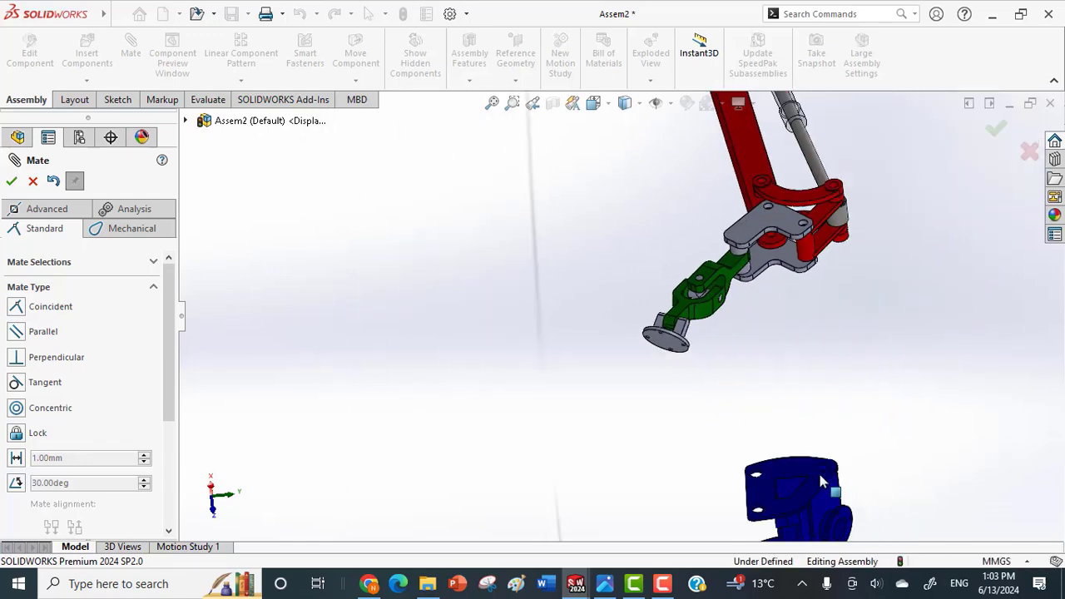
drag(822, 483, 751, 367)
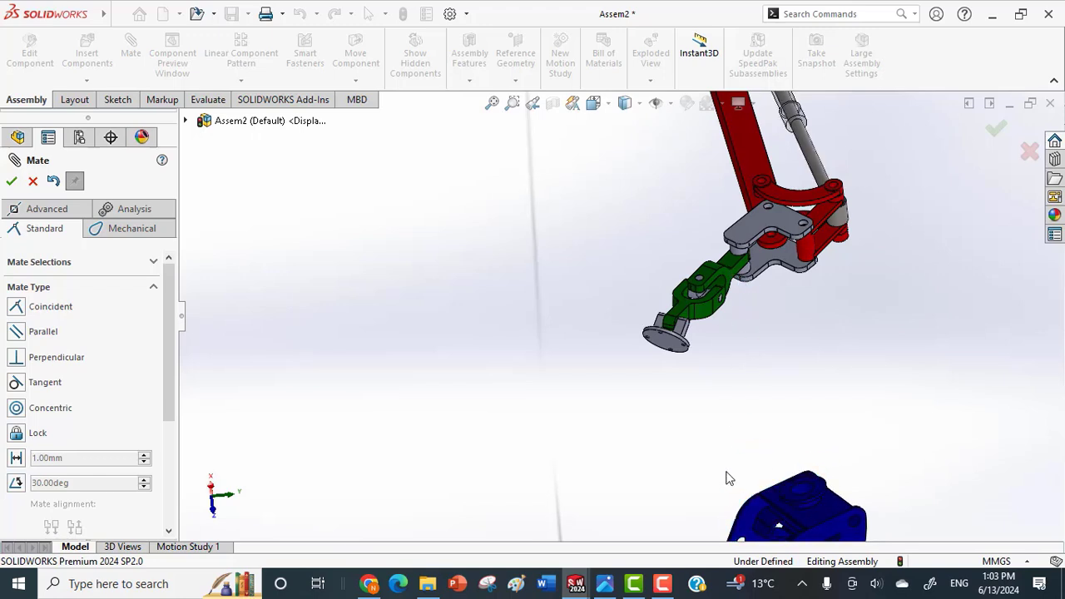
Mate the gripper holder chassis's round flange face coincident with the flat underside of the gripper connector's disc.
scroll(773, 477, down, 3)
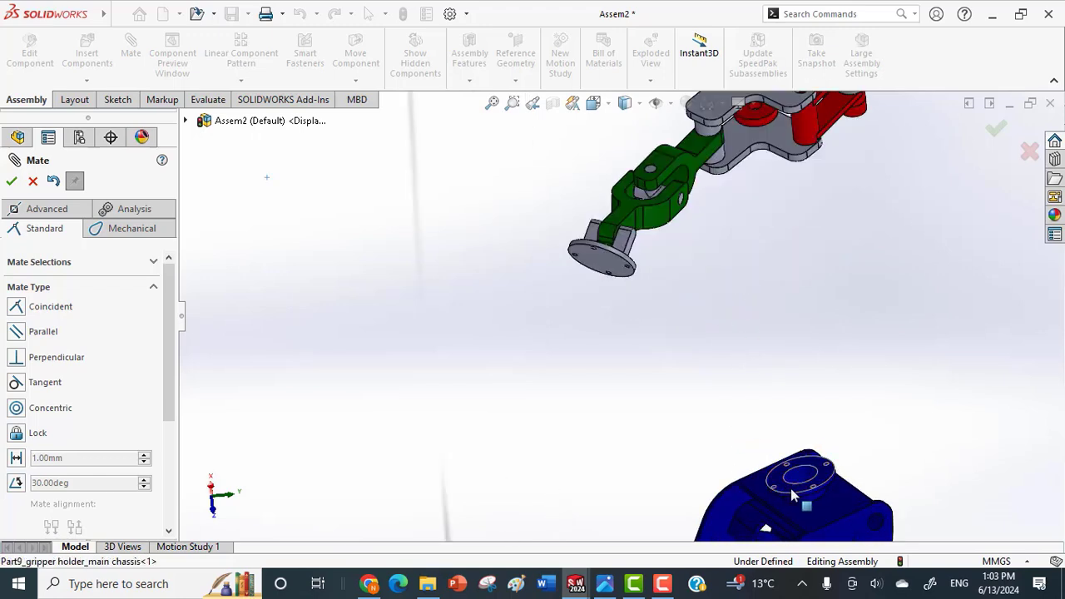
click(792, 496)
click(601, 268)
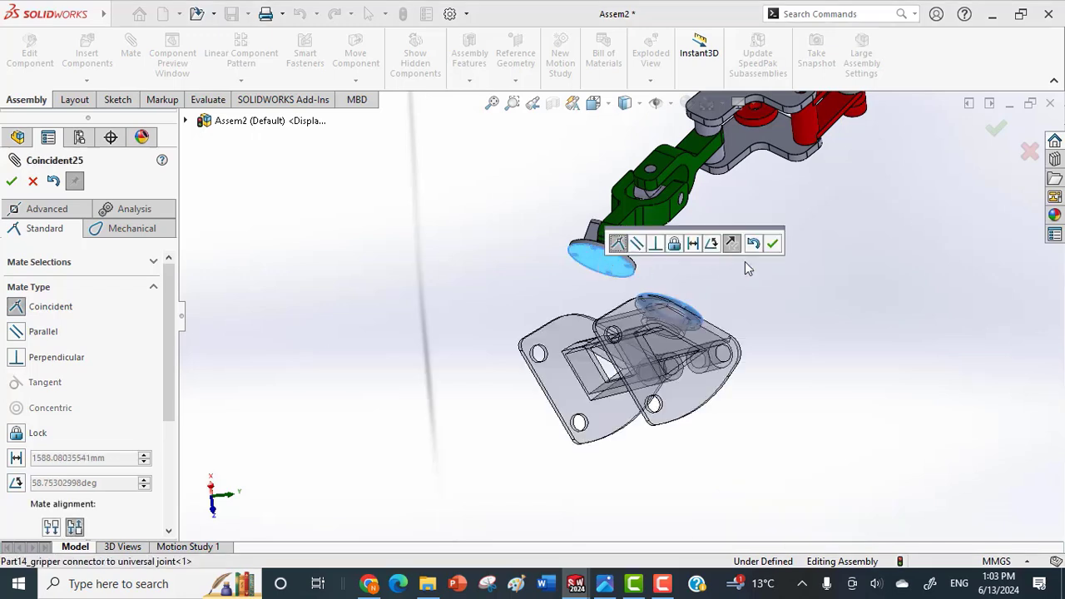
click(772, 244)
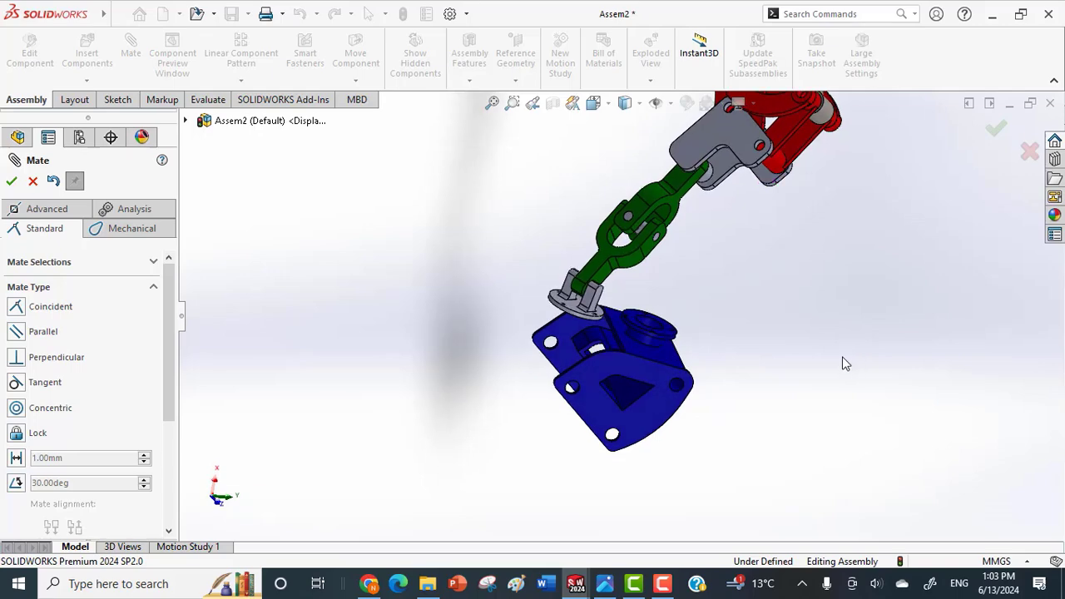
Mate the rim of the gripper holder chassis's round flange concentric with the rim of the gripper connector's disc.
scroll(586, 329, down, 5)
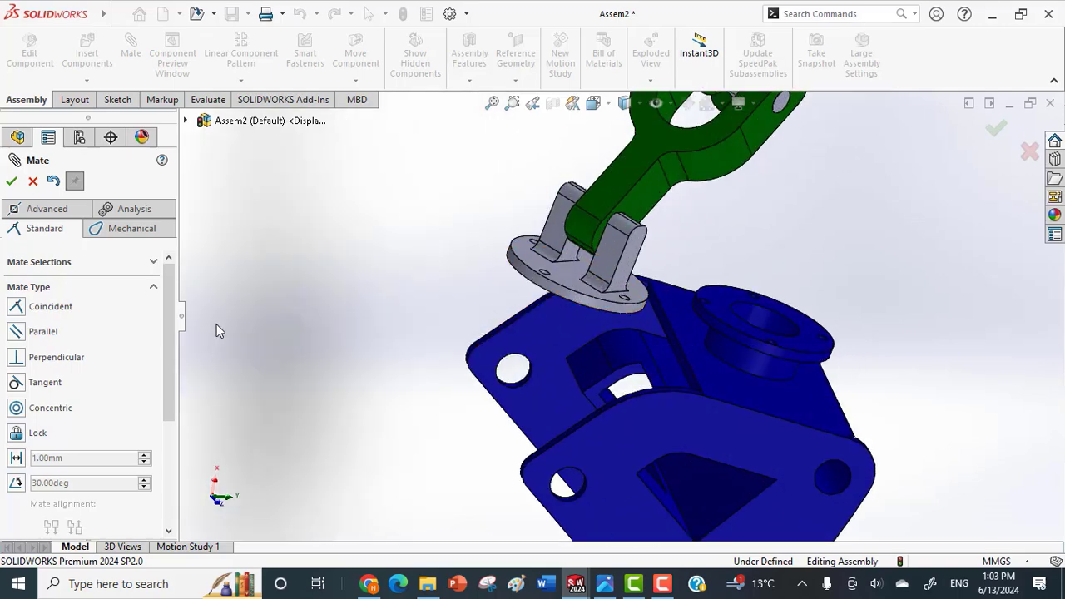
drag(171, 324, 149, 454)
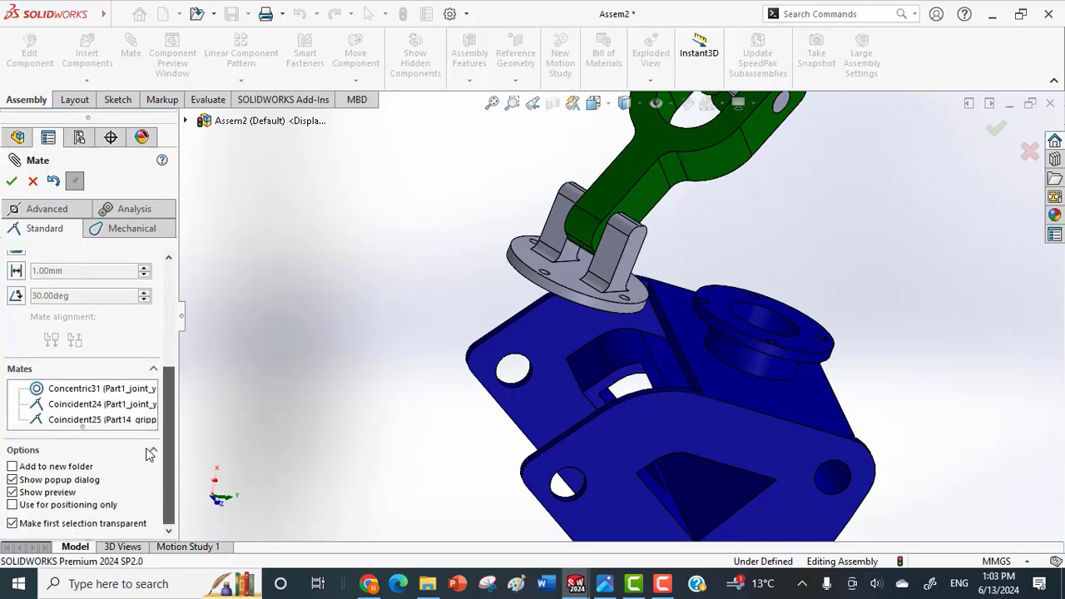
click(572, 297)
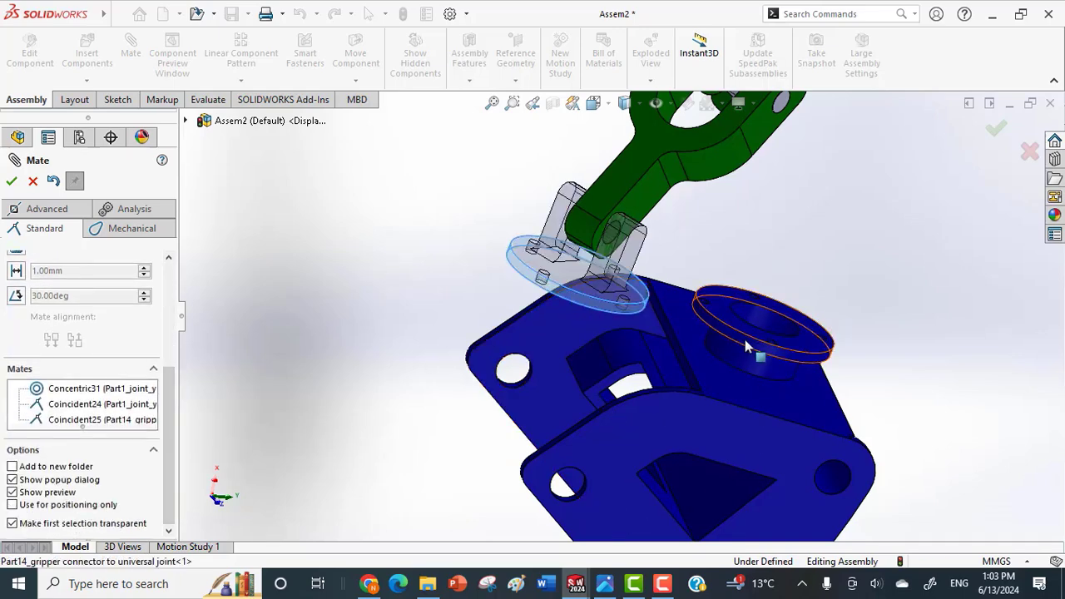
click(773, 357)
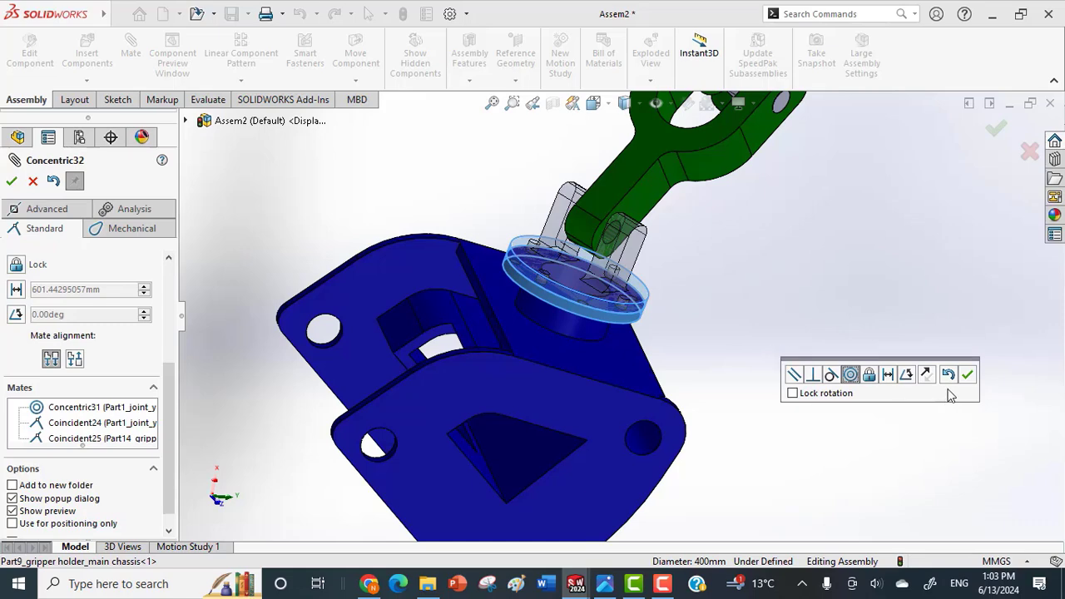
click(967, 375)
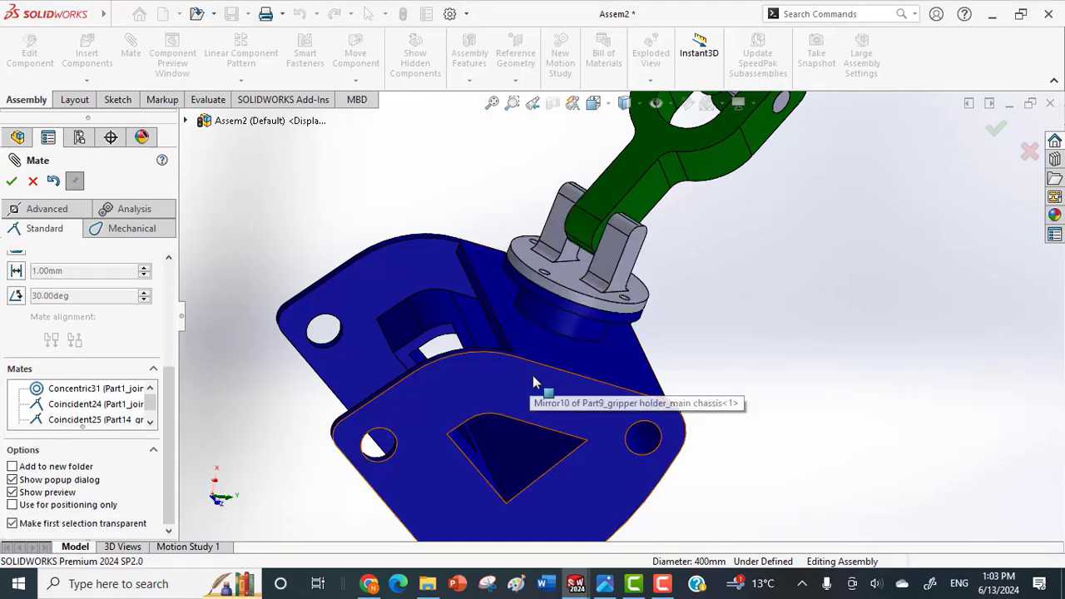
middle_drag(542, 381, 554, 405)
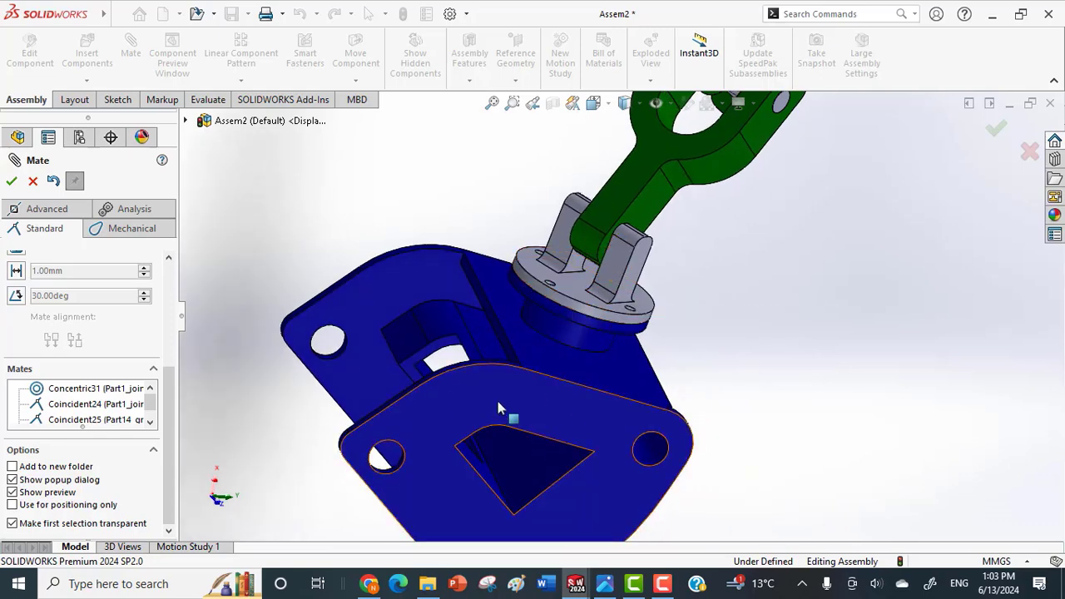
drag(528, 427, 769, 512)
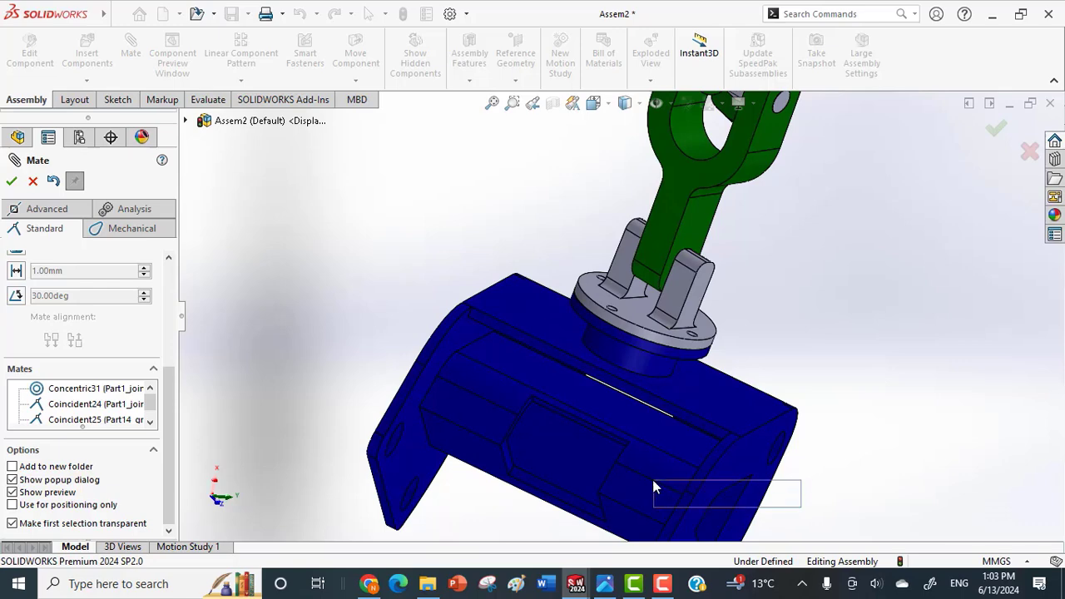
drag(653, 481, 653, 480)
scroll(907, 392, up, 1)
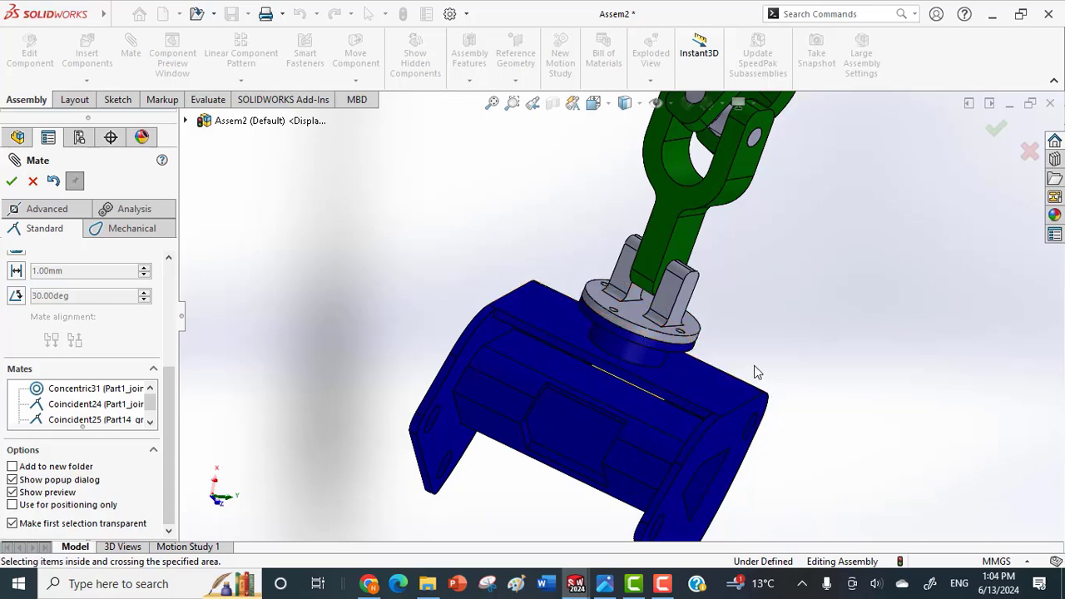
click(997, 131)
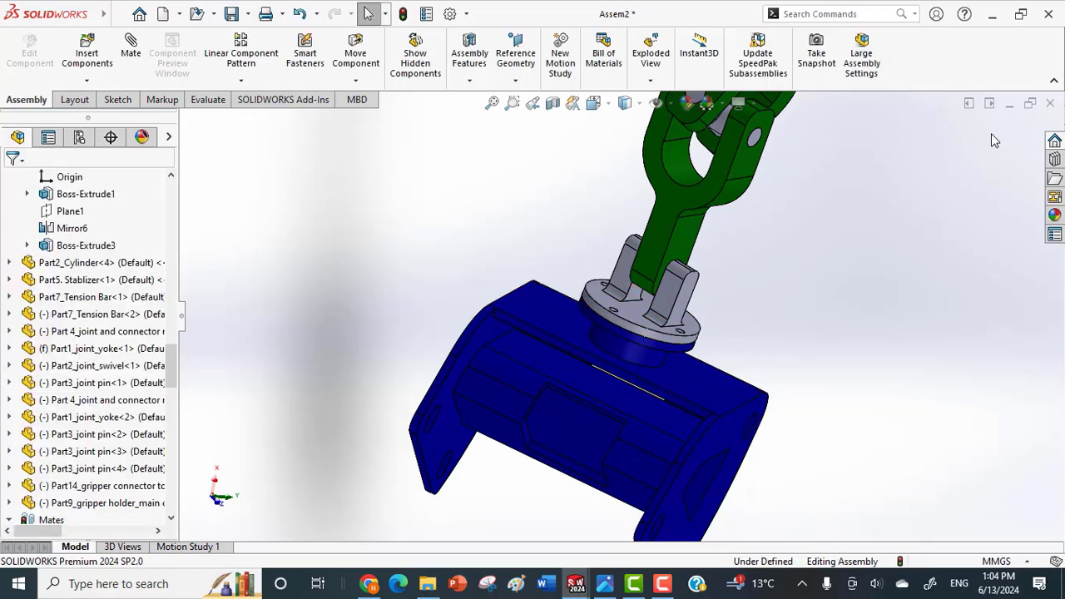
Fix the second joint yoke and rotate the gripper holder chassis about its flange axis.
click(572, 345)
middle_drag(587, 356, 466, 475)
click(642, 227)
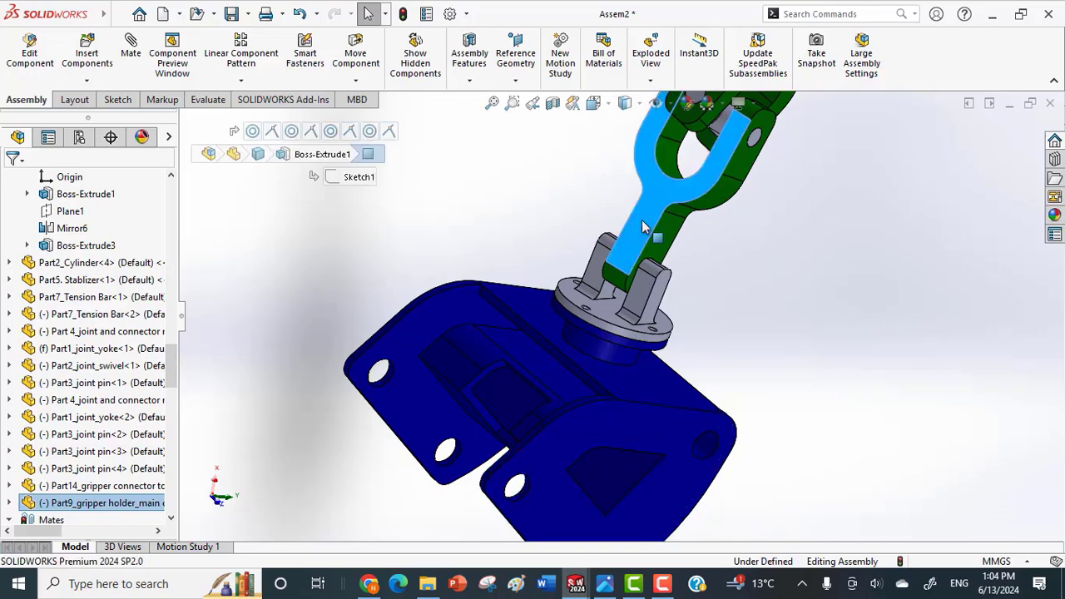
right_click(642, 226)
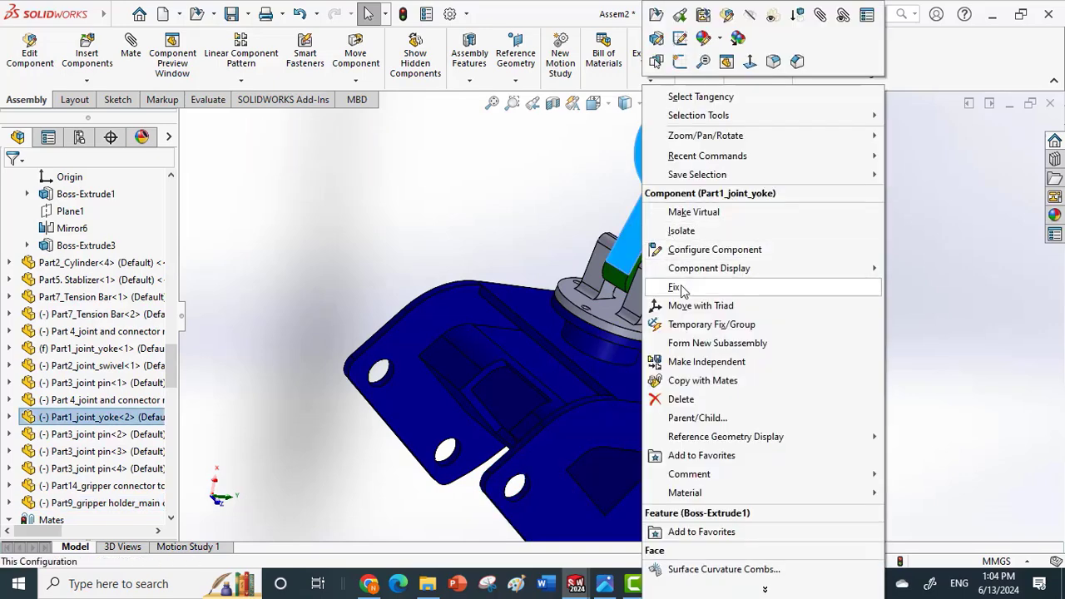
click(676, 289)
drag(494, 312, 632, 313)
Float the second and the first joint yokes.
right_click(645, 222)
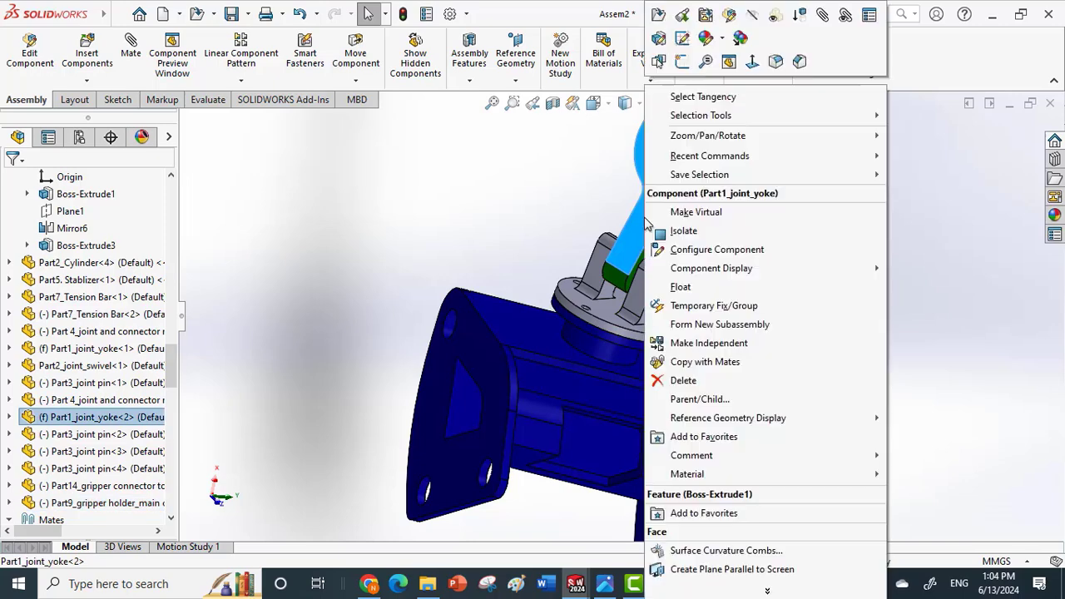
click(680, 287)
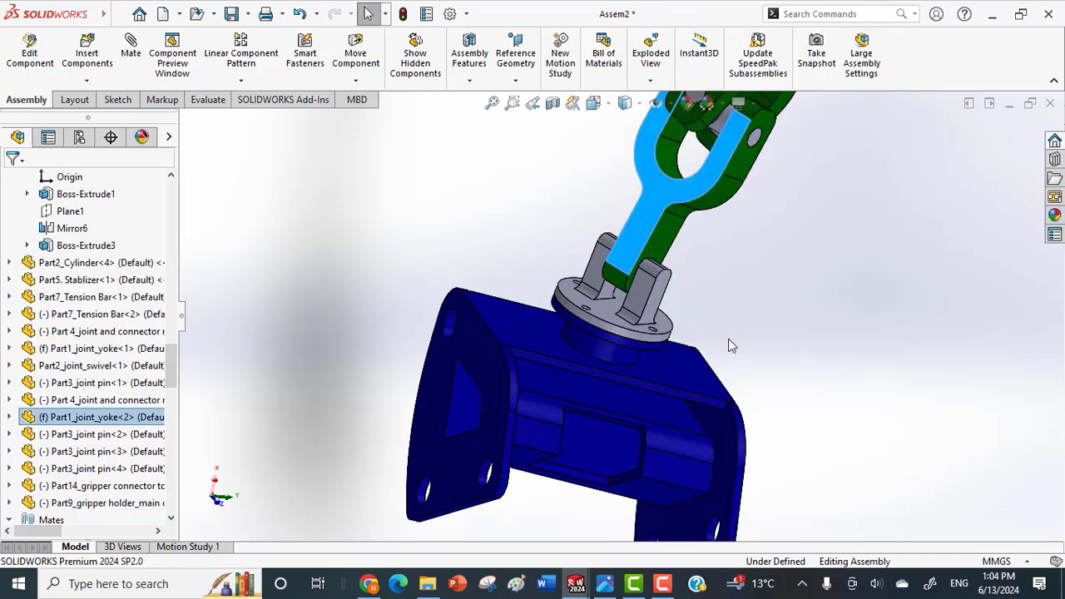
click(801, 309)
scroll(802, 309, up, 3)
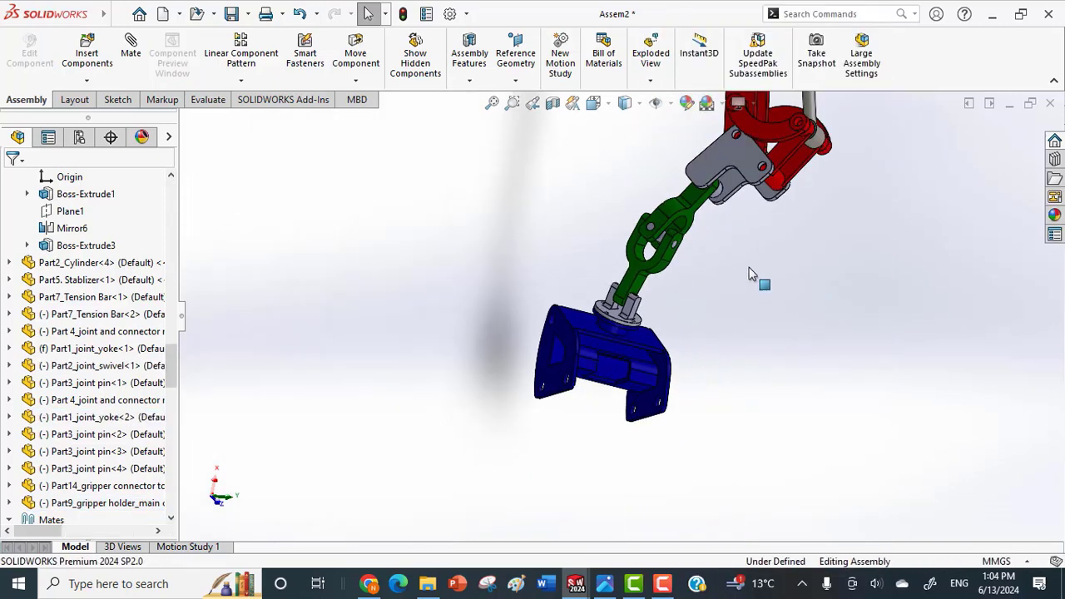
right_click(678, 215)
click(712, 286)
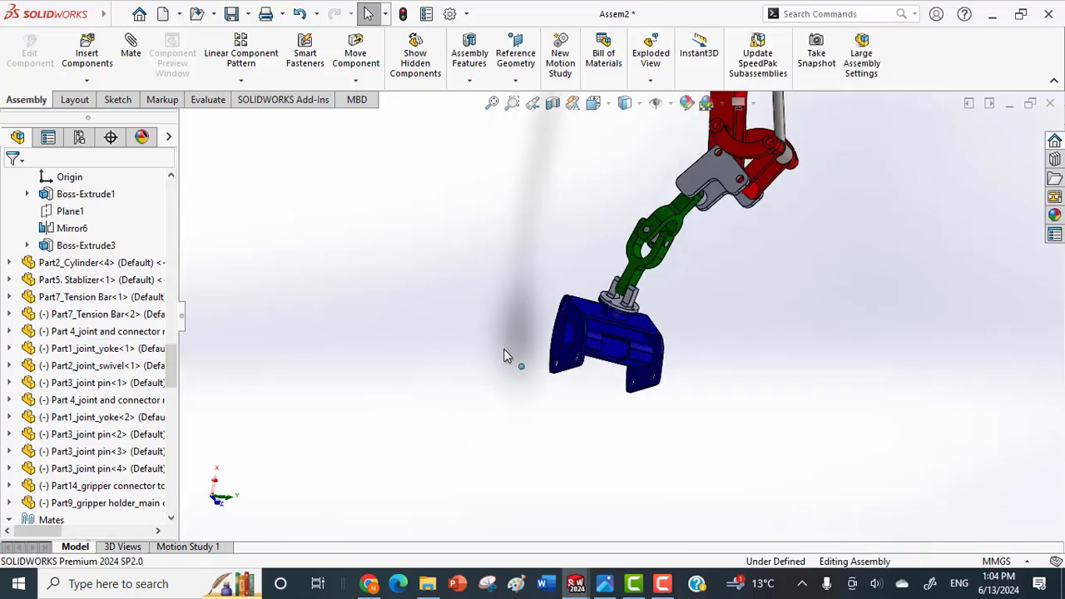
Insert the parts Part8_2. Gripper and Part8_gripper_piston connection and place them side by side below the gripper holder chassis.
click(83, 81)
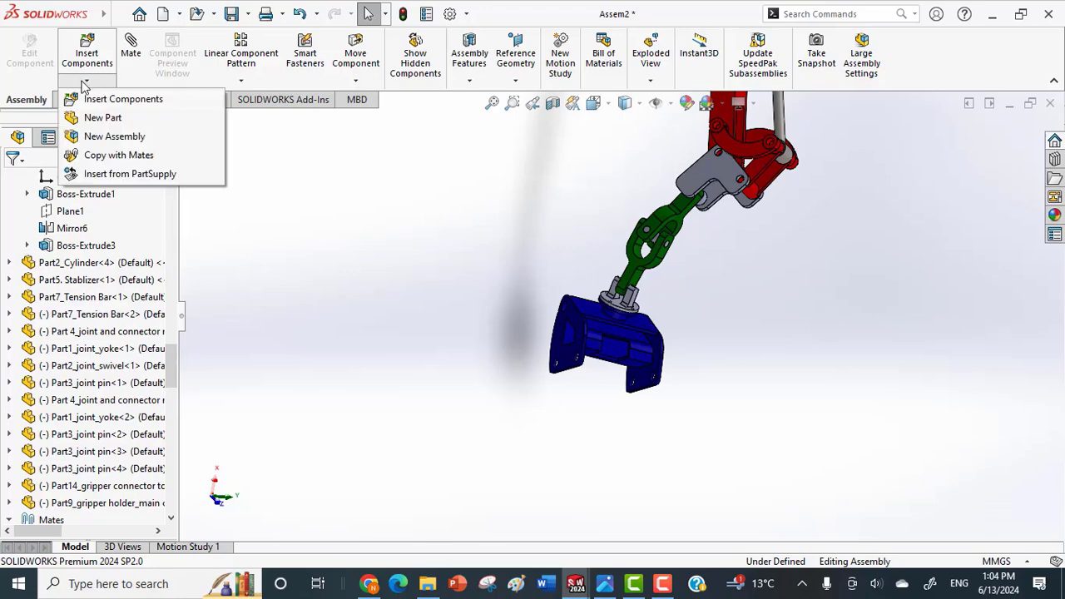
click(91, 97)
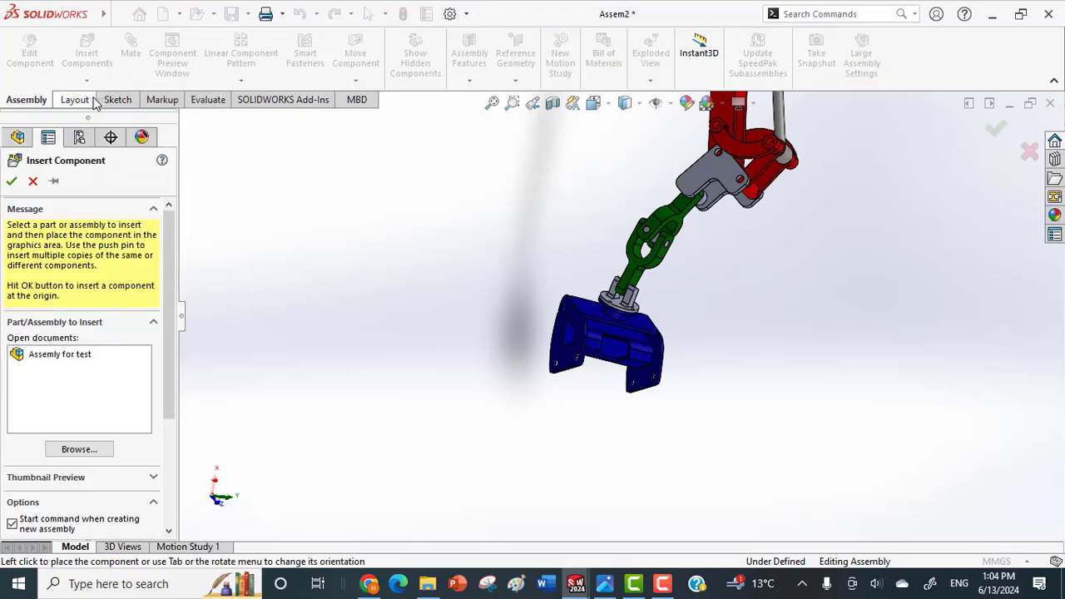
click(70, 449)
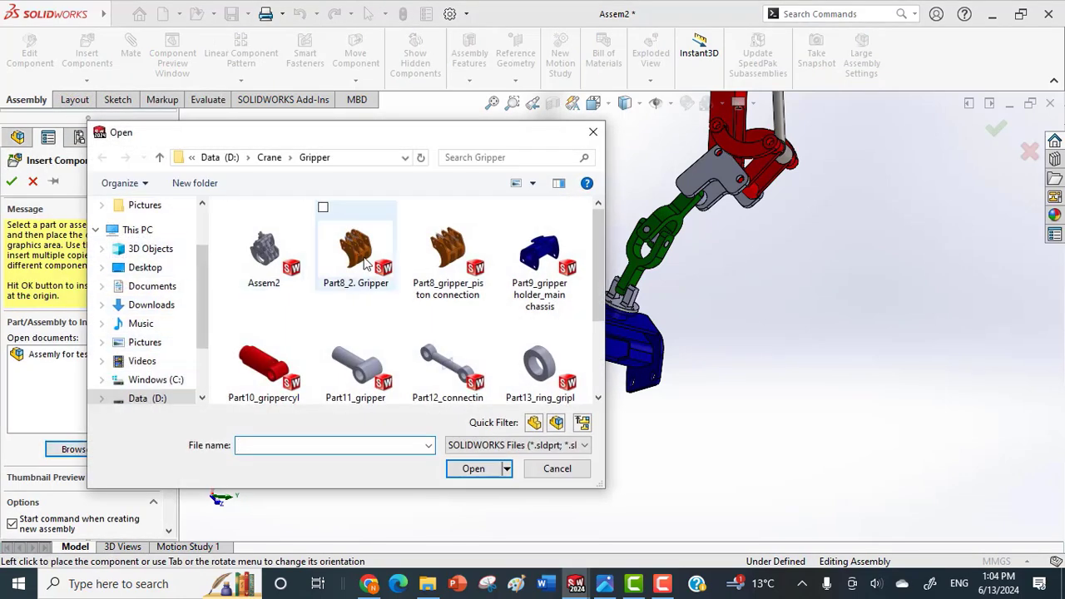
click(326, 214)
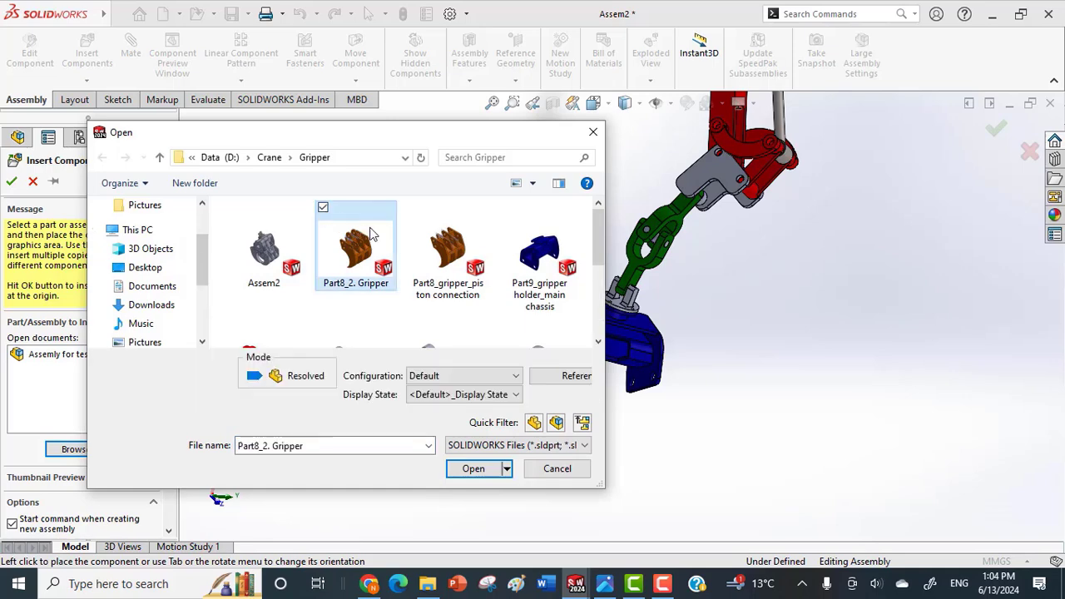
click(415, 208)
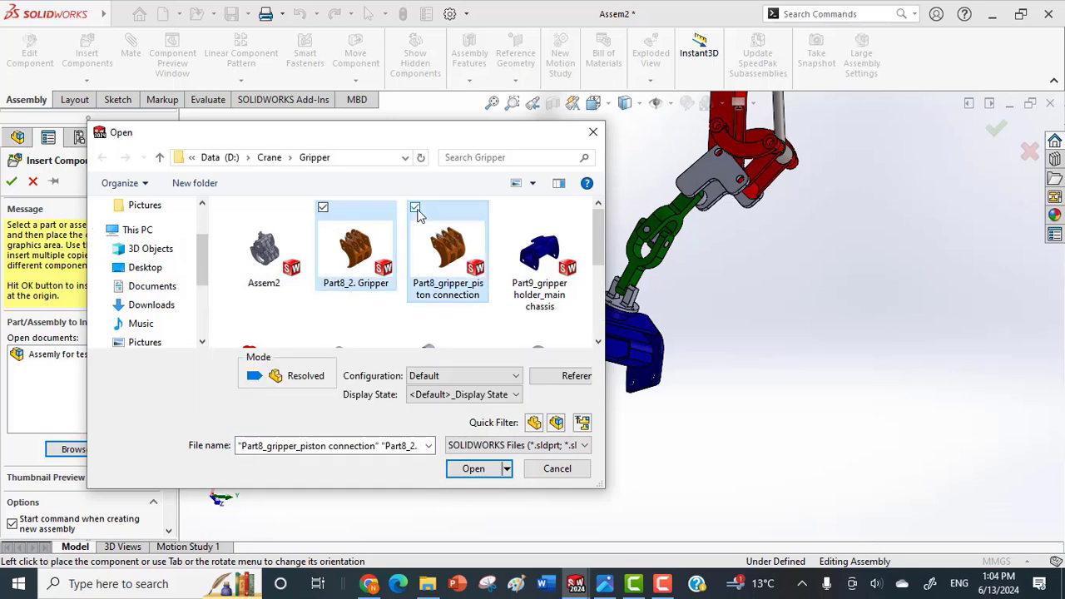
click(473, 469)
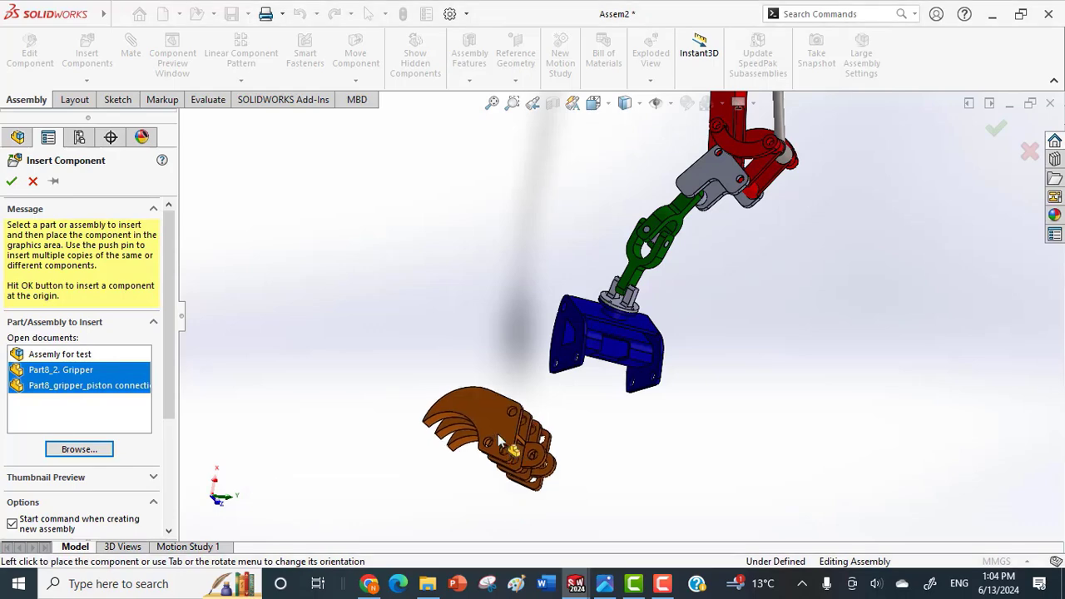
click(495, 425)
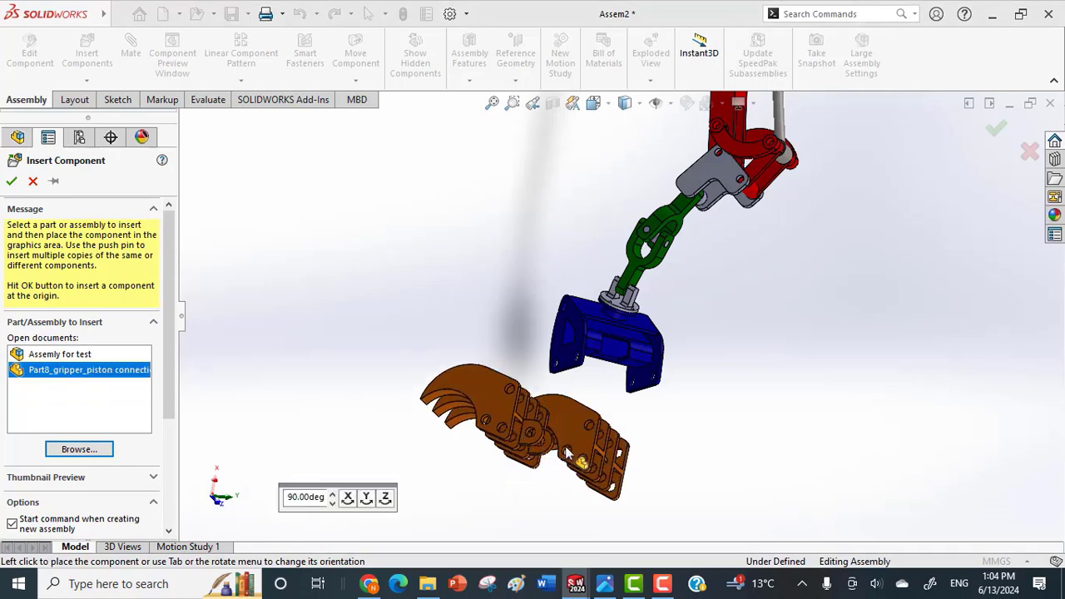
click(633, 404)
Rotate the gripper piston connection half so its holed end faces the chassis, and move it below the chassis.
scroll(629, 398, up, 2)
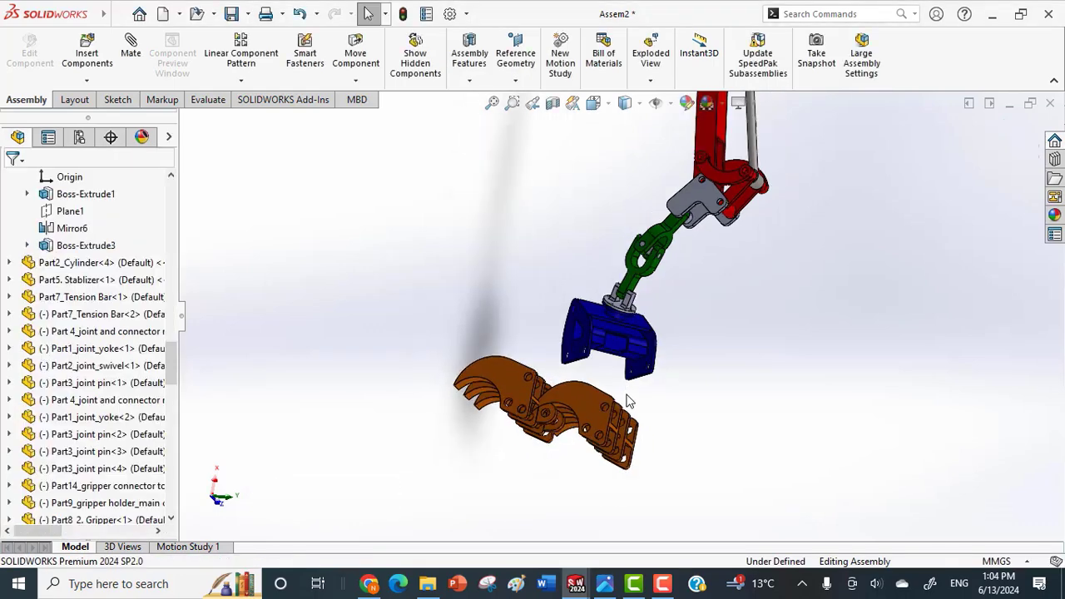
scroll(614, 376, down, 4)
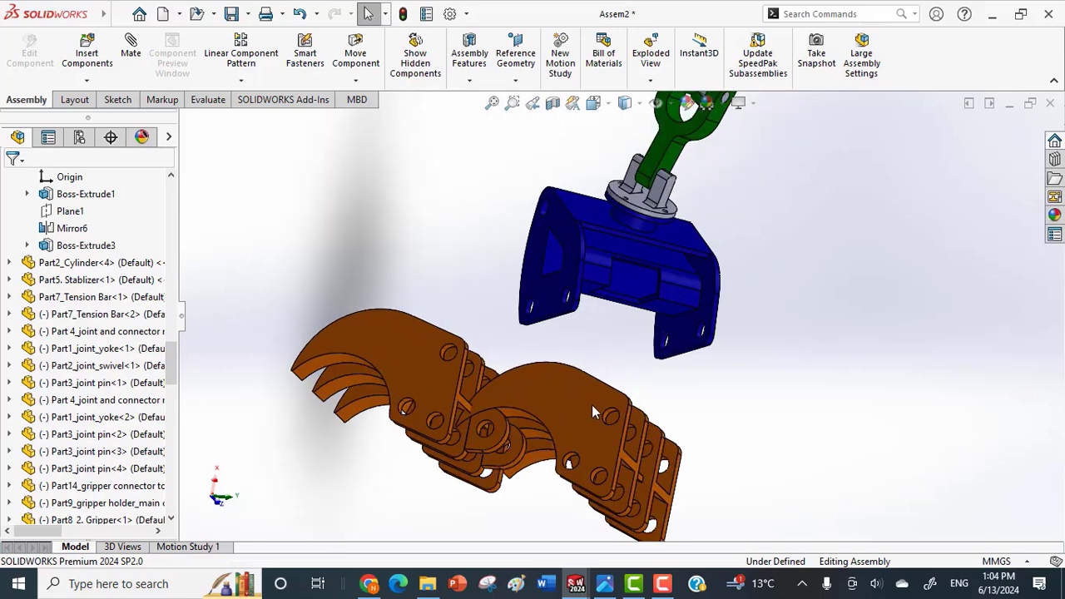
drag(582, 389, 394, 250)
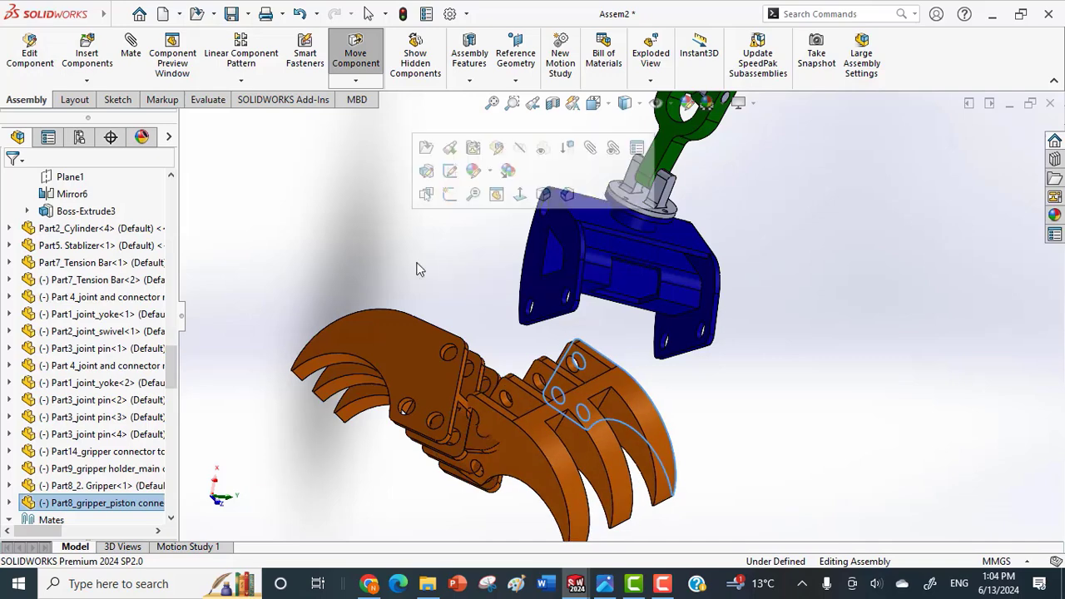
mouse_move(542, 276)
mouse_down()
mouse_move(621, 304)
mouse_move(669, 349)
mouse_move(530, 283)
mouse_up()
mouse_move(616, 311)
mouse_down()
mouse_move(600, 301)
mouse_move(621, 308)
mouse_up()
drag(630, 489, 603, 521)
scroll(601, 483, down, 1)
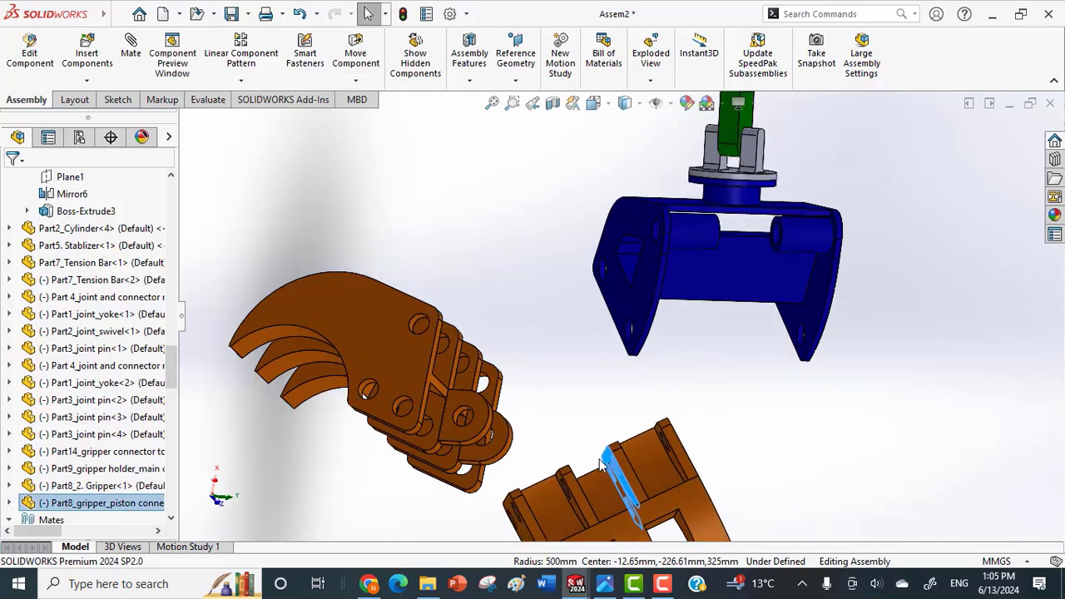
middle_drag(614, 471, 592, 476)
Mate the corner hole of the gripper piston connection half concentric with the nearer lower hole in the chassis's side plate.
drag(503, 501, 614, 451)
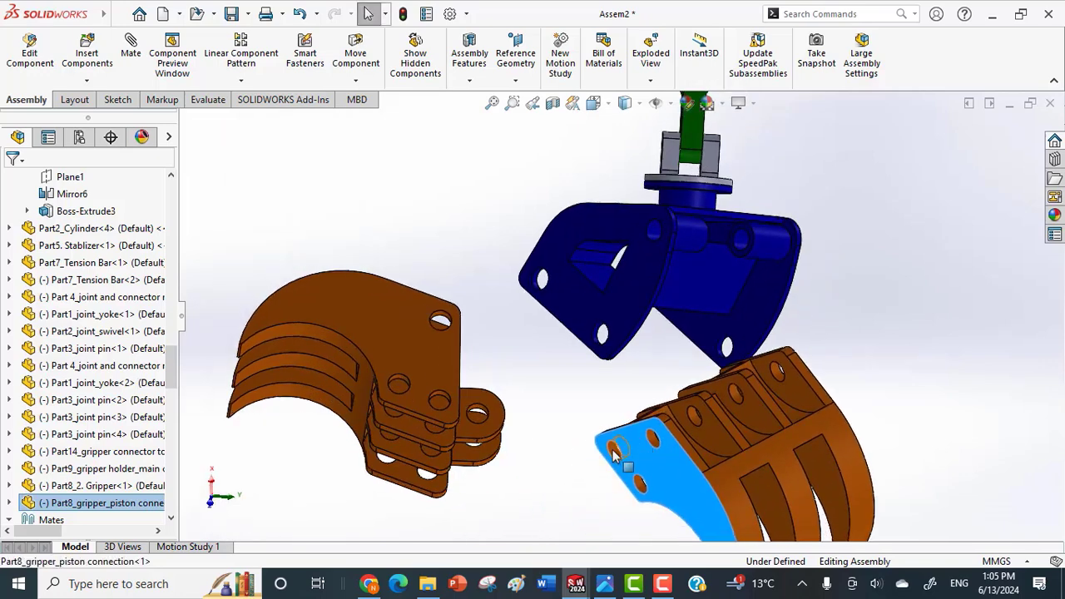
click(616, 450)
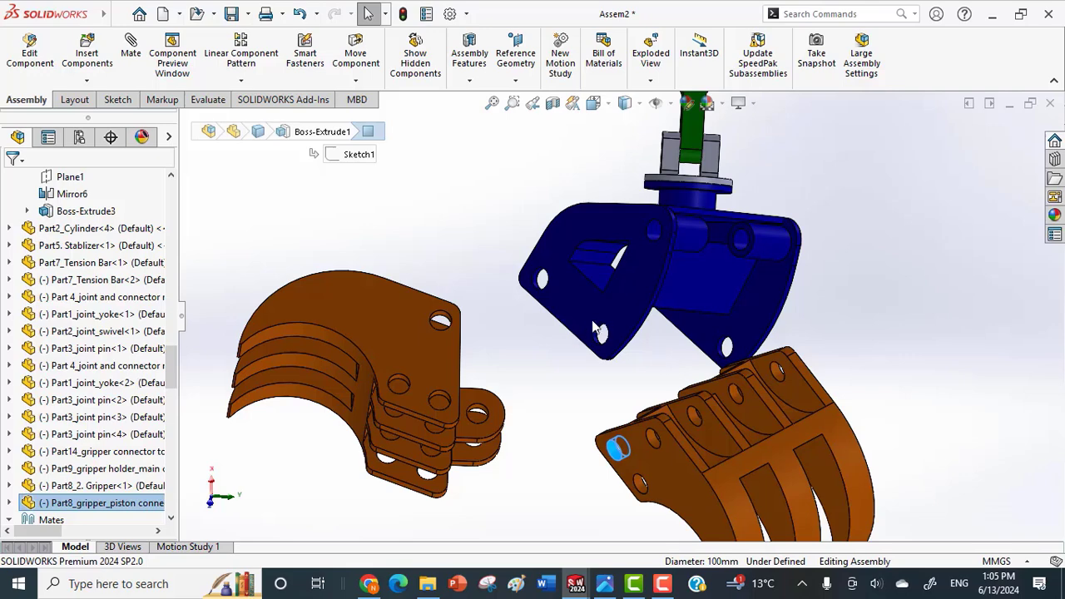
key(m)
scroll(604, 332, down, 3)
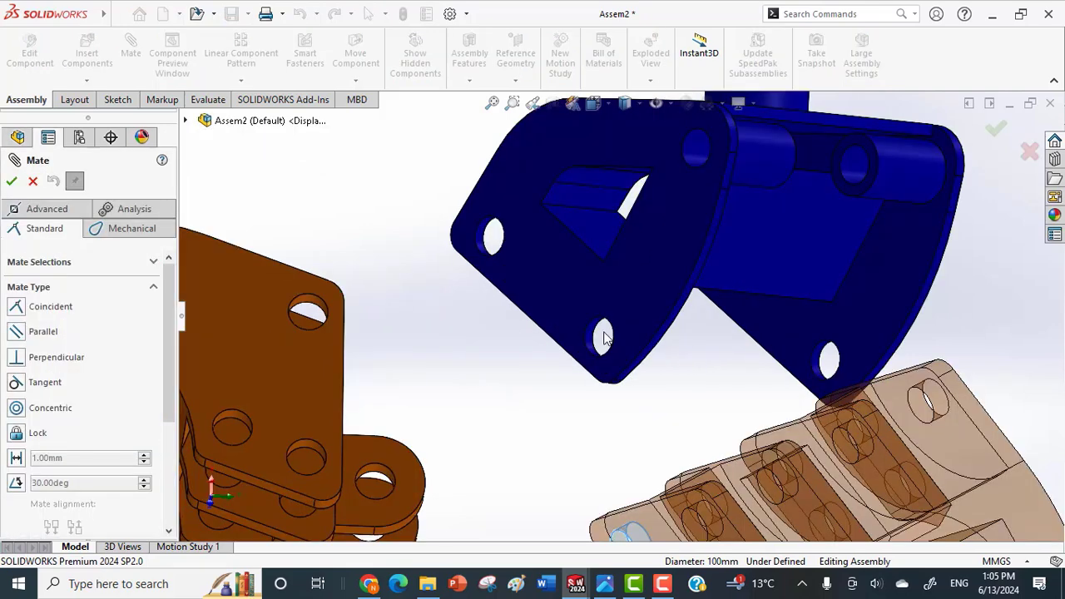
click(599, 337)
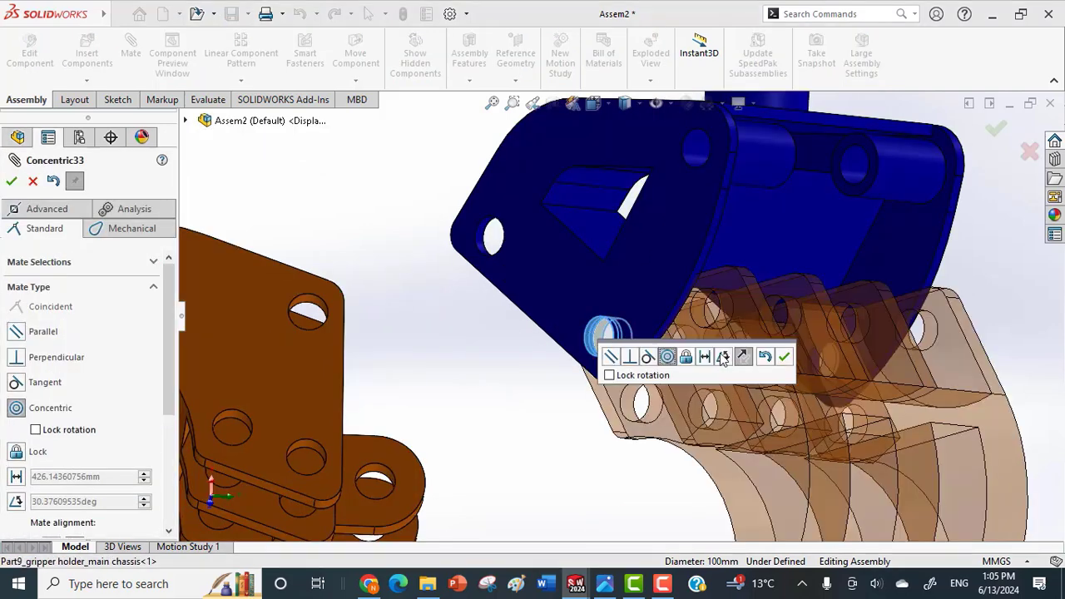
click(785, 358)
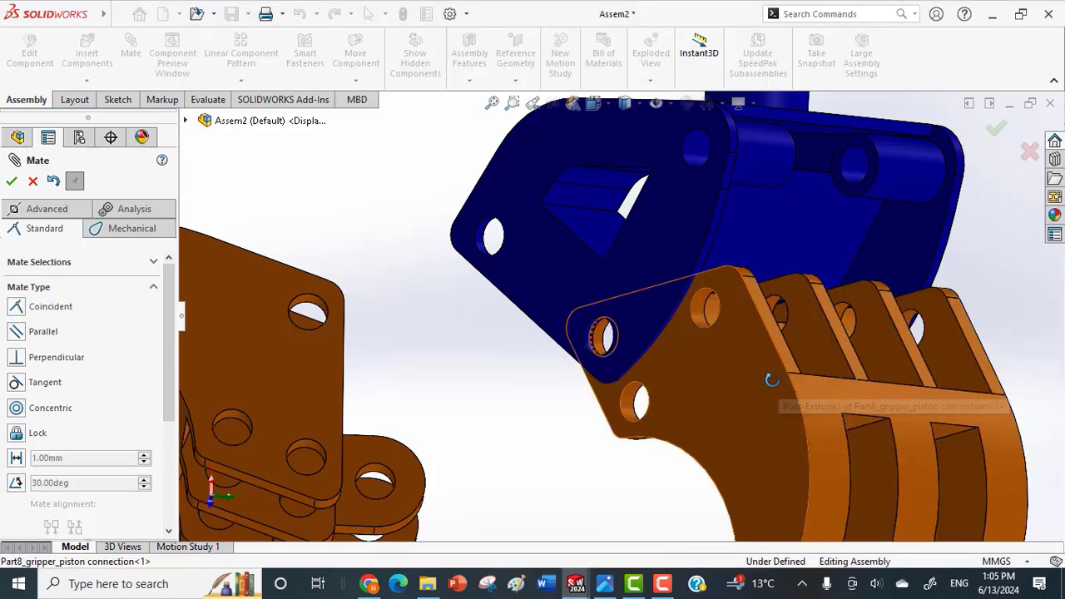
Mate the outer side face of the gripper piston connection half coincident with the inner face of the chassis's side plate.
middle_drag(773, 376, 749, 241)
click(749, 242)
click(769, 232)
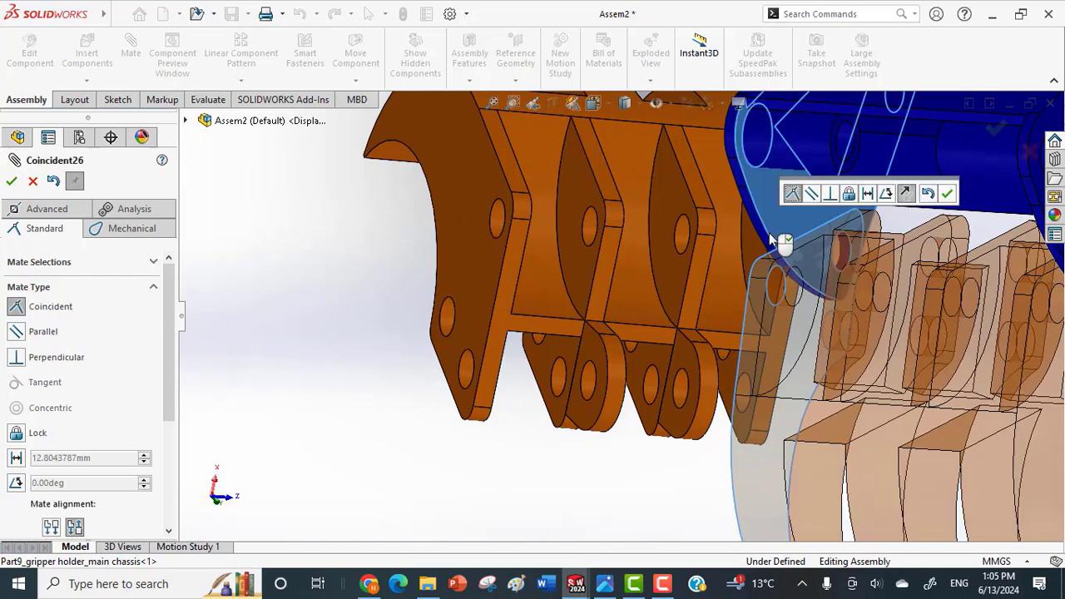
click(949, 195)
scroll(911, 227, up, 5)
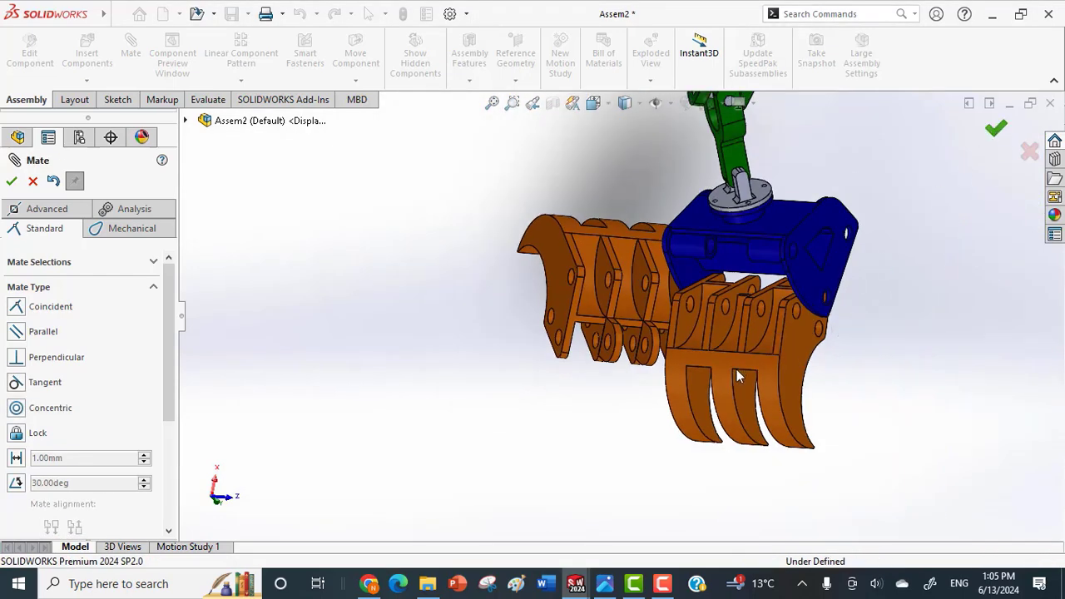
key(Escape)
Position the loose Part8_2. Gripper half beside the chassis's free holes and swing the mated half about its hole.
drag(745, 408, 745, 489)
middle_drag(794, 431, 758, 434)
drag(798, 400, 814, 283)
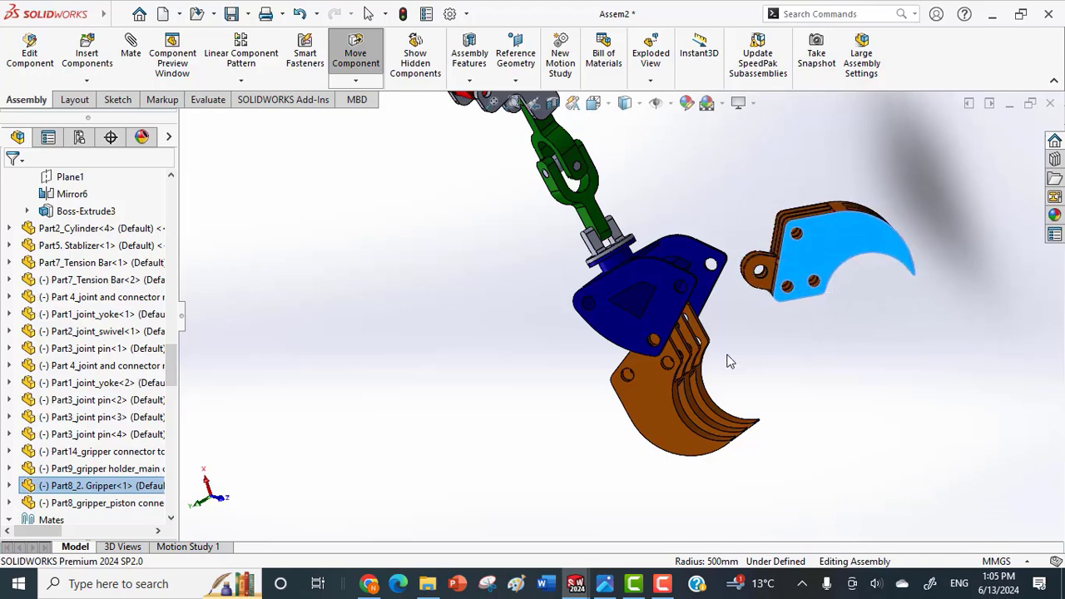
drag(730, 362, 602, 400)
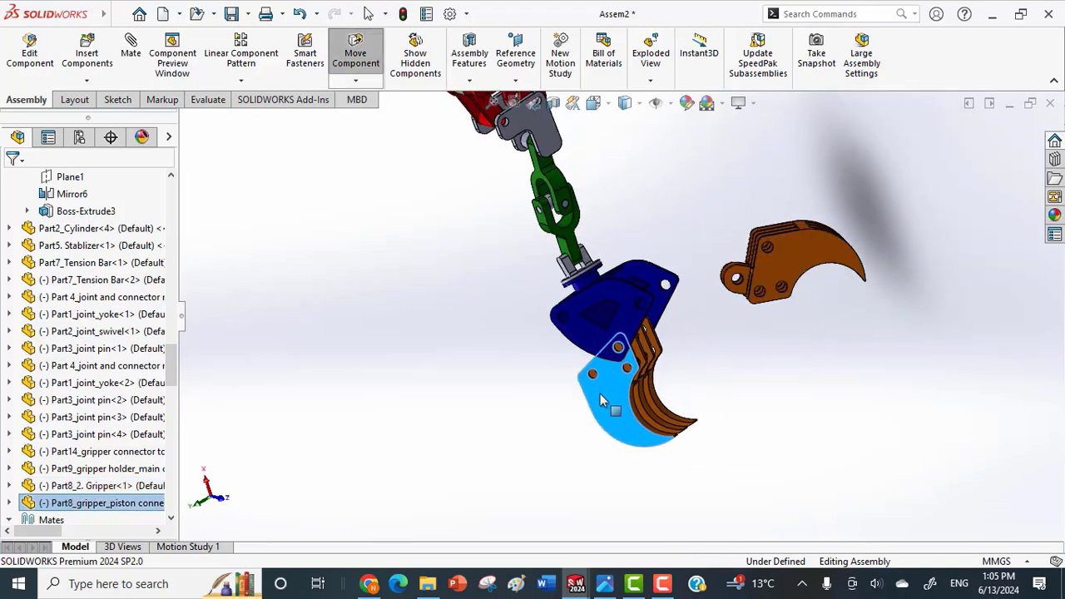
Reposition the loose Part8_2. Gripper half beside the chassis, with its holed end facing the chassis's free hole.
scroll(722, 293, down, 2)
mouse_move(777, 292)
mouse_down()
mouse_move(739, 288)
mouse_move(714, 265)
mouse_move(787, 279)
mouse_move(775, 288)
mouse_up()
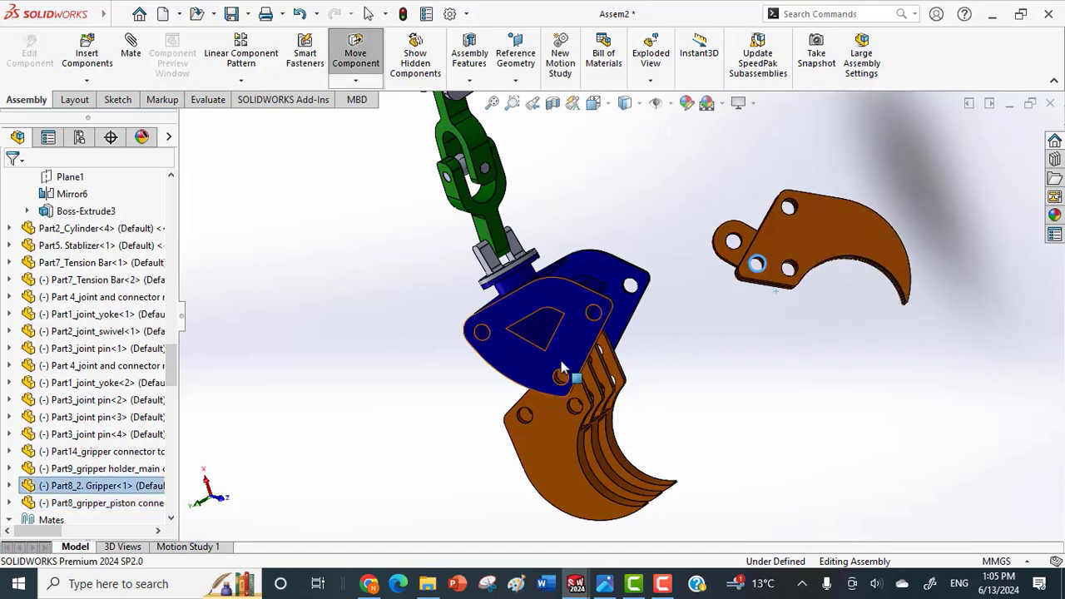
scroll(616, 350, up, 2)
middle_drag(668, 383, 754, 306)
click(750, 279)
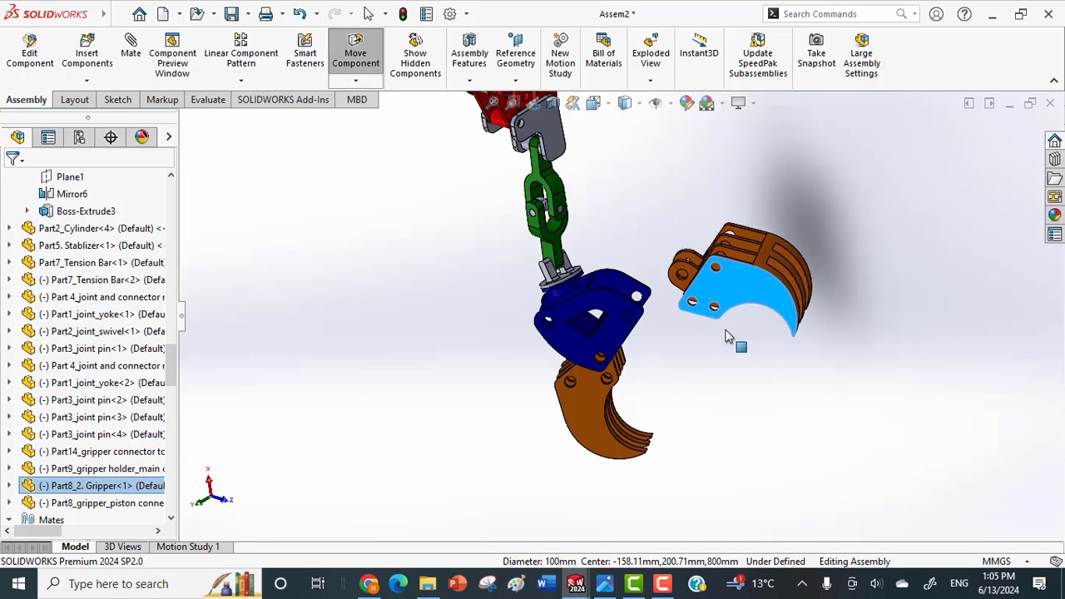
scroll(707, 288, up, 3)
middle_drag(701, 287, 685, 301)
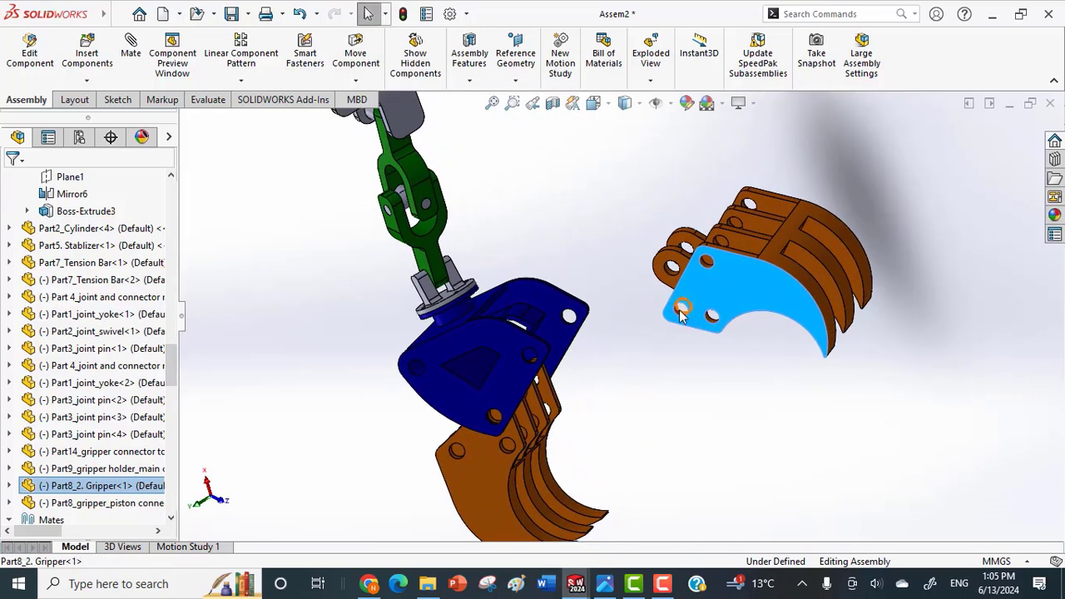
Mate the corner hole of the Part8_2. Gripper half concentric with the free lower hole in the chassis's side plate.
scroll(680, 311, up, 3)
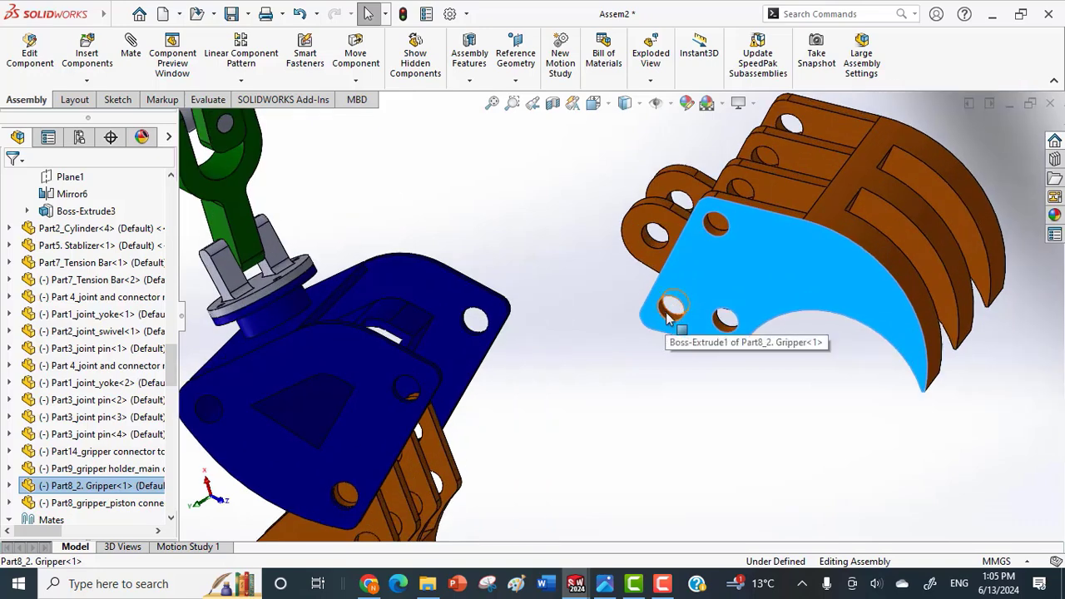
click(670, 311)
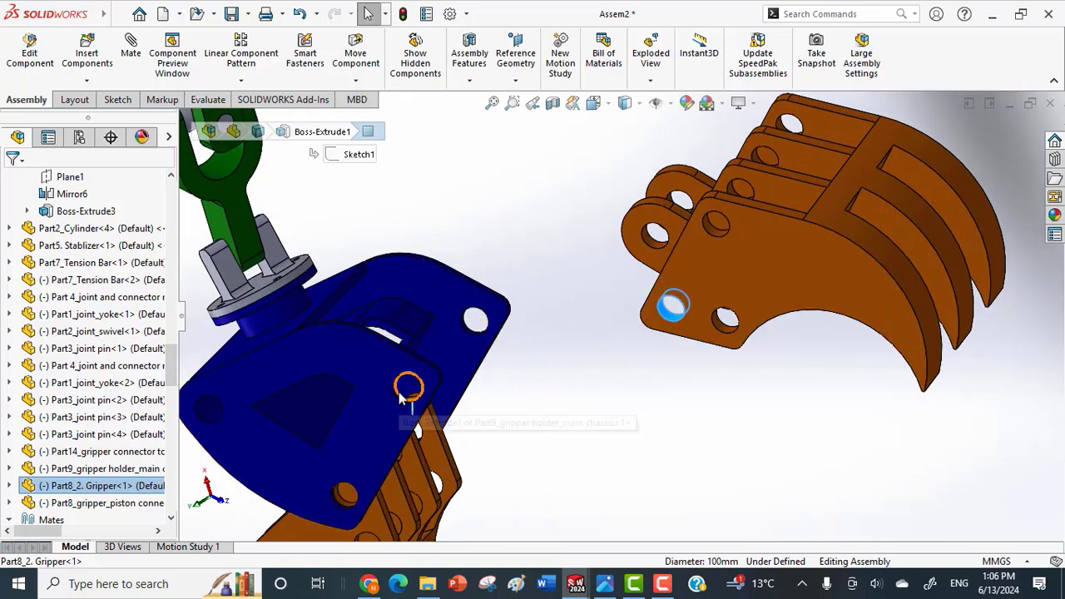
scroll(401, 397, up, 8)
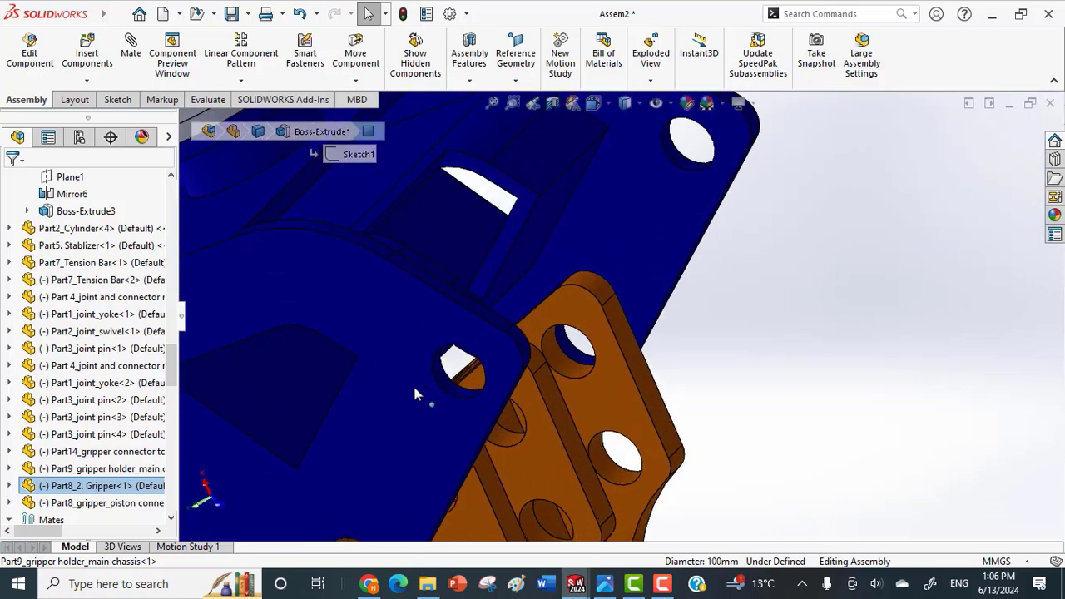
click(450, 363)
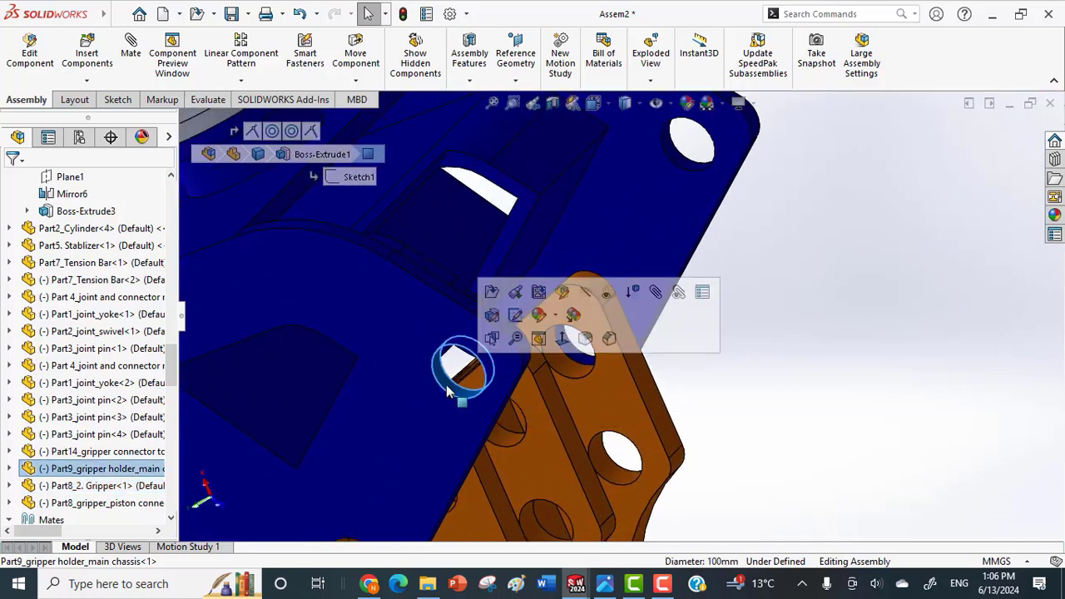
click(659, 296)
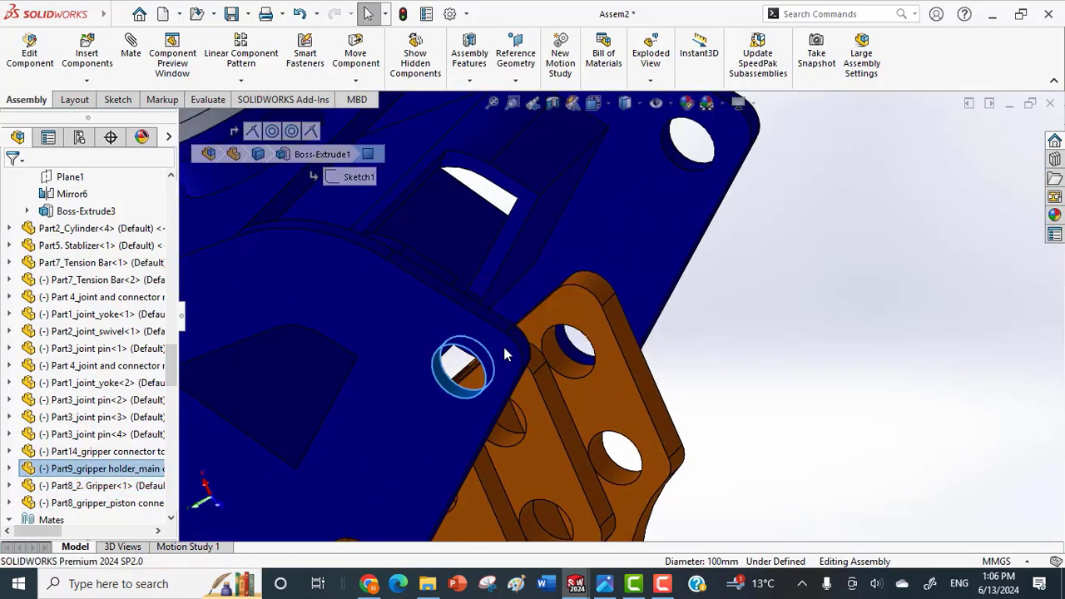
scroll(766, 291, down, 4)
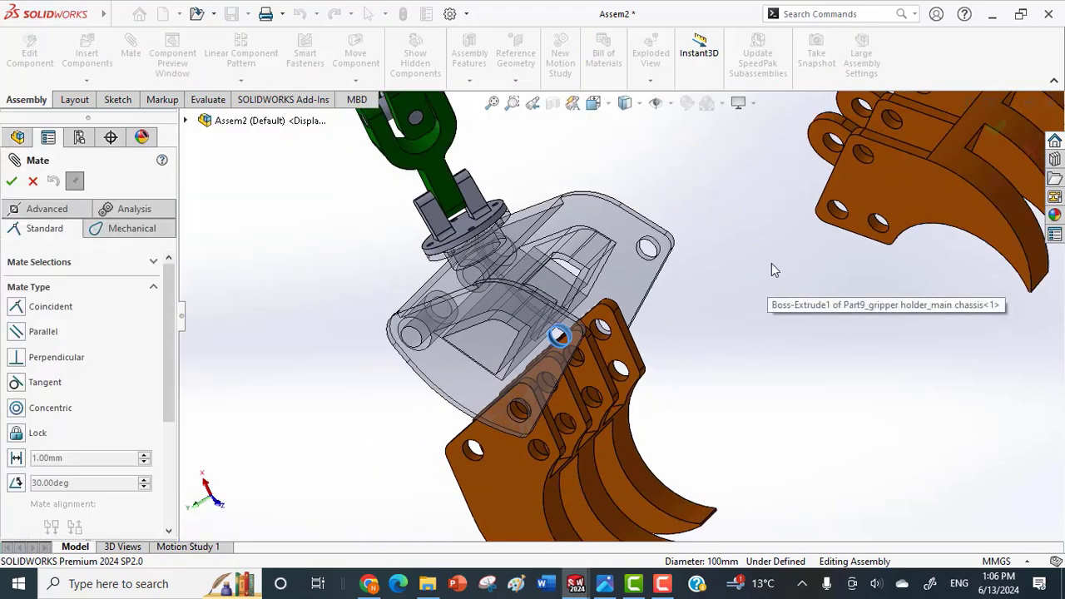
scroll(895, 196, up, 4)
click(813, 202)
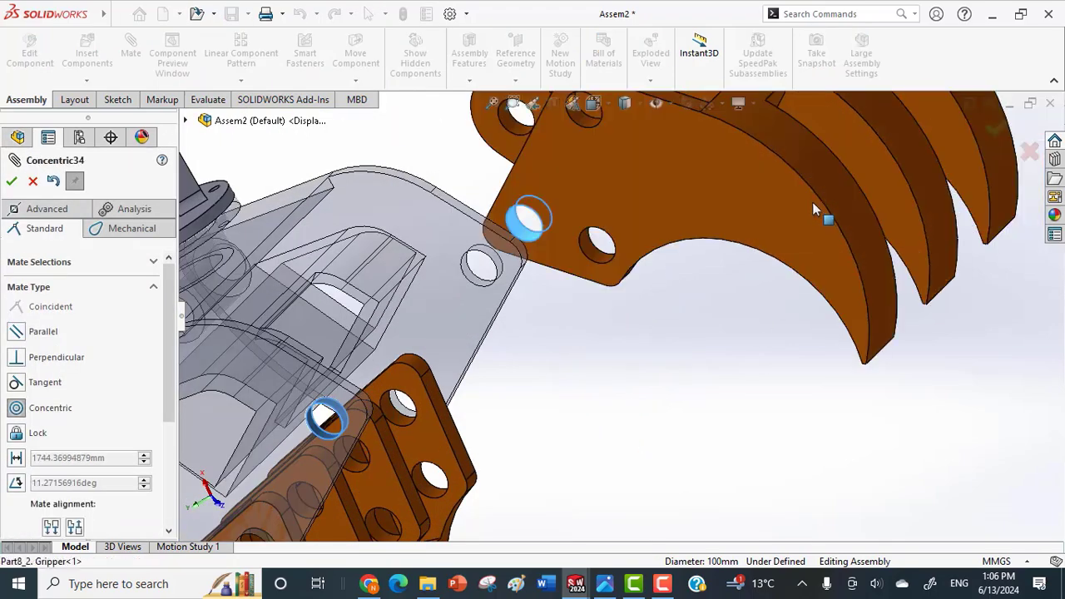
click(1006, 171)
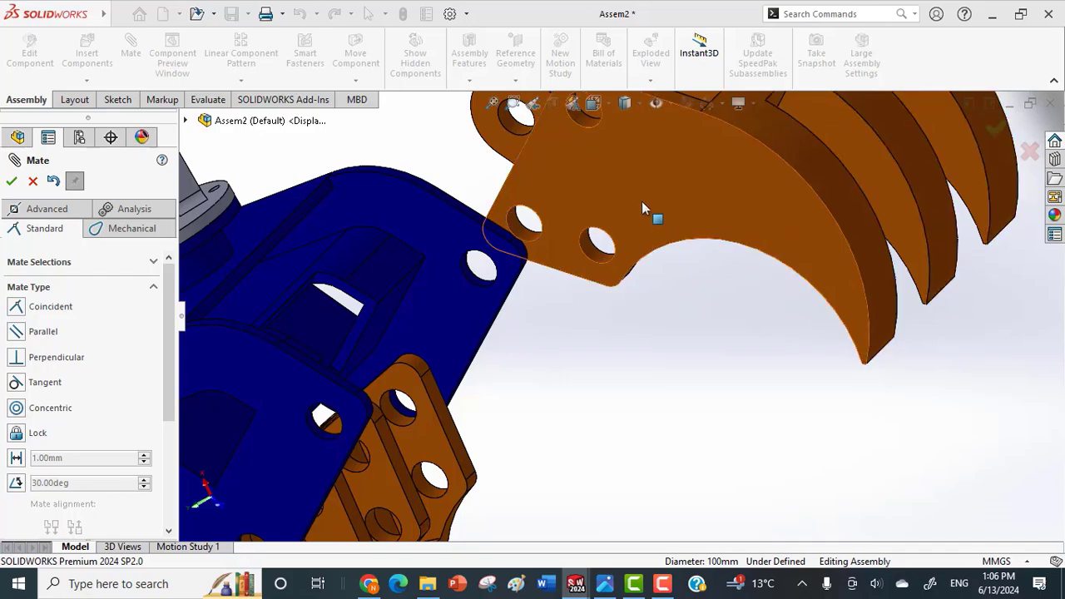
Mate the outer side face of the Part8_2. Gripper half coincident with the inner face of the chassis's side plate, and finish mating.
drag(642, 202, 575, 284)
middle_drag(575, 284, 445, 376)
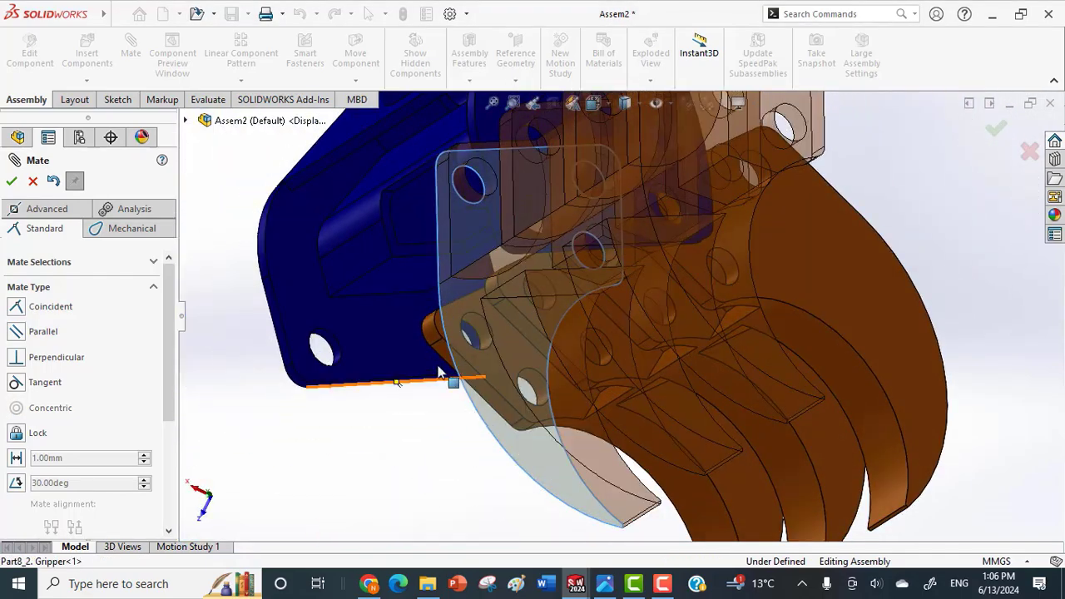
click(385, 345)
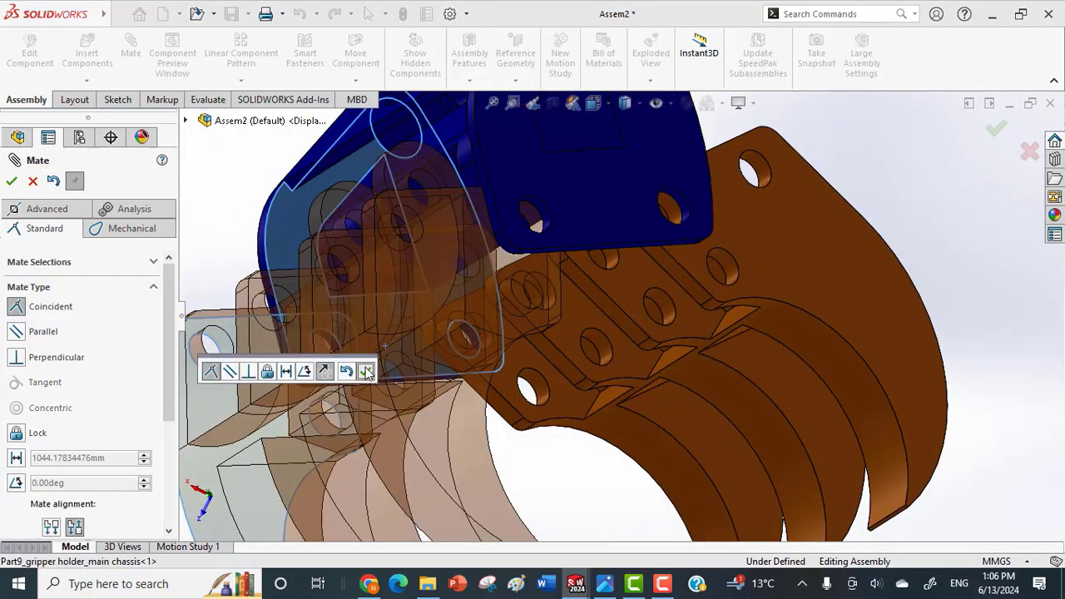
click(366, 372)
scroll(332, 389, up, 6)
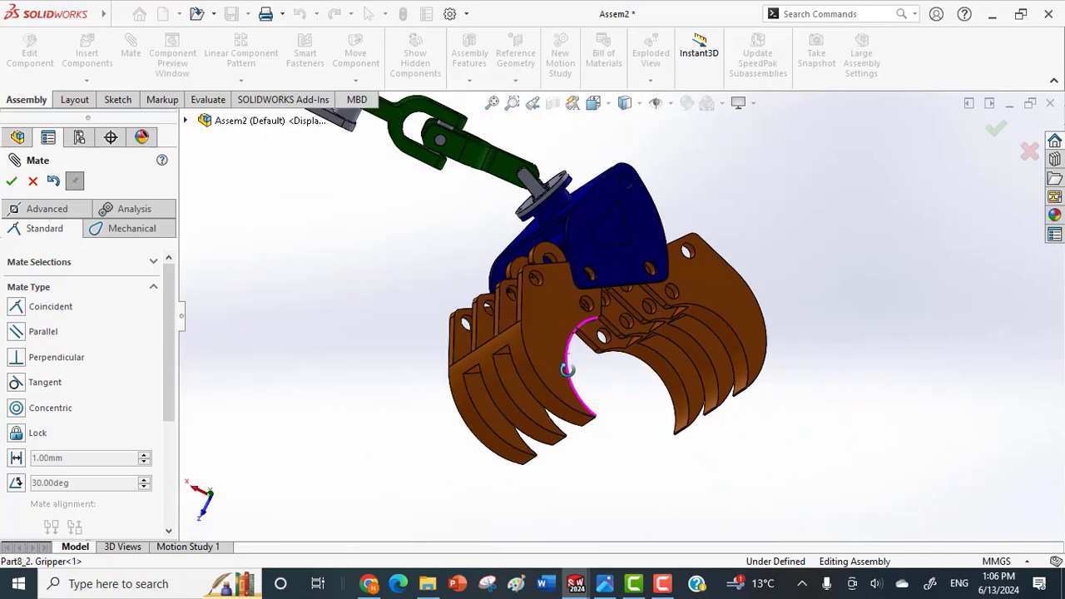
middle_drag(567, 369, 571, 317)
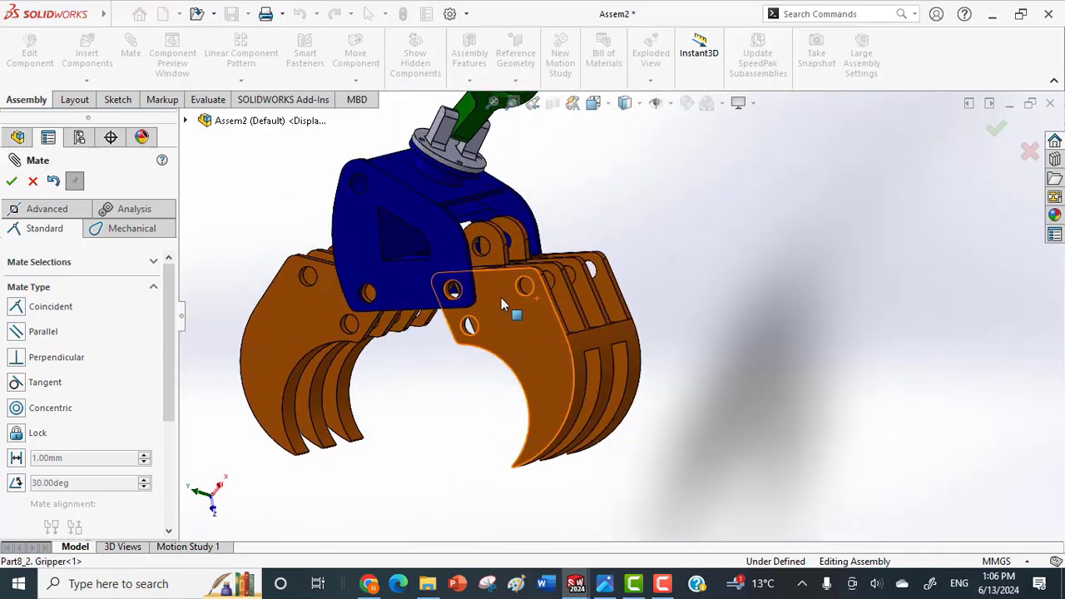
click(996, 133)
Swing the two mated gripper halves about their chassis holes to adjust the claw opening, and deselect them.
drag(532, 331, 455, 425)
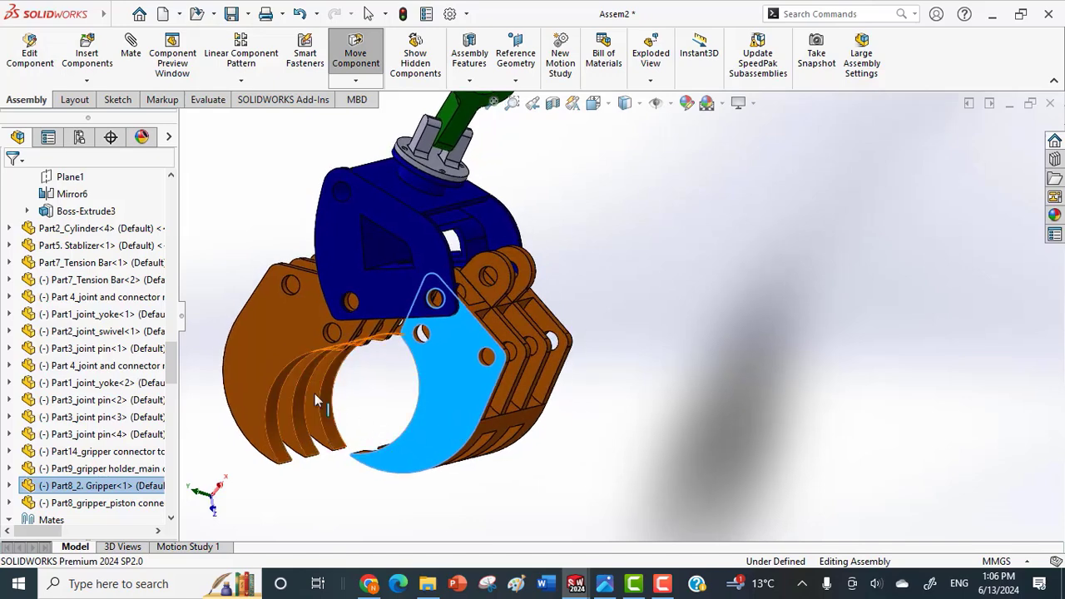
drag(289, 318, 357, 377)
middle_drag(365, 390, 417, 433)
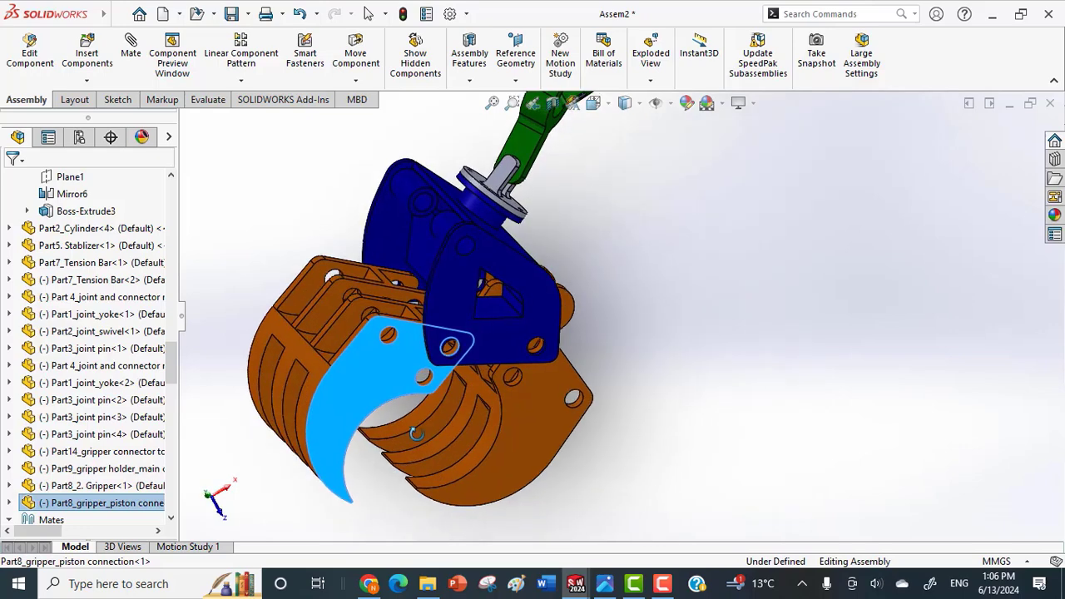
right_click(418, 433)
click(300, 499)
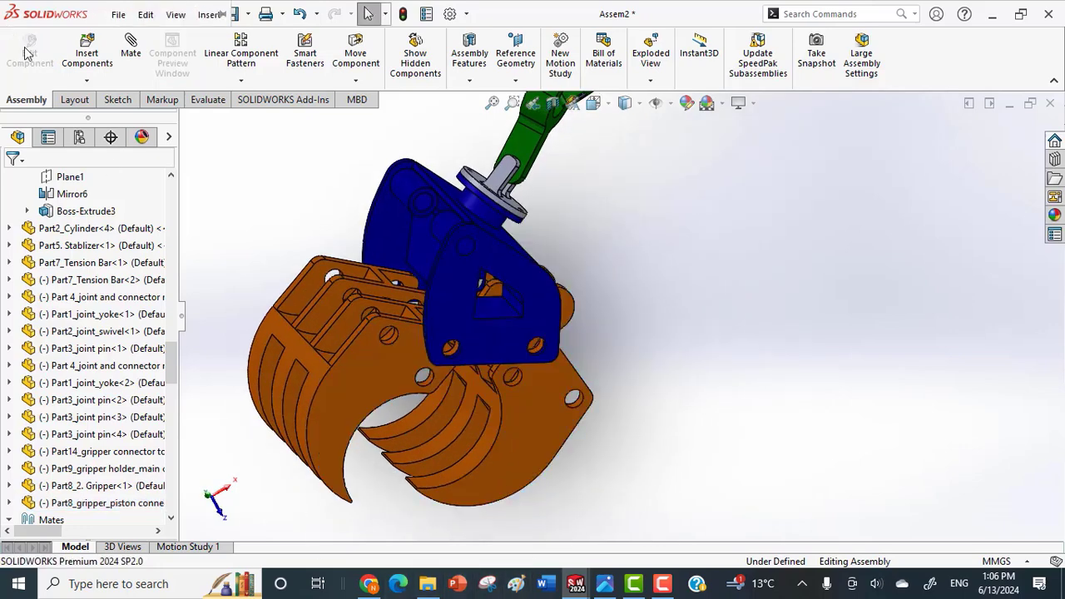
Open Part10_grippercylinder, Part11_gripper piston, Part12_connecting rod, Part13_ring_gripler_cylinder and the Part17_Gripplers connecting ring from the Gripper folder for insertion.
click(77, 82)
click(92, 100)
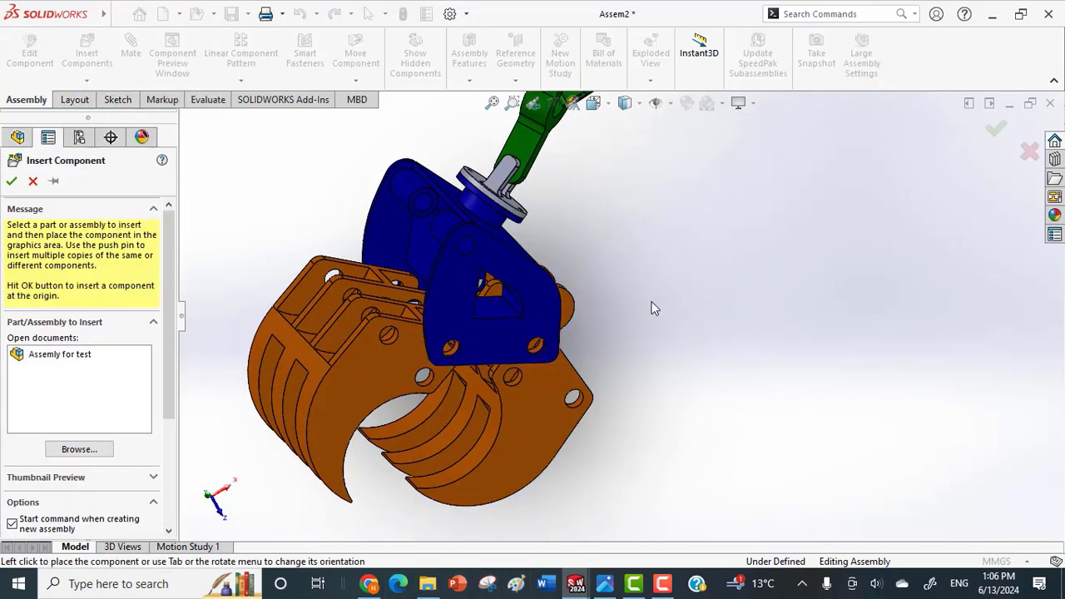
click(88, 450)
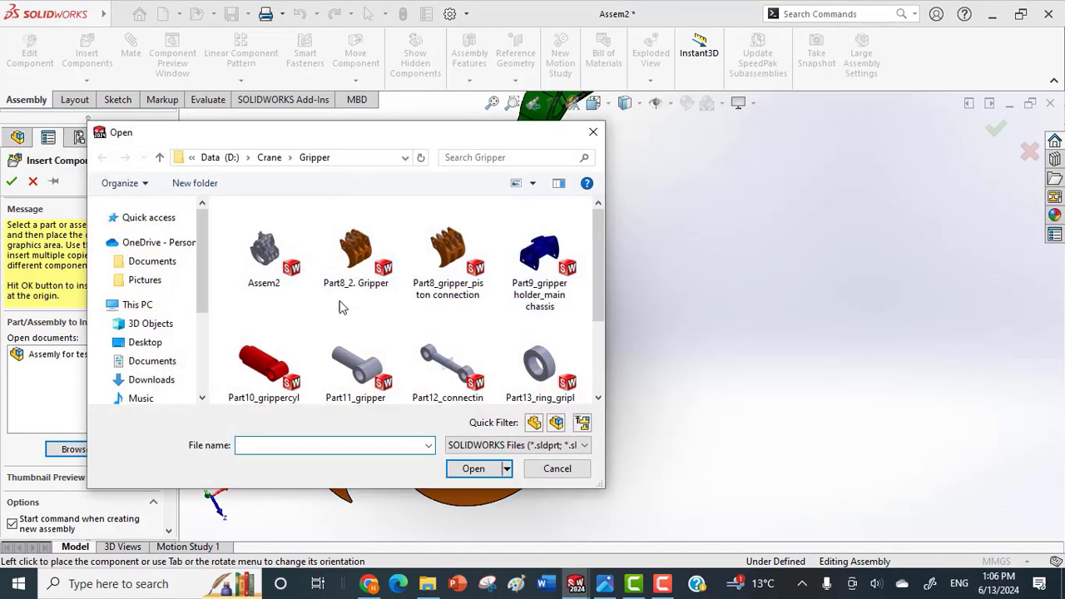
click(233, 324)
click(323, 252)
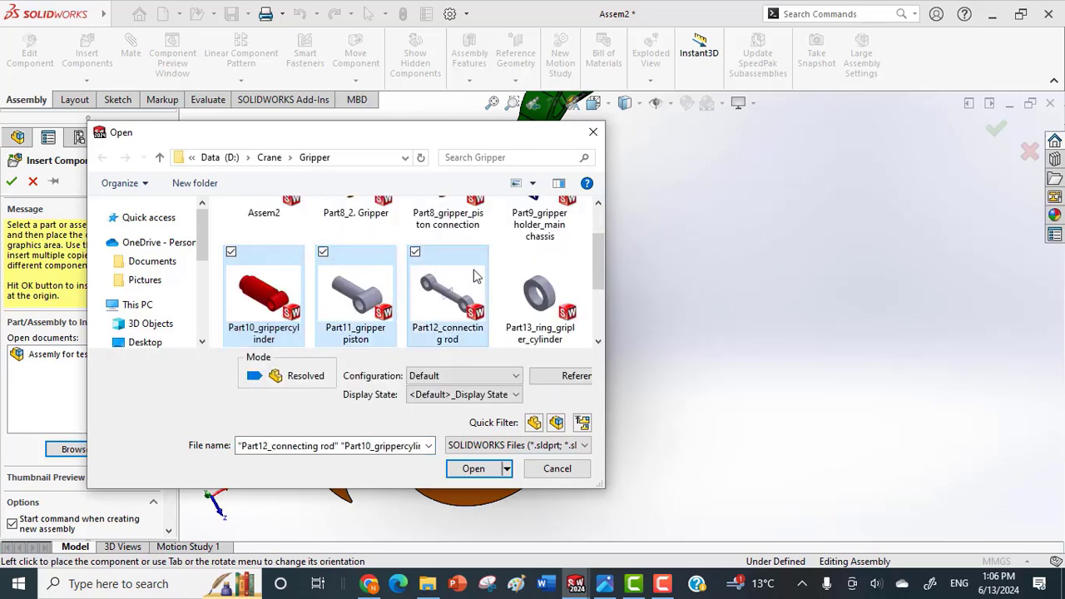
click(507, 252)
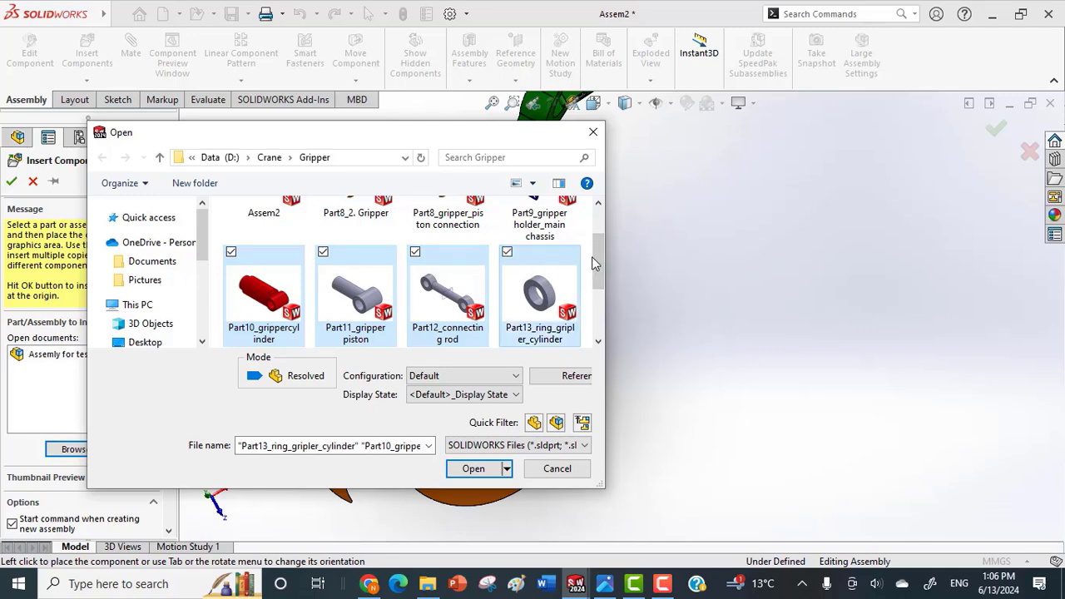
drag(594, 256, 611, 293)
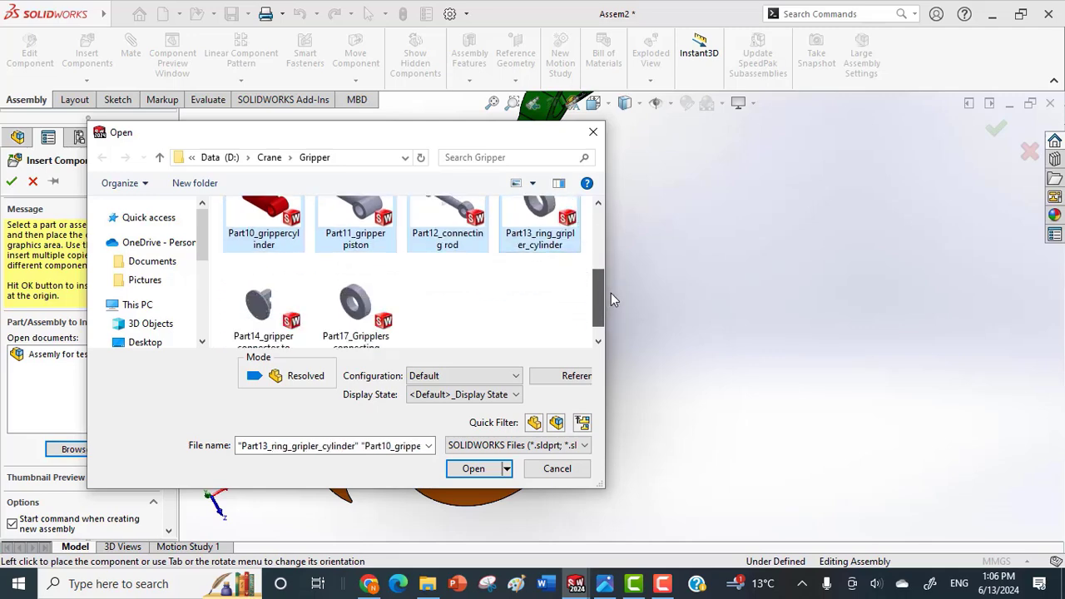
click(323, 260)
click(468, 469)
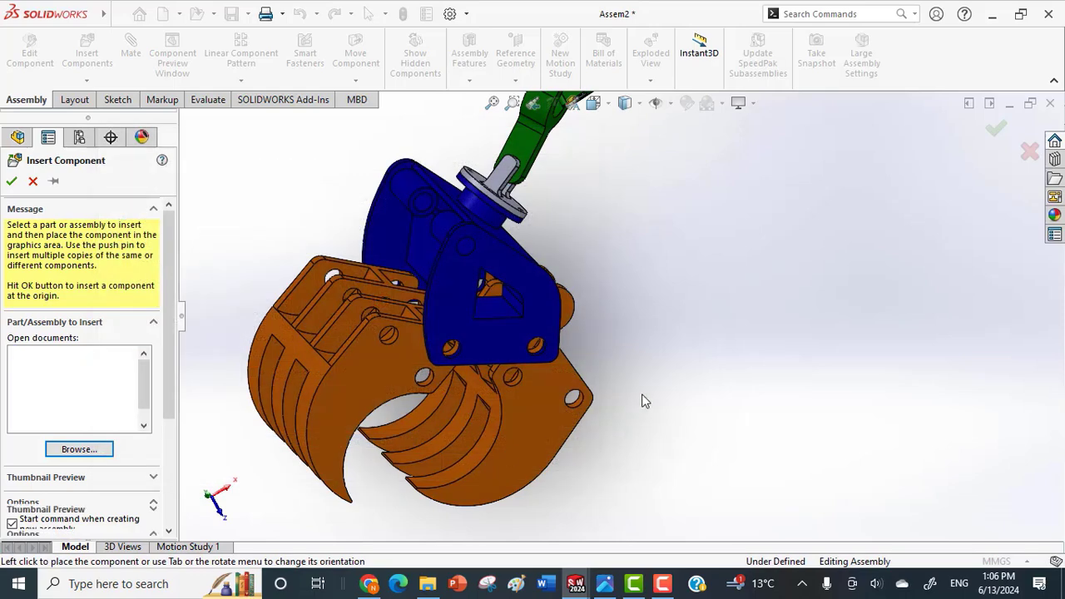
Place the gripper cylinder, gripper piston, connecting rod and two rings in the empty space beside the gripper.
click(778, 380)
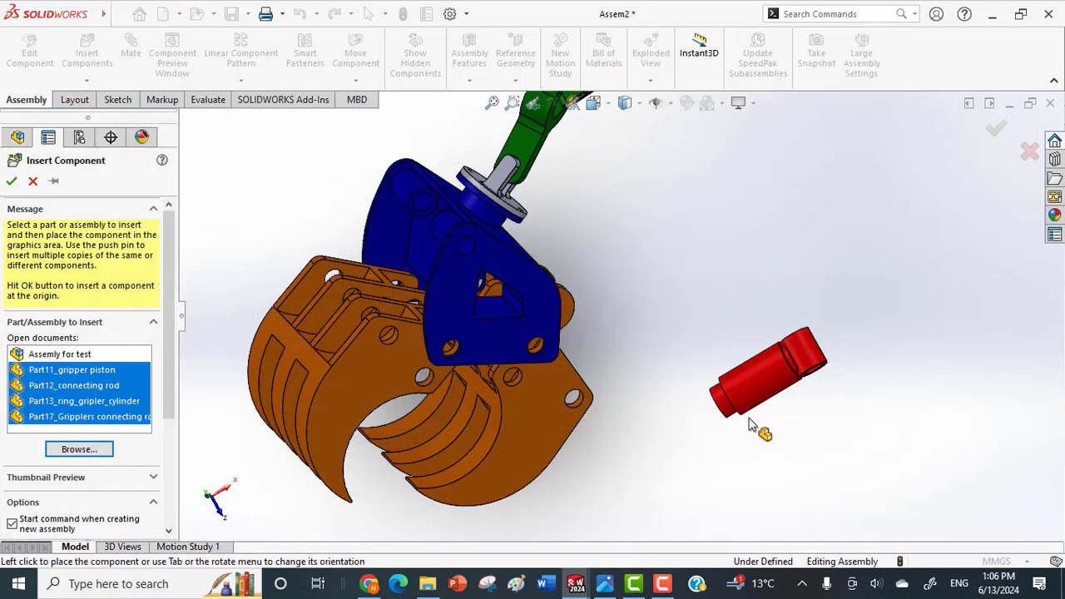
click(696, 441)
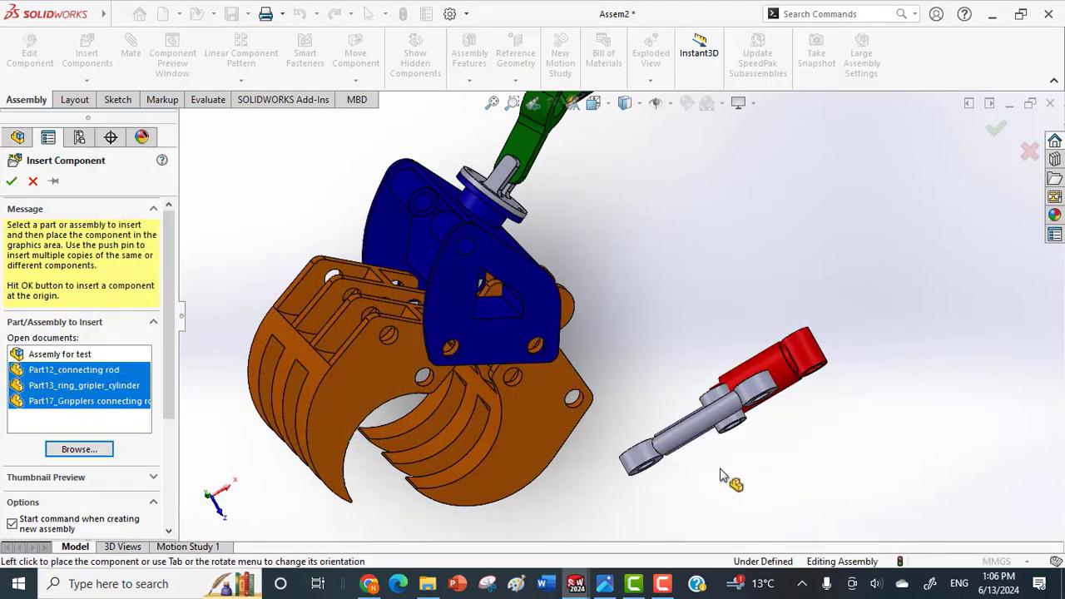
click(717, 475)
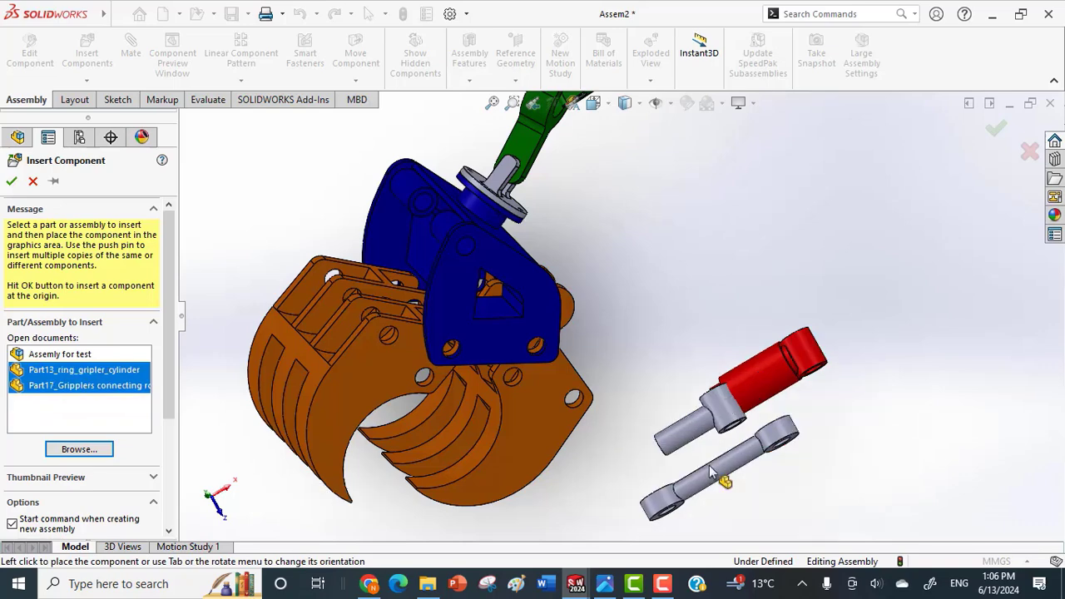
click(620, 481)
click(647, 395)
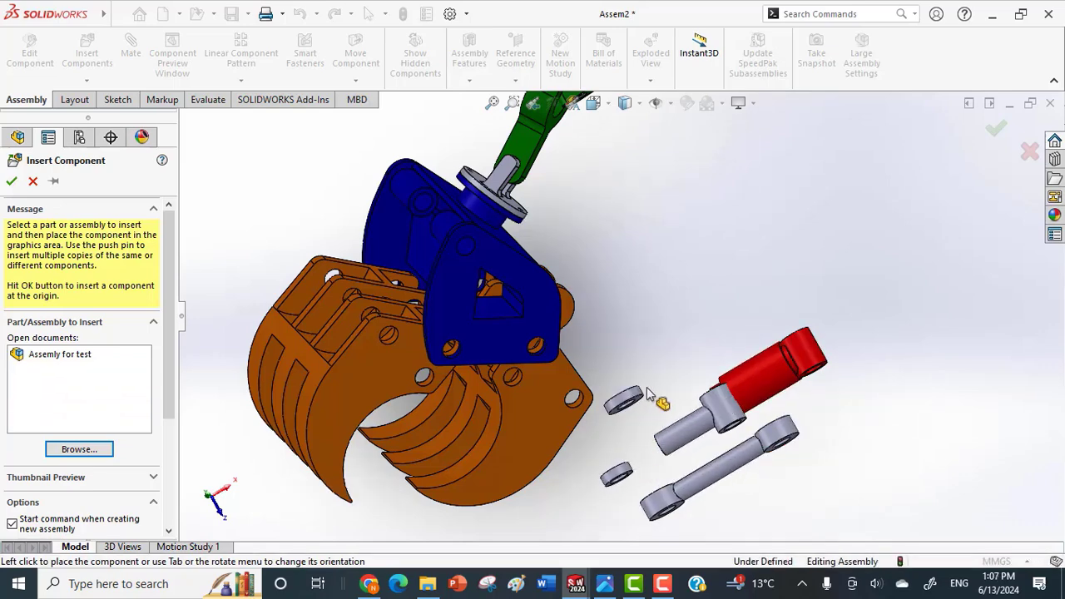
Move the red gripper cylinder next to the chassis and mate its eye hole concentric with the bore of the chassis's upper tubular boss.
scroll(791, 341, down, 2)
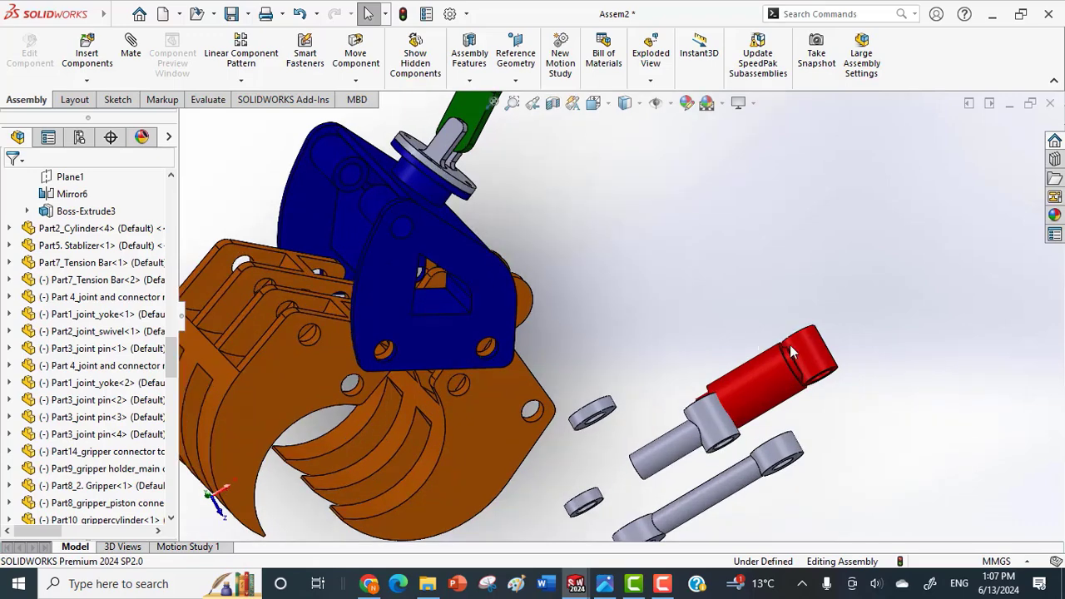
drag(778, 376, 258, 163)
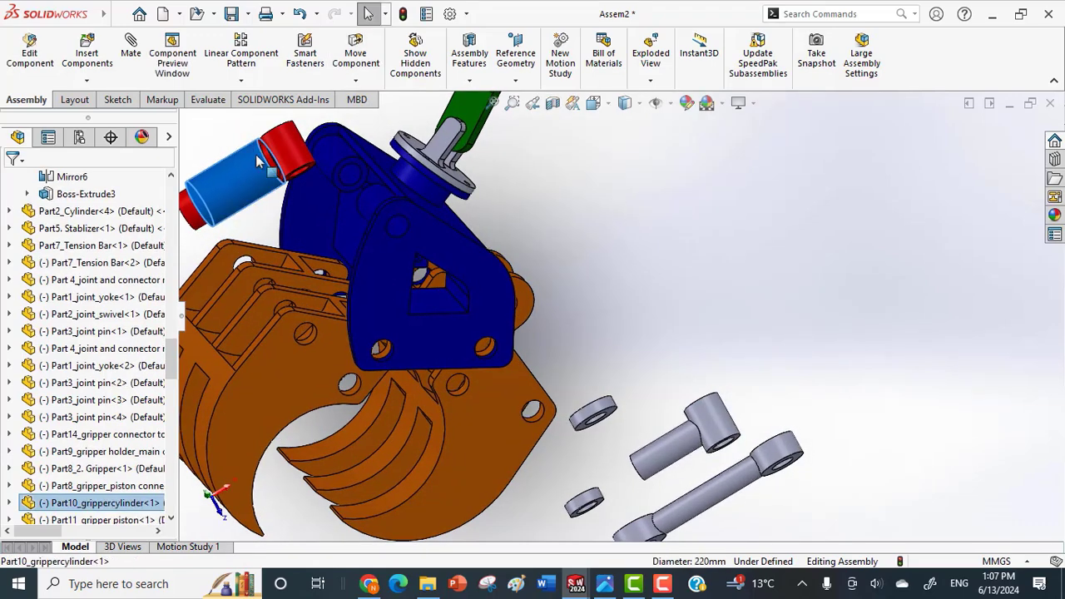
scroll(237, 125, down, 3)
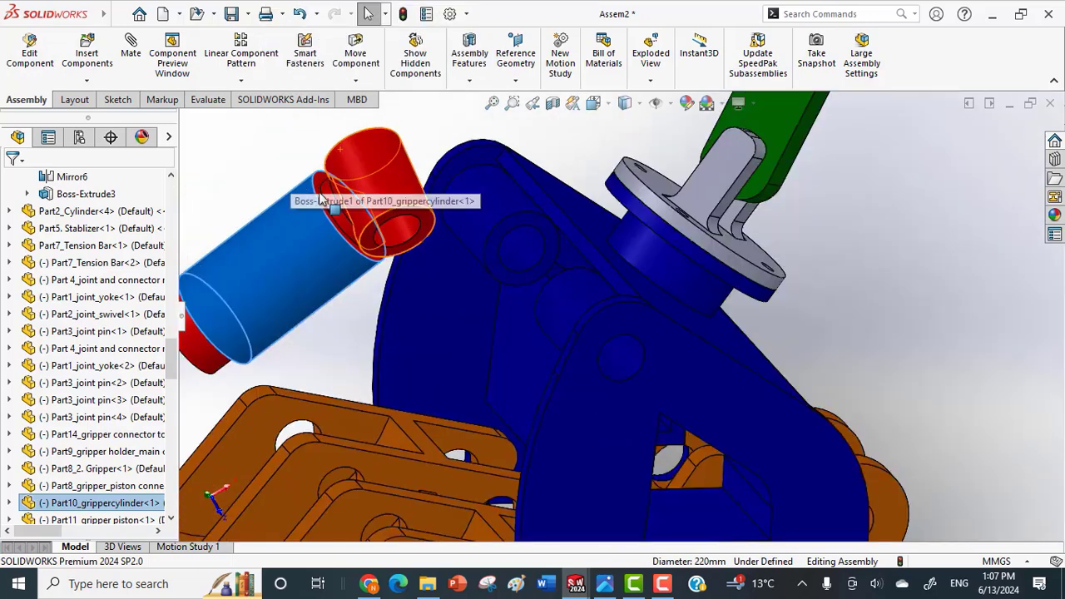
click(398, 231)
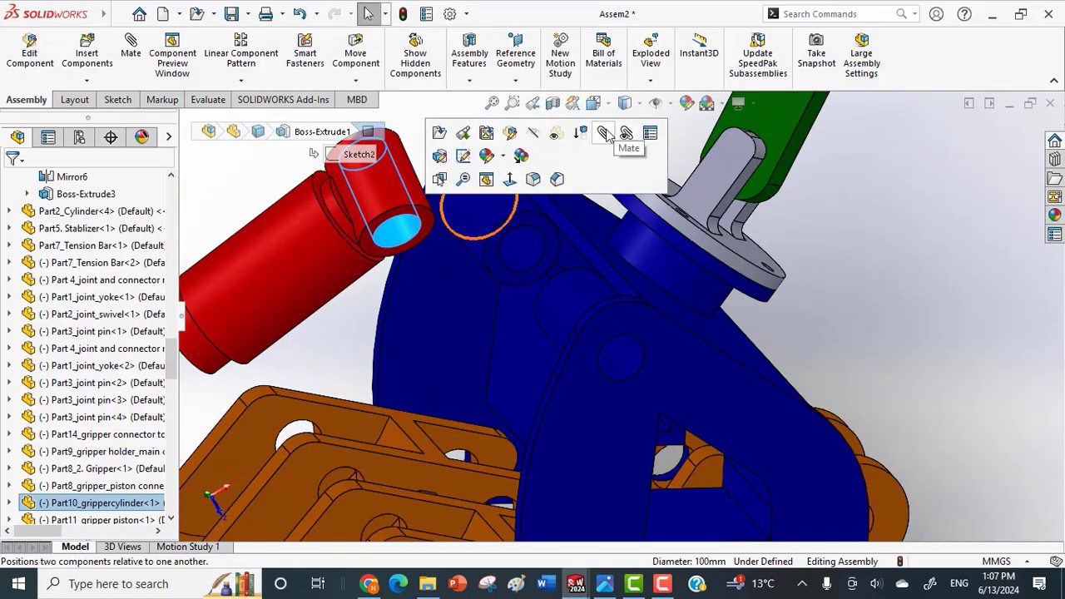
middle_drag(618, 216, 664, 287)
click(633, 326)
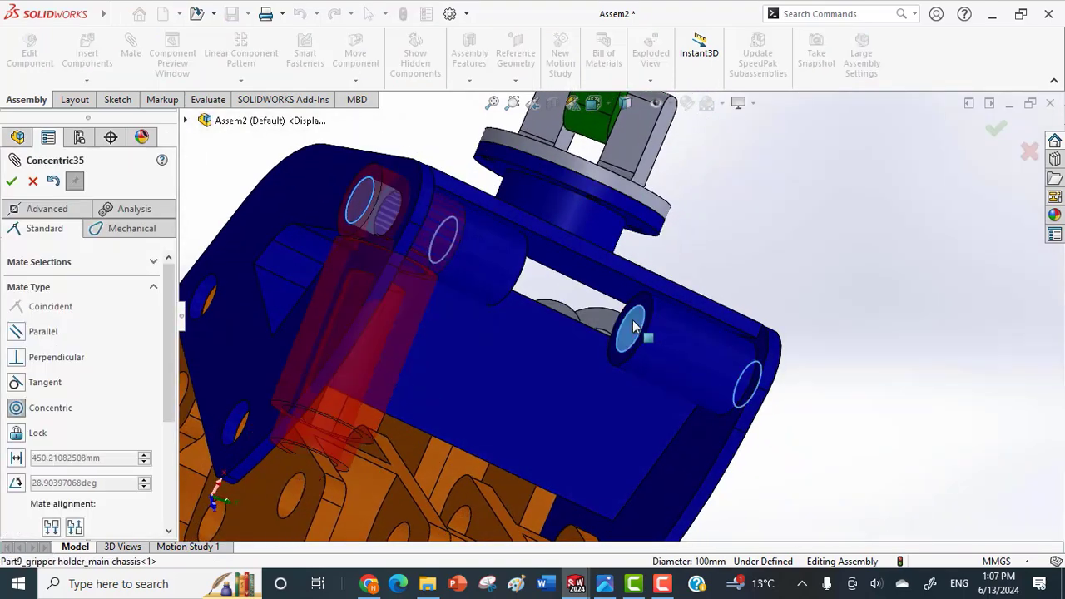
click(824, 347)
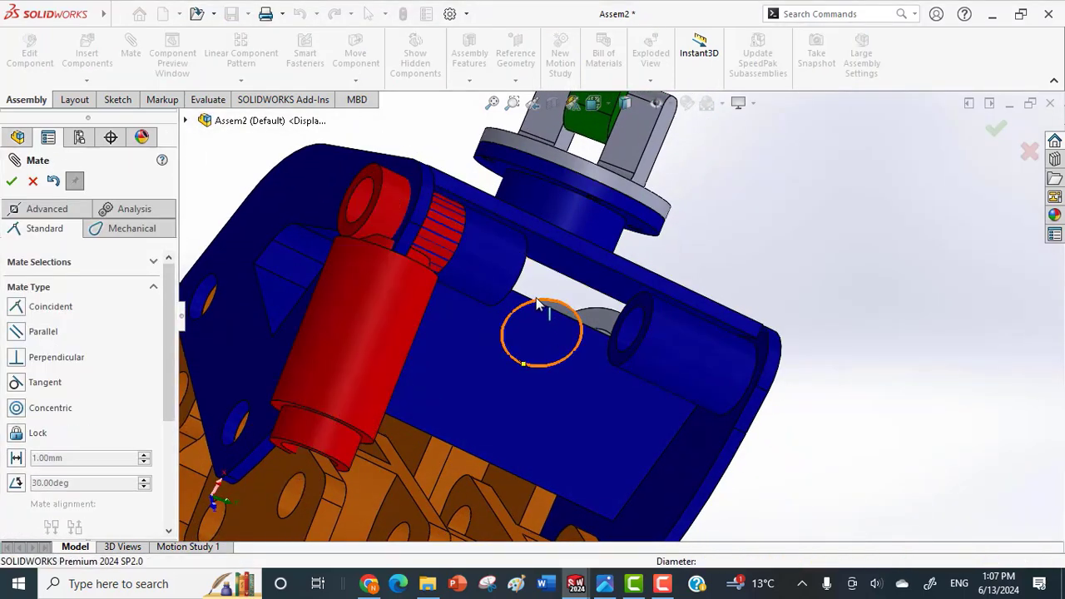
middle_drag(537, 305, 491, 282)
scroll(341, 277, up, 3)
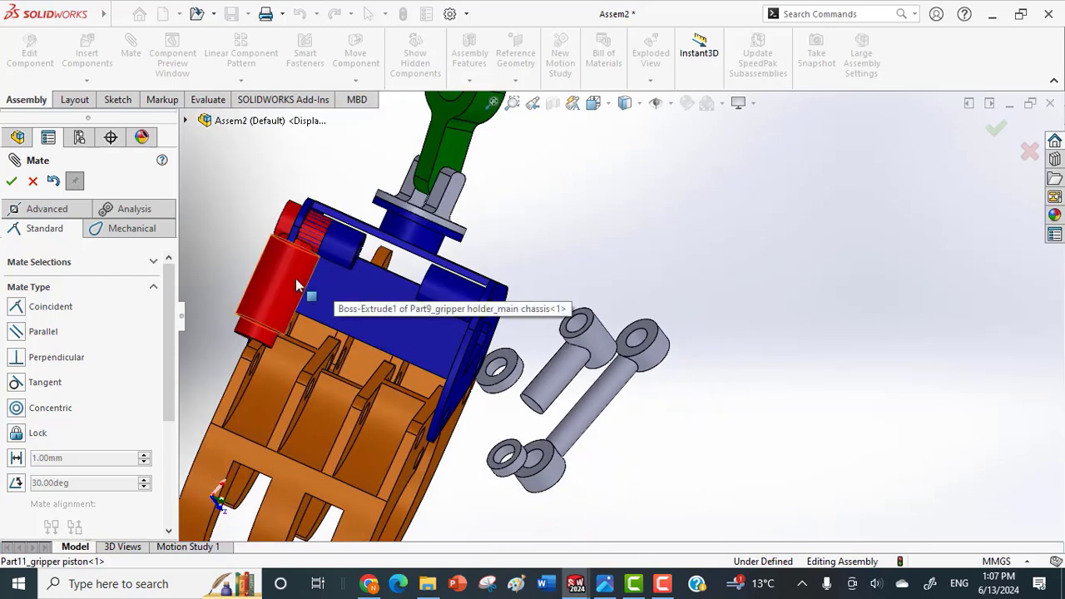
Slide the red gripper cylinder along its mated axis into the gap between the two upper chassis bosses.
middle_drag(231, 248, 393, 333)
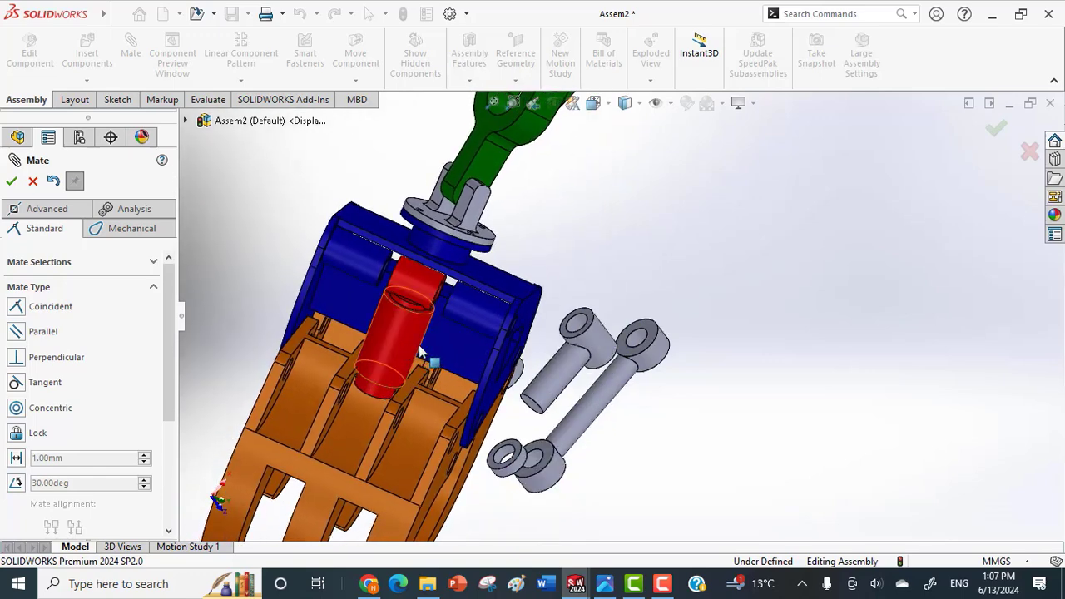
middle_drag(428, 358, 424, 329)
scroll(554, 240, down, 1)
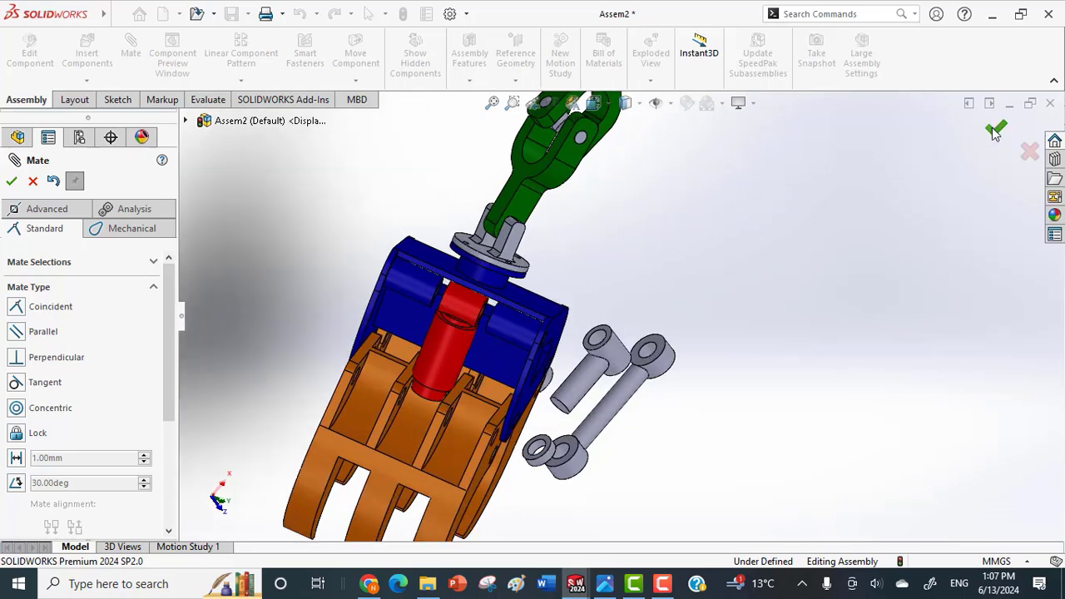
scroll(697, 355, down, 1)
scroll(512, 411, down, 3)
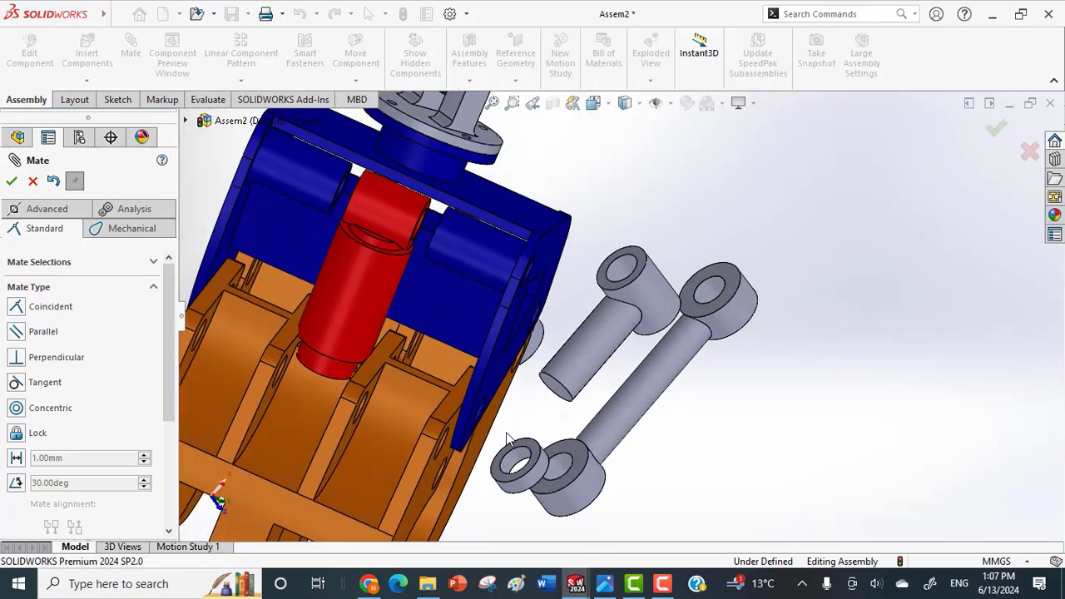
Mate the bore of Part13_ring_gripler_cylinder concentric with the bore of the chassis's upper tubular boss.
scroll(531, 412, up, 4)
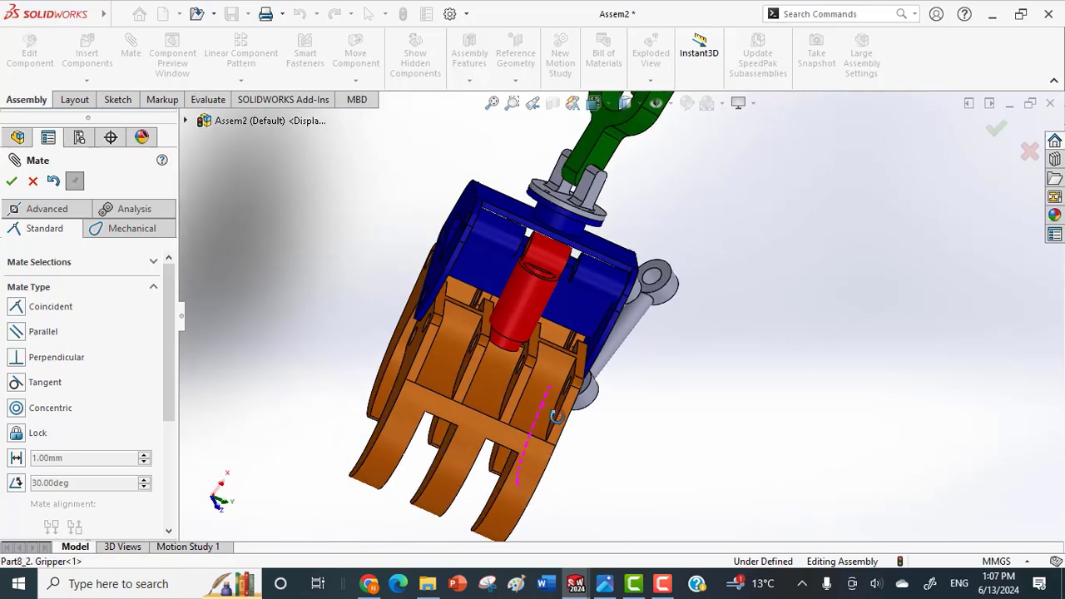
scroll(566, 397, down, 1)
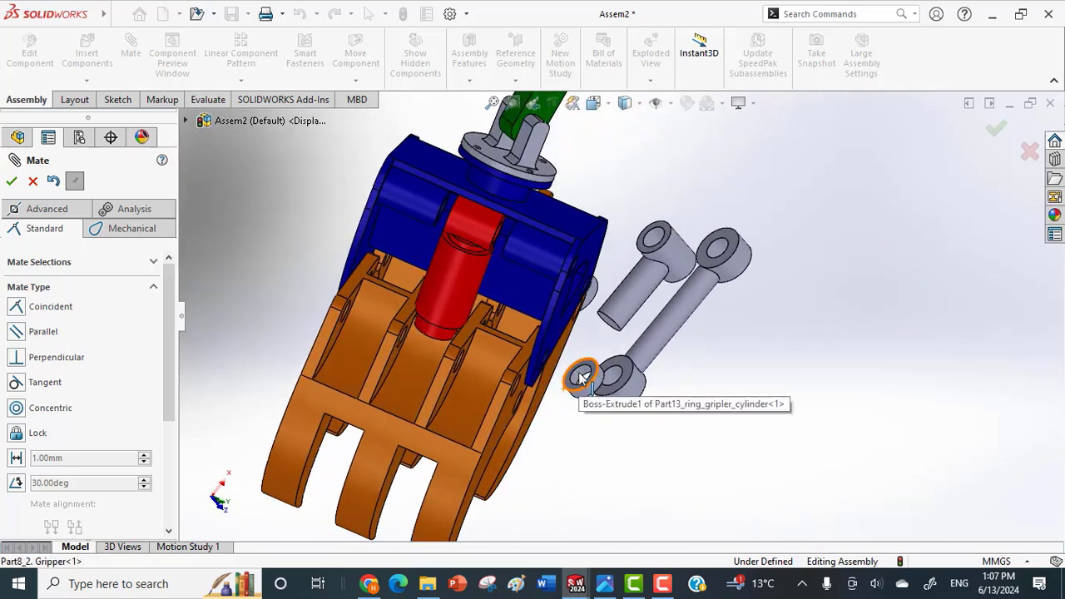
scroll(605, 385, up, 2)
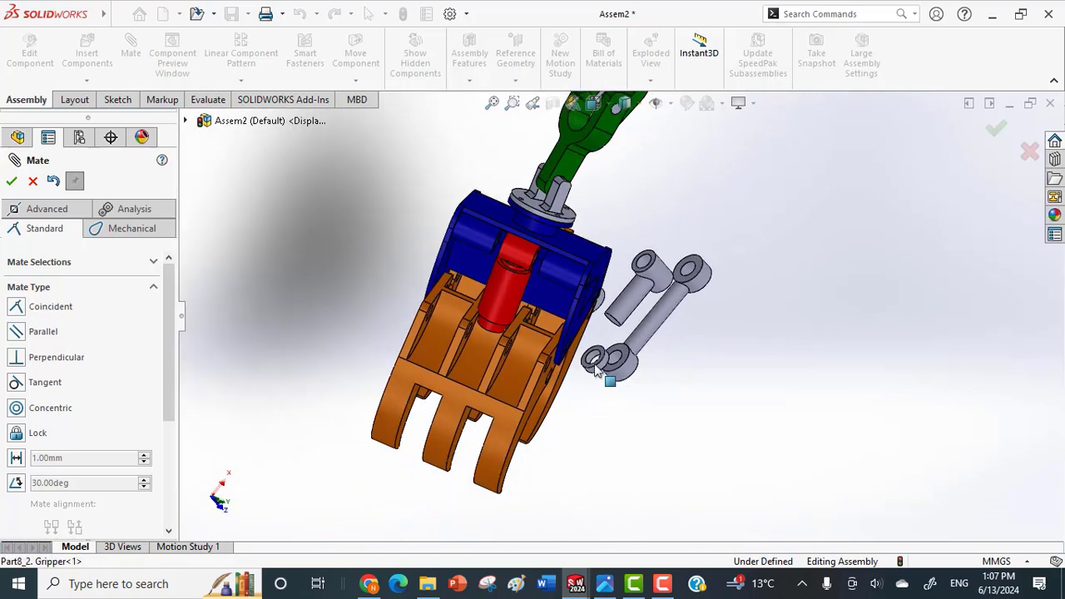
middle_drag(612, 374, 592, 354)
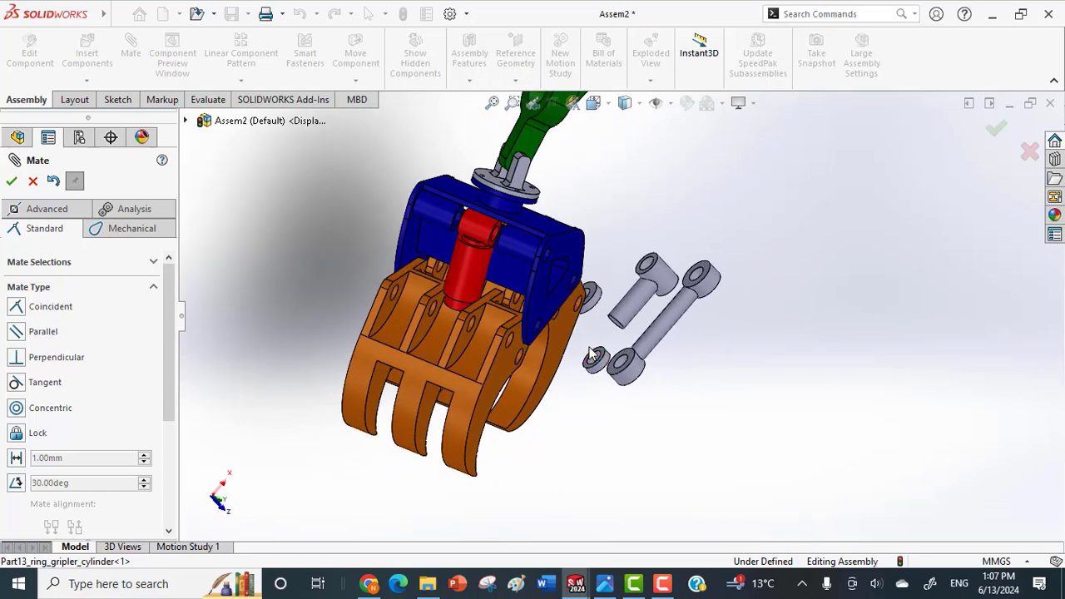
scroll(595, 360, down, 3)
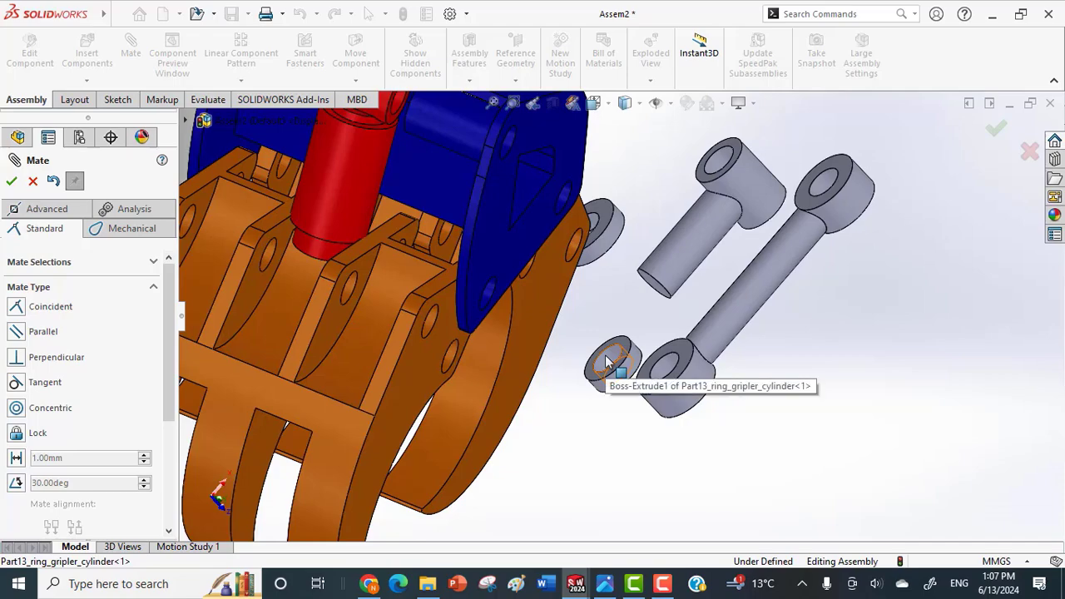
scroll(608, 362, up, 3)
middle_drag(454, 249, 480, 195)
scroll(481, 194, down, 3)
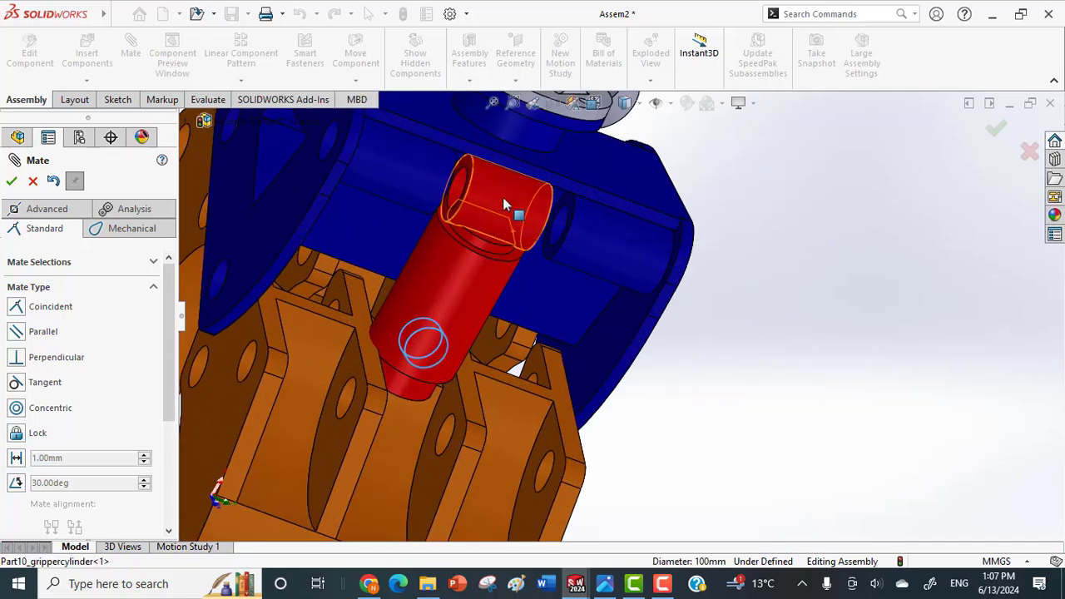
click(559, 225)
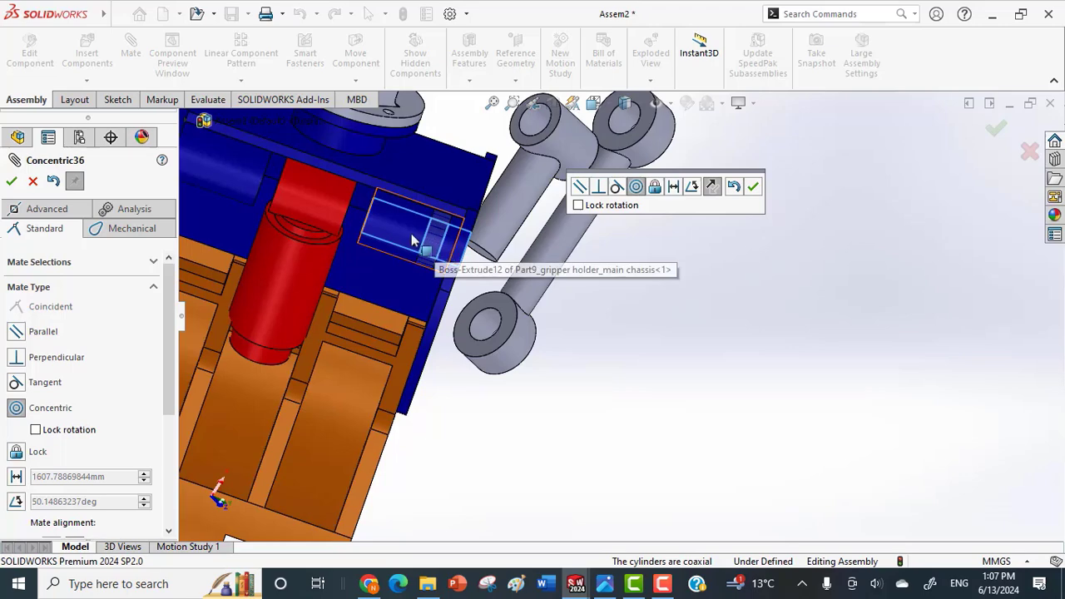
drag(412, 235, 367, 296)
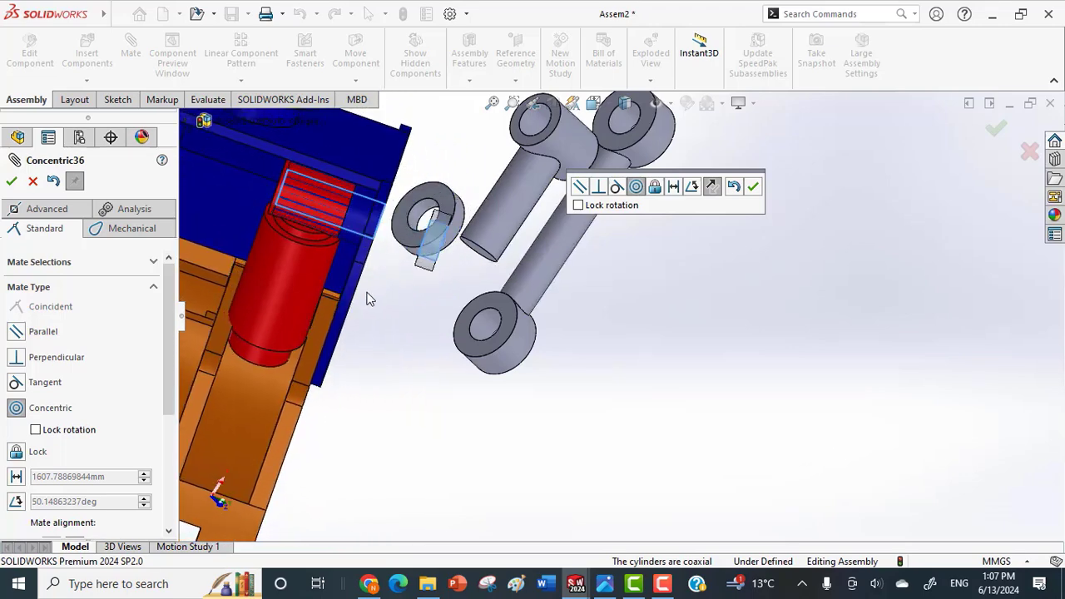
click(12, 184)
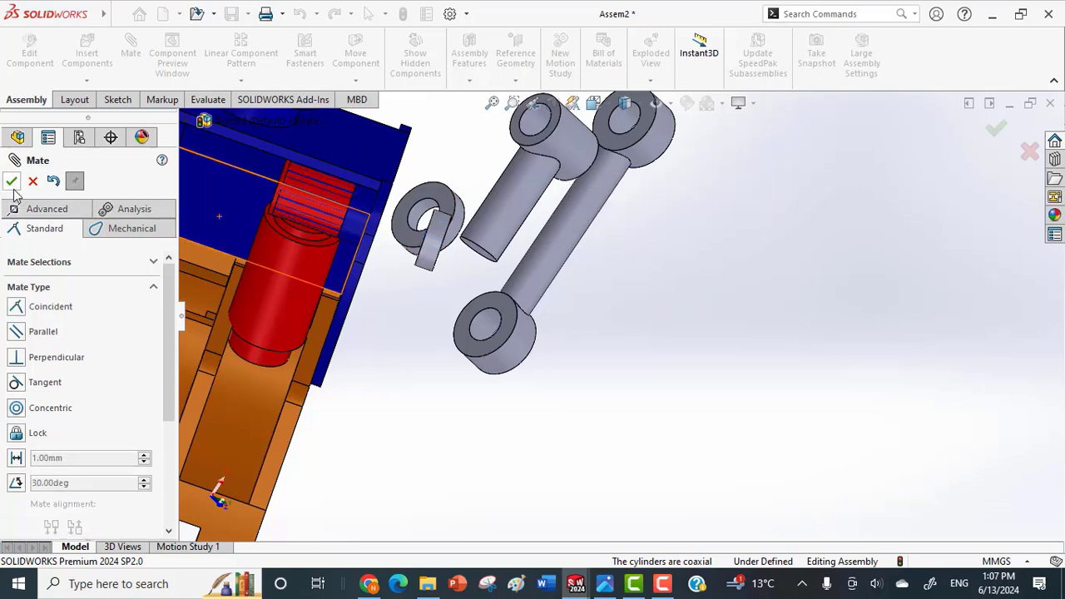
Mate the cylinder ring's flat face coincident with the inner end face of the chassis boss.
middle_drag(362, 260, 398, 248)
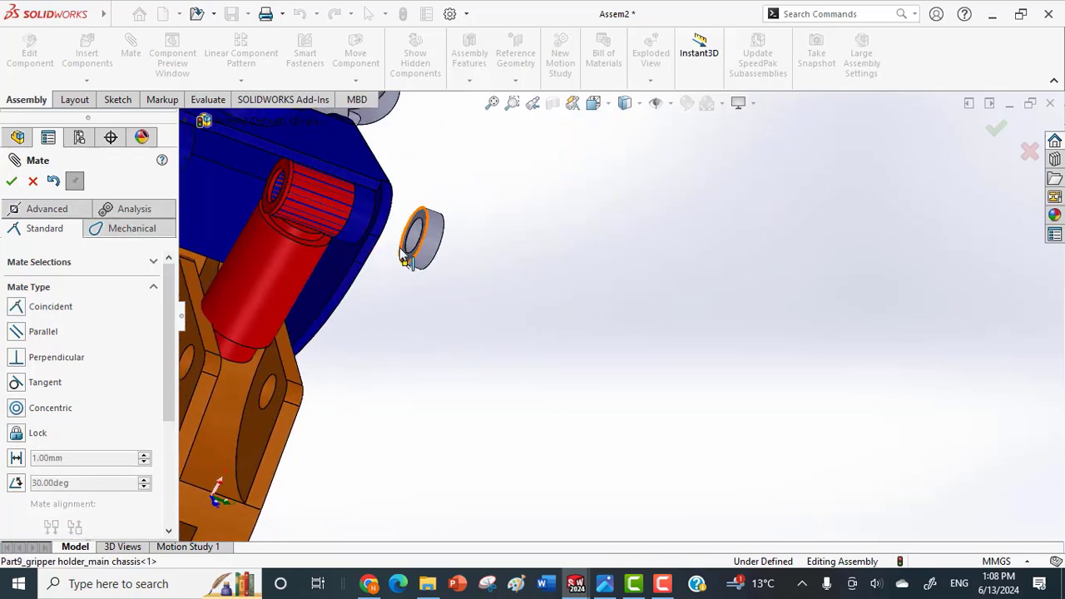
middle_drag(466, 254, 419, 244)
scroll(277, 281, up, 4)
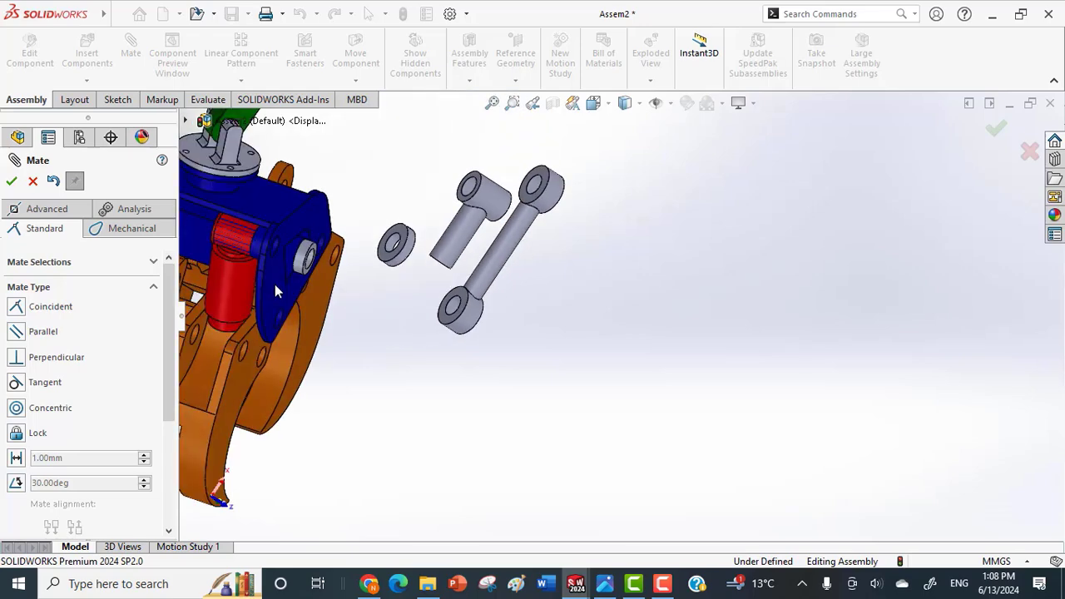
scroll(375, 278, down, 4)
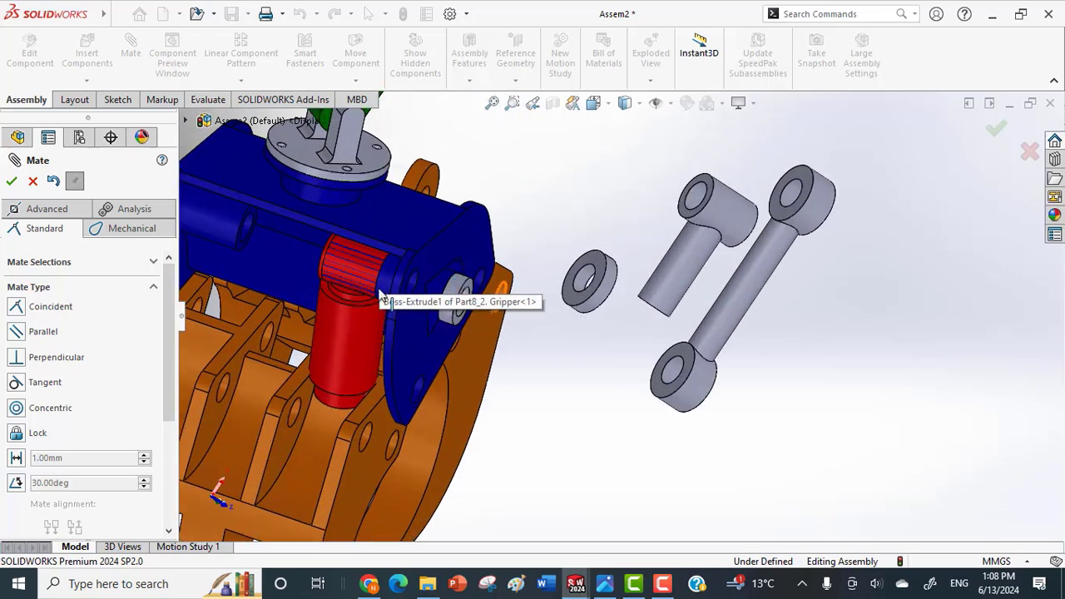
drag(340, 318, 258, 281)
scroll(474, 282, down, 4)
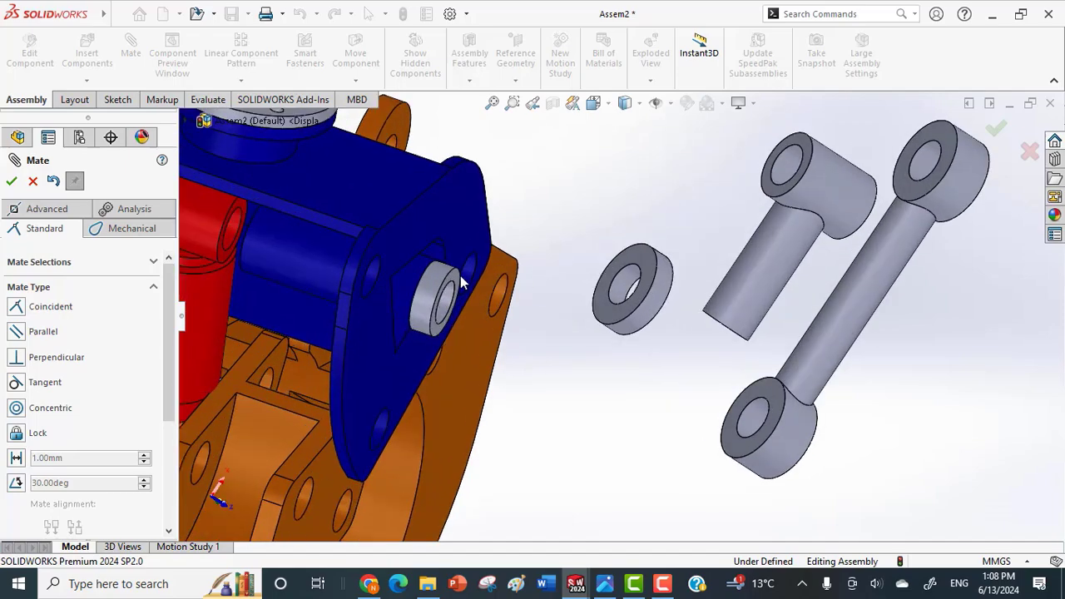
click(457, 279)
middle_drag(456, 283, 558, 305)
click(574, 302)
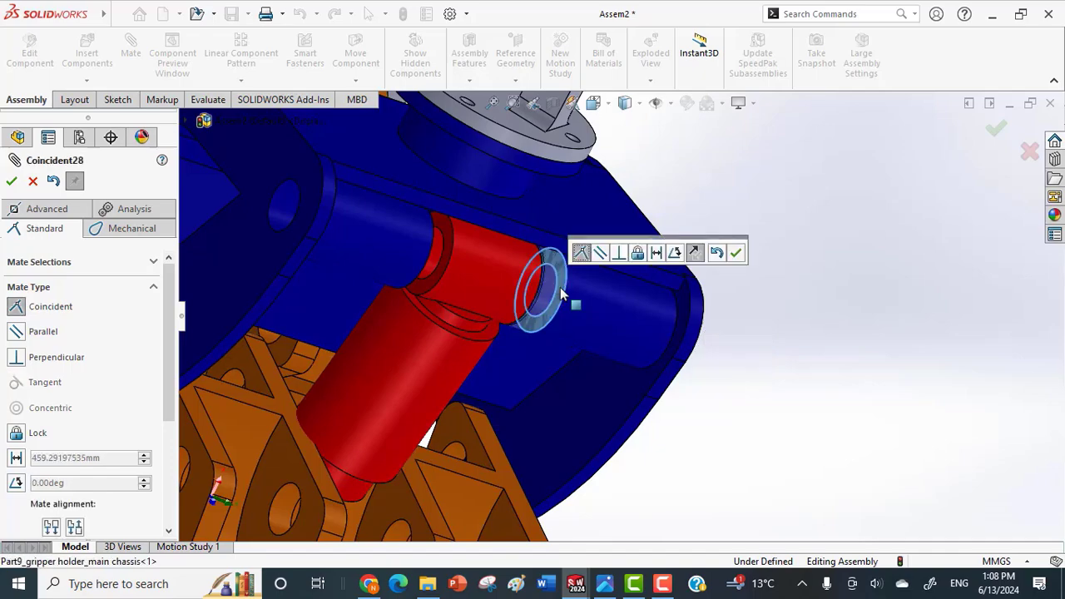
click(736, 253)
Mate the side face of the gripper cylinder's eye coincident with the free face of the mated ring.
middle_drag(727, 274, 652, 248)
drag(427, 364, 380, 348)
middle_drag(494, 359, 460, 380)
click(382, 290)
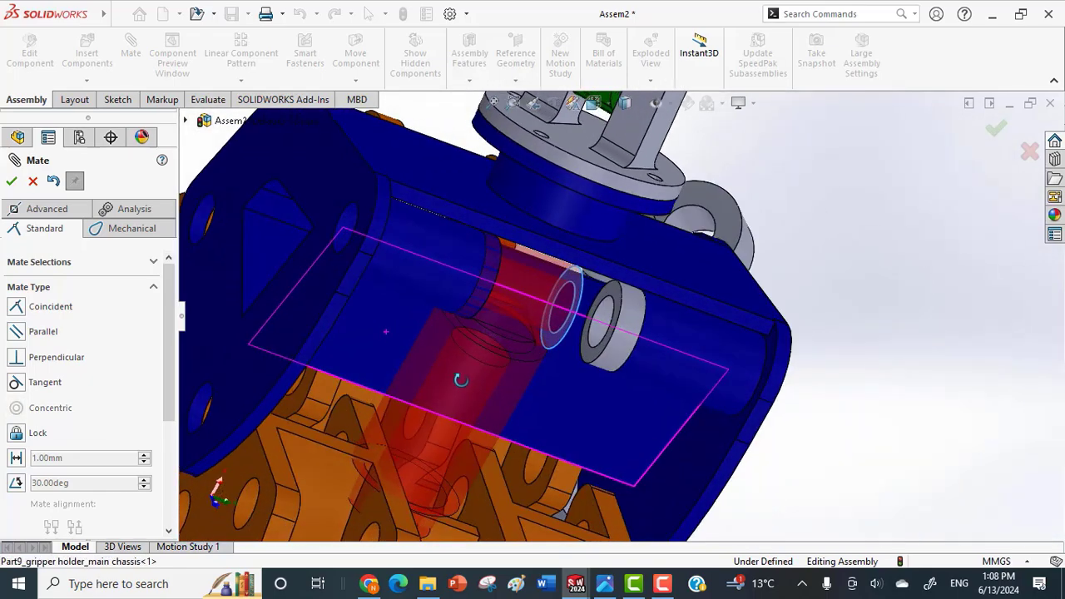
click(572, 347)
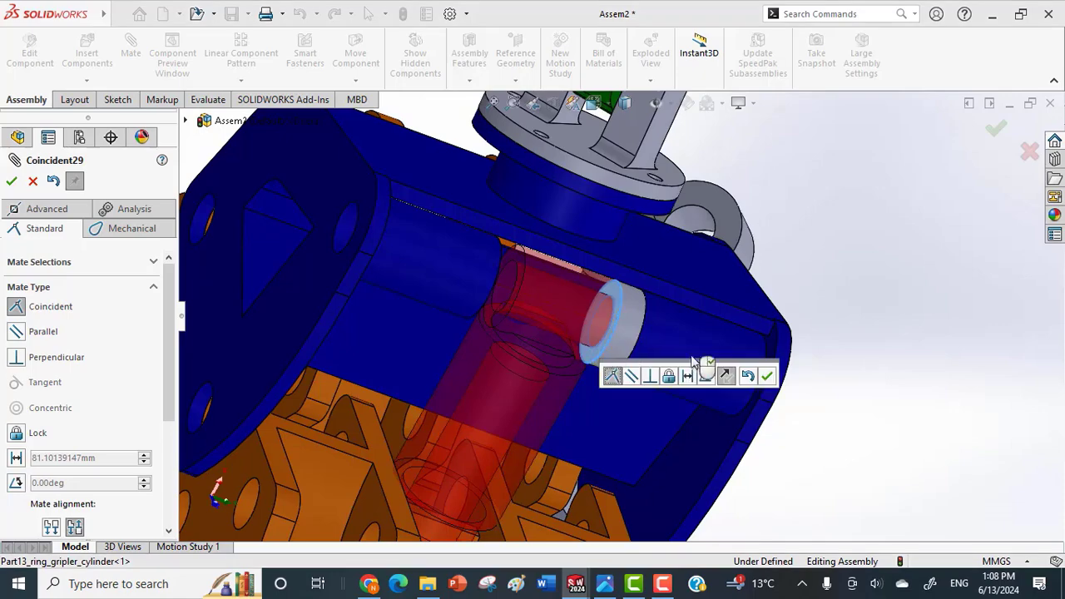
click(767, 377)
Mate the bore of Part17_Gripplers connecting rod_ring concentric with the bore of the opposite chassis boss.
mouse_move(690, 424)
middle_down()
mouse_move(687, 435)
mouse_move(660, 399)
mouse_move(689, 471)
mouse_move(682, 441)
mouse_move(660, 438)
mouse_move(680, 445)
mouse_move(678, 423)
middle_up()
scroll(657, 400, down, 5)
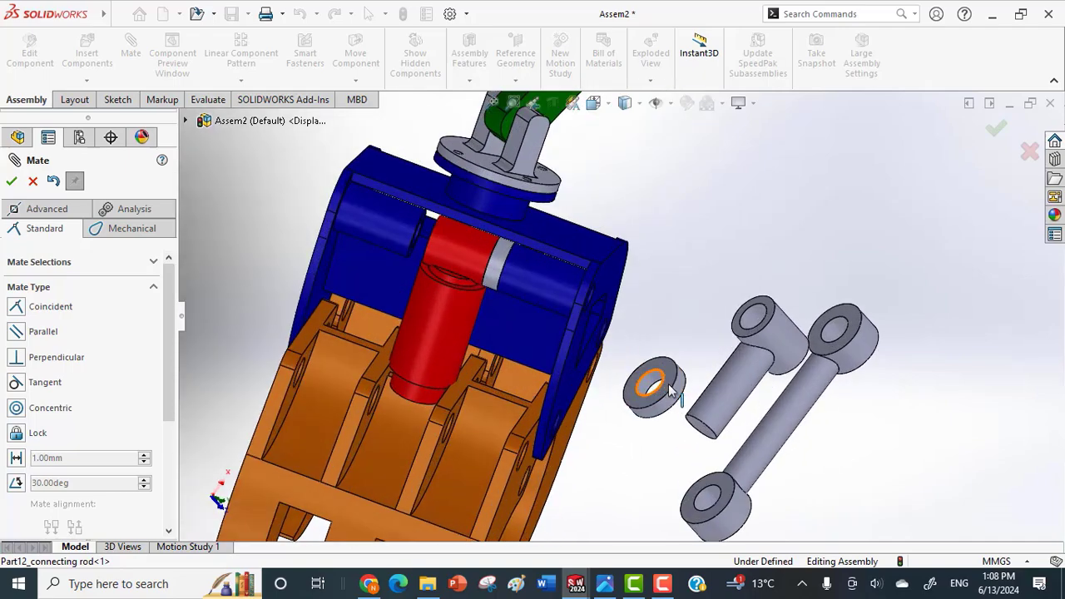
click(634, 381)
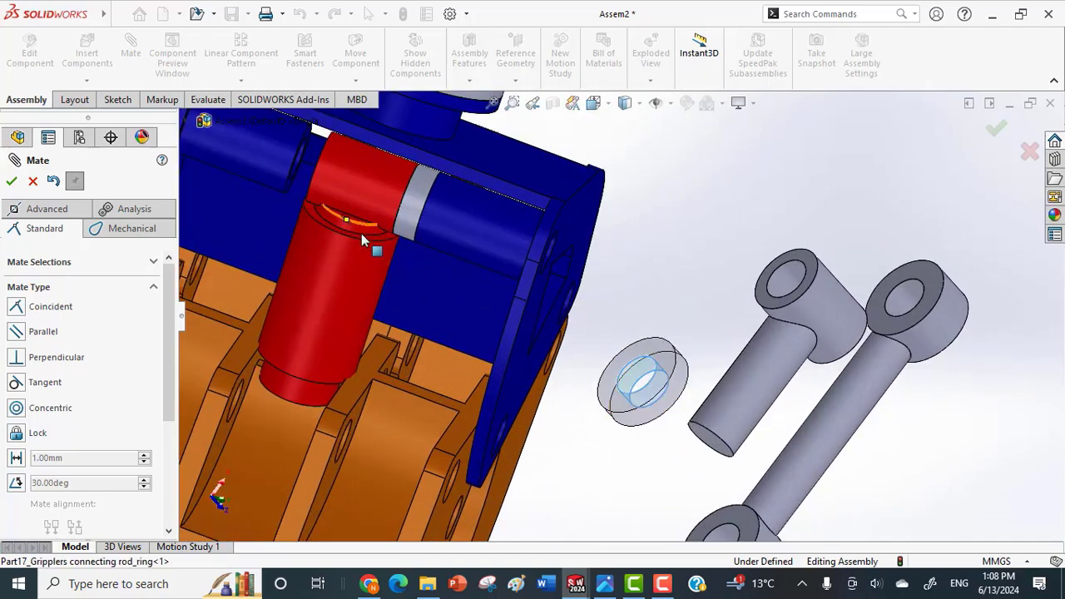
scroll(349, 234, down, 6)
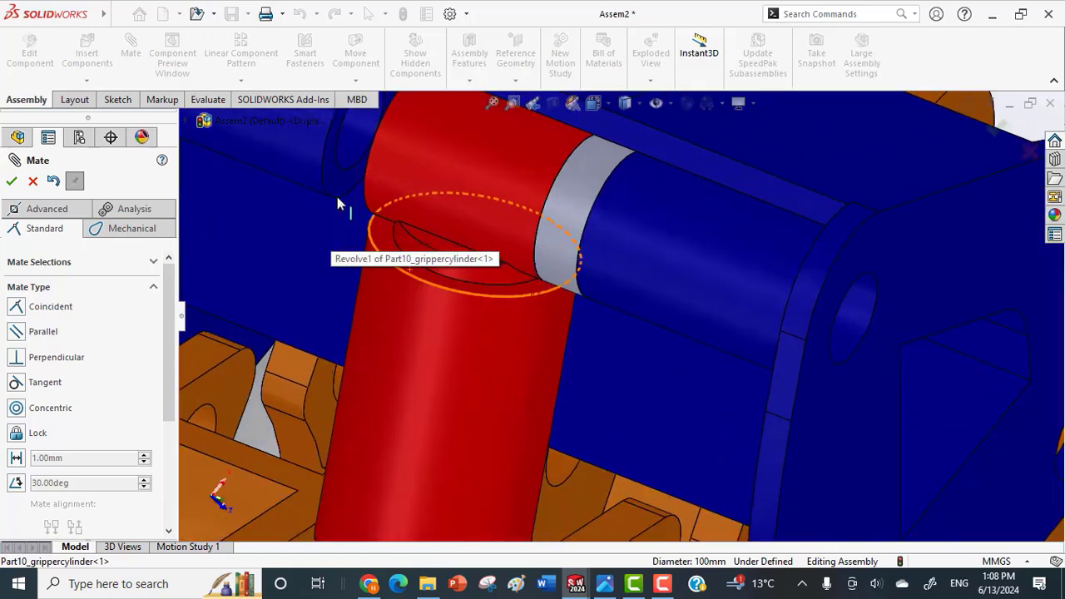
click(355, 144)
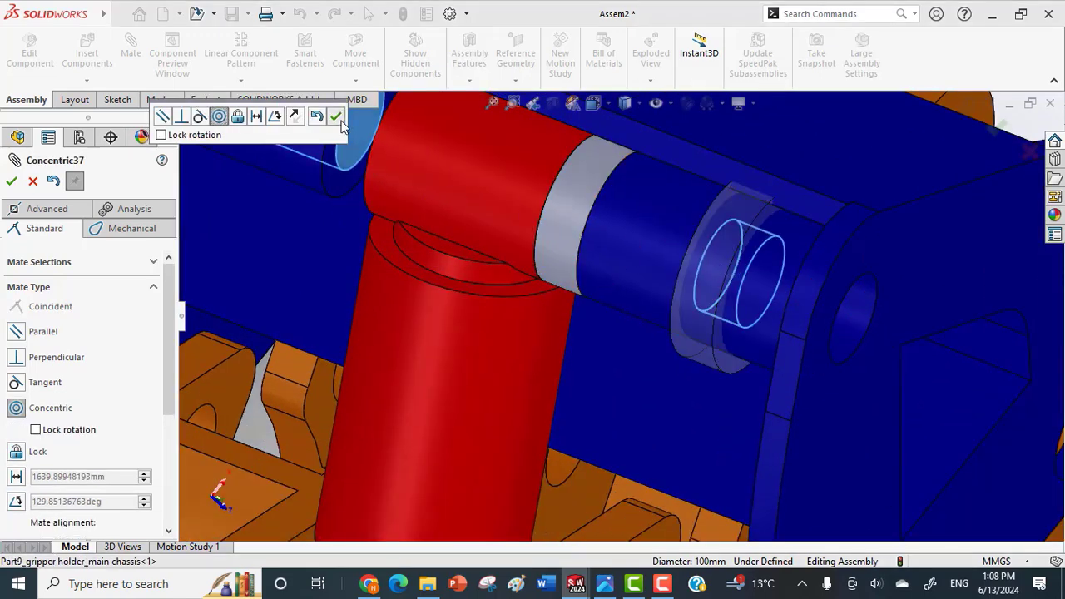
click(336, 118)
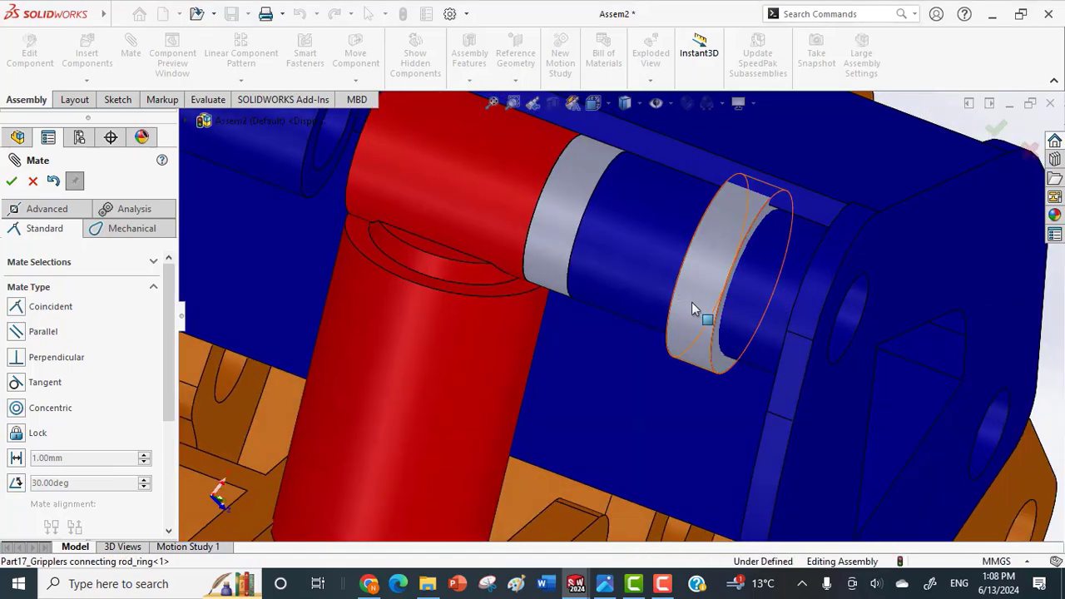
Slide the connecting rod ring along the boss axis to the open side of the cylinder eye, and end mating.
drag(692, 302, 397, 226)
middle_drag(417, 229, 442, 226)
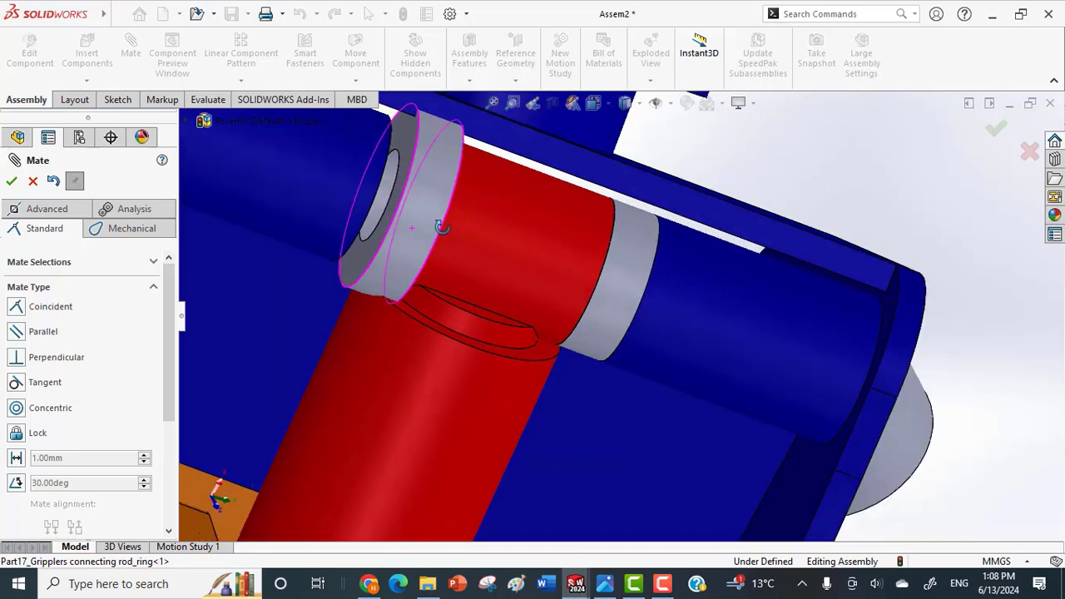
scroll(433, 216, up, 5)
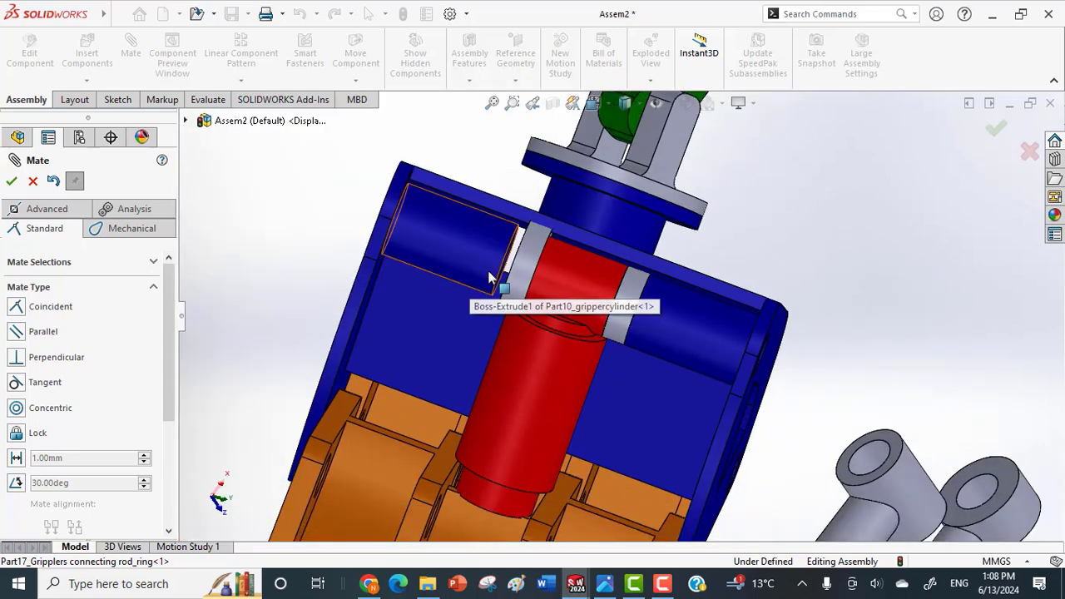
scroll(171, 294, down, 3)
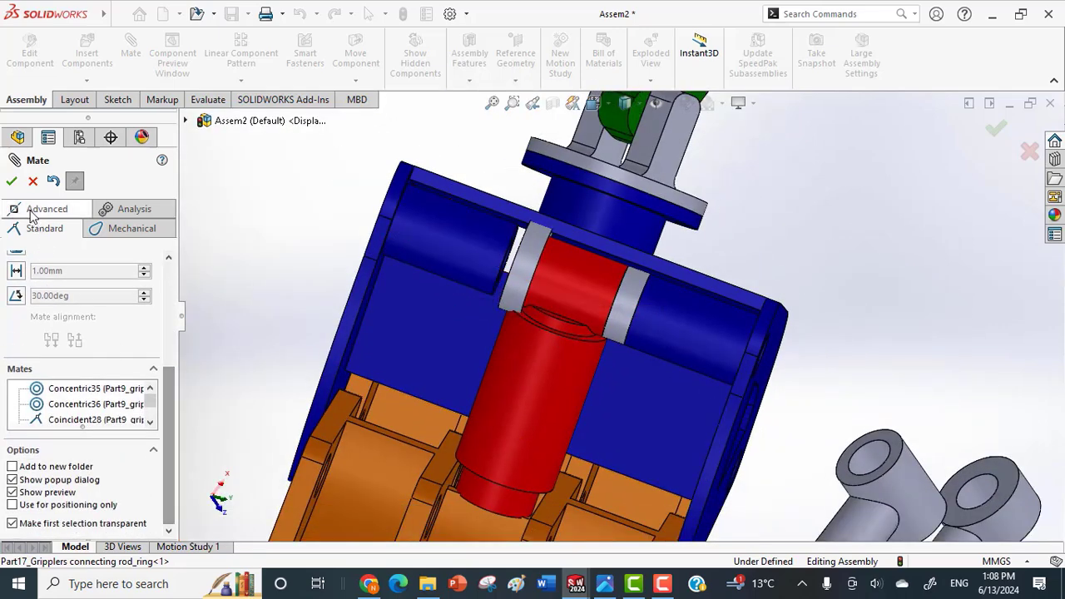
key(Escape)
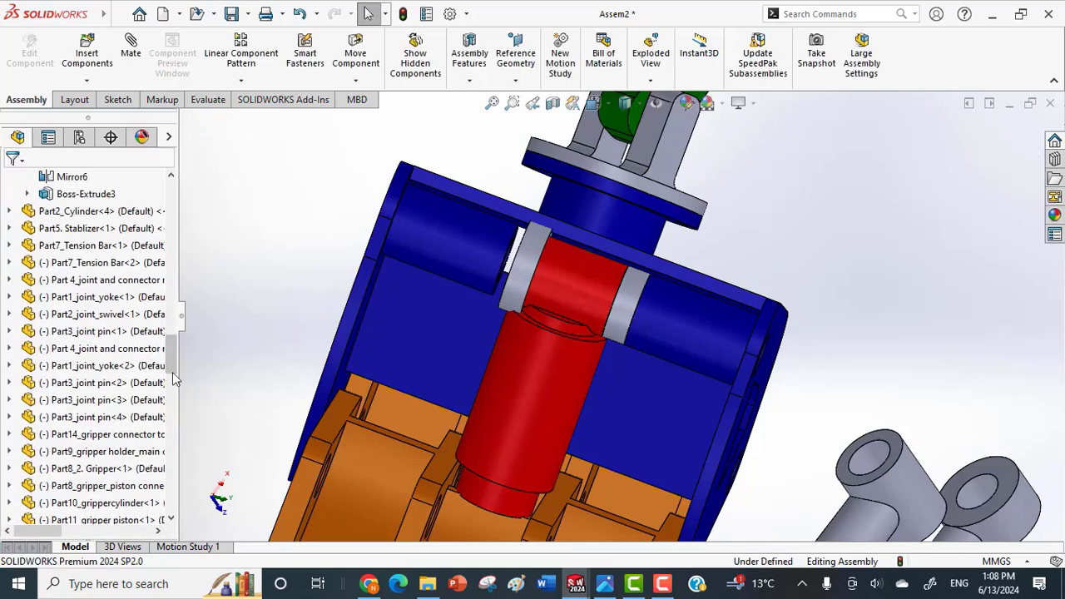
Delete the connecting rod ring's concentric mate and move that ring out beside the chassis.
drag(175, 358, 172, 499)
click(114, 502)
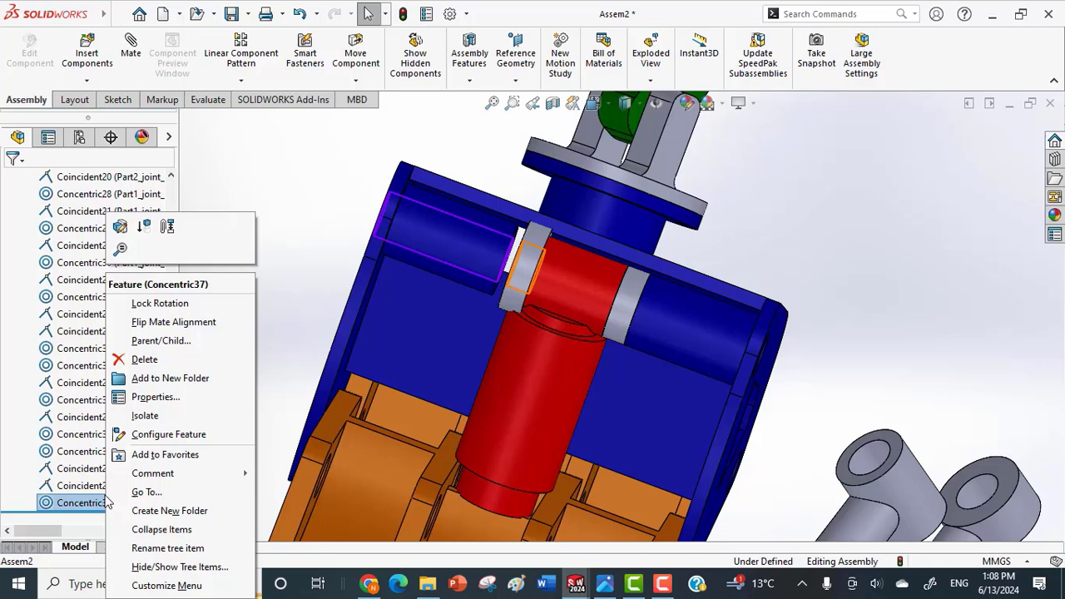
click(144, 359)
click(630, 214)
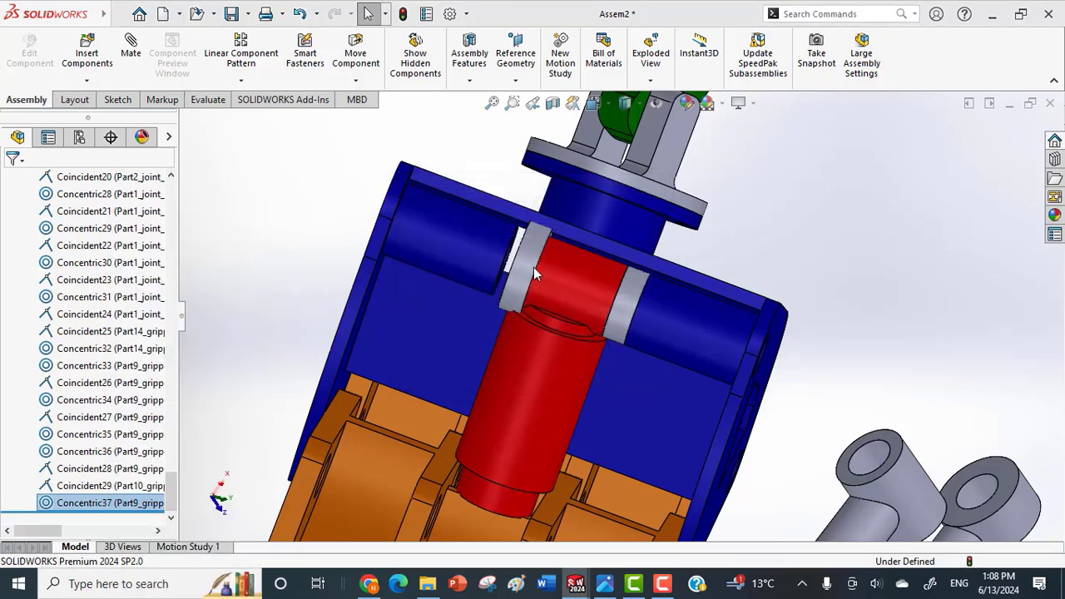
click(302, 266)
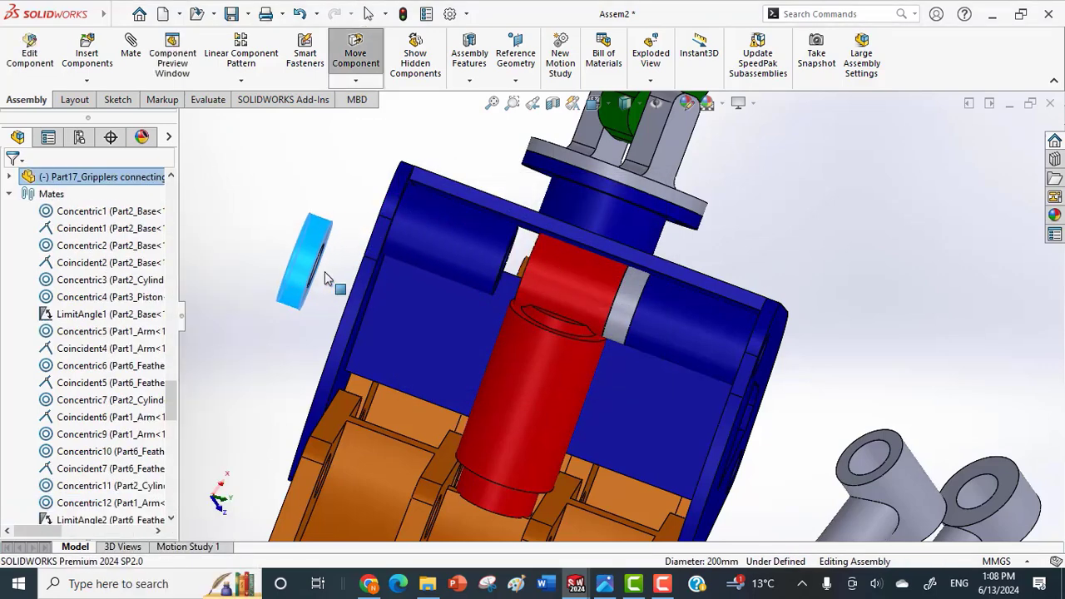
Insert Part13_ring_gripler_cylinder and Part17_Gripplers connecting rod_ring from the Gripper folder and place both rings beside the gripper chassis.
middle_drag(738, 373, 757, 430)
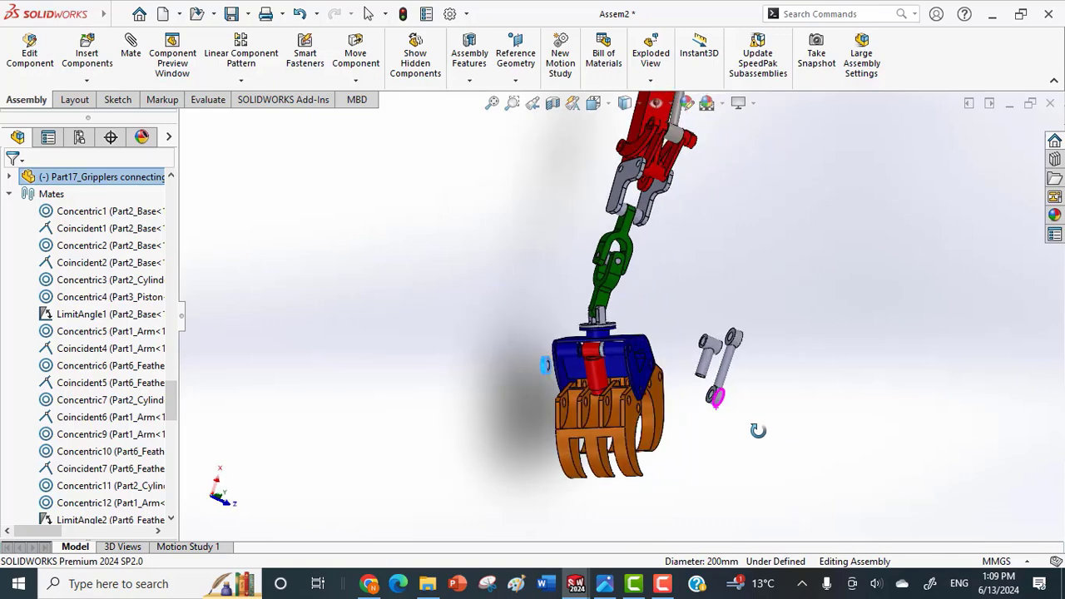
click(87, 80)
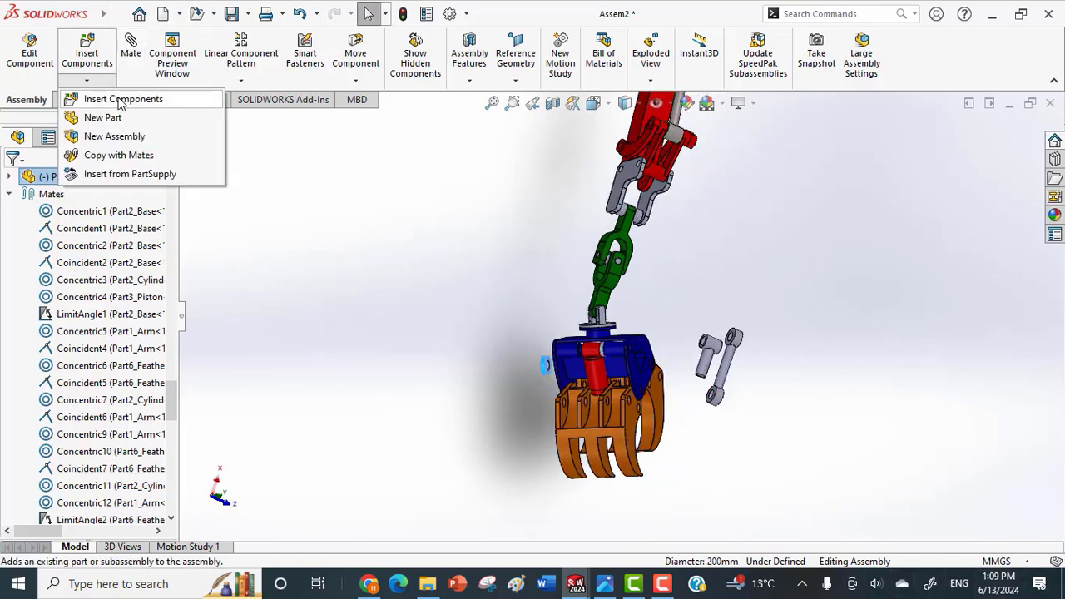
click(117, 97)
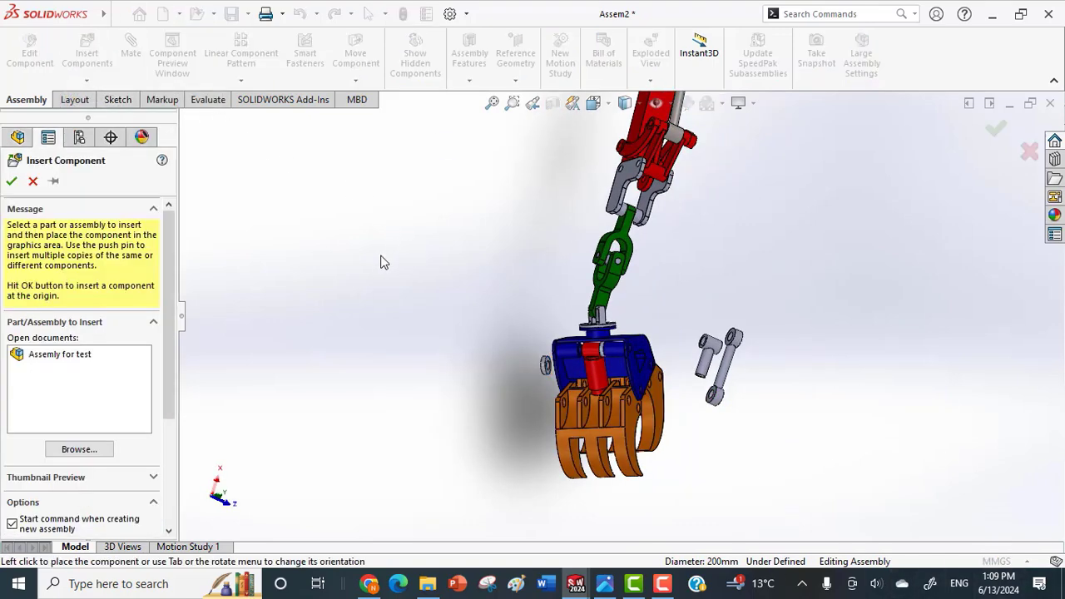
scroll(380, 262, down, 3)
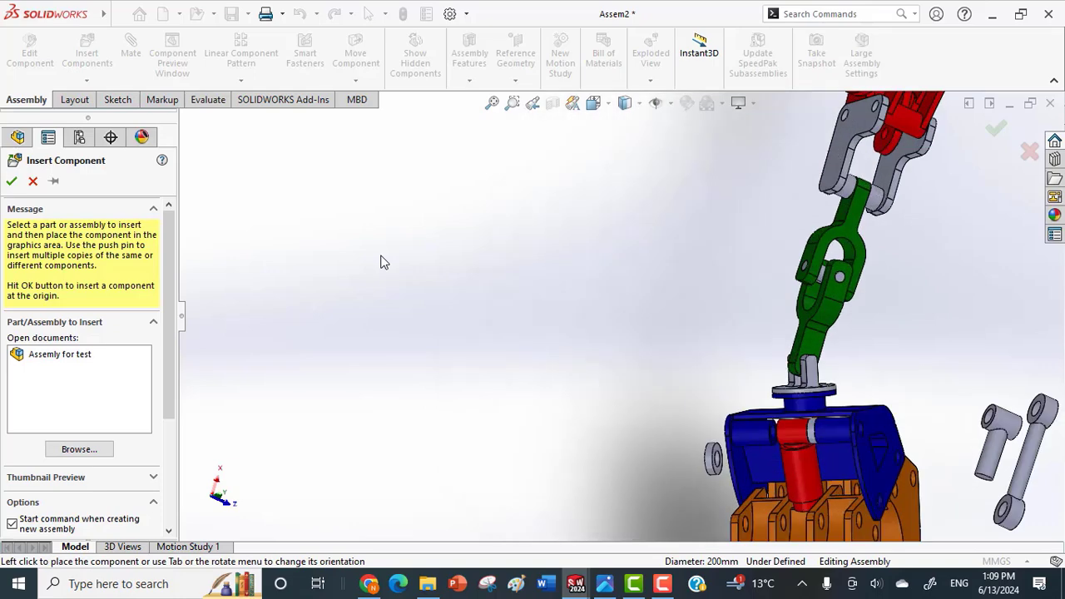
click(94, 449)
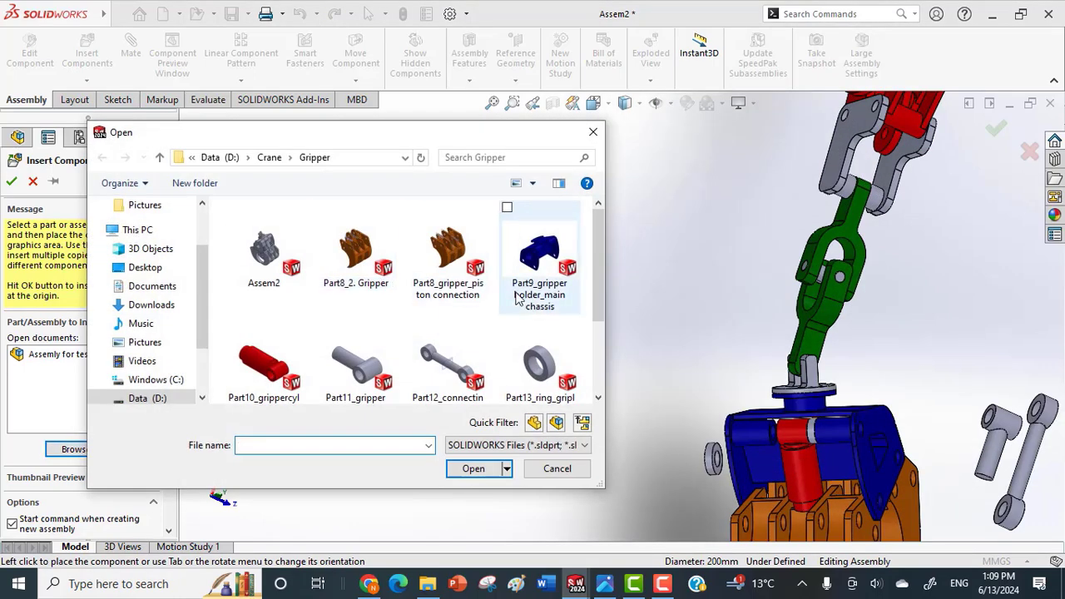
drag(595, 272, 599, 289)
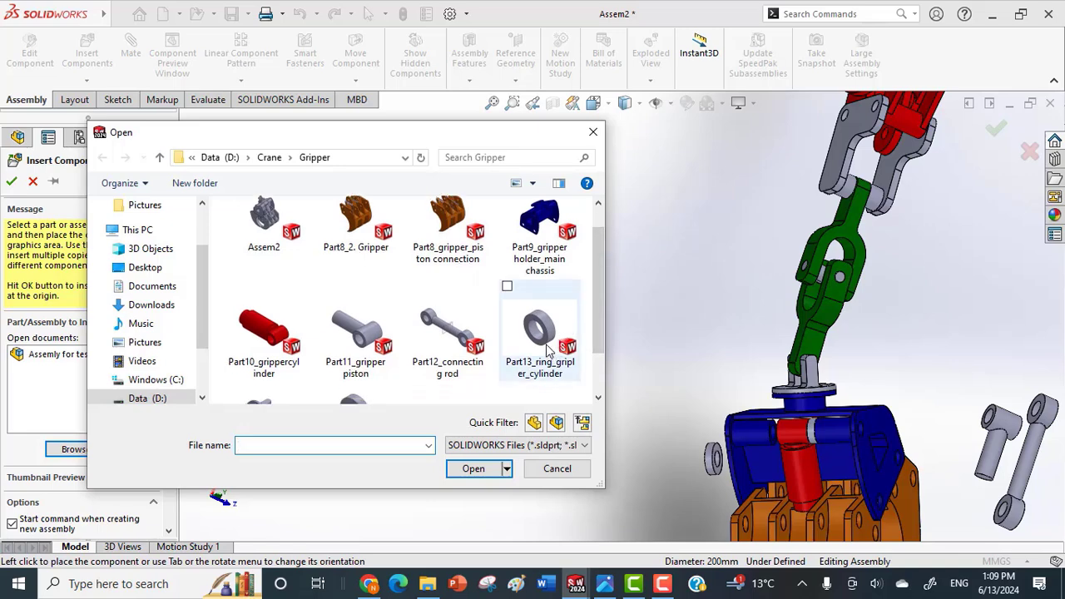
drag(596, 320, 596, 355)
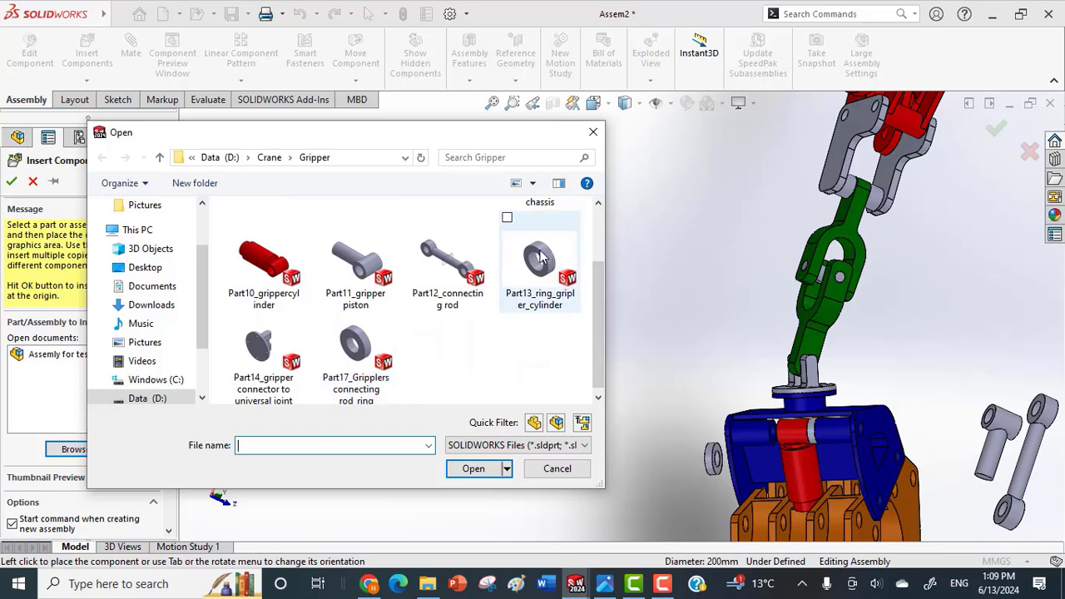
click(508, 218)
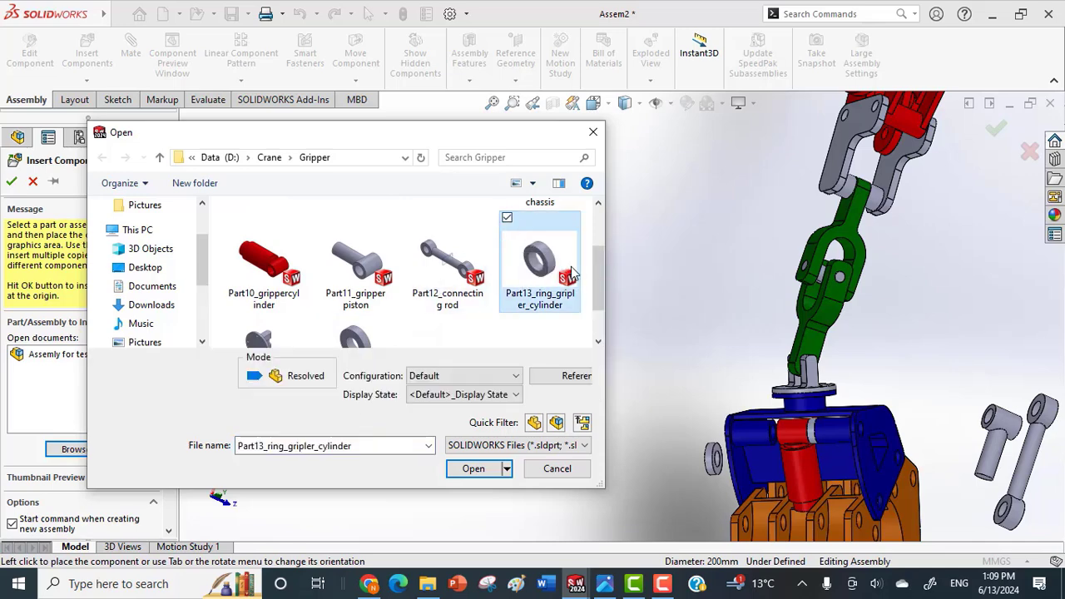
drag(597, 270, 595, 297)
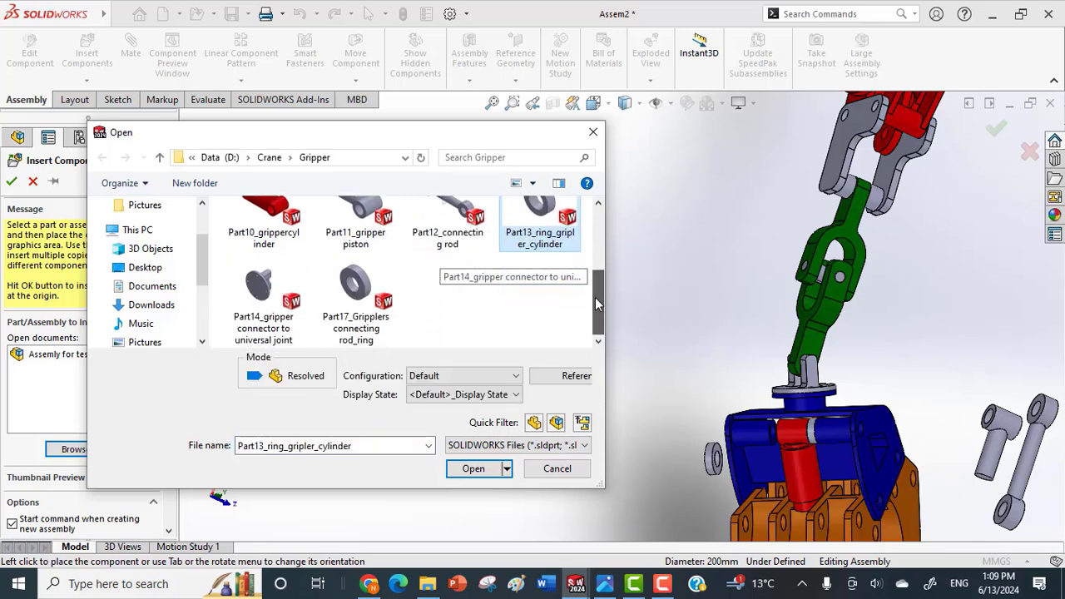
ctrl+click(348, 279)
click(474, 470)
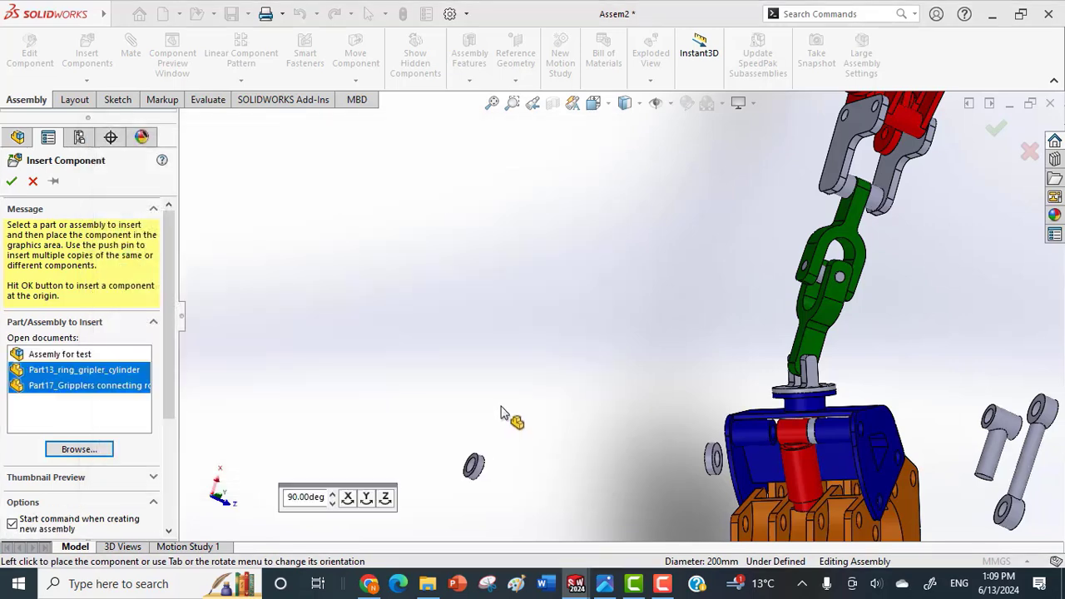
click(561, 438)
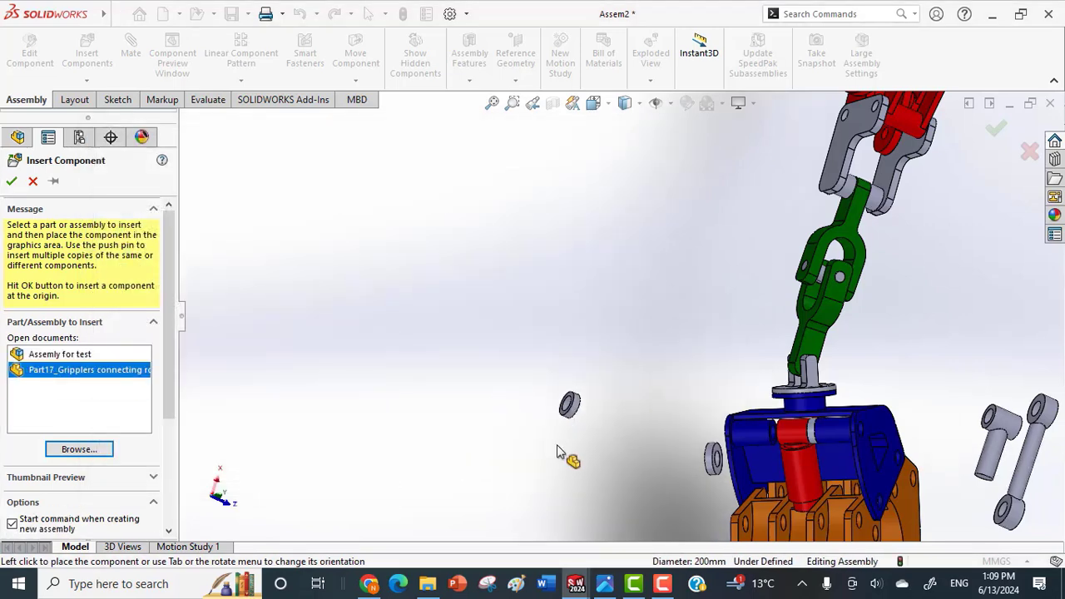
click(566, 403)
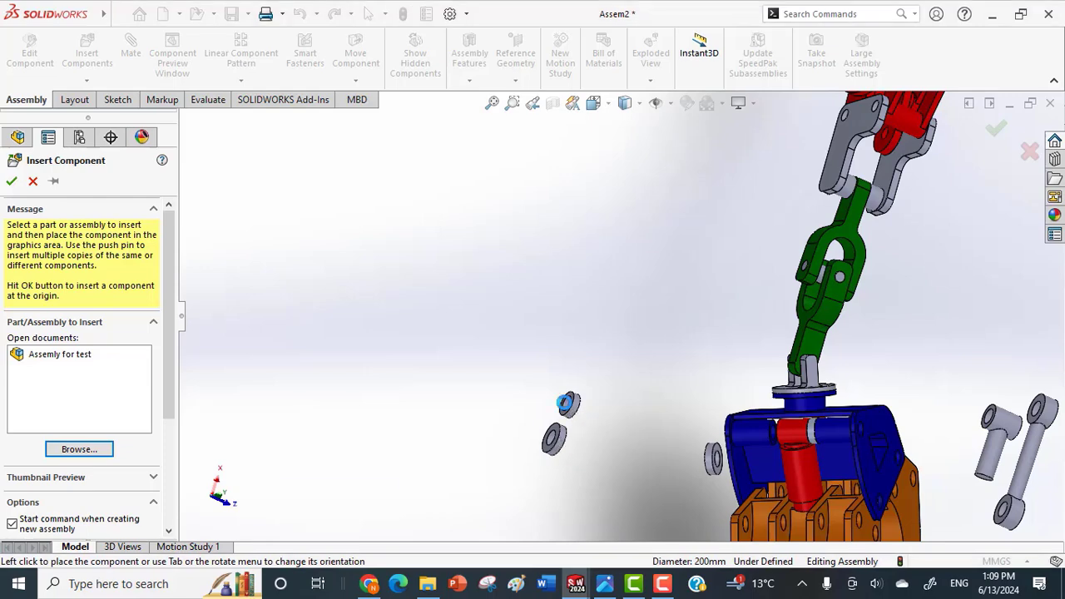
Mate the bore of the new gripper cylinder ring concentric with the bore of the chassis boss on the open side.
scroll(568, 403, down, 3)
click(577, 408)
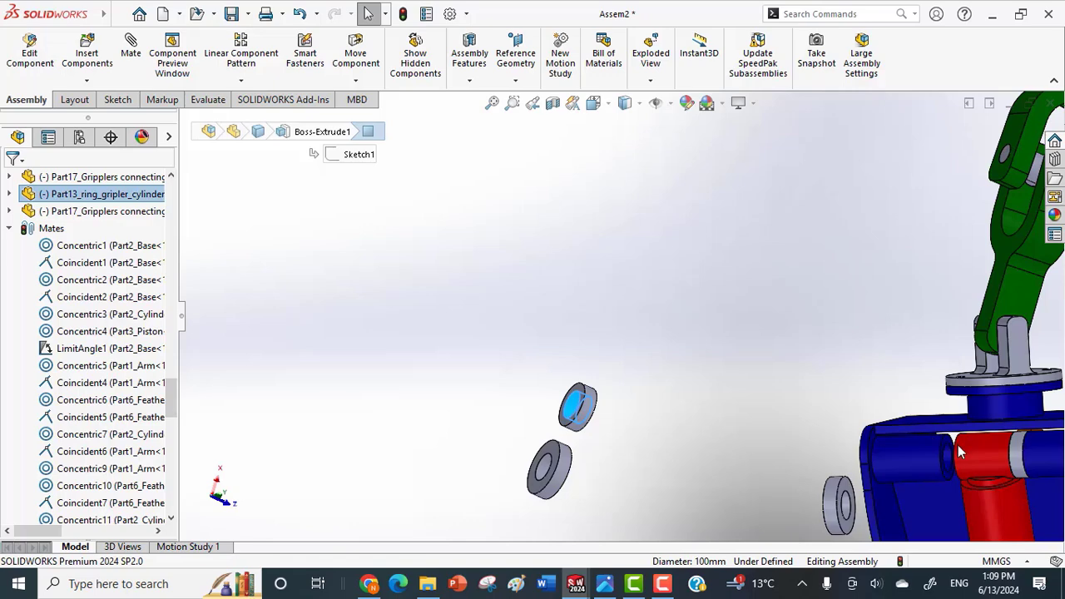
scroll(952, 446, down, 3)
click(947, 463)
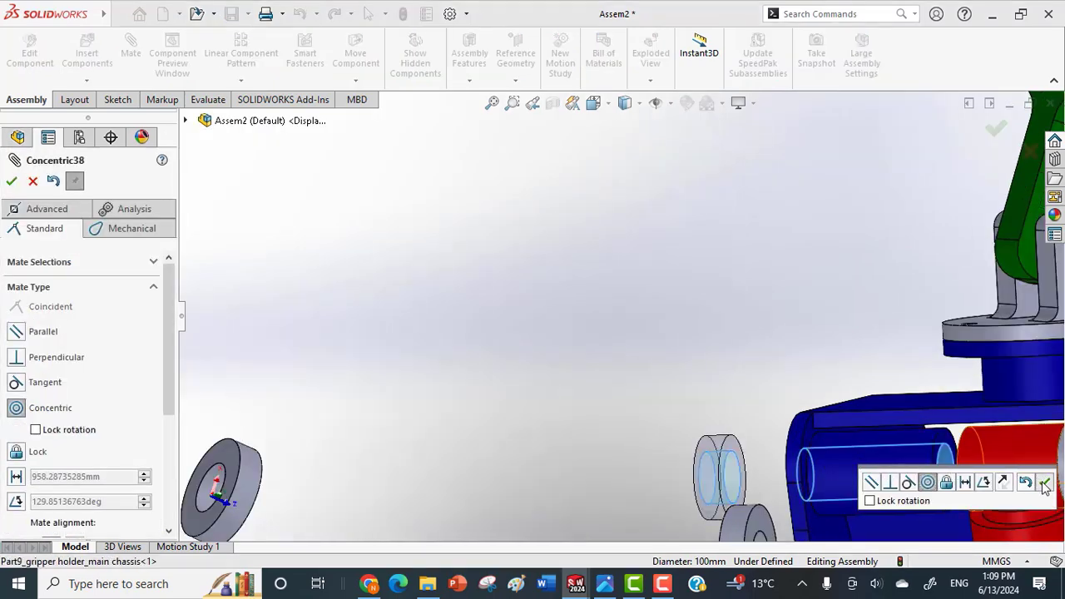
click(1045, 484)
Mate the flat face of the gripper cylinder ring coincident with the inner end face of that chassis boss.
scroll(726, 474, down, 2)
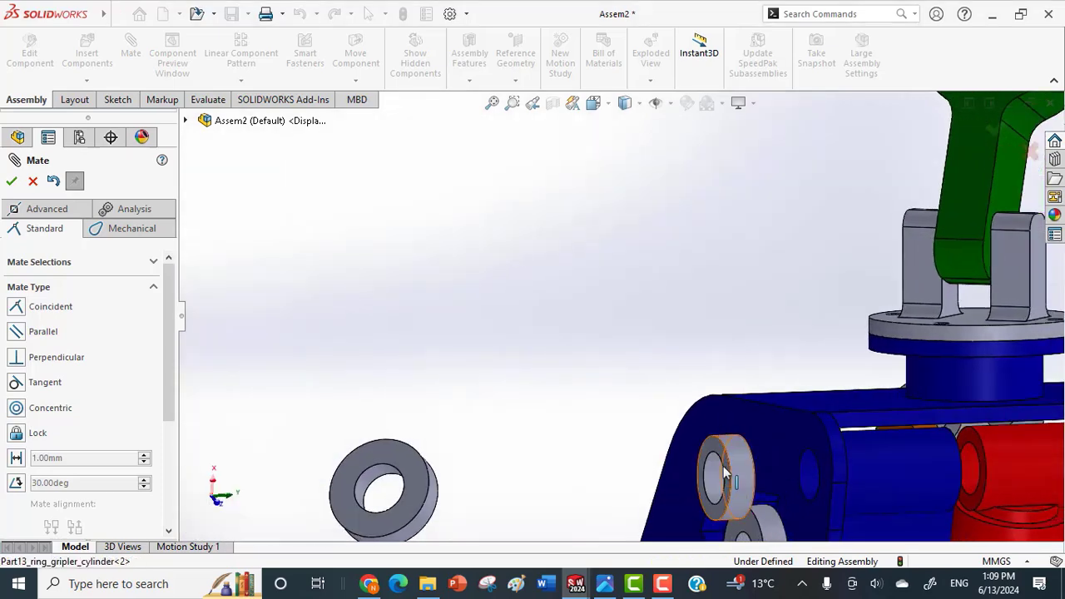
click(712, 450)
middle_drag(889, 443, 824, 435)
scroll(903, 446, up, 1)
scroll(904, 449, down, 1)
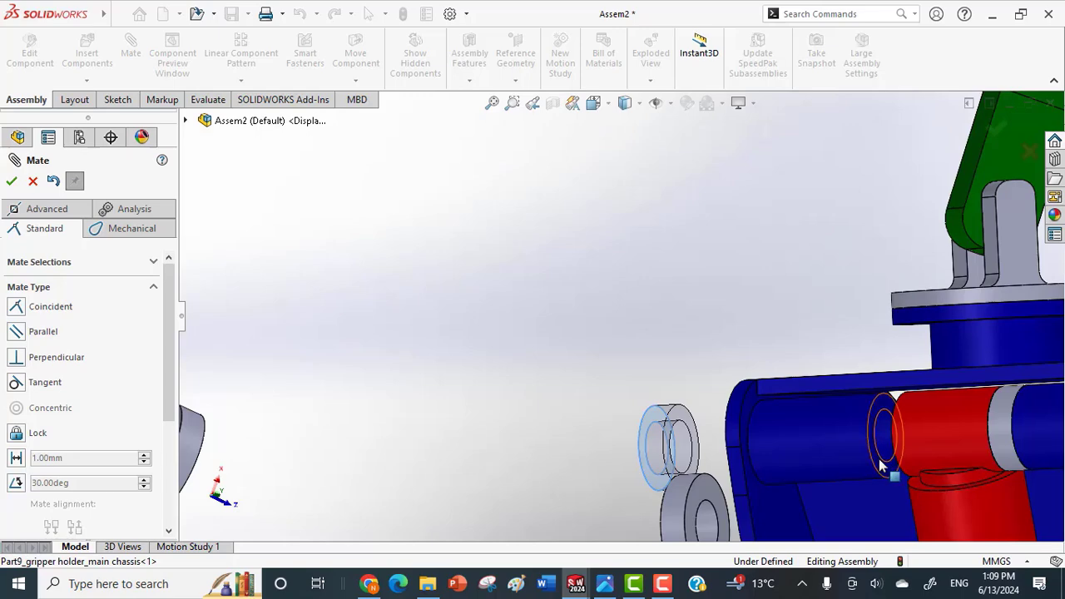
click(880, 466)
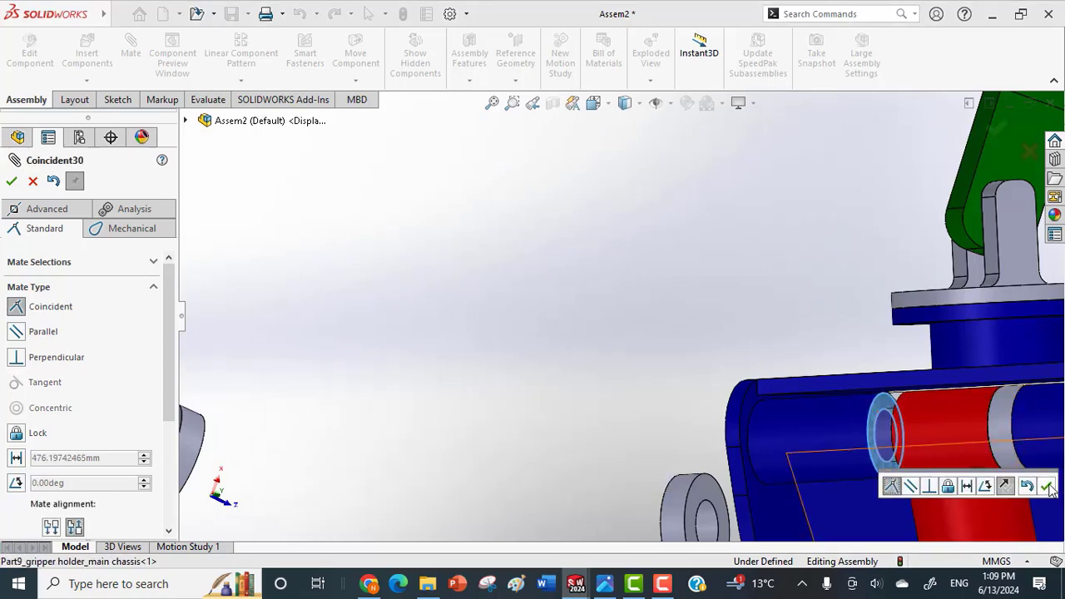
click(1049, 488)
Examine the gripper cylinder seated between its two spacer rings from several angles, and end mating.
middle_drag(952, 448, 963, 440)
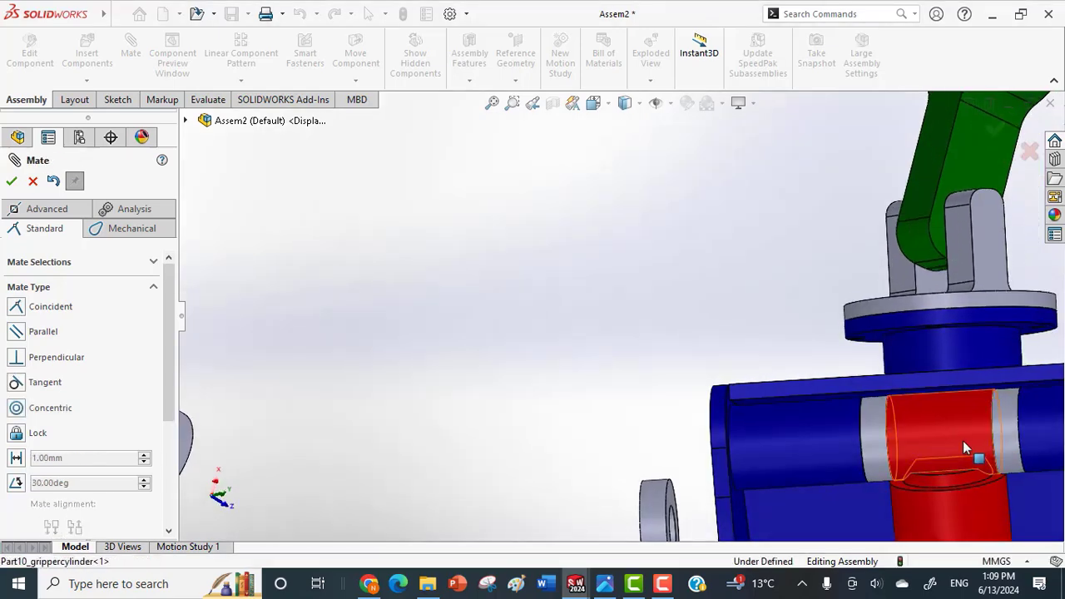
scroll(840, 452, up, 2)
click(824, 452)
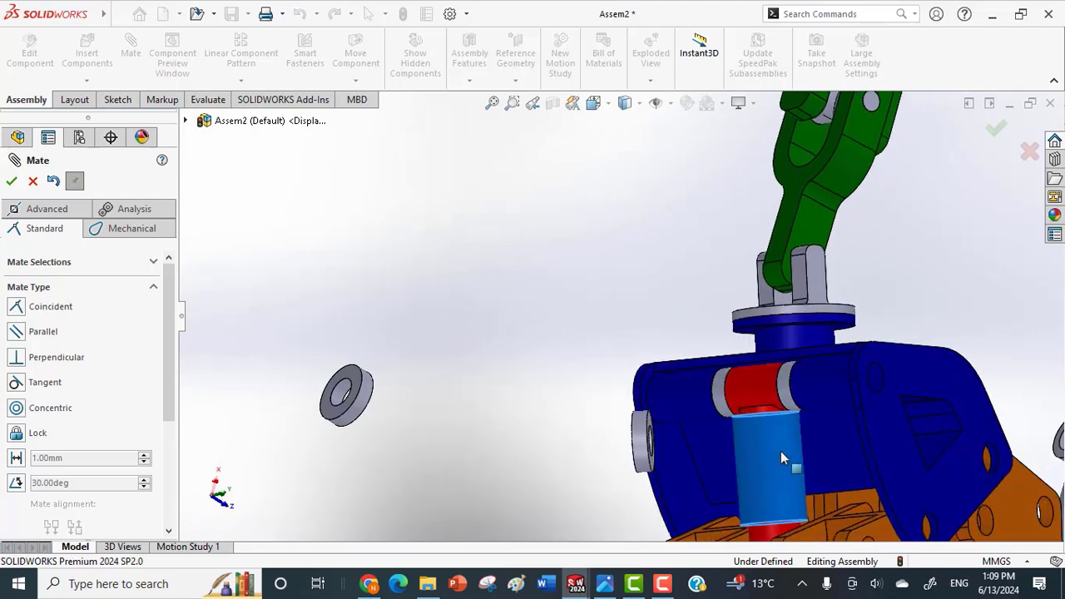
drag(780, 451, 827, 442)
scroll(832, 440, up, 3)
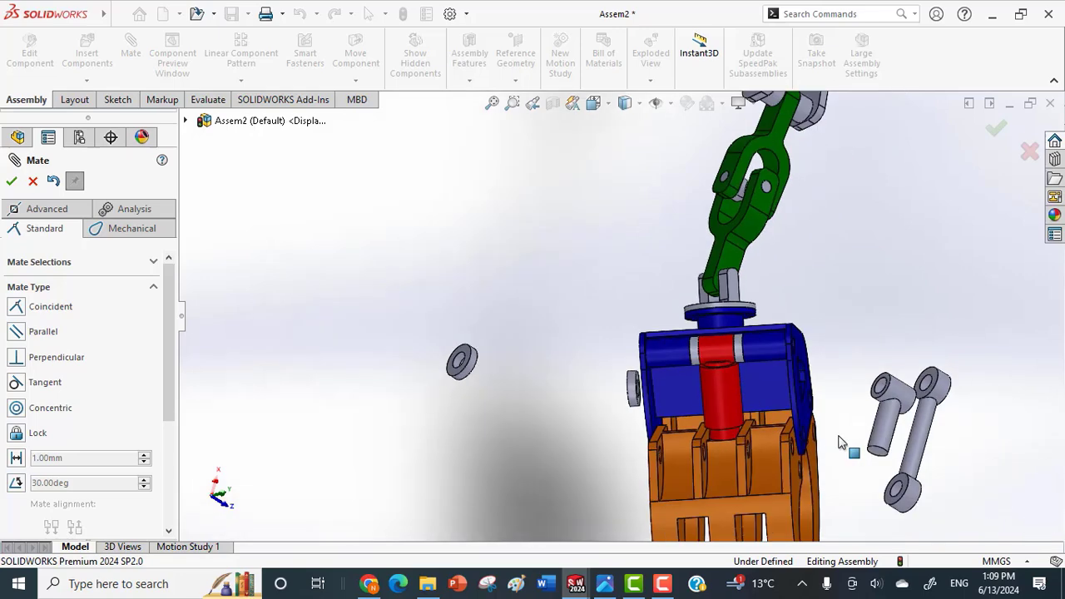
middle_drag(839, 441, 801, 445)
scroll(626, 416, down, 3)
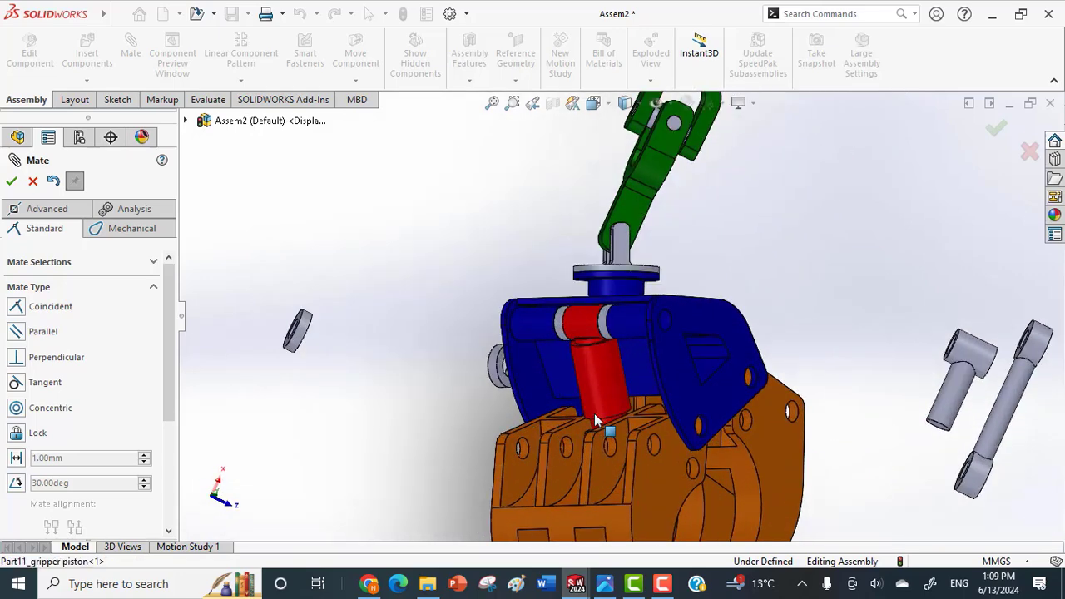
drag(606, 386, 547, 409)
scroll(636, 384, up, 1)
scroll(545, 383, down, 1)
middle_drag(546, 370, 660, 388)
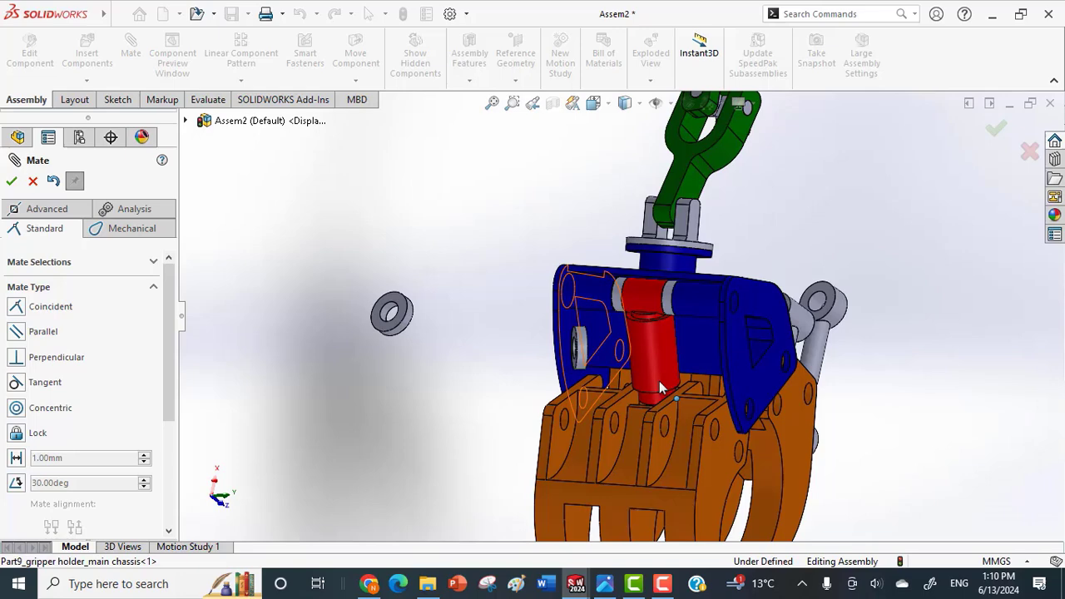
right_click(753, 374)
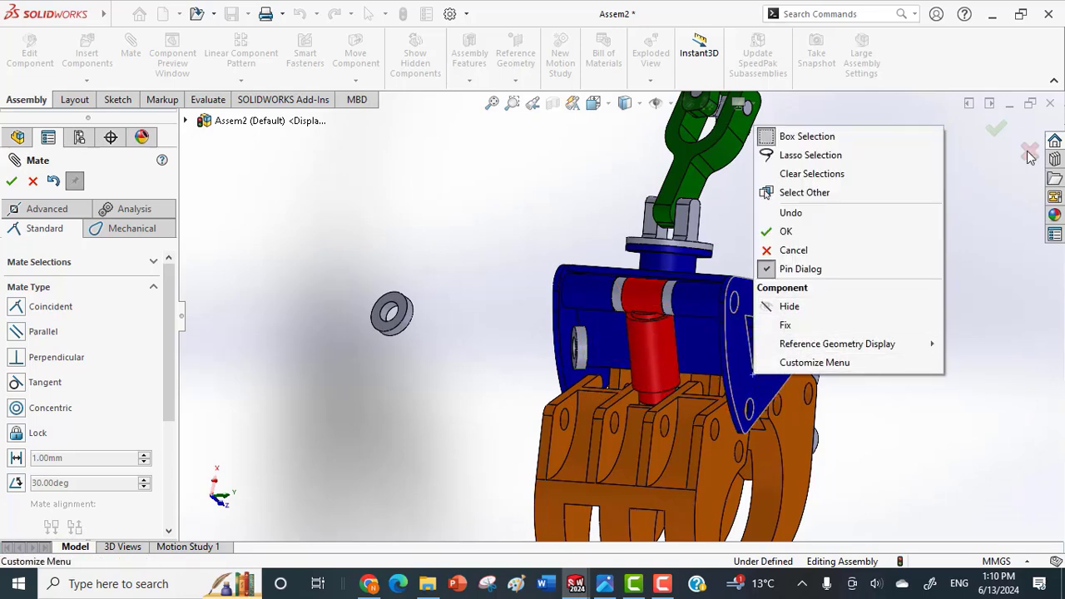
click(998, 135)
click(997, 134)
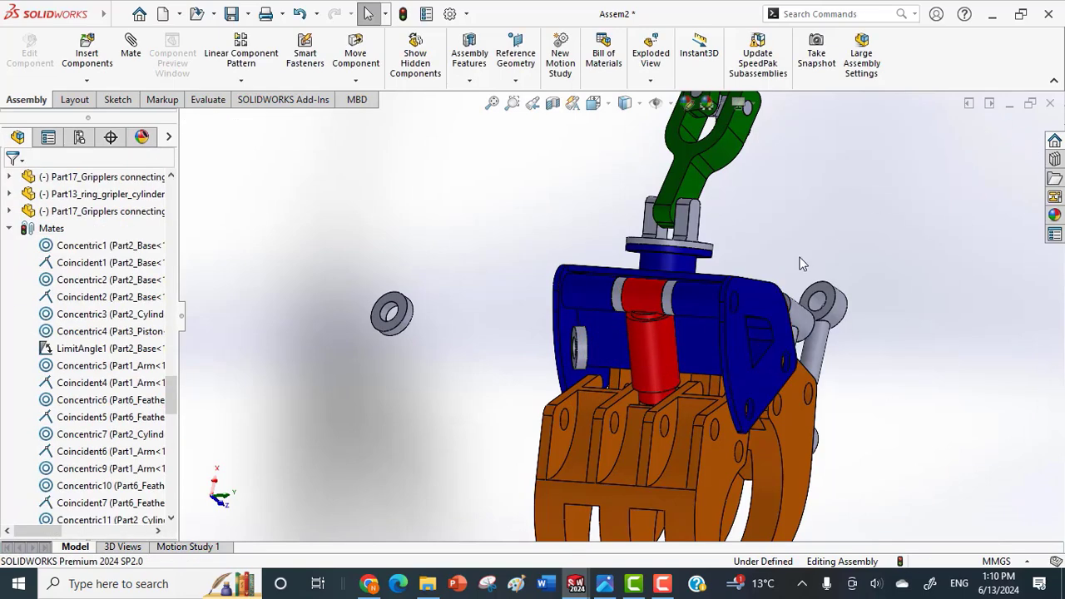
Swing the gripper clear of the loose parts and rotate the gripper piston so its rod points upward.
click(653, 376)
drag(653, 376, 429, 369)
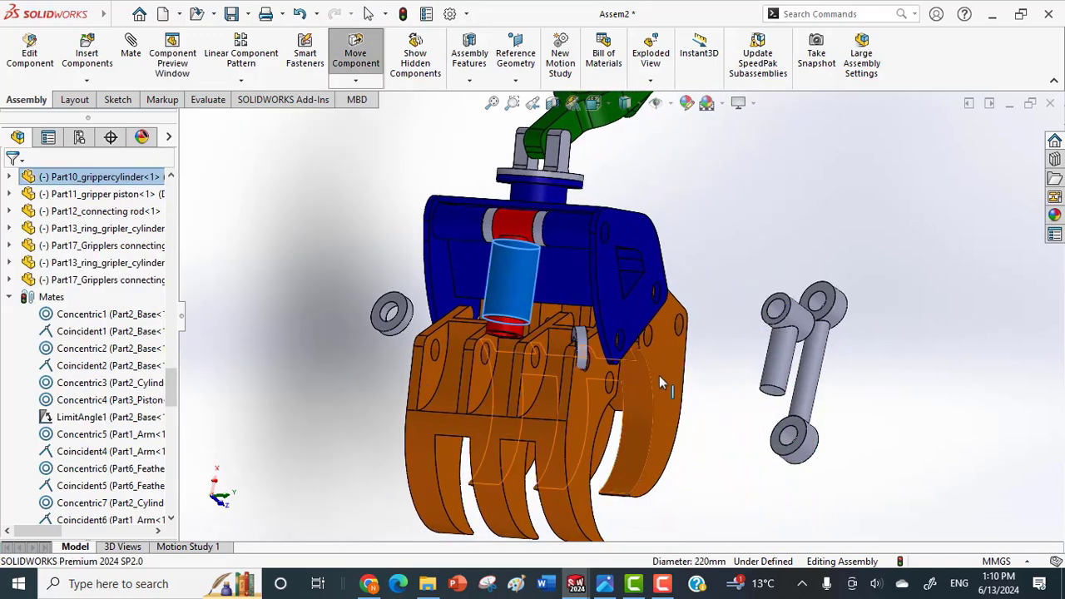
drag(758, 404, 785, 430)
Mate the cylindrical rod face of the gripper piston concentric with the bore at the gripper cylinder's open end.
click(795, 358)
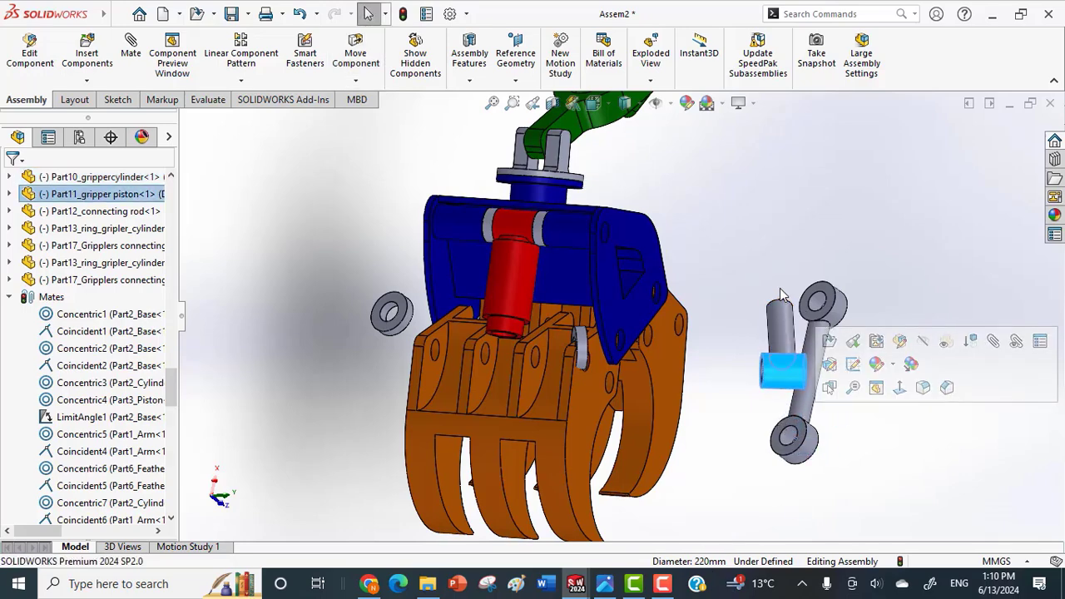
click(782, 331)
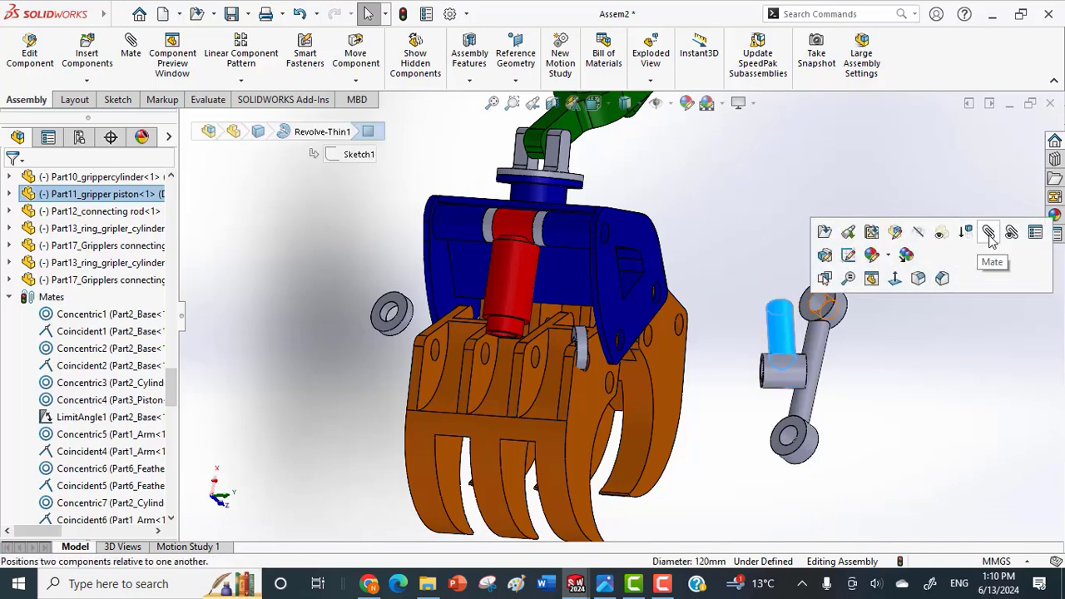
key(m)
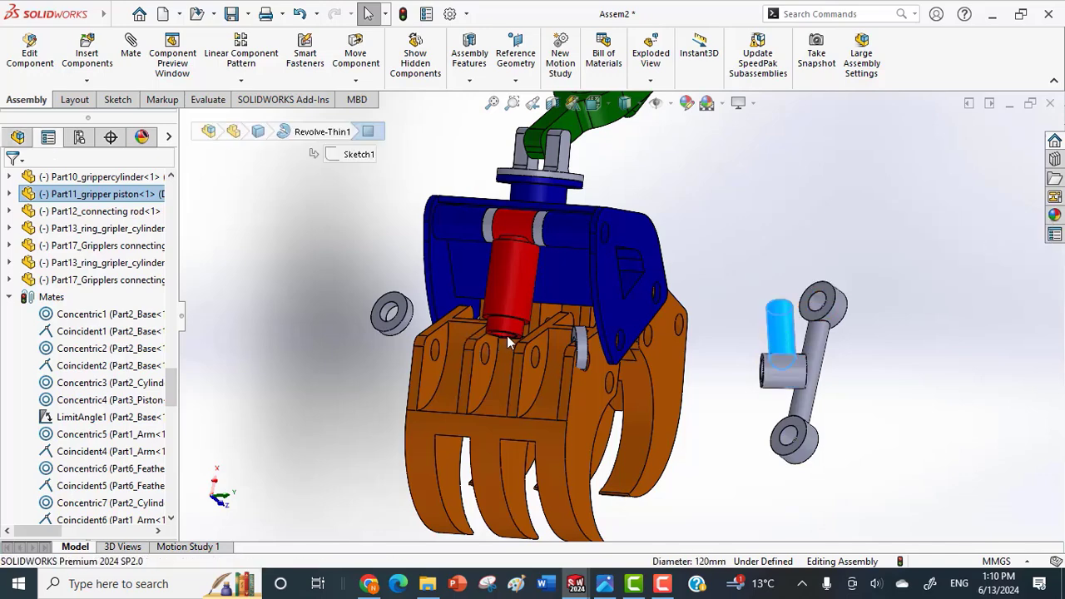
scroll(507, 336, down, 3)
click(507, 331)
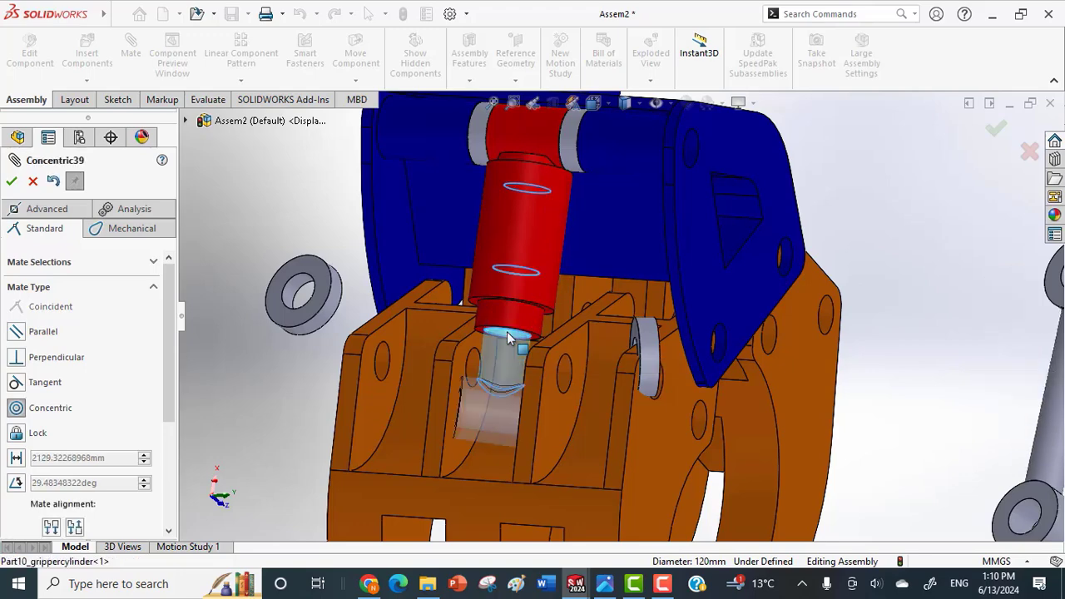
click(487, 351)
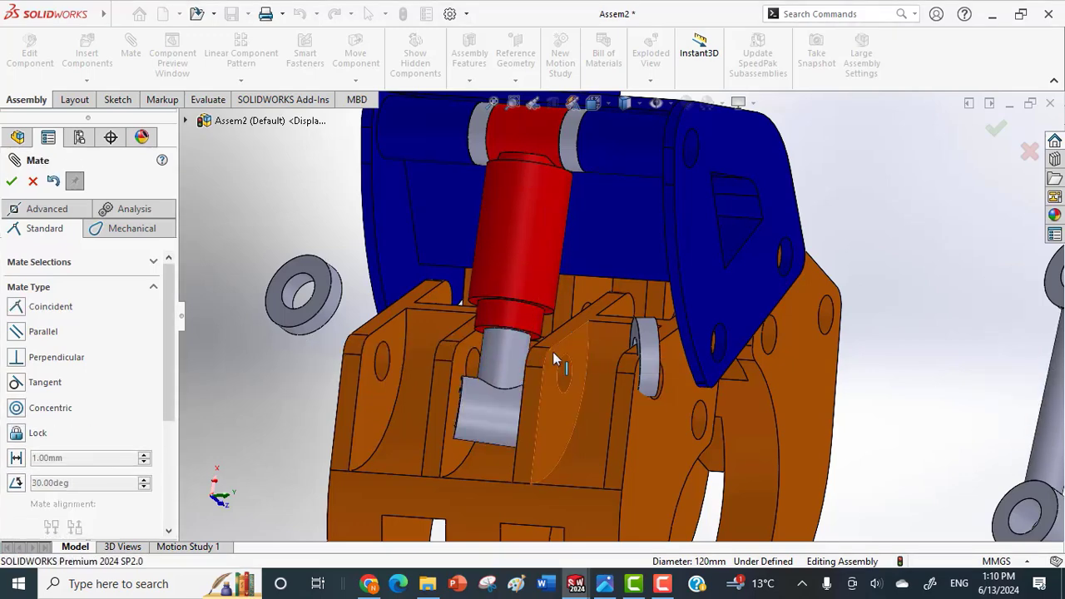
Turn the gripper piston about its rod axis until its eye faces sideways toward the holes in the gripper lugs.
scroll(553, 352, up, 3)
click(514, 374)
middle_drag(514, 375, 515, 375)
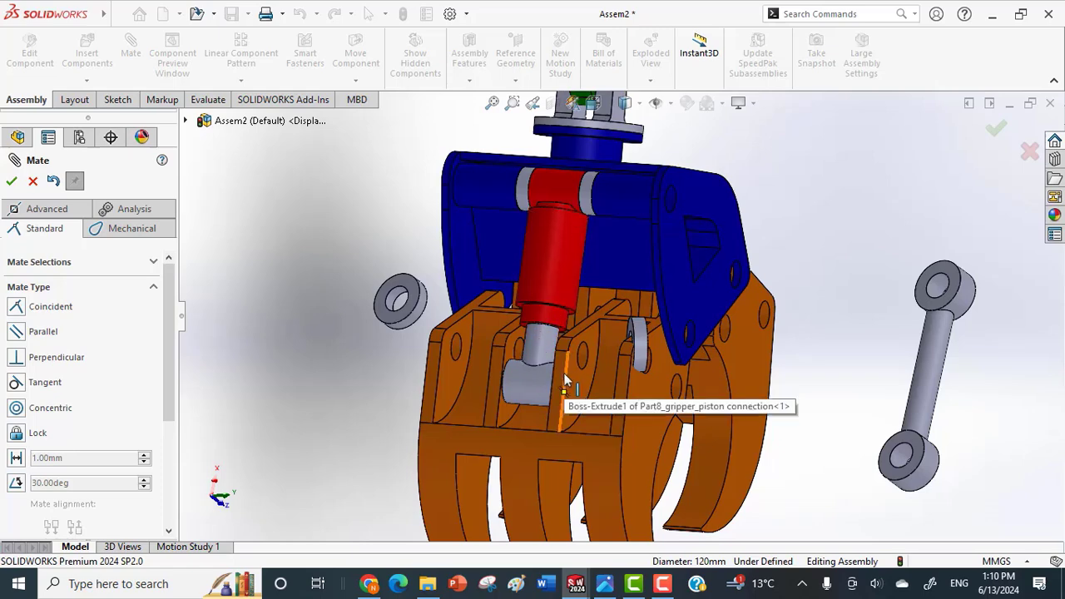
click(557, 426)
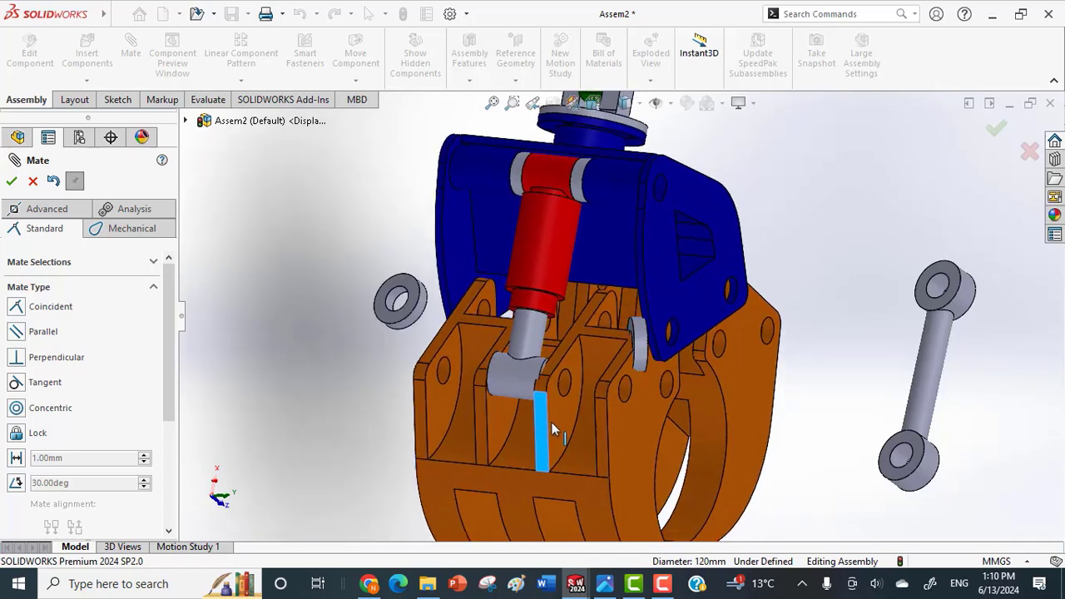
middle_drag(551, 422, 530, 335)
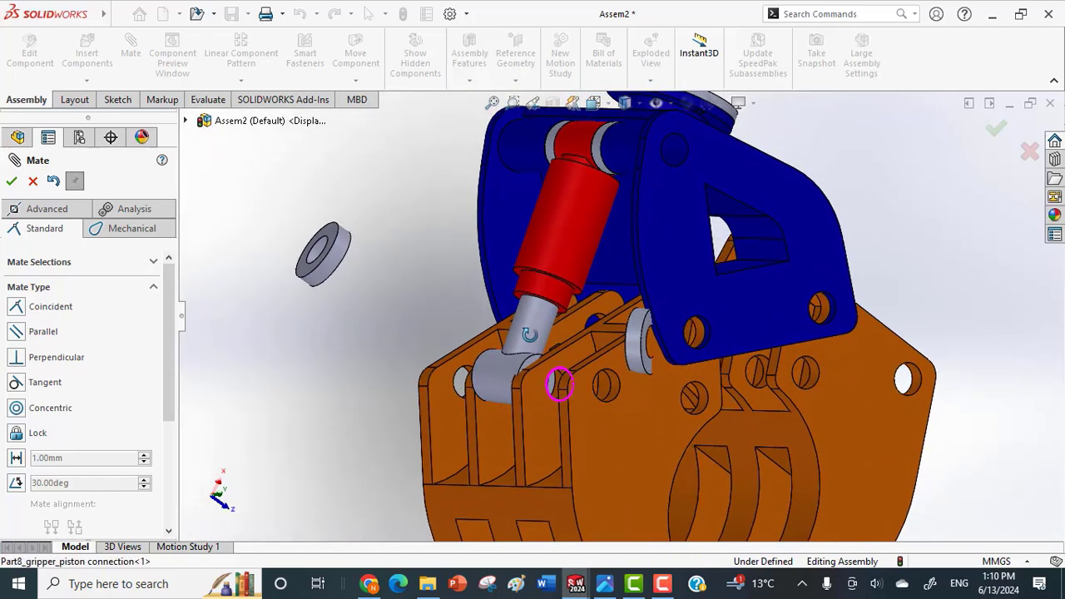
drag(505, 367, 477, 356)
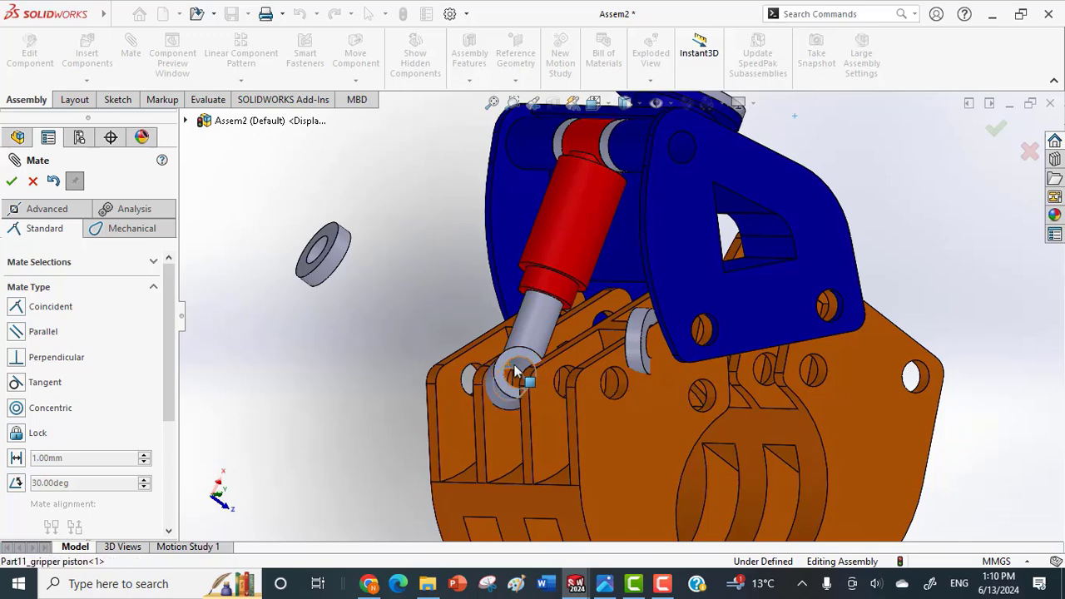
Mate the hole in the gripper piston's eye concentric with the gripper lug hole and end mating.
click(509, 374)
scroll(559, 385, down, 5)
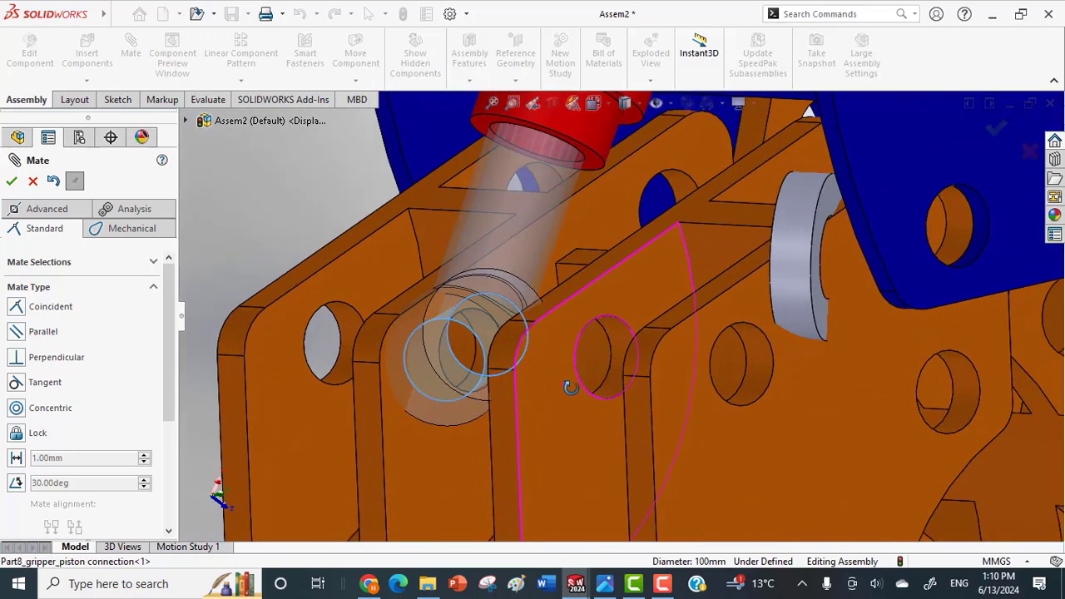
click(614, 362)
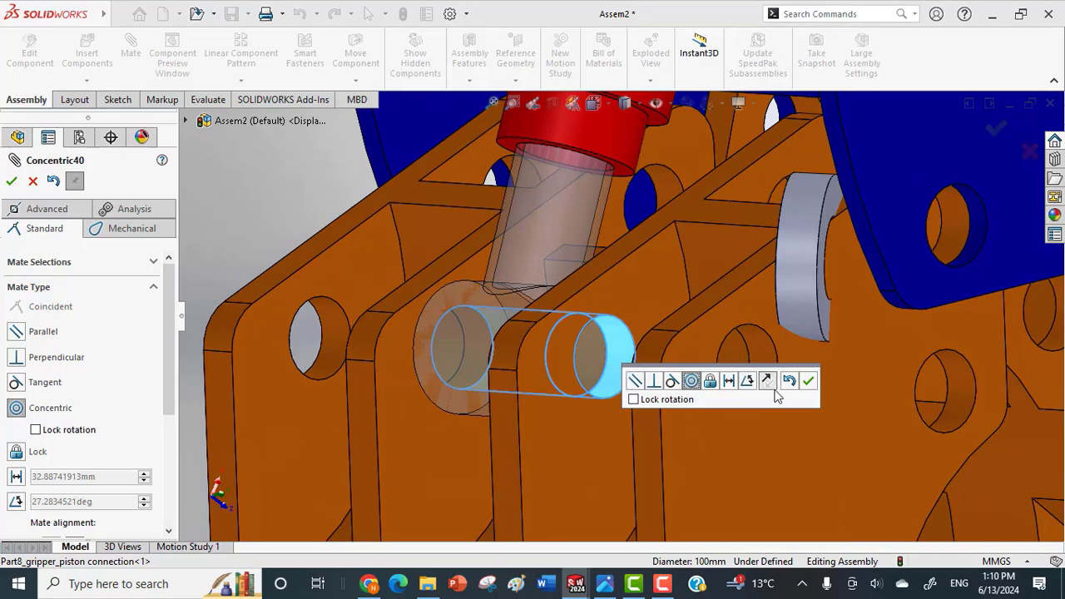
click(809, 382)
scroll(613, 369, up, 5)
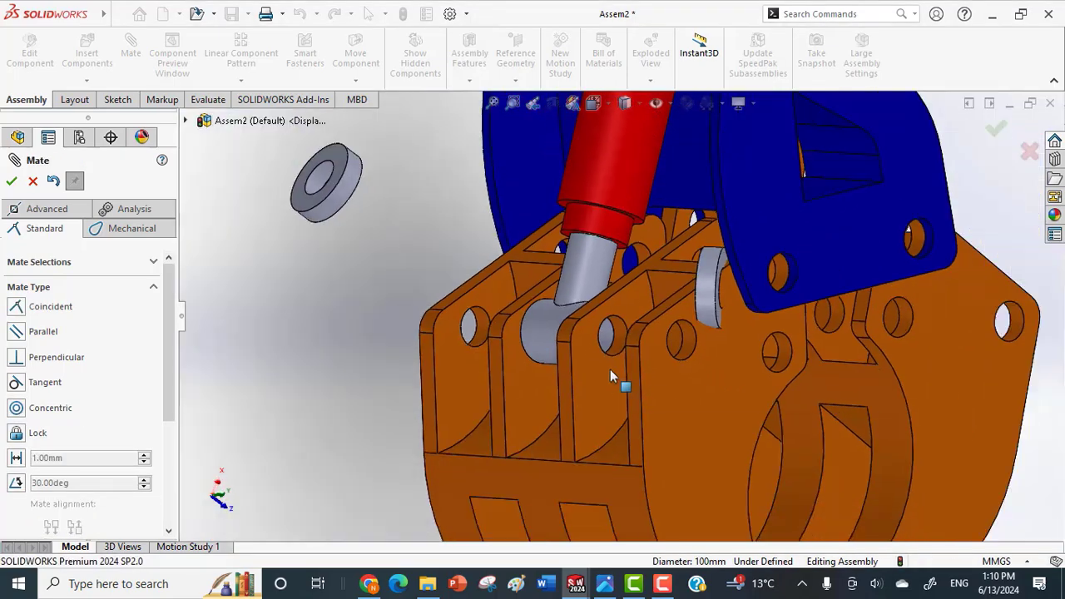
middle_drag(610, 369, 631, 377)
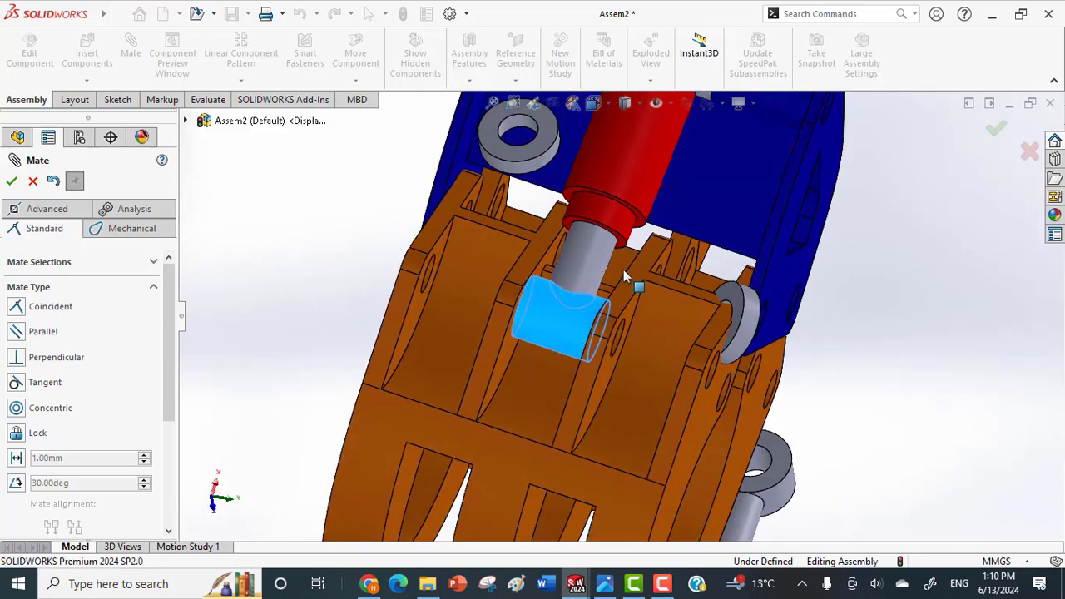
middle_drag(623, 269, 419, 332)
scroll(419, 332, up, 4)
middle_drag(691, 319, 630, 324)
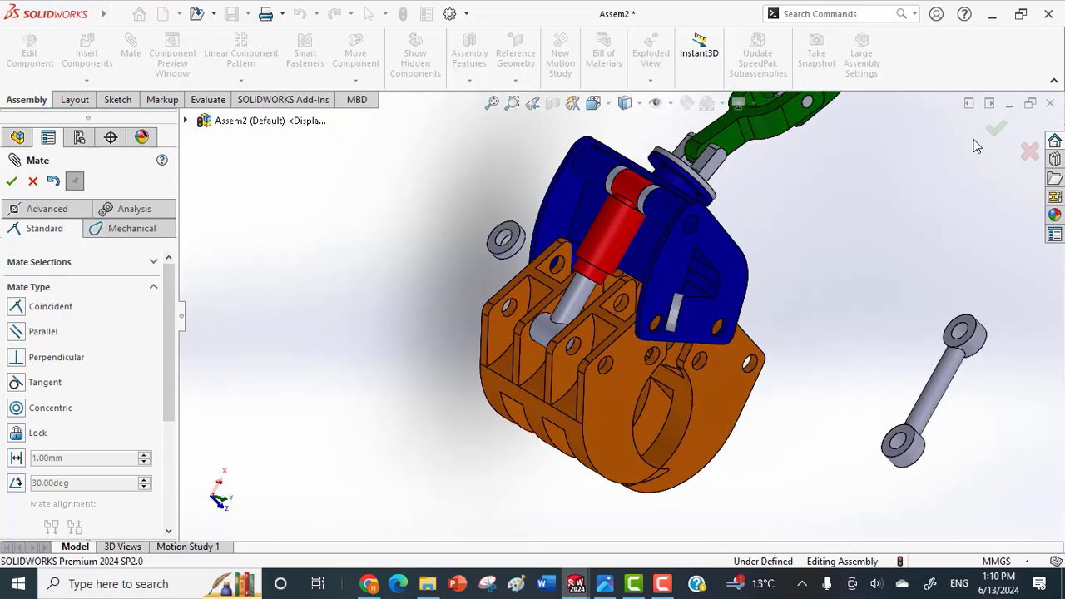
key(Escape)
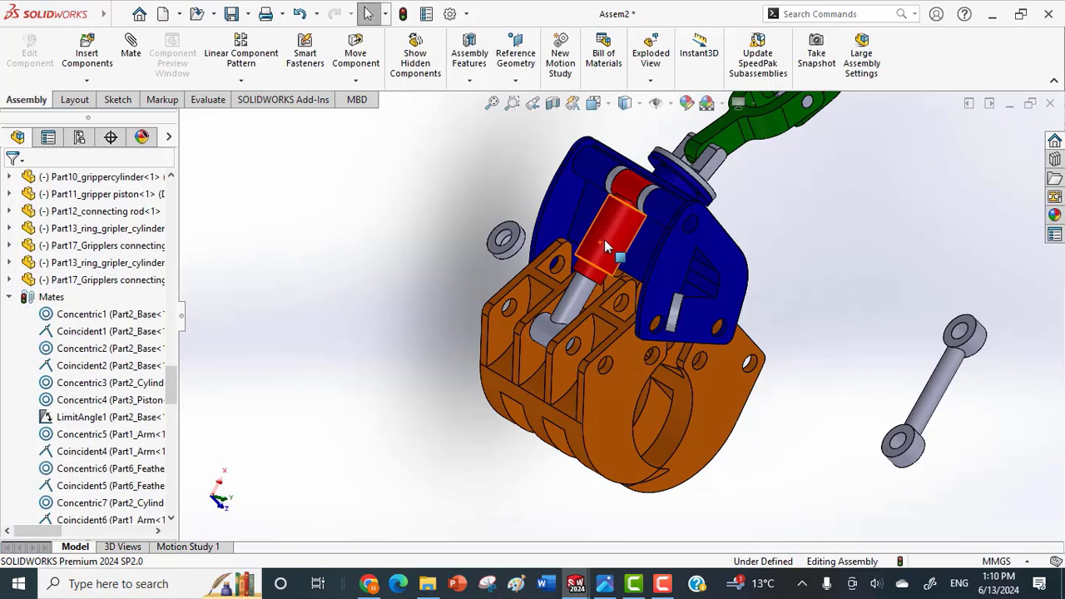
Try changing the transparency of the gripper cylinder twice, undoing the change each time.
click(604, 239)
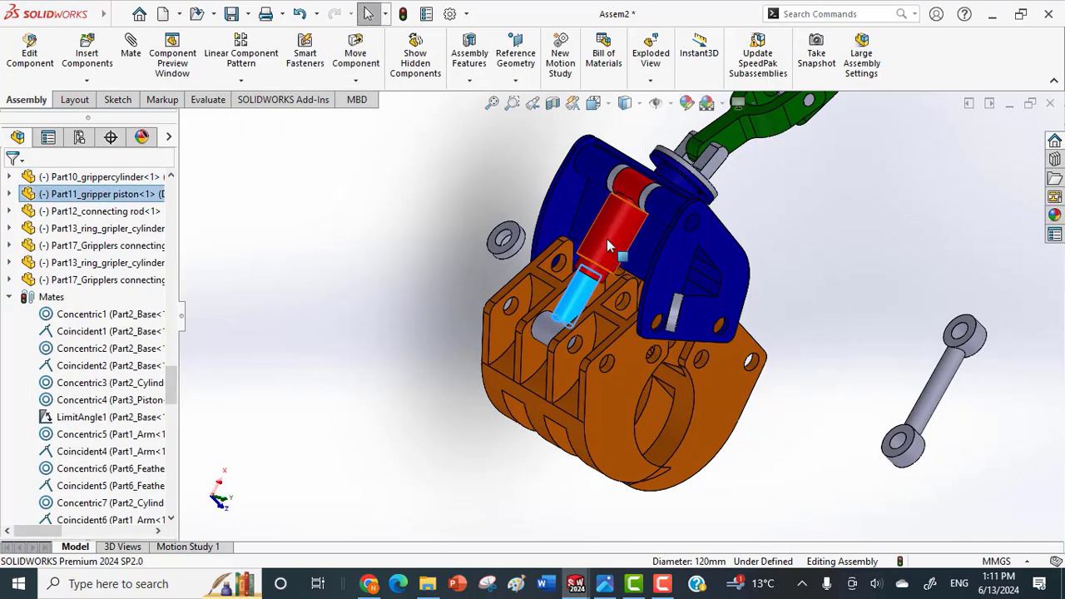
click(607, 238)
click(768, 146)
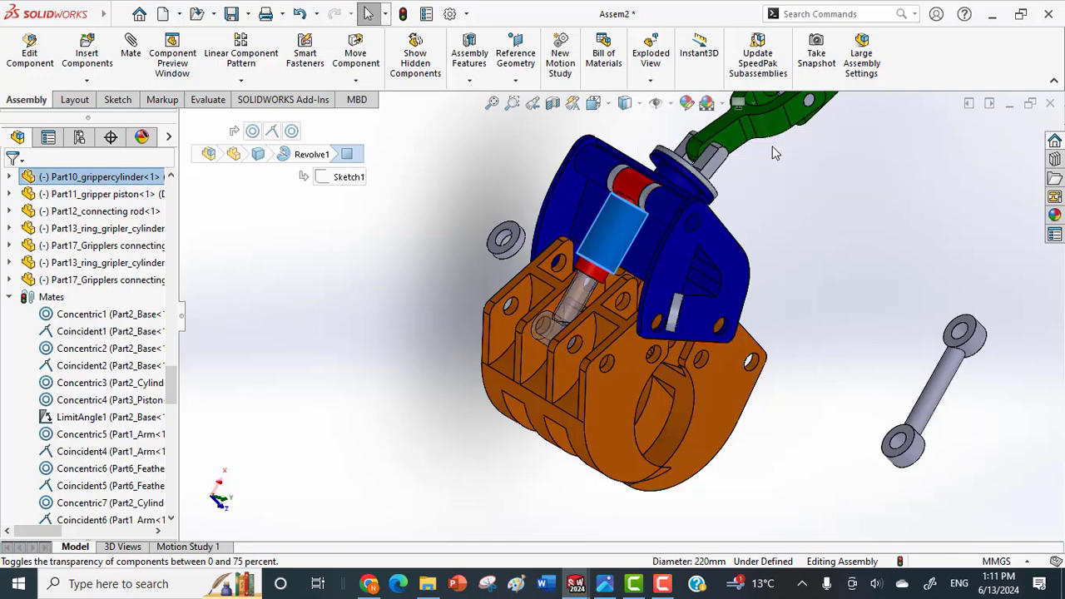
click(349, 239)
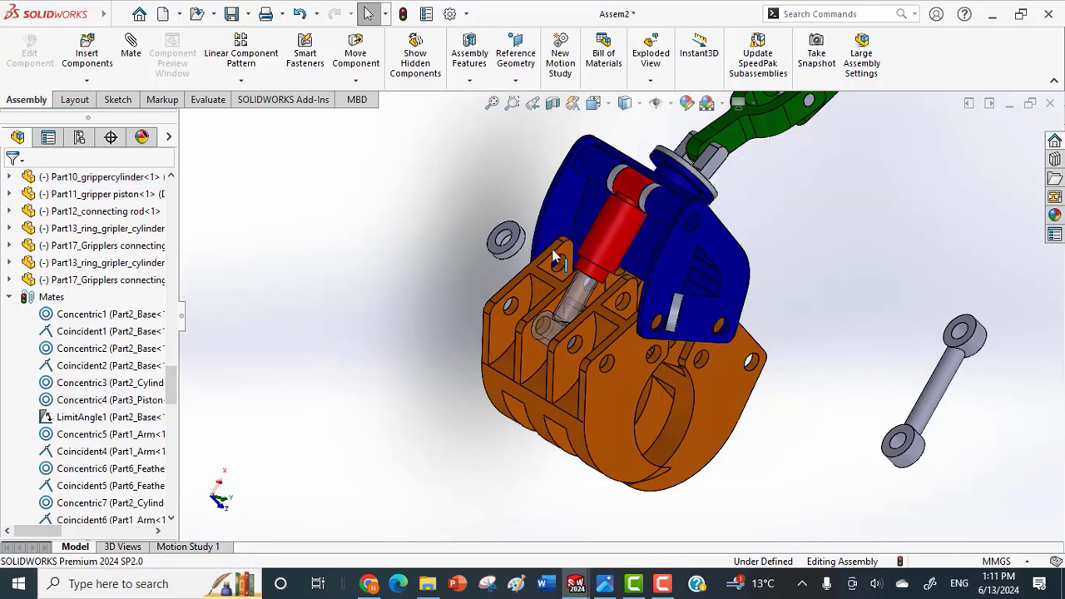
drag(559, 303, 568, 311)
click(592, 248)
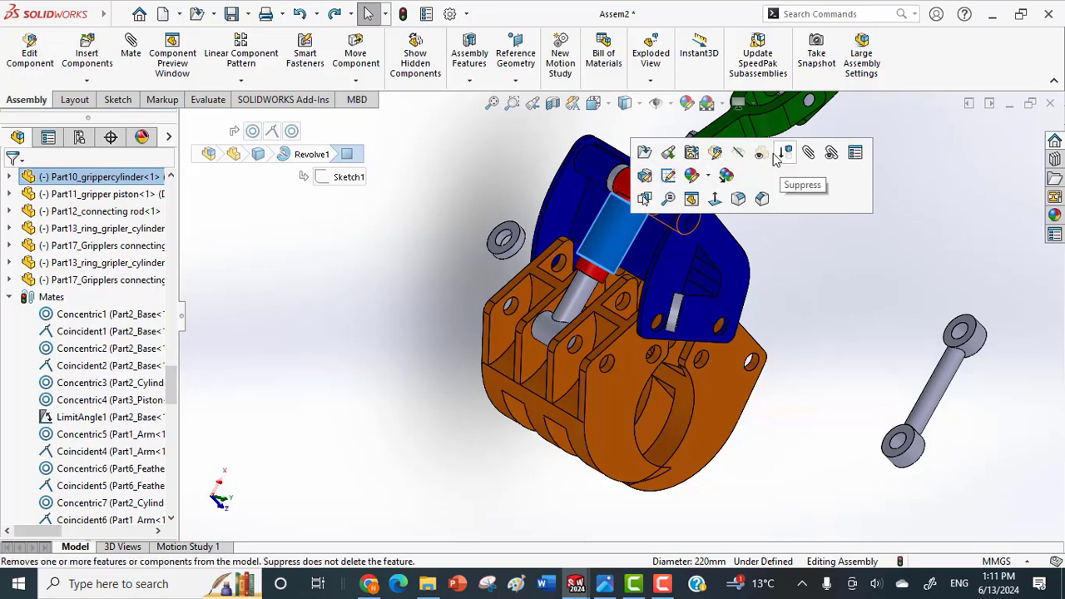
click(761, 154)
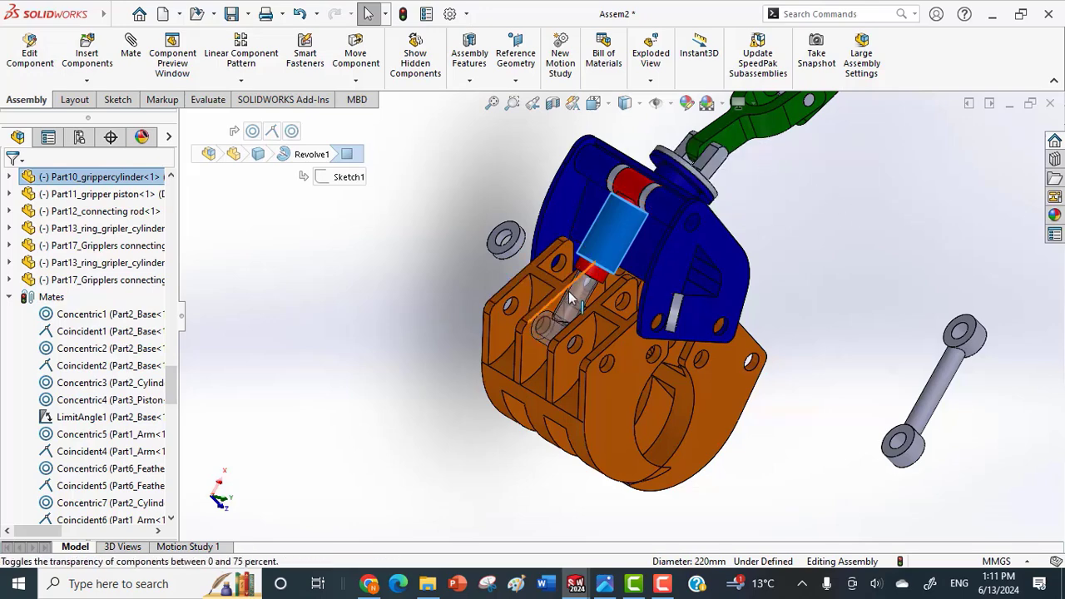
click(341, 284)
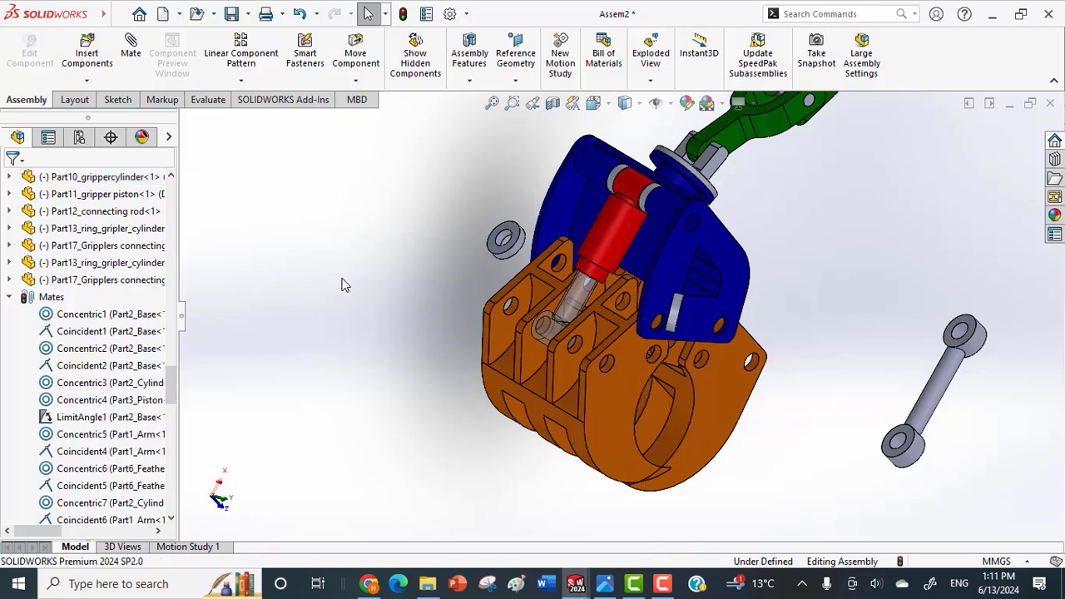
click(566, 312)
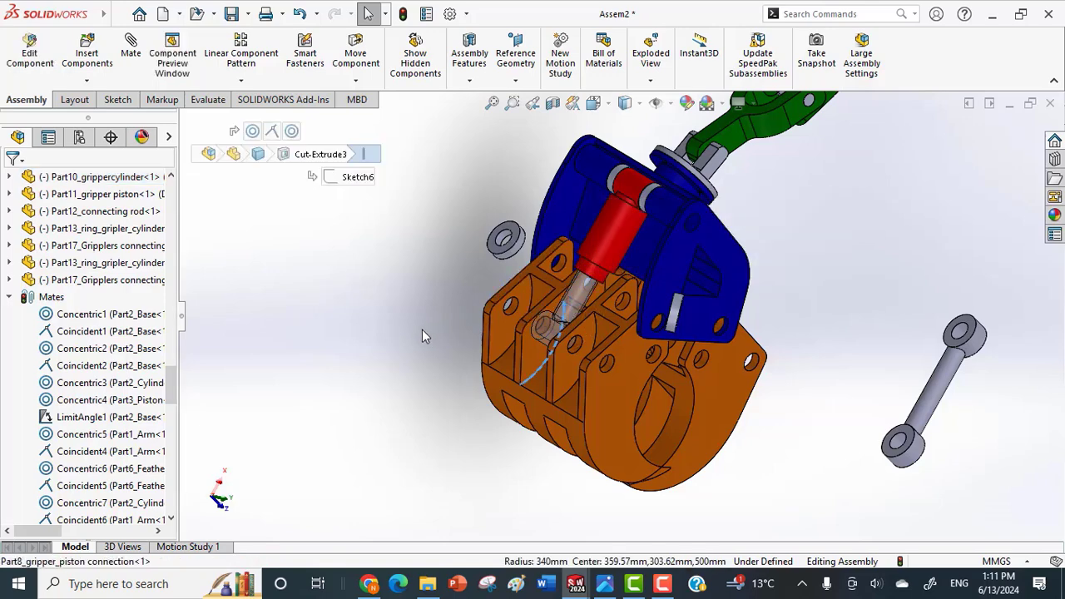
click(323, 347)
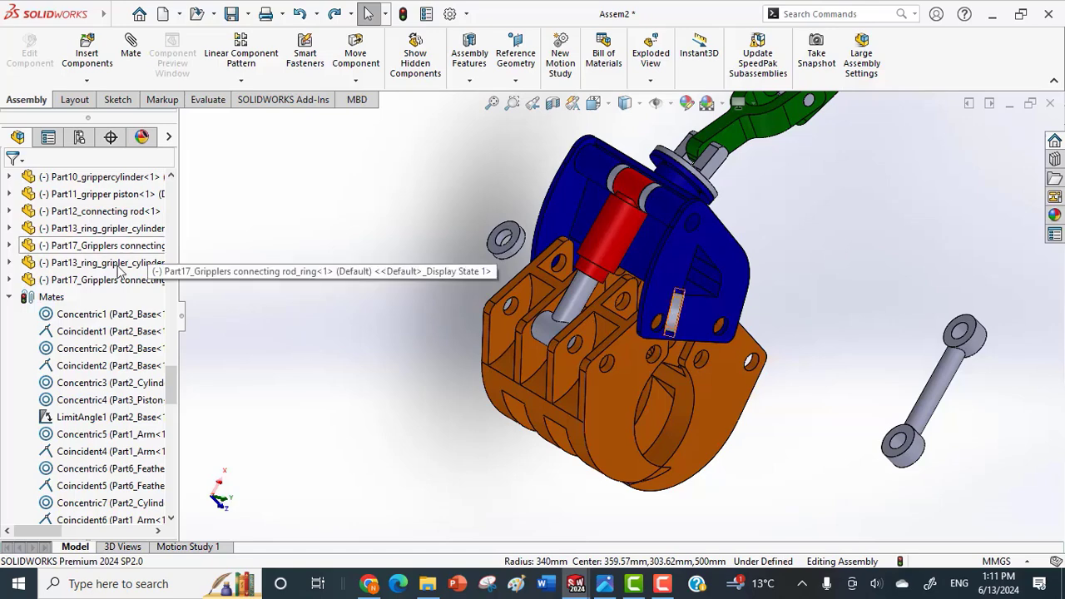
Save the assembly.
click(232, 14)
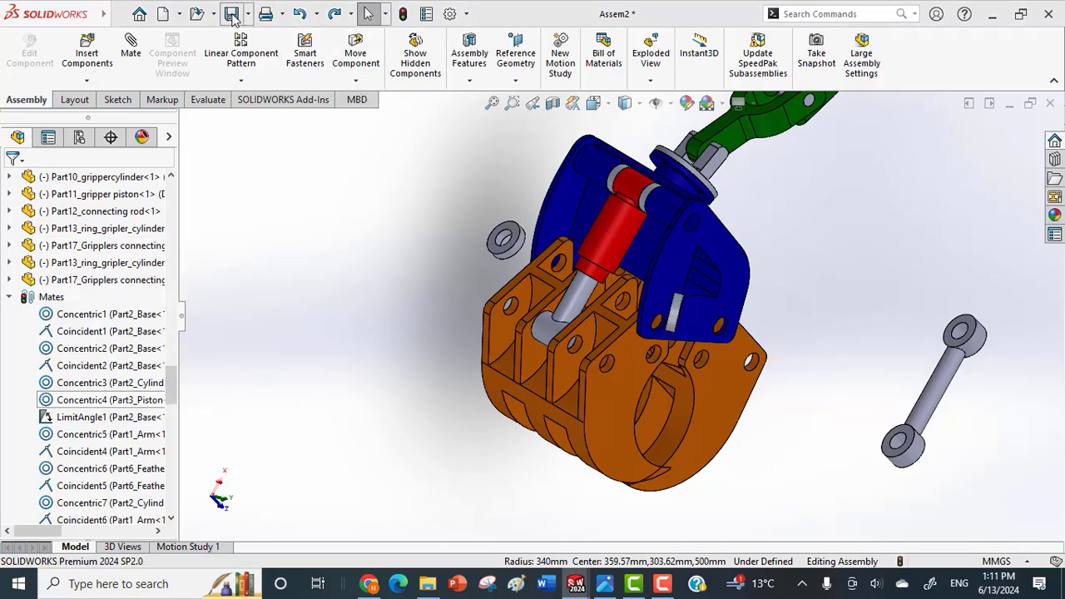
click(433, 227)
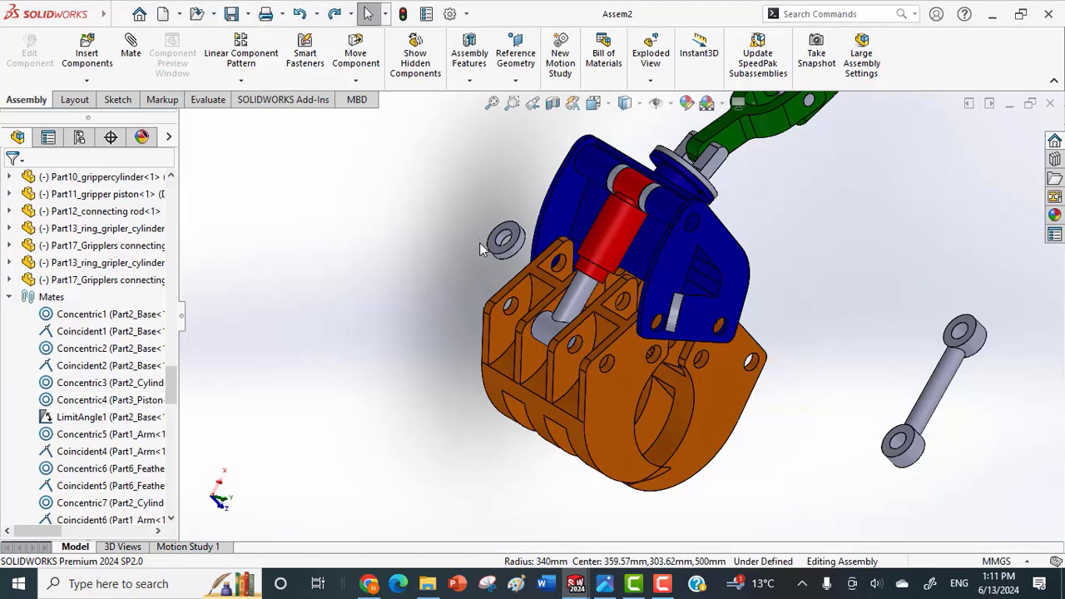
Try changing the gripper cylinder's transparency again, look closely at the piston rod, and undo the change.
click(618, 242)
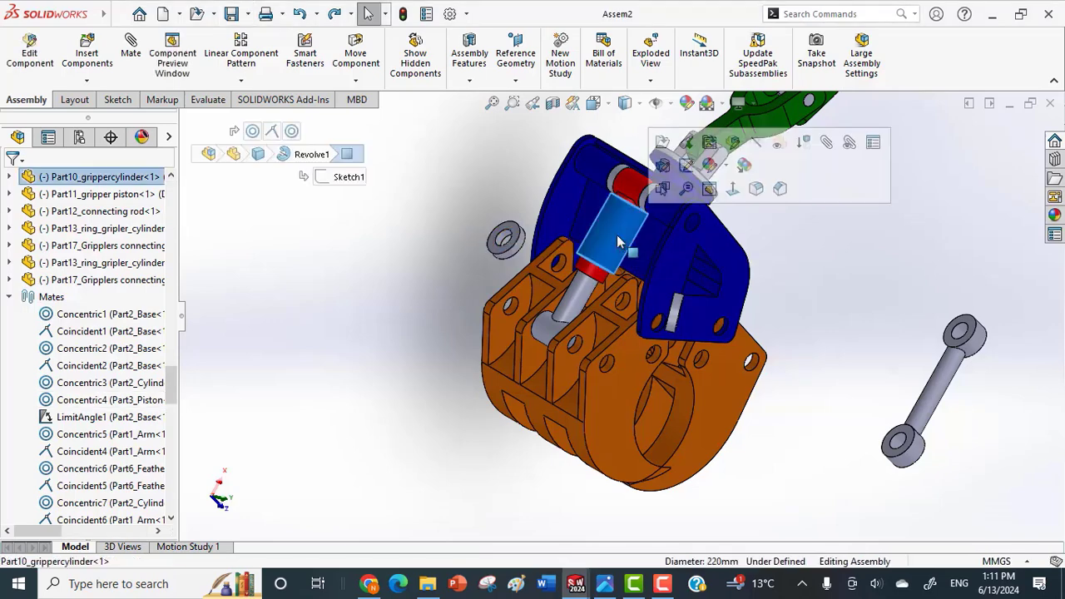
click(787, 147)
scroll(587, 283, down, 5)
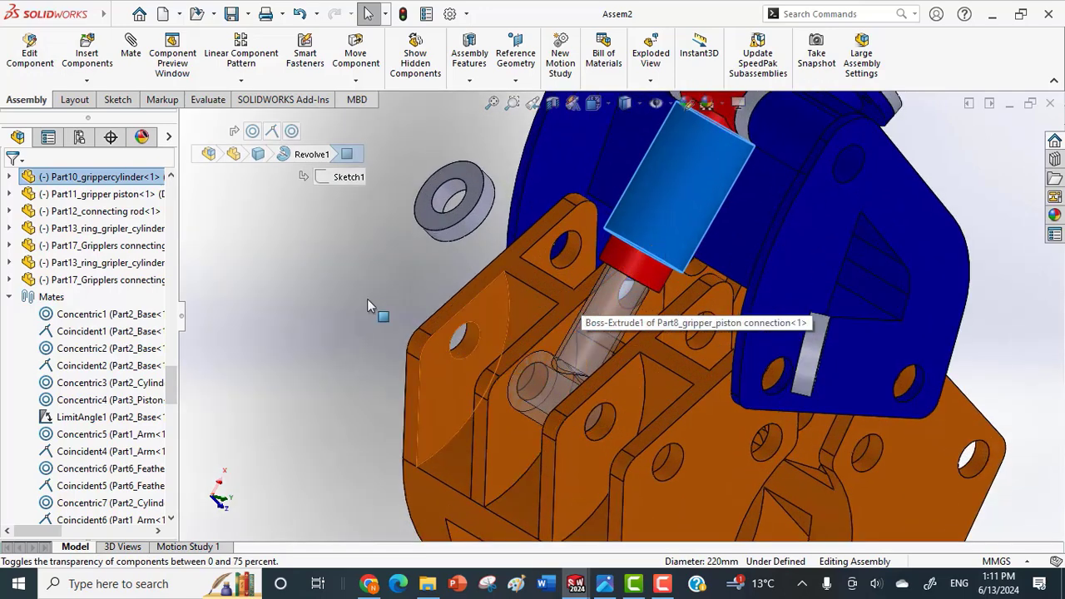
click(300, 252)
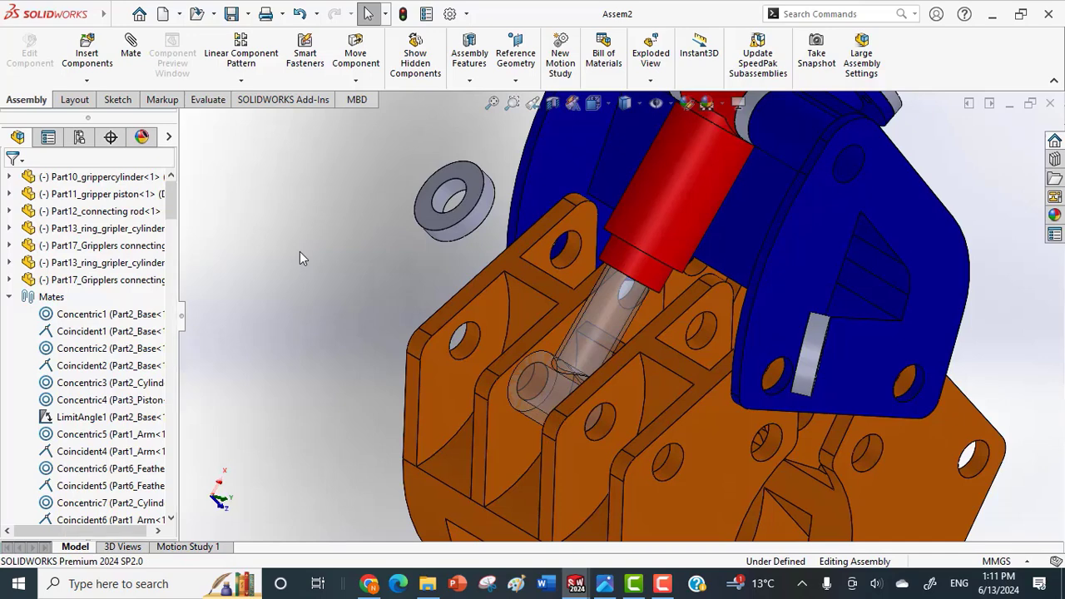
key(ctrl+z)
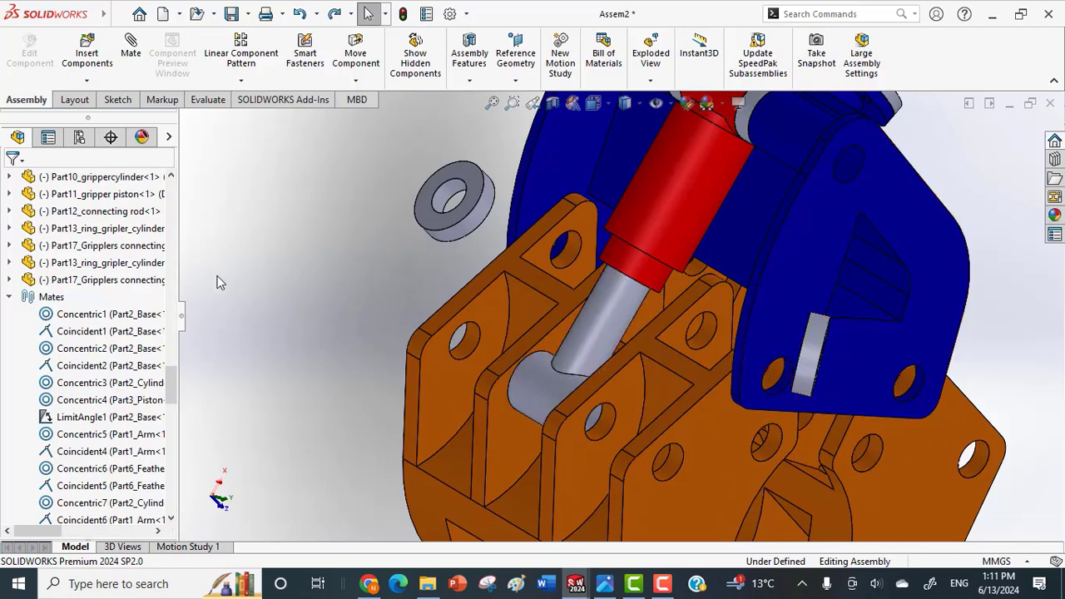
Change the transparency of the Part10_grippercylinder component once more.
click(658, 217)
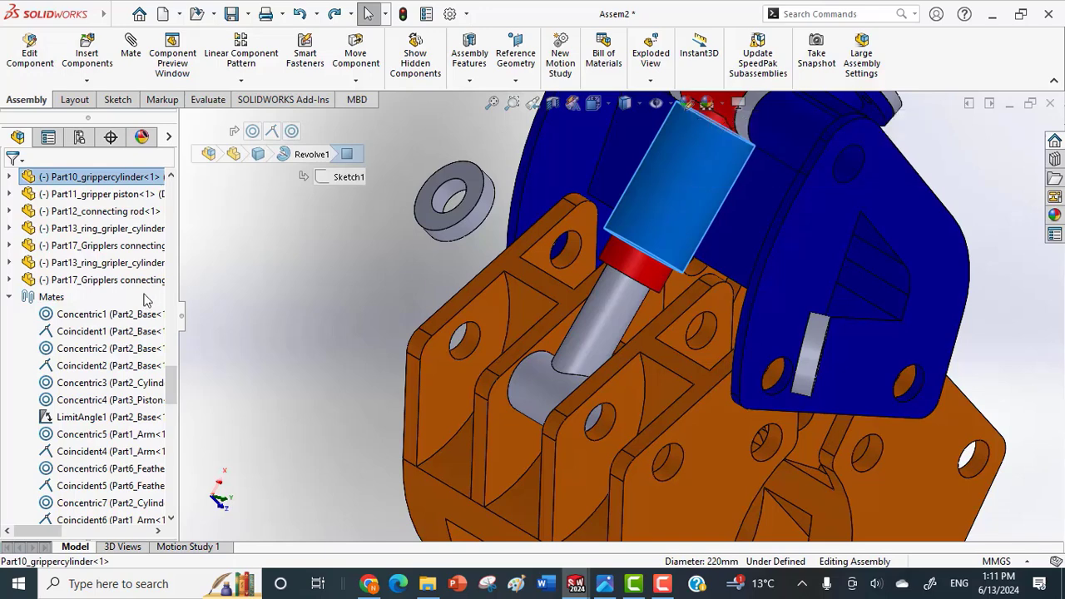
click(245, 301)
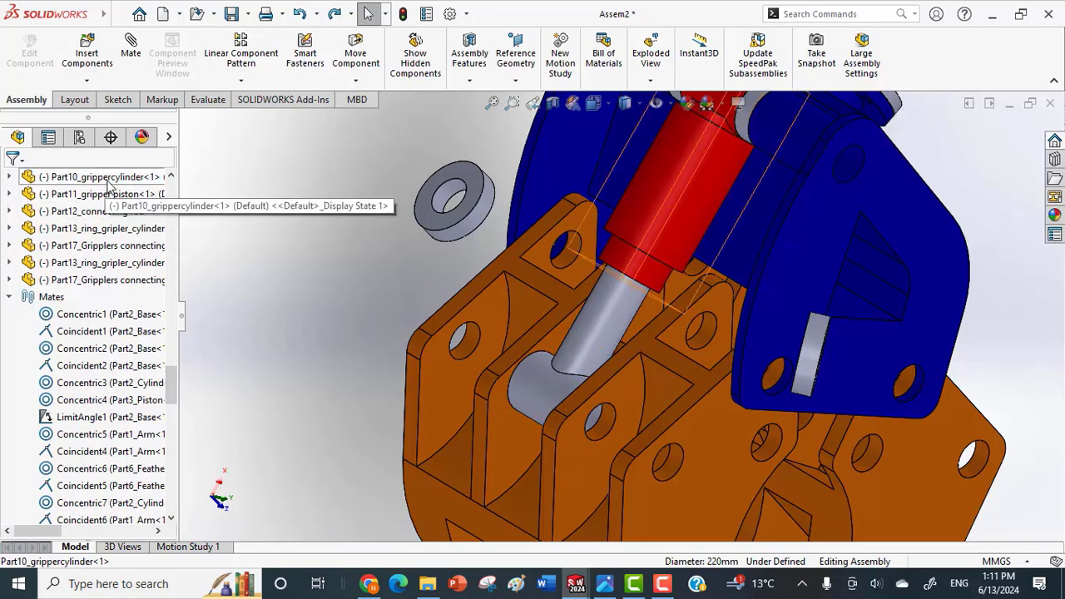
click(107, 178)
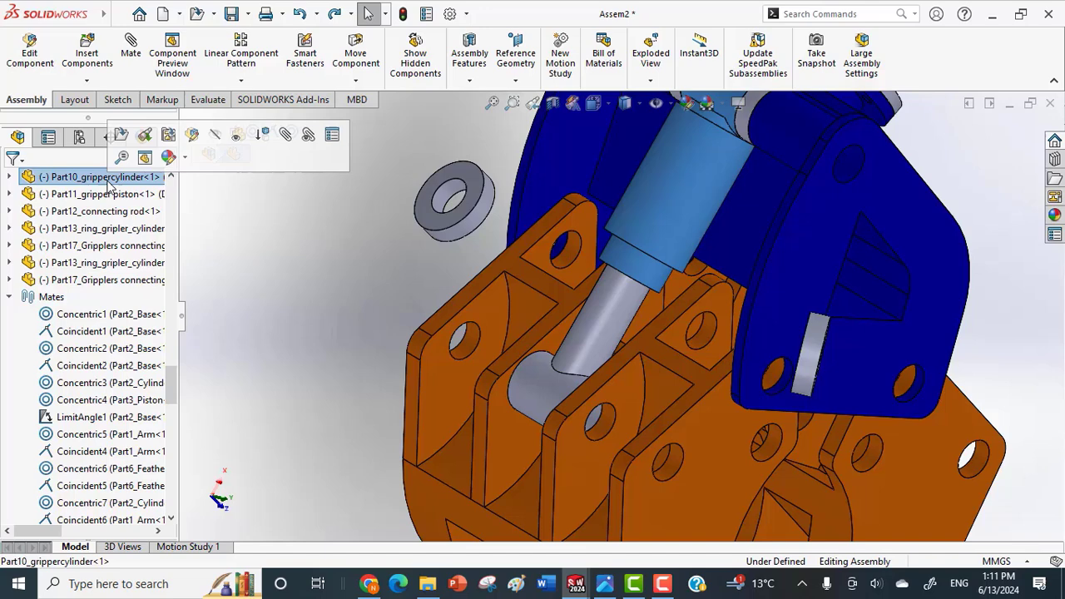
click(238, 135)
click(322, 293)
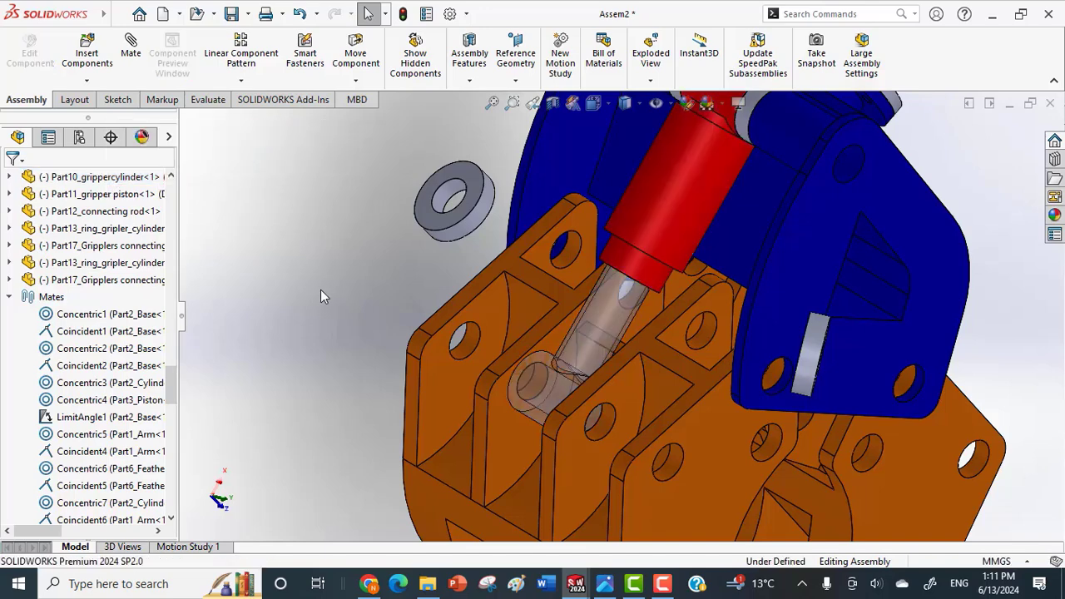
Inspect the transparent piston rod and its eye between the gripper lugs, and undo the transparency change.
scroll(329, 309, up, 1)
click(590, 331)
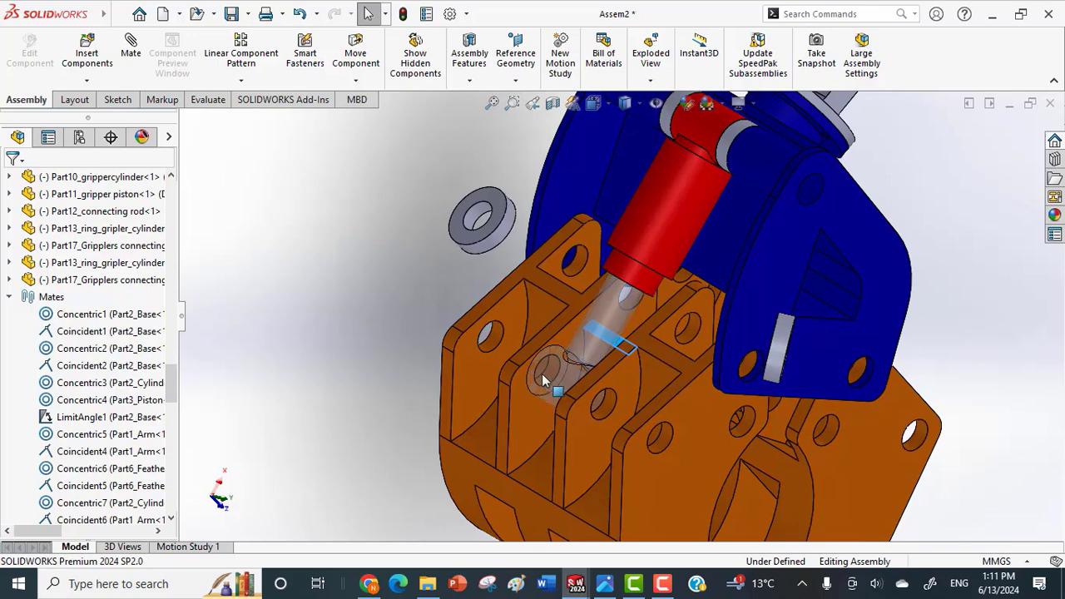
scroll(537, 373, up, 1)
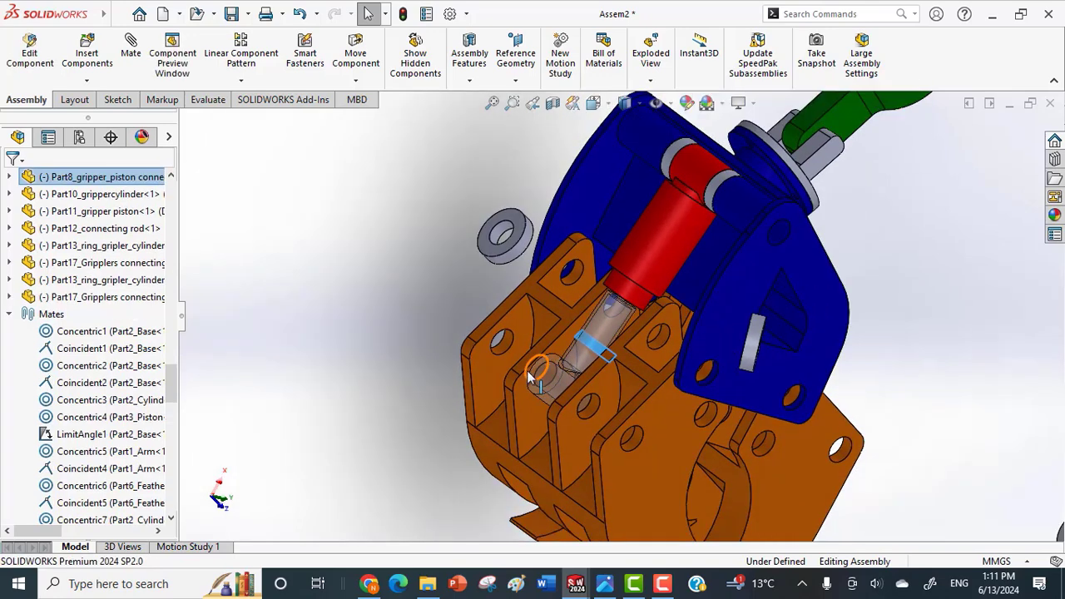
click(339, 269)
scroll(339, 269, down, 1)
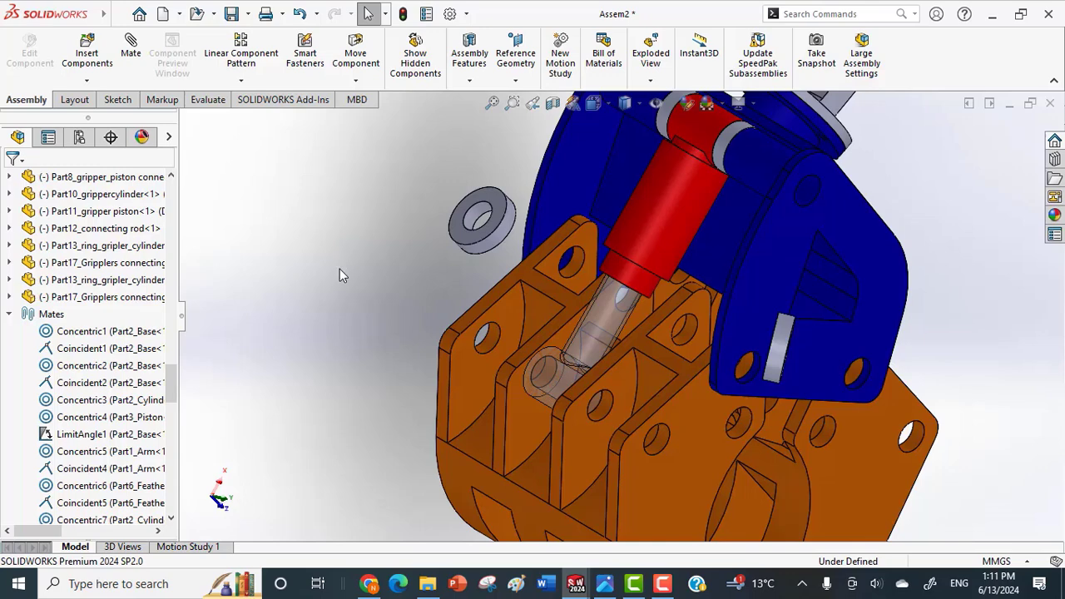
click(582, 327)
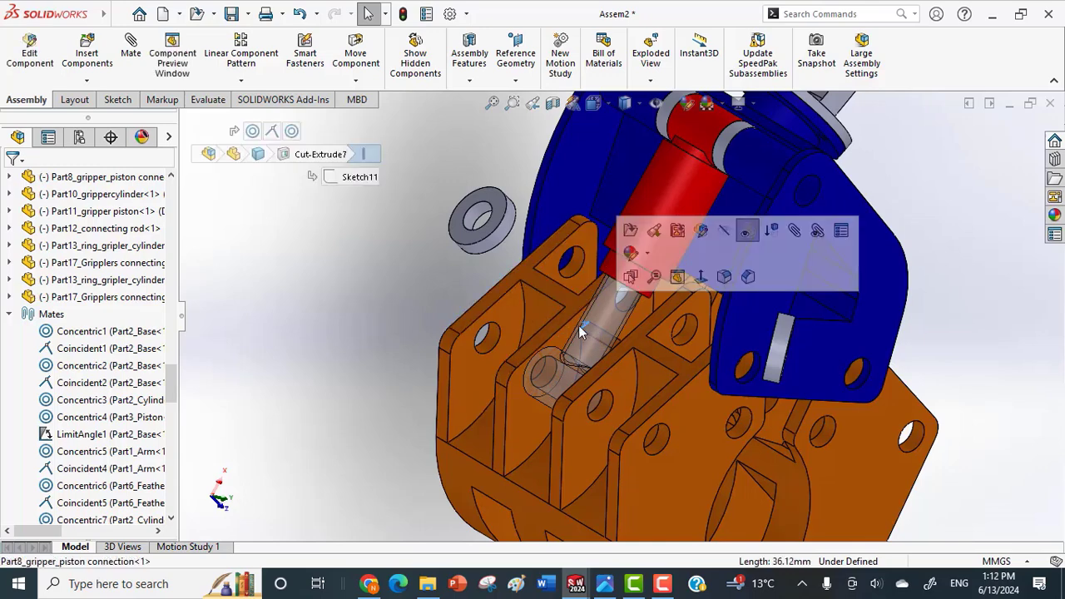
key(Escape)
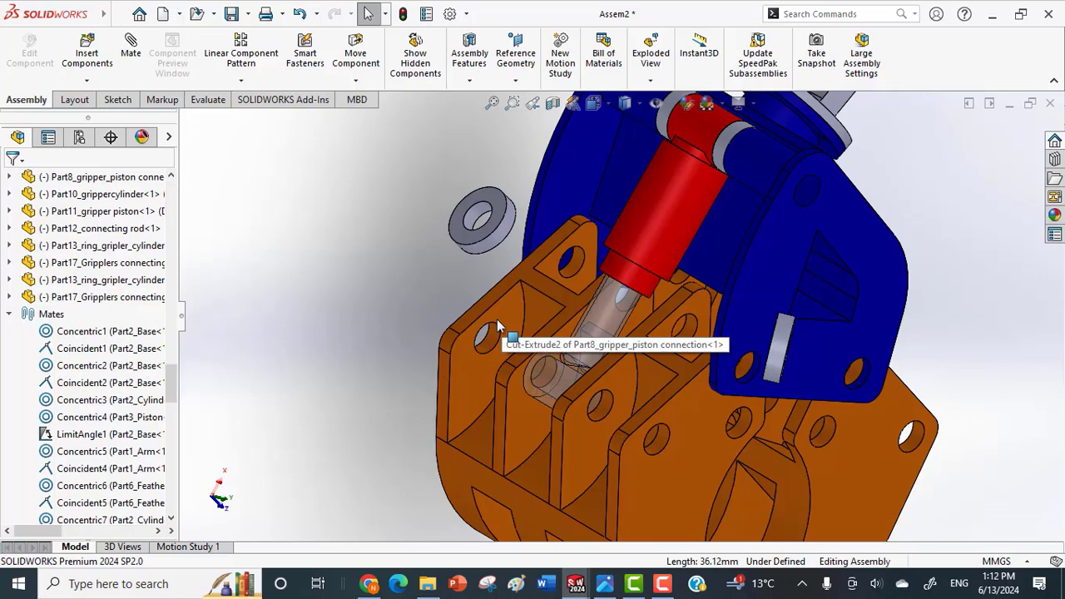
key(ctrl+z)
Pull the gripper piston's eye and the piston-side gripper through several positions to test how the linked parts move.
click(583, 337)
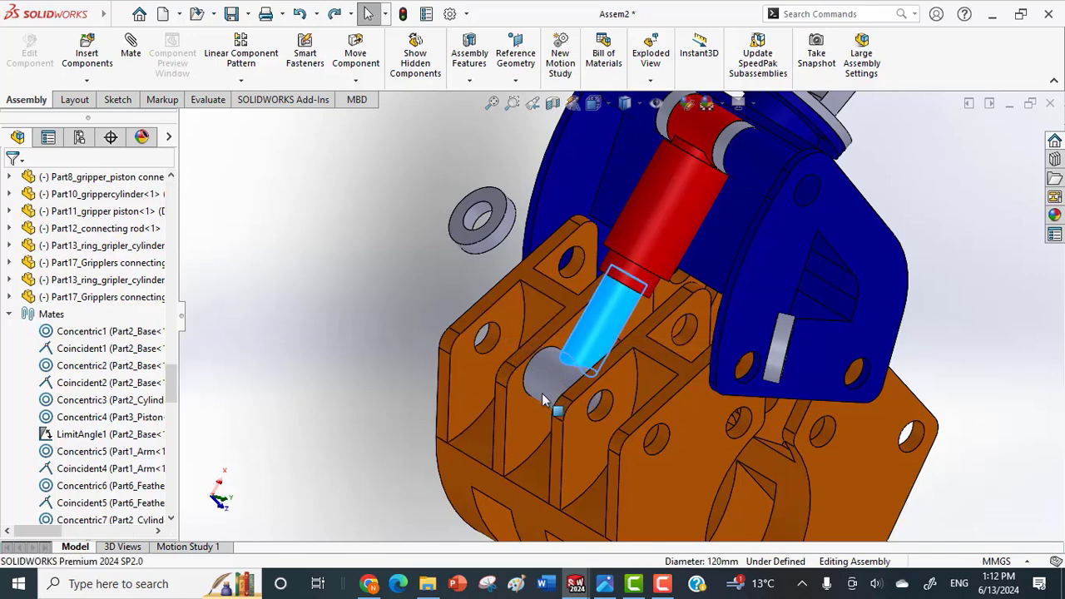
drag(542, 393, 385, 466)
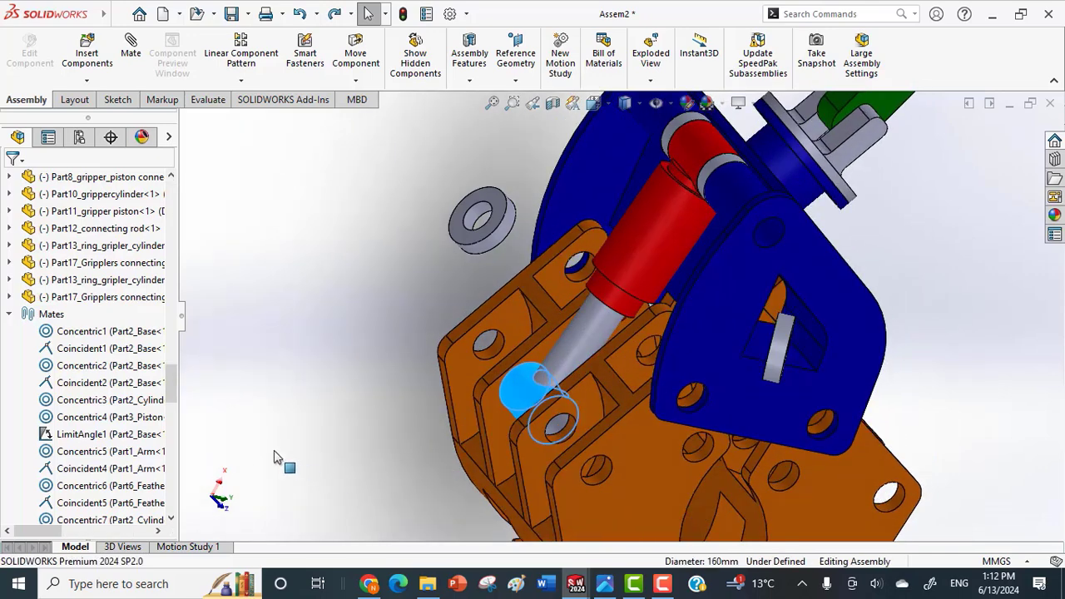
drag(500, 412, 516, 377)
drag(576, 333, 615, 285)
drag(624, 414, 568, 434)
drag(479, 412, 391, 495)
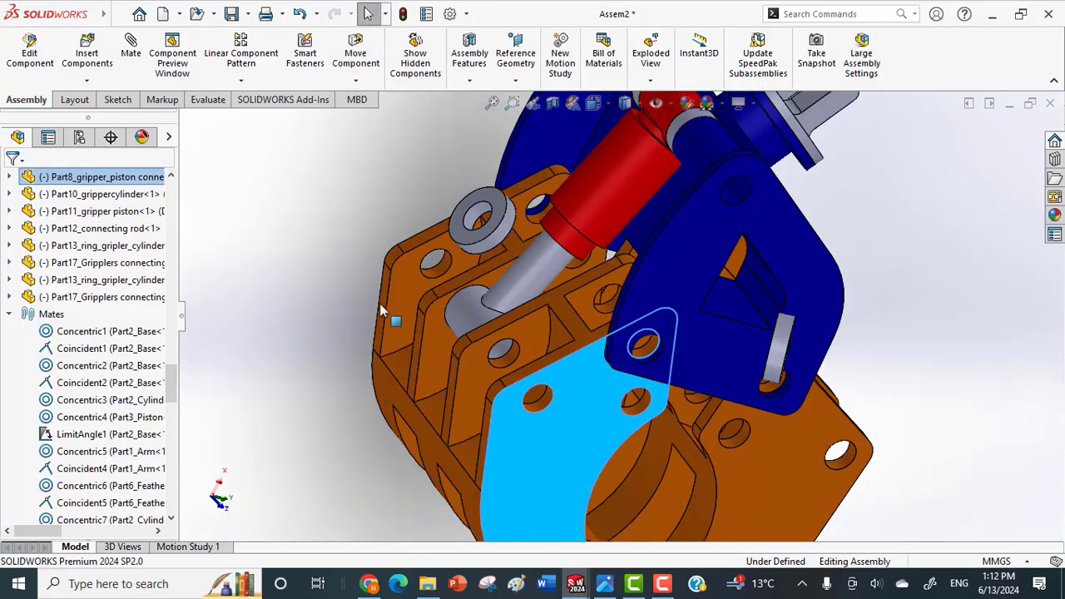
drag(474, 399, 529, 410)
drag(491, 337, 594, 225)
Fix the main gripper holder in place and swing the piston-side gripper to test the piston's stroke.
click(594, 225)
right_click(593, 223)
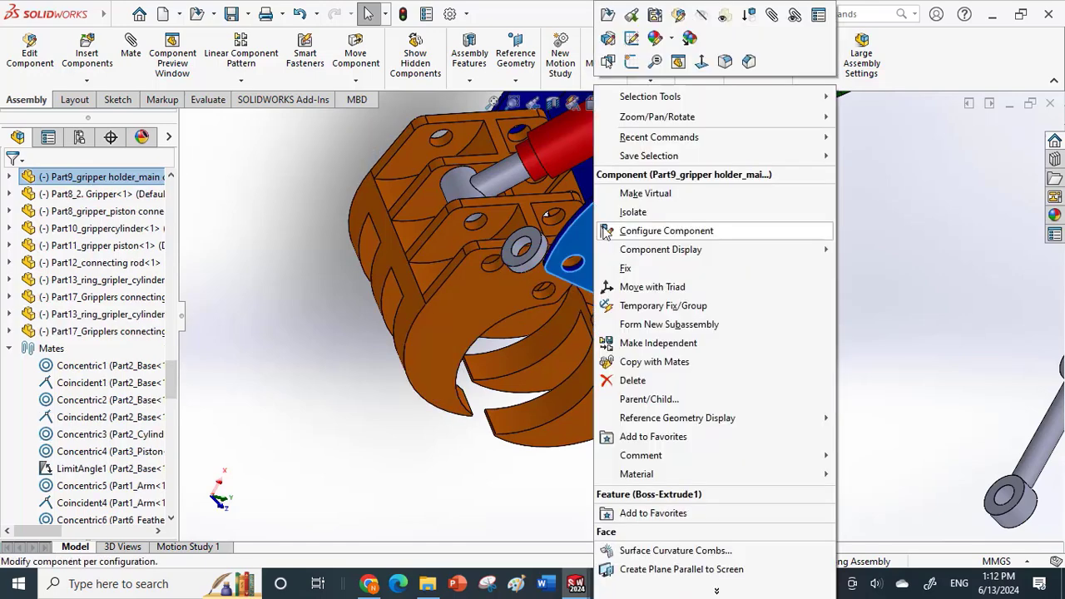
click(637, 273)
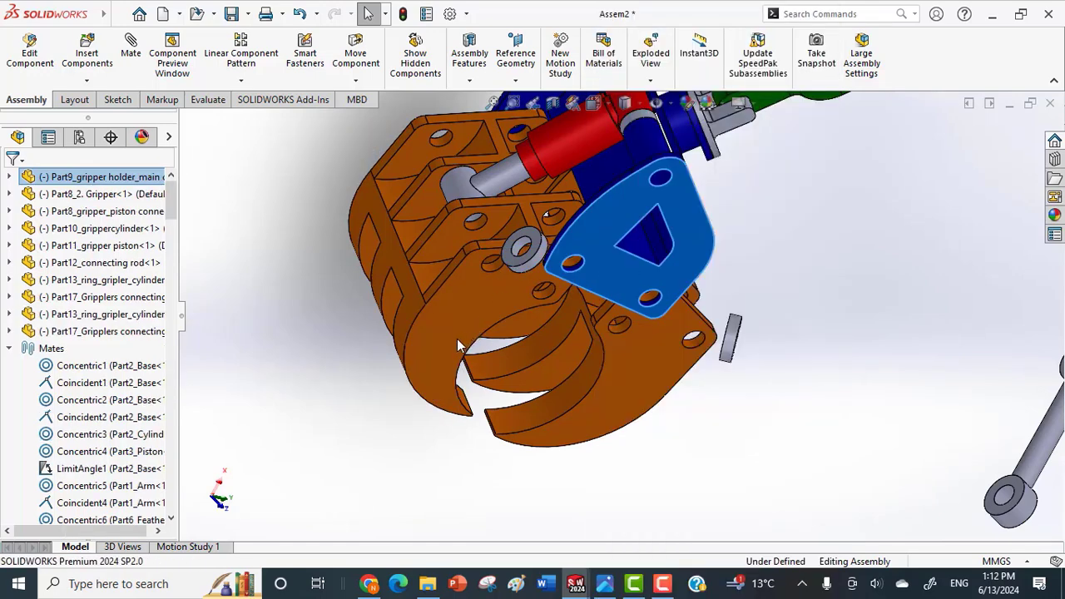
drag(458, 345, 614, 342)
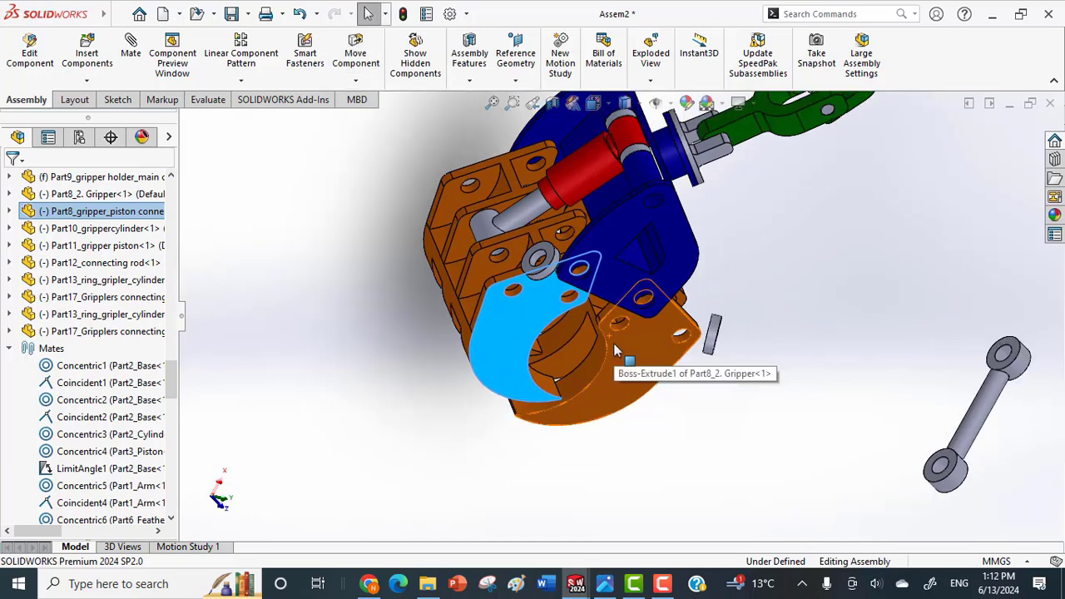
Select the outer cylindrical face of the gripper cylinder.
click(596, 186)
scroll(689, 216, up, 2)
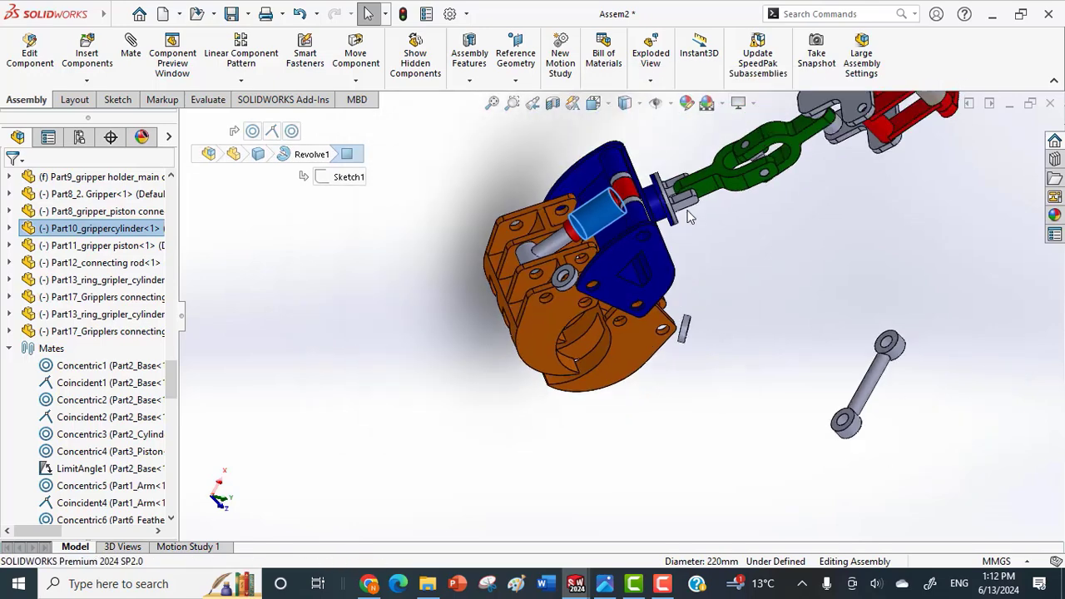
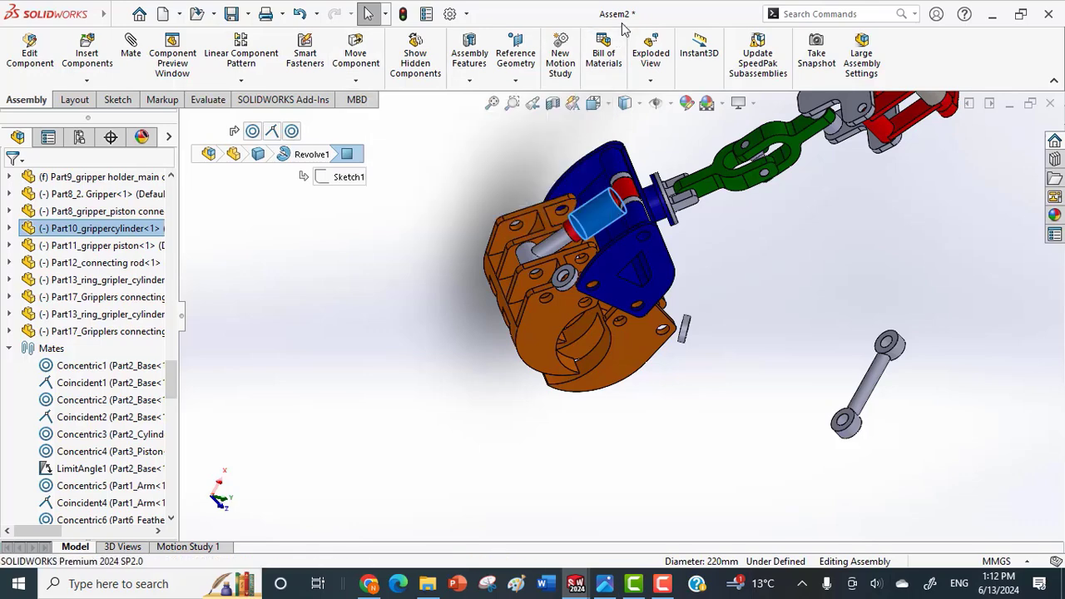
Make the gripper cylinder component transparent so the piston inside it can be seen.
right_click(104, 230)
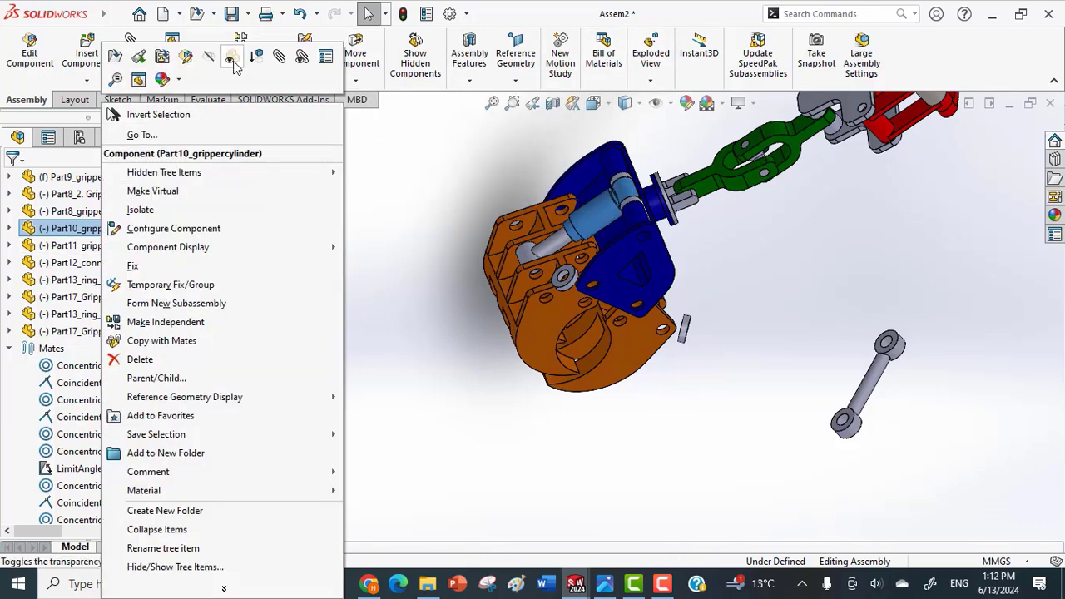
click(236, 67)
click(347, 280)
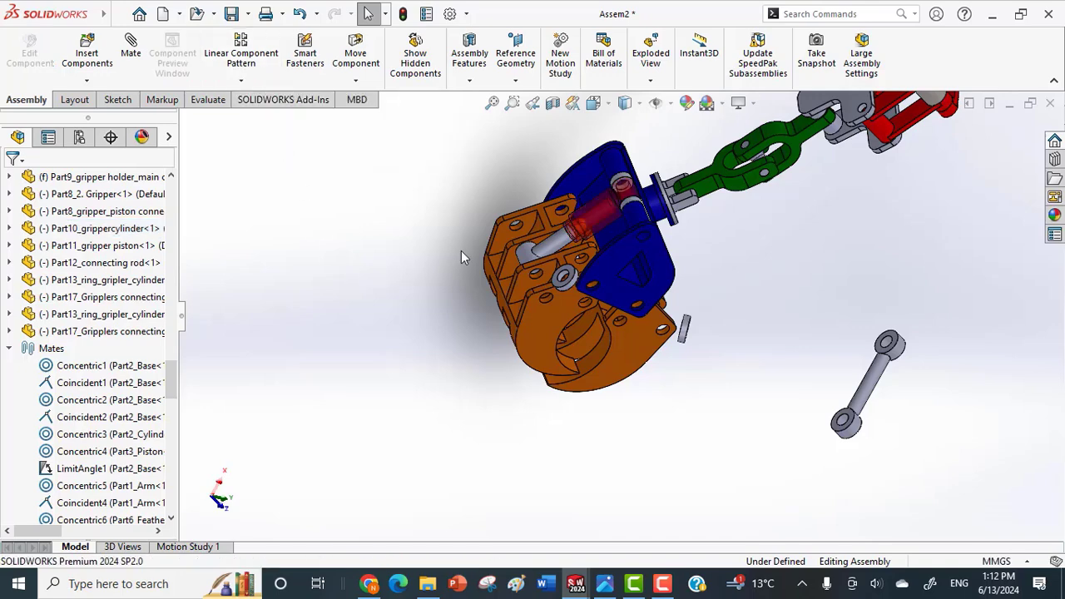
scroll(461, 251, down, 3)
Swing the piston-side gripper to check how the piston travels inside the transparent cylinder.
click(556, 401)
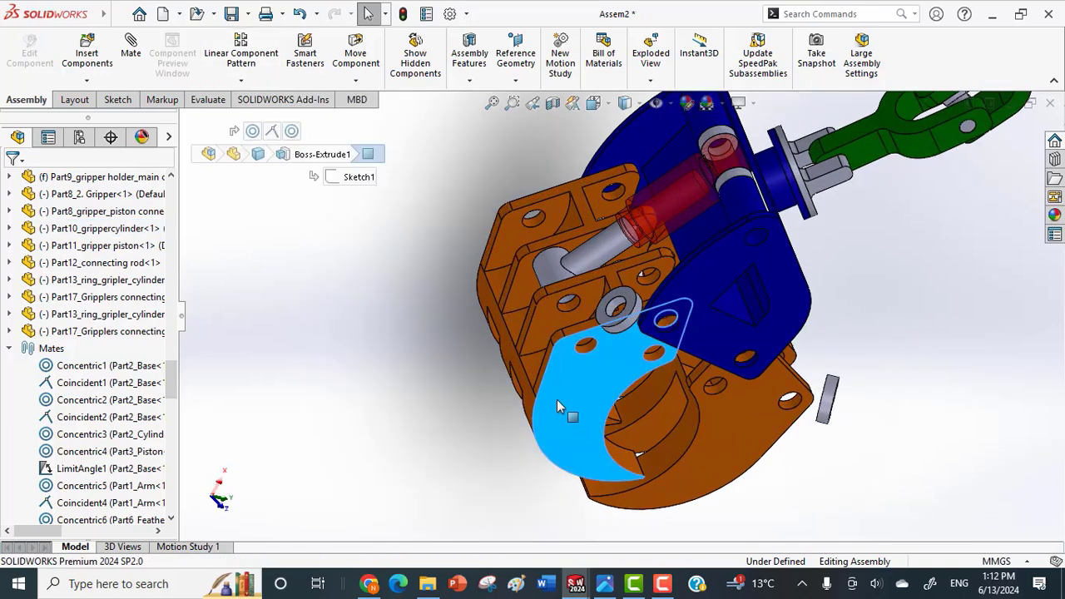
drag(557, 401, 517, 379)
middle_drag(517, 380, 655, 376)
scroll(712, 293, down, 2)
scroll(705, 292, down, 1)
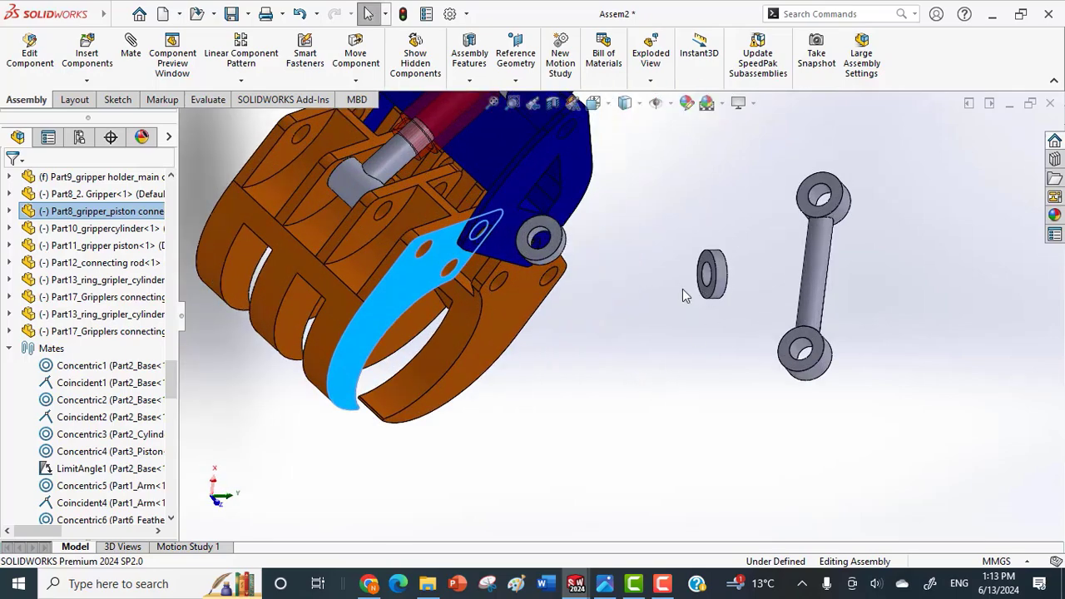
Reposition the loose connecting rod close to the second gripper and check the bore of its eye.
middle_drag(705, 279, 647, 235)
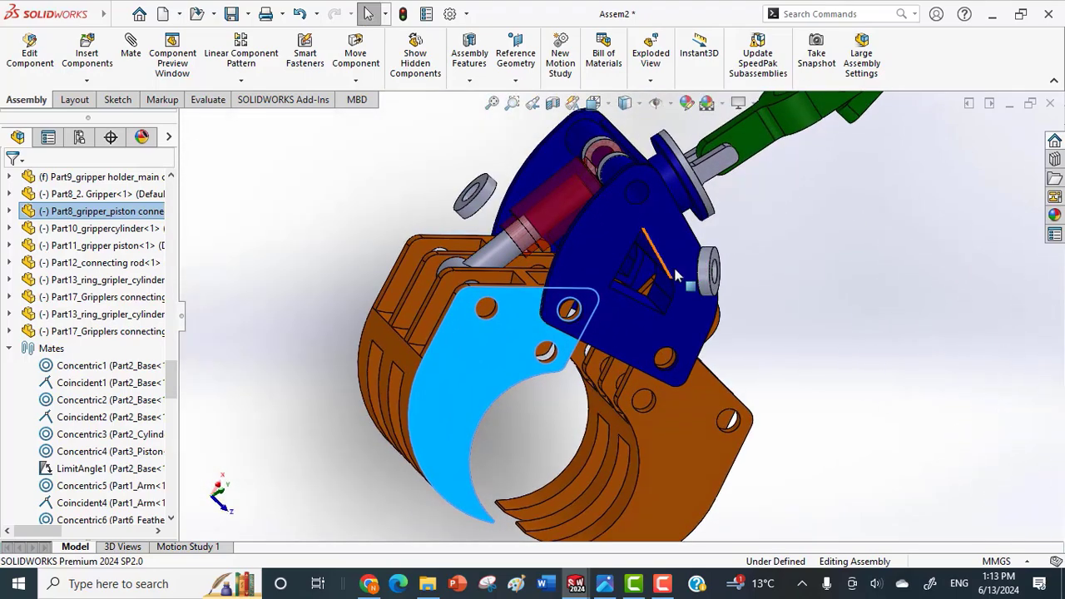
scroll(710, 294, up, 2)
middle_drag(689, 287, 799, 360)
scroll(803, 363, up, 2)
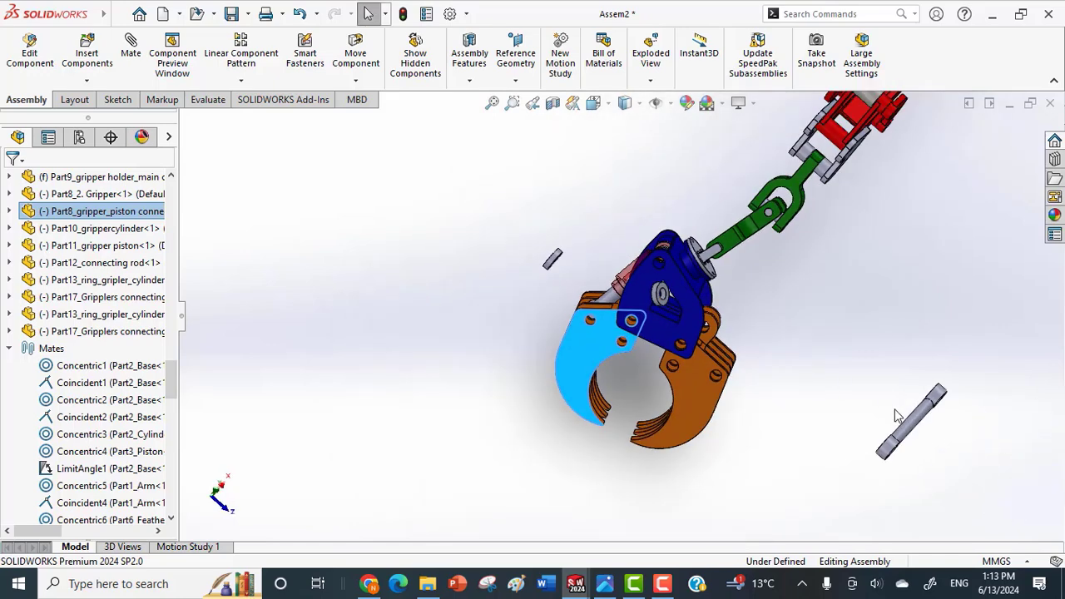
mouse_move(874, 446)
mouse_down()
mouse_move(828, 406)
mouse_move(850, 432)
mouse_move(869, 426)
mouse_up()
click(858, 402)
scroll(857, 403, up, 1)
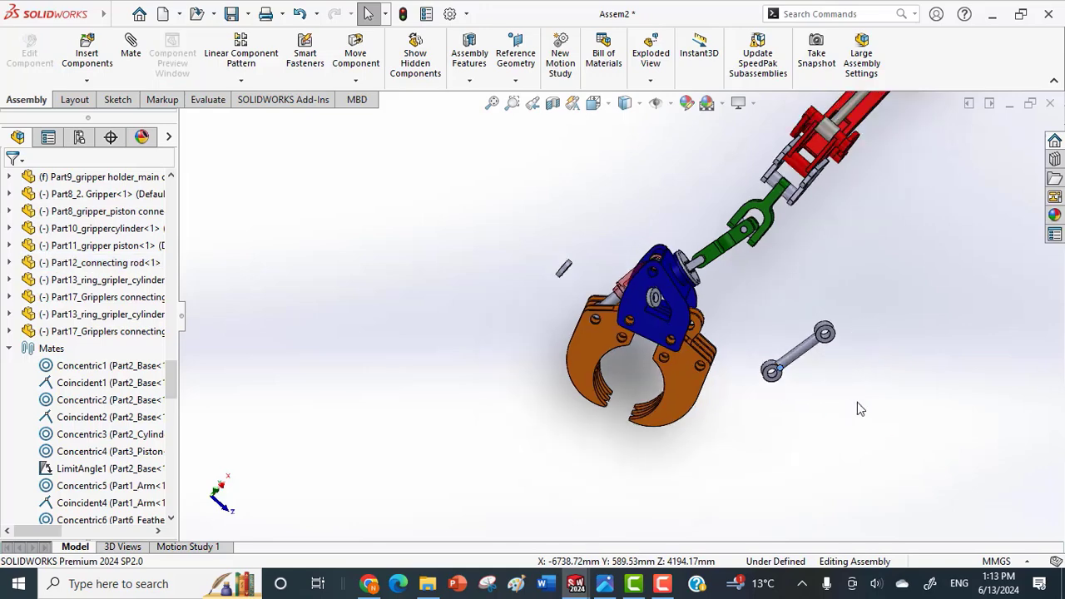
middle_drag(857, 403, 824, 405)
scroll(777, 359, down, 6)
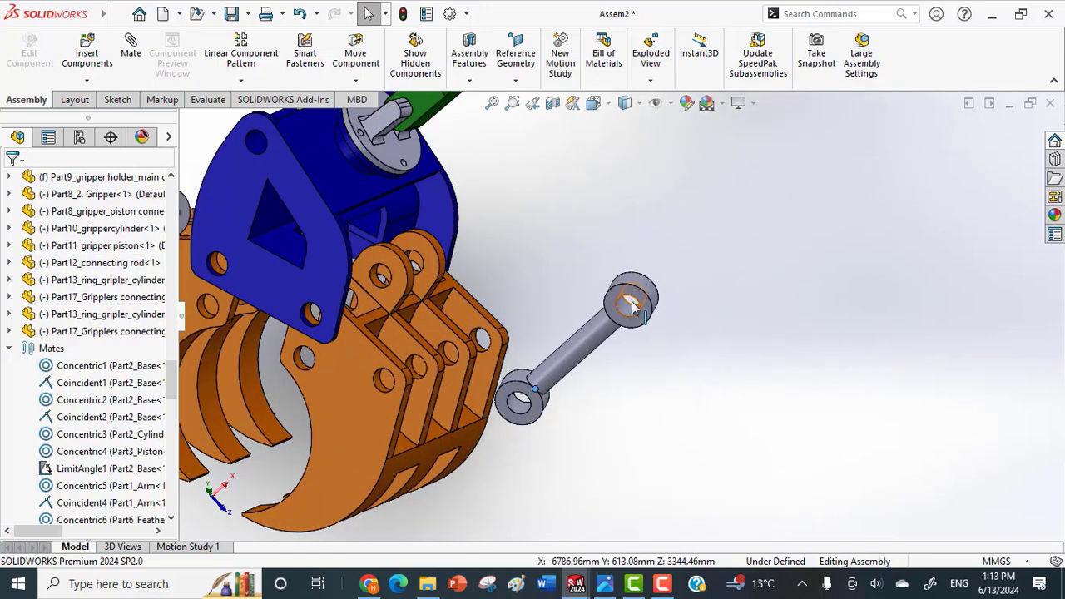
click(630, 312)
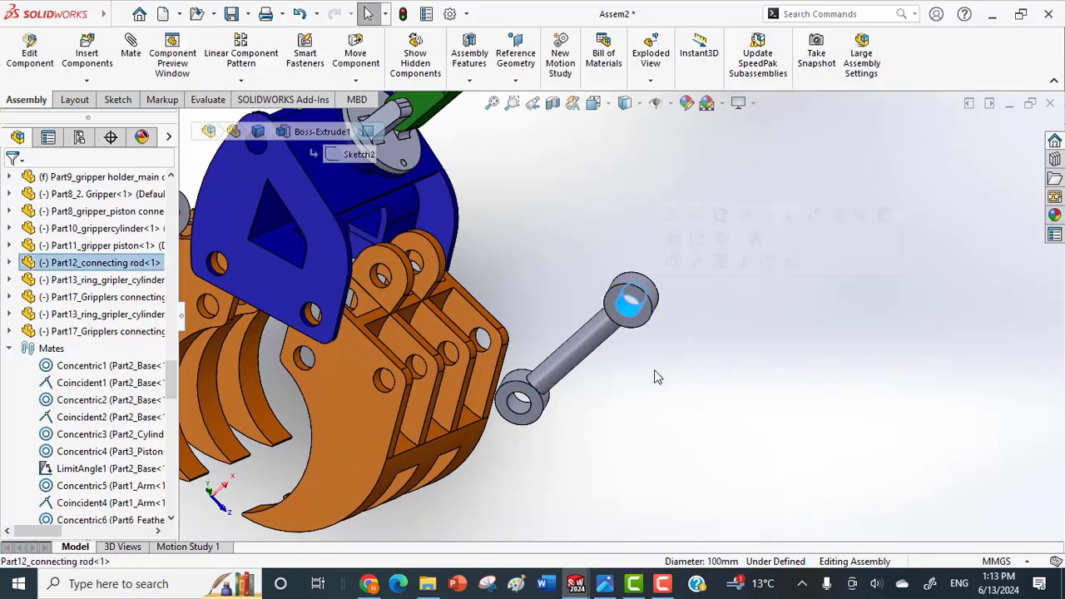
click(666, 387)
Add a concentric mate between a connecting rod ring's bore and the hole in one of the second gripper's rounded lugs.
middle_drag(846, 402, 584, 231)
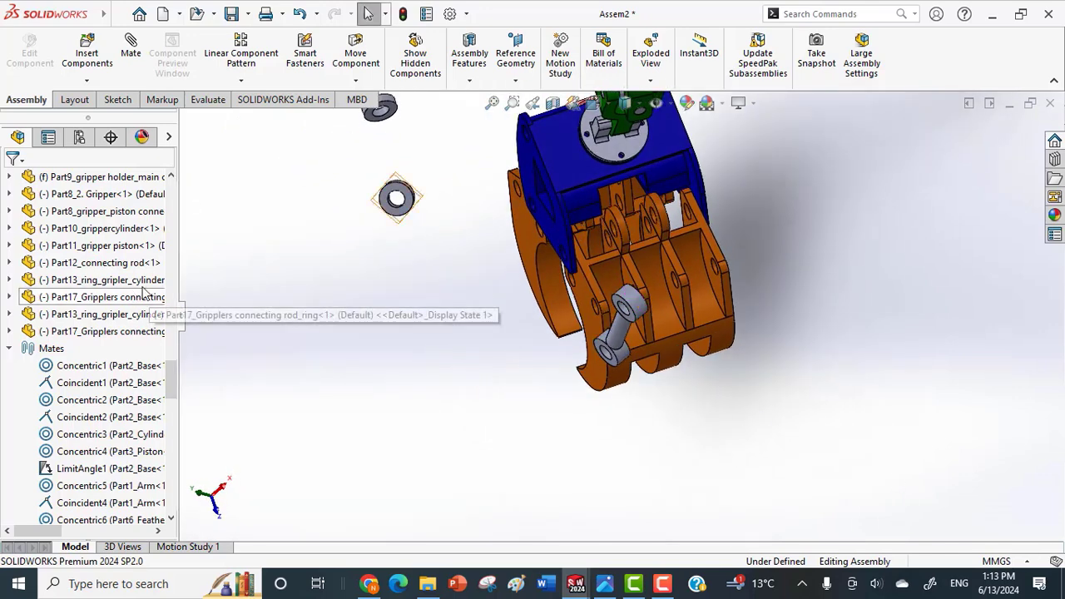
scroll(144, 292, up, 1)
scroll(387, 158, up, 2)
scroll(444, 198, down, 2)
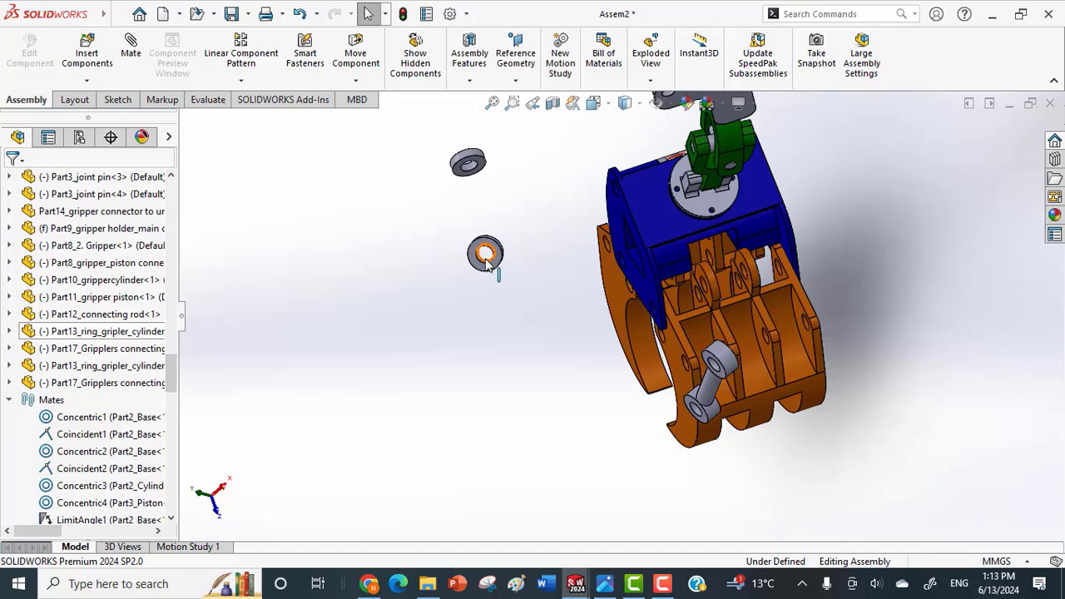
scroll(491, 262, down, 4)
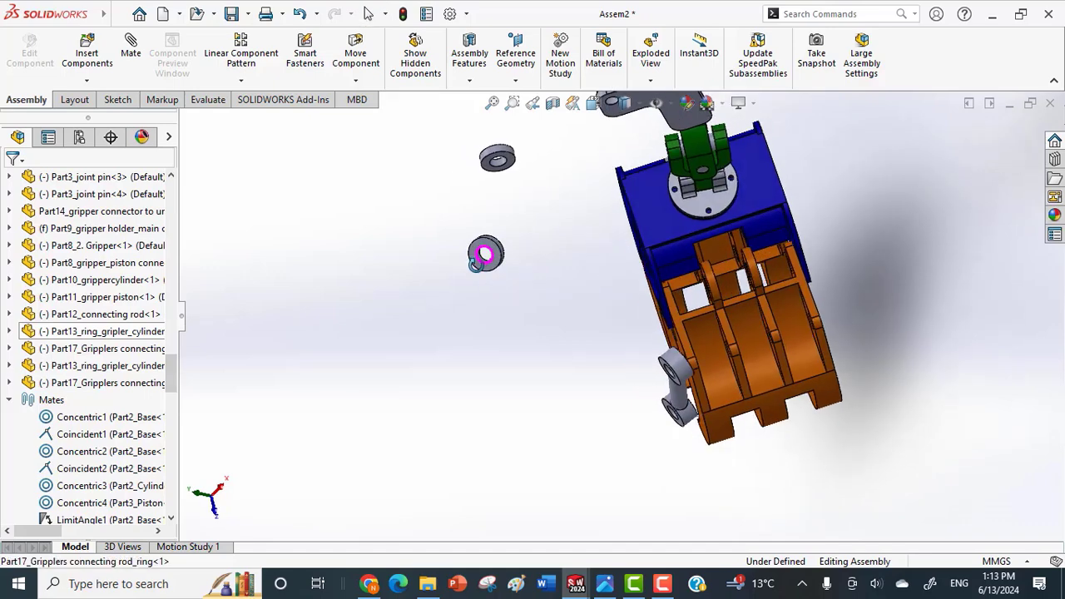
click(509, 277)
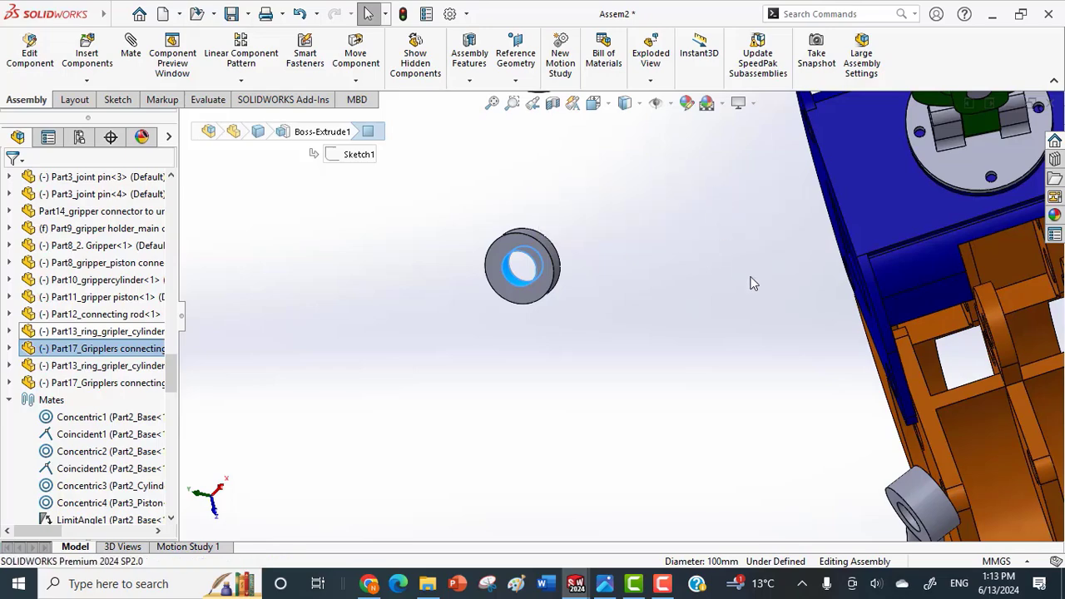
scroll(753, 284, up, 4)
middle_drag(760, 276, 828, 264)
scroll(828, 265, down, 5)
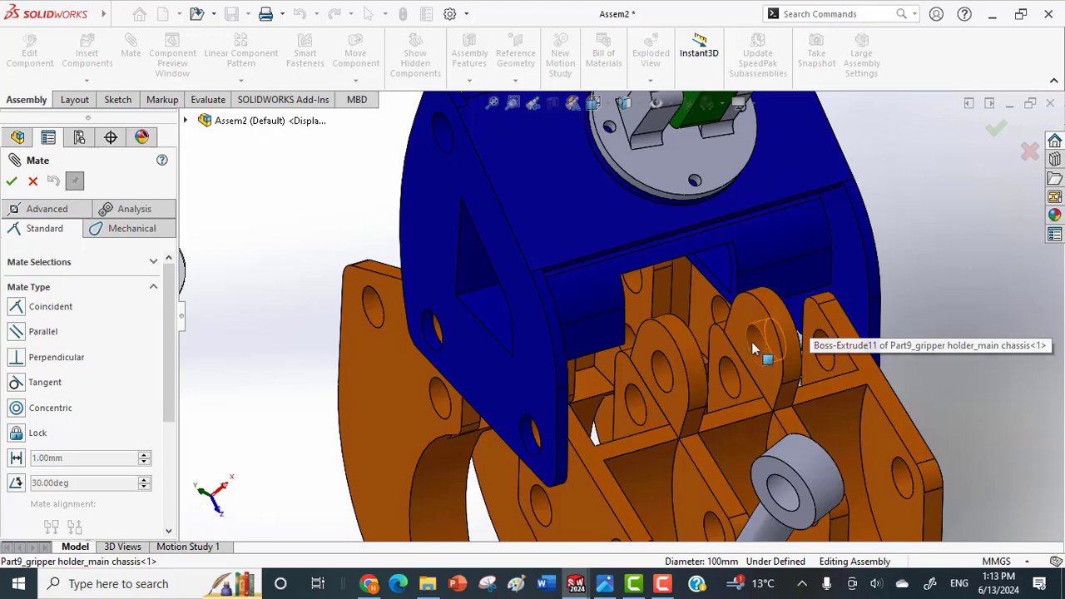
click(753, 348)
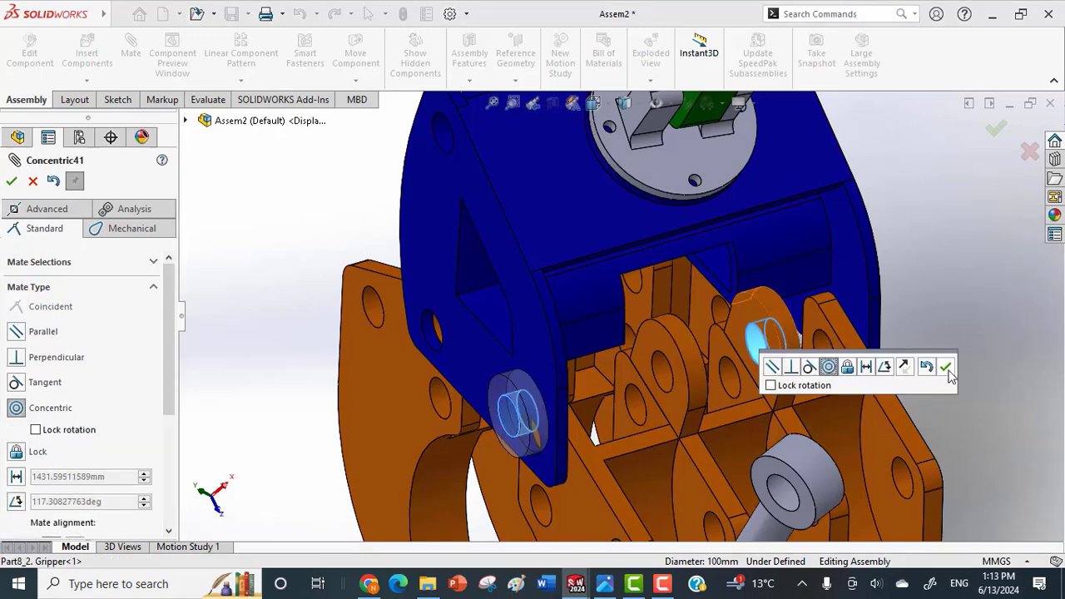
click(947, 368)
Add a coincident mate between the ring's flat face and the inner face of that gripper lug.
middle_drag(629, 378, 553, 379)
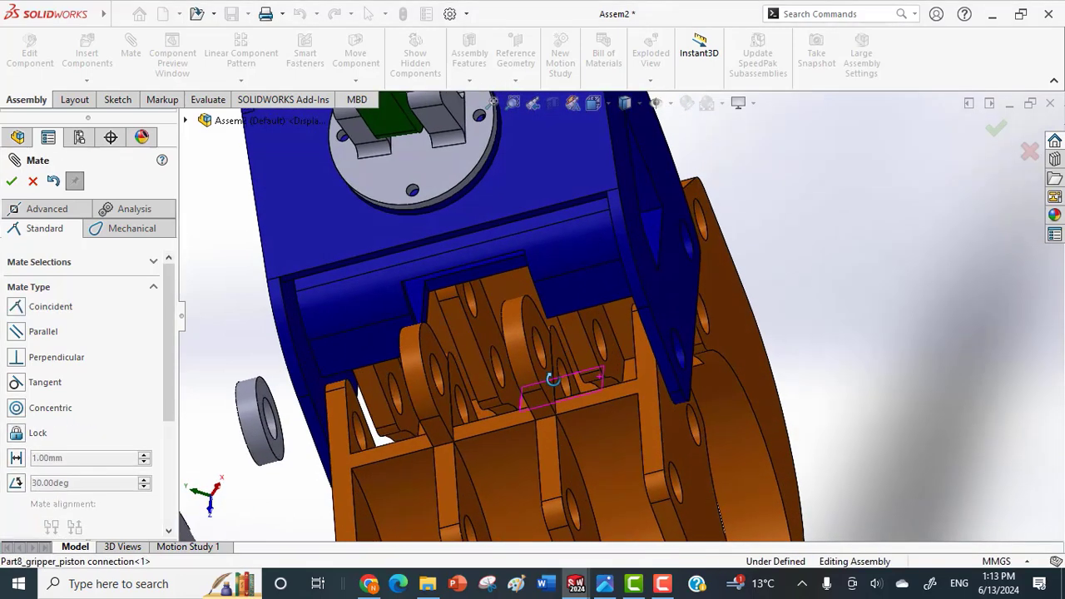
click(263, 388)
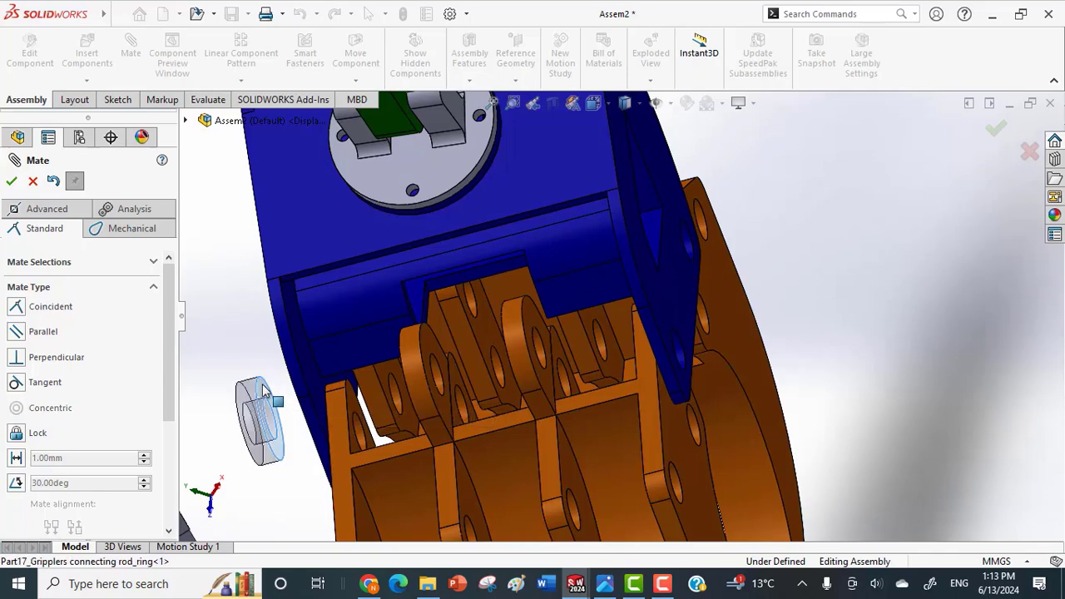
middle_drag(460, 368, 545, 364)
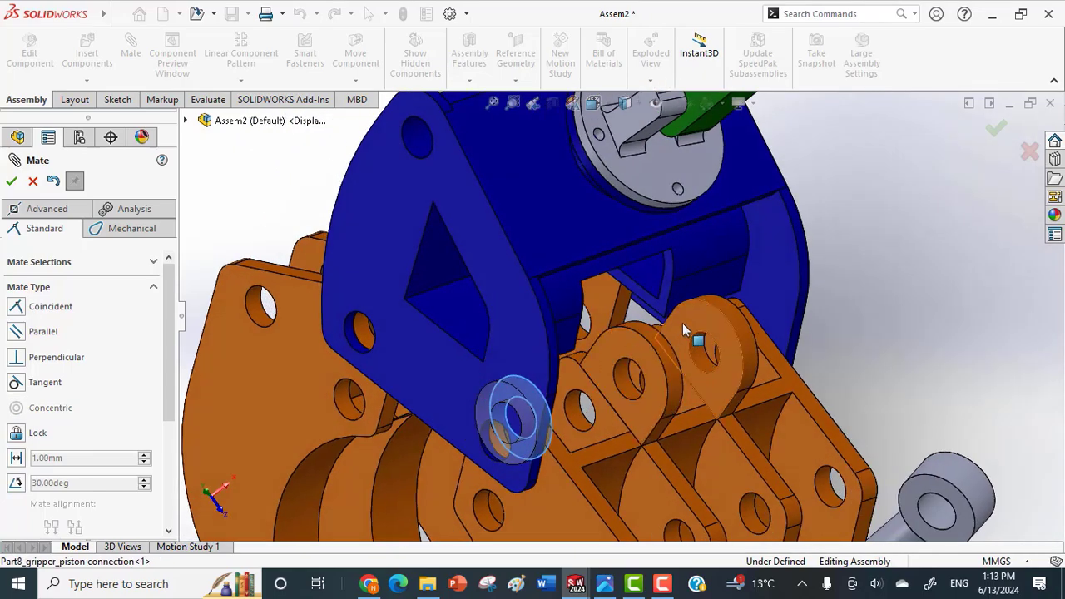
click(706, 318)
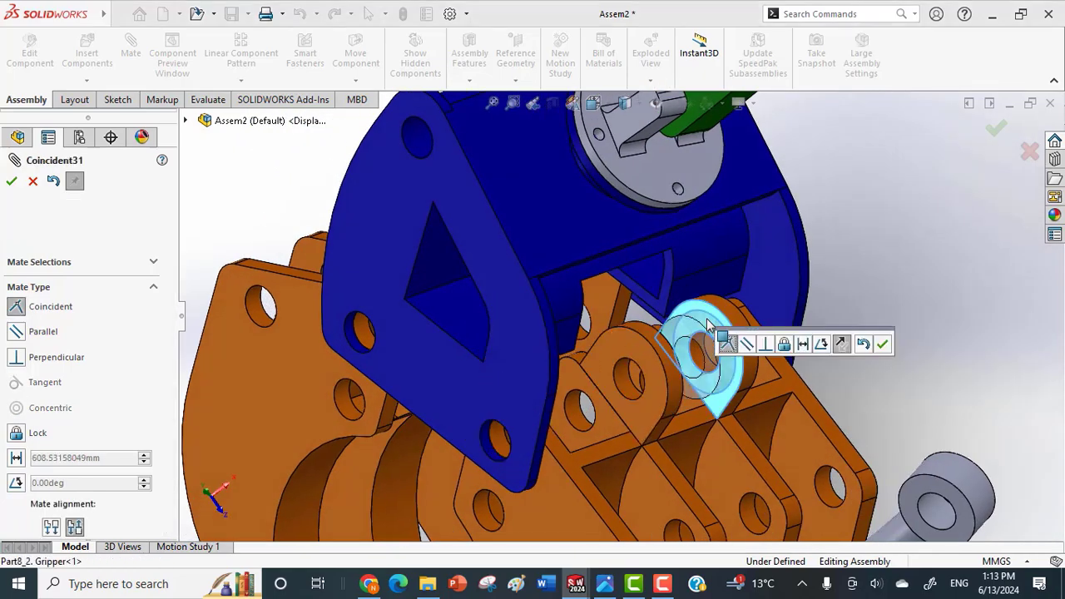
click(882, 344)
Add a concentric mate between the other connecting rod ring's bore and the hole in the opposite rounded lug of the second gripper.
middle_drag(817, 357, 654, 364)
click(251, 172)
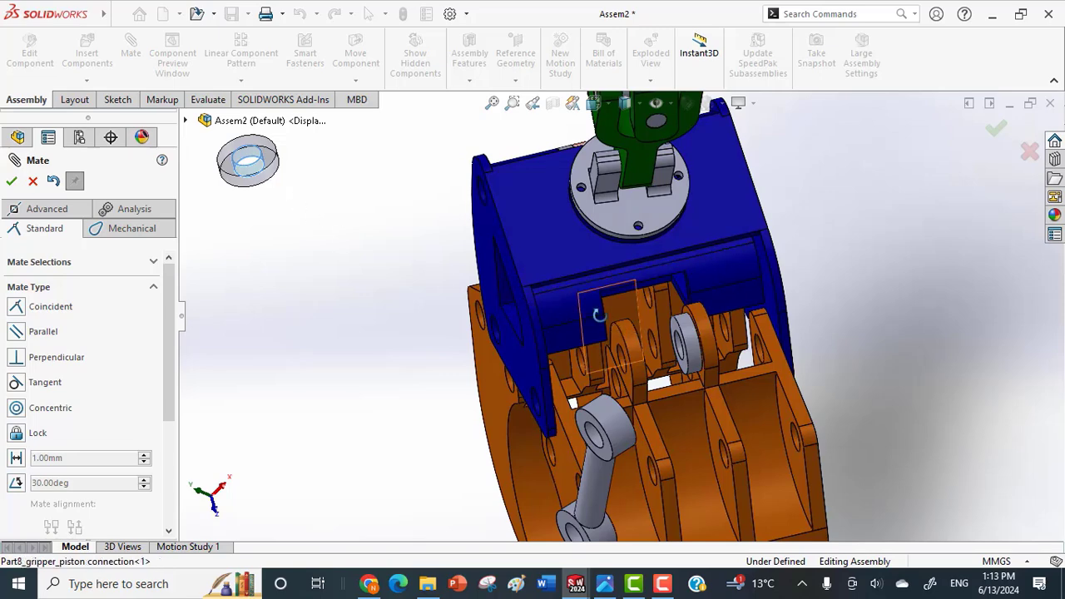
middle_drag(597, 315, 546, 341)
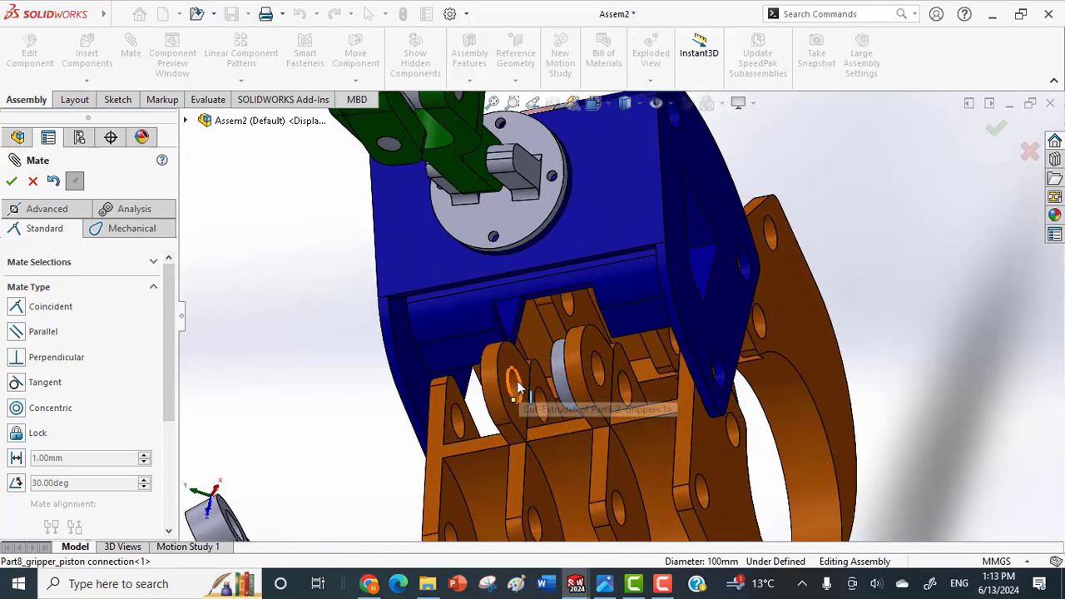
click(517, 388)
click(499, 408)
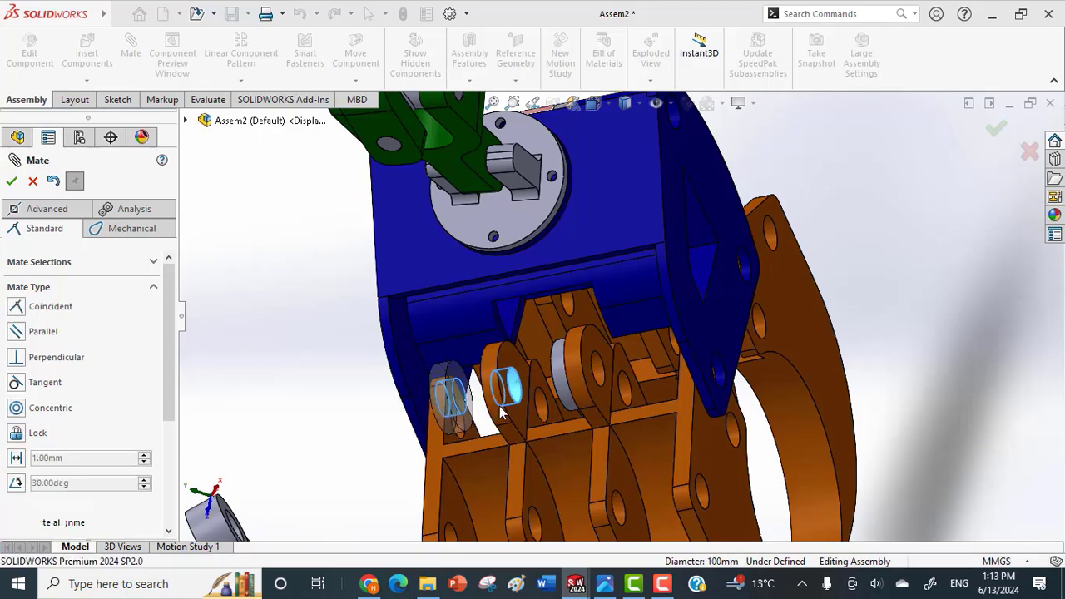
middle_drag(425, 405, 470, 428)
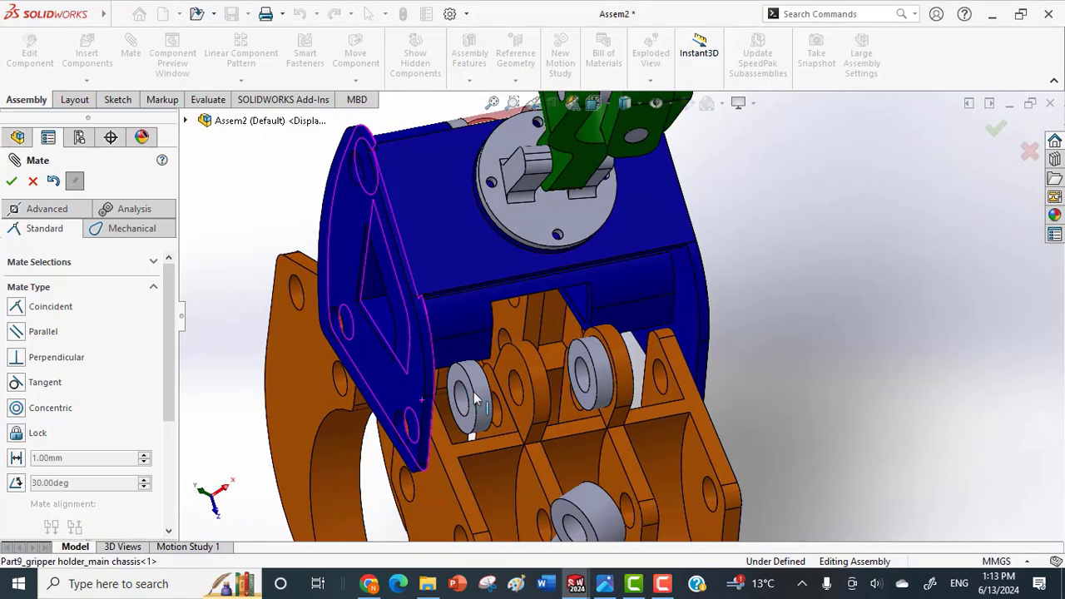
Seat the other ring against the inner face of the opposite gripper lug with a coincident mate.
click(505, 388)
middle_drag(505, 388, 511, 400)
click(564, 361)
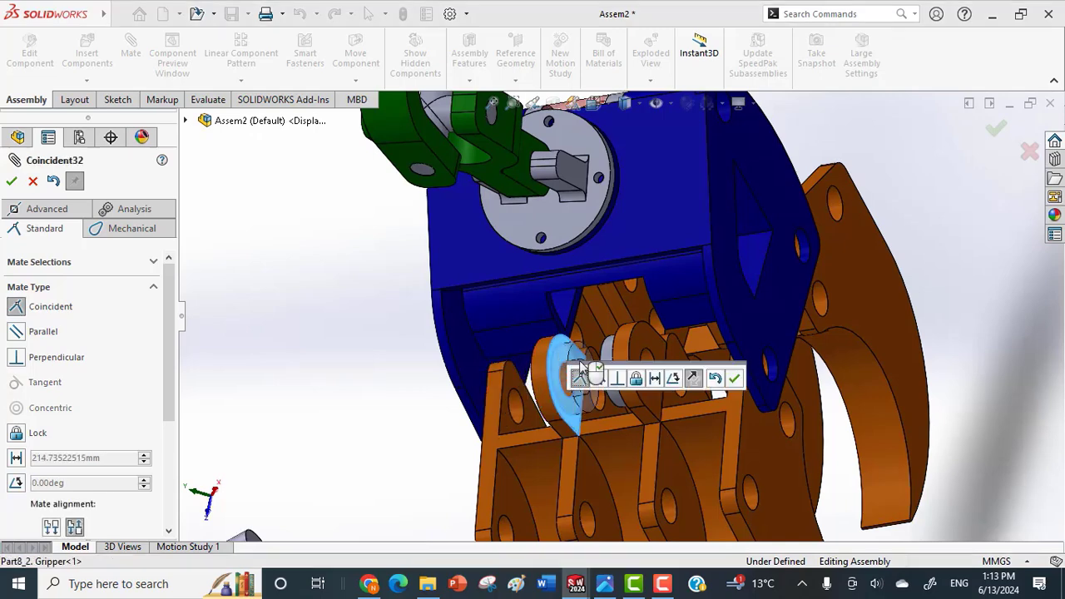
click(734, 379)
Add a concentric mate between the bore of one connecting rod eye and the bore of the ring on the second gripper's lug.
scroll(571, 428, up, 5)
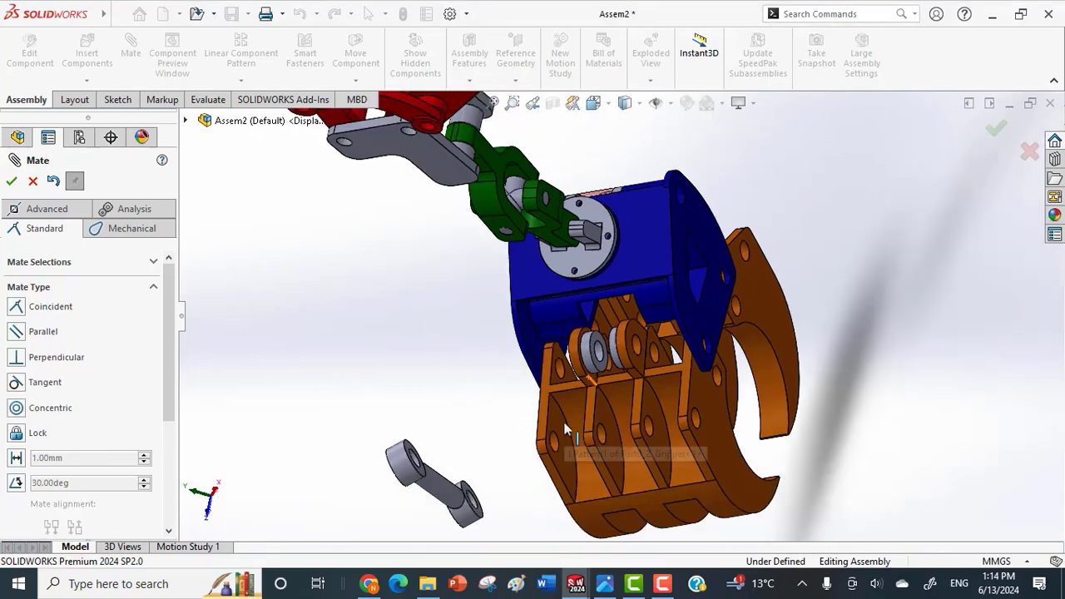
scroll(568, 420, down, 3)
middle_drag(568, 420, 526, 446)
scroll(423, 450, down, 4)
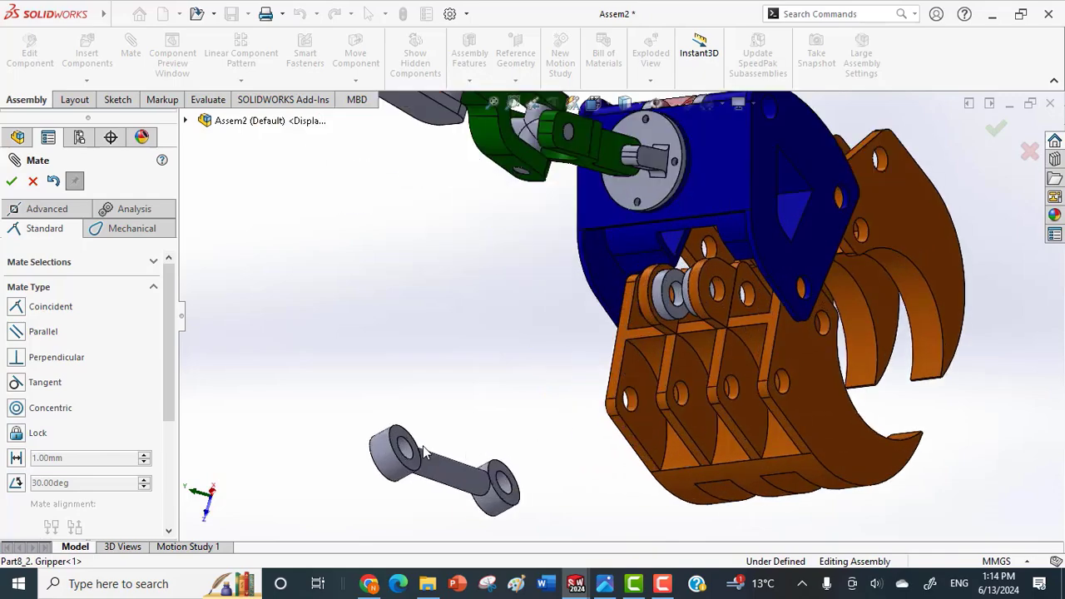
click(423, 442)
scroll(676, 375, up, 4)
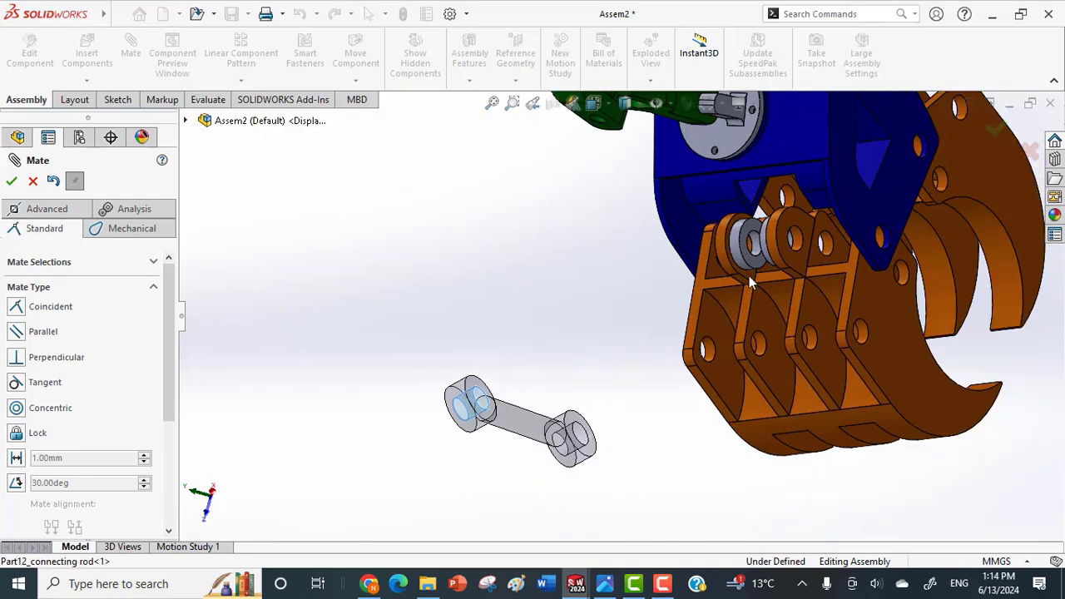
scroll(595, 287, down, 3)
middle_drag(595, 287, 732, 266)
scroll(767, 261, down, 5)
click(766, 262)
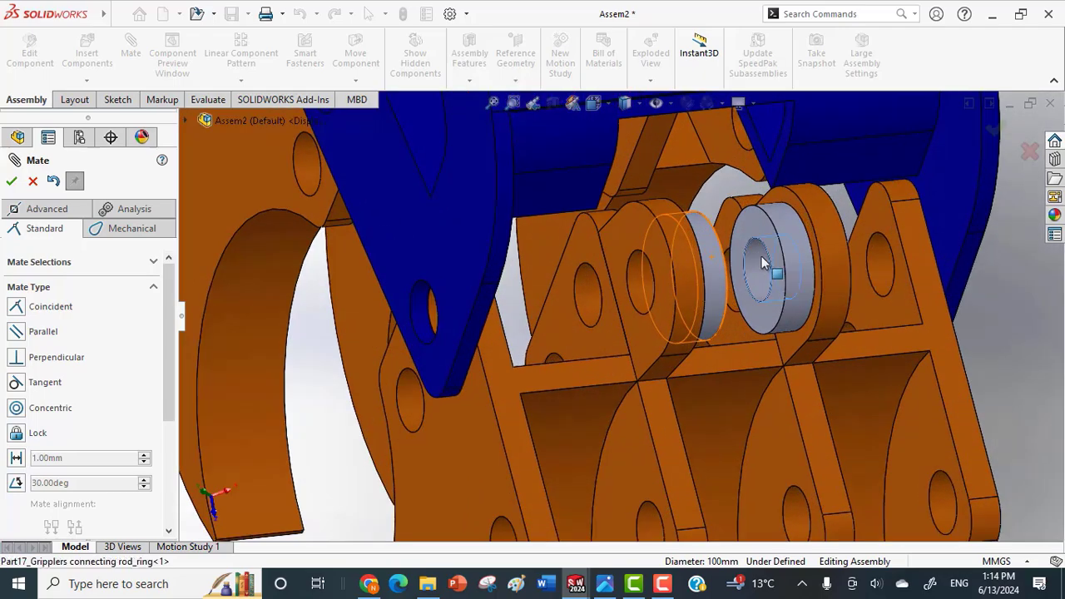
click(956, 239)
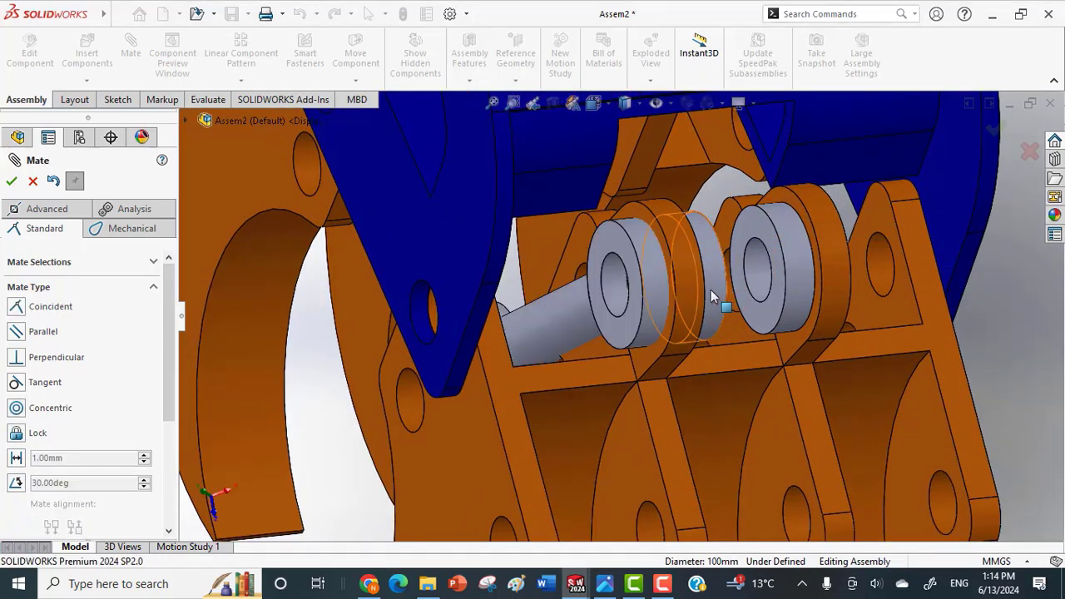
Centre the connecting rod's eye between the lugs with a coincident mate between its flat face and the facing ring's face.
middle_drag(713, 297, 681, 297)
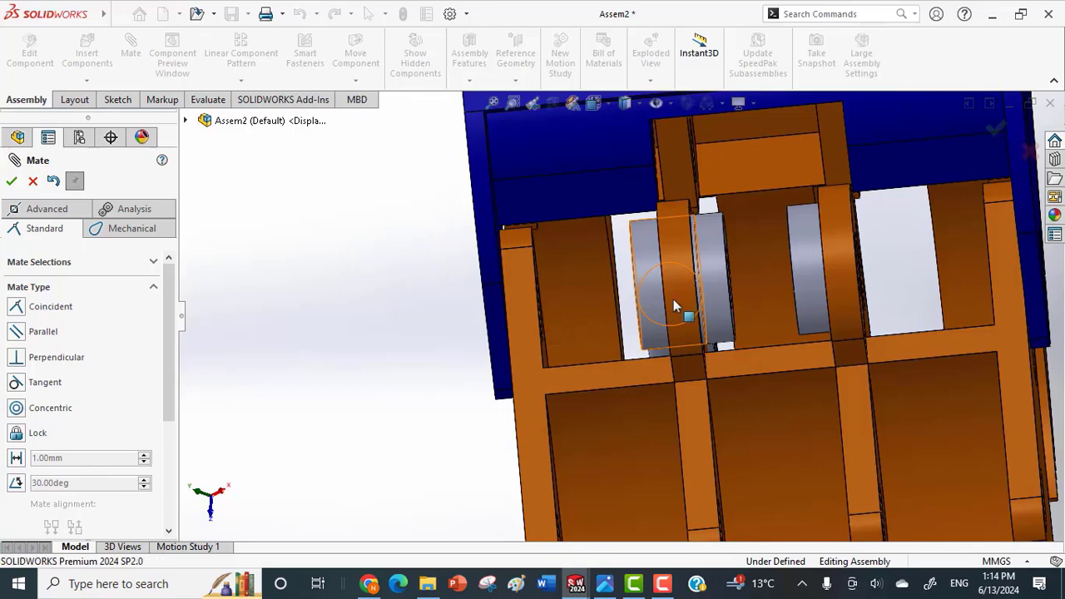
click(707, 305)
middle_drag(719, 299, 625, 264)
click(591, 244)
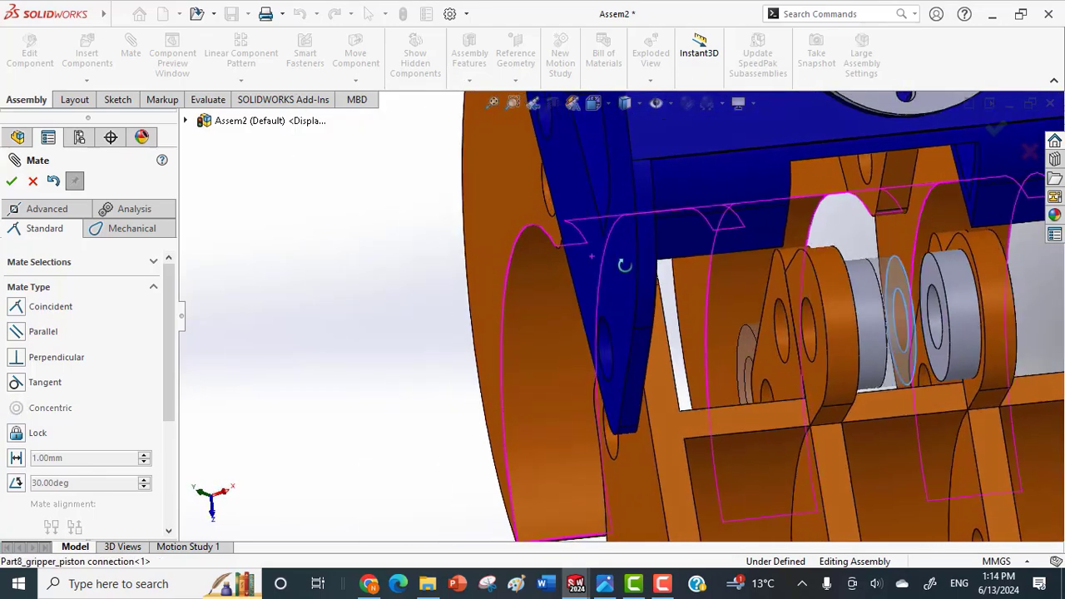
click(933, 280)
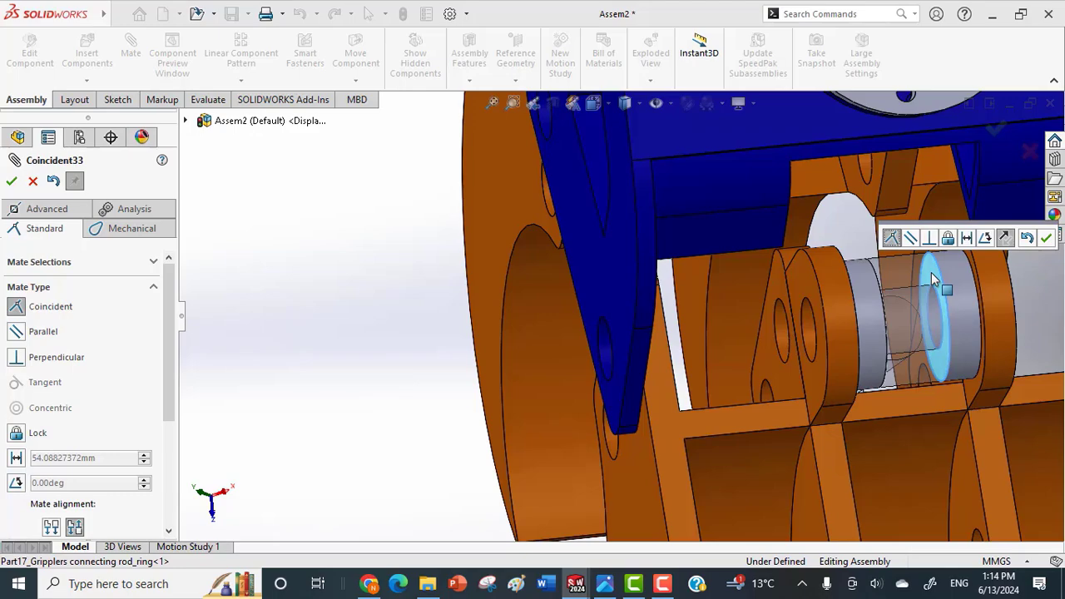
click(1046, 238)
Swing the free end of the connecting rod and the piston-side gripper to test how the linked parts move.
mouse_move(894, 307)
middle_down()
mouse_move(879, 319)
mouse_move(908, 309)
middle_up()
scroll(614, 337, up, 2)
middle_drag(613, 336, 644, 340)
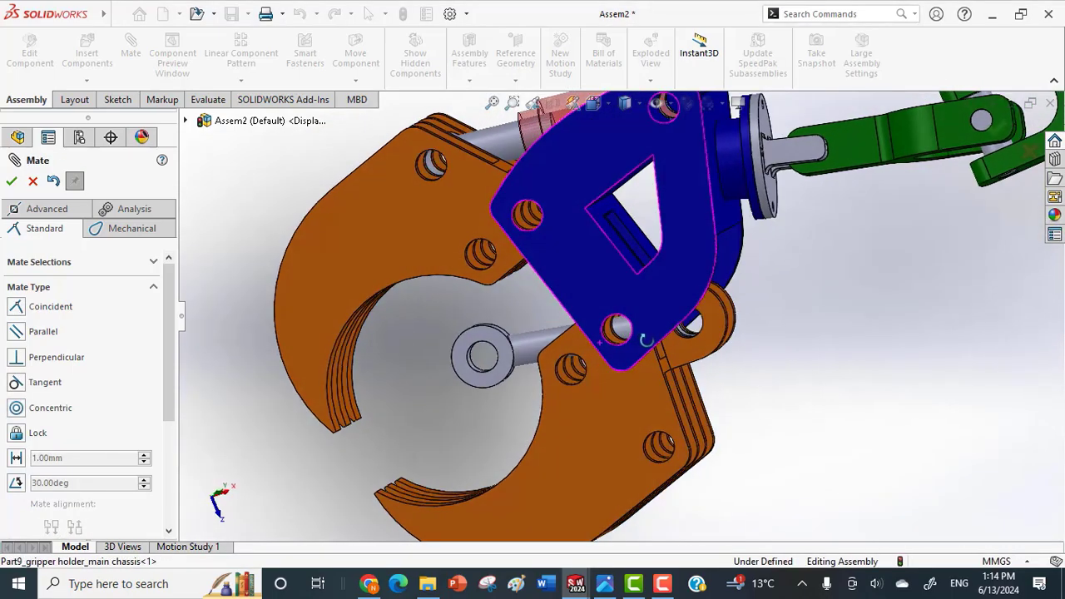
click(481, 340)
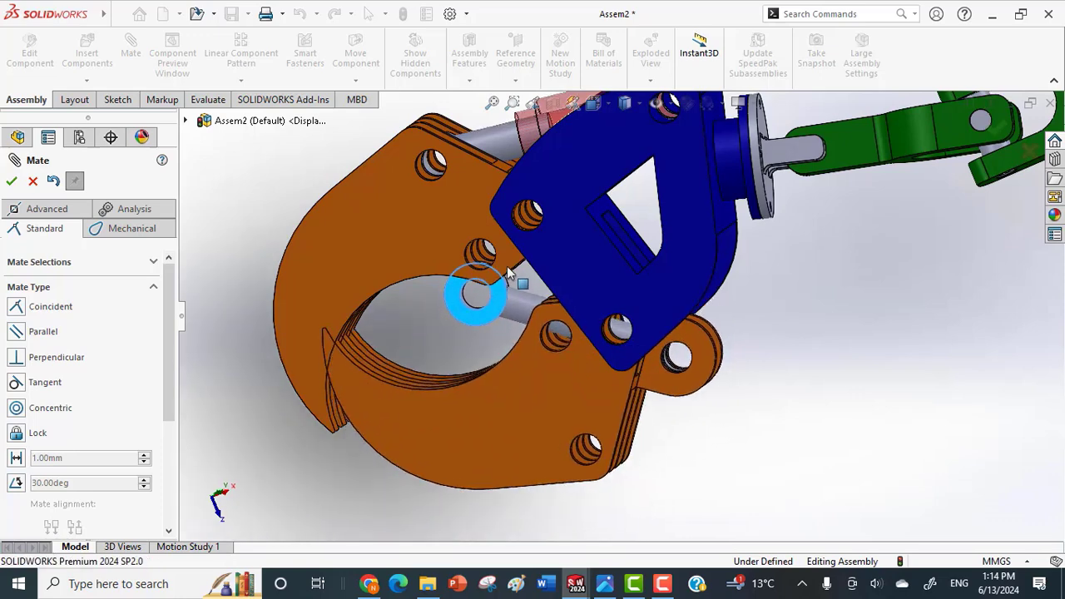
drag(511, 297, 517, 310)
drag(330, 266, 358, 208)
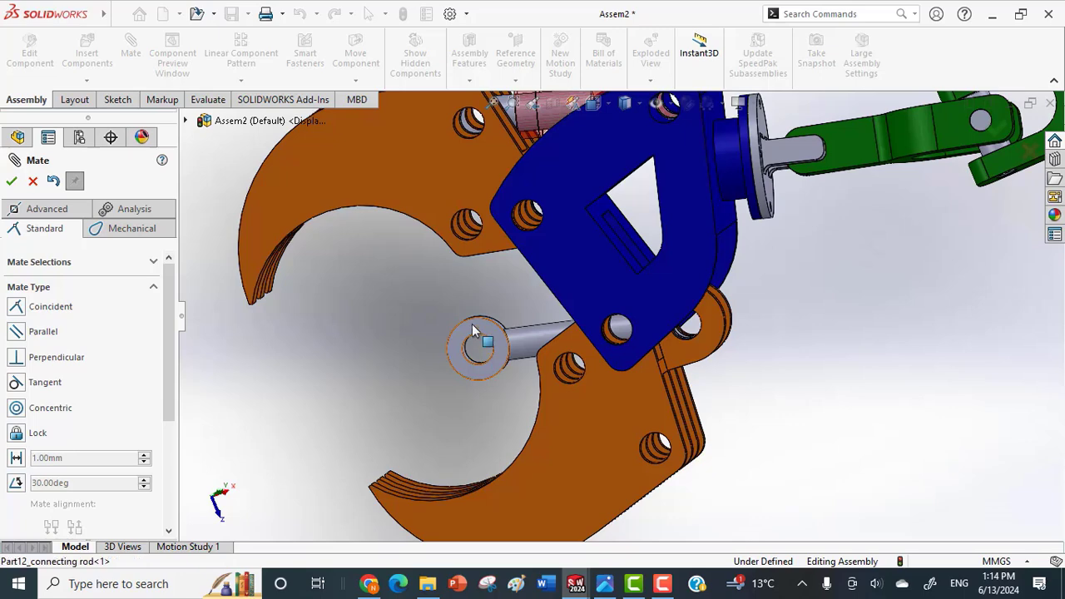
Swing the connecting rod's free eye up beside the lugs of the piston-side gripper and close the Mate command.
drag(472, 323, 497, 365)
drag(679, 502, 757, 492)
drag(454, 380, 454, 283)
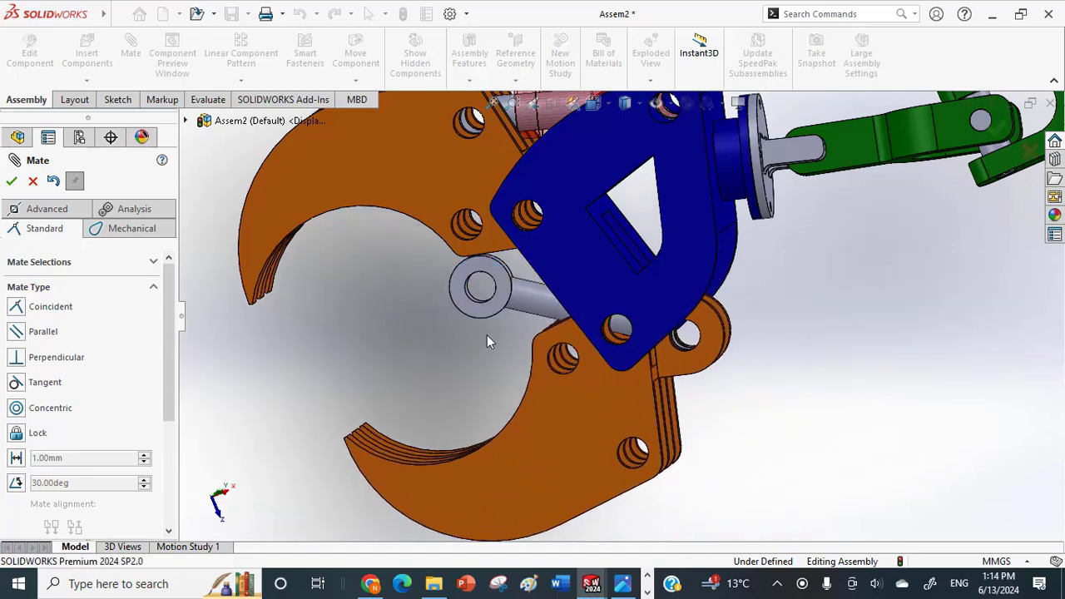
middle_drag(488, 335, 491, 281)
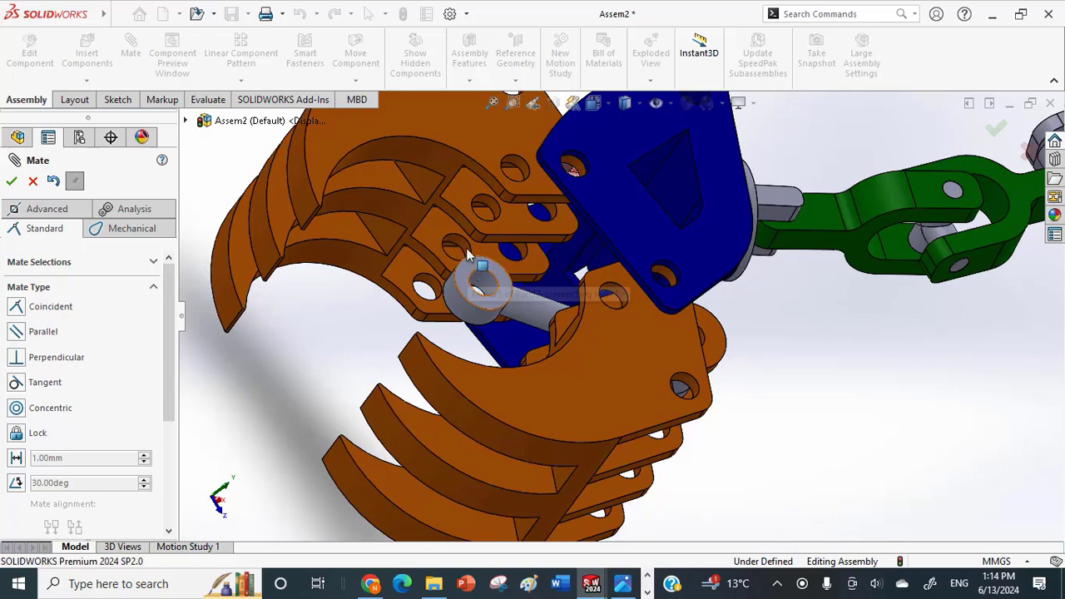
drag(468, 253, 456, 218)
middle_drag(461, 243, 455, 344)
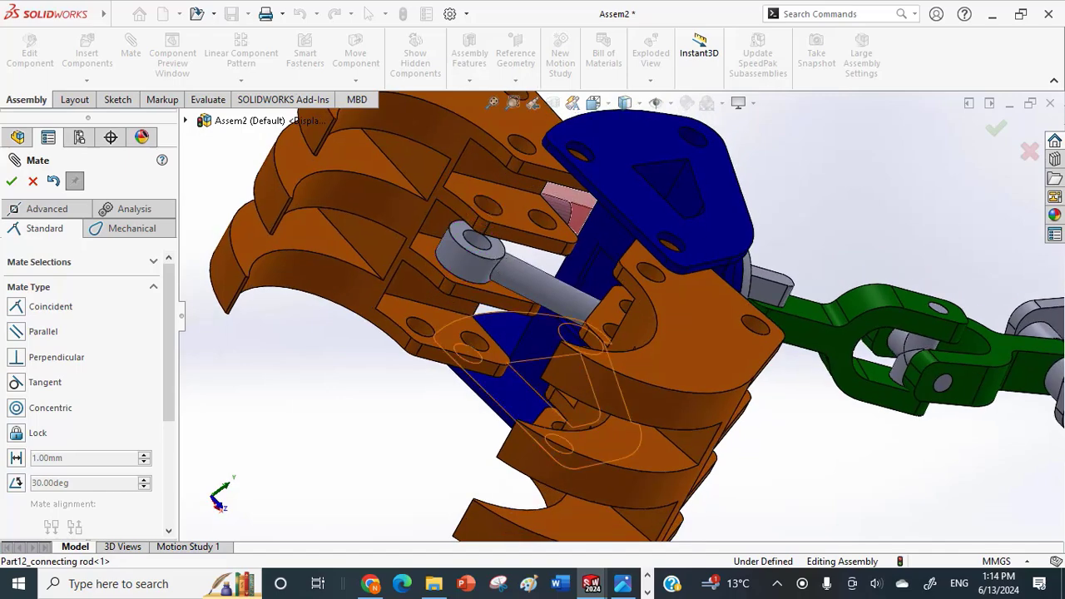
click(12, 182)
Insert a Part17_Gripplers connecting rod_ring from the Gripper folder and place it below the piston-side gripper.
scroll(396, 375, up, 3)
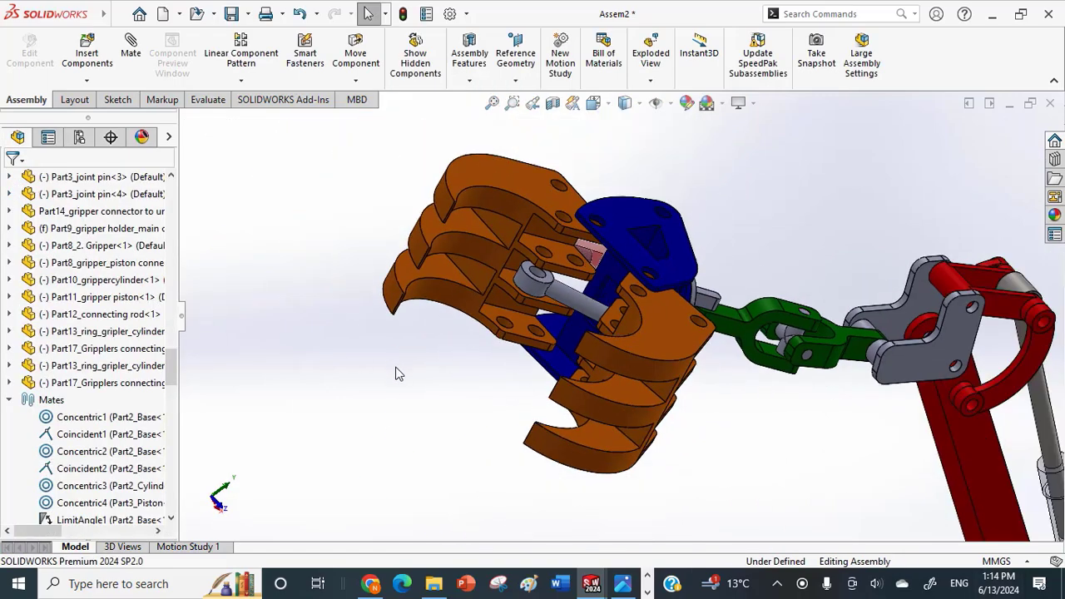
middle_drag(543, 330, 275, 346)
click(86, 81)
click(90, 98)
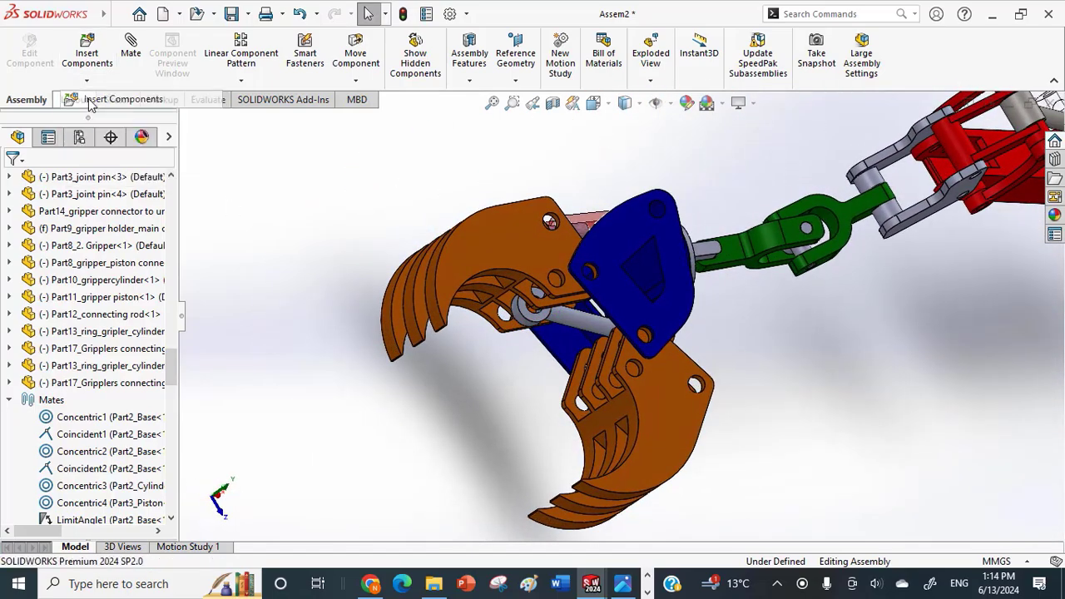
click(70, 448)
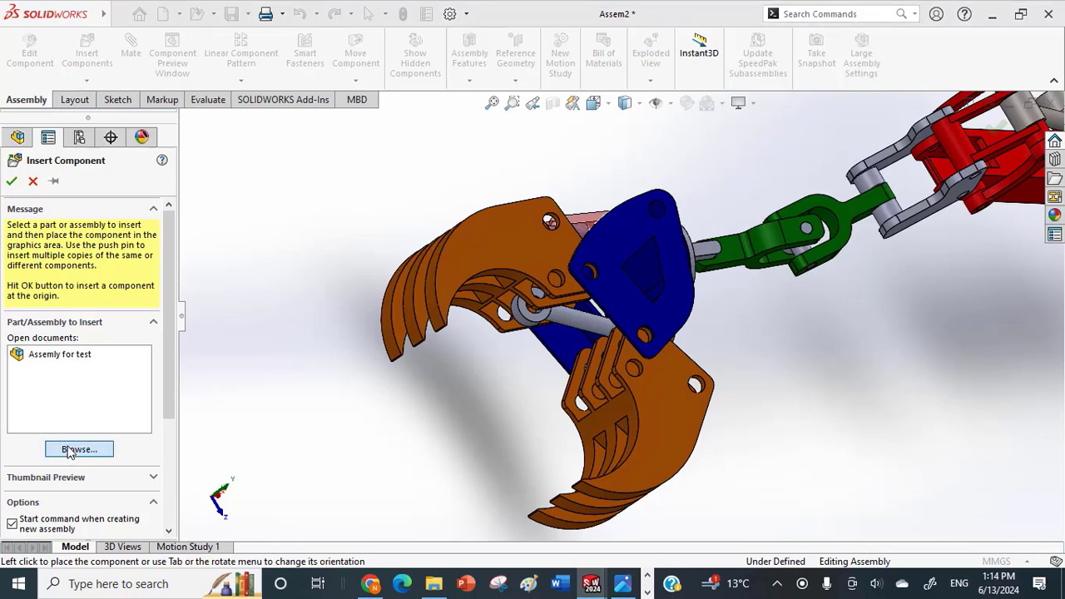
scroll(443, 350, down, 3)
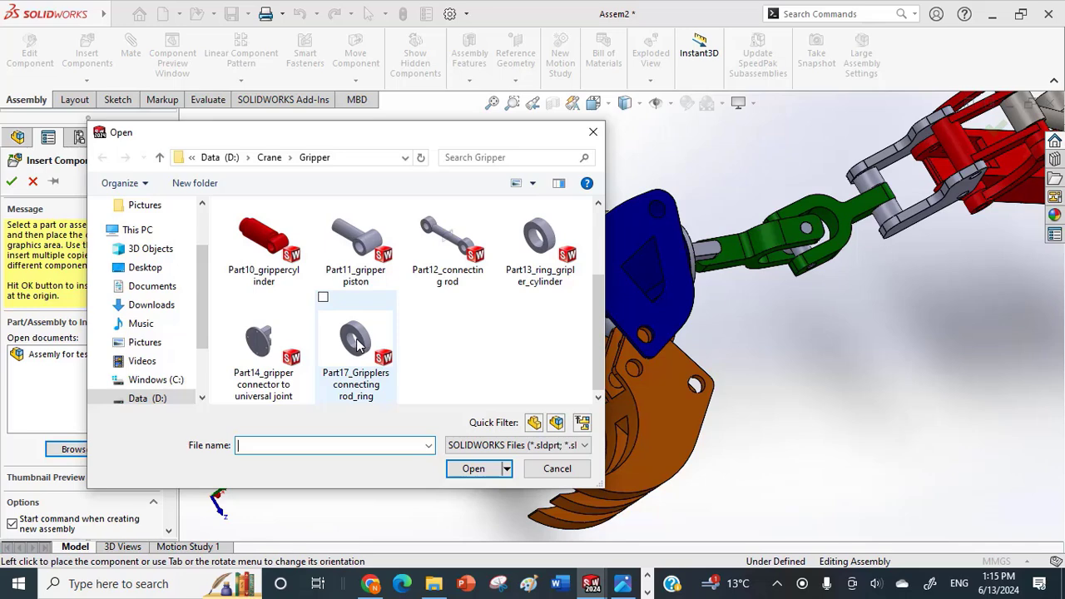
click(326, 308)
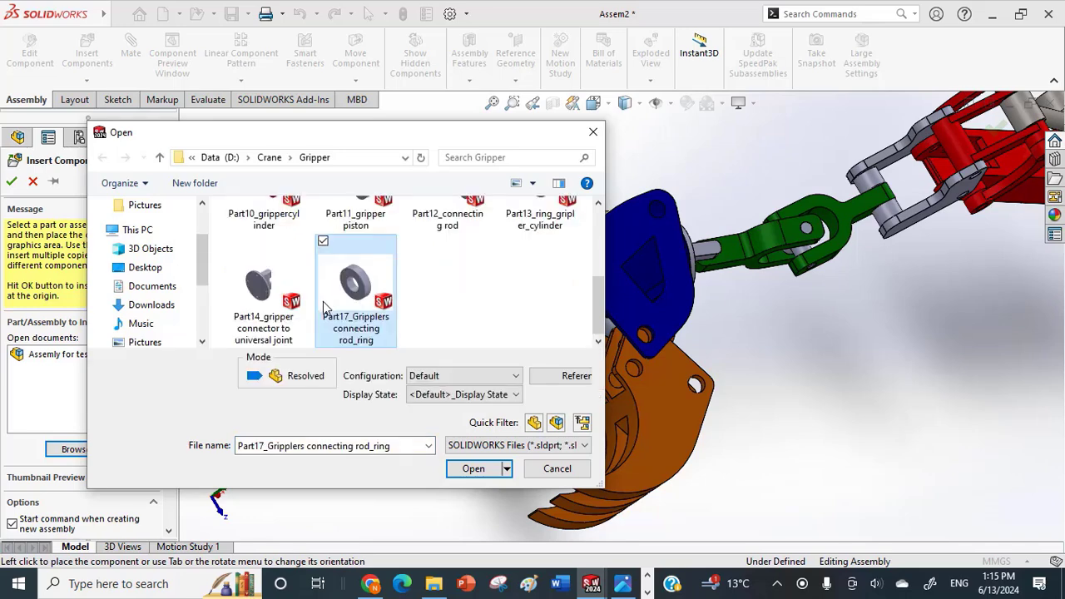
click(472, 469)
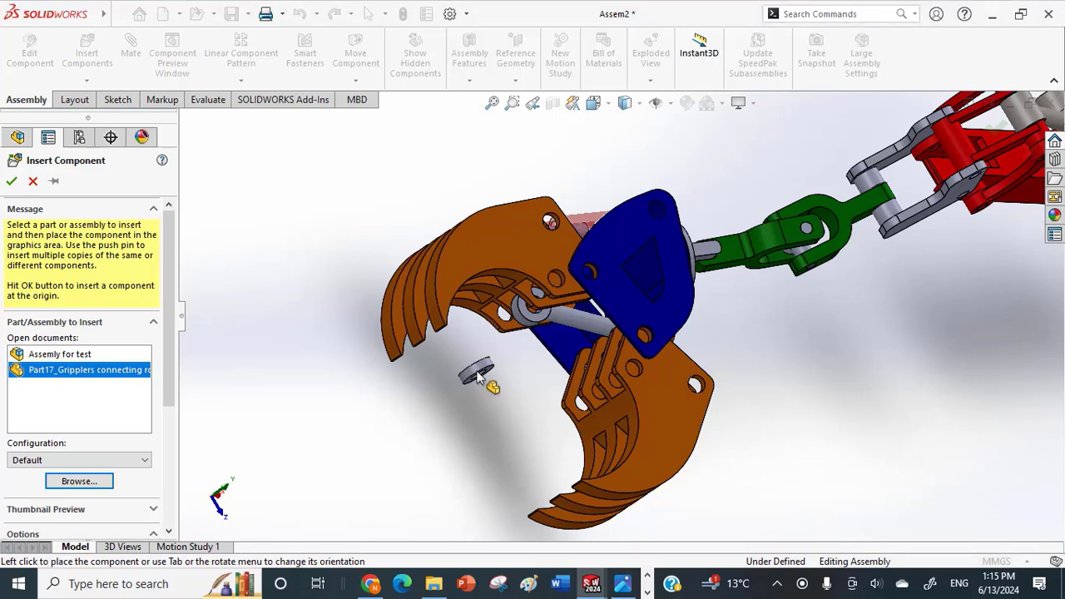
click(475, 400)
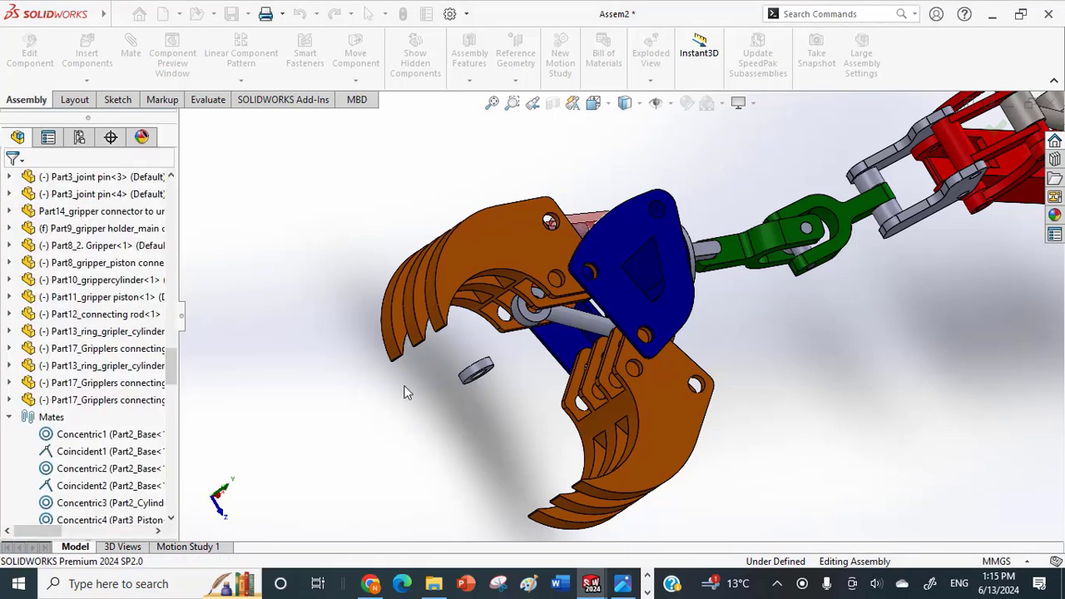
Insert another copy of Part17_Gripplers connecting rod_ring beside the loose ring.
click(87, 81)
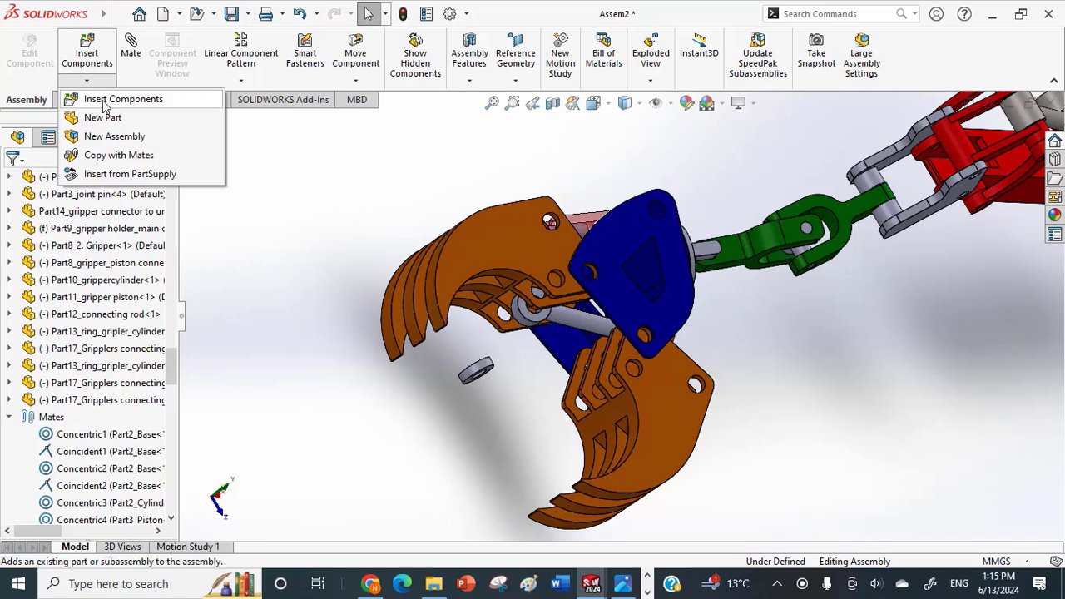
click(105, 100)
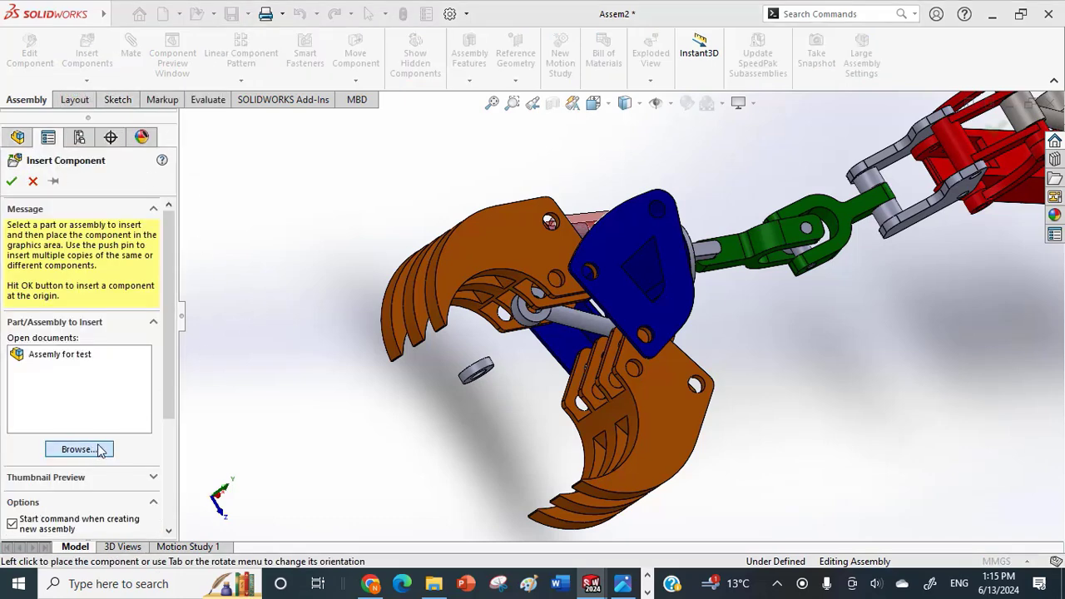
scroll(456, 366, down, 2)
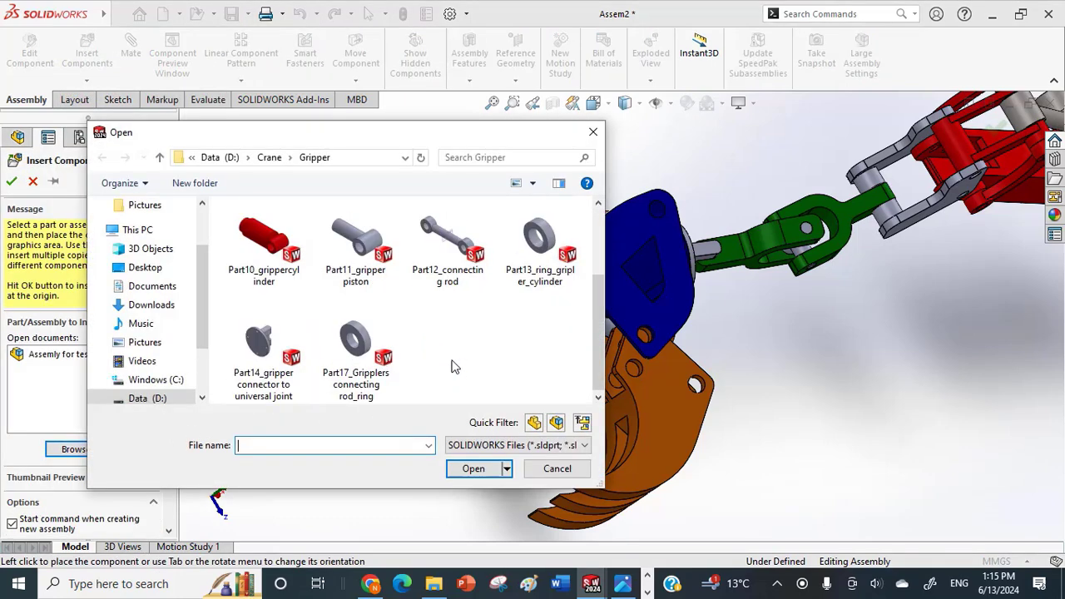
click(362, 354)
click(469, 471)
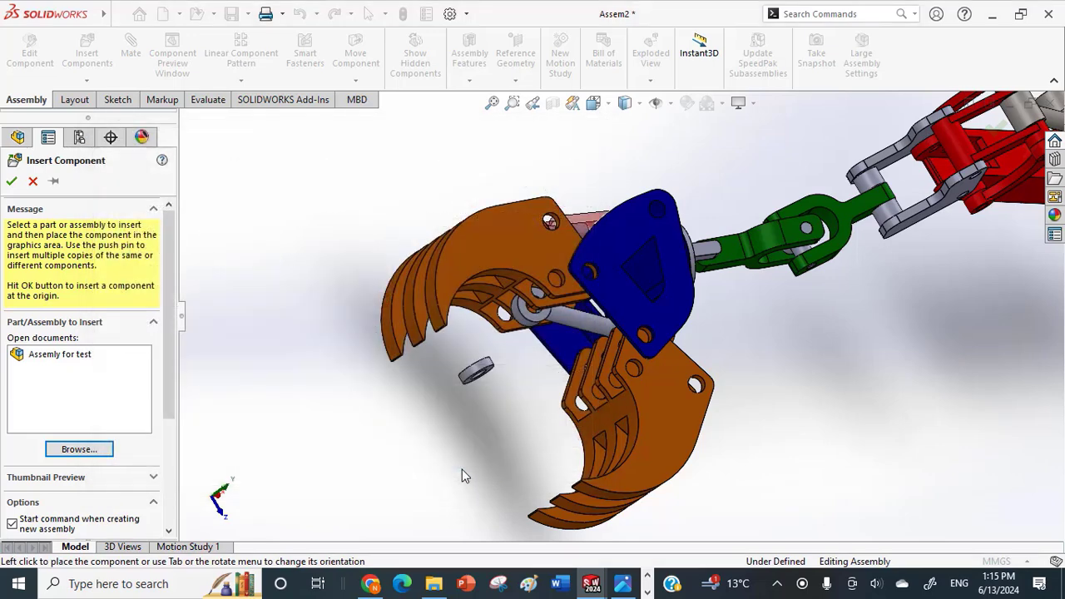
click(494, 394)
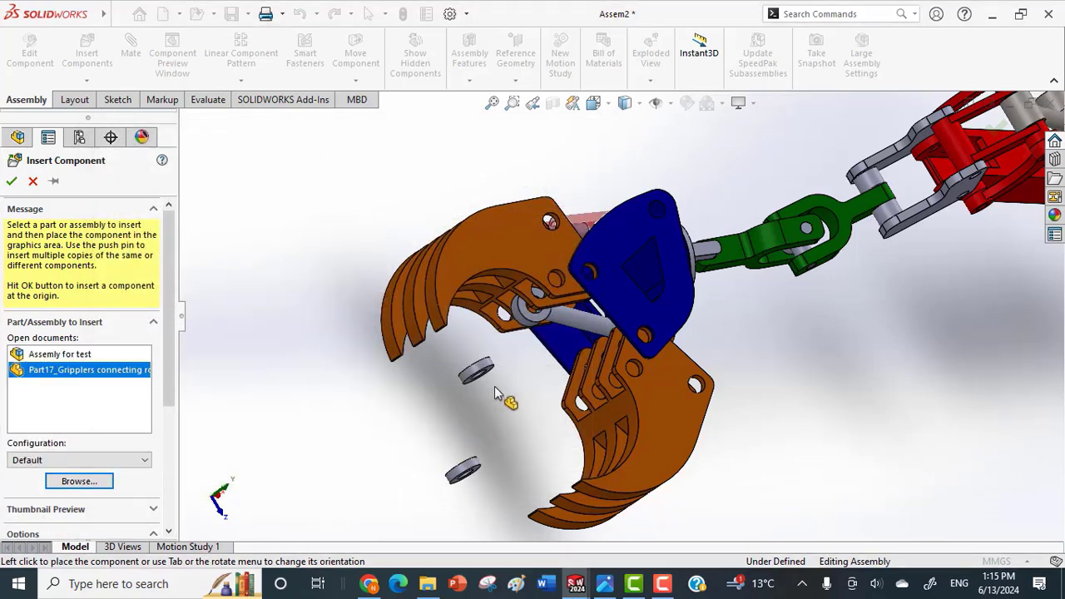
Turn the newest ring and add a concentric mate between its bore and the bore of the connecting rod's free eye.
scroll(476, 343, down, 2)
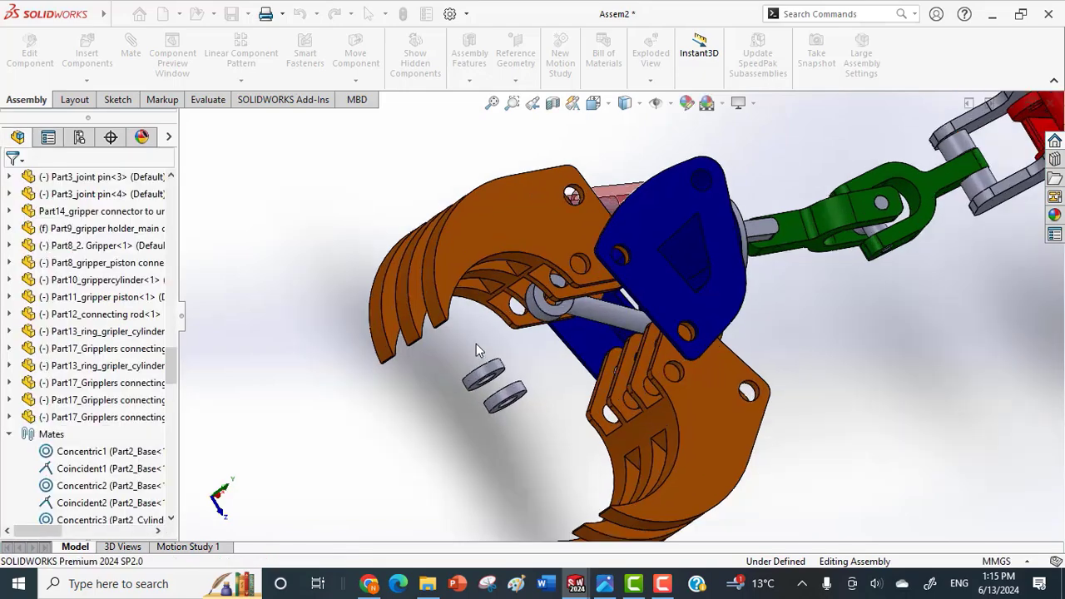
middle_drag(530, 326, 547, 306)
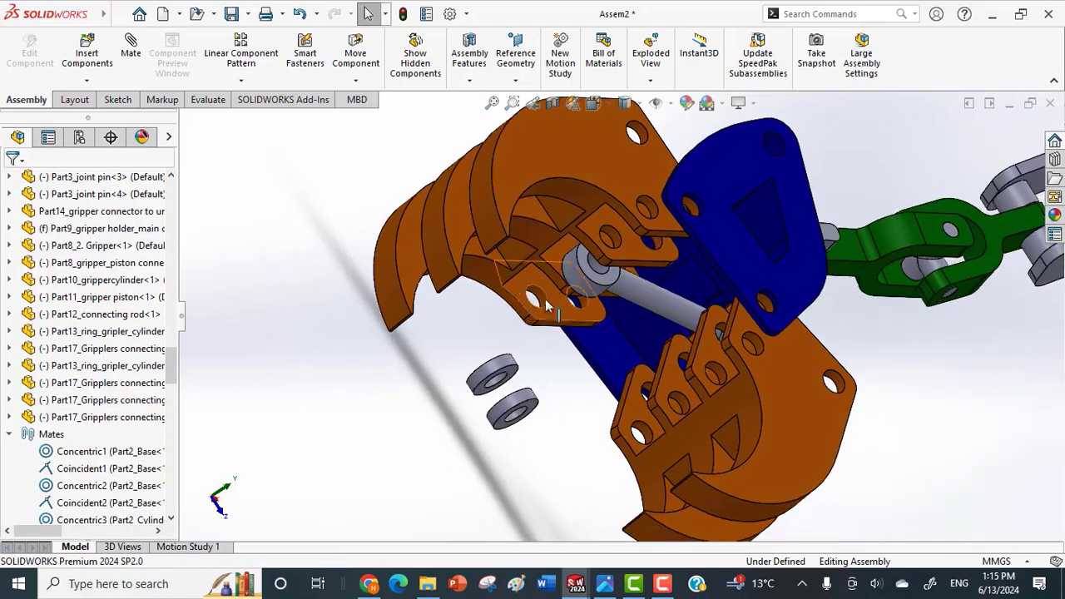
click(523, 408)
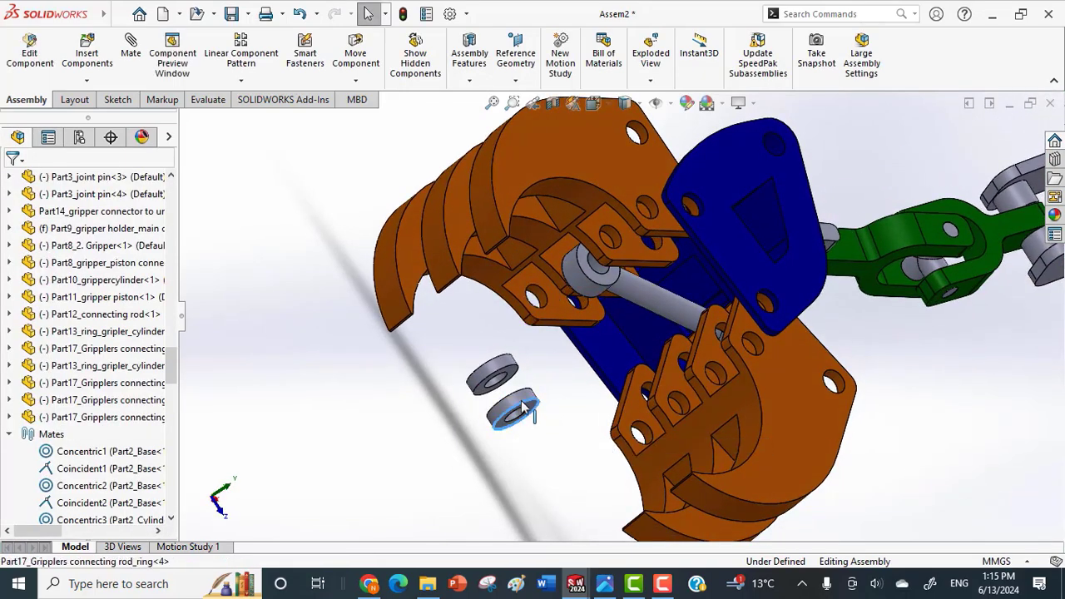
drag(551, 311, 551, 293)
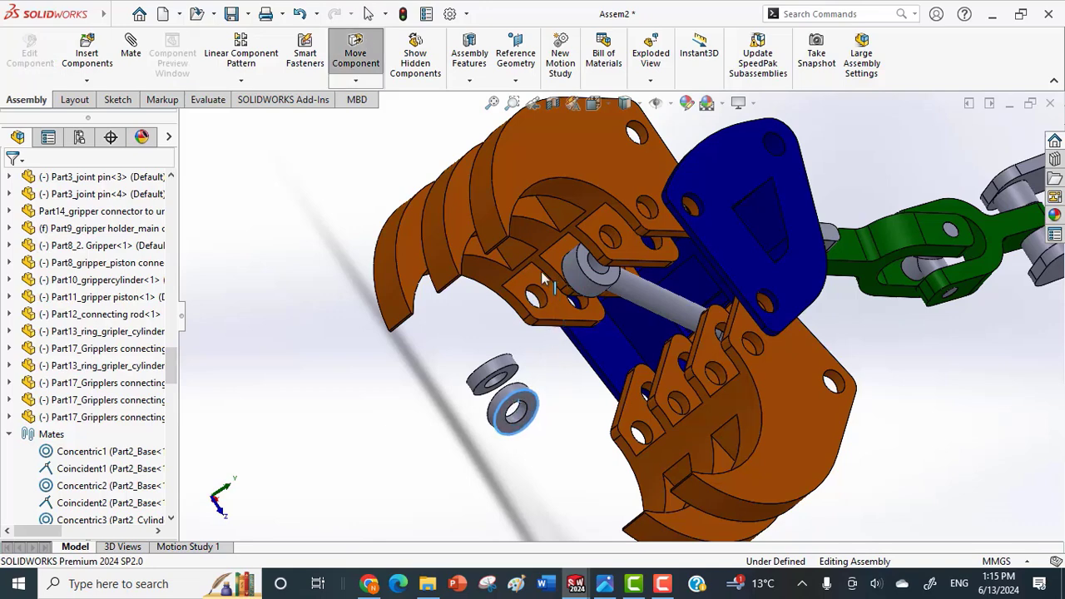
scroll(504, 399, down, 3)
click(543, 399)
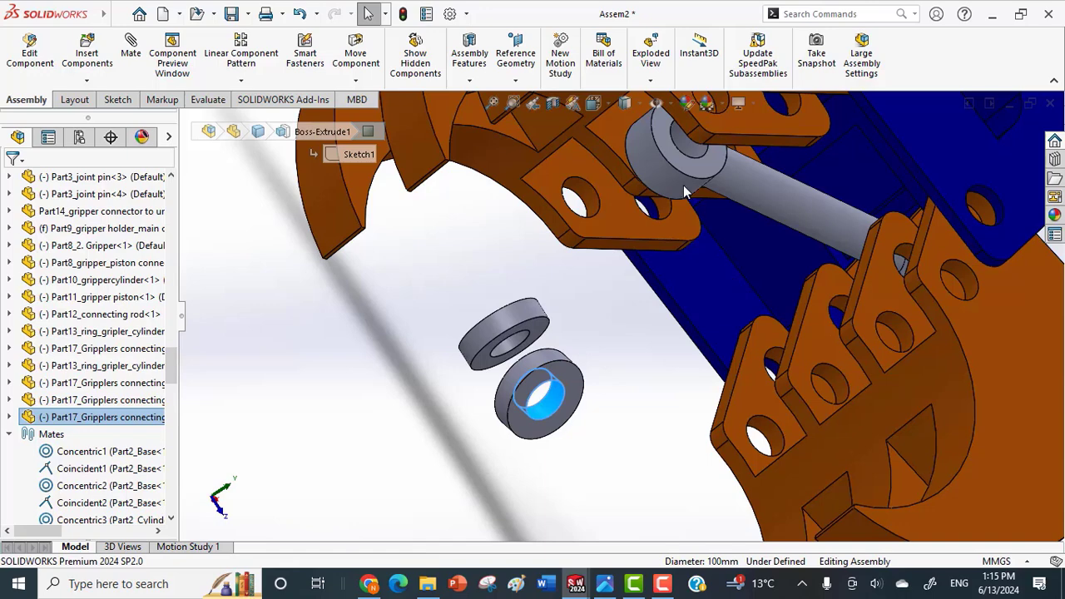
click(701, 158)
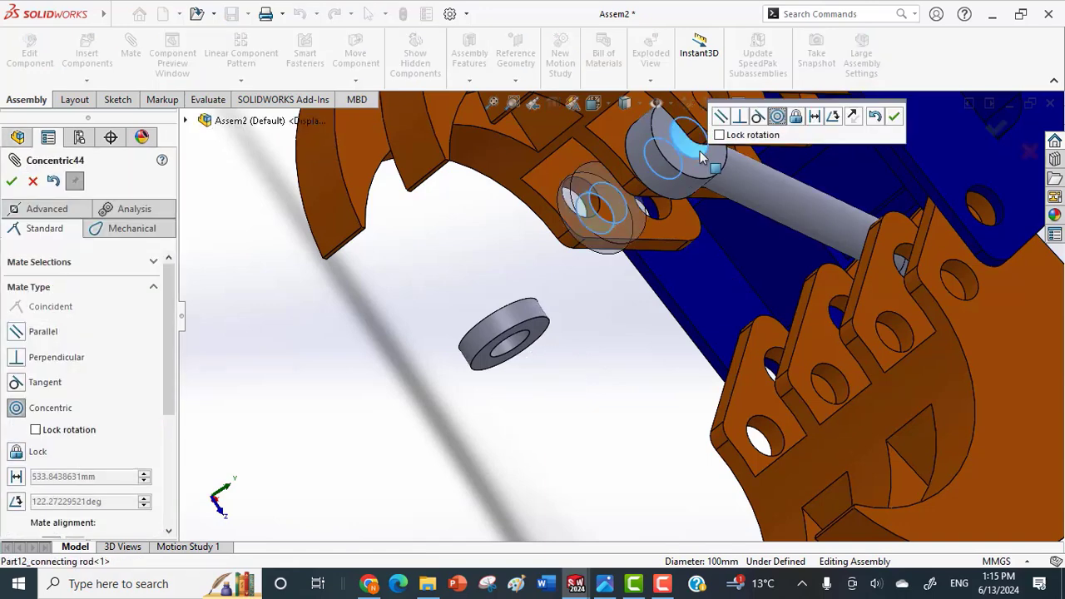
click(893, 119)
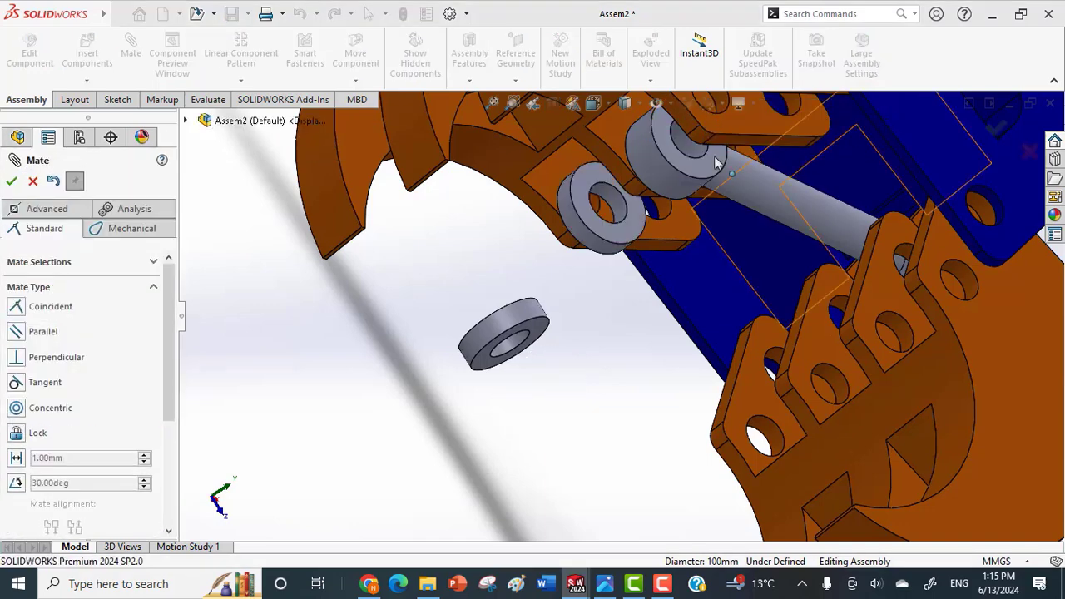
Seat the ring against the inner face of the piston-side gripper's lug with a coincident mate between the flat faces.
middle_drag(594, 174, 744, 171)
scroll(766, 168, down, 5)
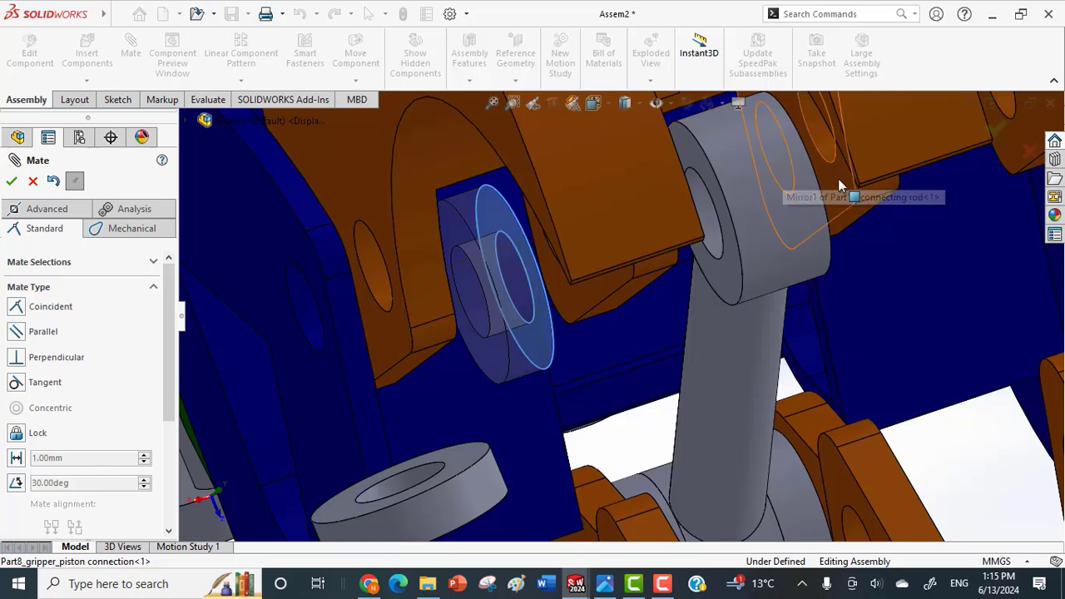
click(838, 178)
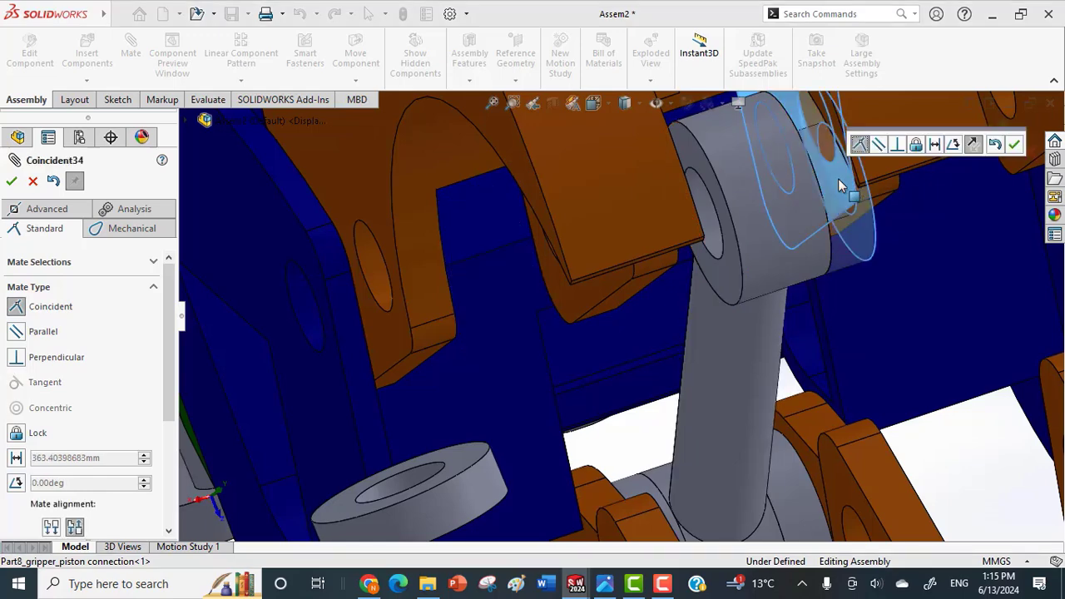
click(1013, 146)
Move the rod eye toward the gripper lug and add a concentric mate between the ring's bore and the lug's hole.
click(769, 232)
middle_drag(755, 200, 749, 262)
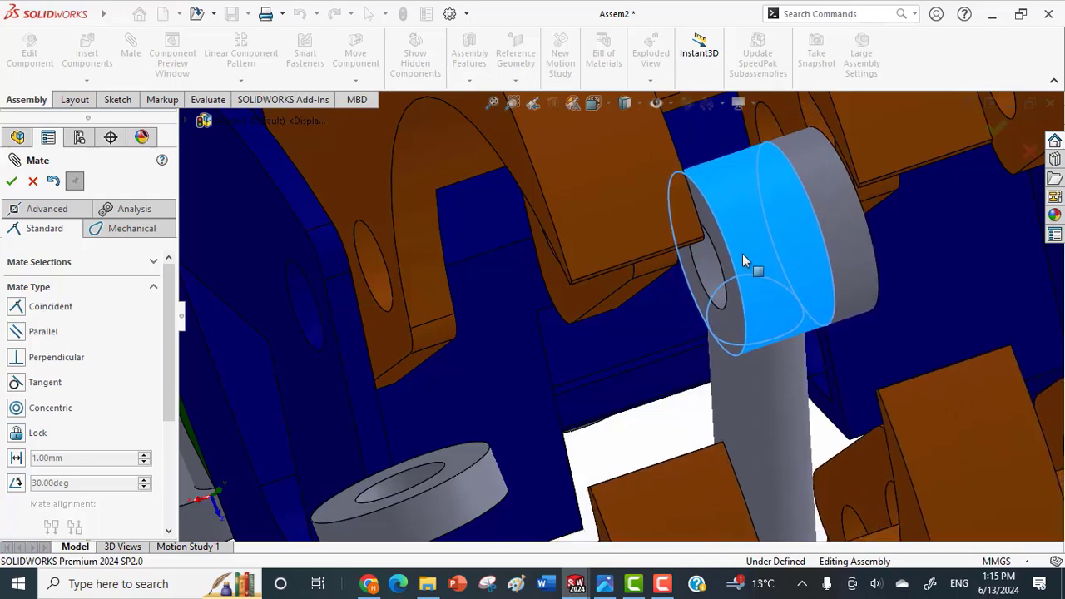
click(742, 254)
middle_drag(857, 278, 908, 234)
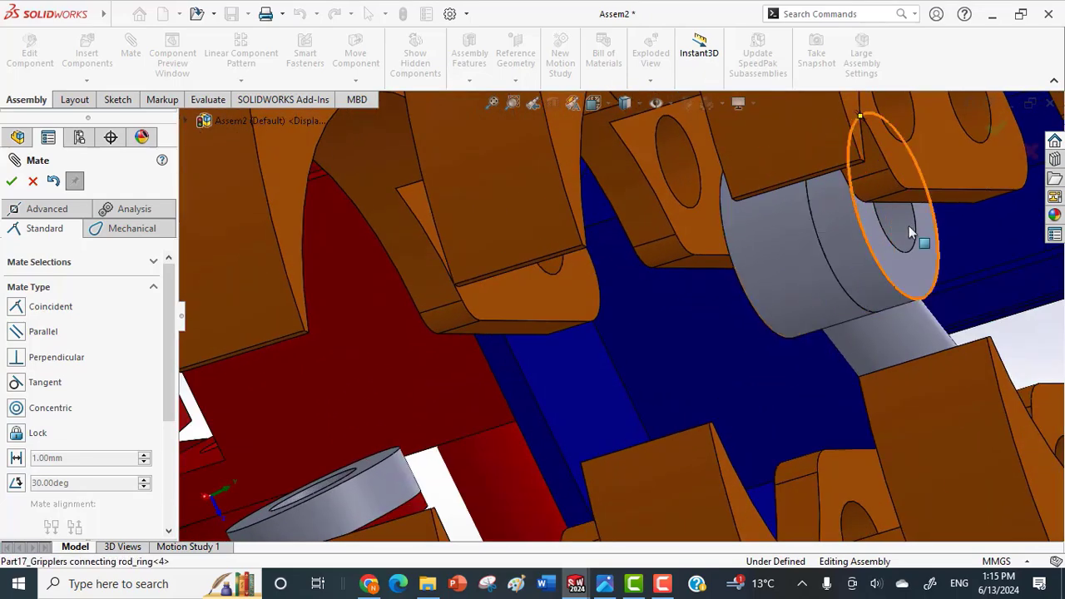
click(907, 230)
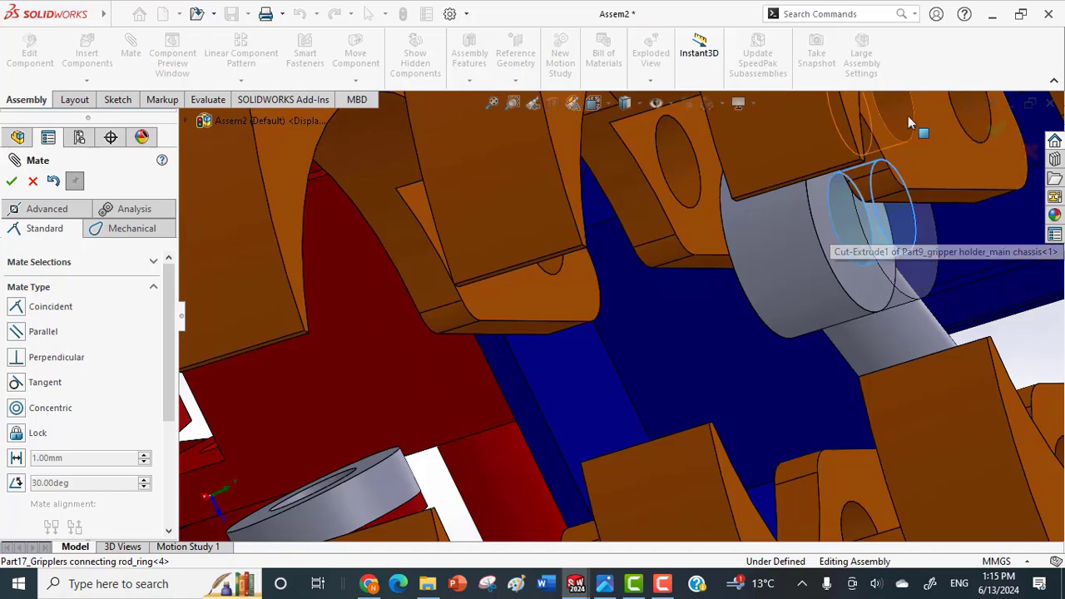
click(909, 123)
click(1044, 121)
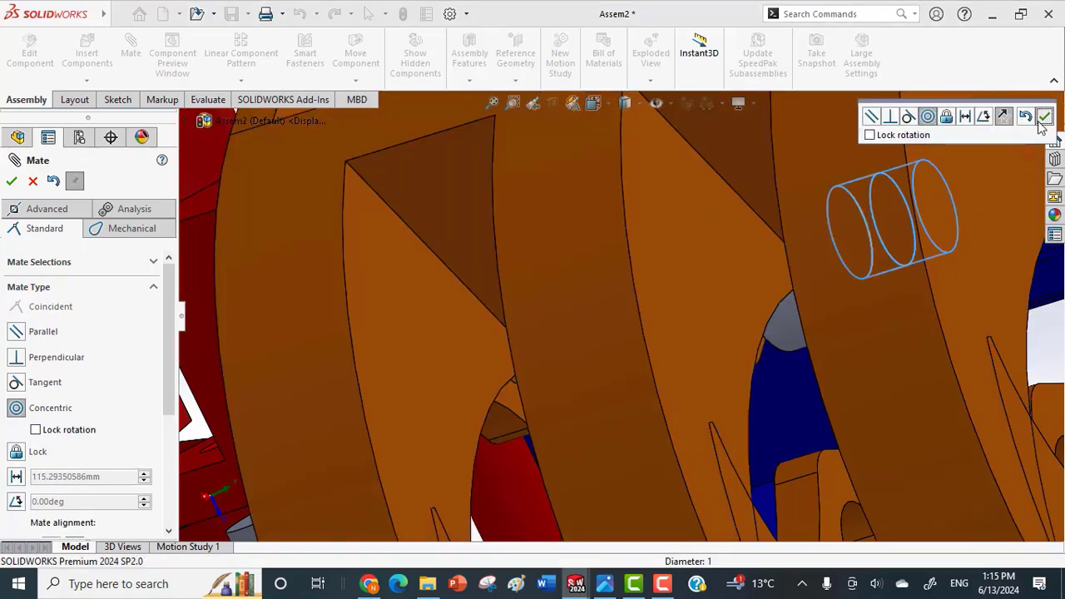
Swing the linked grippers open and mate the remaining ring's bore concentric with the hole in the piston-side gripper's opposite lug.
middle_drag(832, 298, 541, 424)
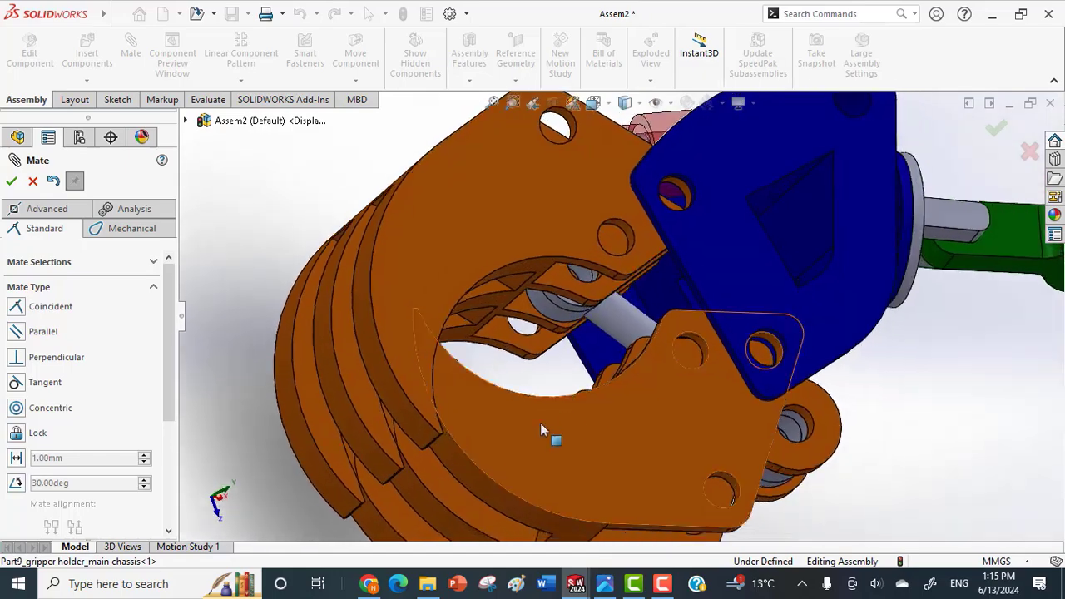
drag(512, 457, 586, 501)
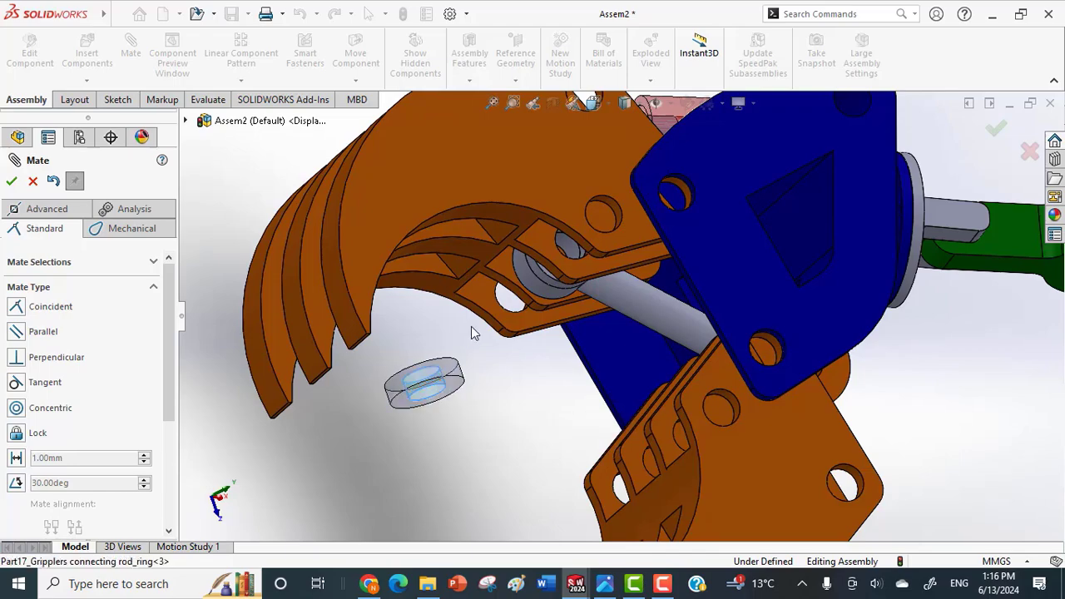
middle_drag(485, 310, 508, 238)
scroll(563, 252, down, 2)
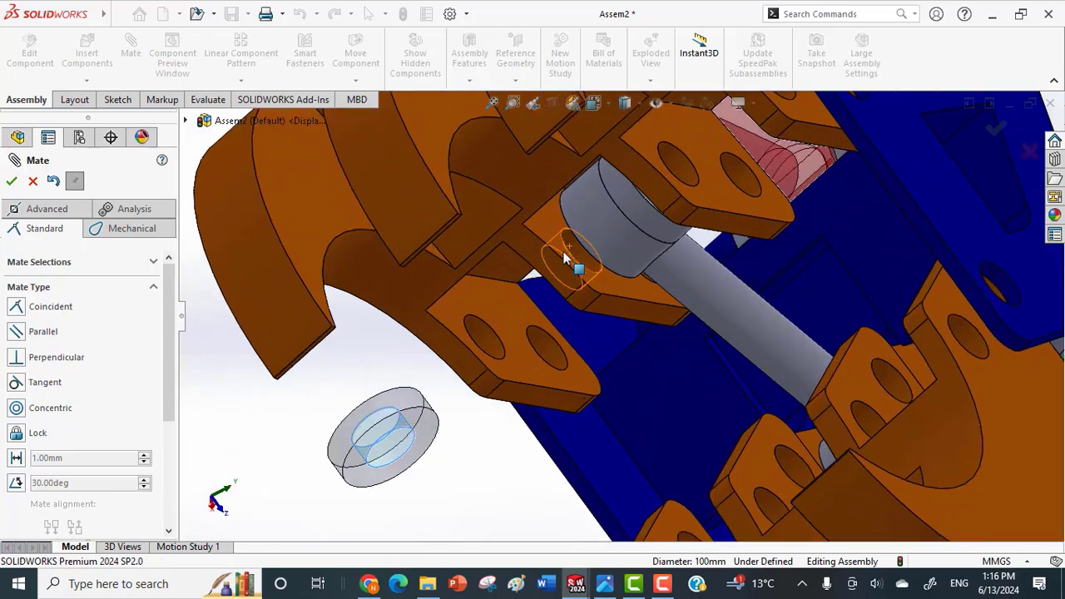
click(574, 256)
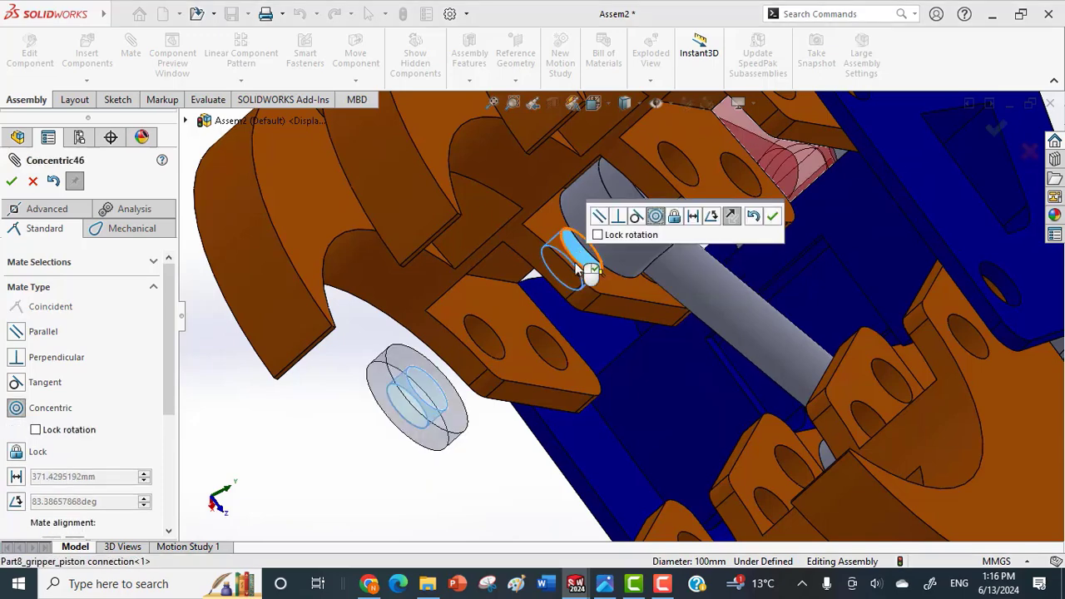
click(772, 215)
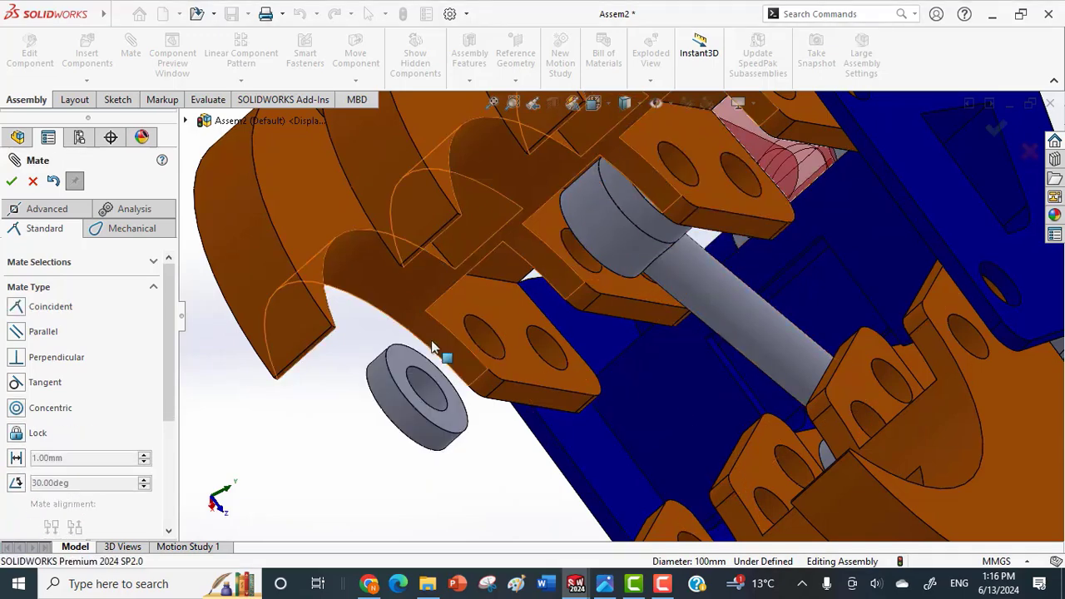
Add a coincident mate between the loose ring's flat face and the side face of the connecting rod's eye.
click(408, 356)
middle_drag(416, 363, 297, 418)
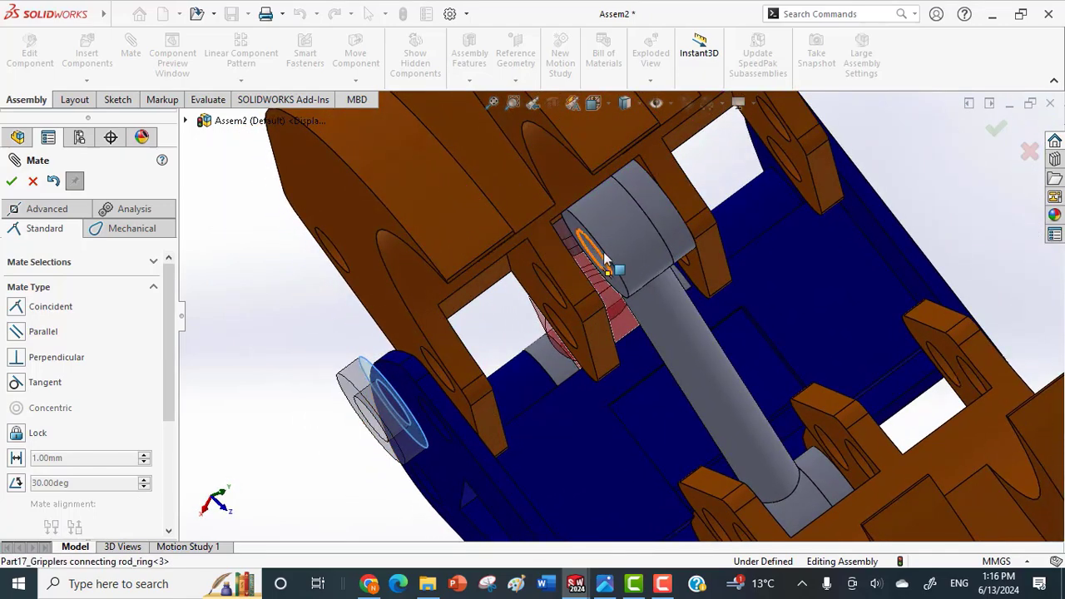
click(576, 227)
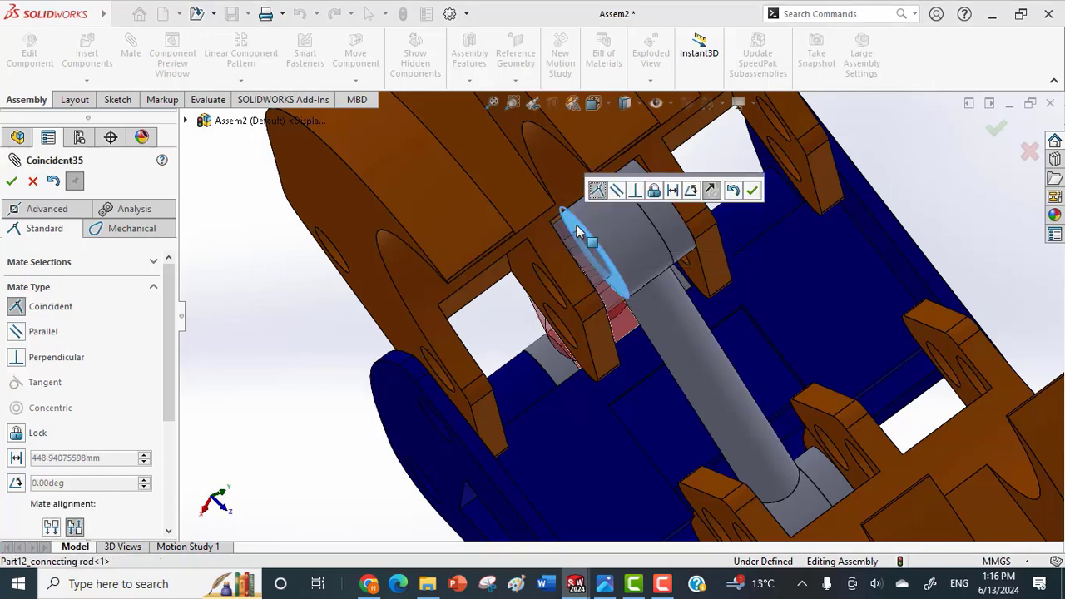
click(752, 192)
middle_drag(751, 196, 614, 255)
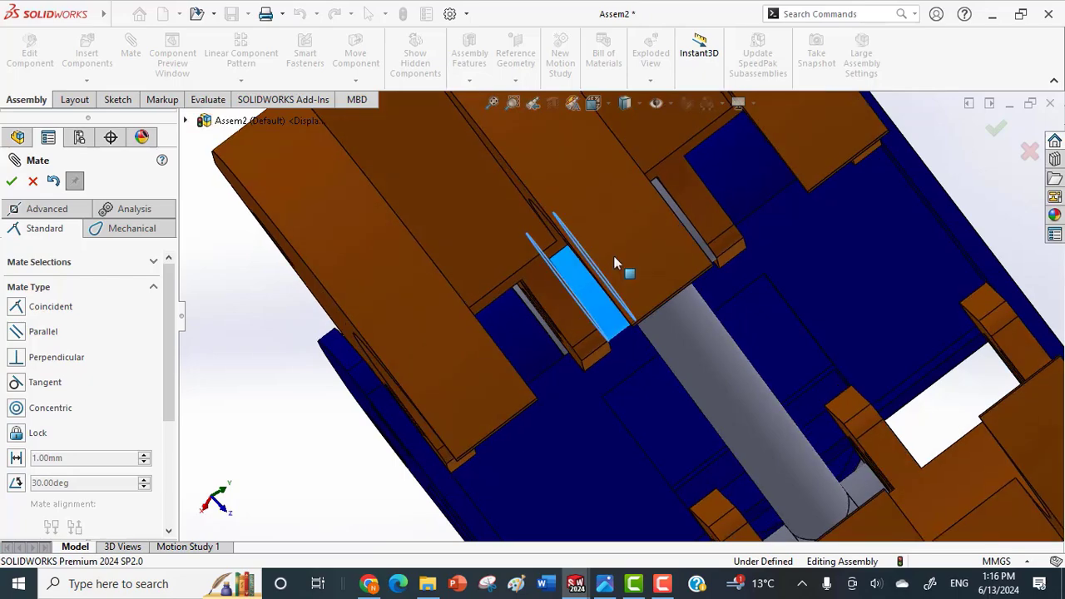
middle_drag(611, 338, 631, 287)
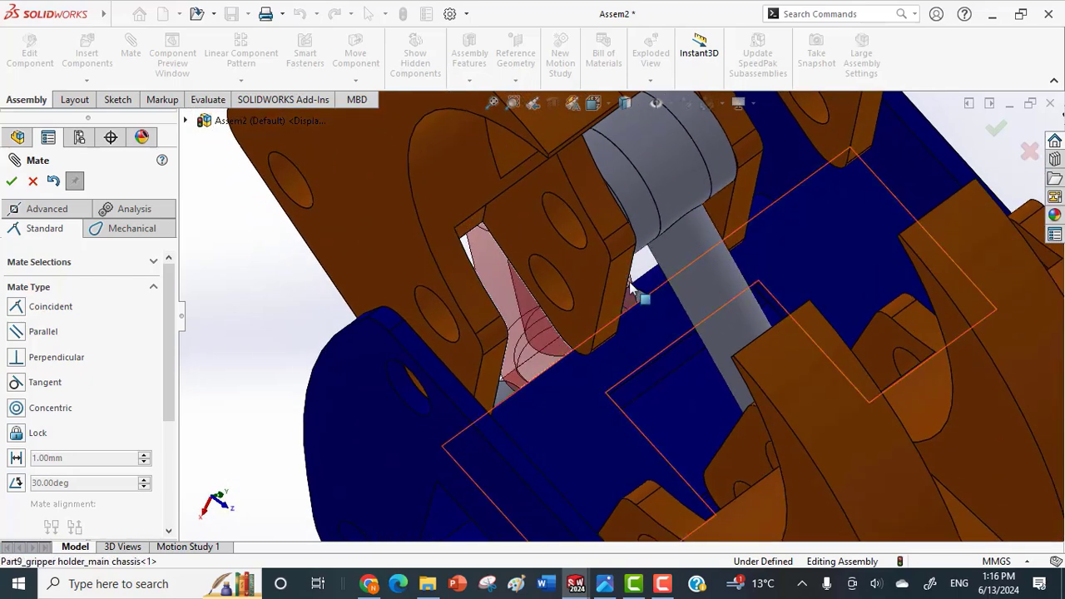
scroll(594, 189, down, 3)
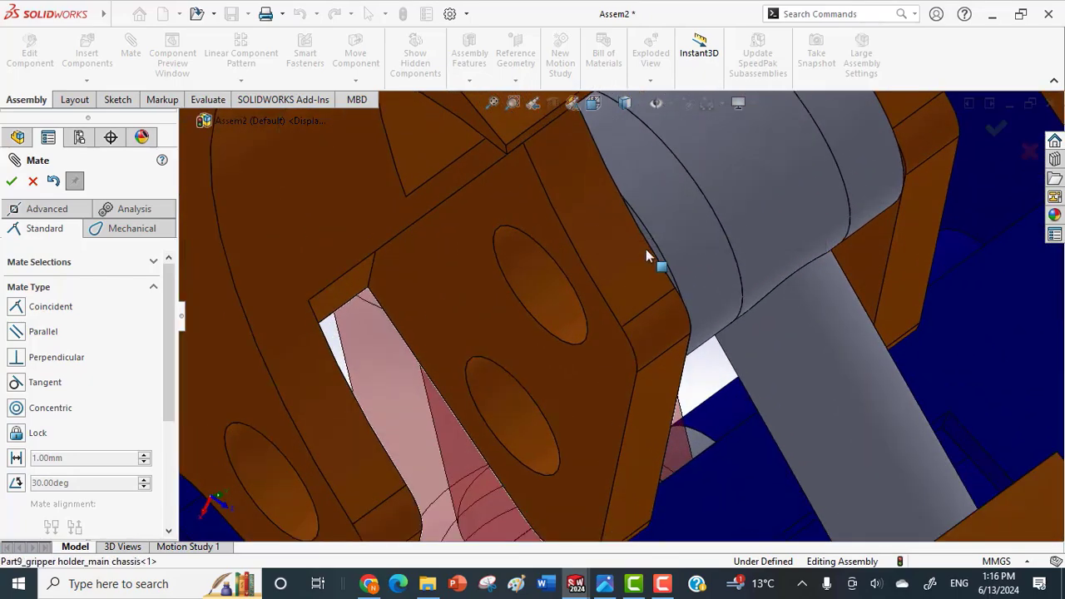
click(658, 254)
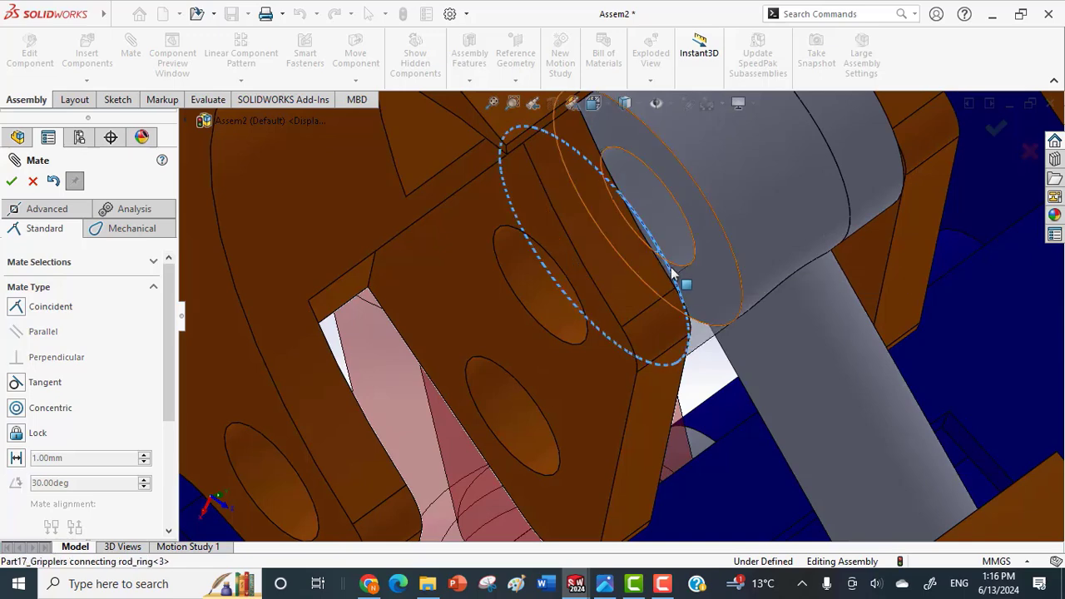
middle_drag(647, 254, 657, 239)
click(653, 241)
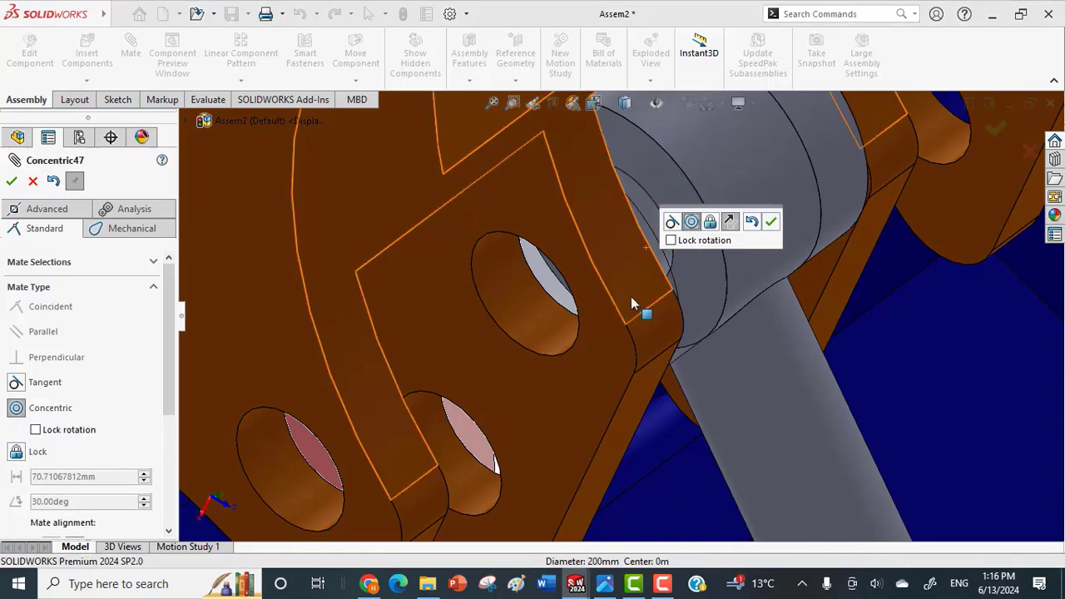
key(Return)
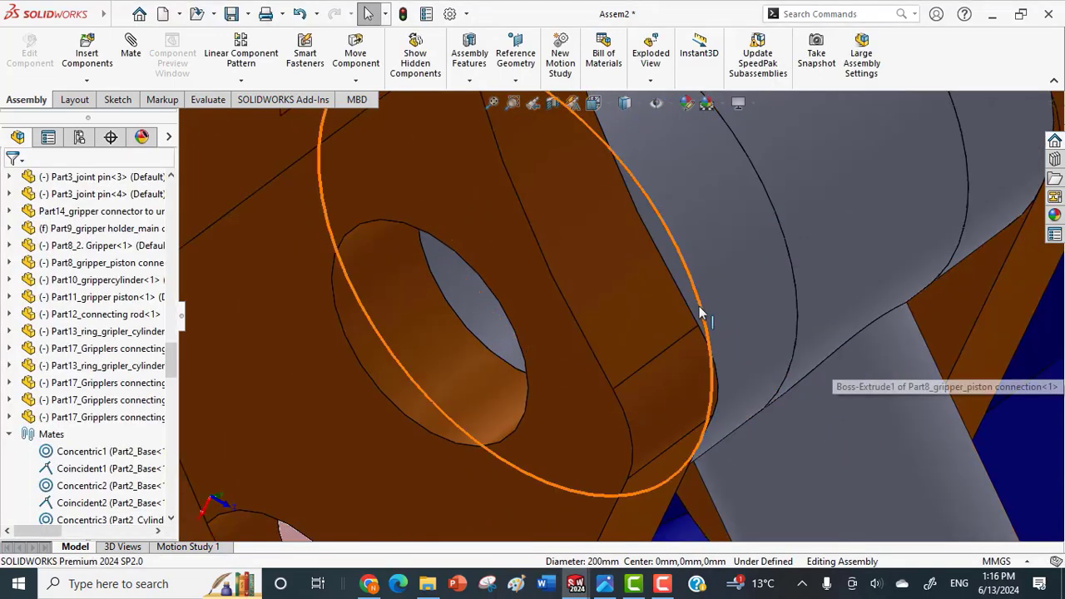
Add a coincident mate between the ring's flat face and the adjacent lug face of the piston-side gripper, and finish mating.
click(679, 284)
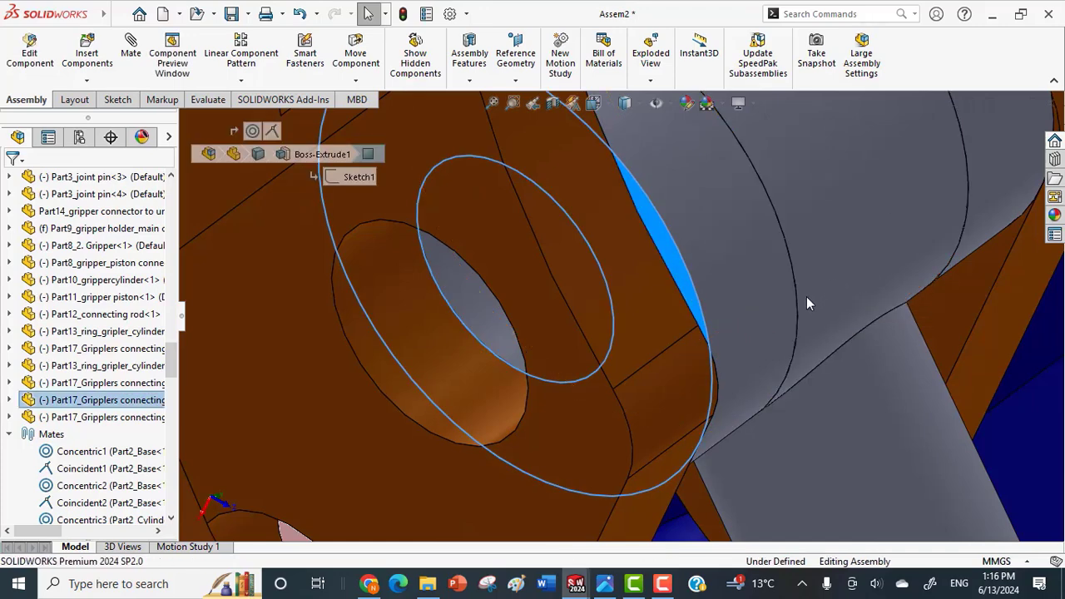
middle_drag(807, 297, 784, 332)
scroll(785, 332, up, 3)
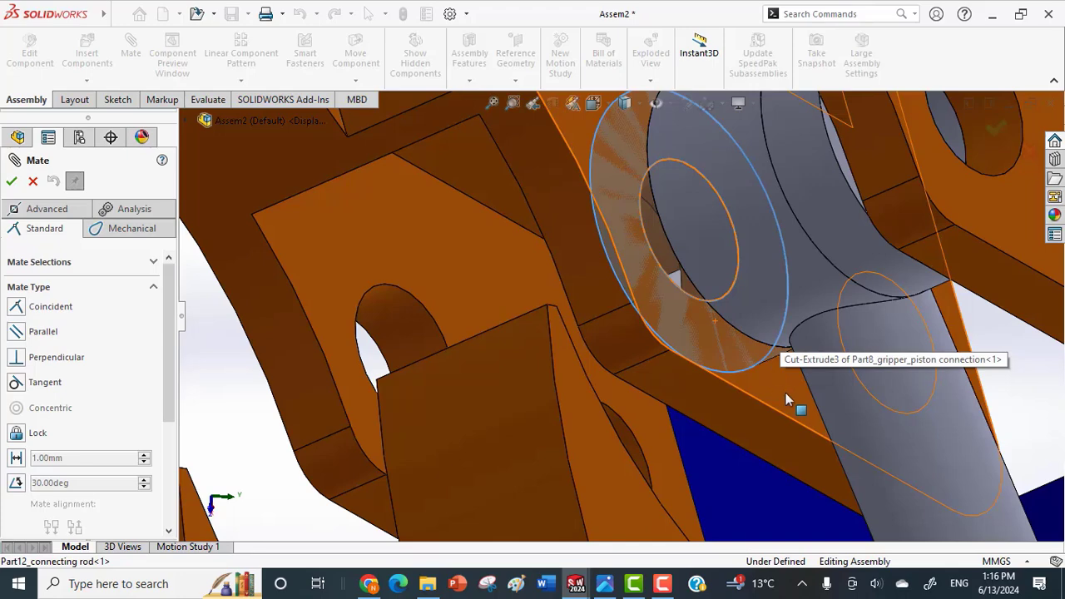
click(786, 392)
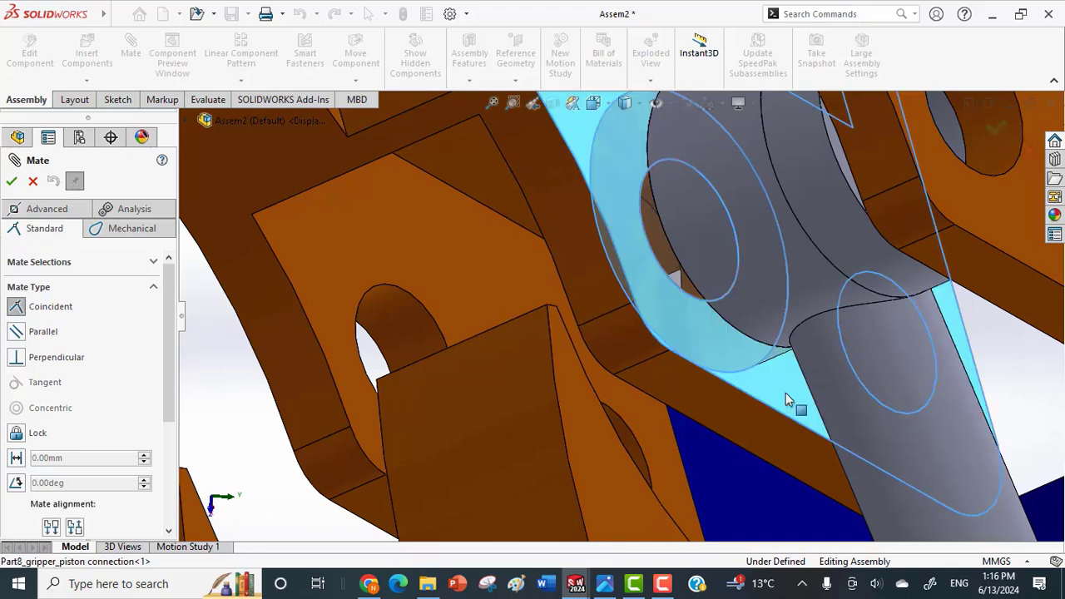
click(12, 183)
click(12, 182)
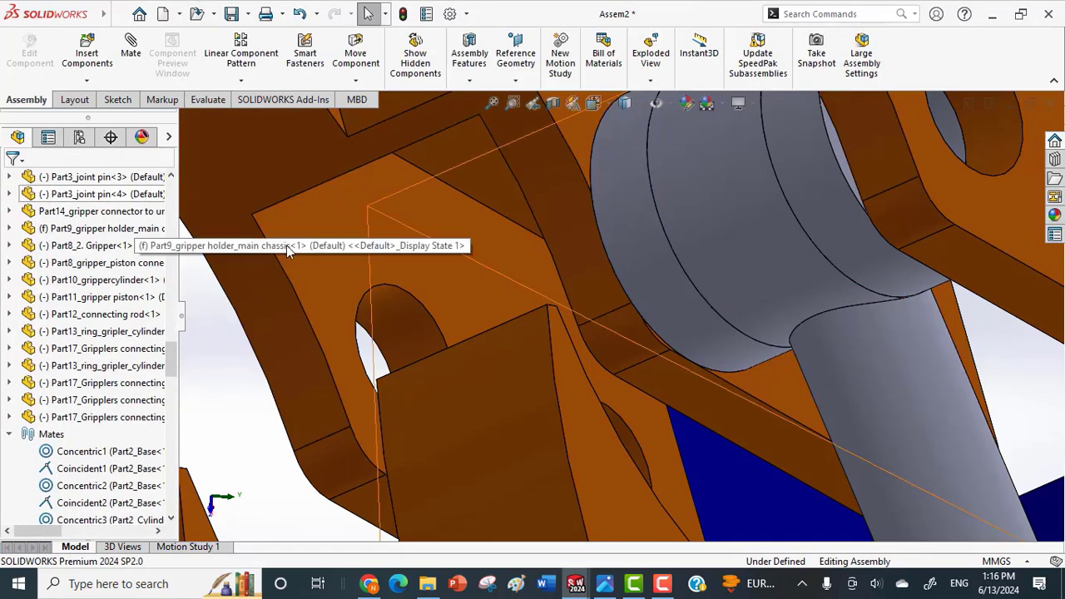
Swing the piston-side gripper inward so that the linked grippers close around the circular opening.
scroll(510, 276, up, 3)
scroll(515, 272, down, 2)
middle_drag(515, 271, 405, 207)
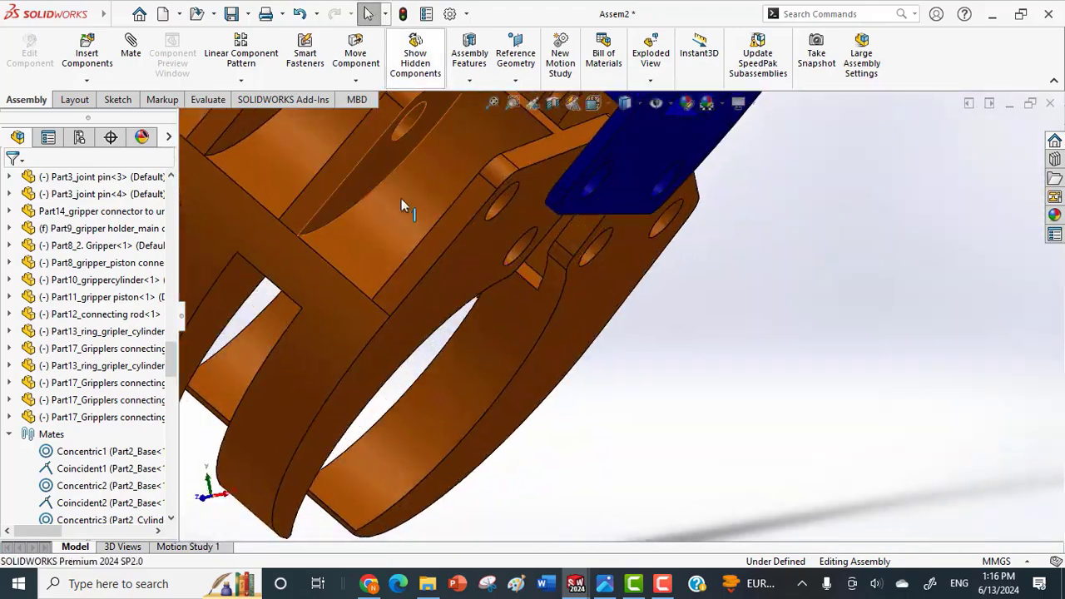
scroll(404, 207, up, 5)
drag(483, 264, 438, 239)
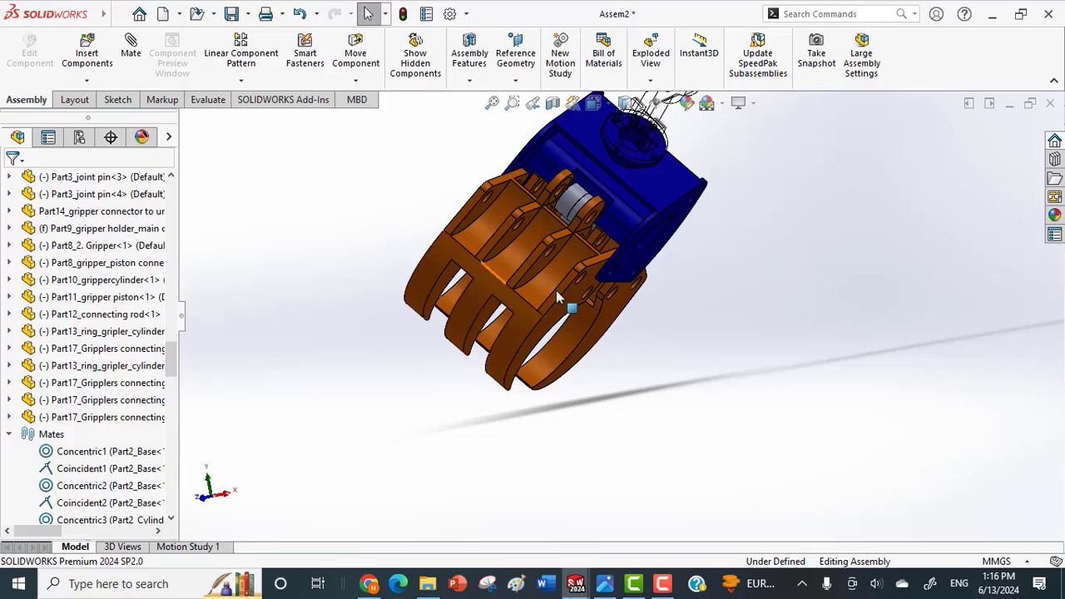
scroll(556, 288, up, 1)
middle_drag(559, 280, 473, 198)
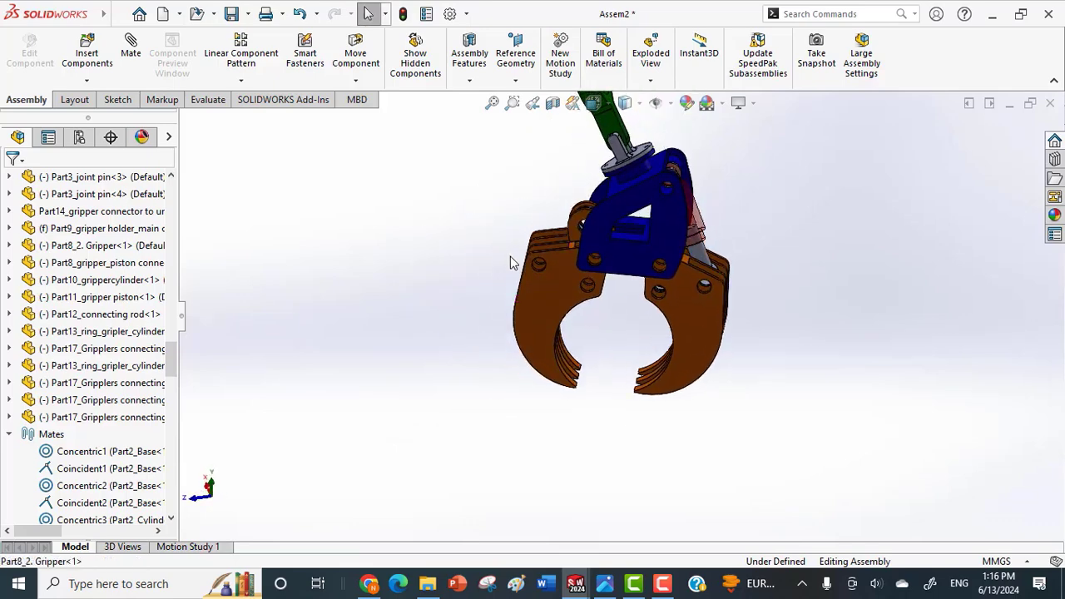
scroll(636, 309, up, 2)
drag(678, 335, 630, 381)
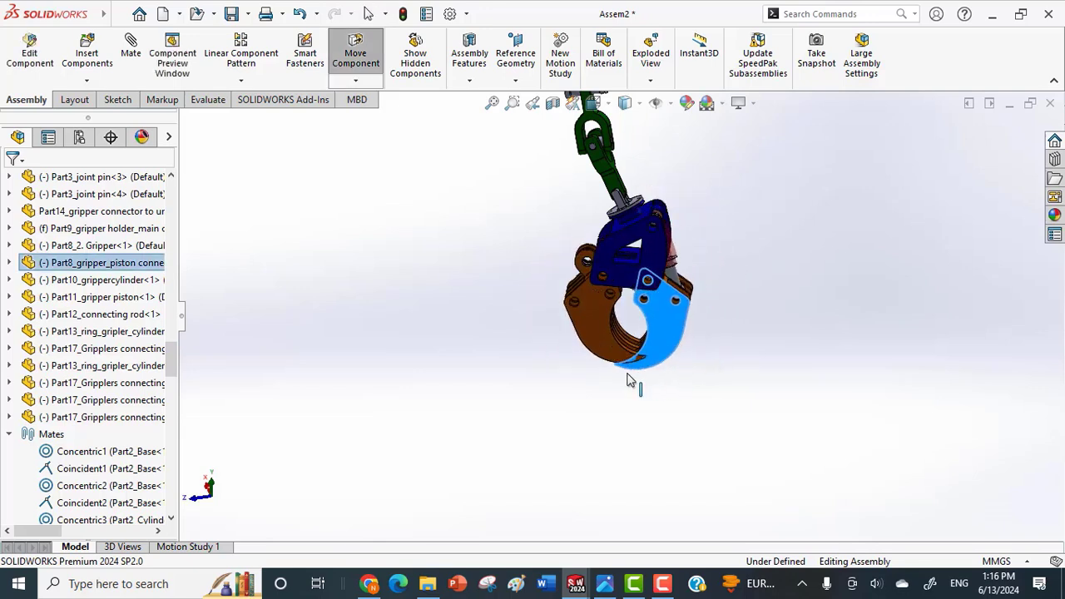
drag(724, 328, 697, 363)
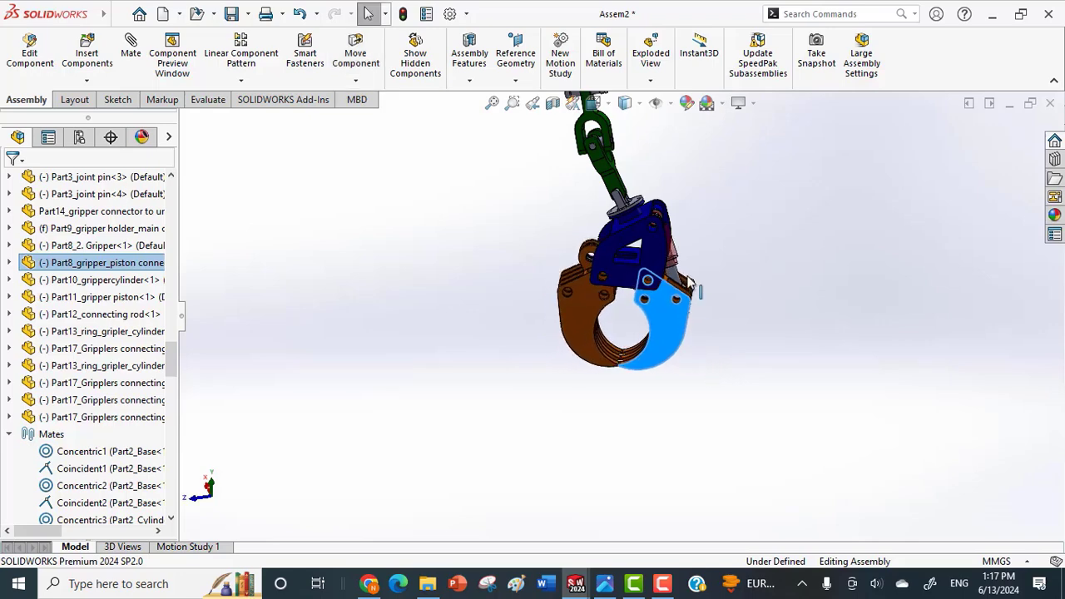
scroll(689, 278, down, 5)
middle_drag(658, 361, 627, 410)
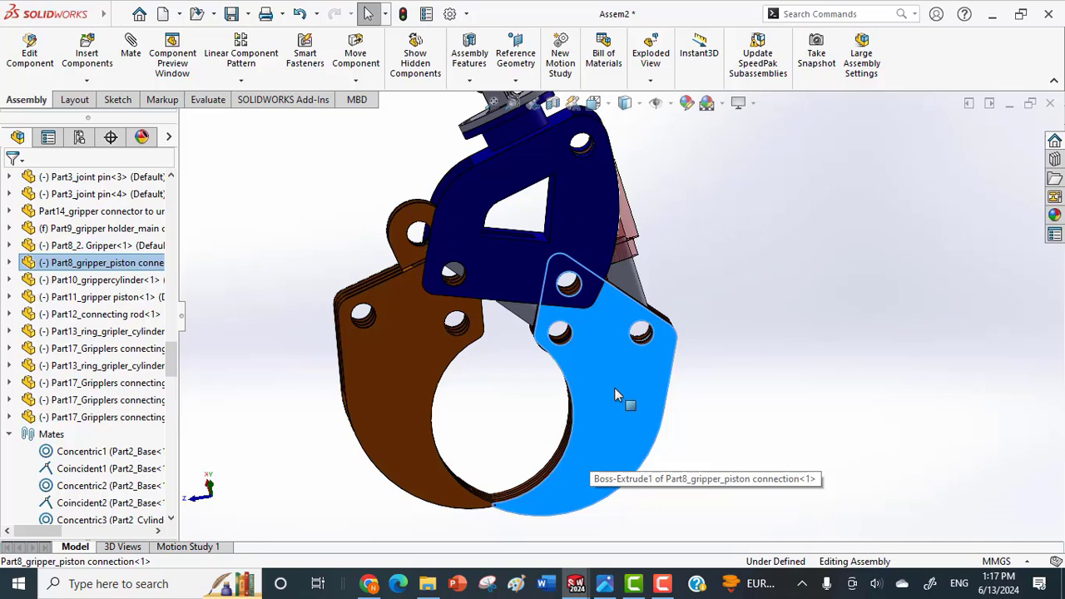
Open the linked grippers slightly so that a small gap separates their claw tips.
scroll(568, 479, up, 1)
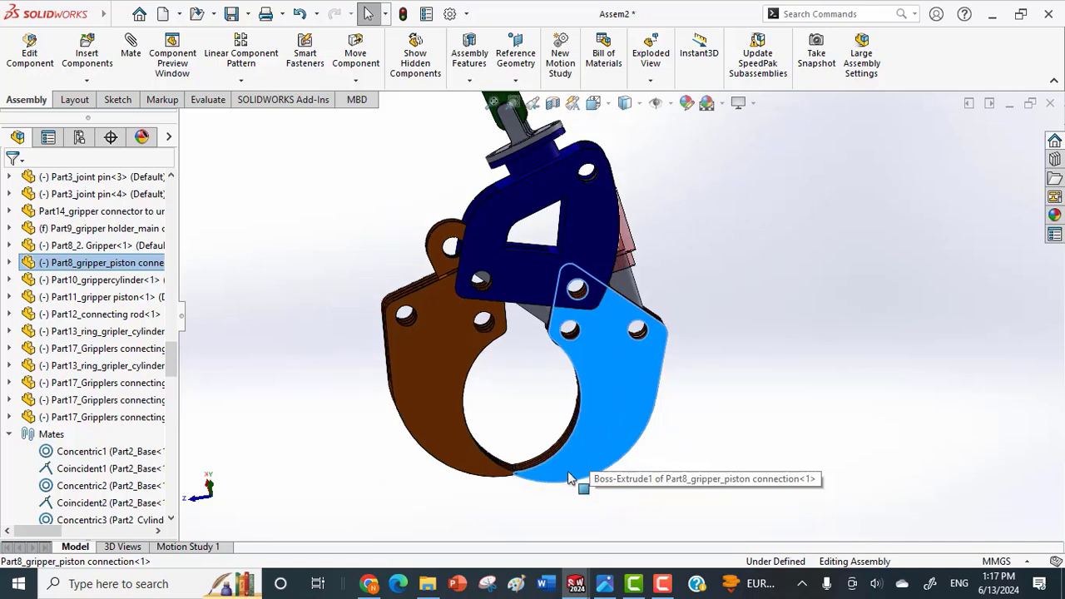
scroll(561, 456, up, 1)
scroll(556, 473, up, 1)
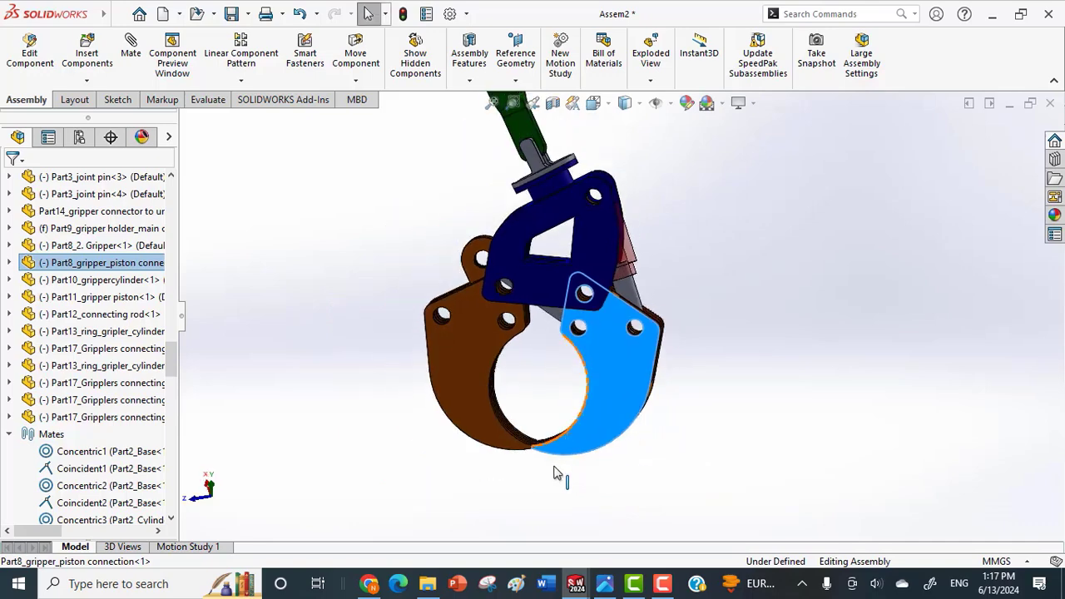
scroll(558, 454, down, 3)
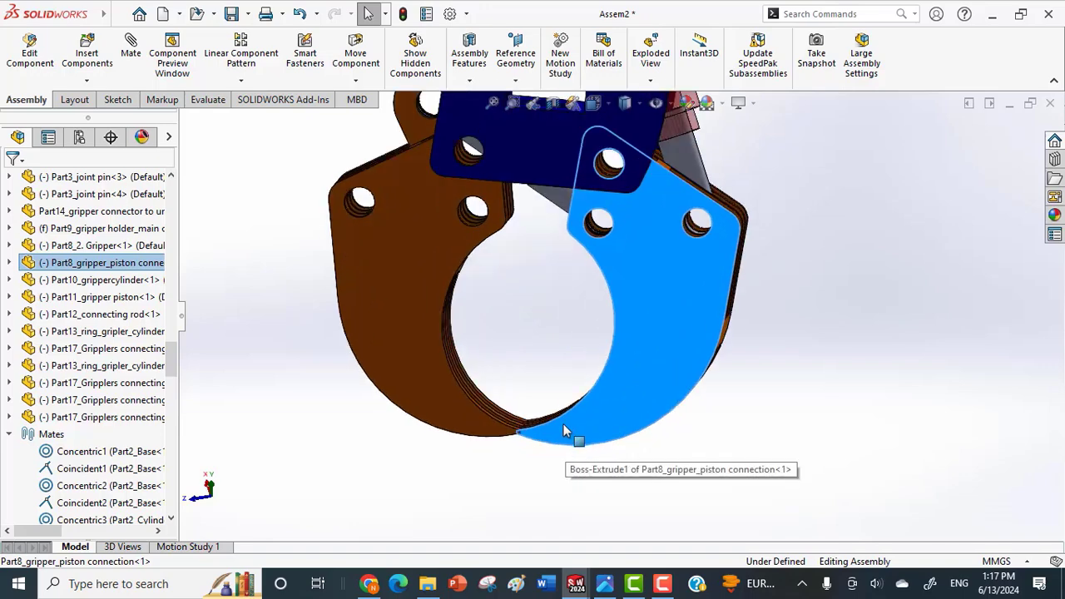
scroll(571, 429, up, 3)
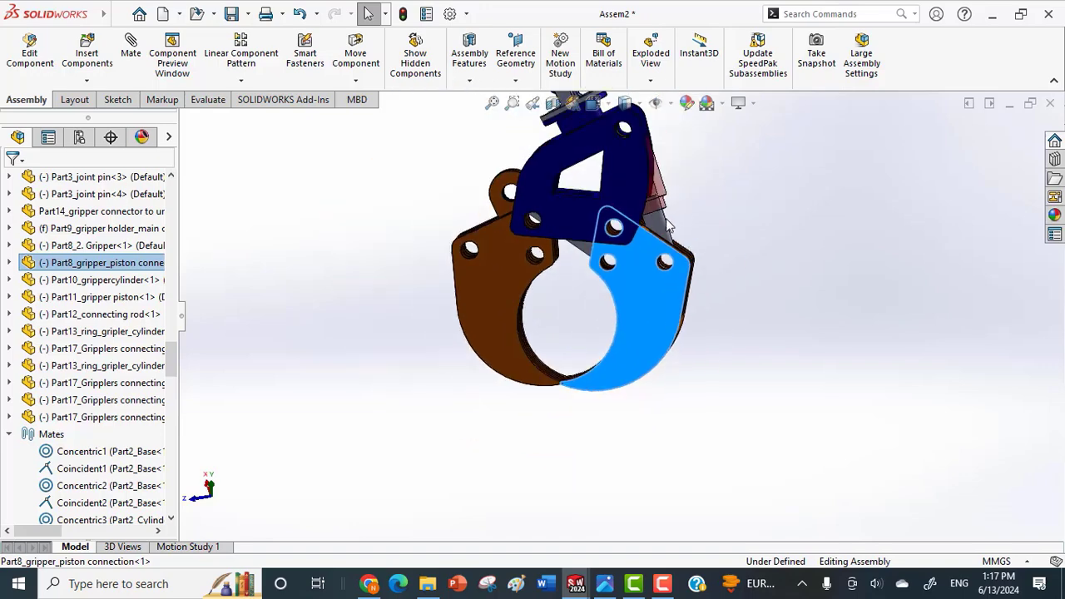
middle_drag(668, 225, 633, 225)
drag(628, 293, 654, 310)
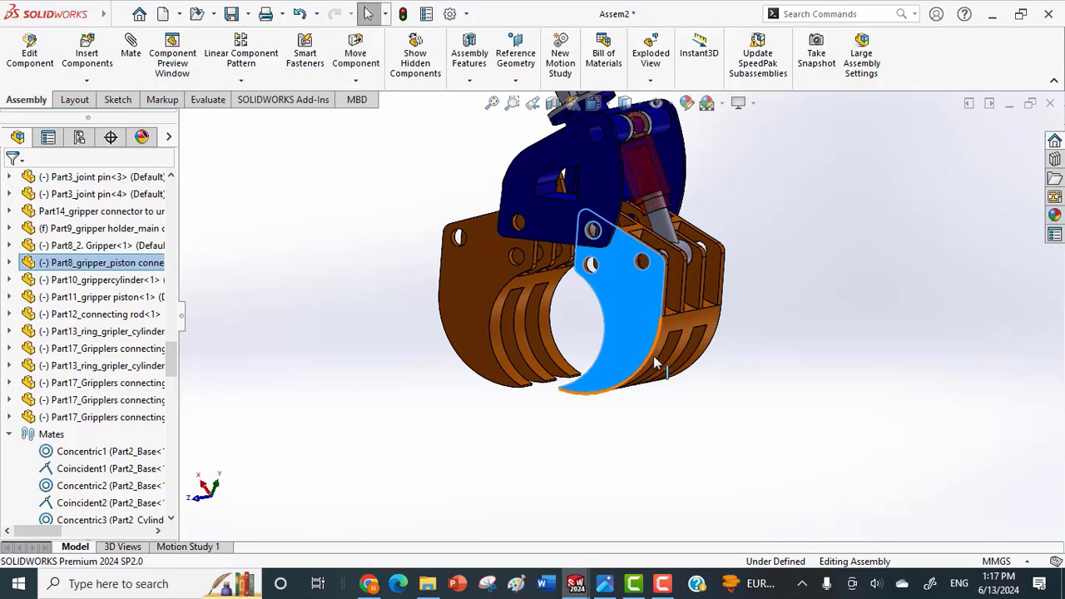
Swing the piston-side gripper inward in small movements until the claw tips of both grippers meet.
scroll(655, 364, down, 4)
drag(588, 386, 562, 384)
scroll(566, 396, down, 5)
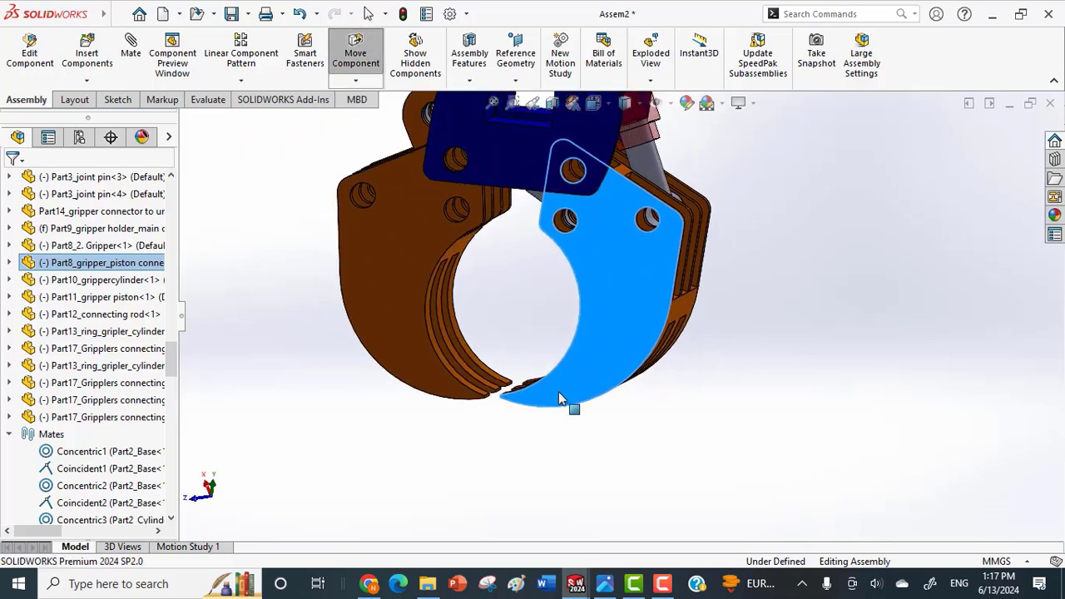
middle_drag(551, 366, 541, 362)
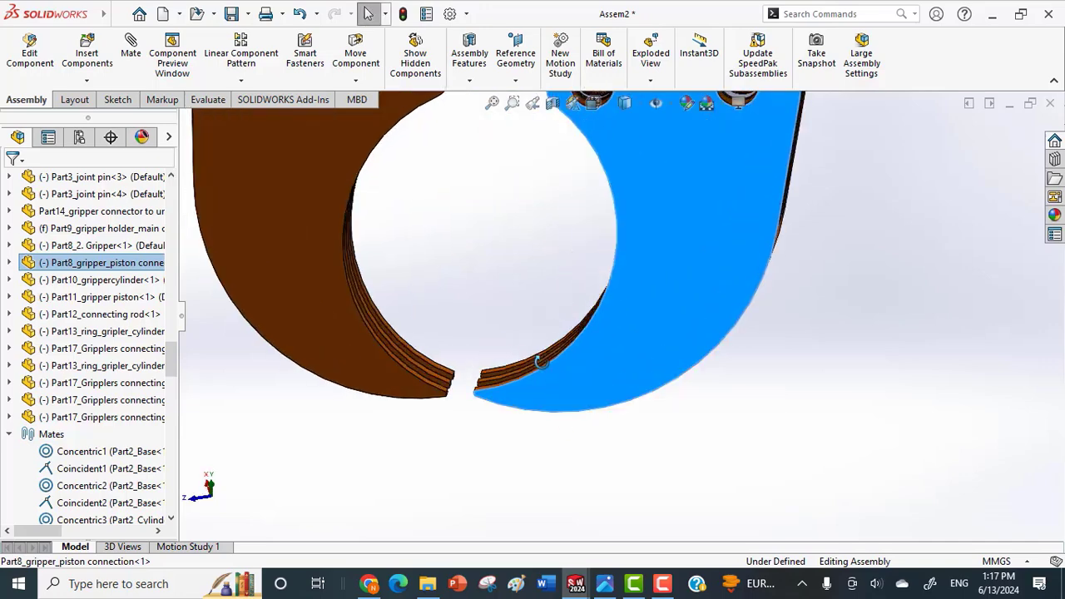
click(533, 387)
drag(532, 387, 529, 387)
scroll(516, 403, down, 1)
middle_drag(514, 405, 507, 386)
scroll(507, 383, down, 2)
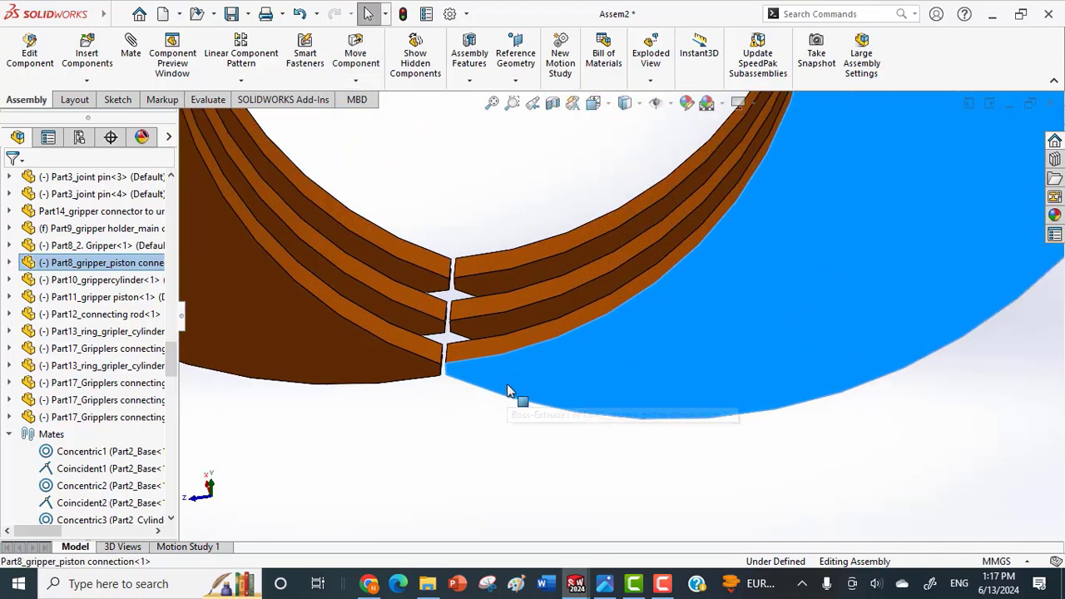
mouse_move(509, 364)
mouse_down()
mouse_move(502, 368)
mouse_move(508, 361)
mouse_up()
click(488, 425)
middle_drag(483, 413, 477, 368)
Examine the contact between the opposing claw tips at close range for any gap or overlap.
scroll(513, 435, up, 10)
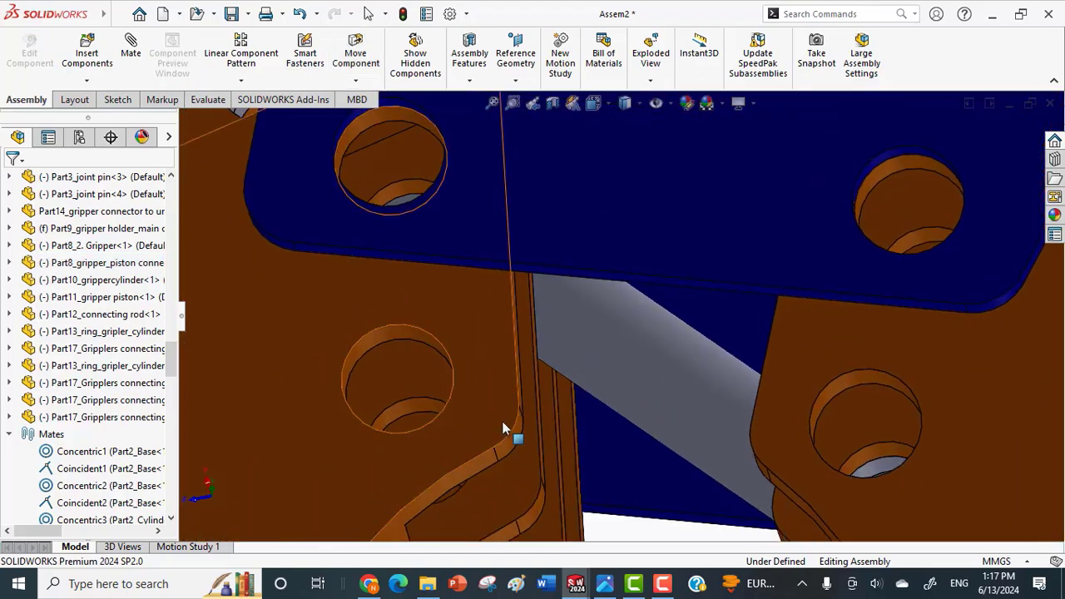
scroll(579, 370, up, 2)
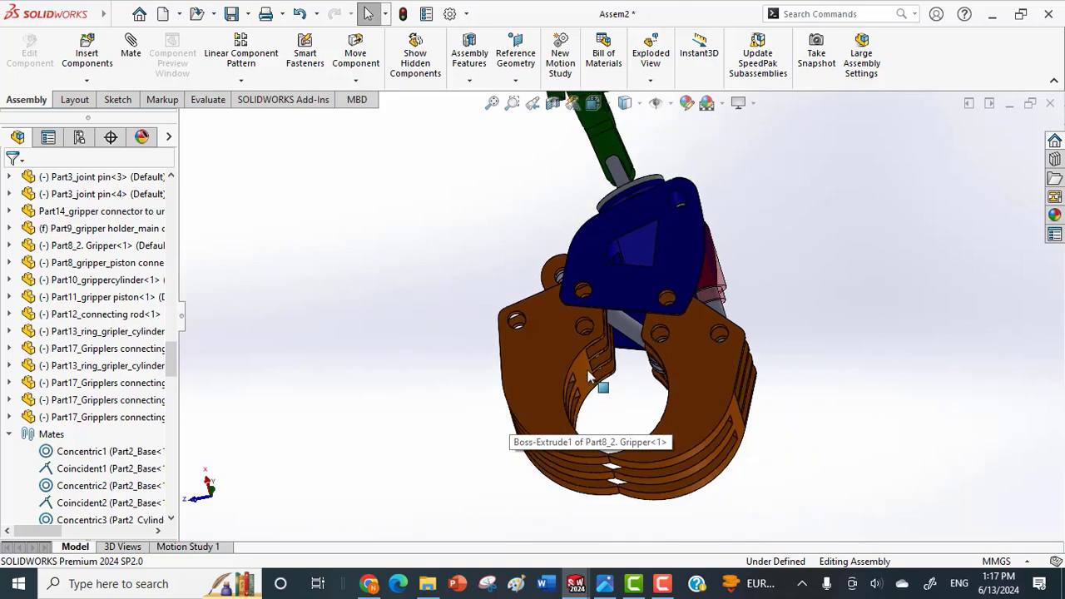
middle_drag(580, 371, 589, 439)
scroll(618, 467, down, 2)
scroll(624, 471, down, 6)
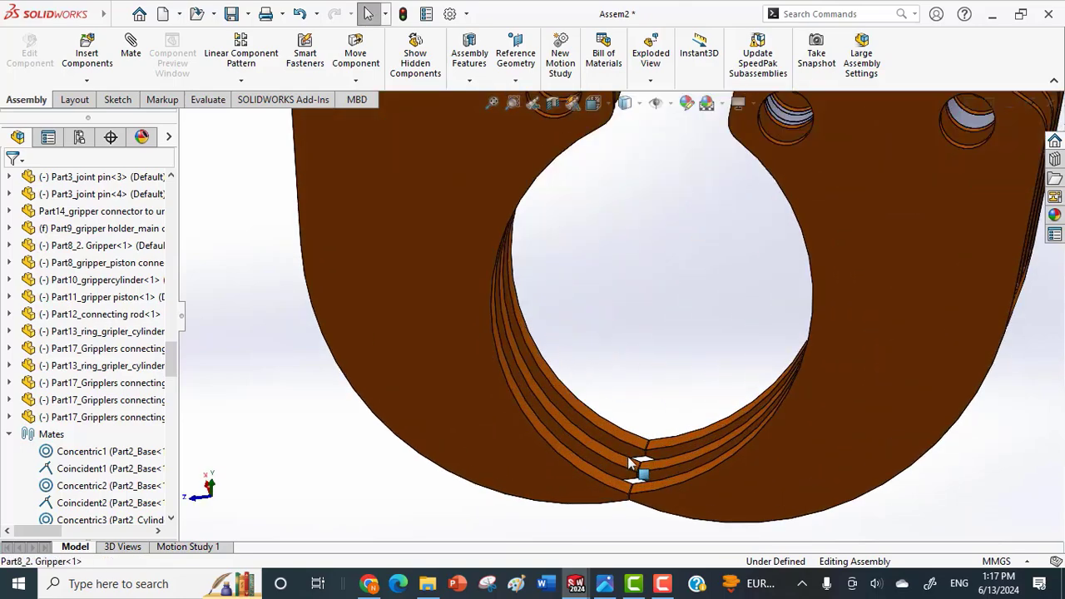
scroll(637, 463, down, 2)
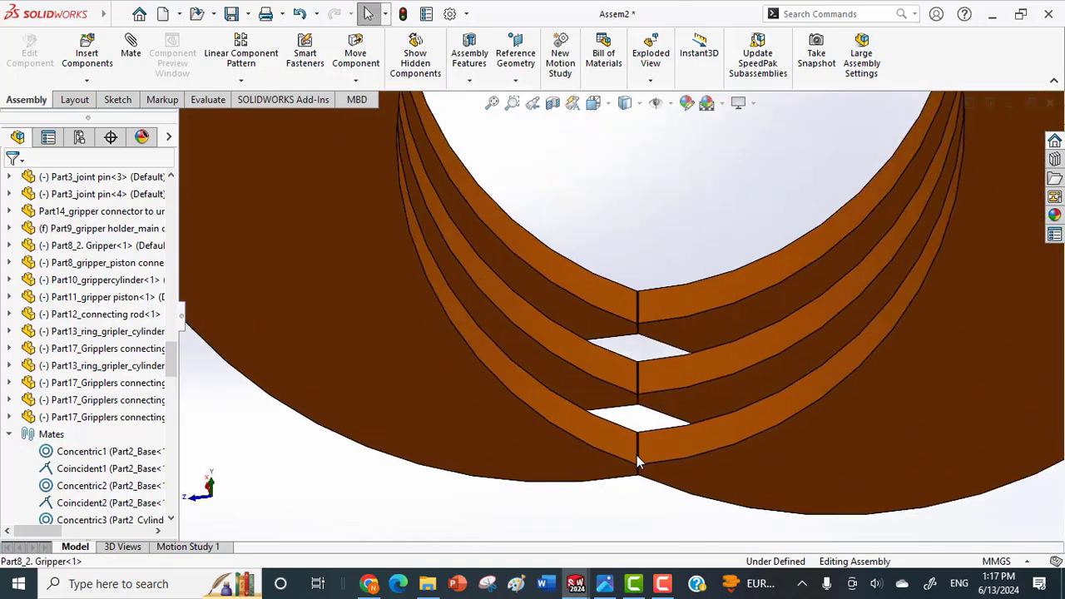
scroll(637, 463, down, 6)
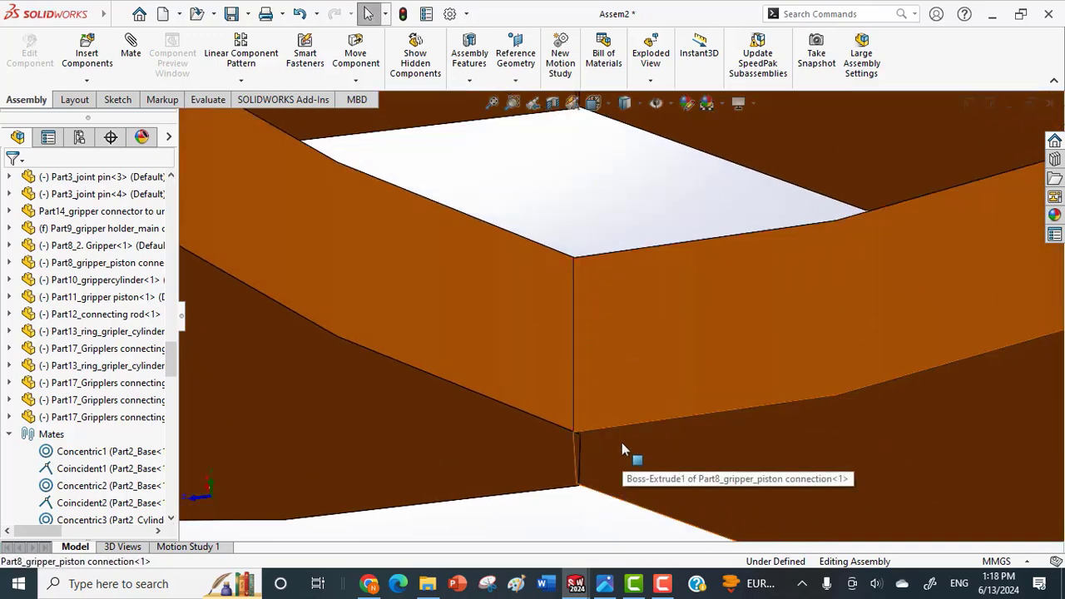
drag(623, 443, 626, 439)
middle_drag(626, 438, 626, 484)
click(610, 527)
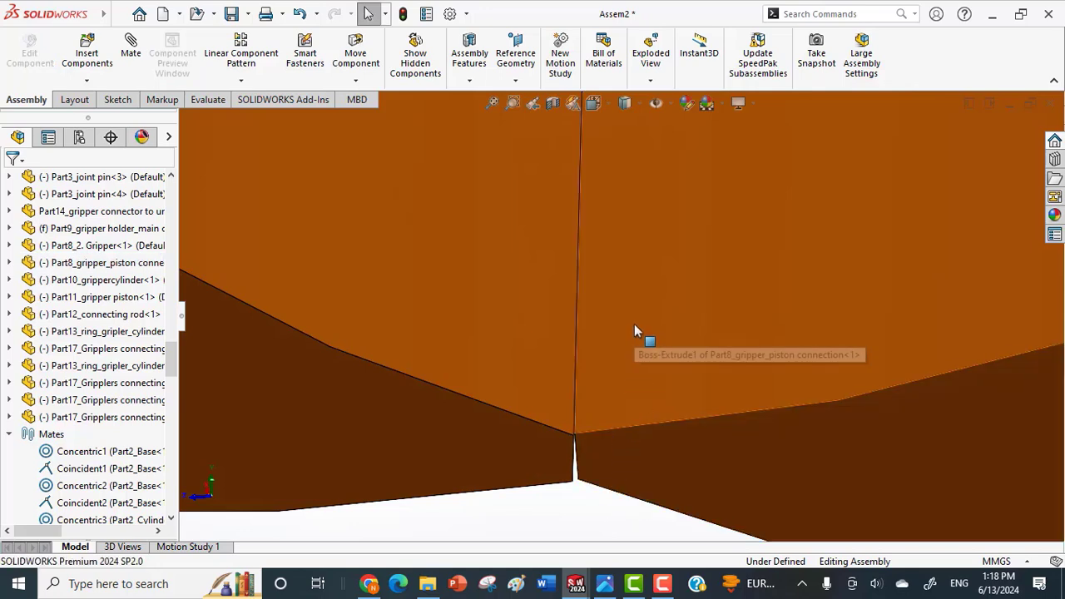
middle_drag(638, 333, 637, 360)
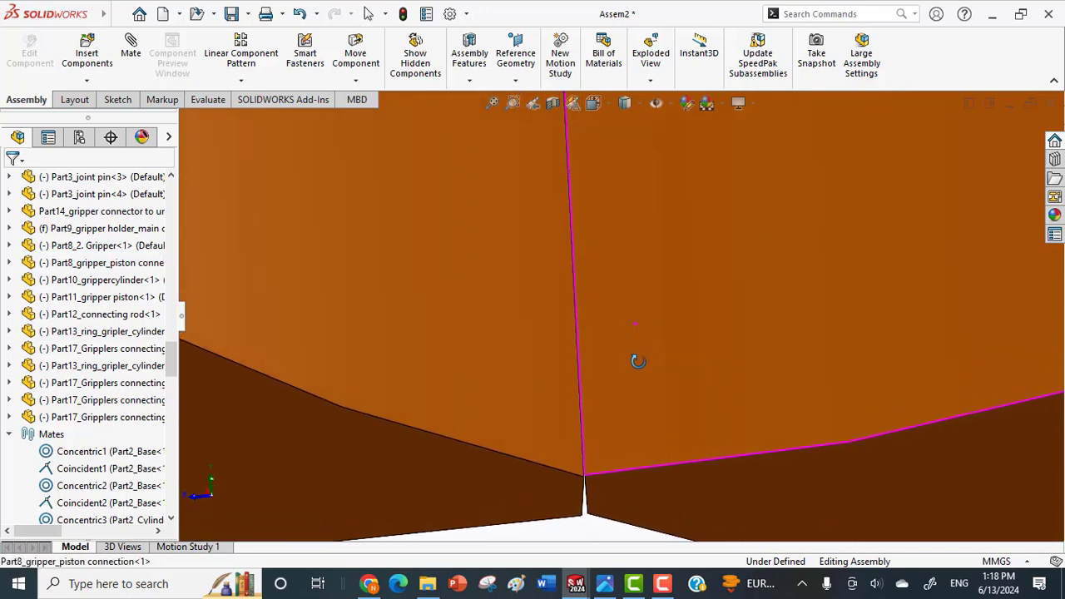
scroll(575, 423, down, 6)
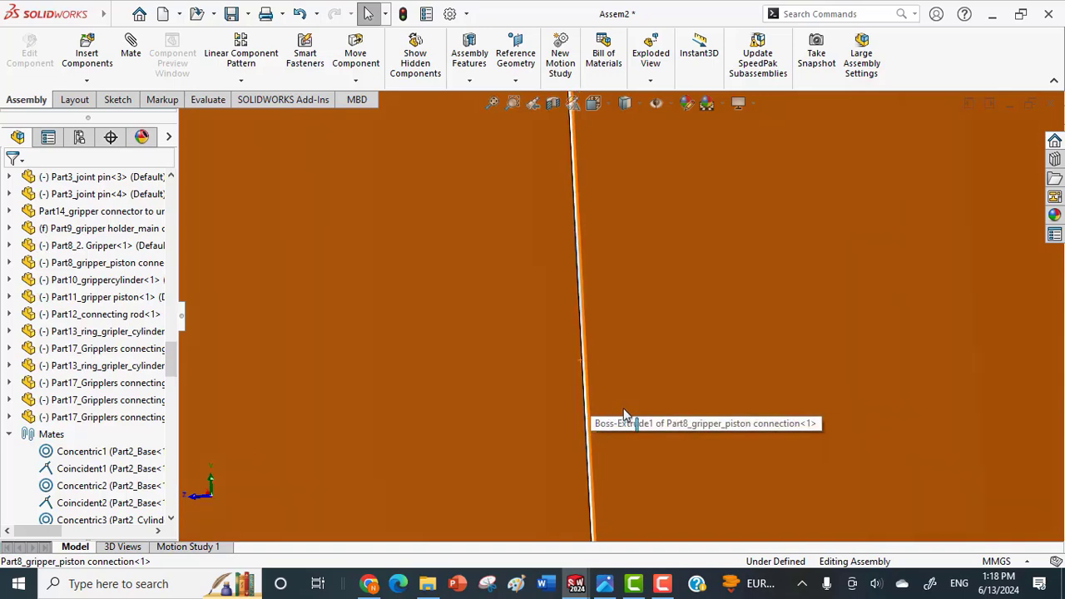
scroll(618, 410, up, 5)
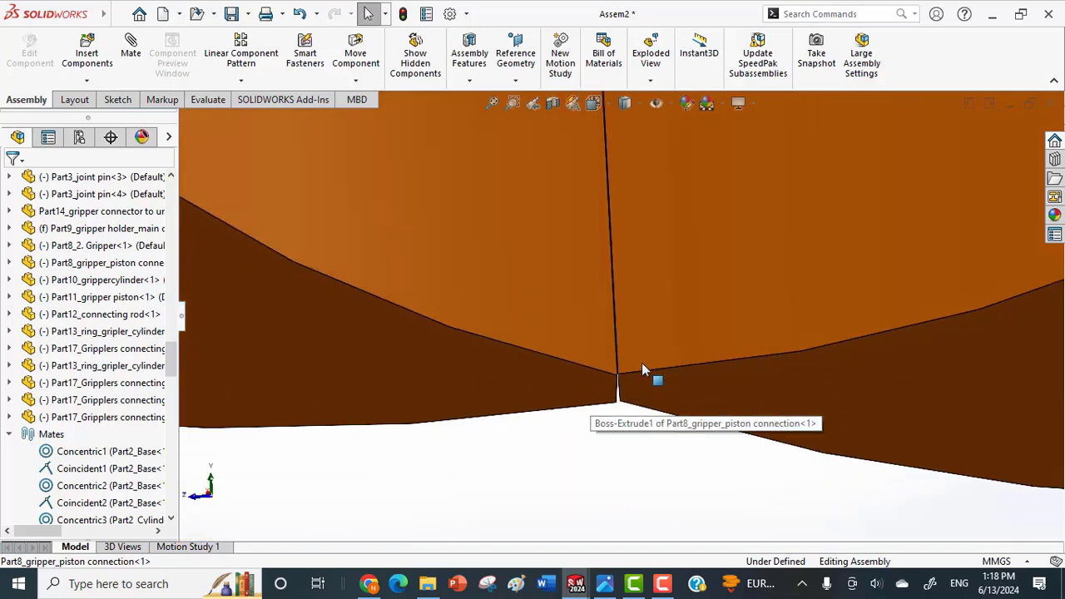
Examine the closed grippers from several angles and the gripper piston inside its cylinder at close range.
scroll(645, 358, up, 8)
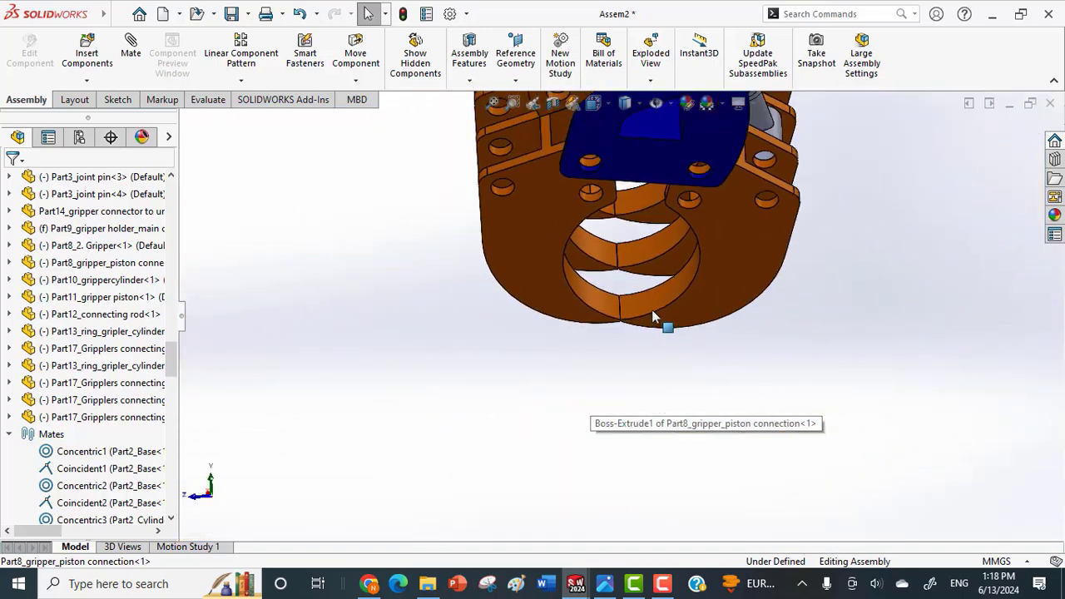
scroll(754, 309, up, 2)
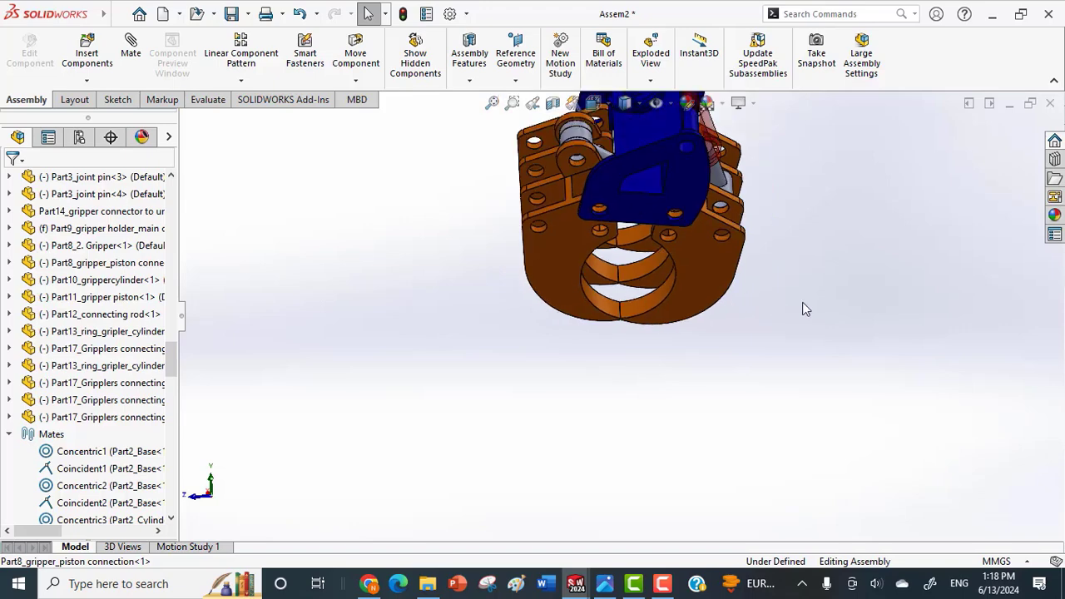
middle_drag(801, 307, 780, 253)
right_click(645, 227)
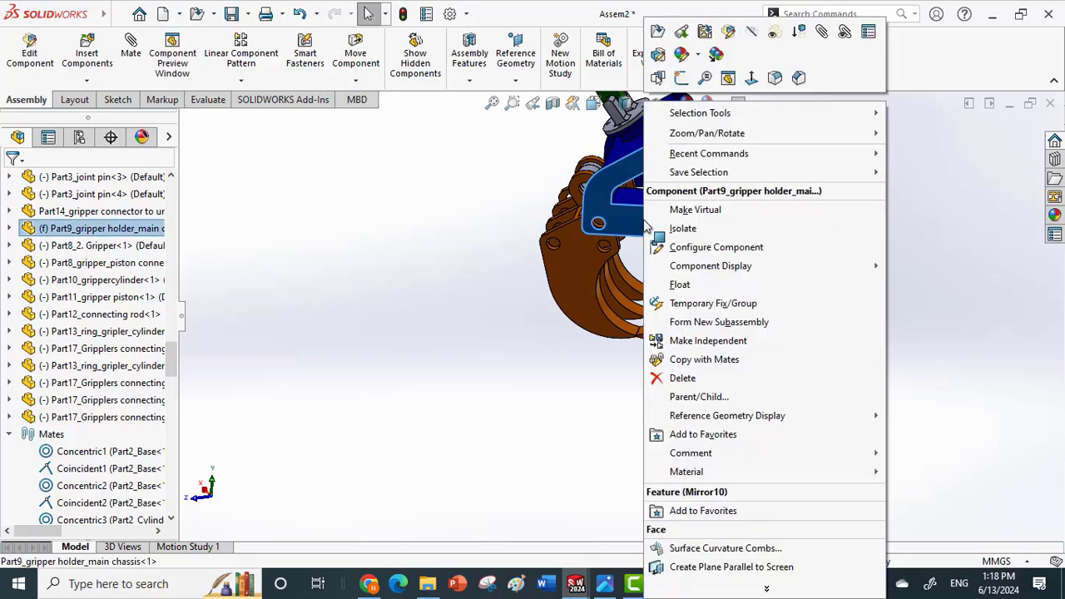
click(955, 274)
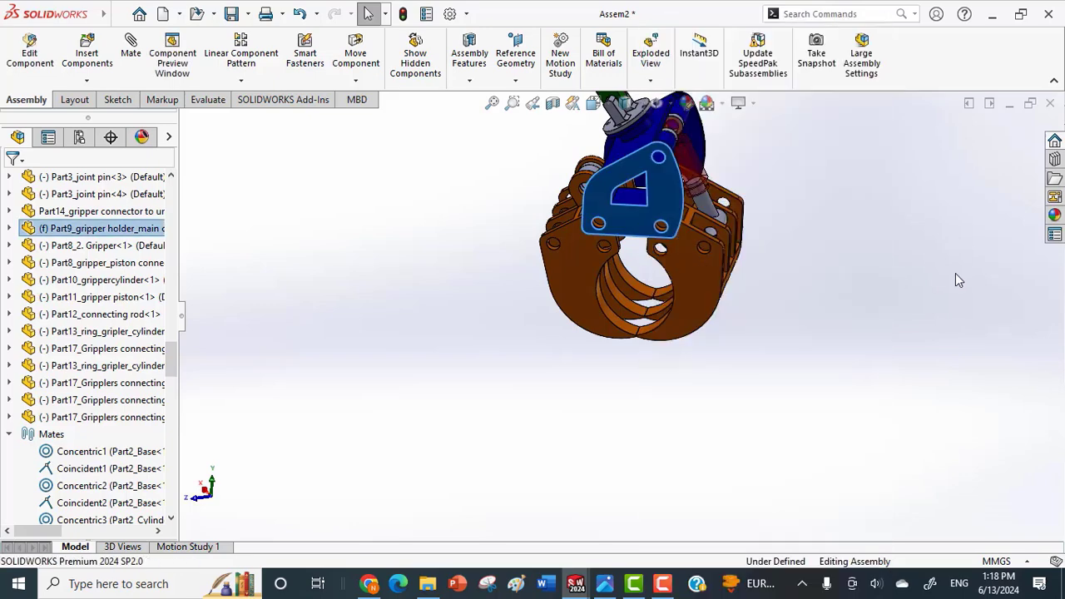
scroll(737, 242, up, 1)
scroll(696, 226, down, 1)
scroll(696, 226, down, 3)
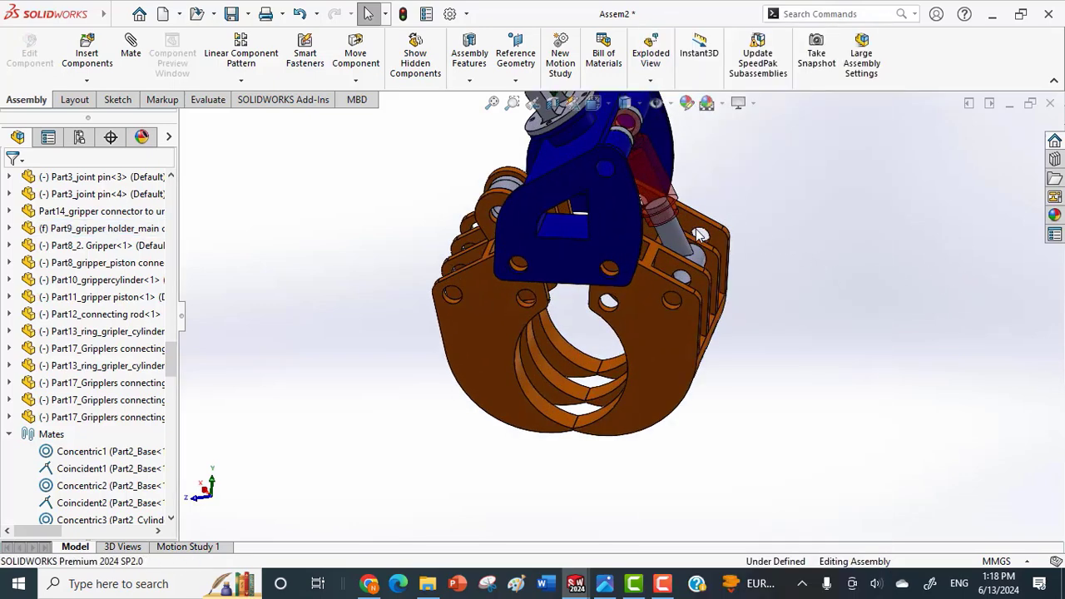
scroll(646, 260, down, 1)
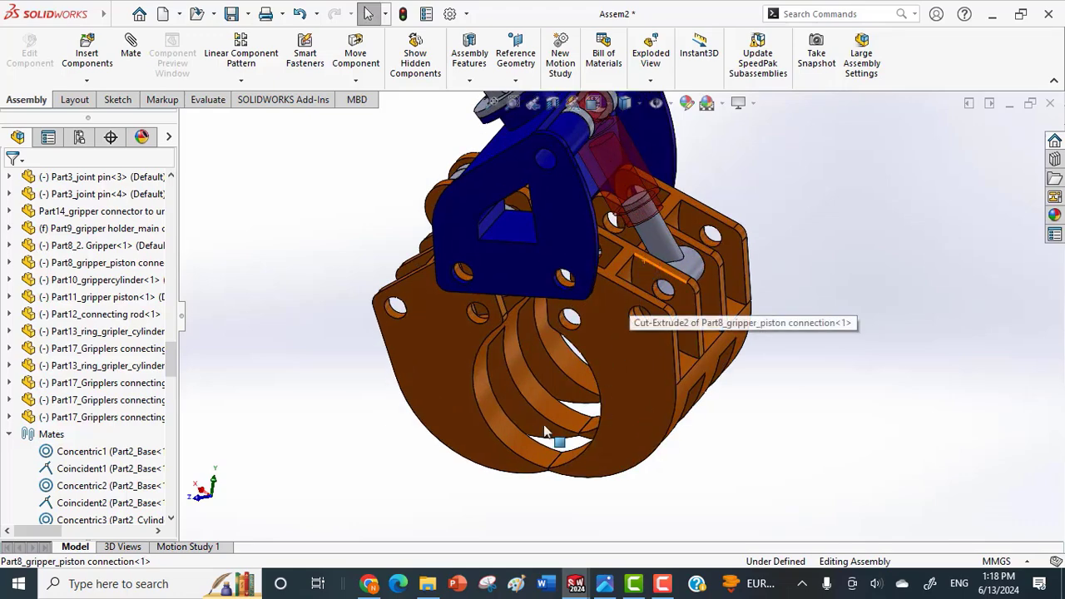
scroll(636, 238, down, 5)
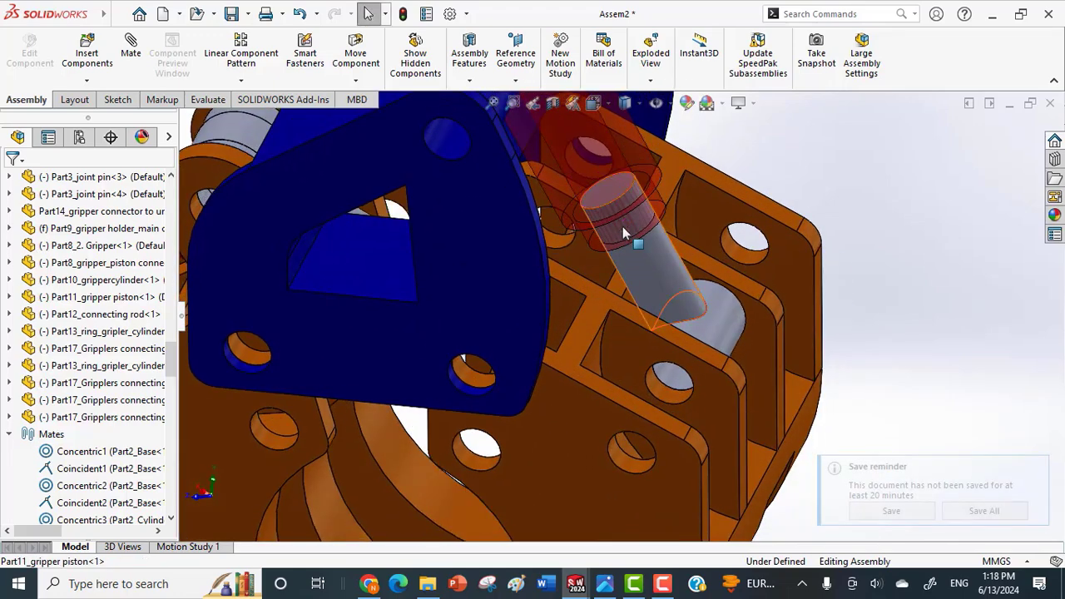
scroll(645, 199, up, 2)
Read the closed-position distance between the gripper piston's end face and the holder chassis's upper edge using a trial distance mate, discarding the mate.
click(620, 226)
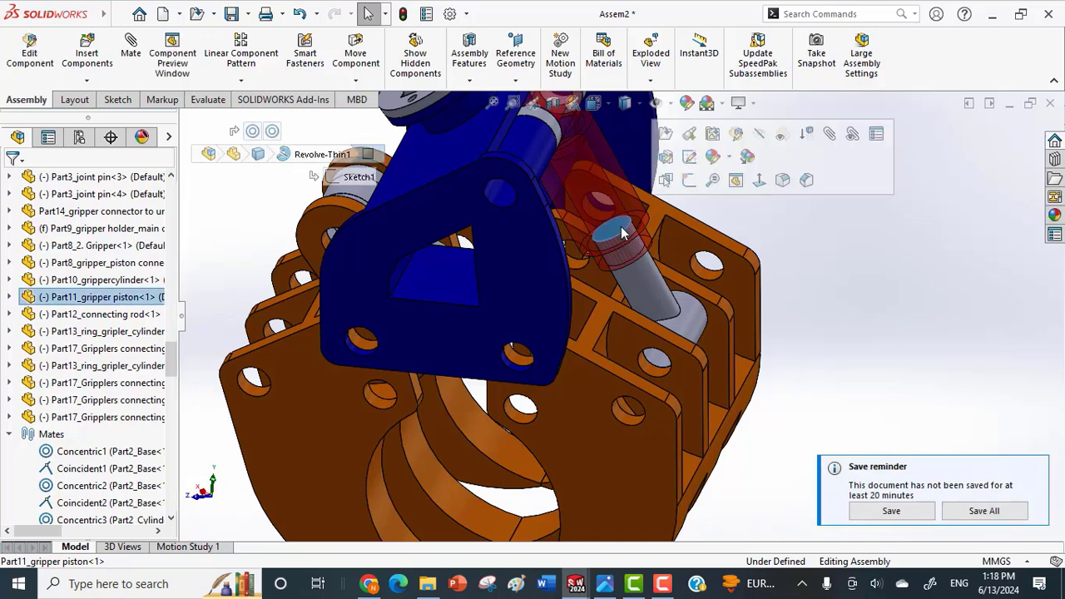
click(831, 136)
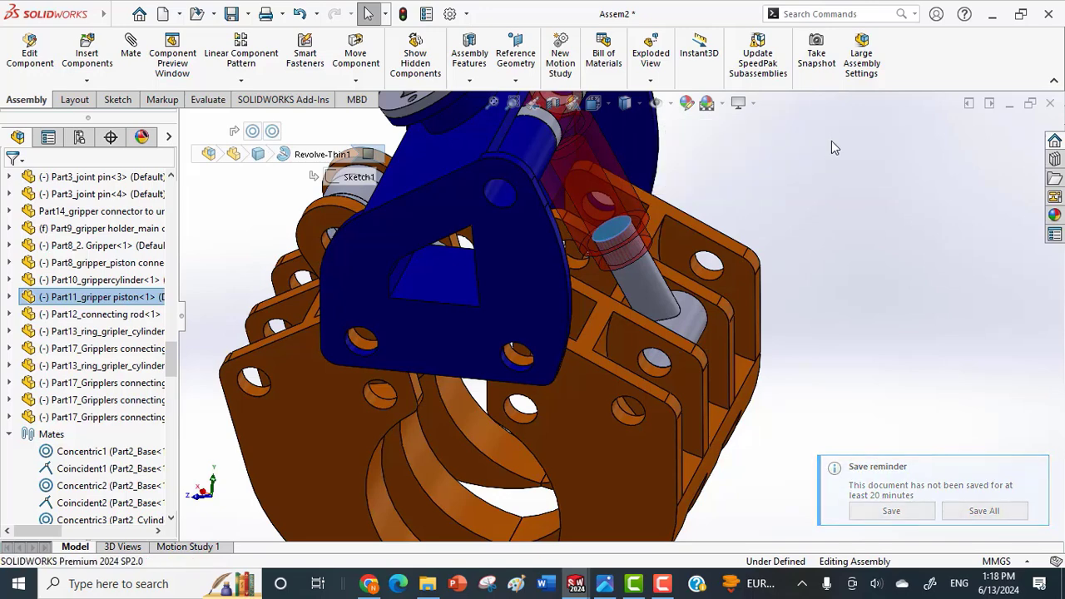
scroll(643, 259, up, 5)
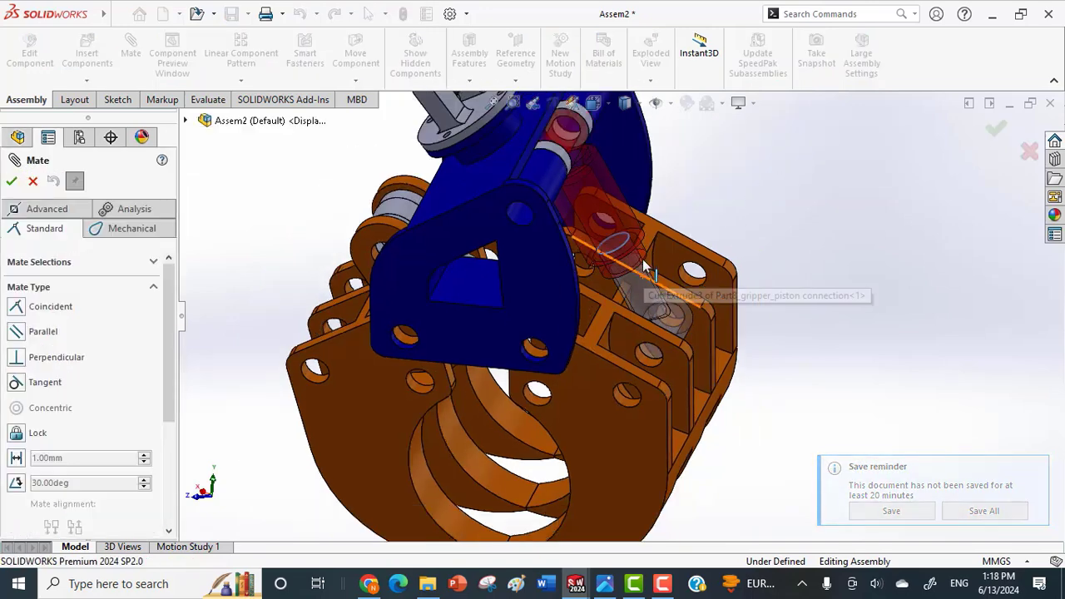
scroll(628, 213, down, 5)
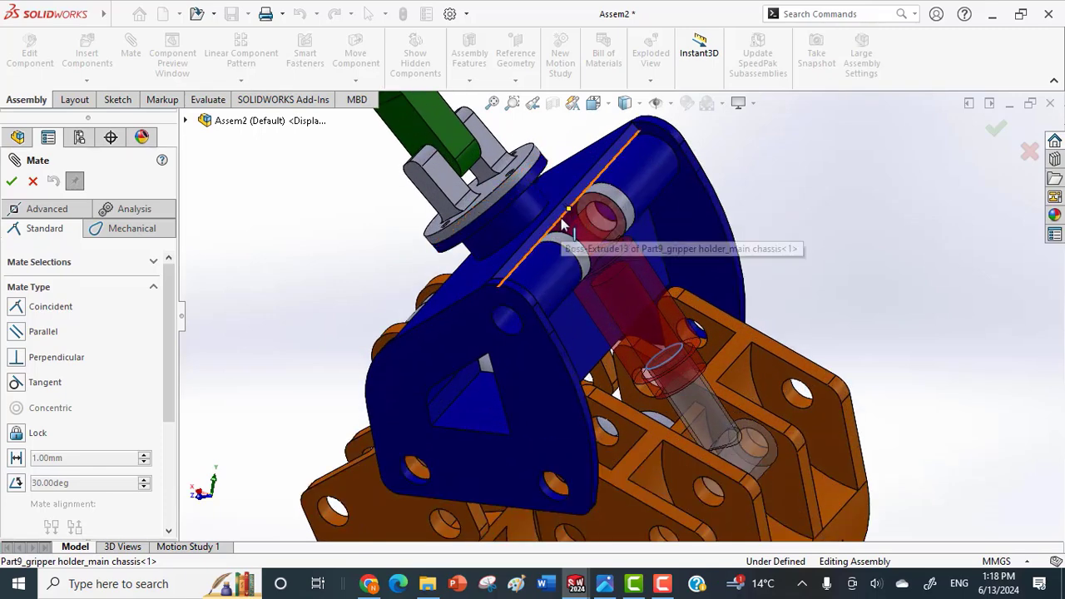
click(563, 225)
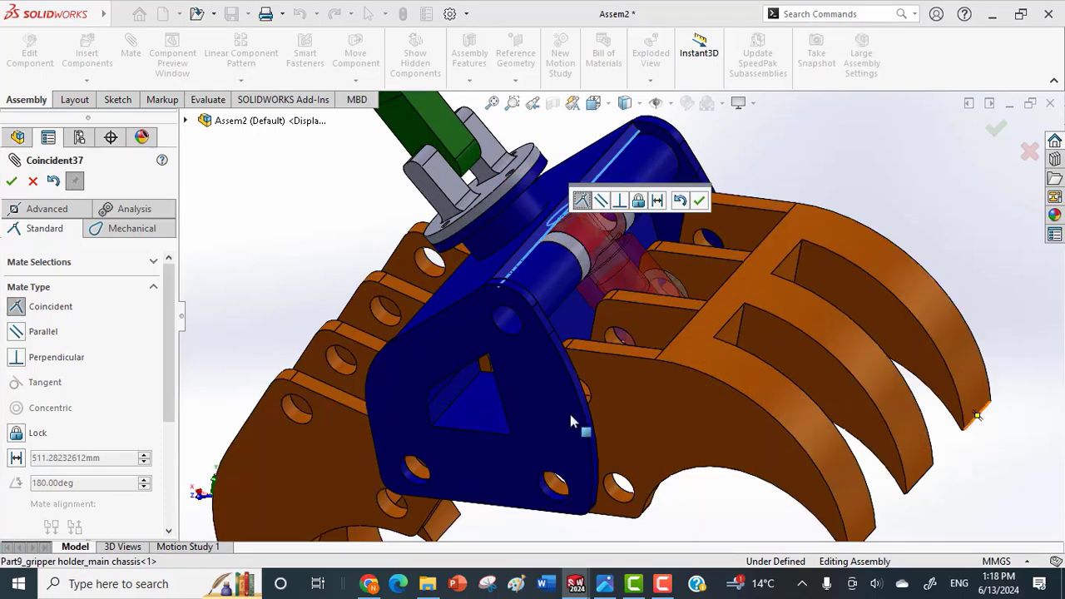
click(16, 458)
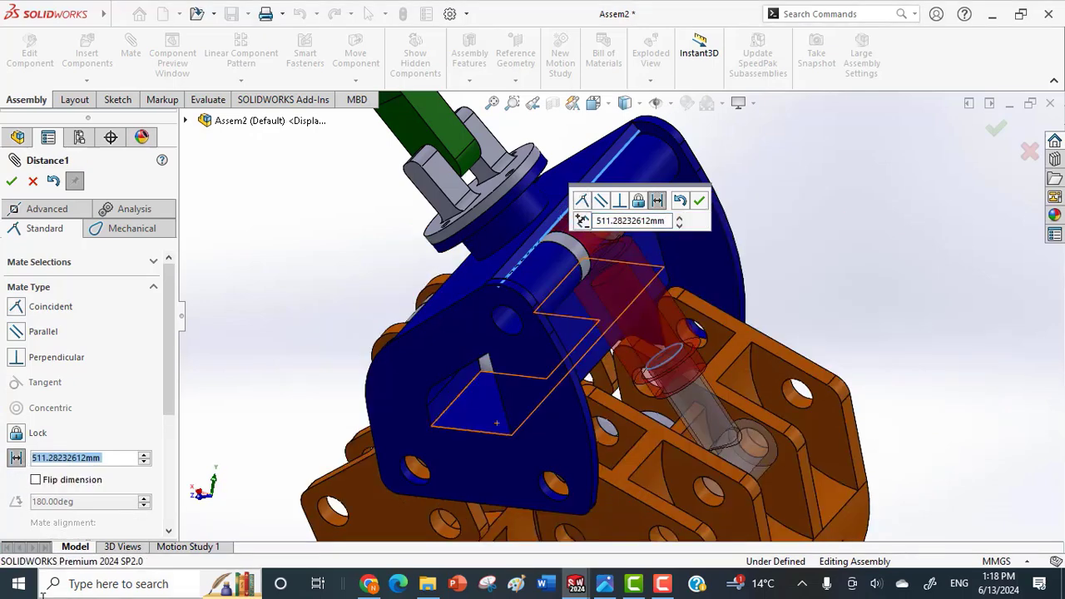
scroll(92, 491, down, 2)
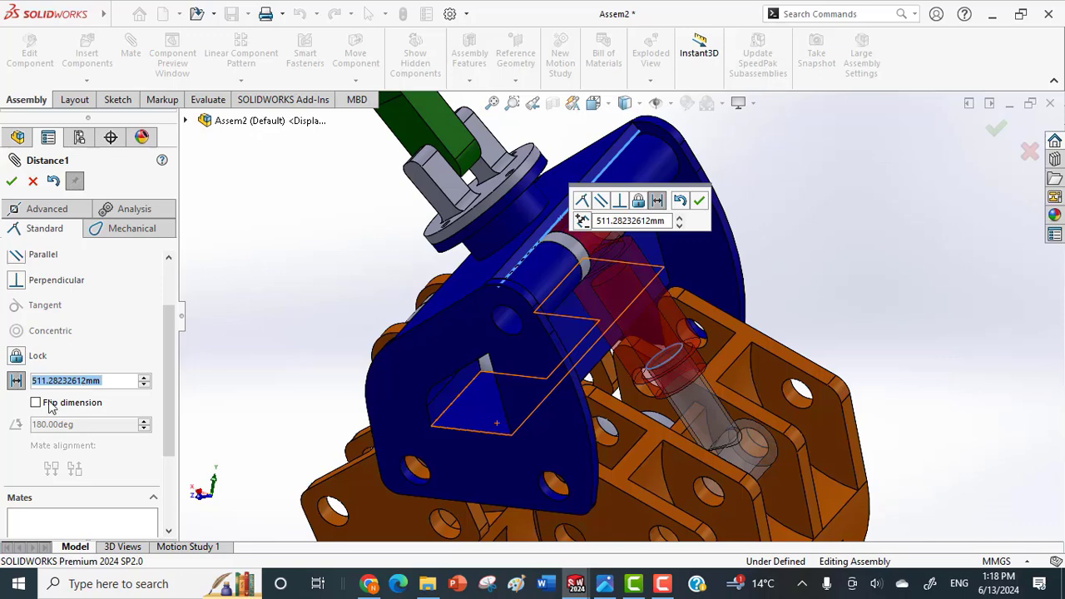
click(33, 183)
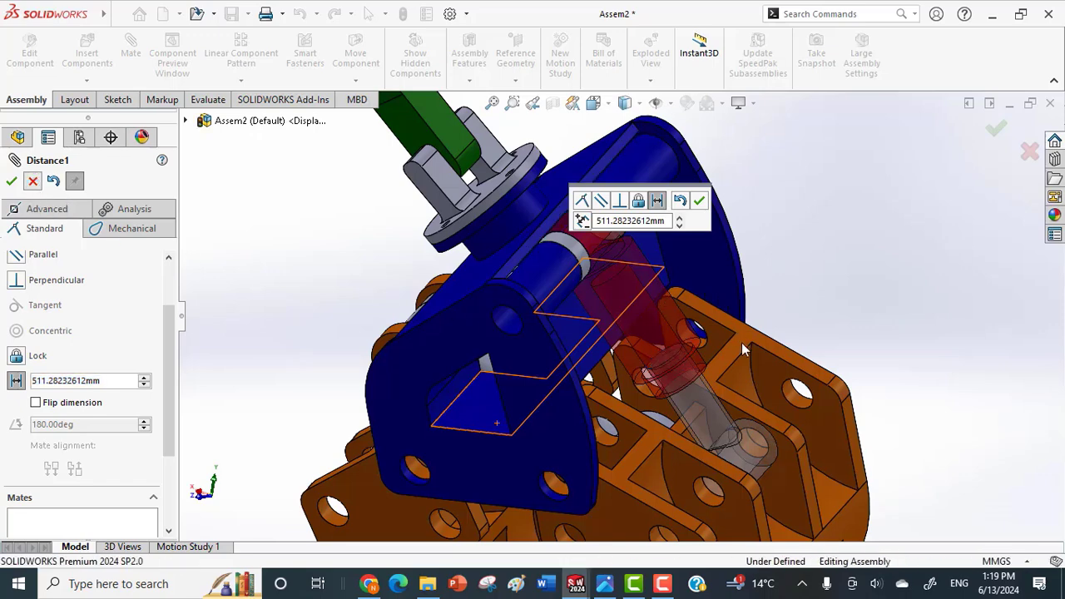
Swing the piston-side gripper outward so that the linked grippers open wide.
scroll(663, 344, down, 3)
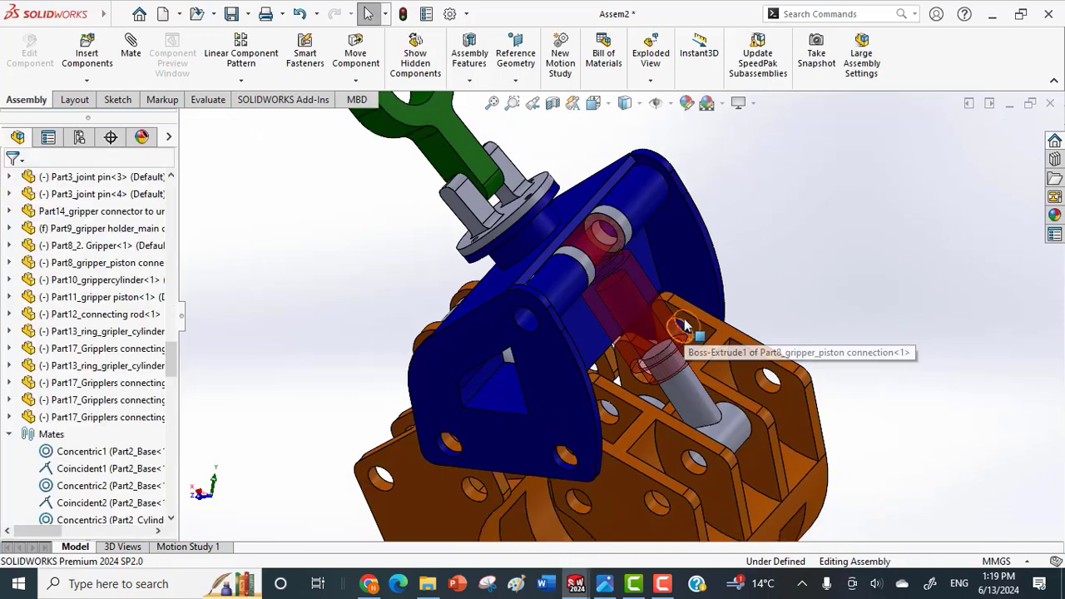
scroll(650, 355, up, 3)
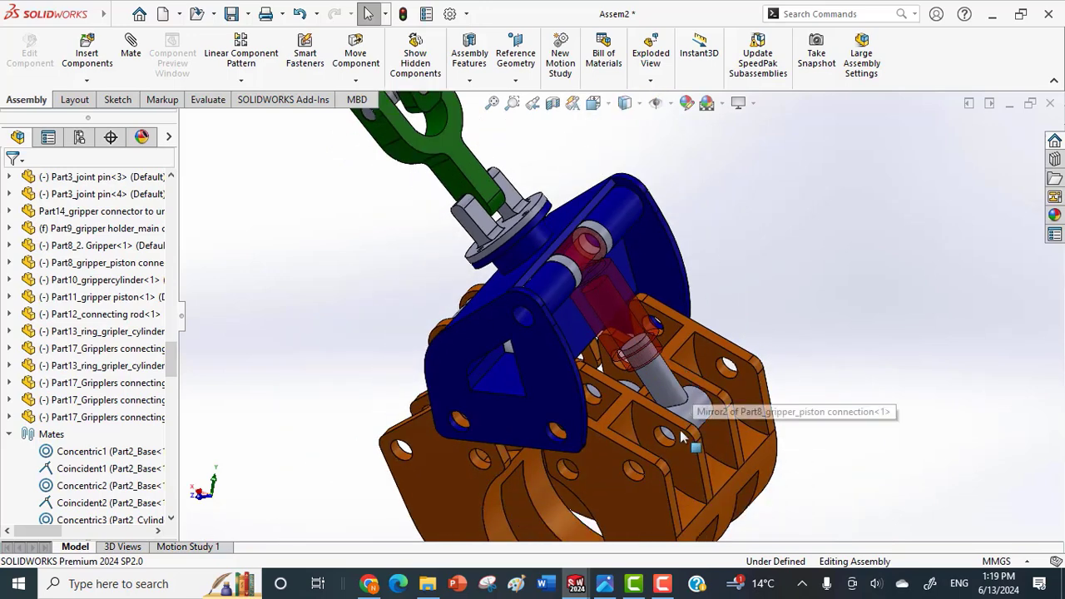
drag(643, 493, 648, 427)
key(Escape)
middle_drag(648, 428, 696, 347)
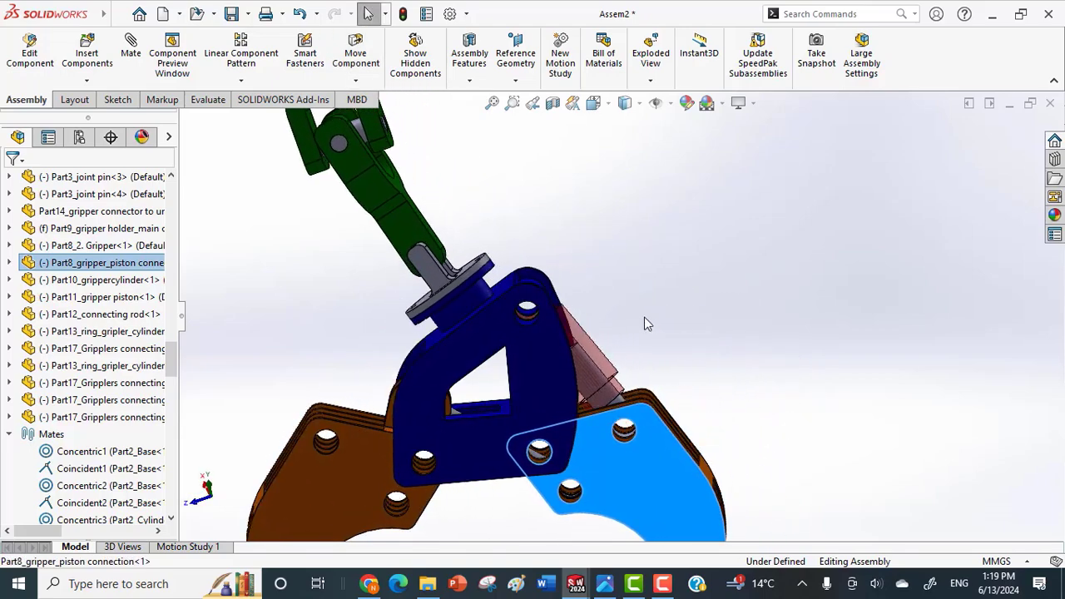
Set up a distance mate between the gripper piston's end face and the holder chassis's upper edge with the grippers open.
scroll(590, 332, down, 5)
scroll(574, 416, down, 5)
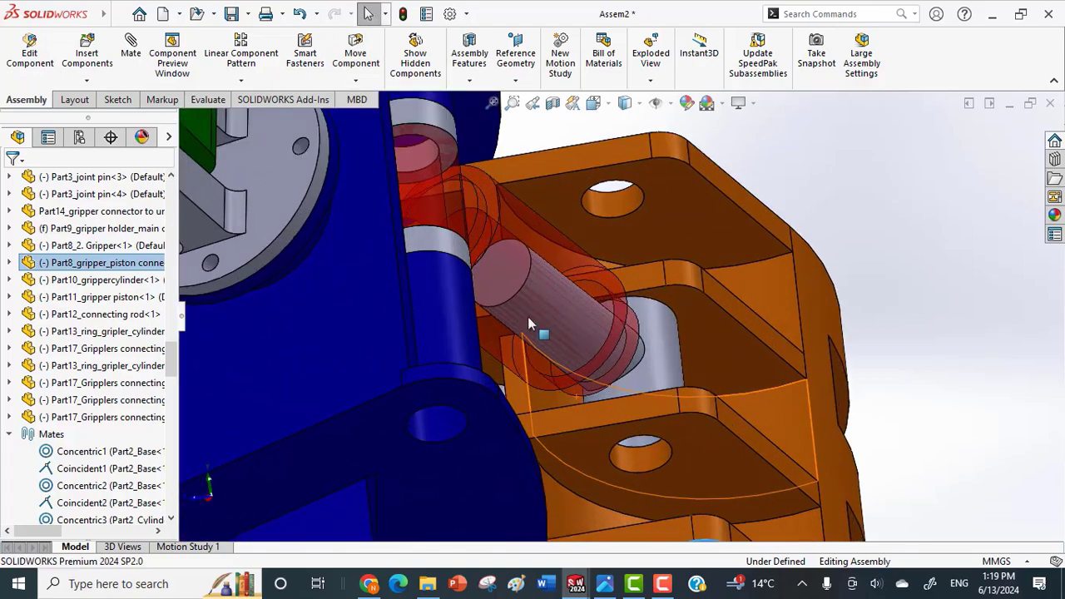
click(503, 275)
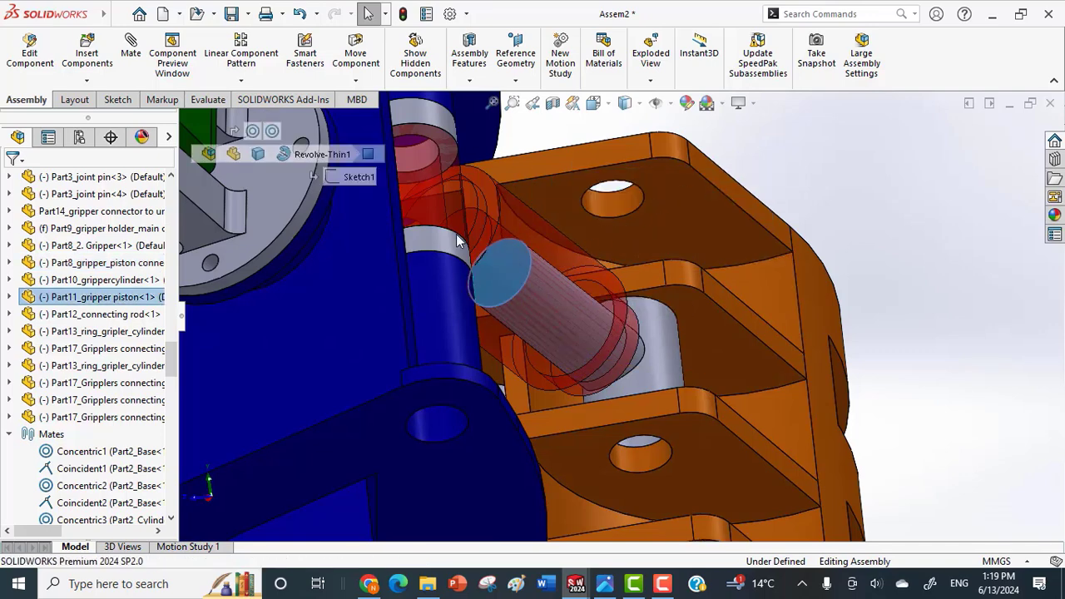
middle_drag(458, 234, 406, 233)
click(411, 202)
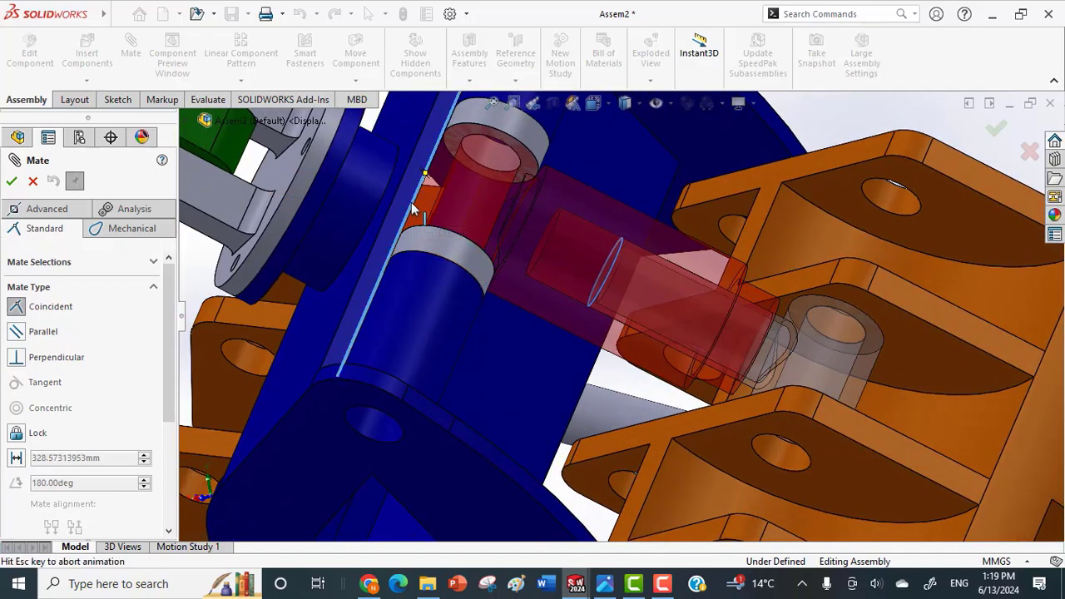
scroll(491, 283, up, 5)
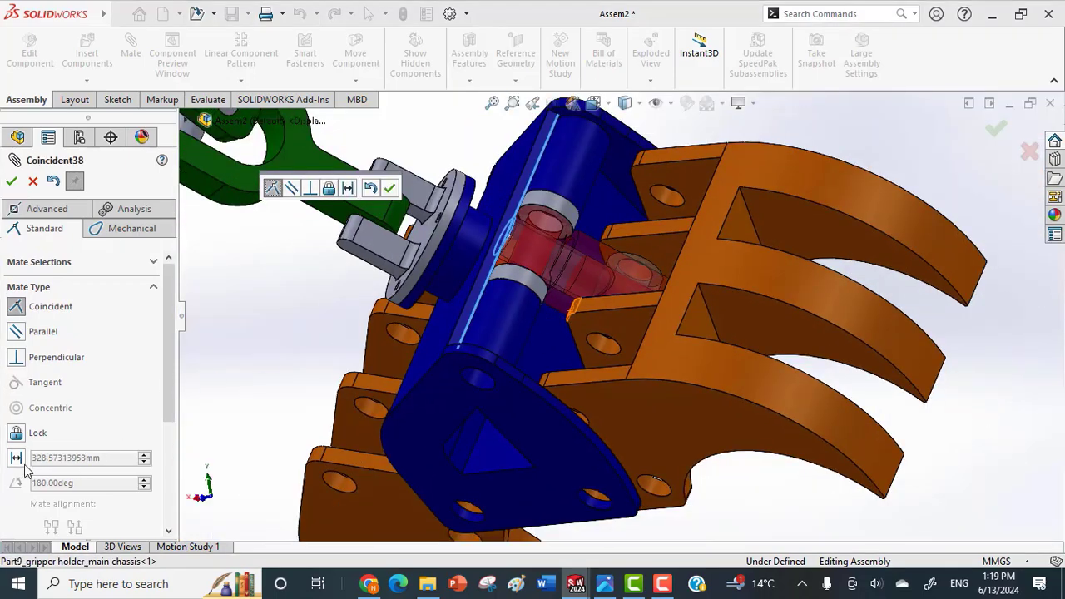
click(16, 458)
scroll(628, 387, up, 3)
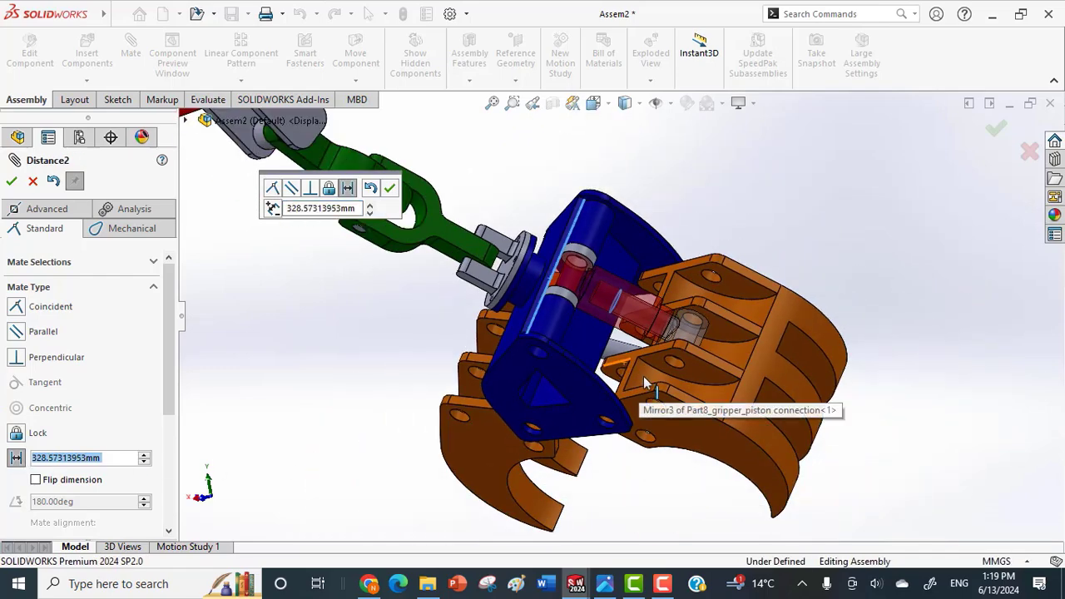
middle_drag(643, 376, 662, 433)
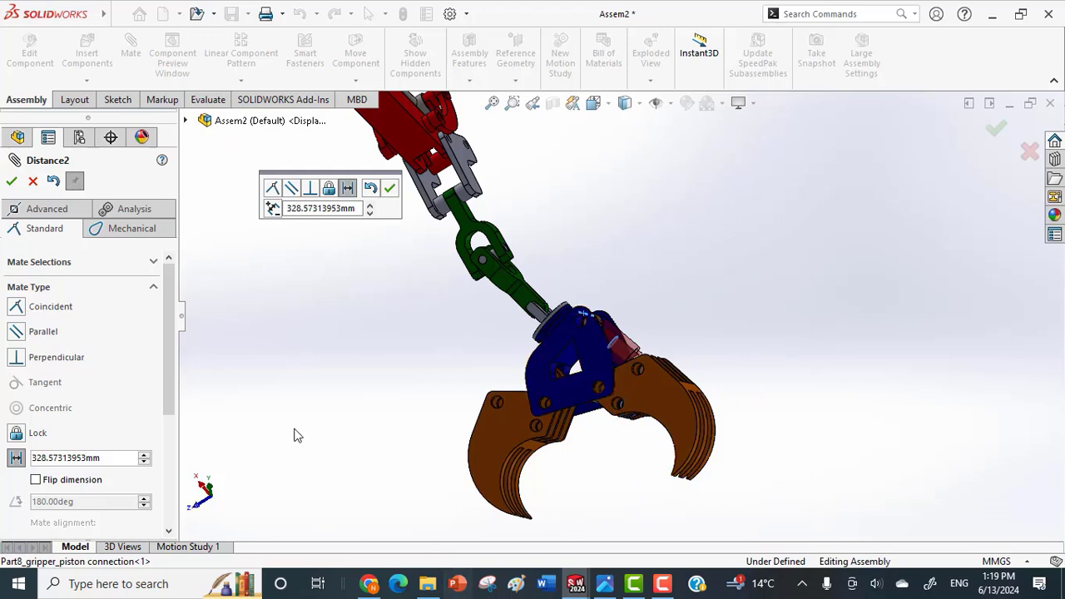
Make it an advanced limit distance mate with a maximum of 511.28232612 mm and a minimum of 328.57313953 mm.
click(46, 213)
scroll(150, 374, down, 5)
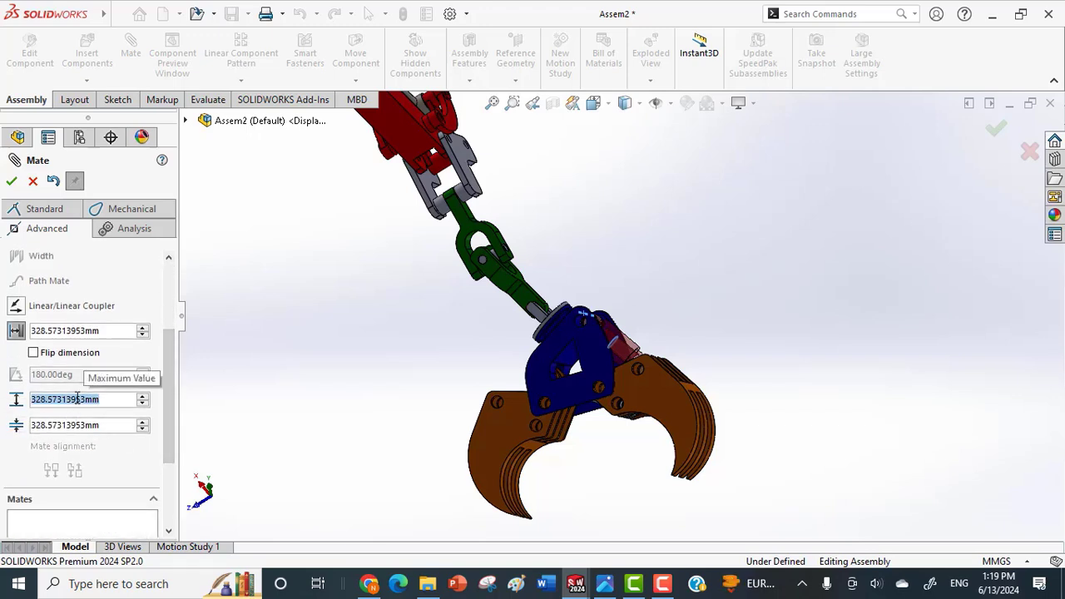
text(511.28232612mm)
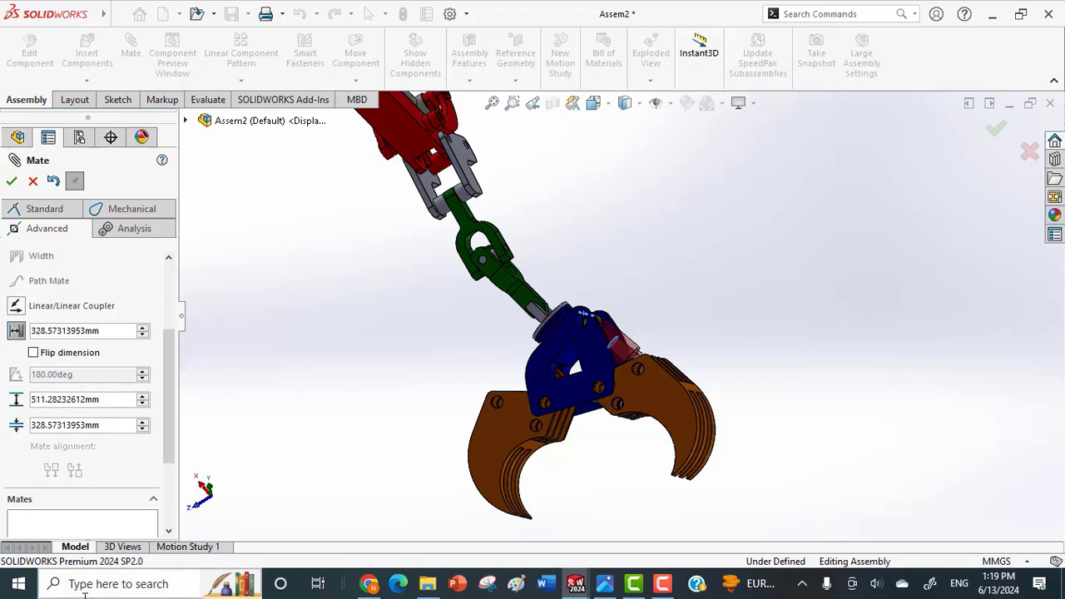
click(11, 182)
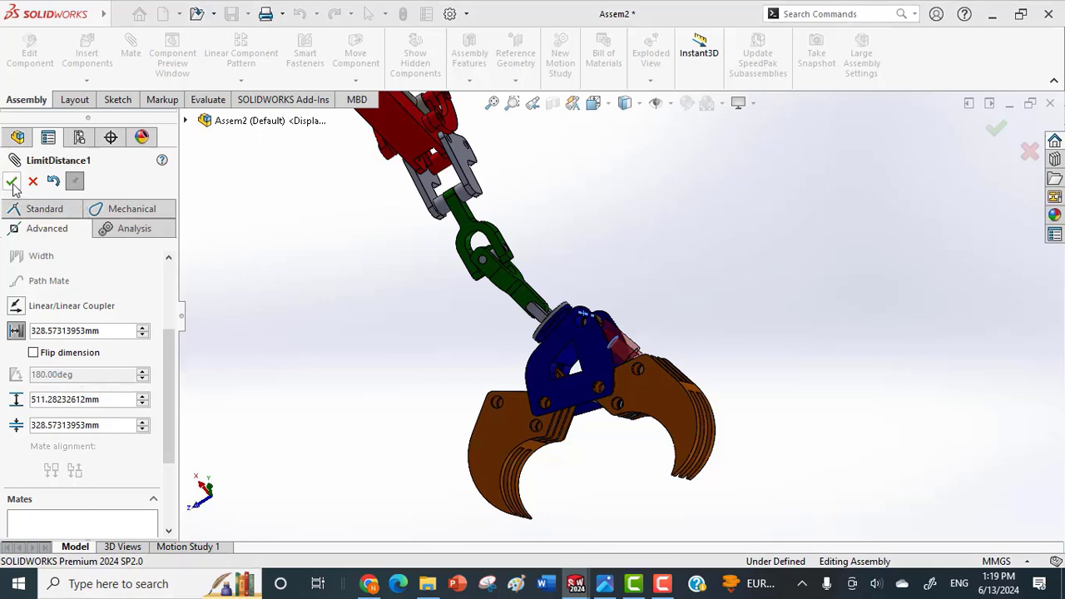
click(12, 183)
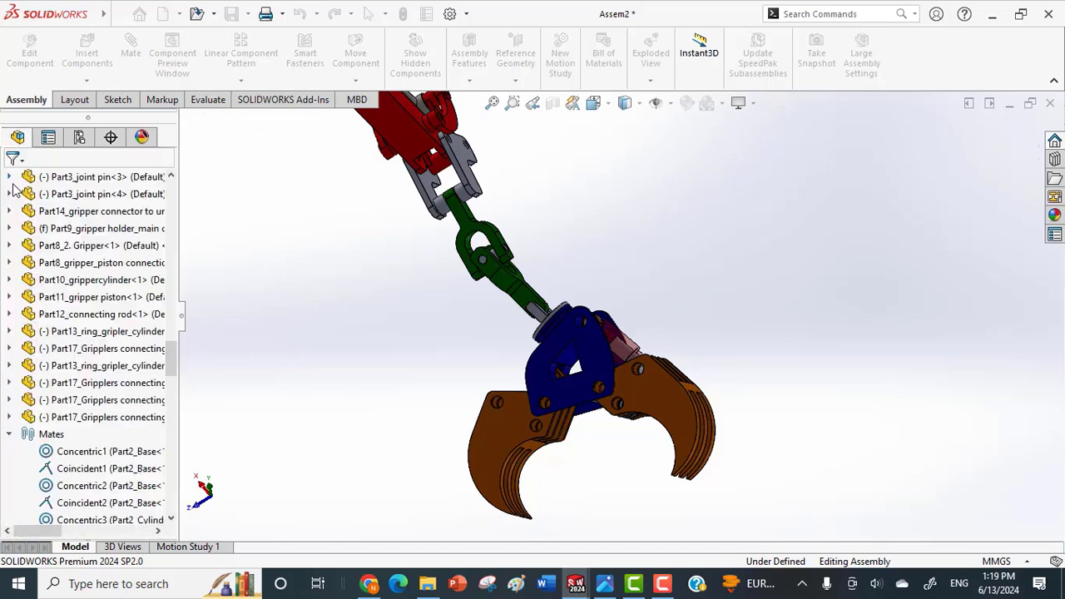
Swing the linked grippers closed and open again to test their travel between the distance limits.
middle_drag(599, 387, 690, 392)
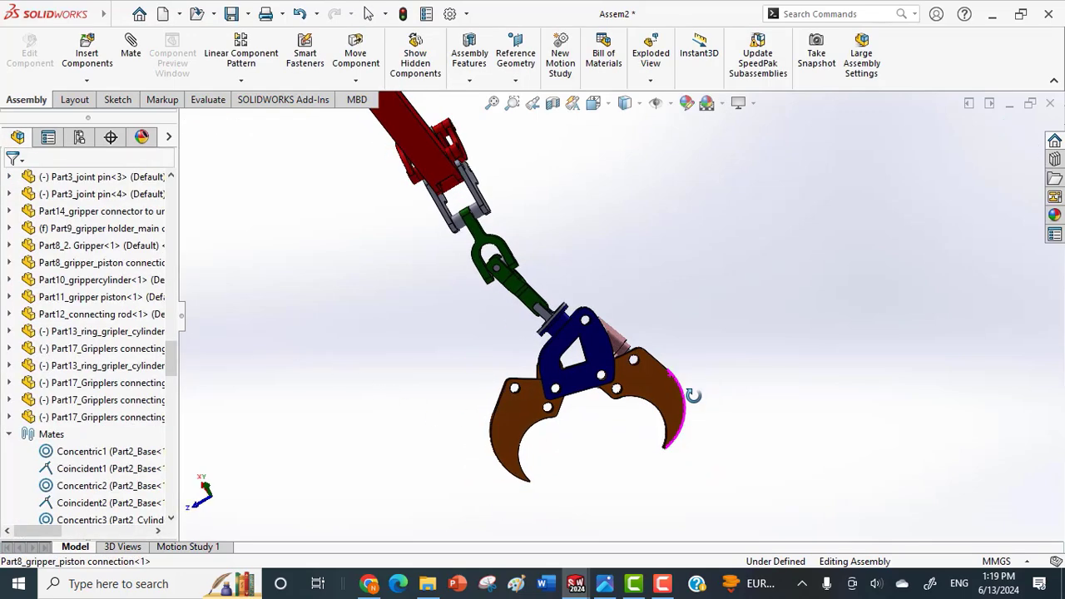
click(674, 400)
drag(674, 399, 616, 444)
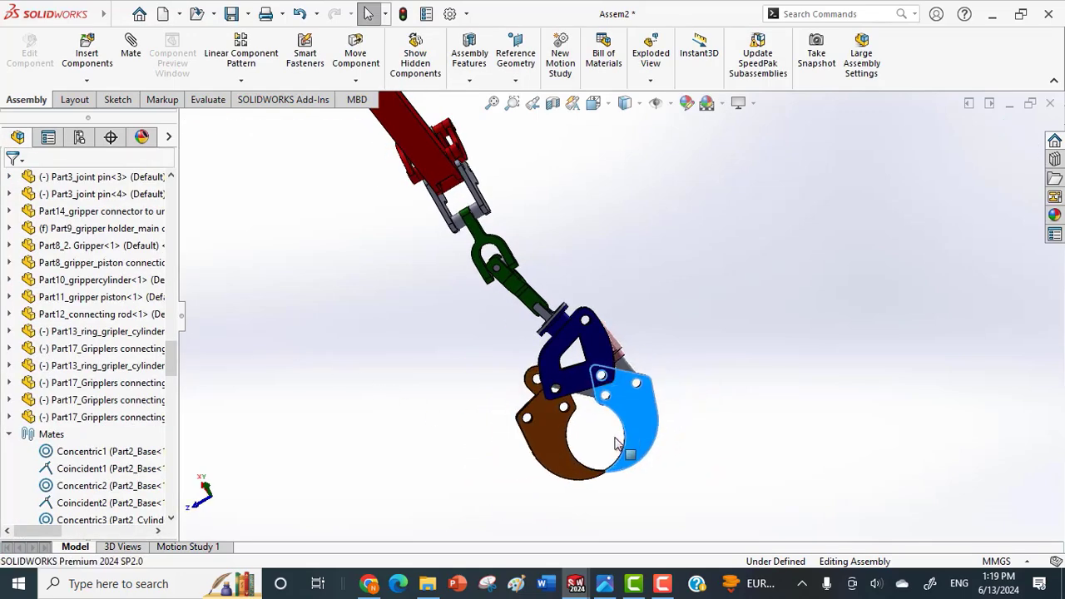
drag(724, 348, 736, 276)
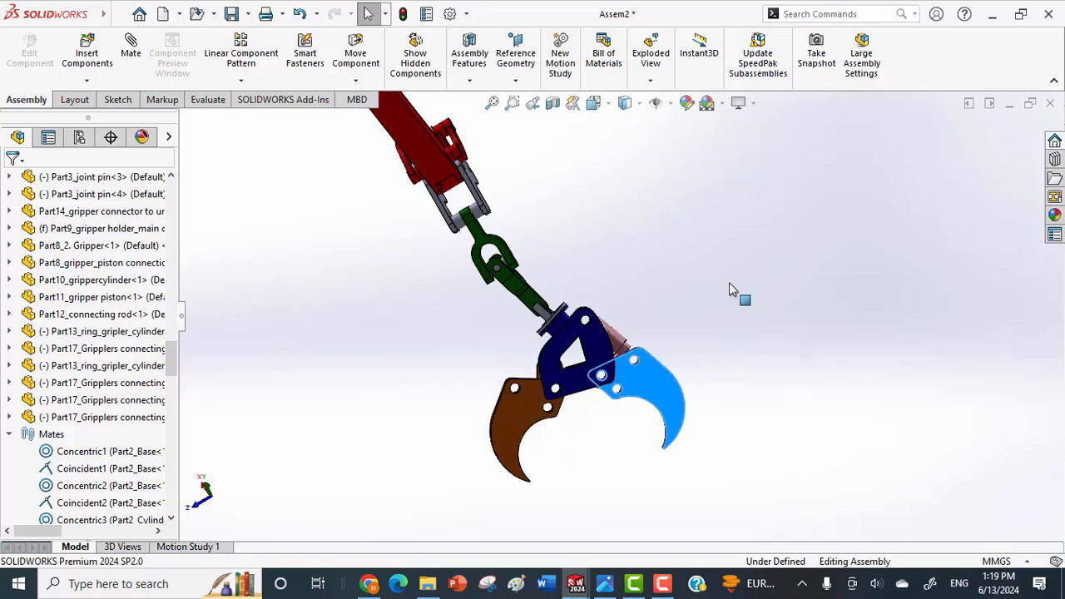
drag(688, 398, 441, 478)
middle_drag(508, 403, 542, 356)
Check the latest entries in the mate list and examine the pin holes of the second gripper at close range.
scroll(524, 396, down, 4)
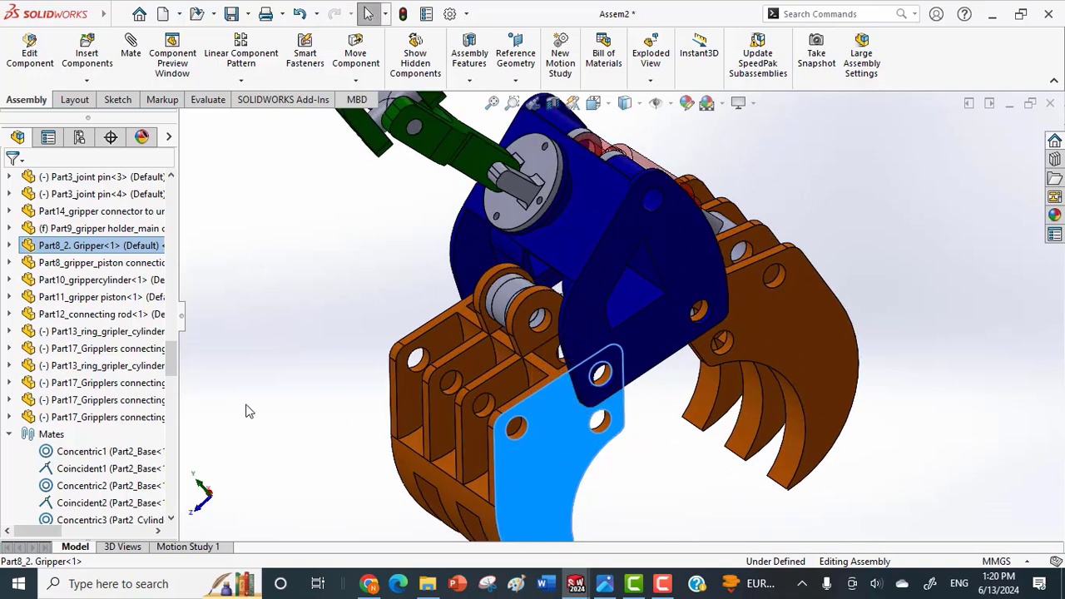
drag(172, 365, 154, 520)
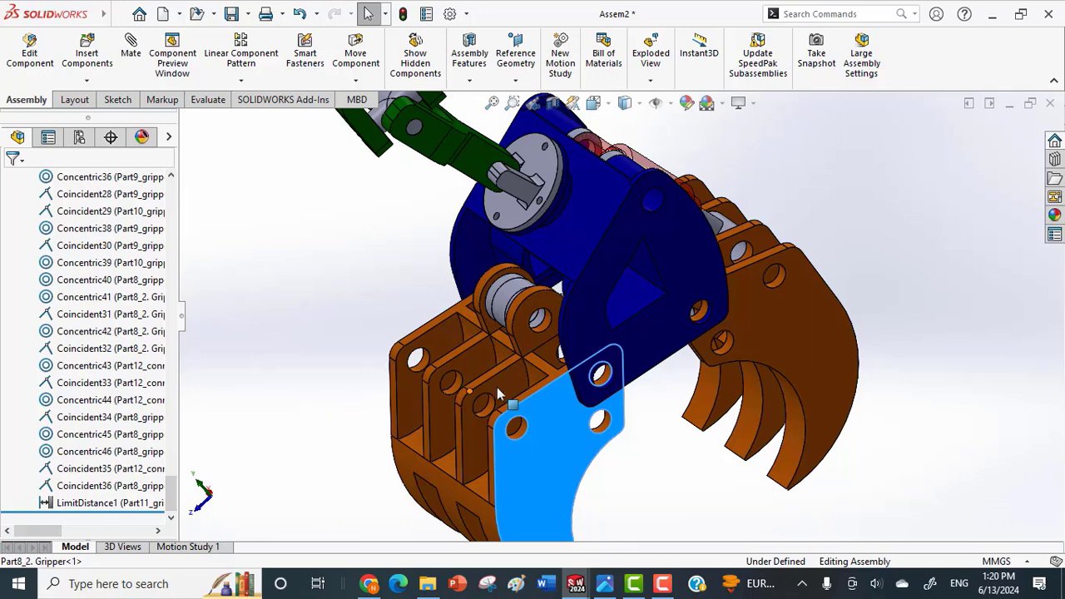
scroll(497, 387, down, 2)
scroll(524, 387, down, 4)
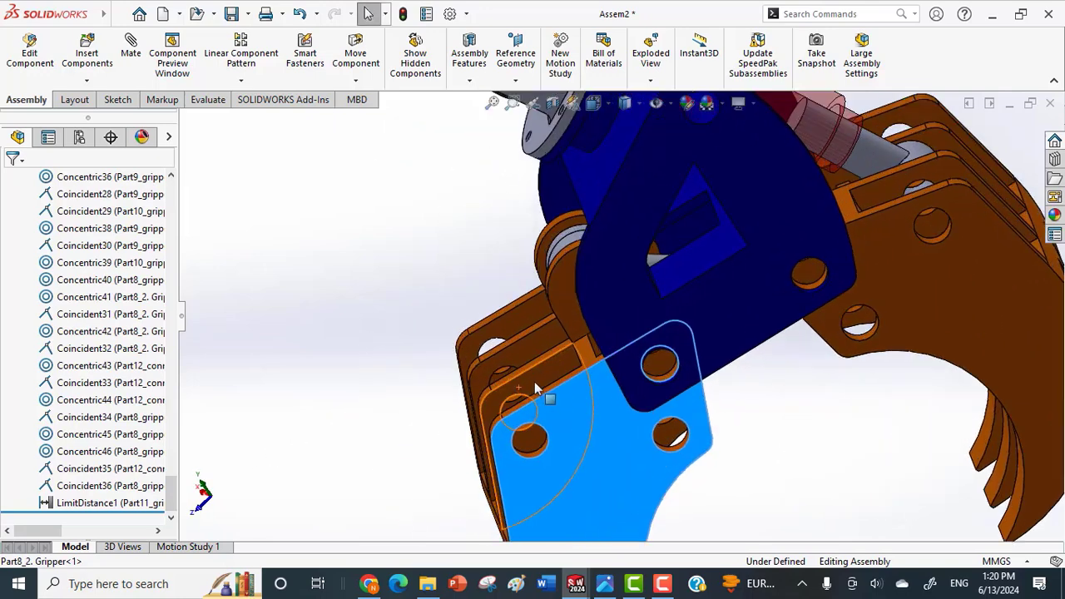
middle_drag(562, 396, 583, 374)
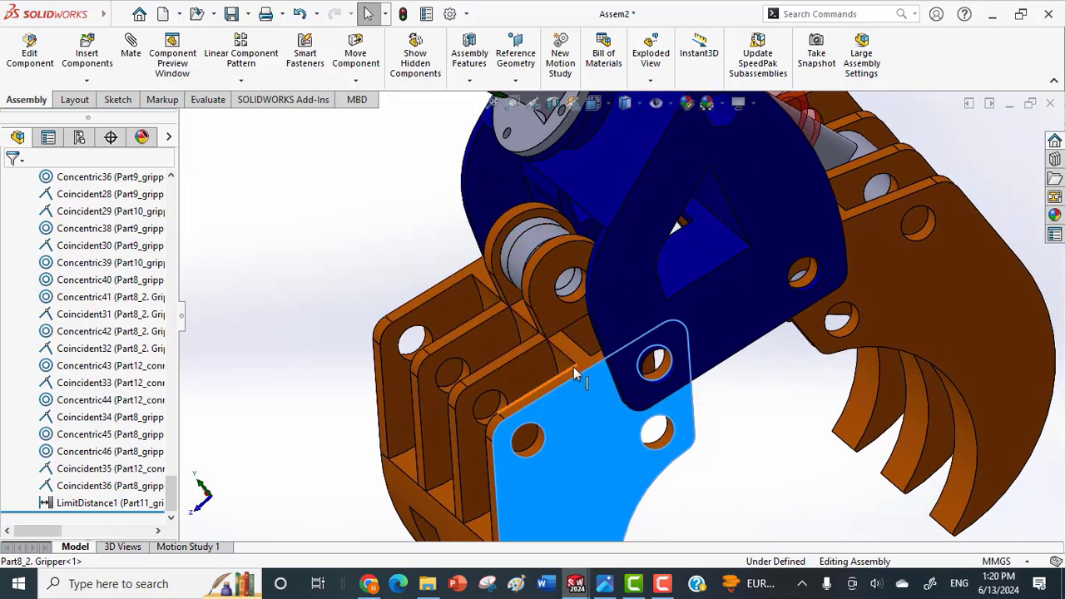
click(592, 403)
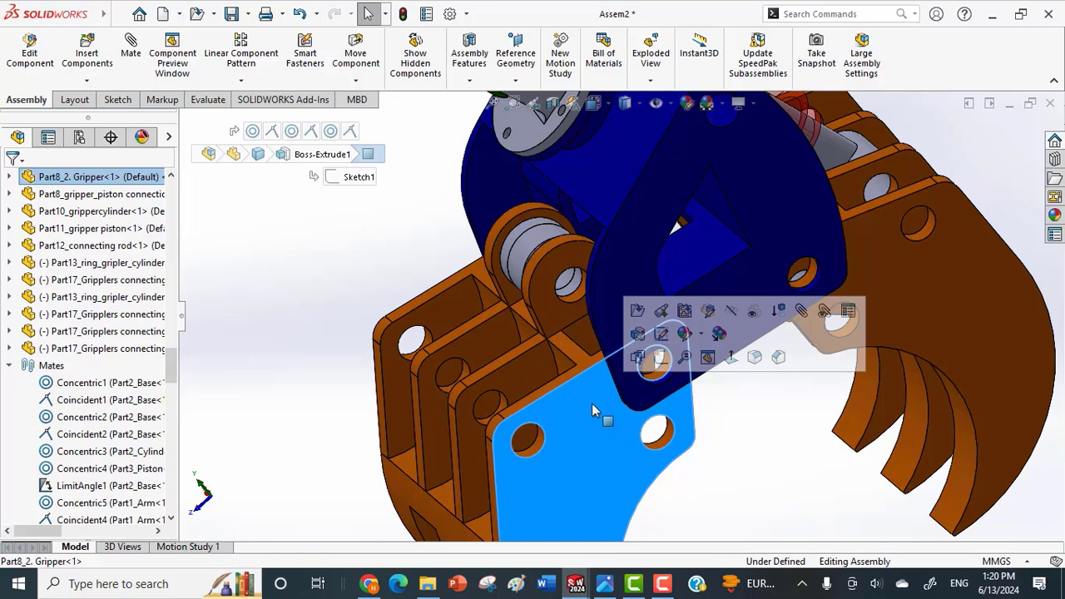
click(10, 177)
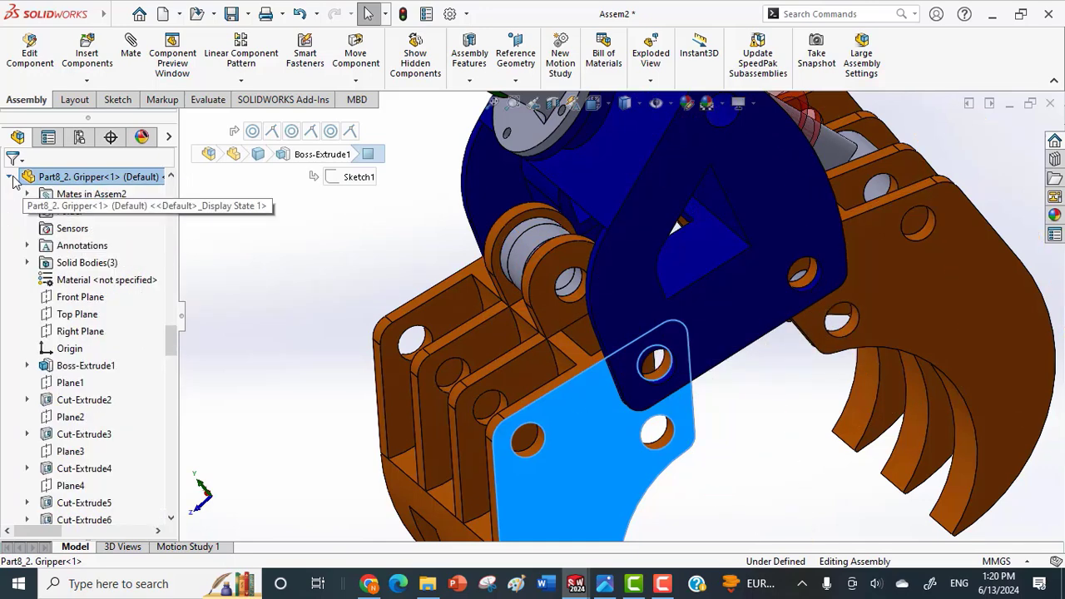
click(73, 320)
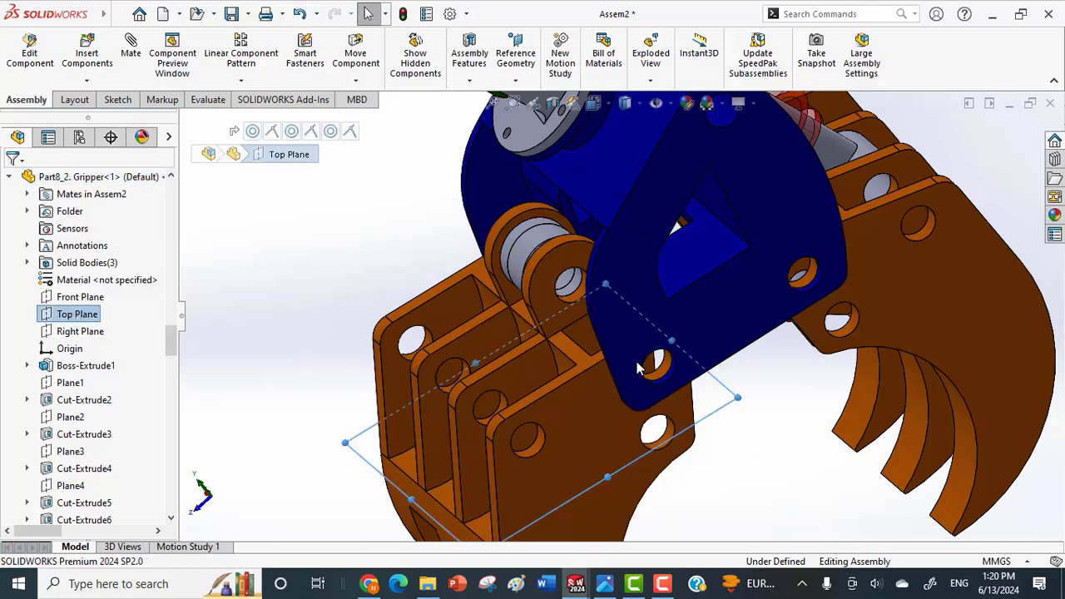
key(m)
middle_drag(649, 368, 637, 343)
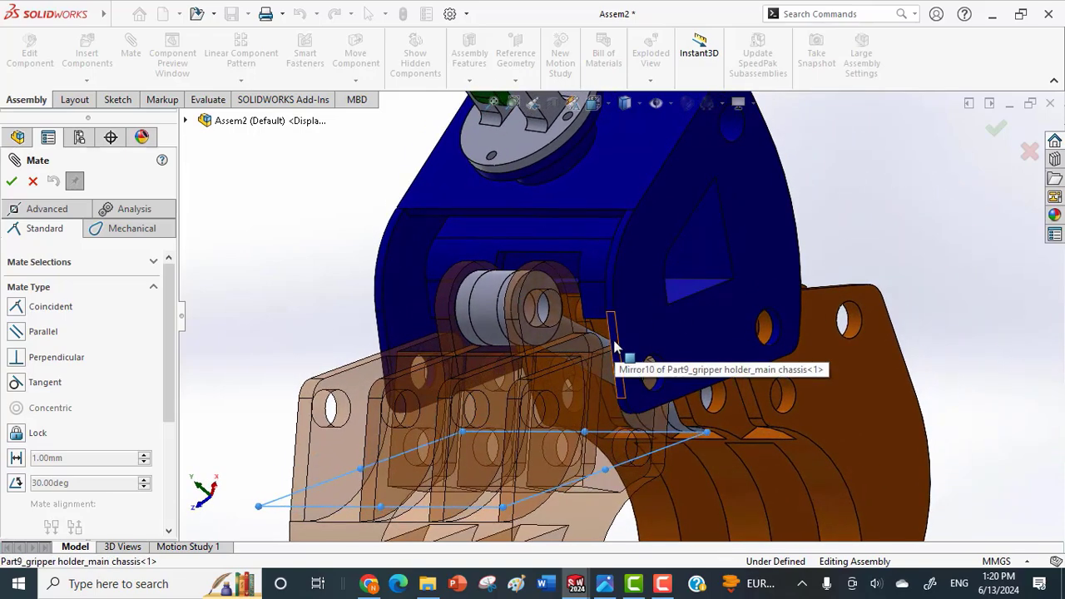
click(615, 350)
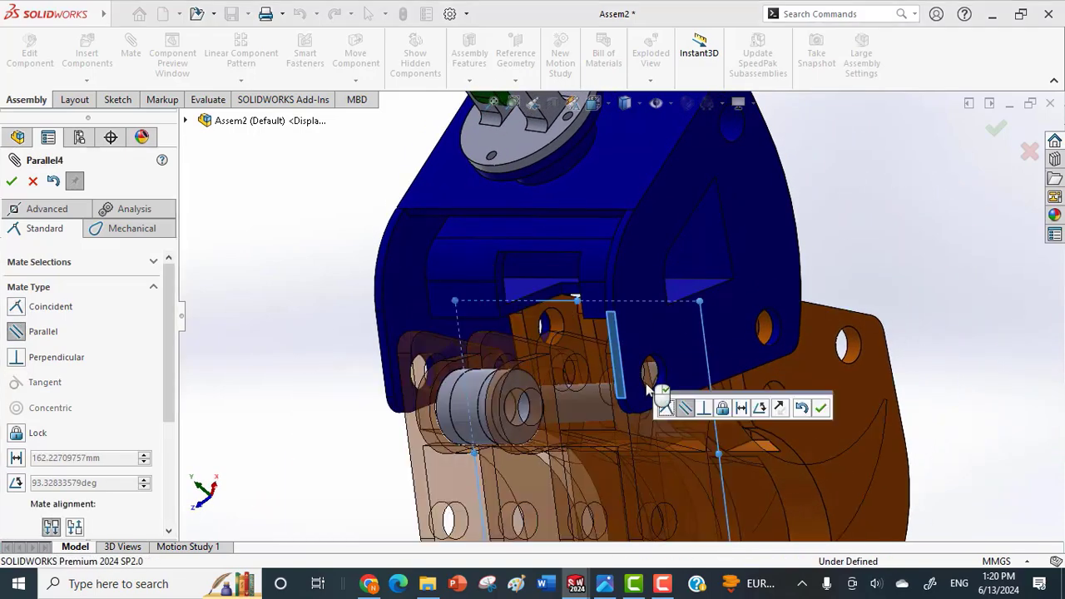
scroll(643, 382, up, 6)
middle_drag(644, 383, 600, 384)
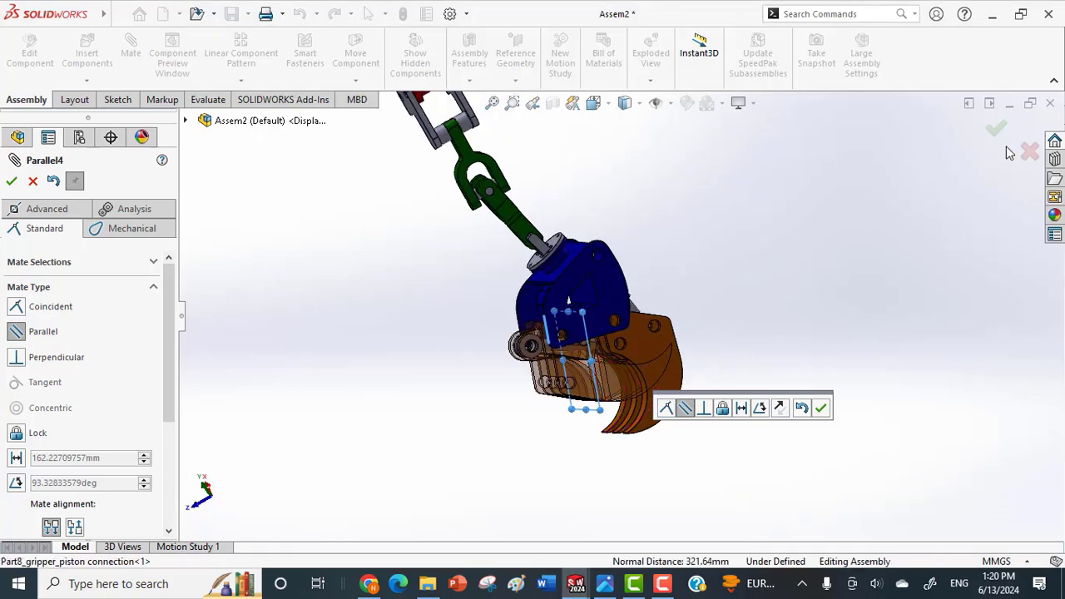
click(1031, 155)
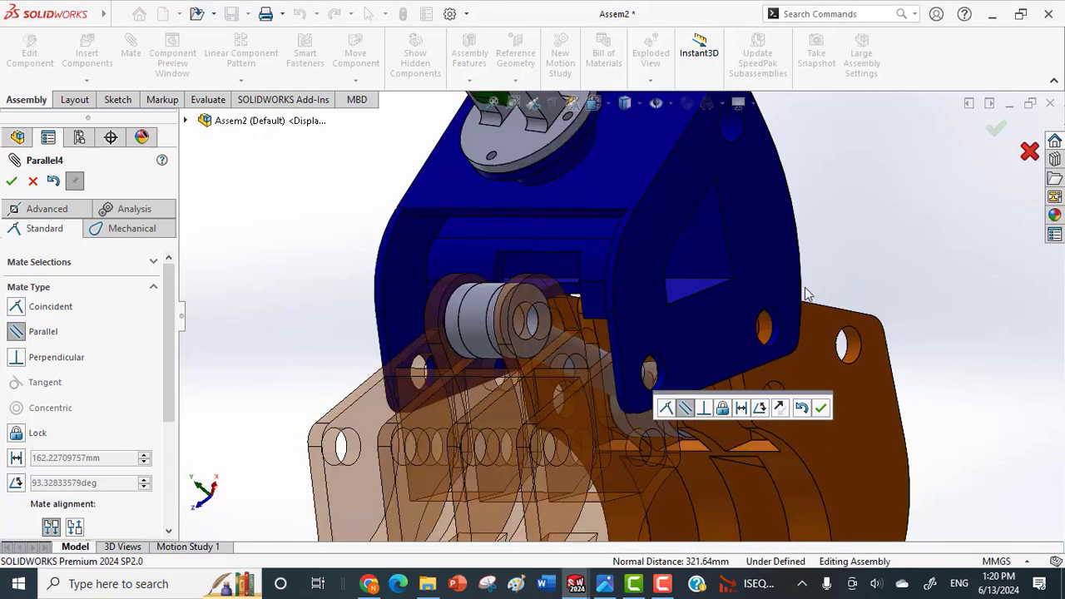
Swing the linked grippers open and back to their fully closed position.
scroll(812, 294, up, 3)
middle_drag(812, 293, 855, 305)
scroll(872, 308, up, 4)
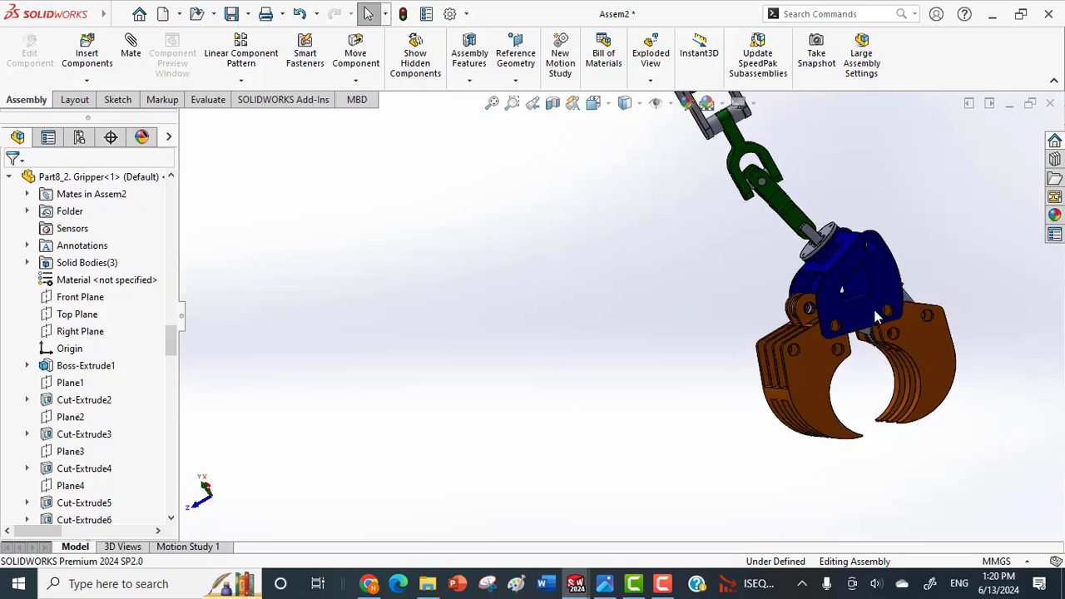
drag(798, 367, 813, 367)
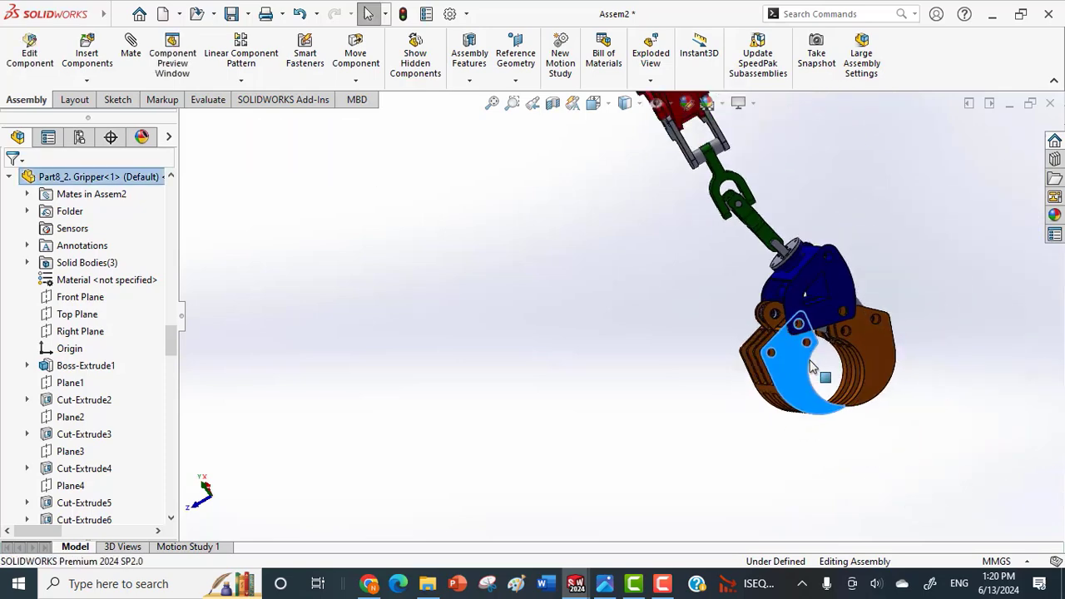
drag(878, 360, 925, 240)
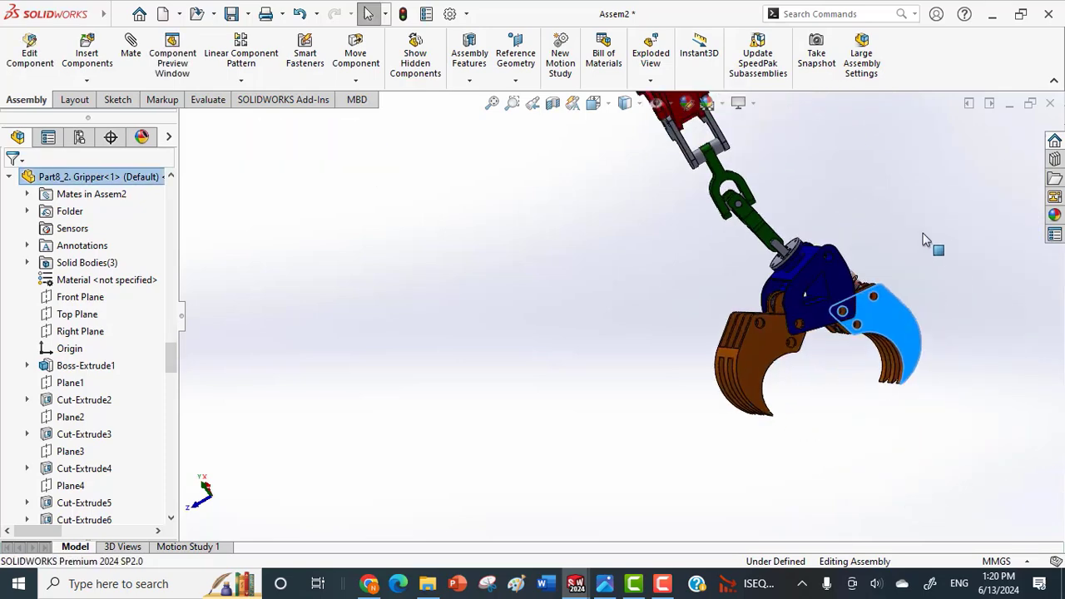
drag(902, 301, 800, 410)
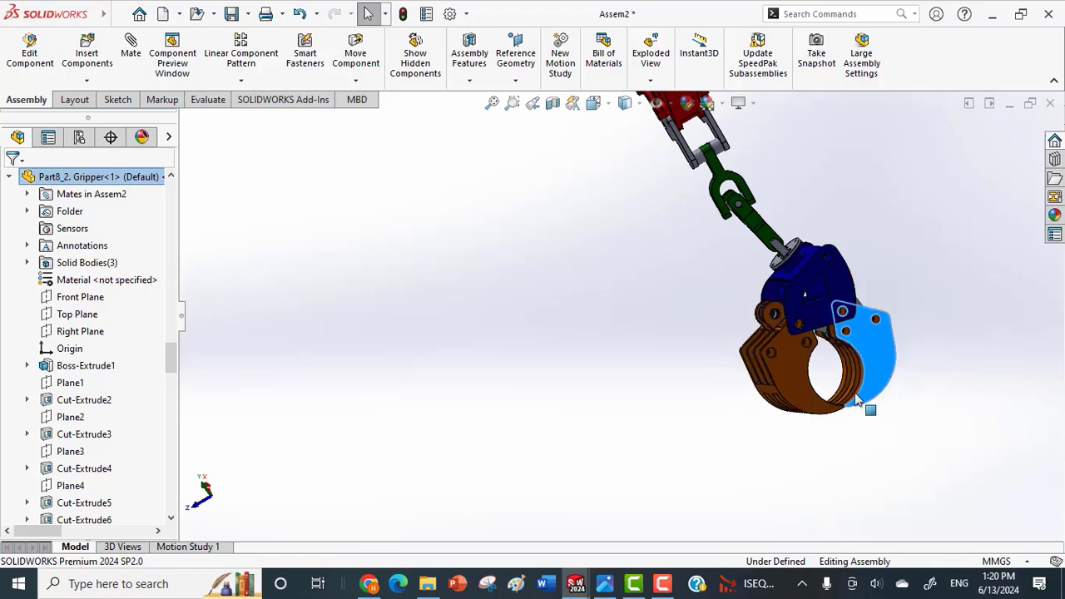
click(936, 408)
Examine at close range where the finger tips of the closed grippers meet.
scroll(892, 421, down, 5)
scroll(812, 426, up, 4)
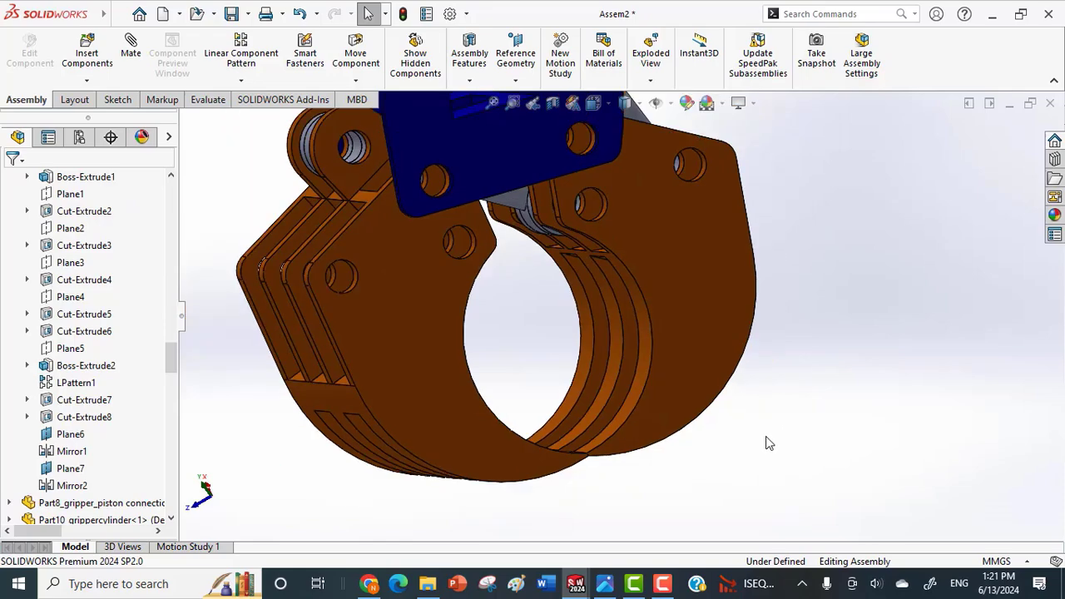
middle_drag(767, 440, 752, 458)
scroll(632, 452, down, 2)
scroll(575, 427, down, 3)
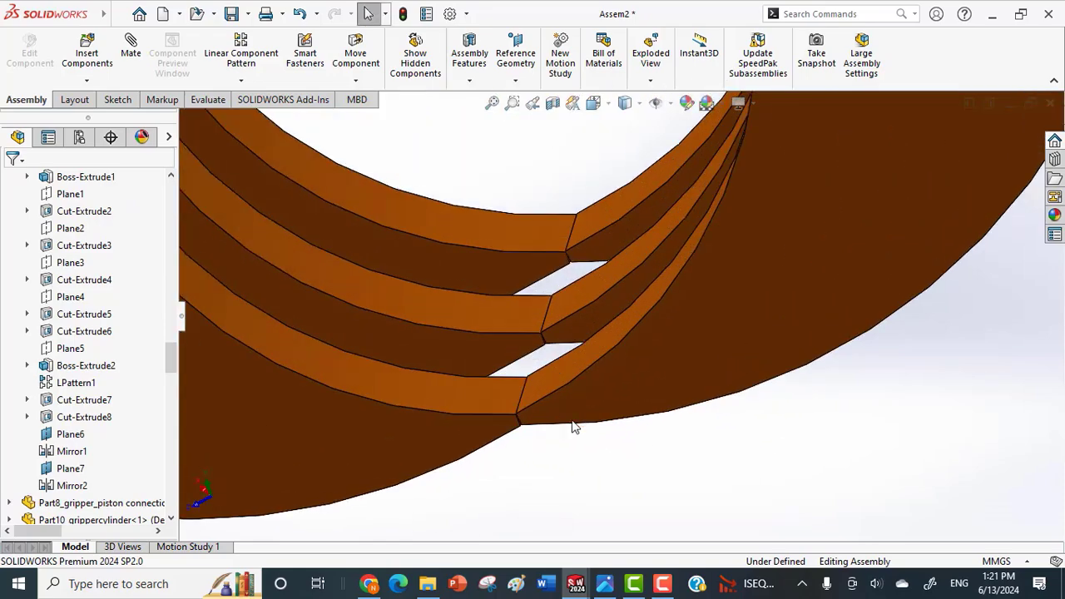
scroll(571, 427, up, 5)
scroll(572, 421, up, 3)
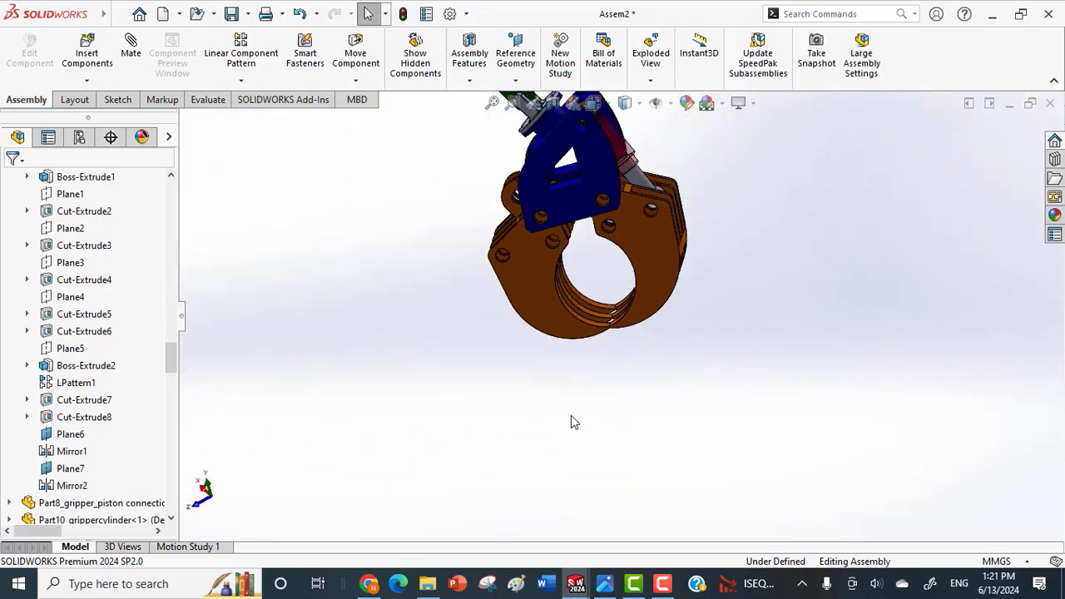
Set up an angle mate between the second gripper's Top Plane and the narrow edge face of the holder chassis's side plate.
scroll(526, 265, down, 3)
click(533, 260)
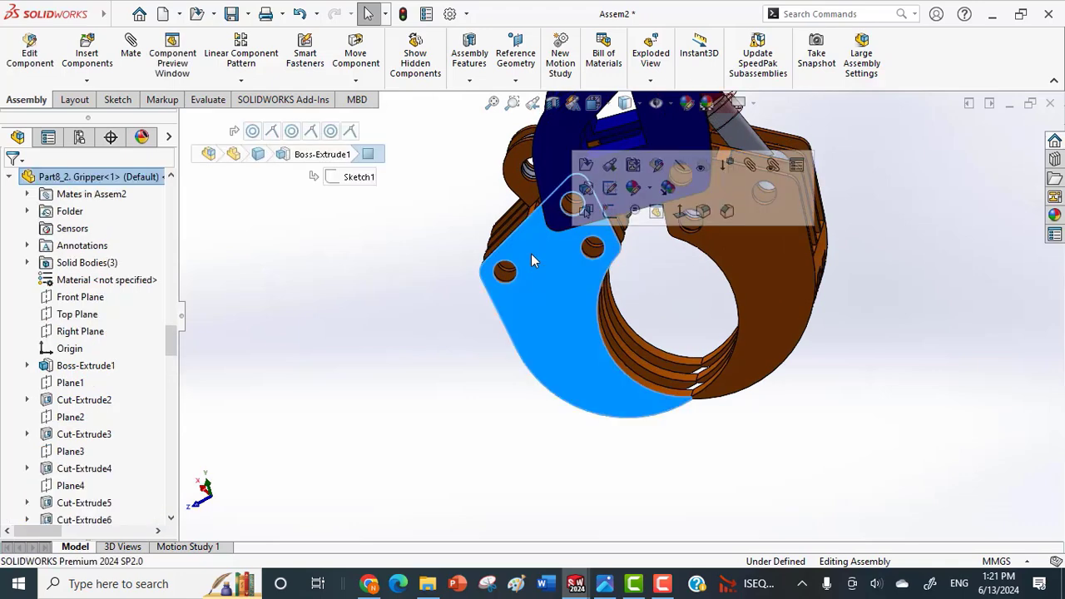
click(79, 314)
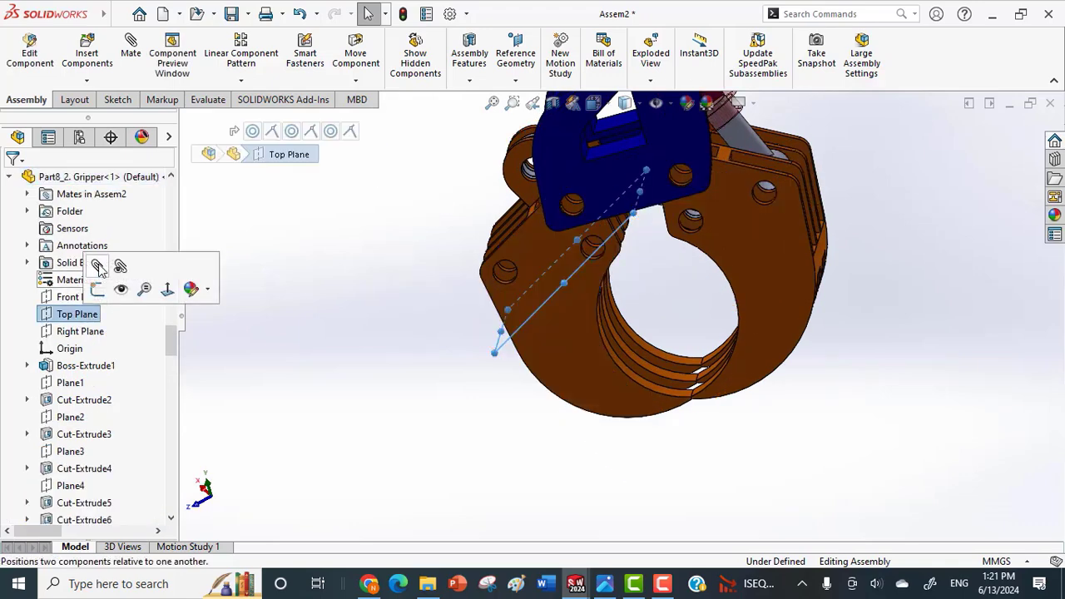
key(m)
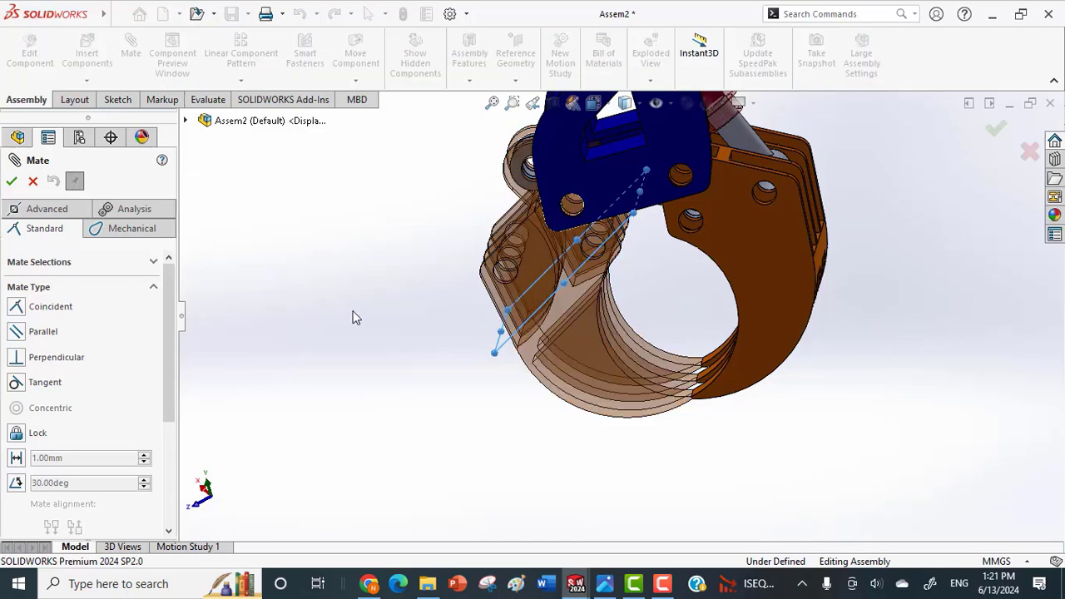
middle_drag(353, 311, 379, 304)
scroll(268, 158, down, 5)
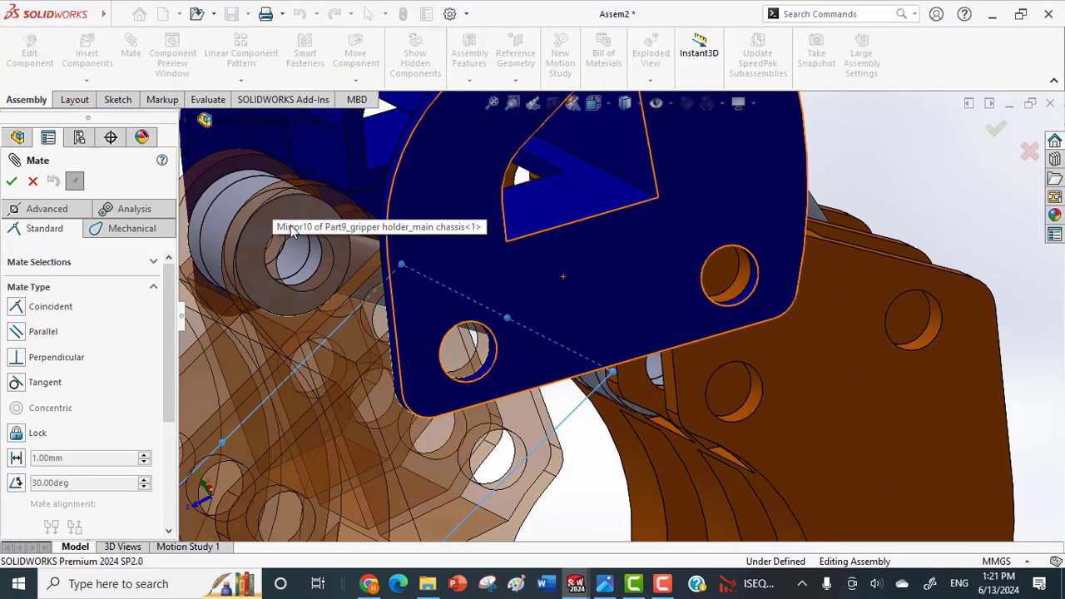
scroll(352, 285, down, 2)
middle_drag(372, 273, 508, 306)
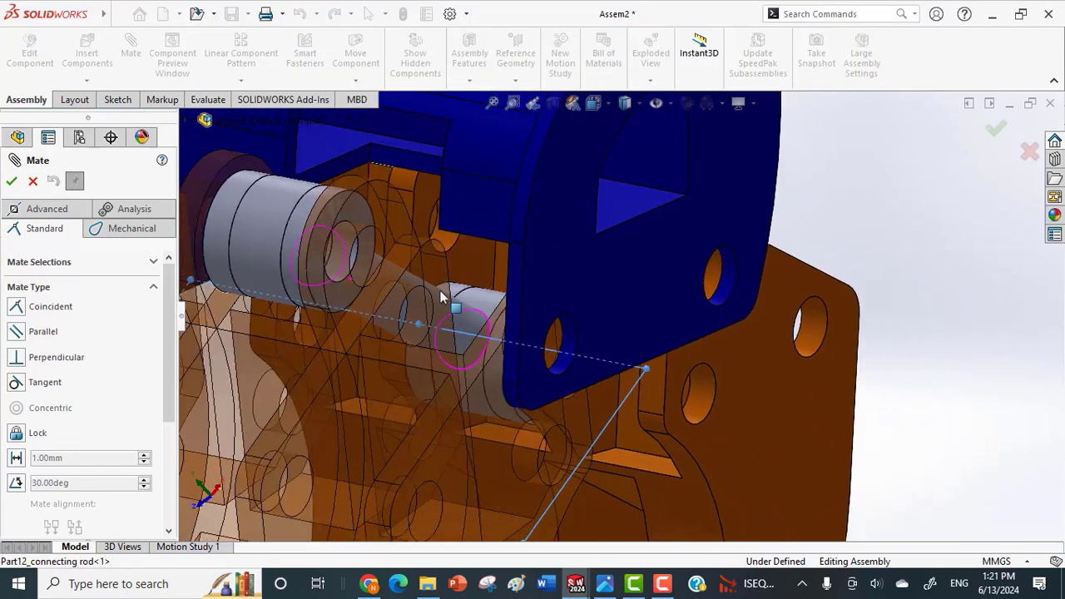
click(513, 308)
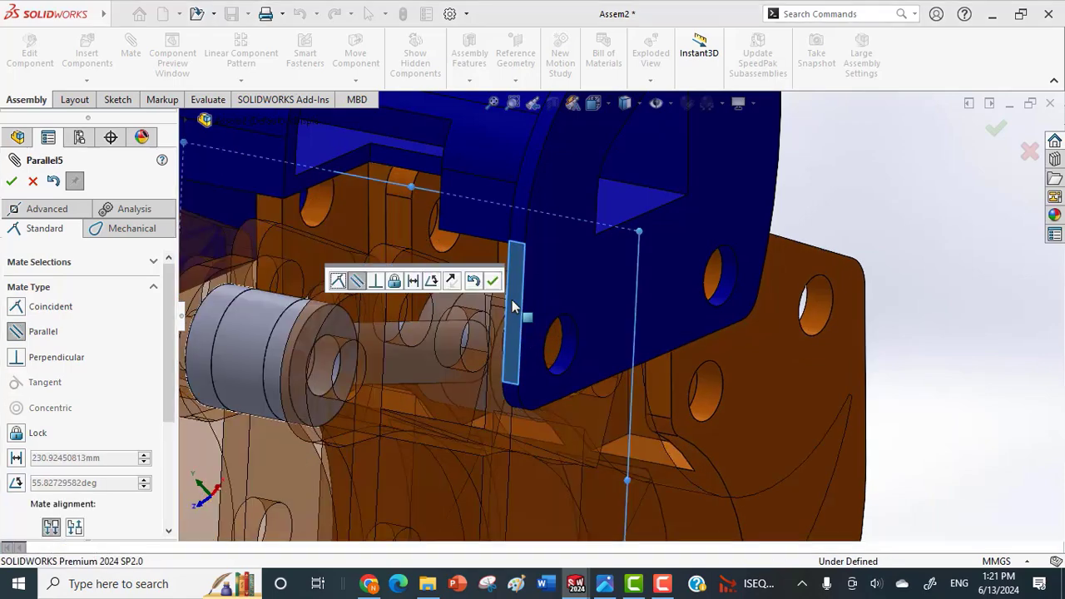
click(16, 482)
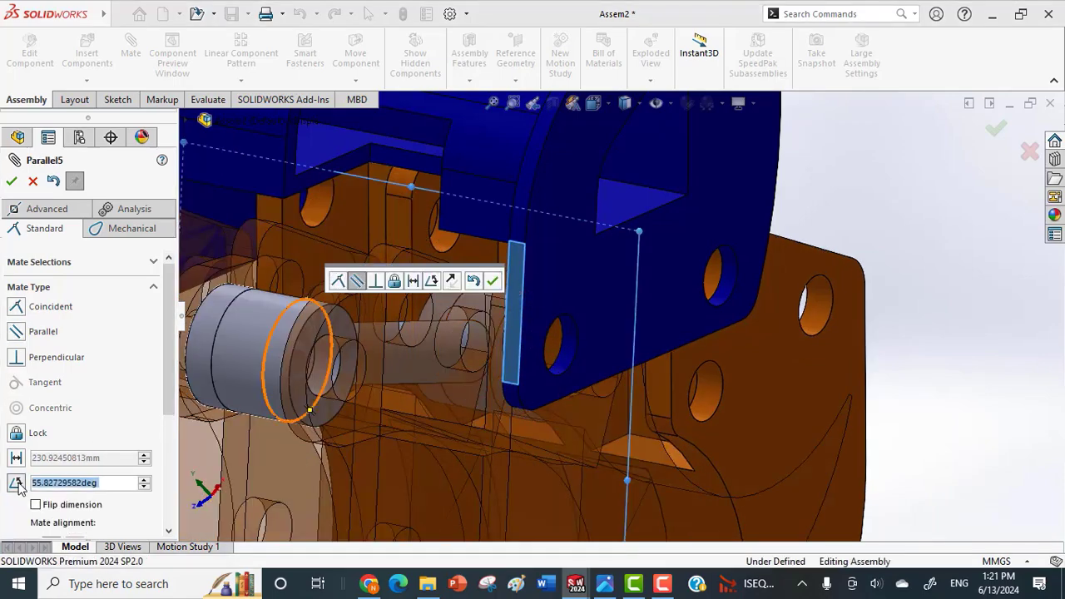
Raise the angle mate's value in one-degree increments to 101.82729582°, checking how far the grippers can open.
scroll(549, 383, up, 5)
middle_drag(569, 384, 520, 388)
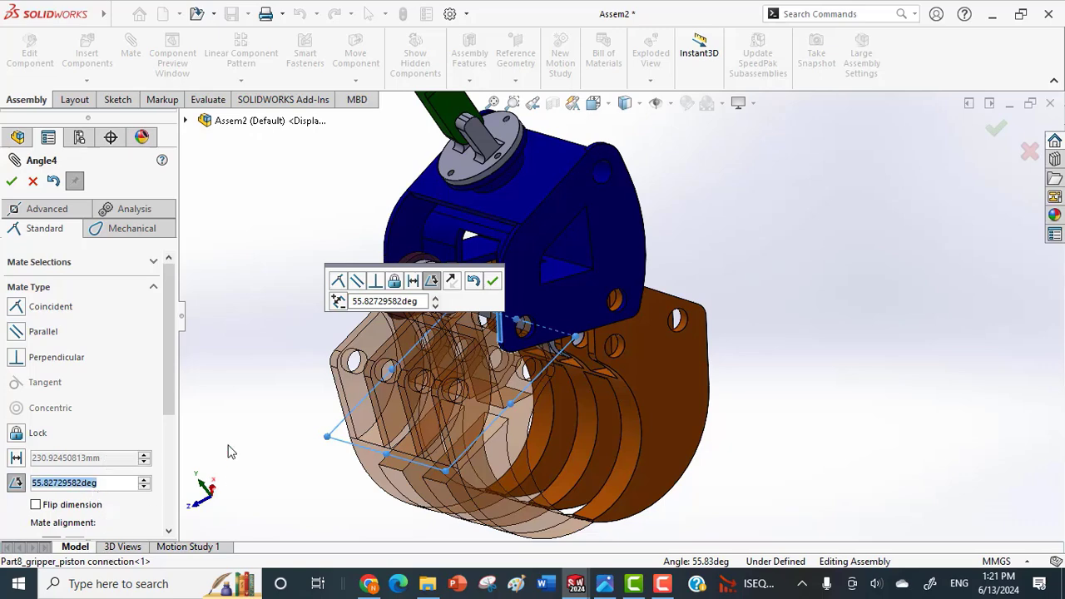
scroll(321, 461, up, 1)
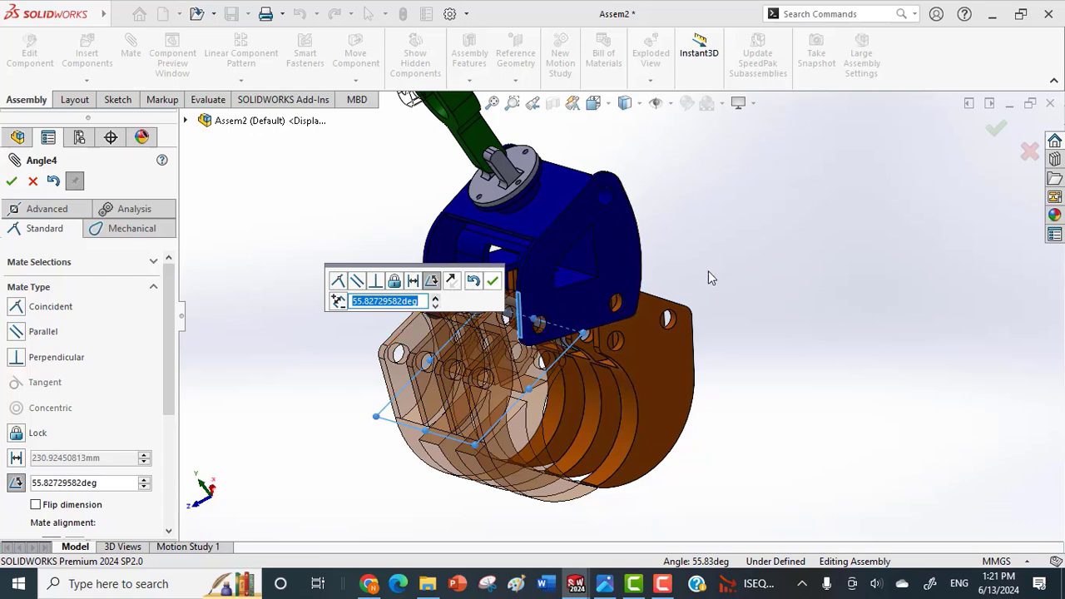
drag(423, 272, 918, 312)
middle_drag(755, 440, 730, 446)
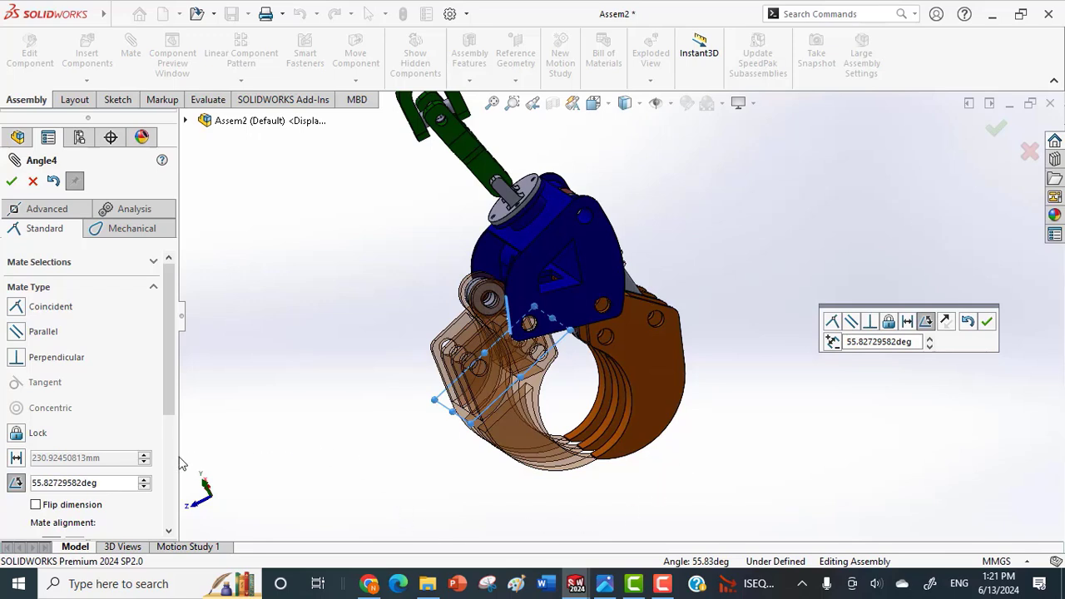
click(144, 480)
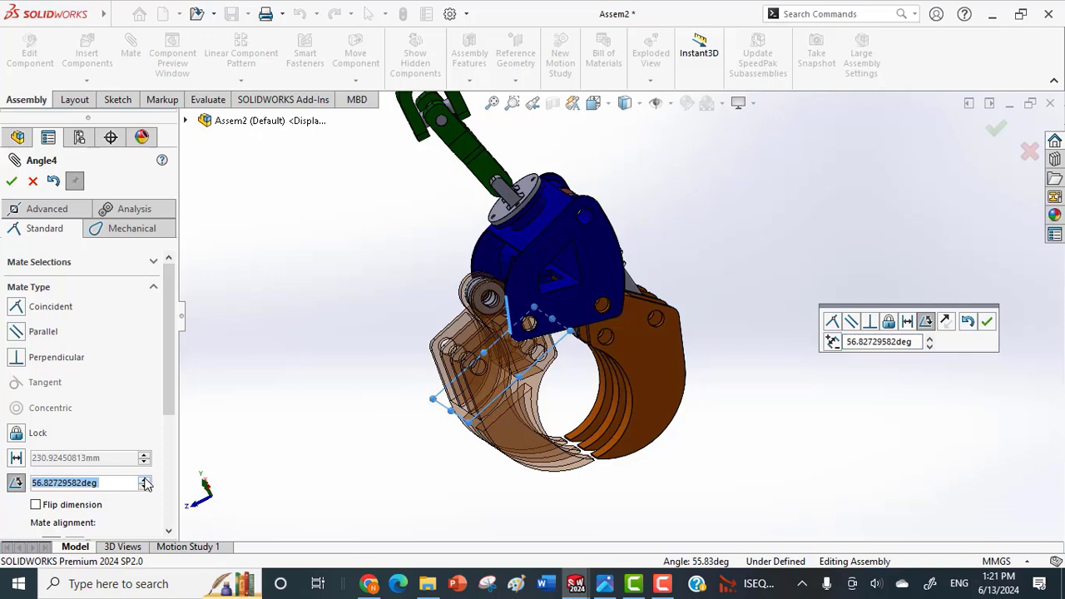
click(144, 480)
click(144, 480)
click(144, 480)
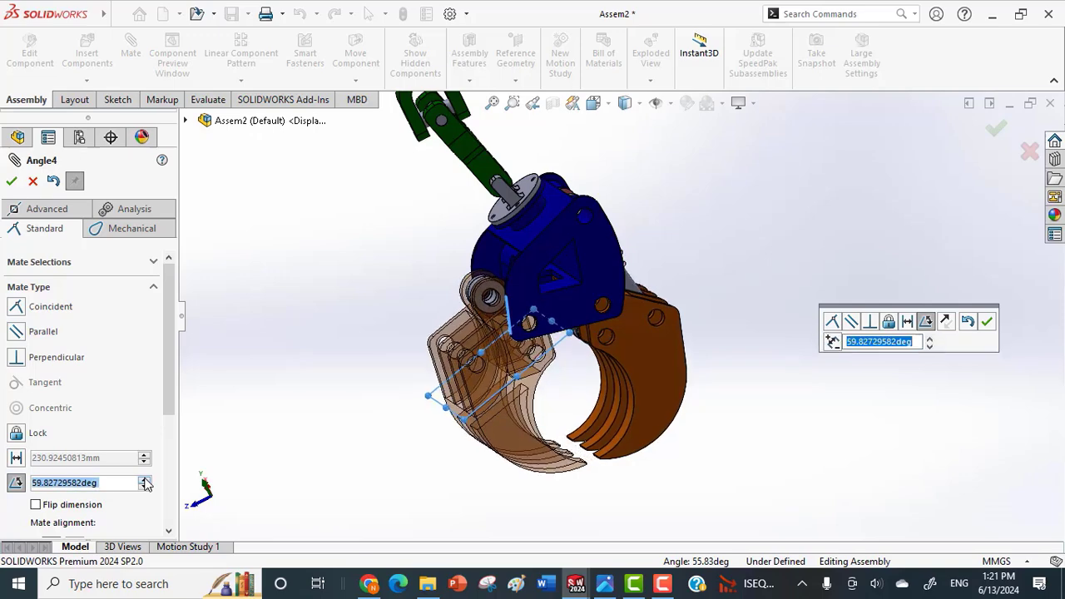
click(144, 481)
click(144, 481)
click(144, 481)
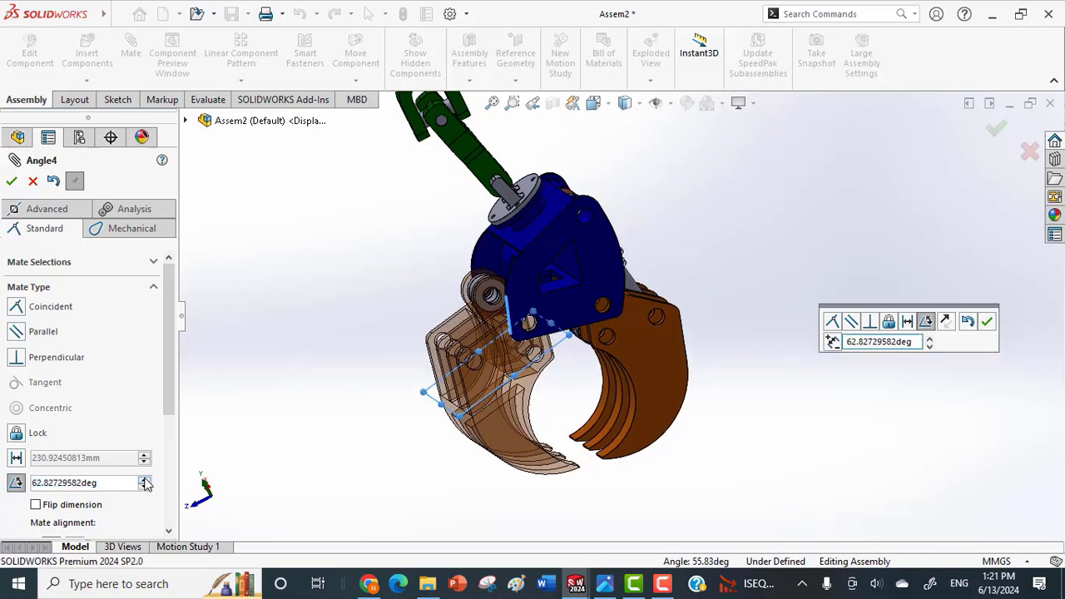
click(144, 481)
click(144, 481)
click(144, 481)
click(144, 481)
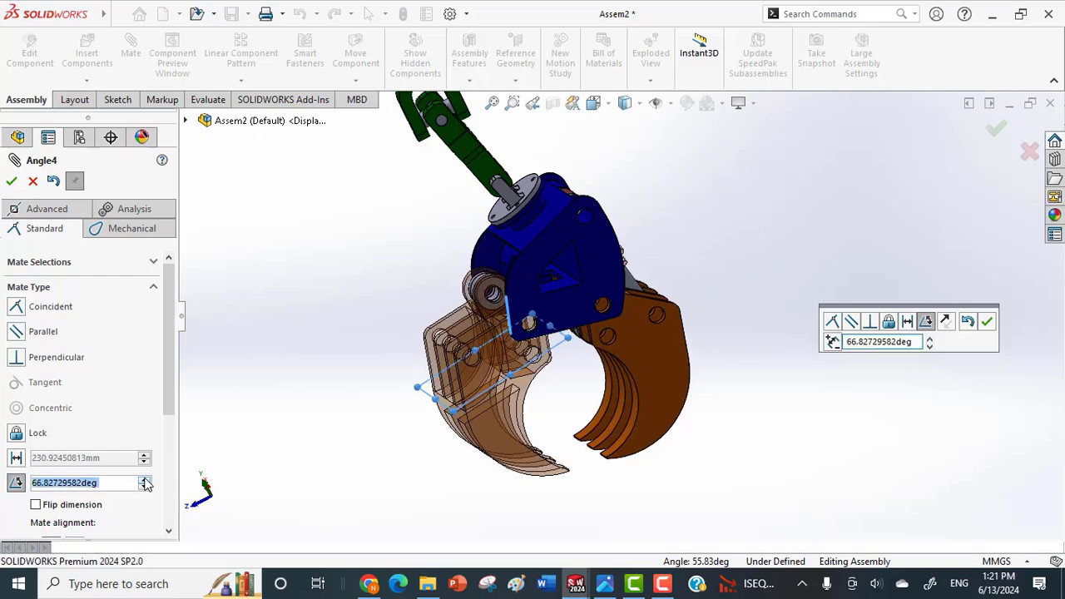
click(144, 481)
click(144, 481)
click(144, 481)
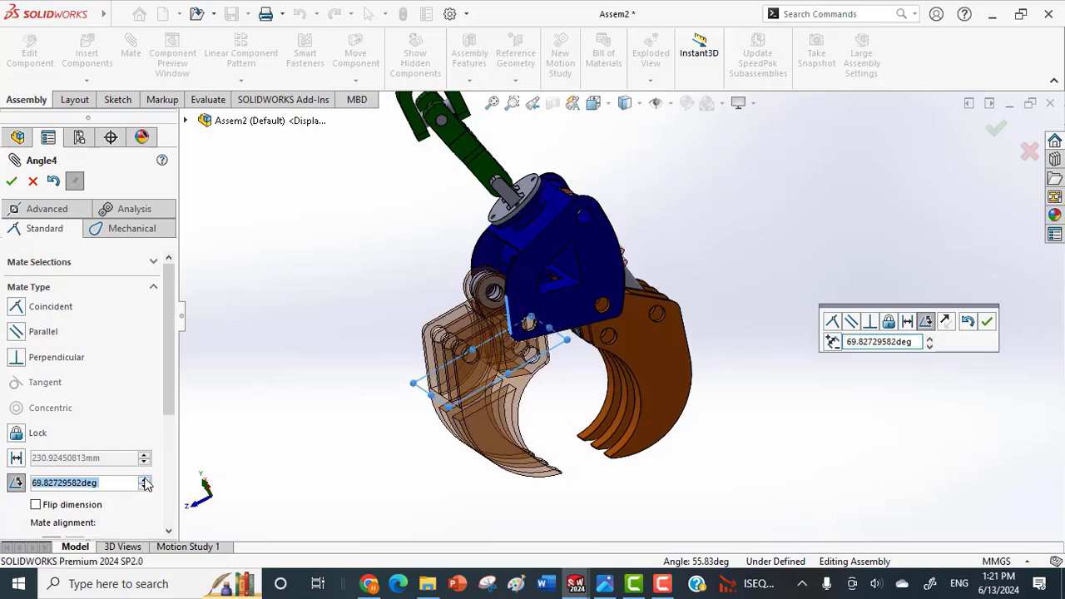
click(144, 481)
click(144, 481)
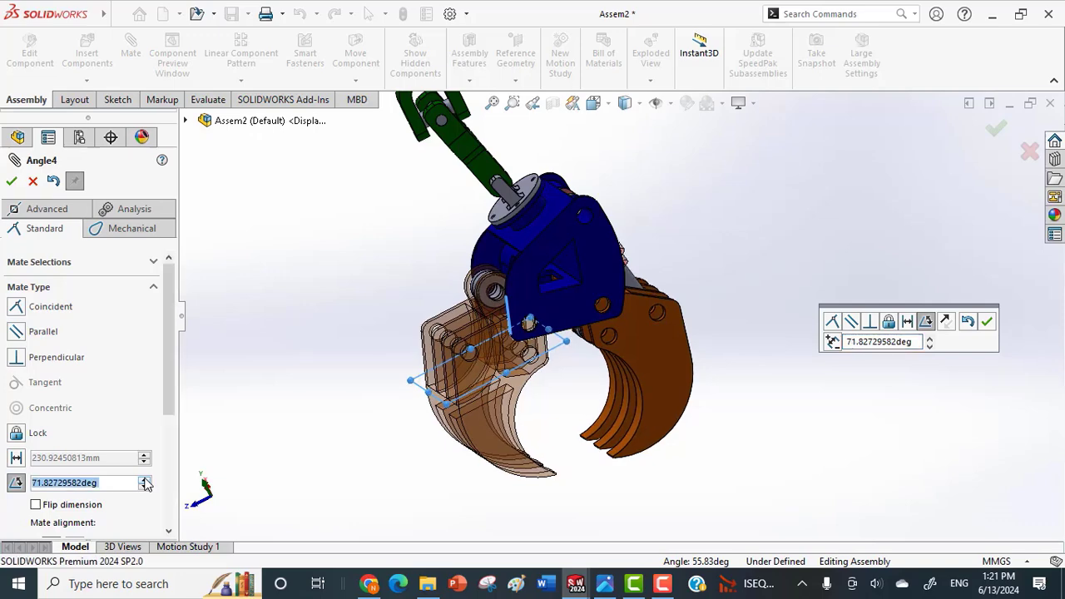
click(144, 481)
click(144, 481)
click(144, 481)
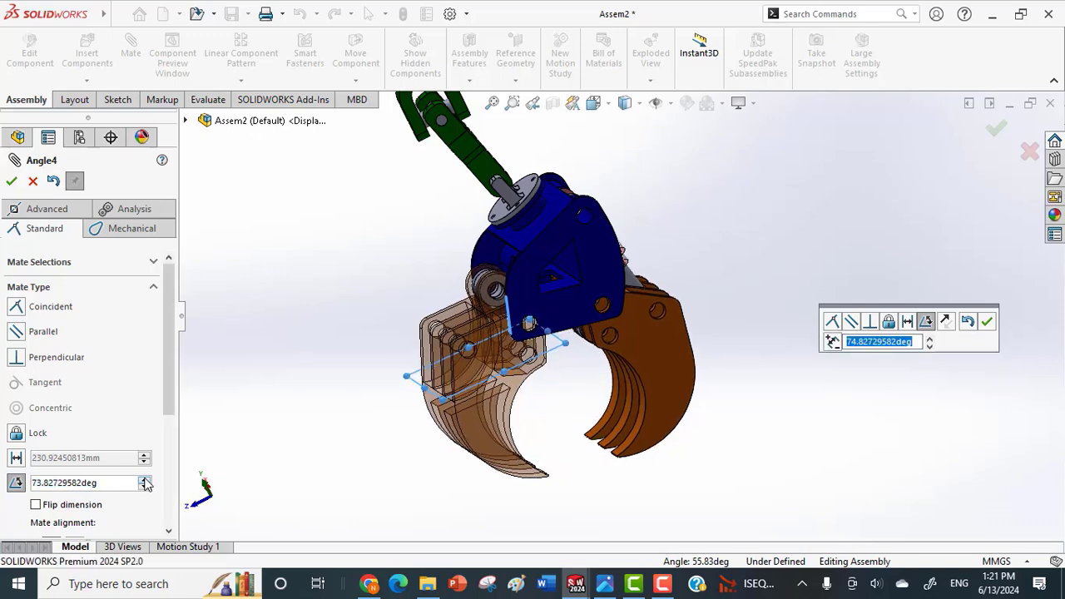
click(144, 481)
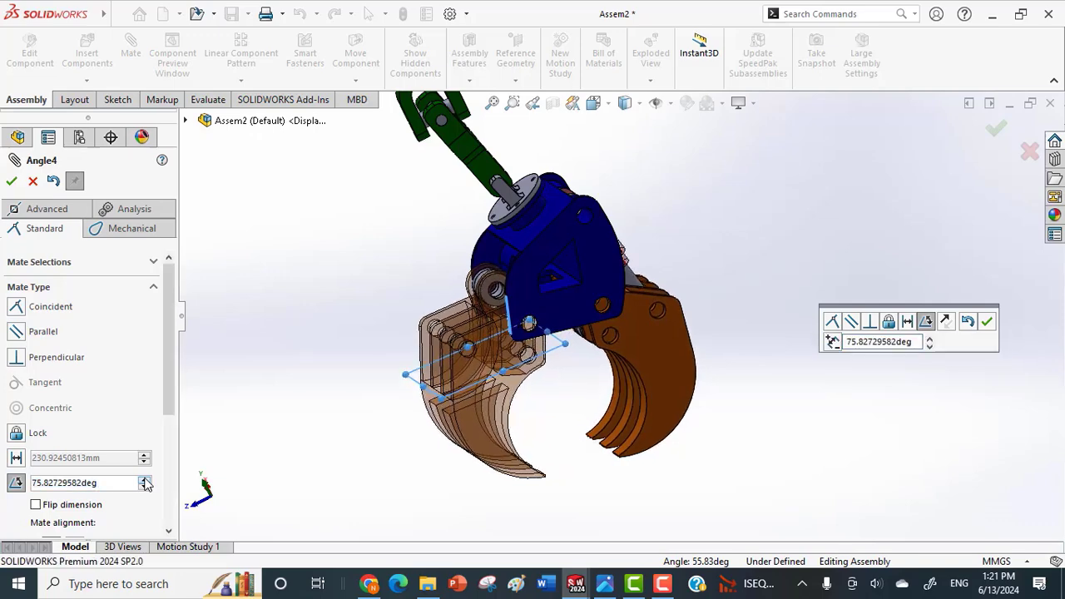
click(144, 481)
click(144, 481)
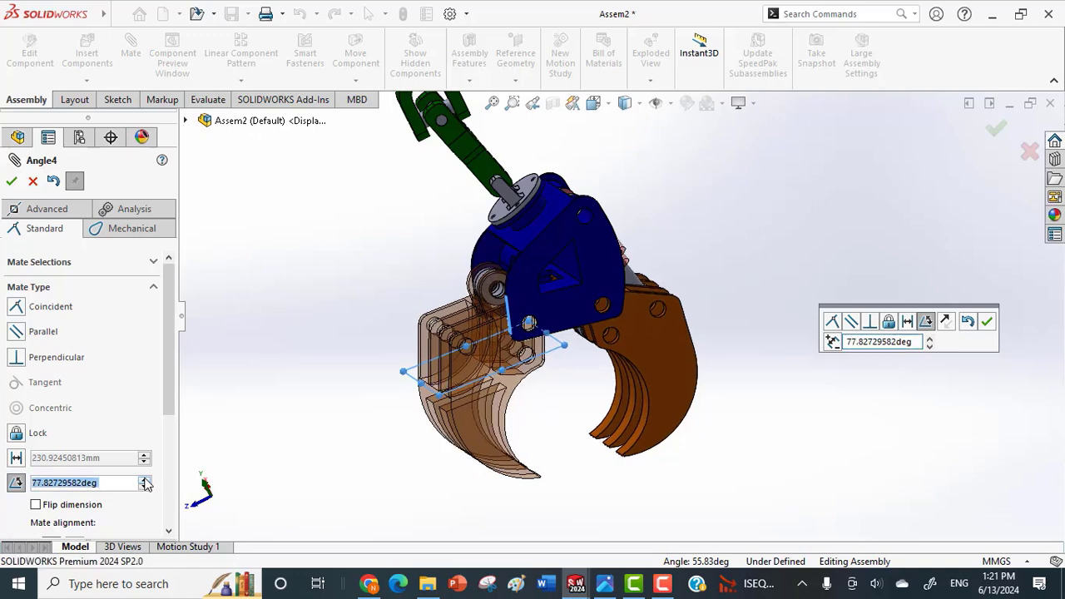
click(144, 481)
click(144, 481)
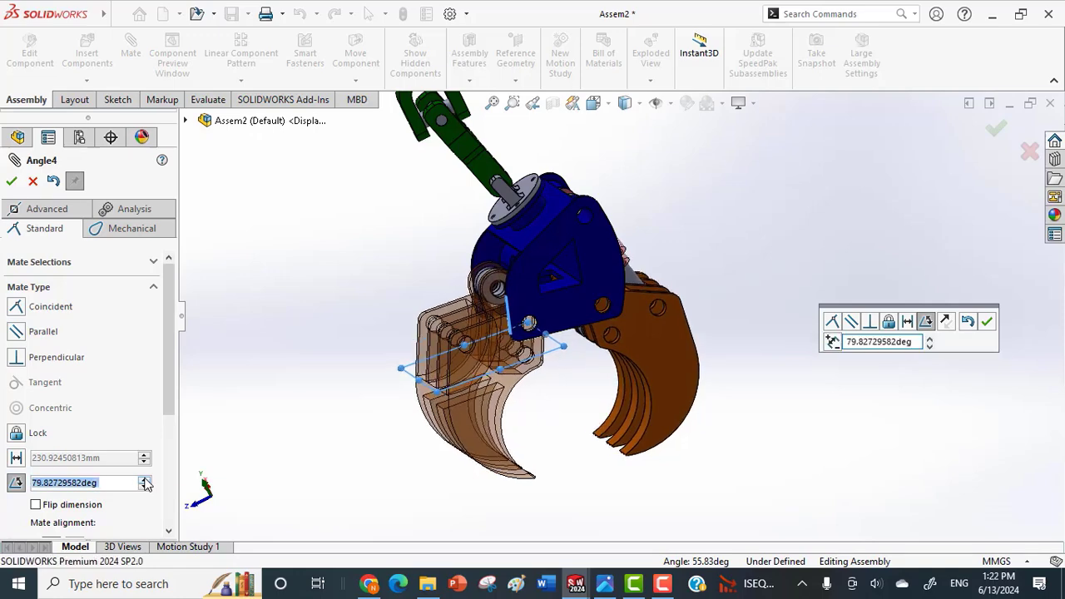
click(144, 481)
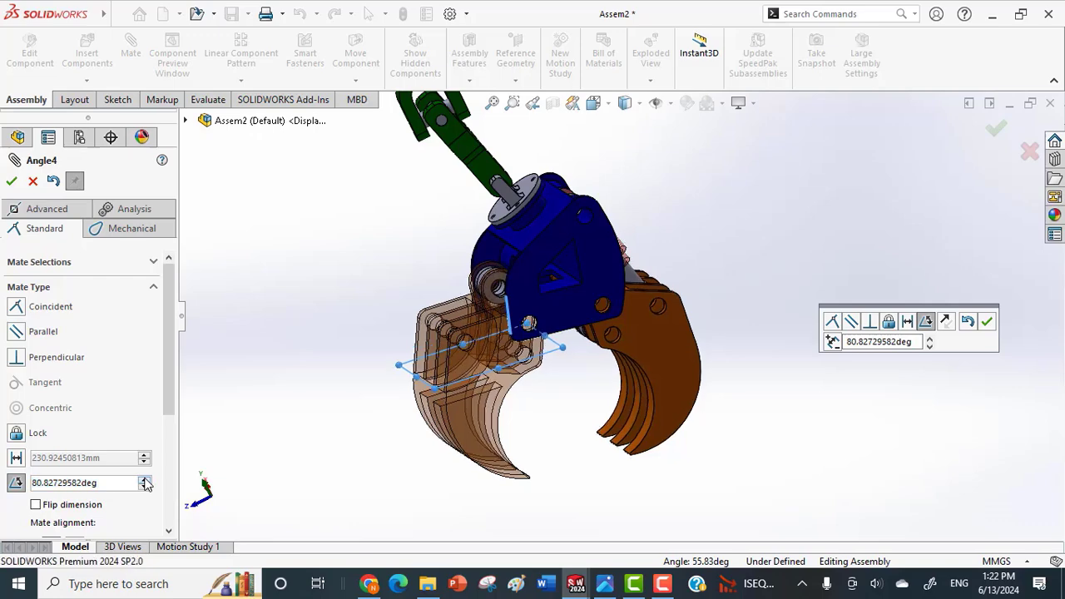
click(144, 481)
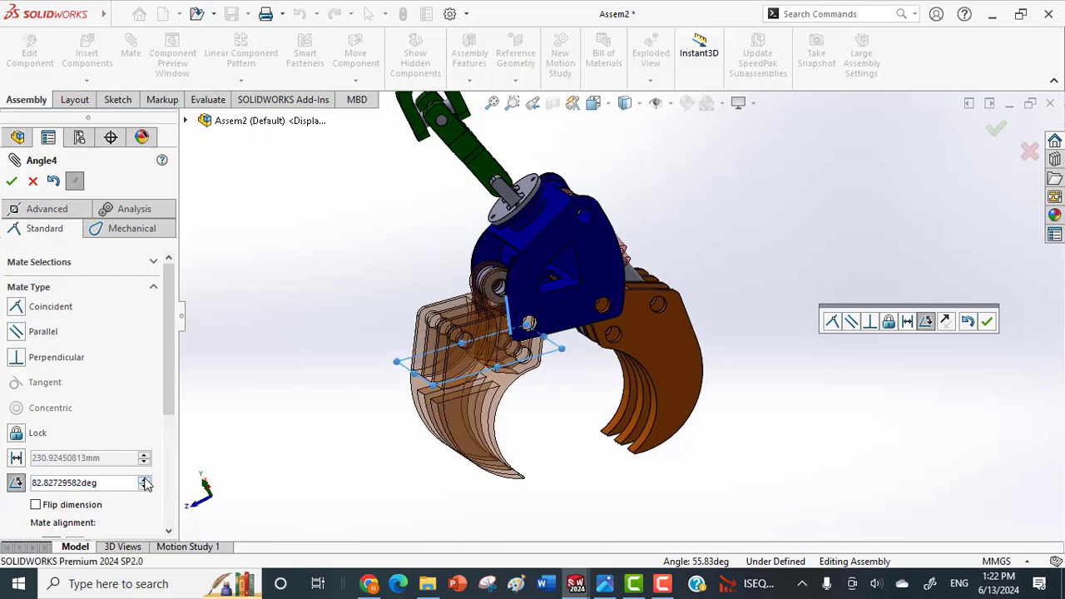
click(145, 480)
click(144, 480)
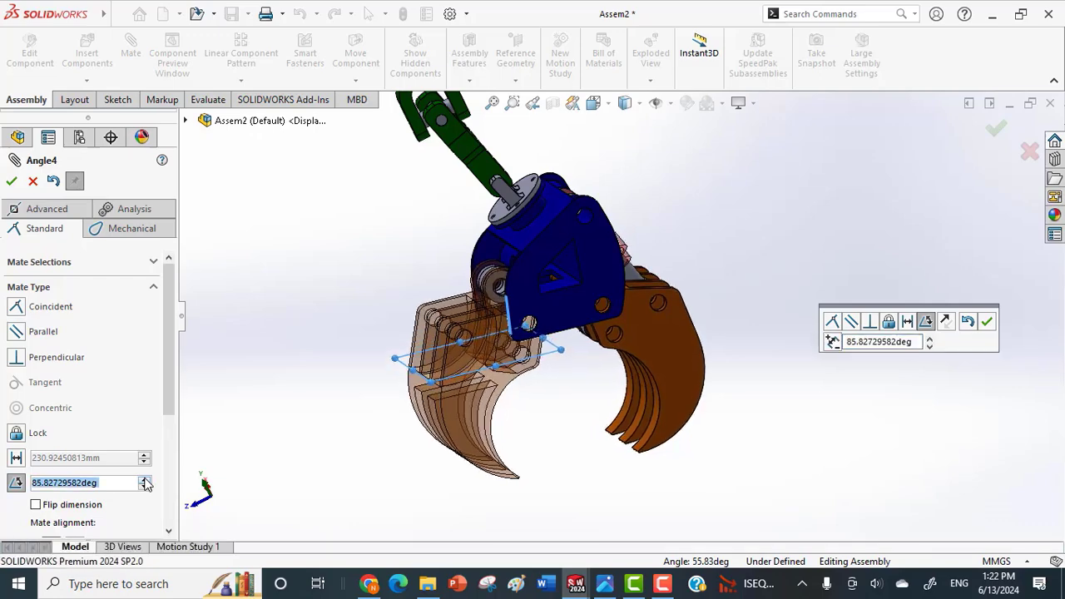
click(145, 481)
click(144, 481)
click(144, 480)
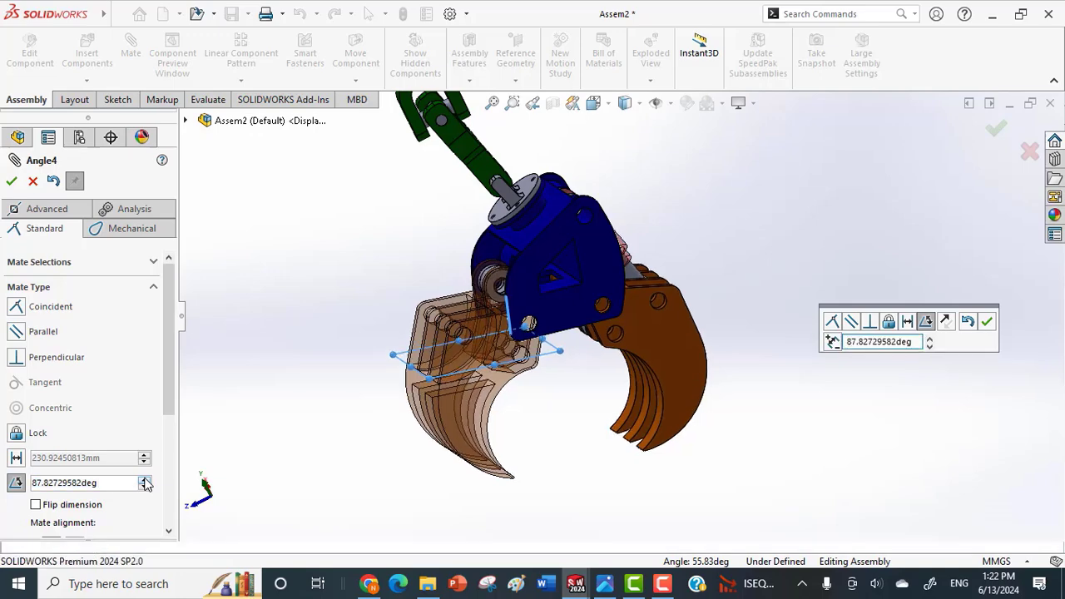
click(145, 480)
click(144, 480)
click(145, 481)
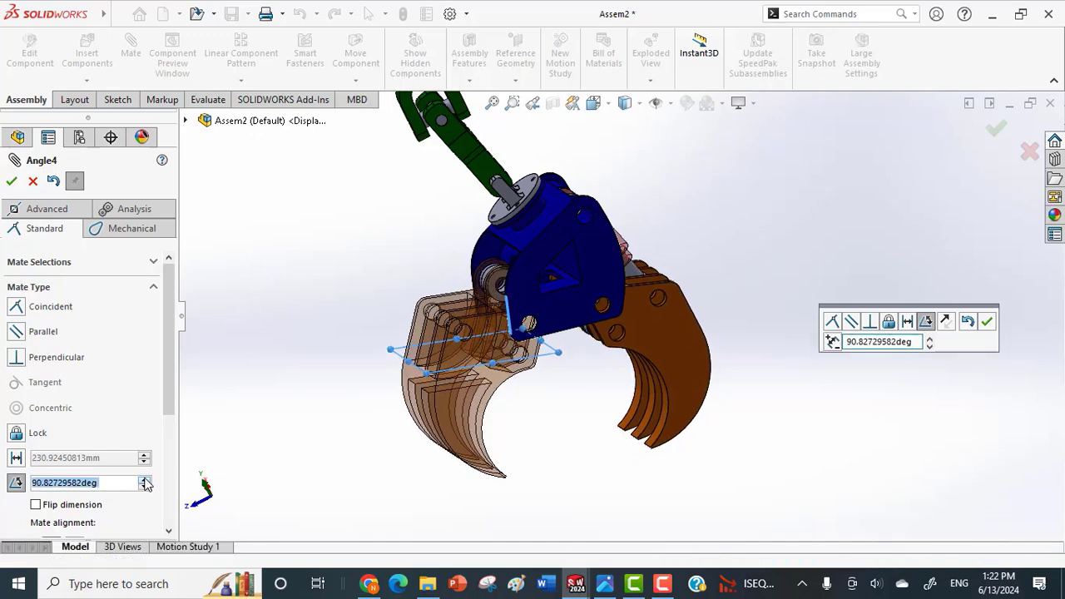
click(145, 481)
click(145, 481)
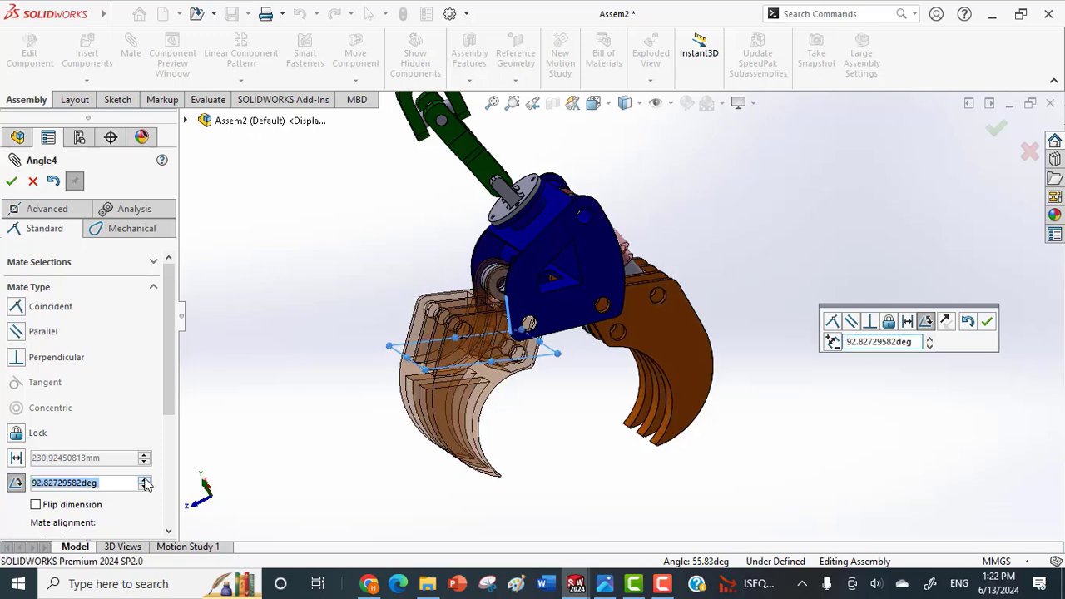
click(145, 481)
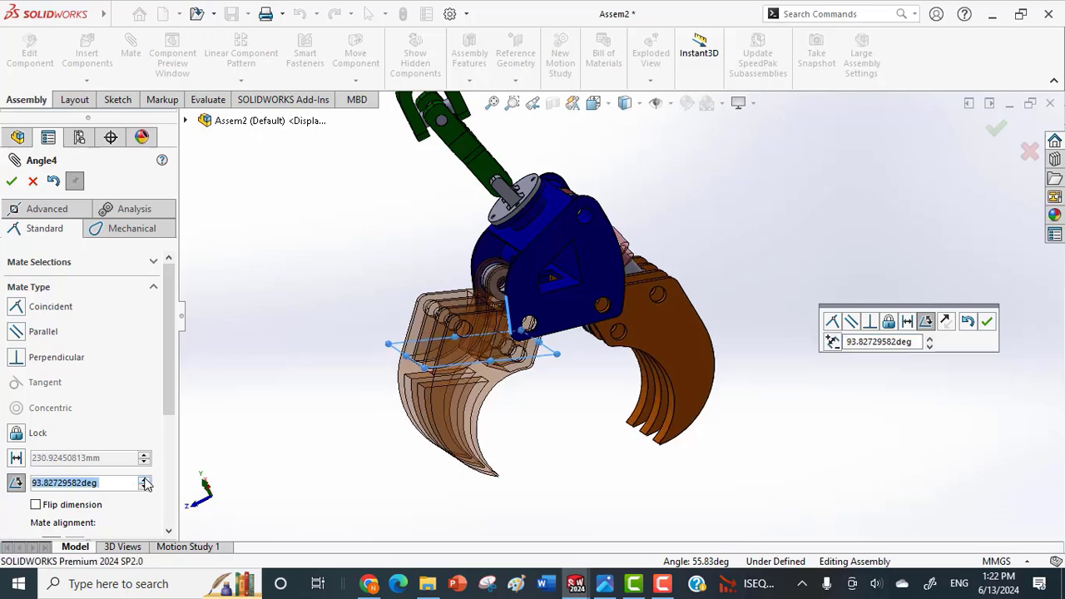
click(145, 481)
click(145, 481)
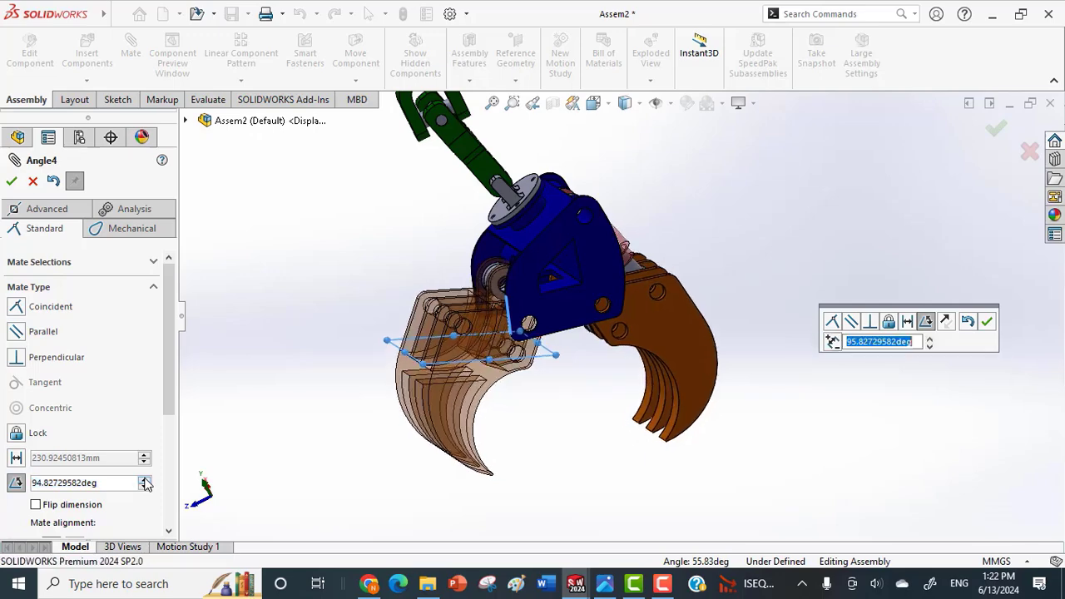
click(145, 481)
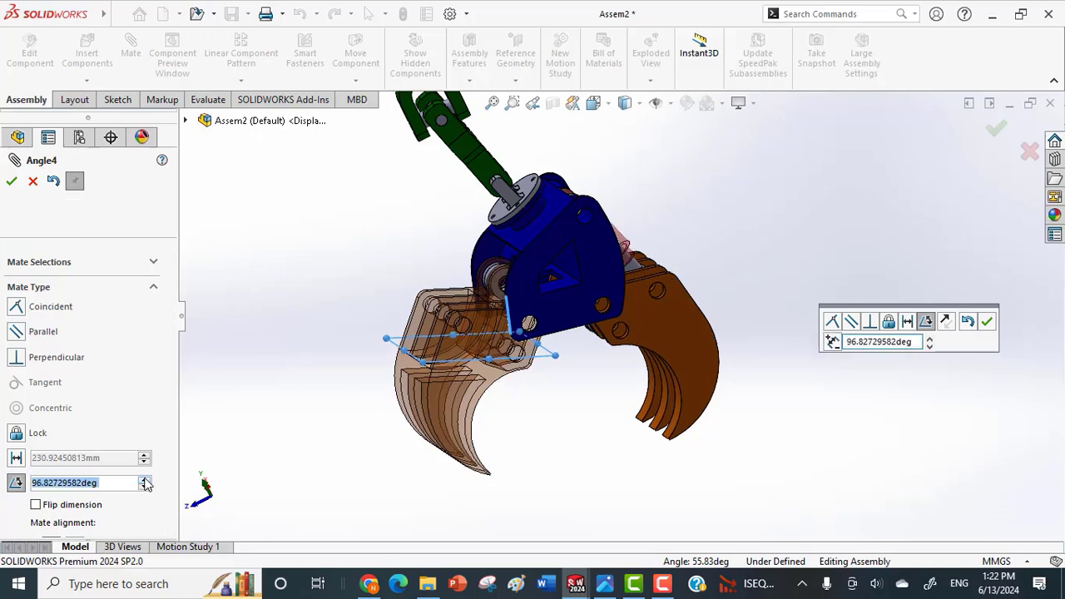
click(145, 481)
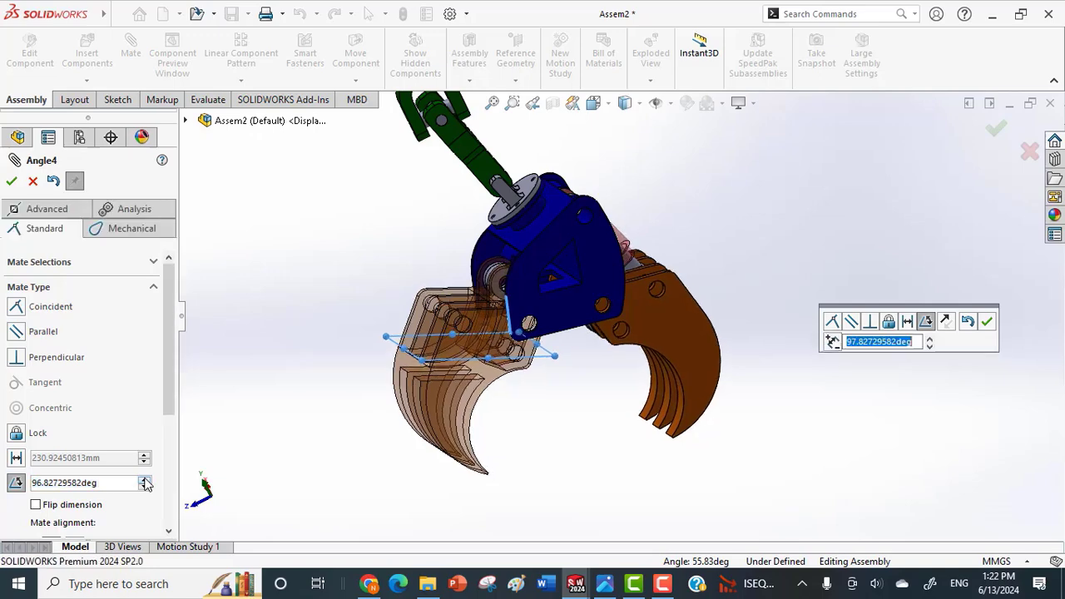
click(145, 481)
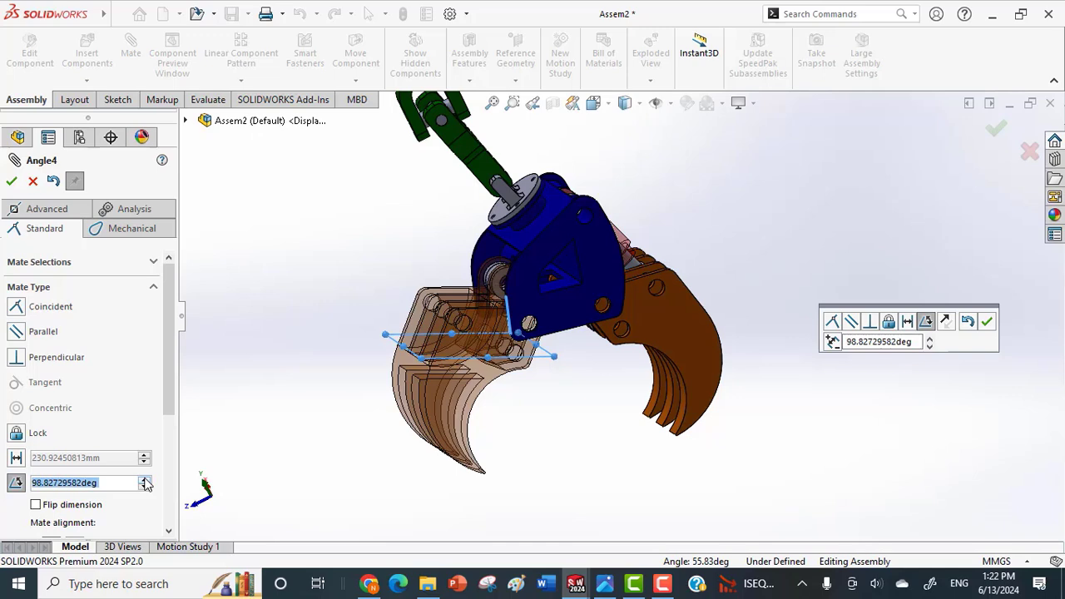
click(145, 481)
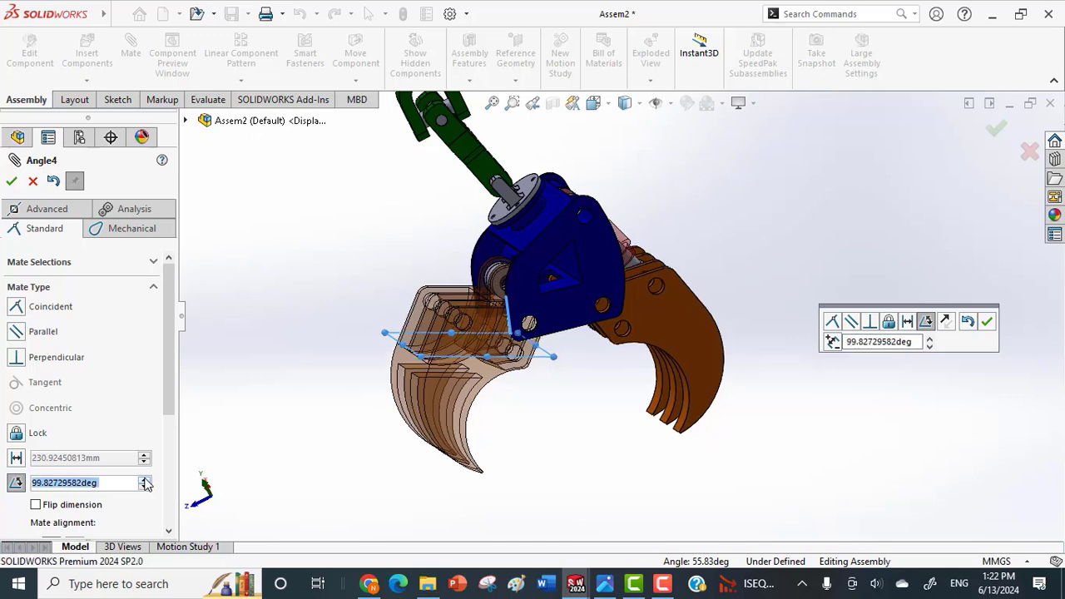
click(145, 481)
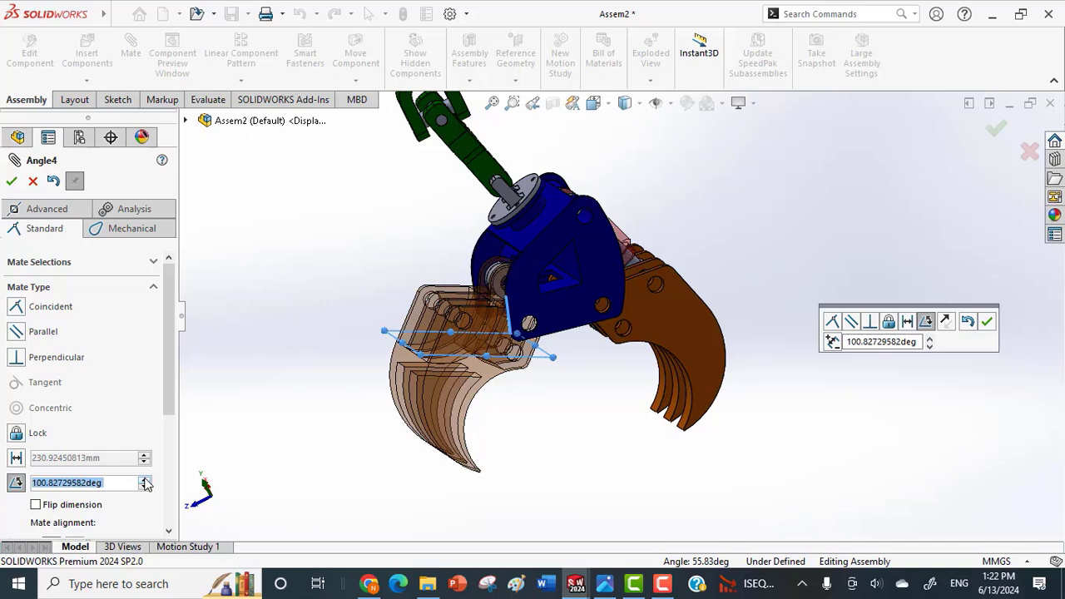
click(144, 481)
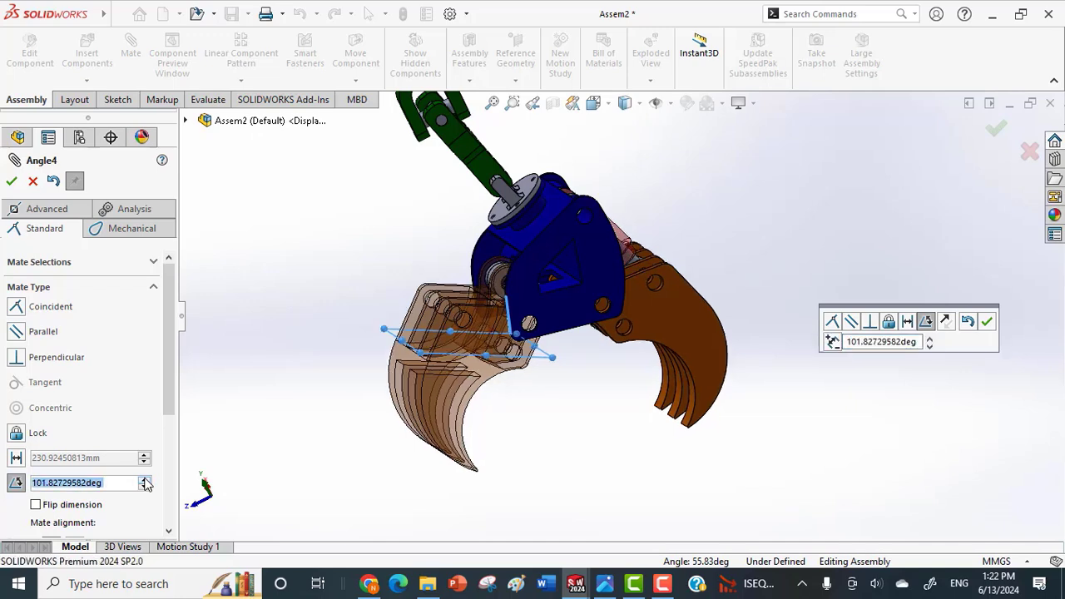
click(144, 481)
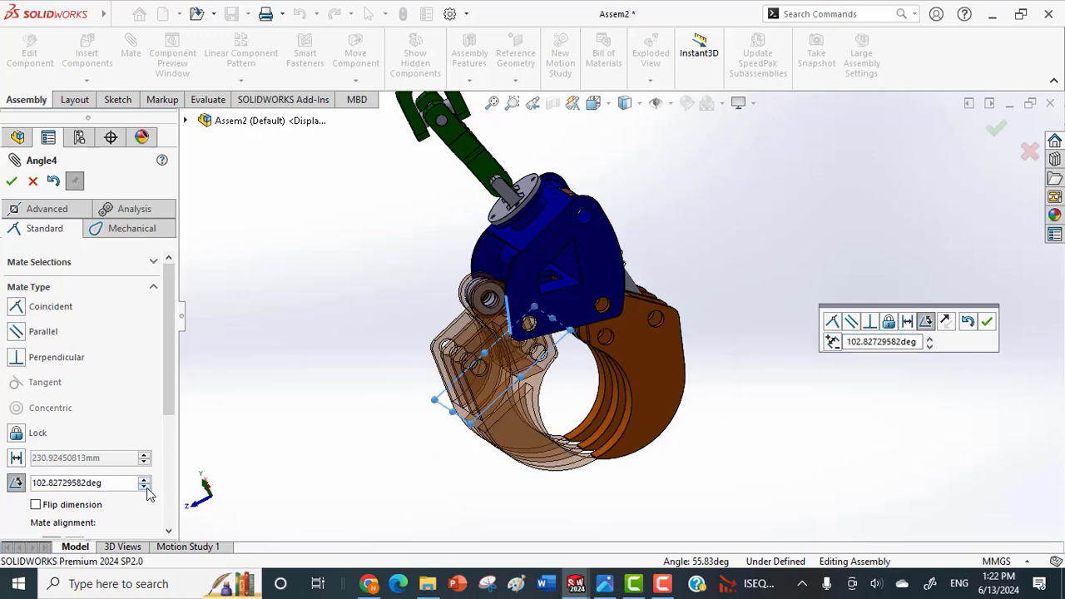
click(144, 488)
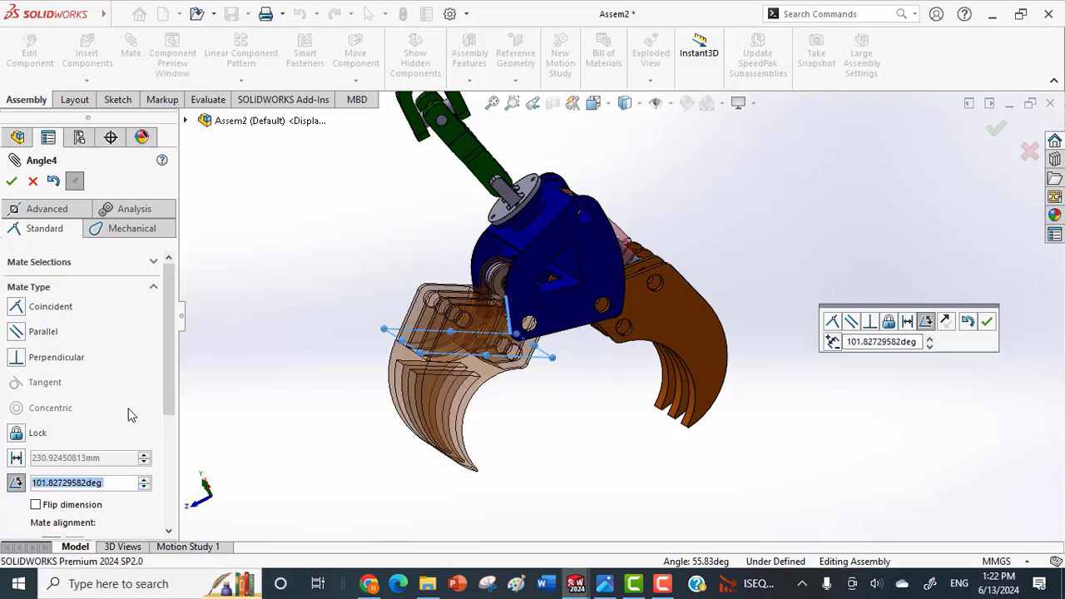
Turn the angle mate into a limit angle mate with maximum 101.82729582° and minimum 55.82729582°, and finish mating.
click(47, 209)
drag(173, 356, 176, 428)
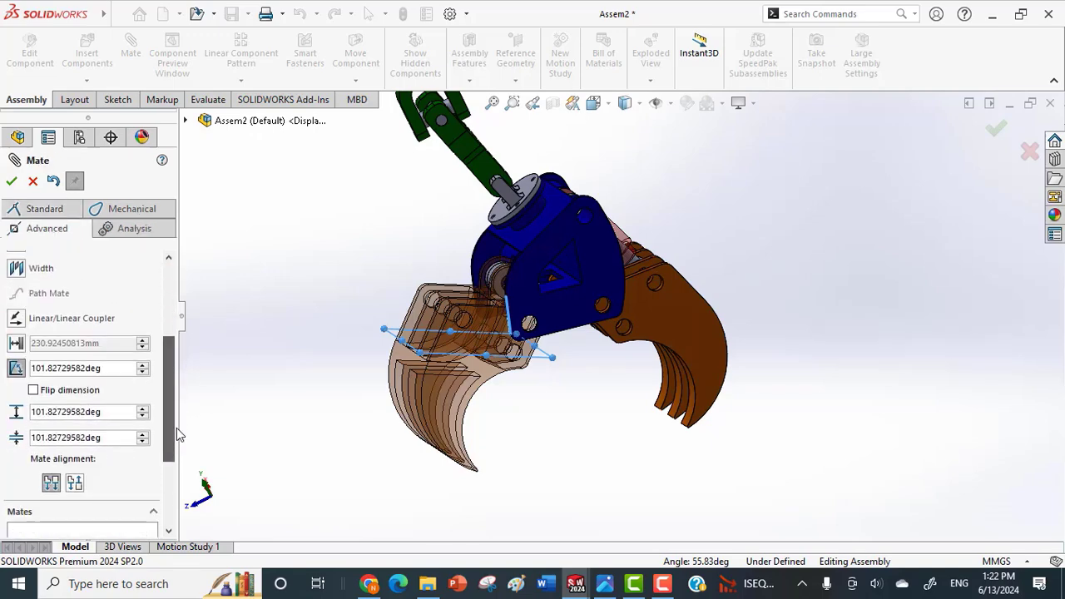
double_click(107, 437)
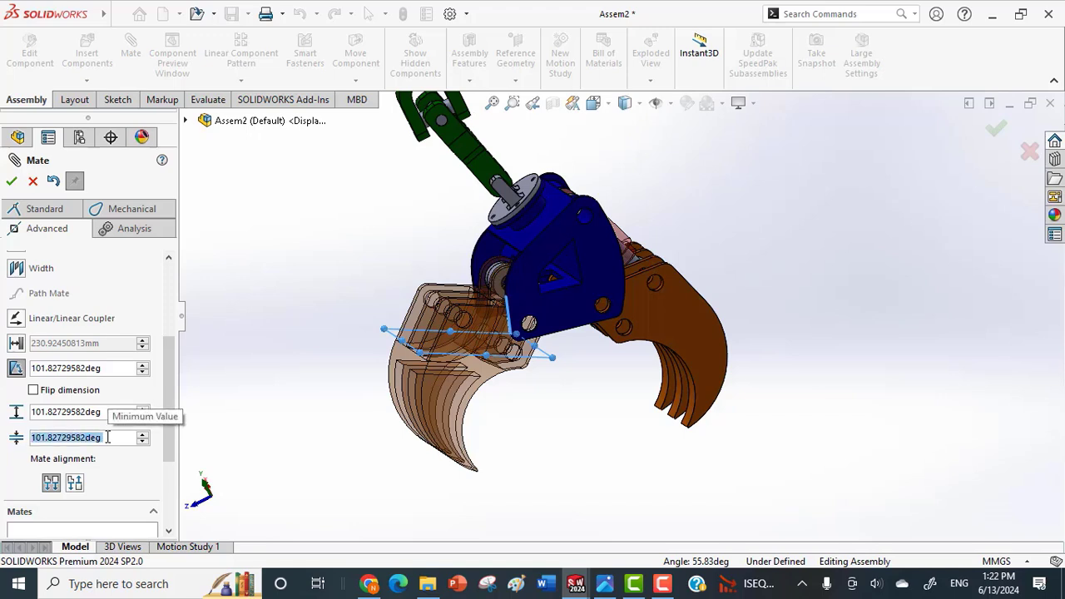
text(55.82729582deg)
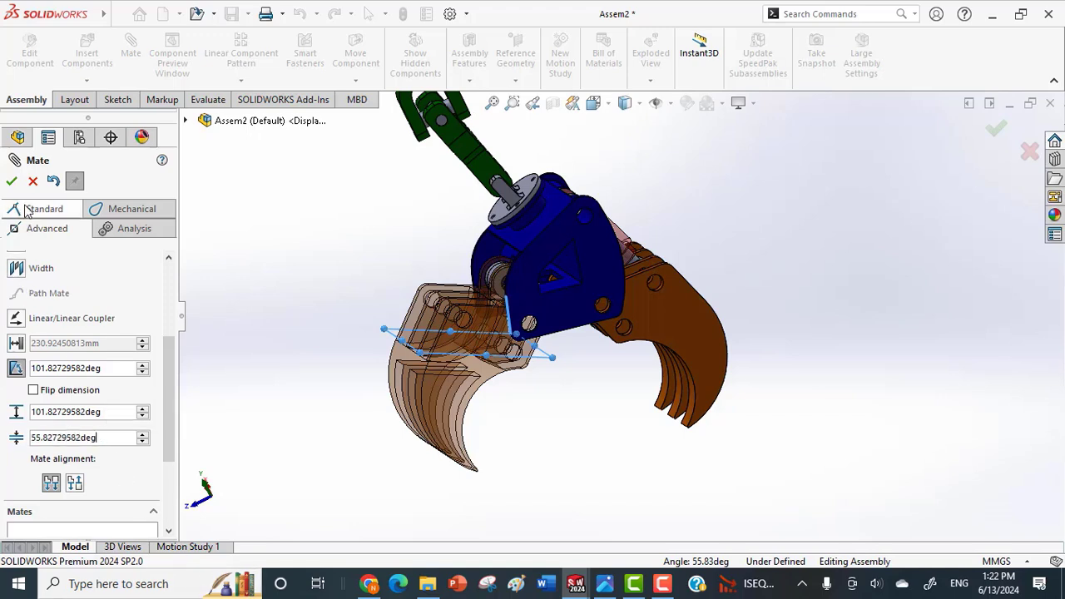
click(12, 182)
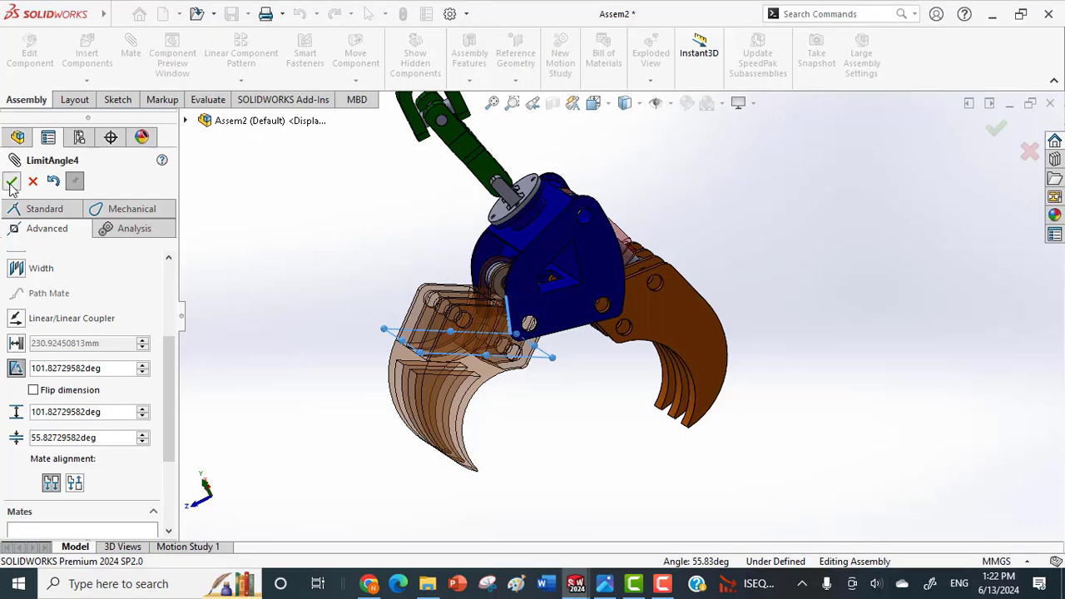
click(11, 183)
click(12, 183)
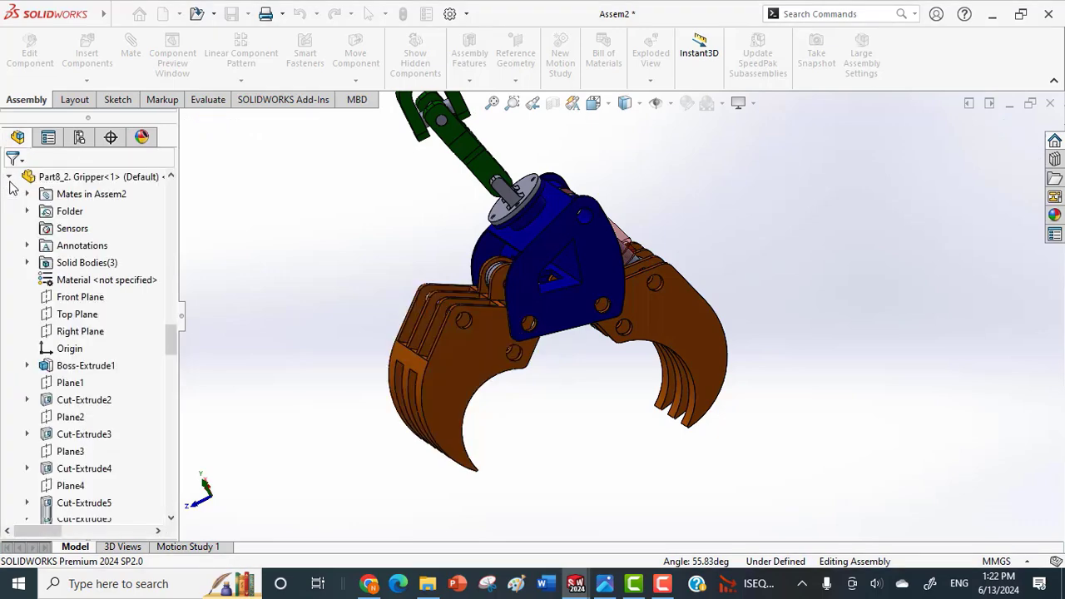
Swing the second gripper closed to test the range of the limit angle mate.
mouse_move(423, 378)
mouse_down()
mouse_move(494, 434)
mouse_move(549, 422)
mouse_move(588, 439)
mouse_up()
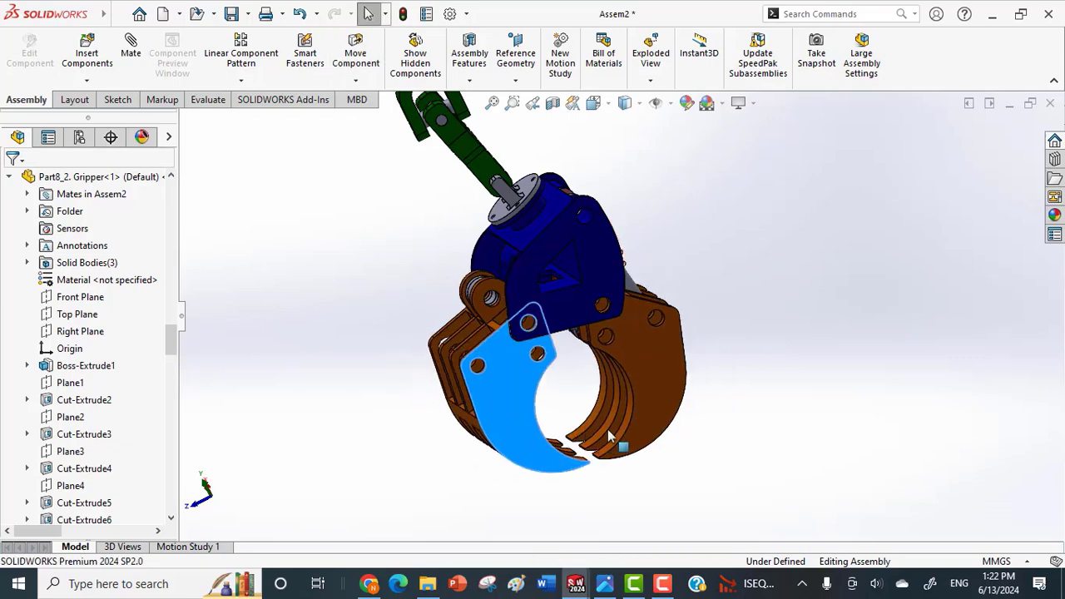
Swing the two grippers closed and open again, checking their limited travel from several sides.
drag(517, 418, 599, 426)
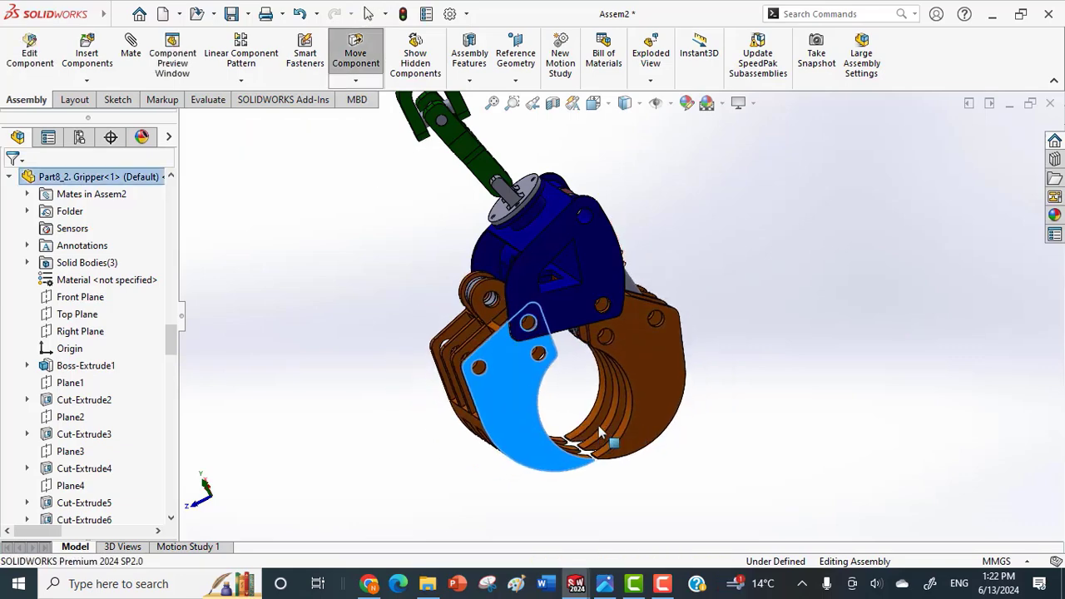
click(635, 389)
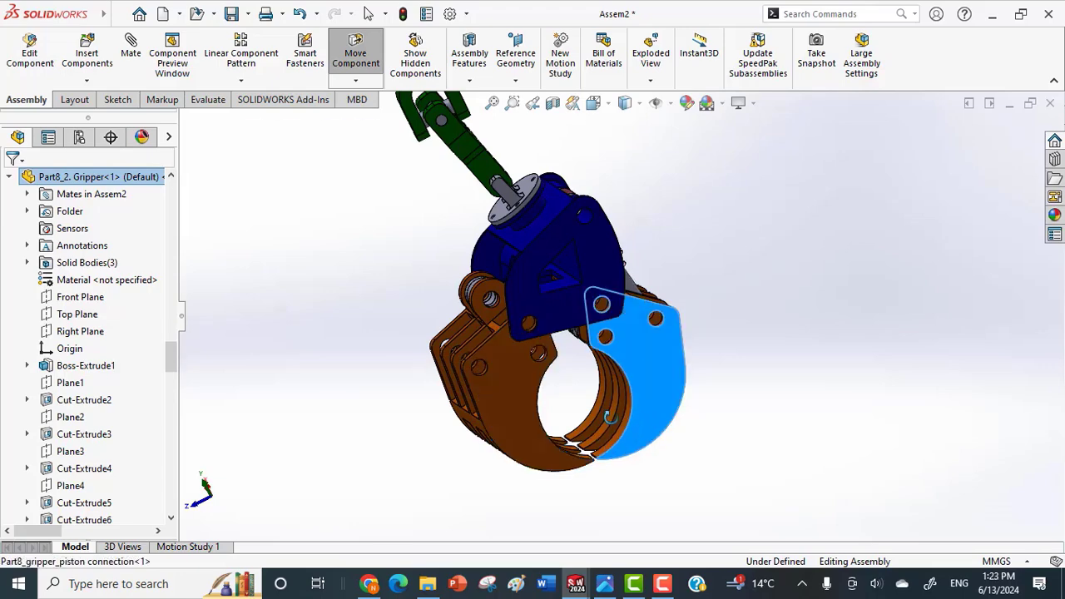
middle_drag(626, 270, 637, 309)
drag(660, 281, 713, 350)
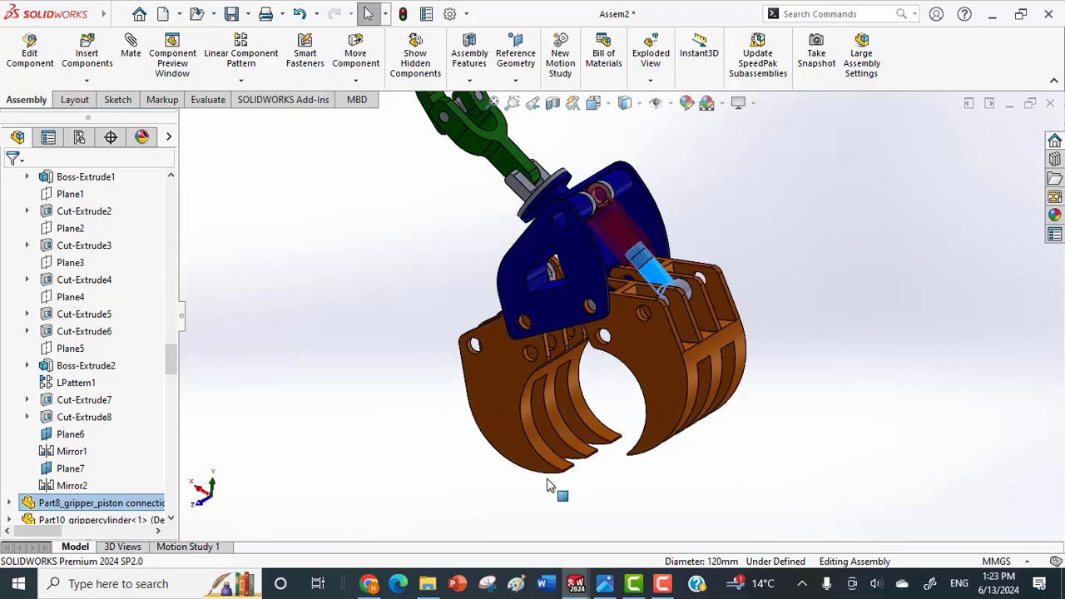
middle_drag(605, 457, 637, 391)
drag(714, 375, 717, 449)
middle_drag(718, 454, 700, 474)
scroll(698, 416, up, 2)
scroll(674, 343, down, 3)
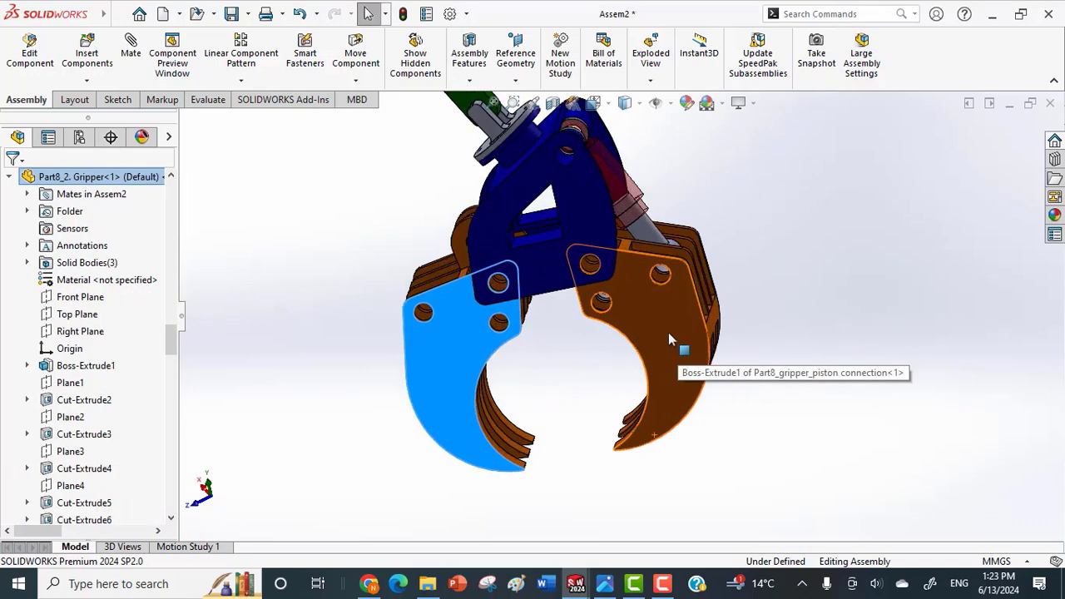
middle_drag(668, 345, 706, 210)
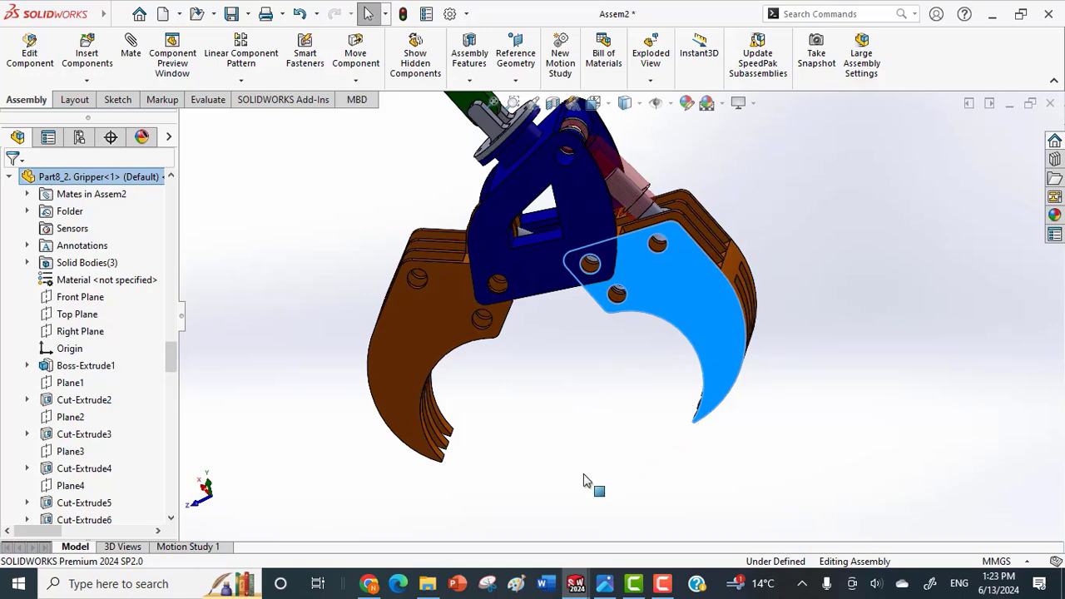
Move the gripper piston's pin end to bring the jaws together, checking how the piston follows the grippers.
click(656, 239)
scroll(658, 239, down, 4)
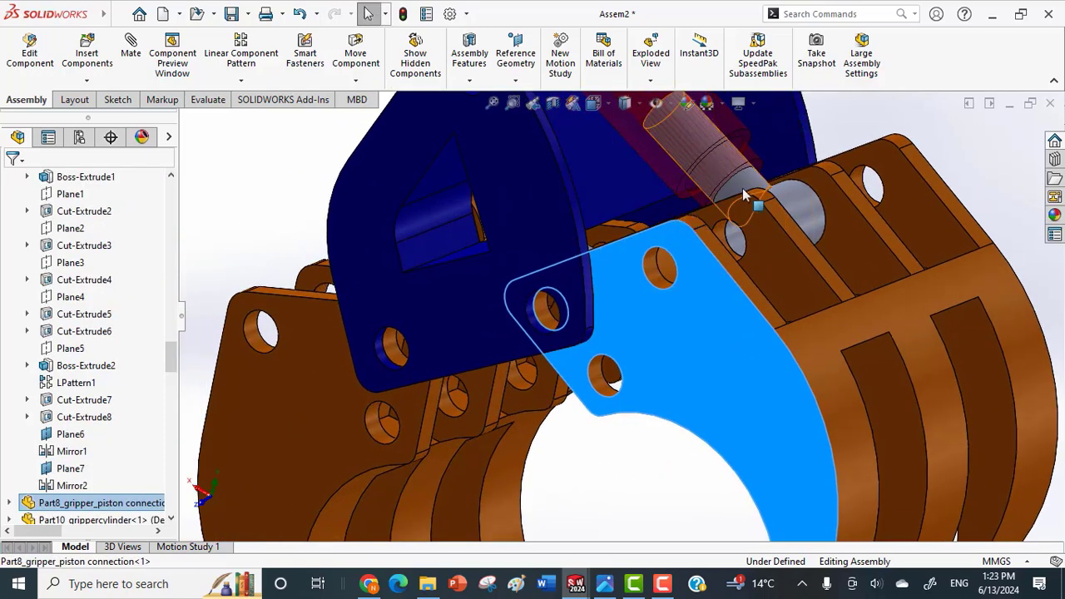
drag(804, 229, 802, 407)
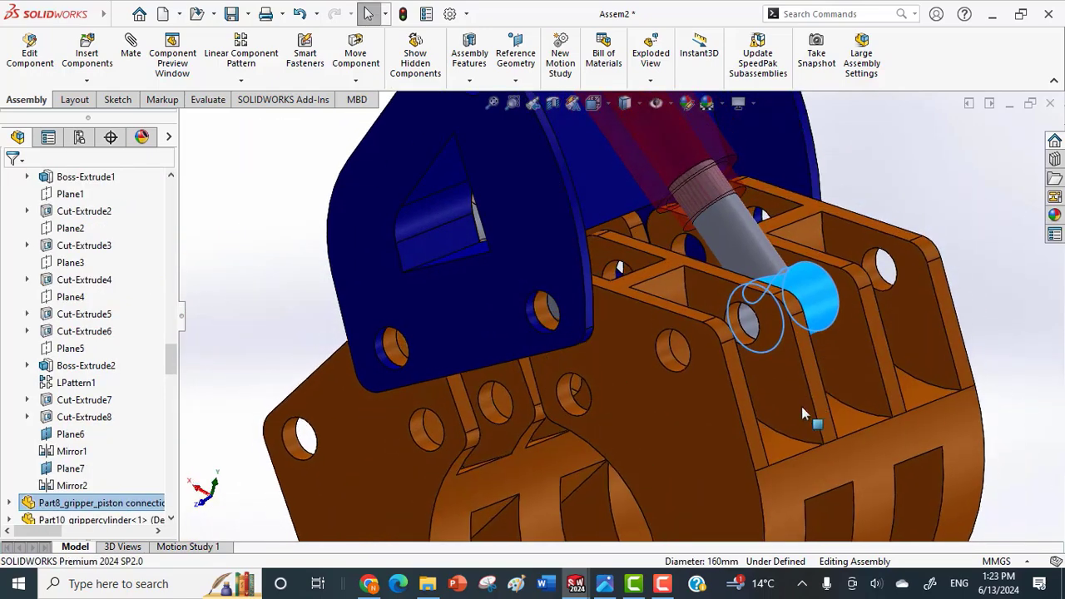
scroll(696, 442, up, 5)
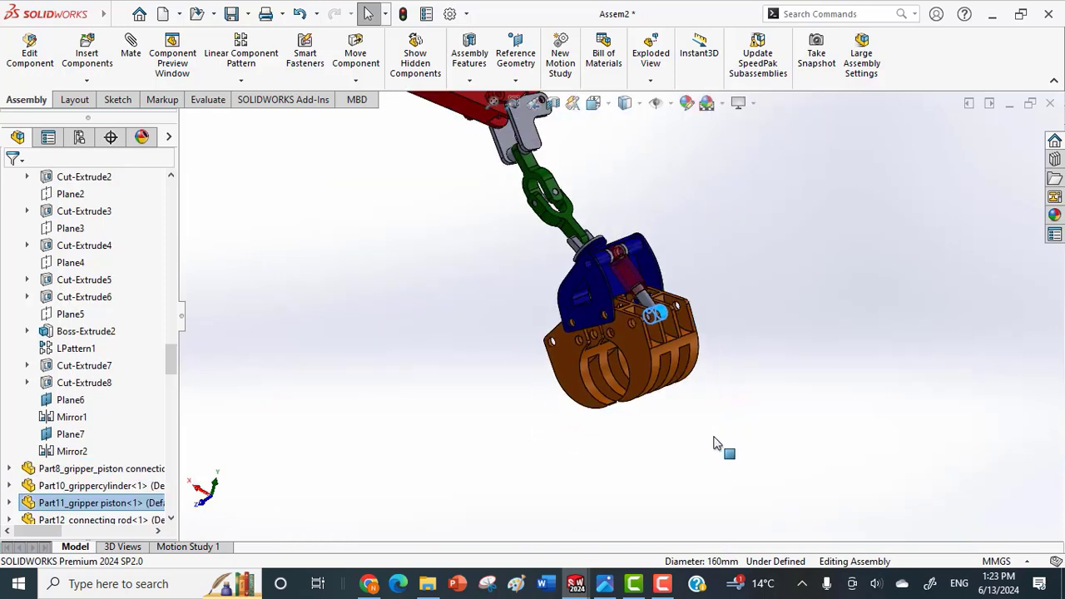
middle_drag(712, 422, 687, 381)
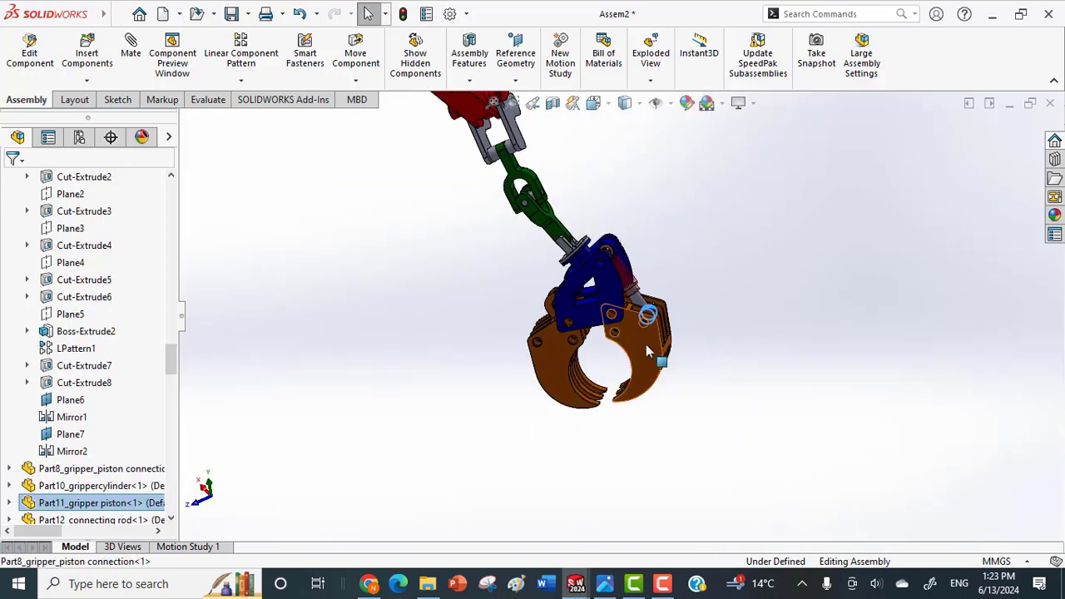
drag(571, 401, 652, 360)
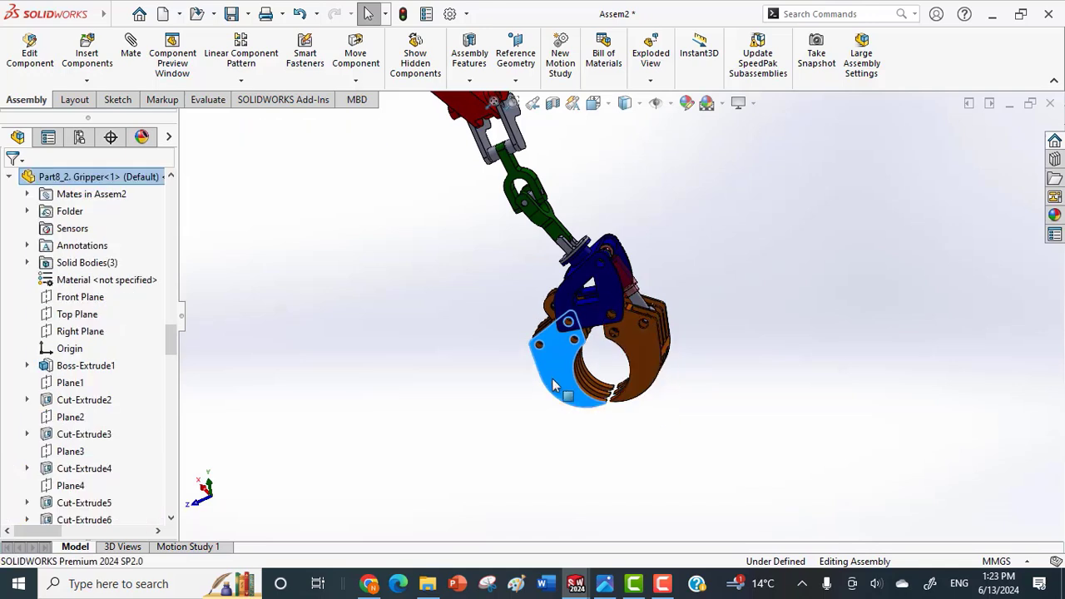
Test the closed position by moving each gripper and the piston rod in turn.
click(646, 374)
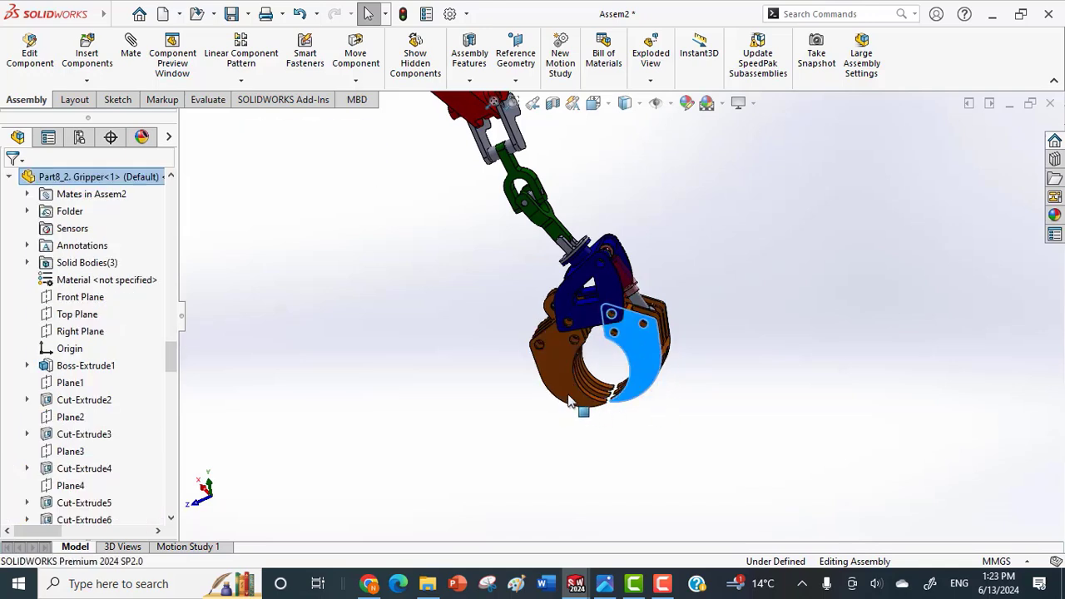
click(570, 398)
click(646, 372)
click(648, 349)
scroll(645, 333, down, 3)
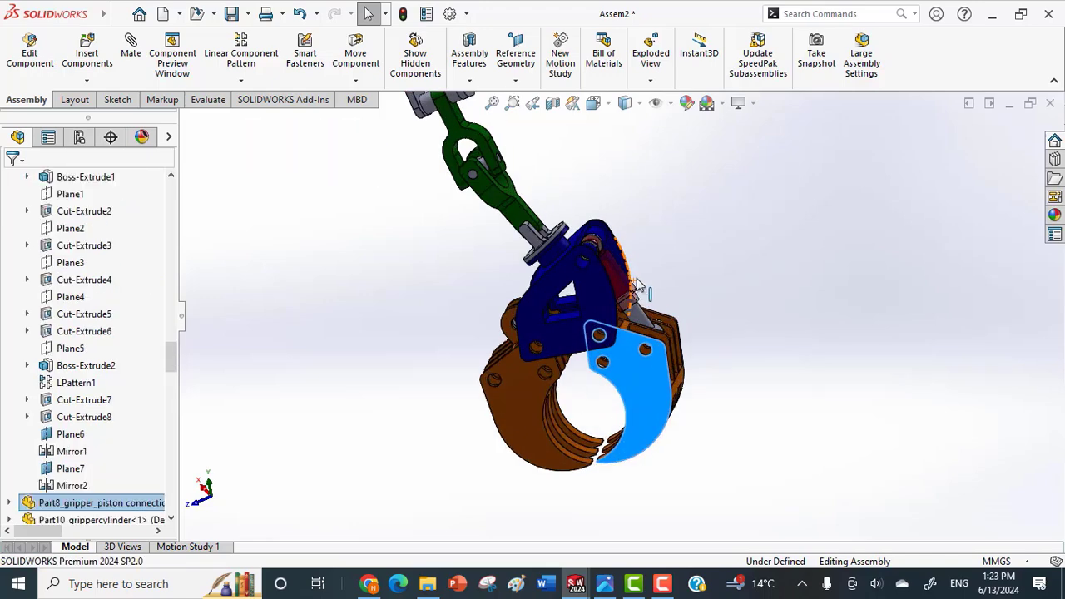
click(643, 329)
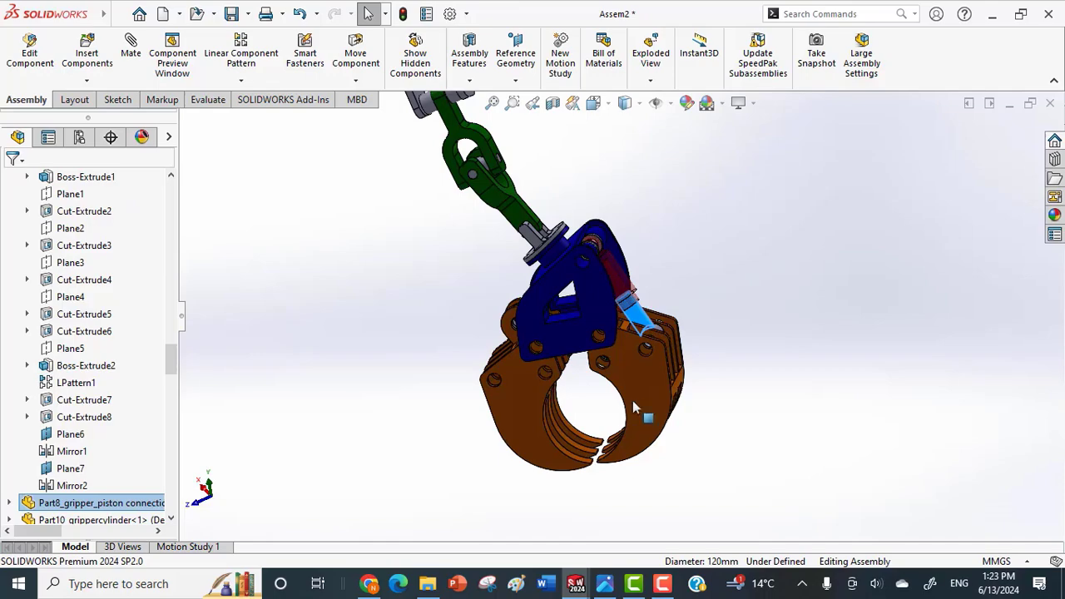
Swing the piston-side gripper wide open, and pull the piston rod out to partly close the jaws.
middle_drag(675, 448, 662, 419)
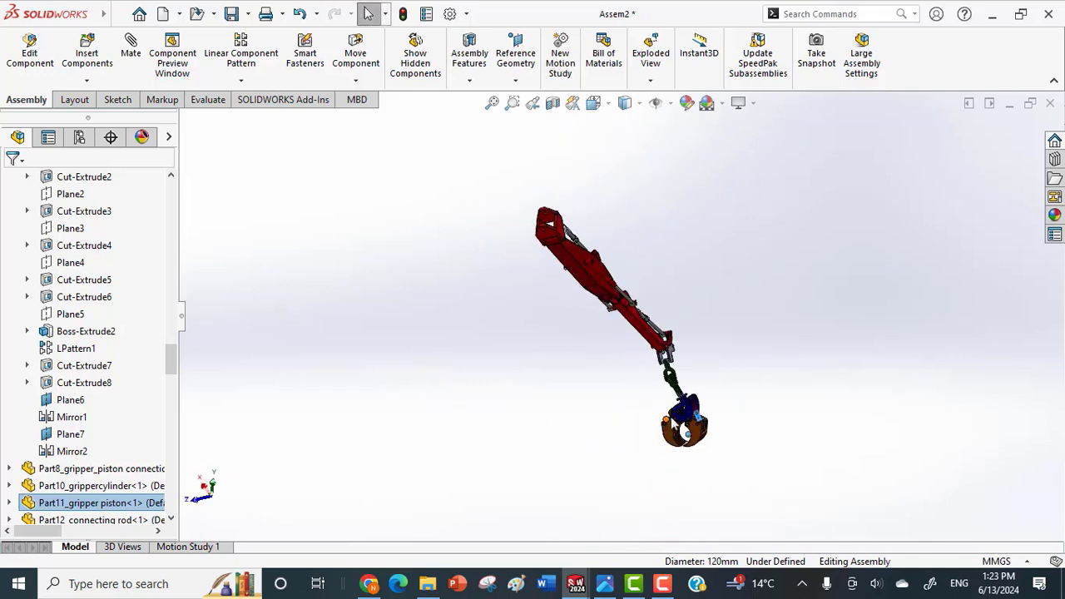
scroll(694, 435, down, 5)
drag(697, 443, 781, 350)
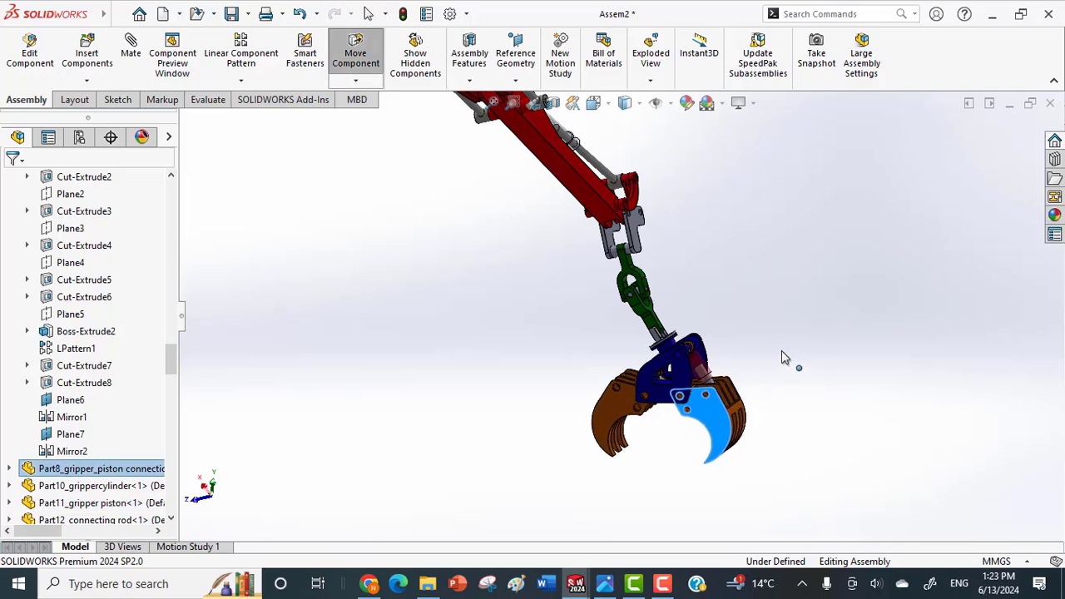
scroll(724, 424, down, 3)
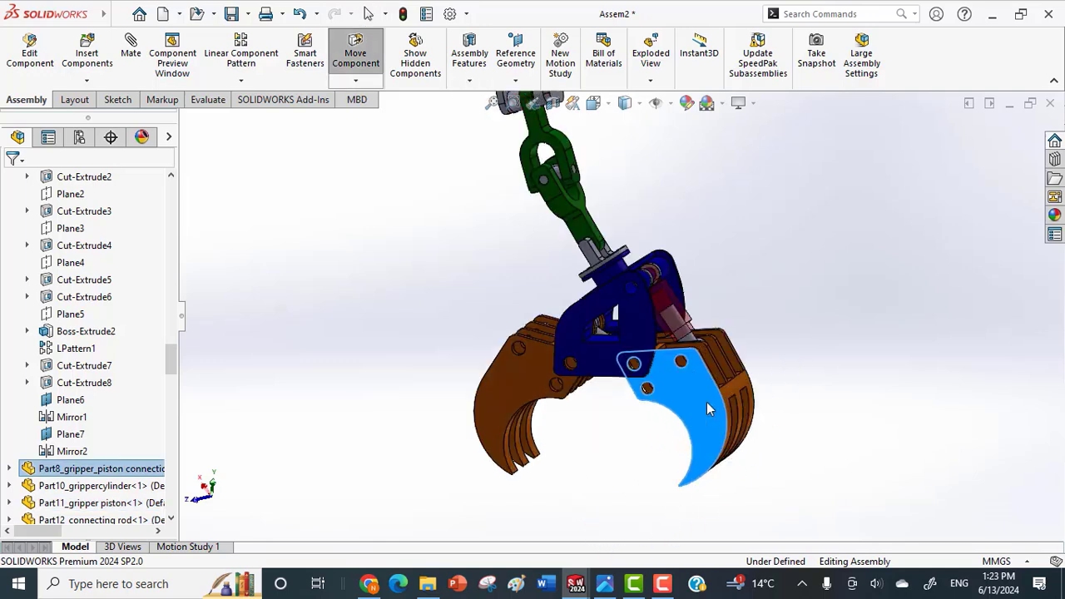
key(Escape)
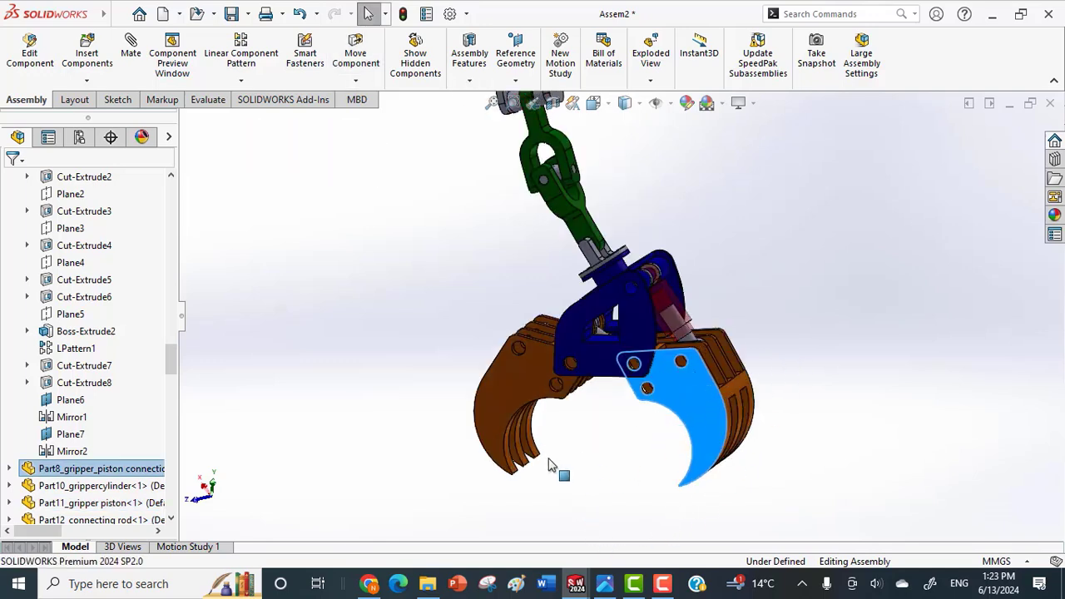
scroll(666, 362, down, 5)
click(732, 362)
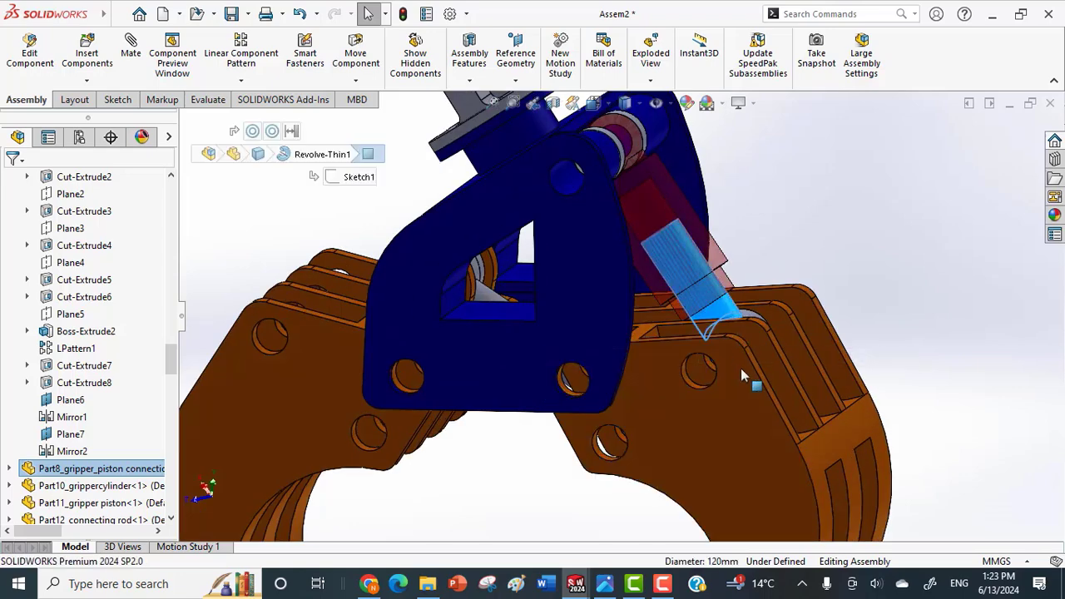
Clear the selection, and rebuild and save the assembly.
click(856, 326)
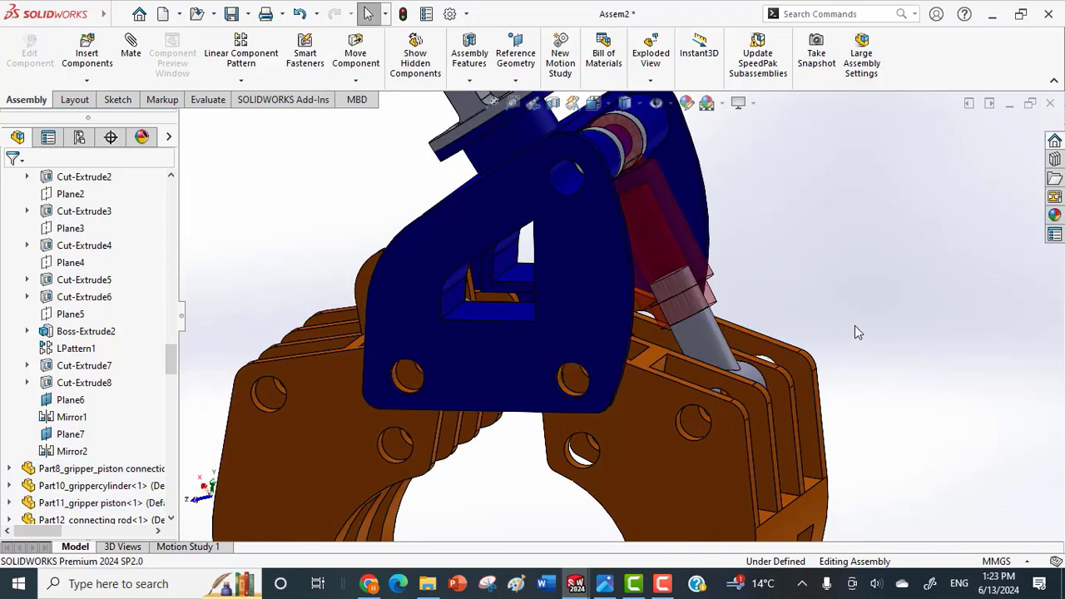
key(ctrl+s)
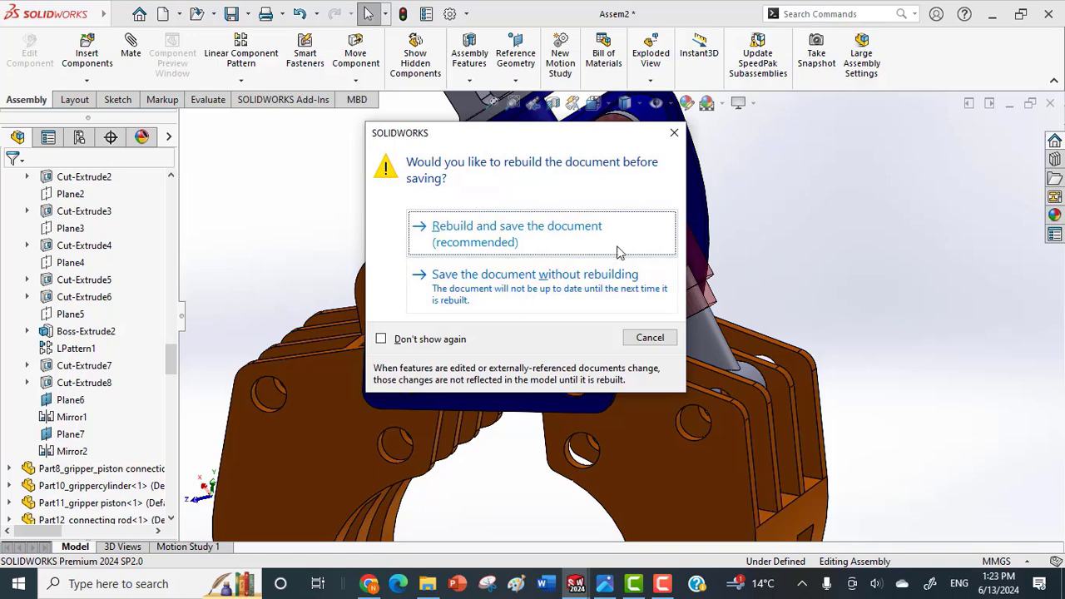
click(608, 237)
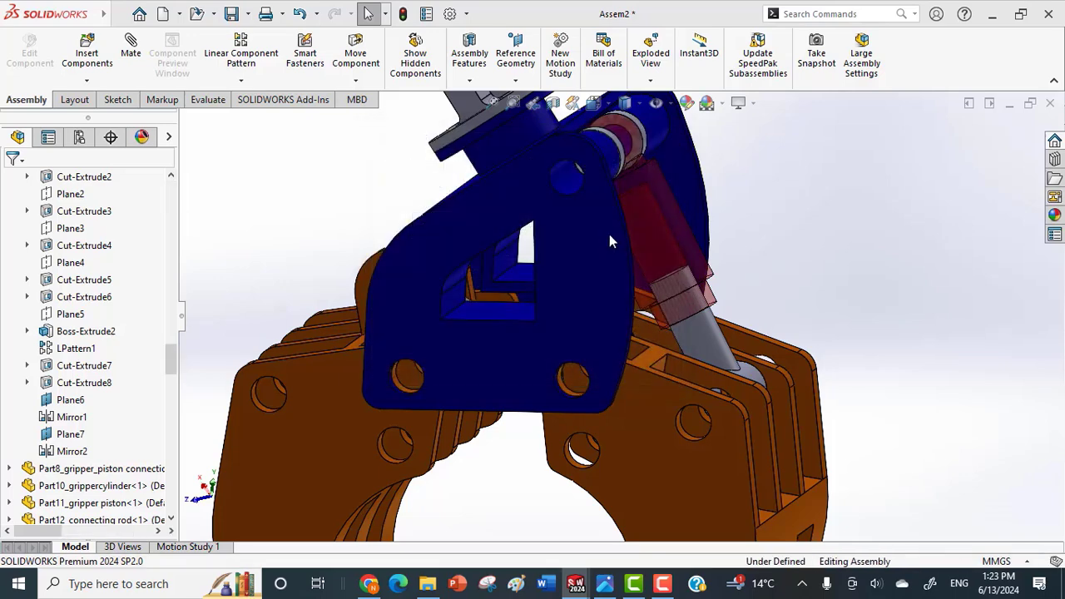
Check the jaws and the piston rod once more in the saved assembly, viewing the gripper from different sides.
scroll(676, 347, up, 5)
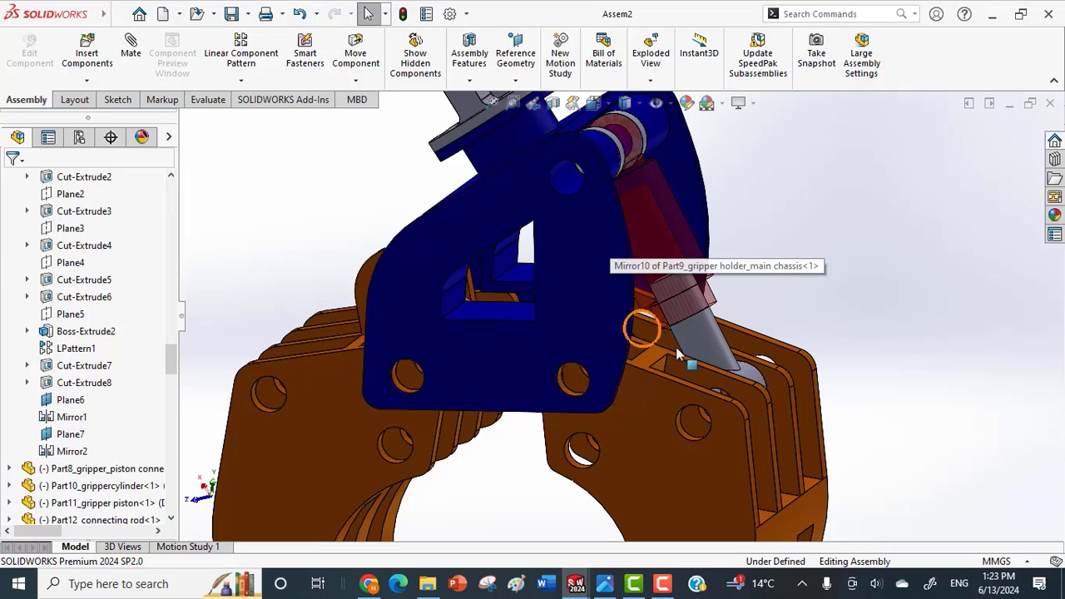
click(676, 404)
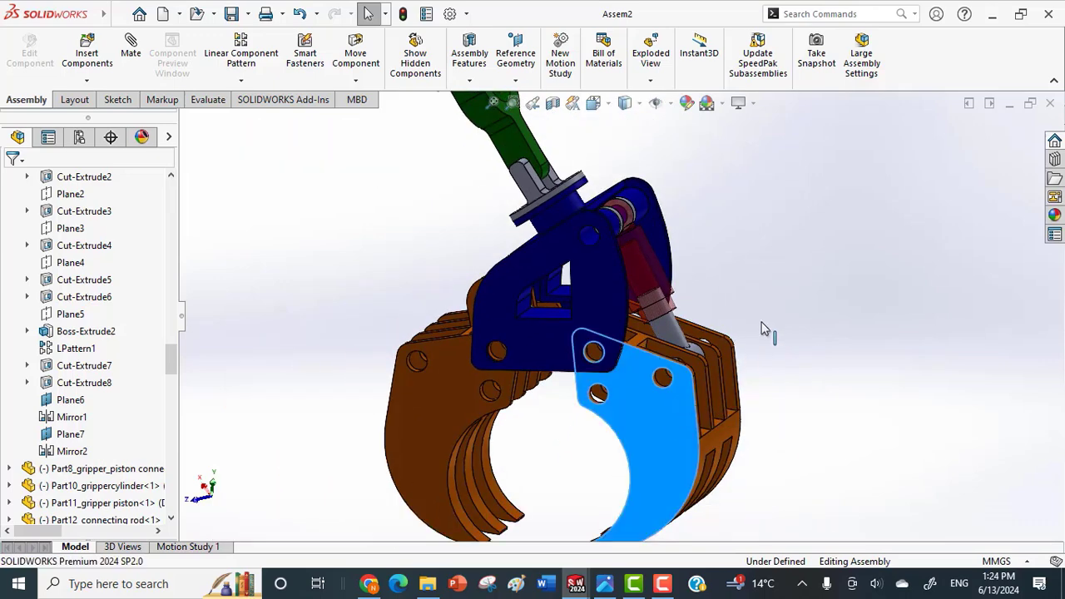
click(665, 331)
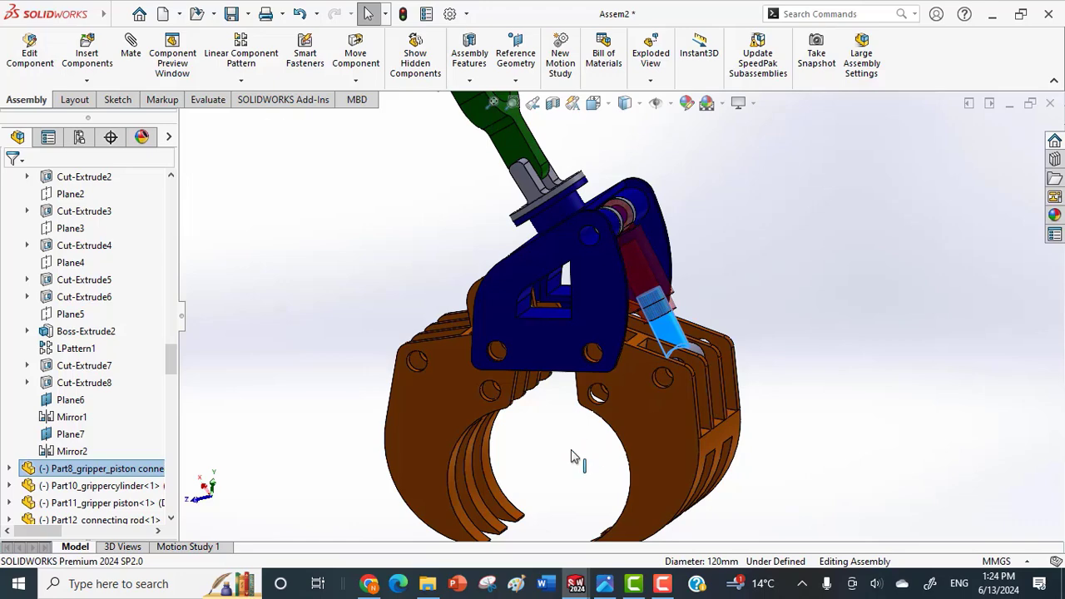
scroll(554, 483, up, 4)
middle_drag(555, 483, 569, 472)
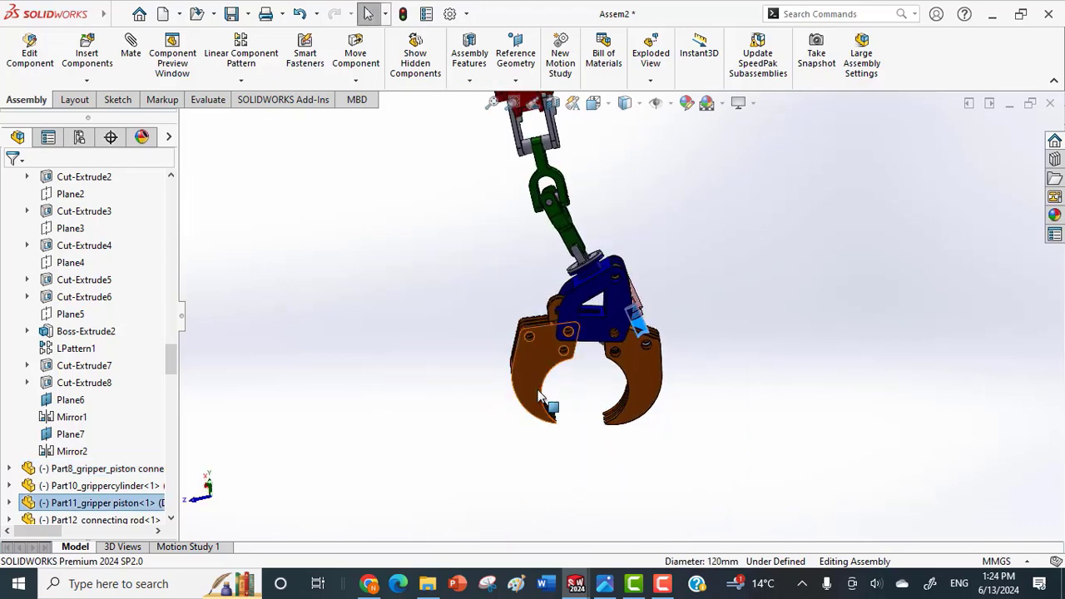
click(539, 393)
click(644, 394)
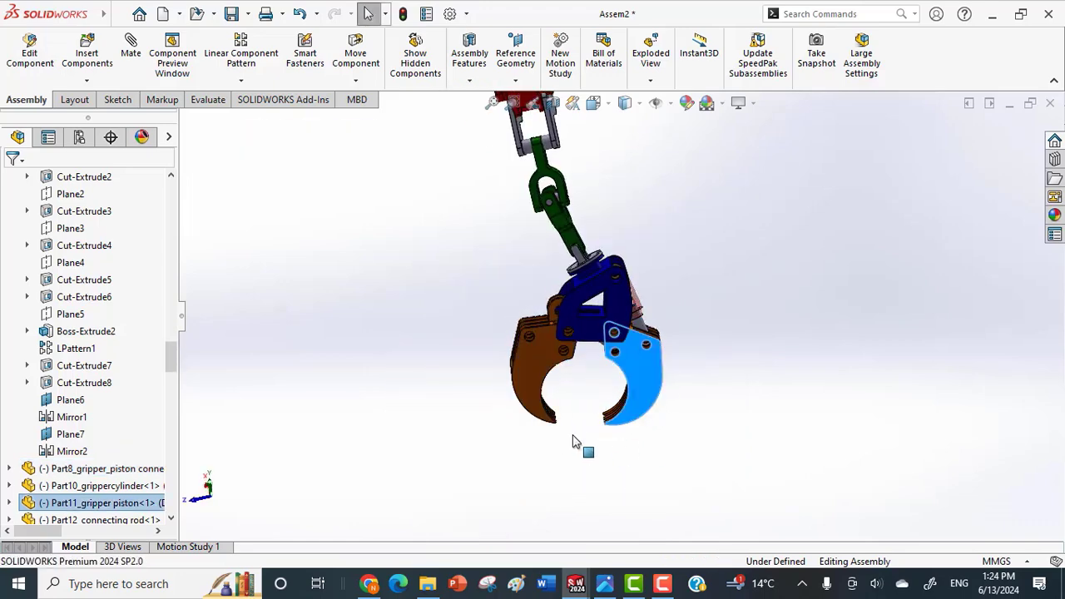
scroll(572, 454, up, 2)
middle_drag(572, 453, 605, 417)
scroll(632, 385, down, 4)
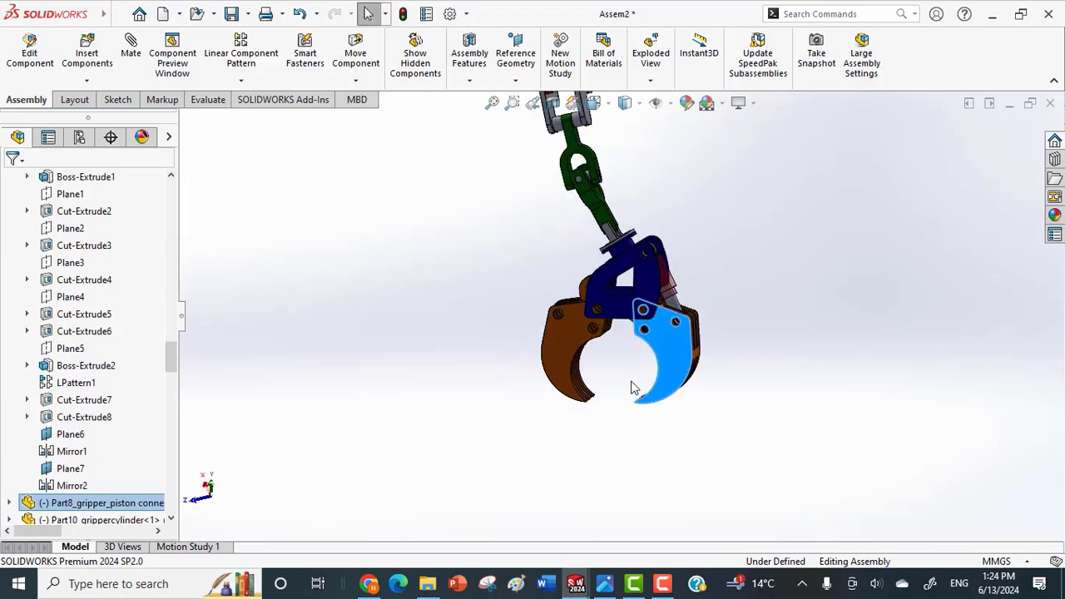
Float the fixed gripper holder main chassis so that it can move freely.
click(612, 266)
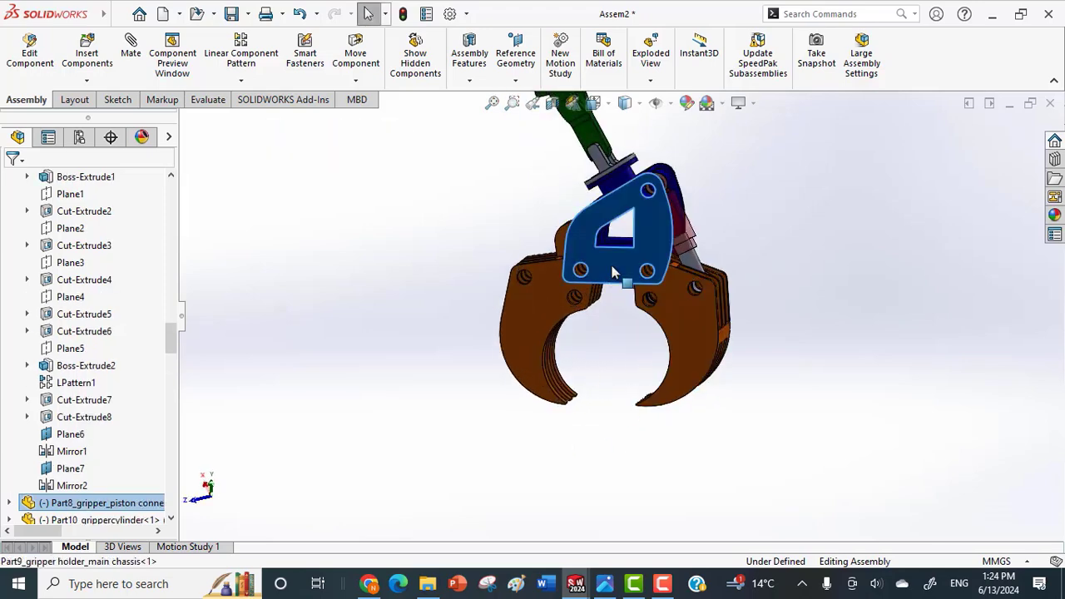
right_click(612, 265)
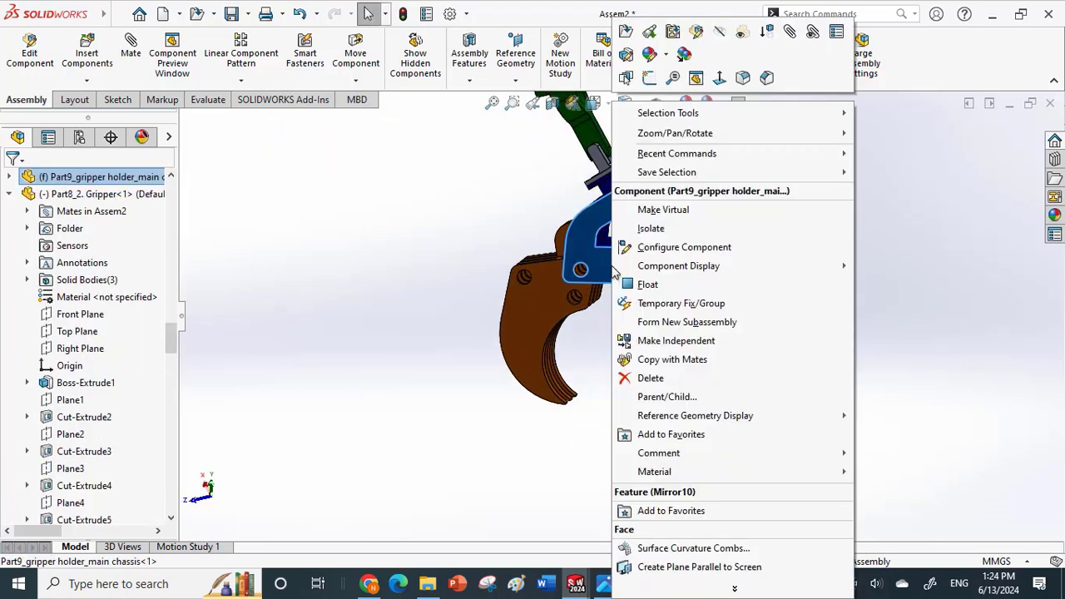
click(653, 285)
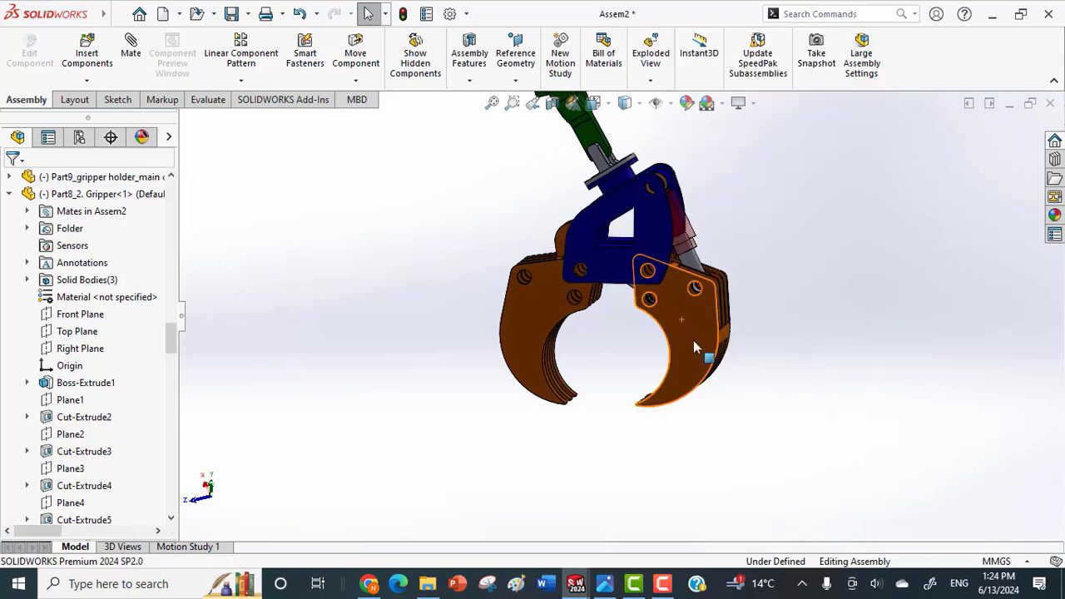
Swing the freed gripper assembly to both sides on its links, and view the whole crane arm.
drag(695, 348, 737, 284)
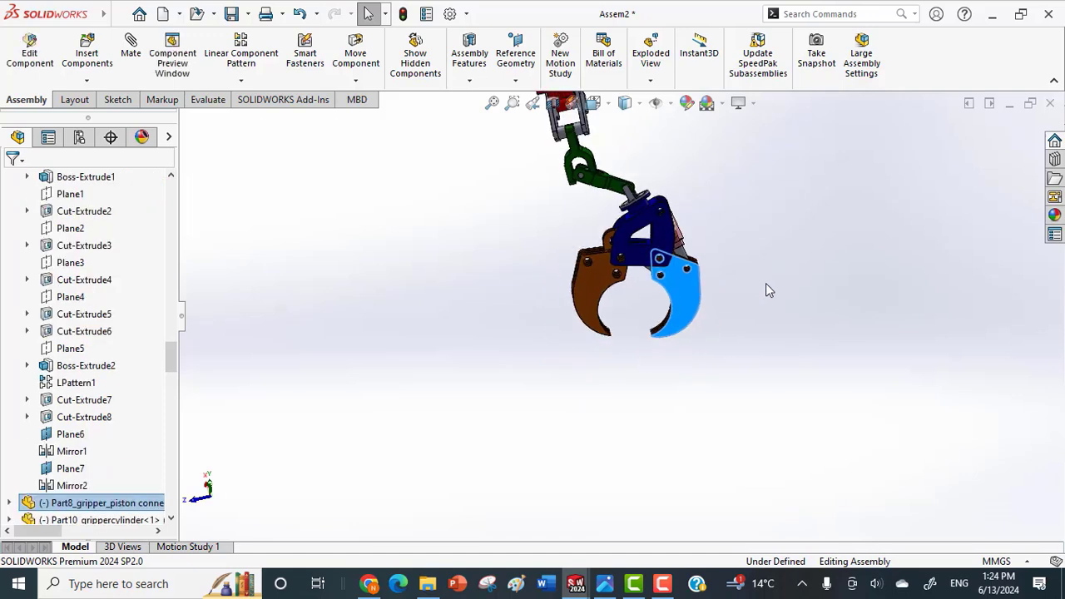
drag(597, 342, 406, 389)
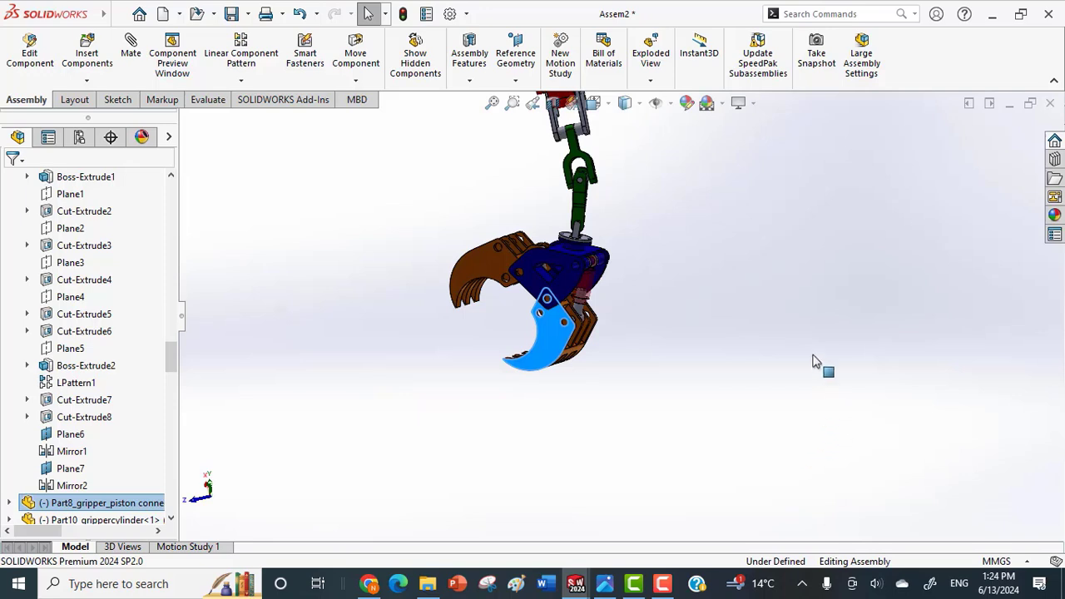
scroll(701, 275, up, 5)
click(690, 273)
middle_drag(685, 272, 458, 237)
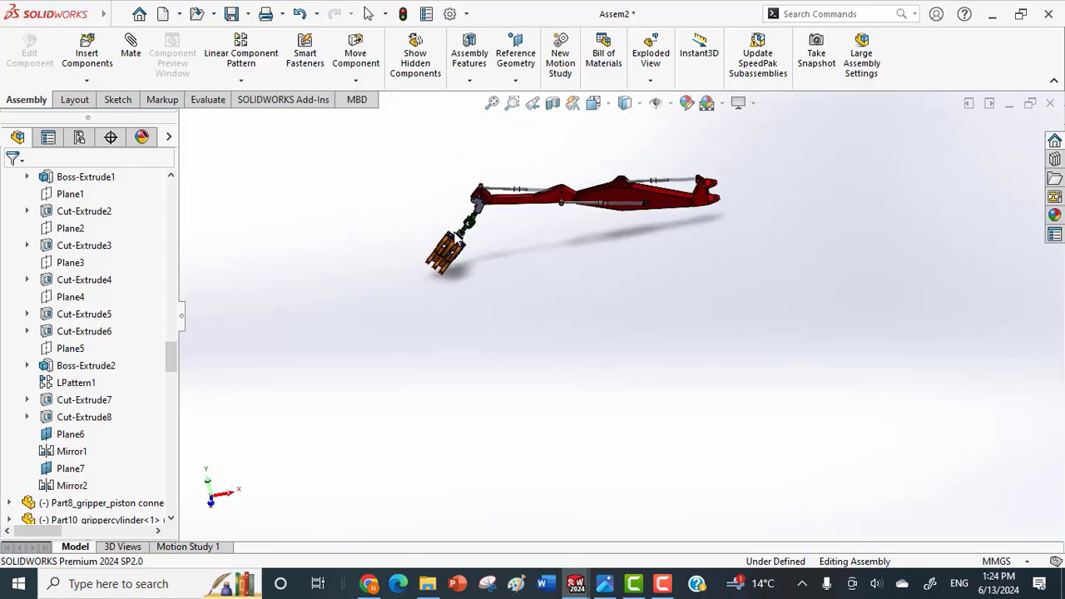
Try to move the feather and the arm to test how they swing on their joints.
scroll(633, 214, down, 5)
click(634, 210)
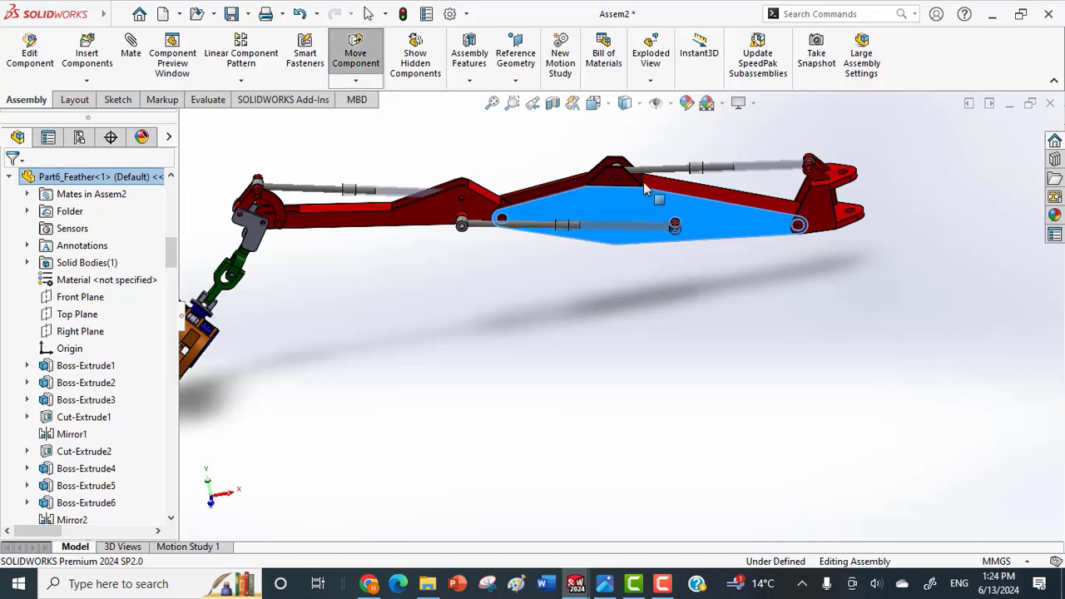
right_click(645, 200)
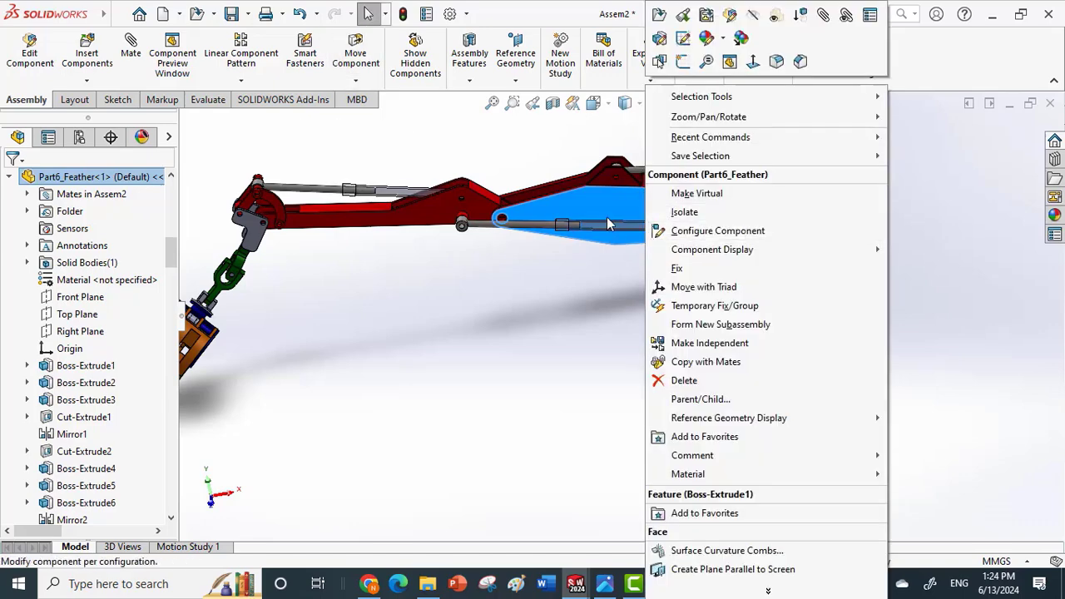
drag(608, 216, 645, 158)
drag(603, 197, 670, 140)
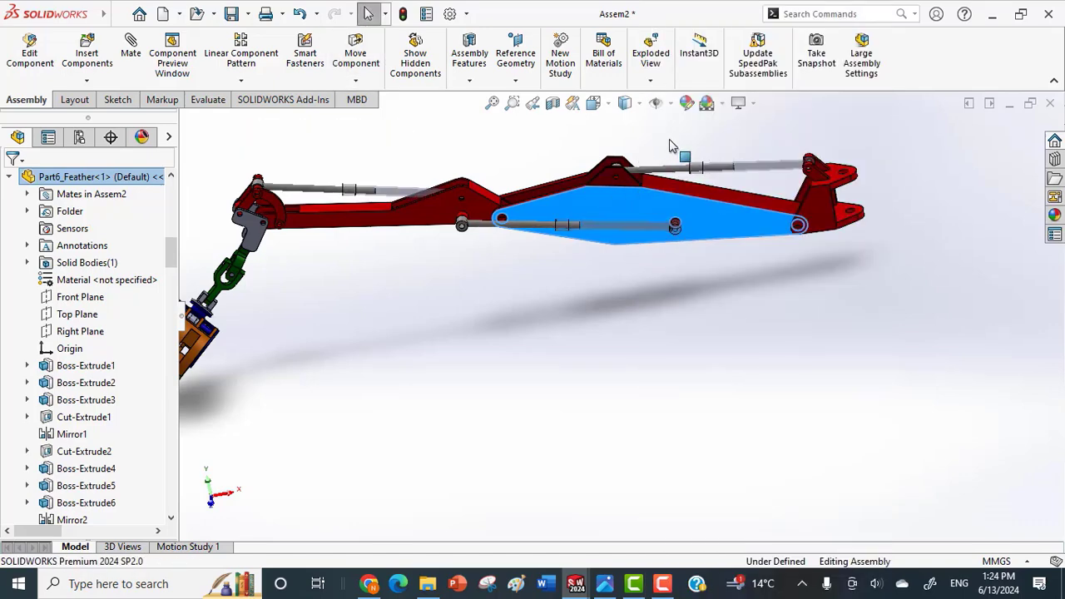
drag(415, 219, 412, 266)
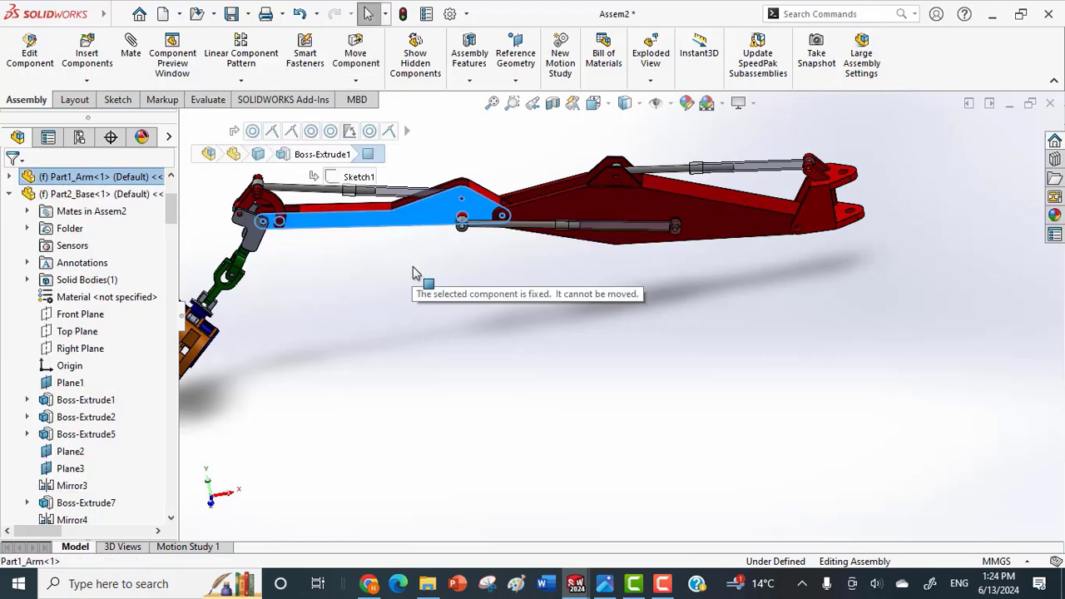
Float the fixed arm (Part1_Arm) so that it can move on its joints.
drag(172, 214, 164, 518)
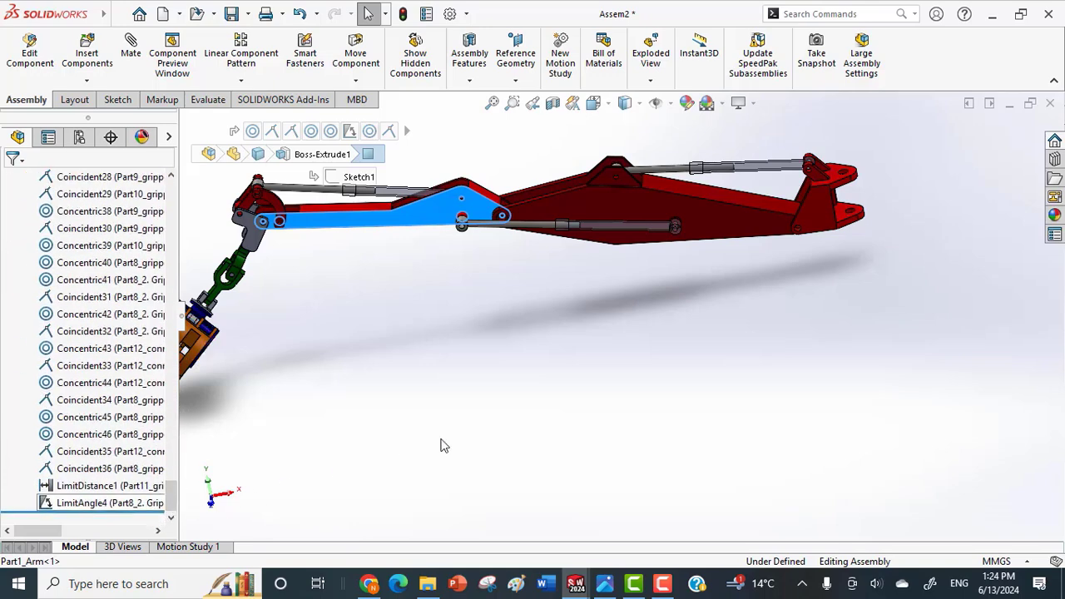
scroll(466, 443, up, 2)
middle_drag(339, 339, 630, 424)
scroll(727, 387, up, 3)
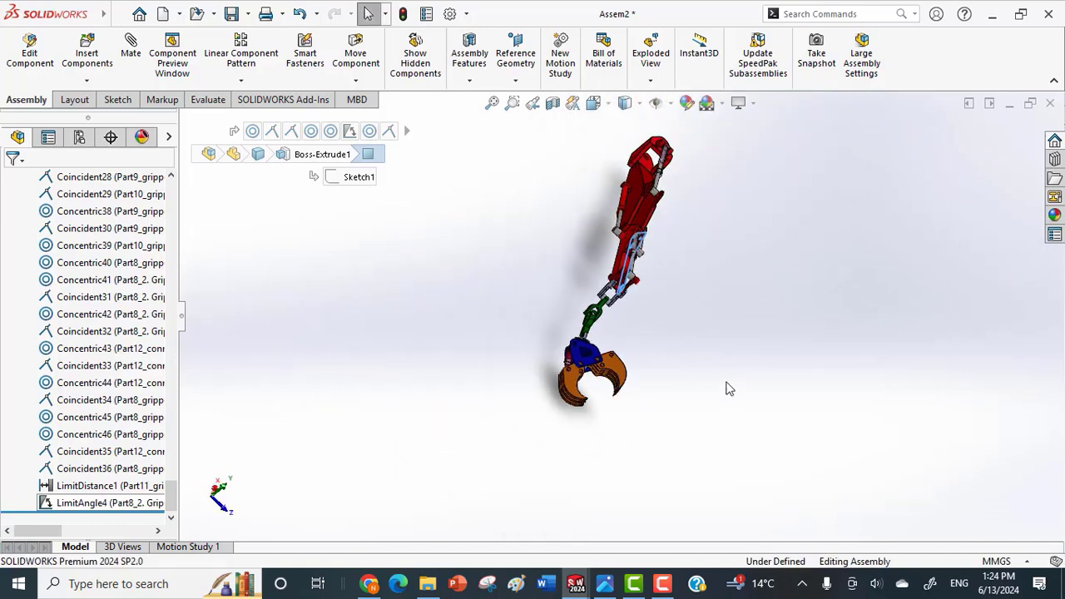
middle_drag(723, 445, 537, 327)
scroll(530, 311, down, 3)
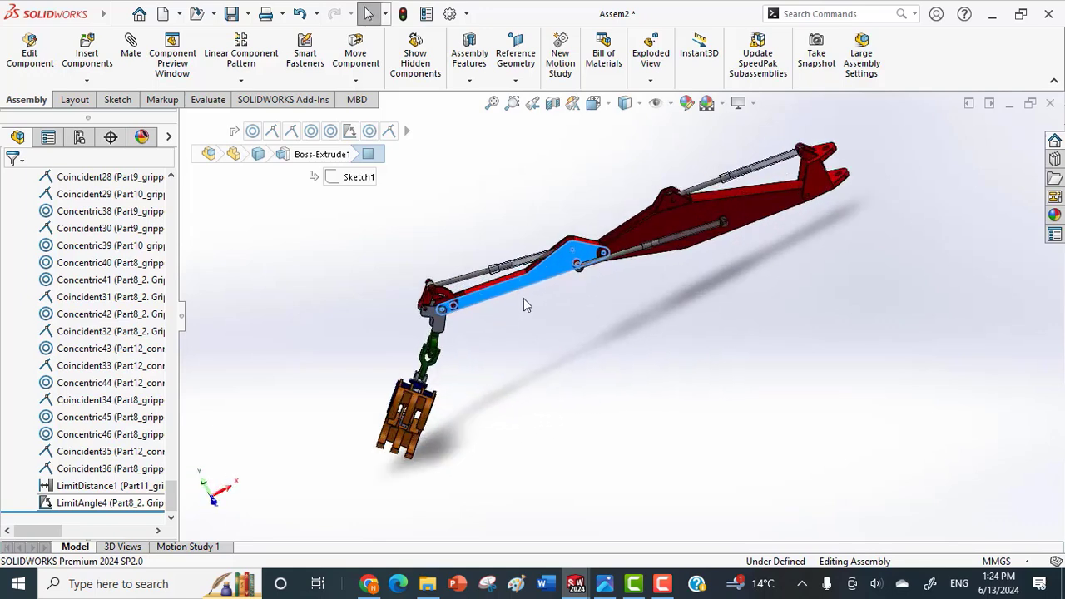
drag(518, 286, 546, 385)
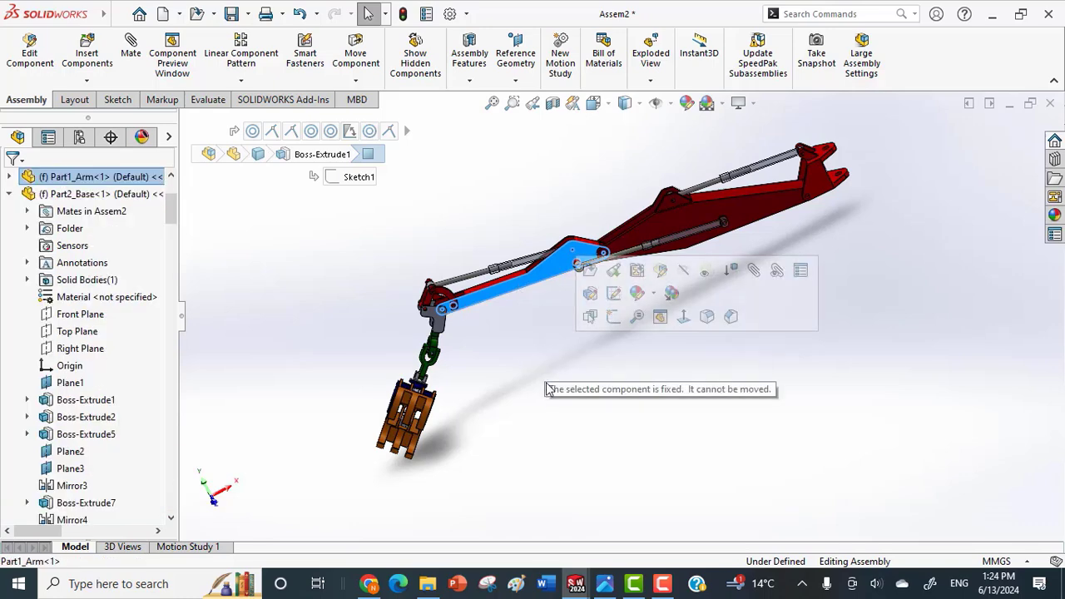
right_click(553, 281)
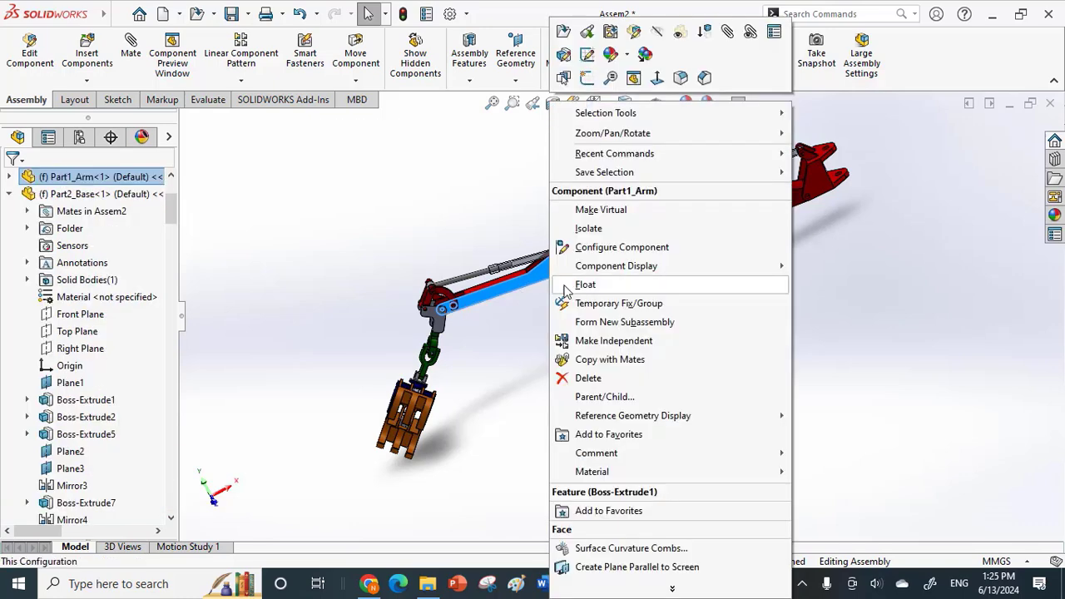
click(568, 287)
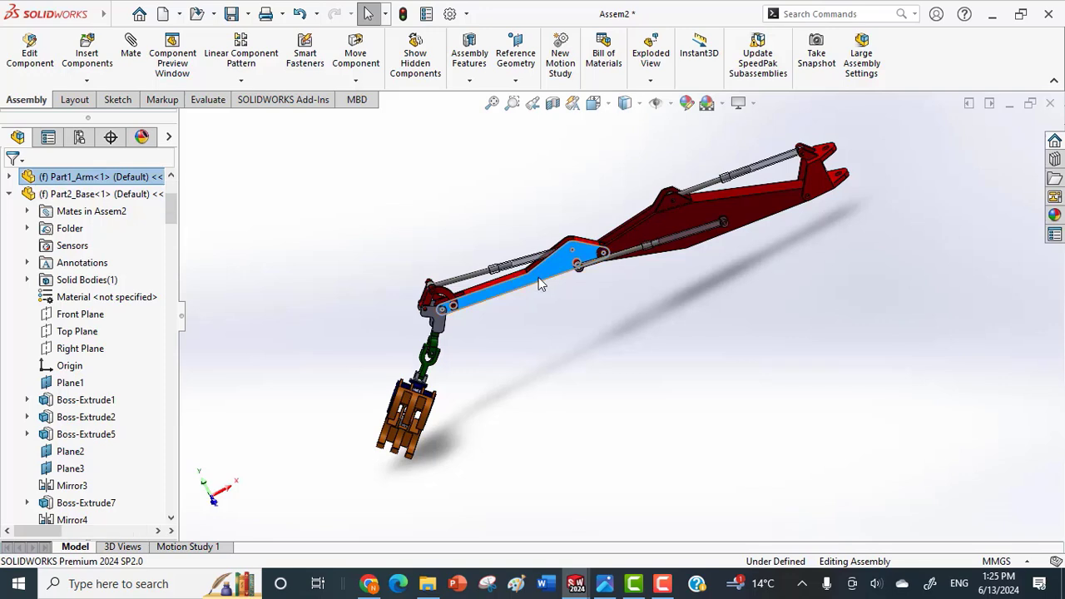
Swing the freed arm downward on the feather's end joint, and look closely at its cylinders and links.
drag(556, 323, 598, 369)
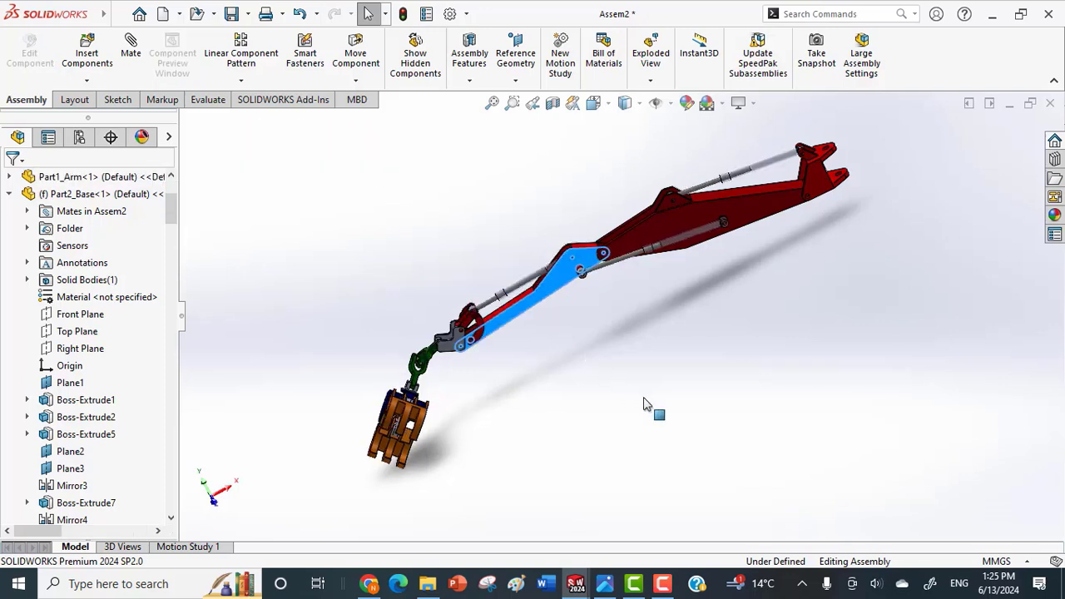
drag(645, 403, 721, 453)
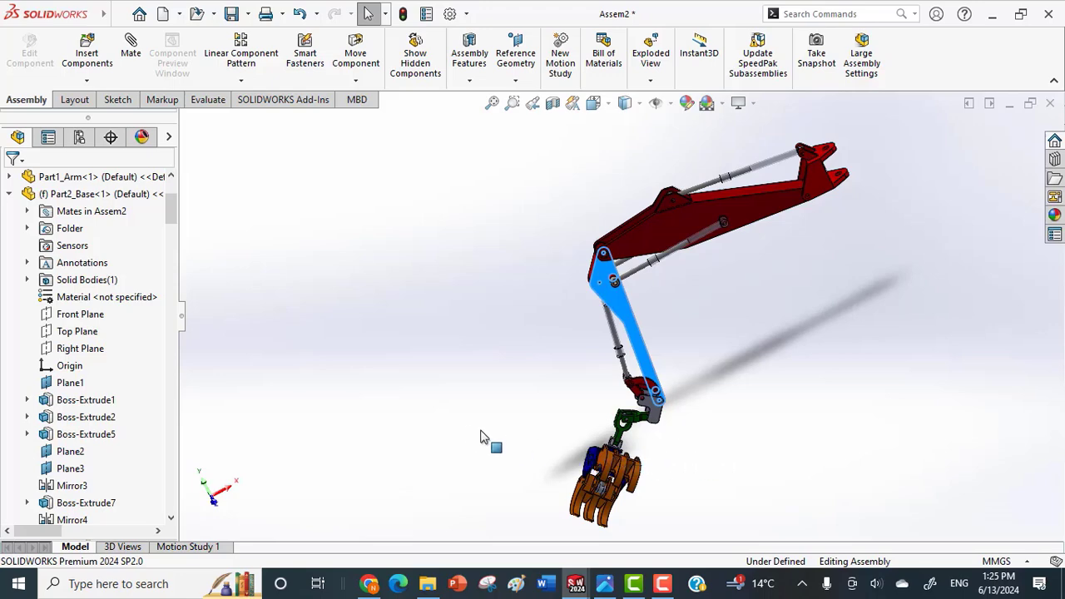
scroll(708, 330, down, 4)
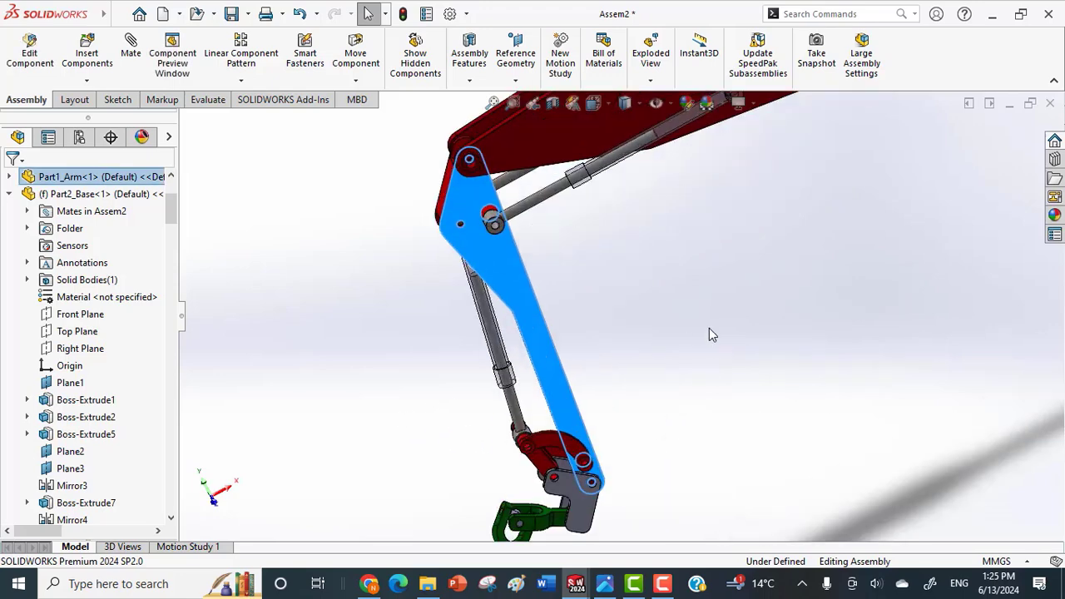
scroll(637, 388, up, 2)
middle_drag(632, 388, 636, 350)
Tilt the feather up and down about its base joint, with the arm hanging from it.
click(652, 143)
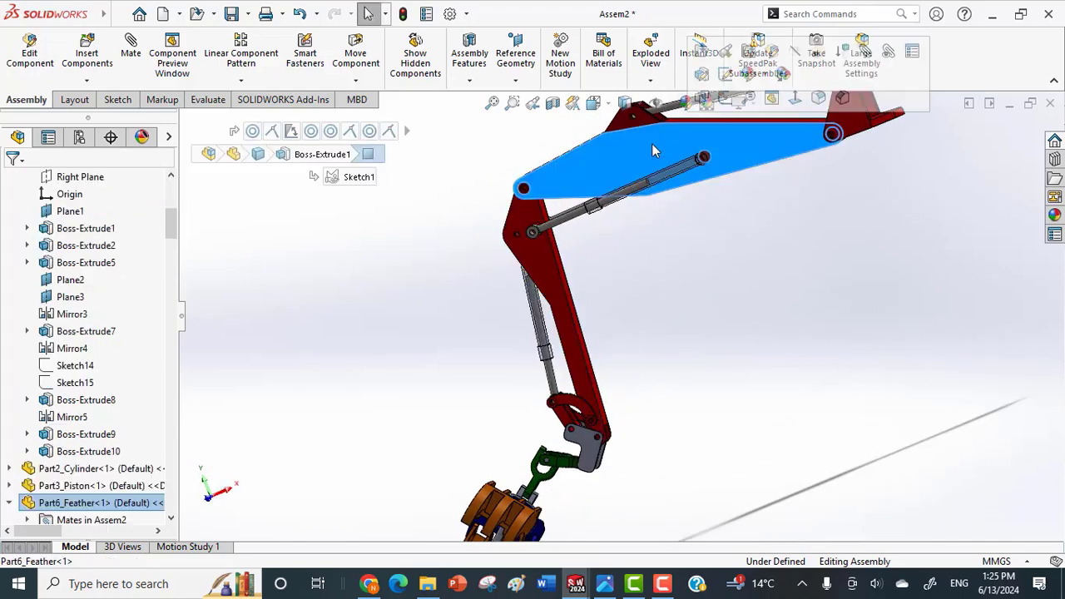
right_click(651, 143)
click(620, 167)
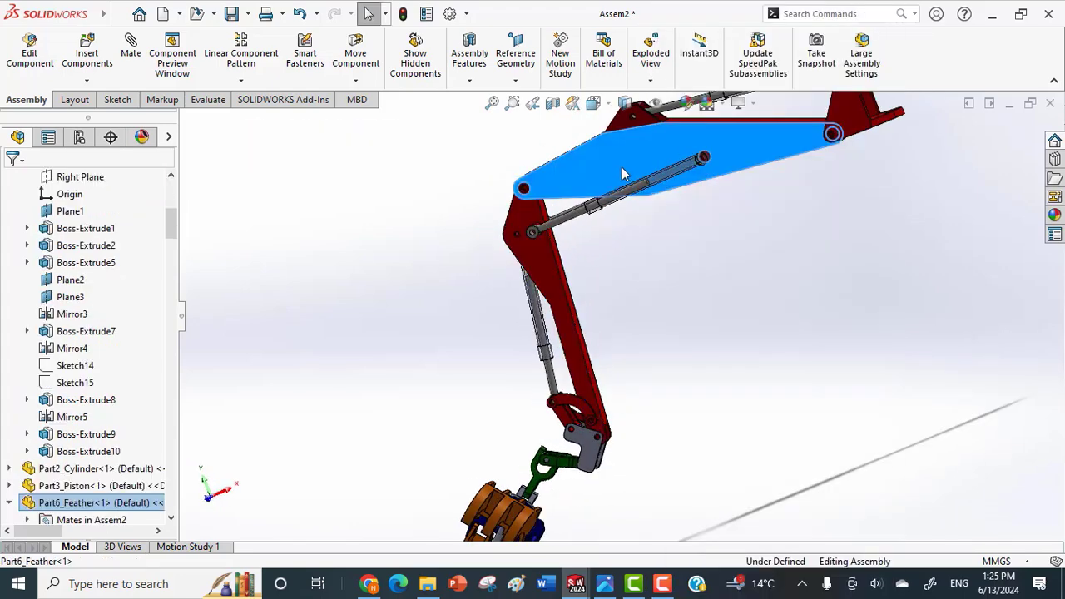
drag(621, 167, 640, 219)
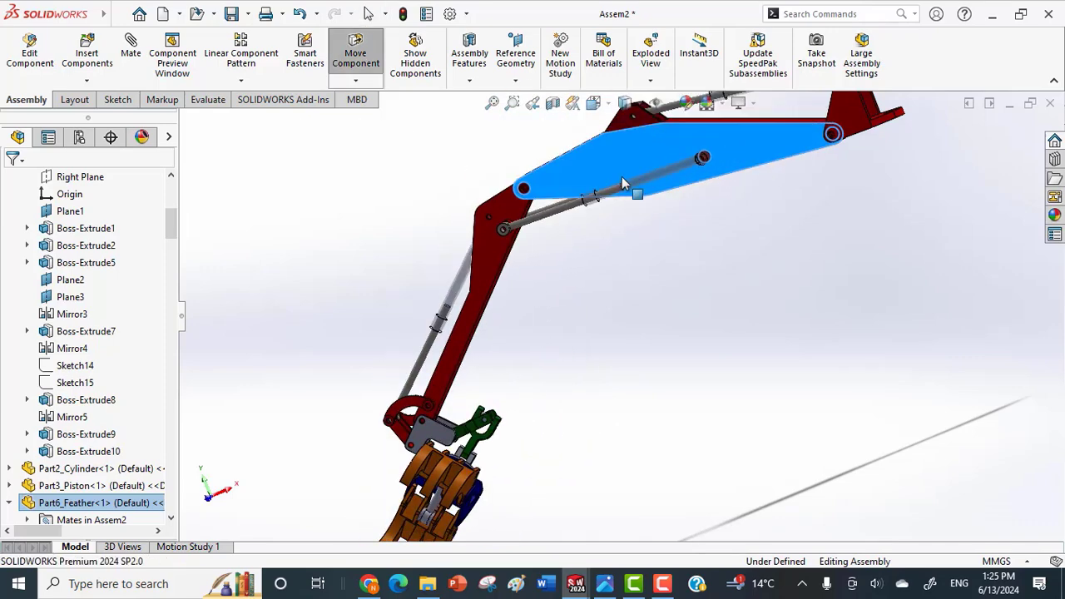
drag(616, 129, 629, 87)
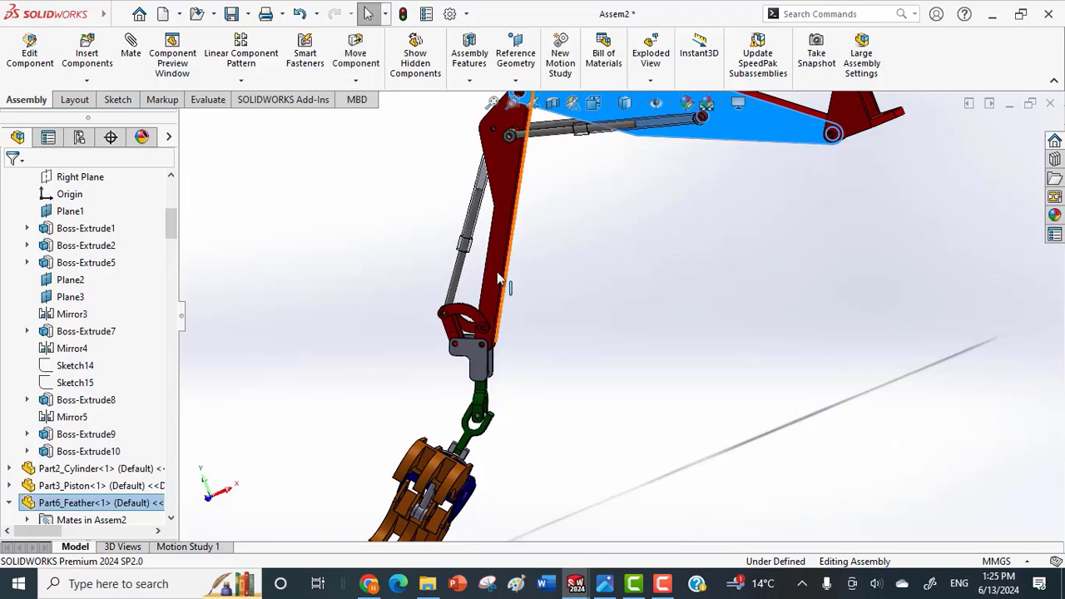
Swing the arm and the hanging gripper on their joints, viewing the crane end-on.
drag(494, 272, 458, 276)
drag(380, 230, 495, 331)
middle_drag(418, 436, 322, 355)
click(339, 422)
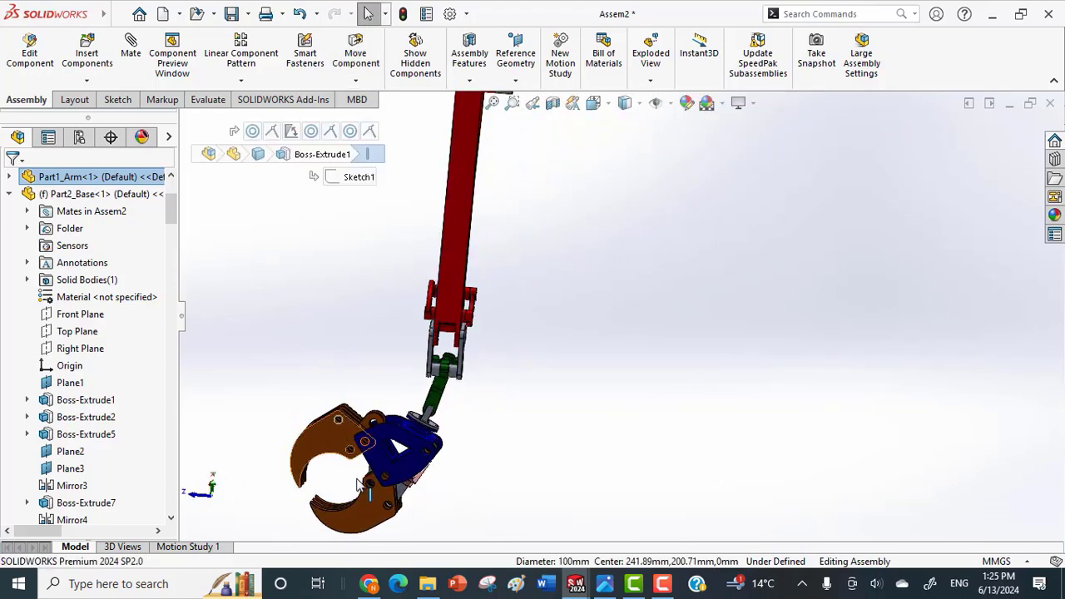
drag(342, 466, 367, 578)
drag(467, 519, 516, 463)
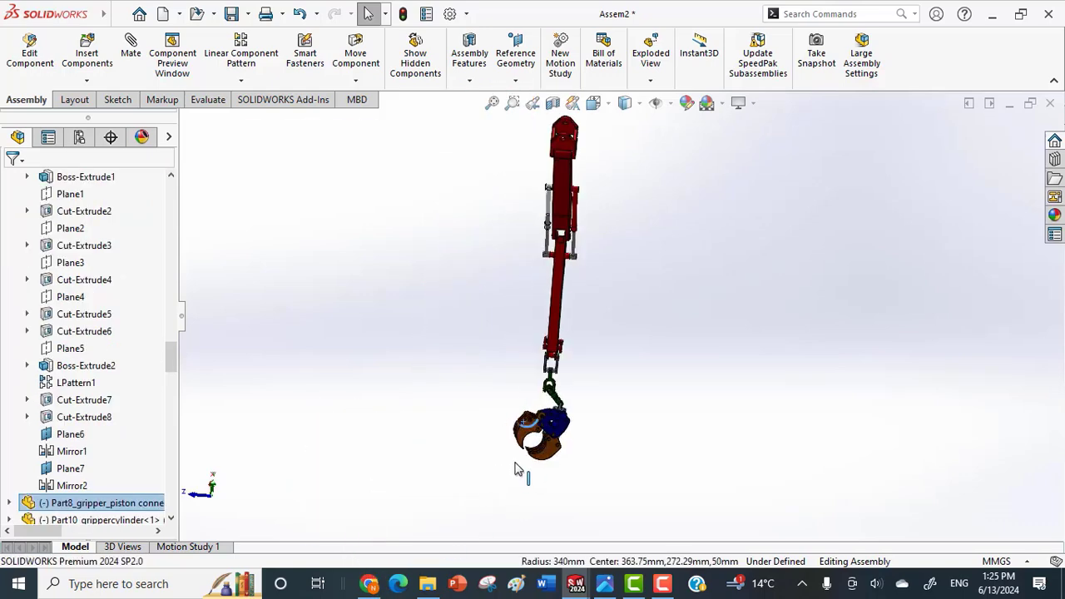
Test the motion of the green joint yokes between the arm and the gripper holder.
scroll(580, 416, down, 2)
middle_drag(583, 427, 577, 377)
scroll(559, 358, down, 2)
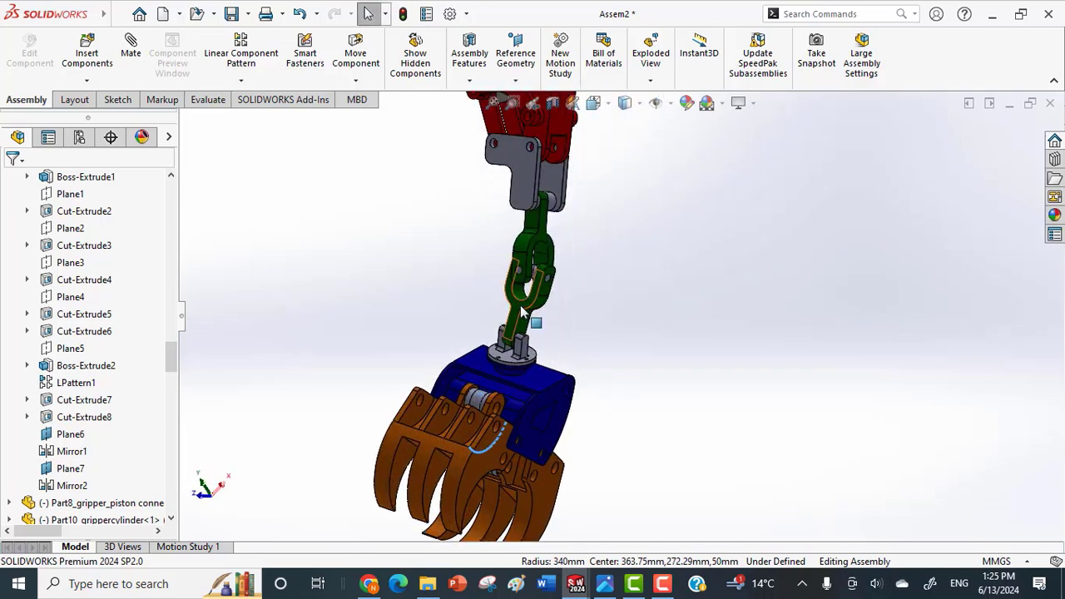
drag(522, 306, 450, 305)
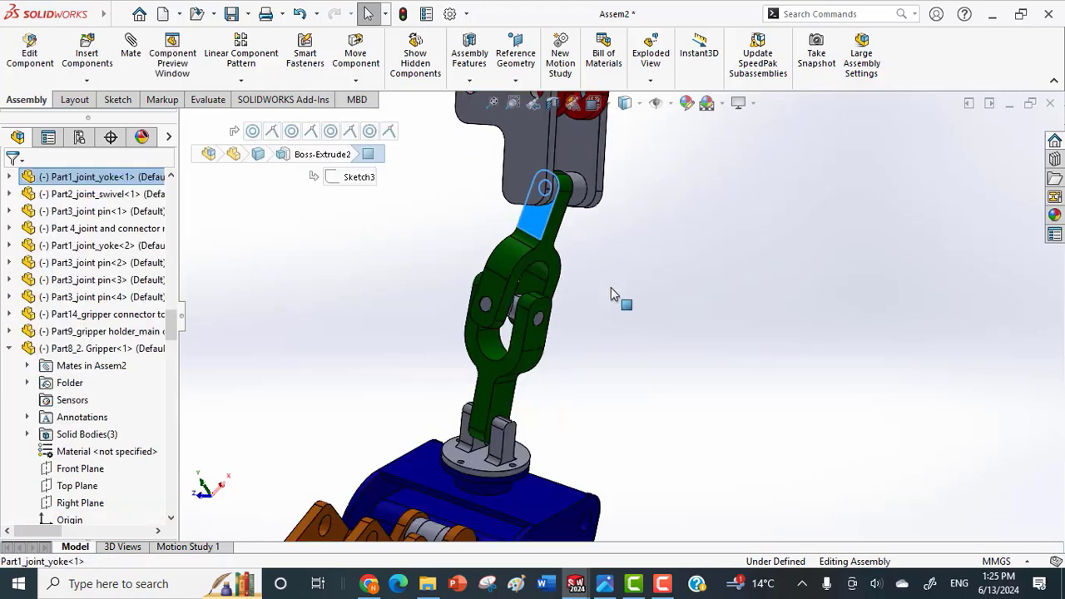
Fix the upper joint yoke (Part1_joint_yoke<1>) in place.
click(611, 287)
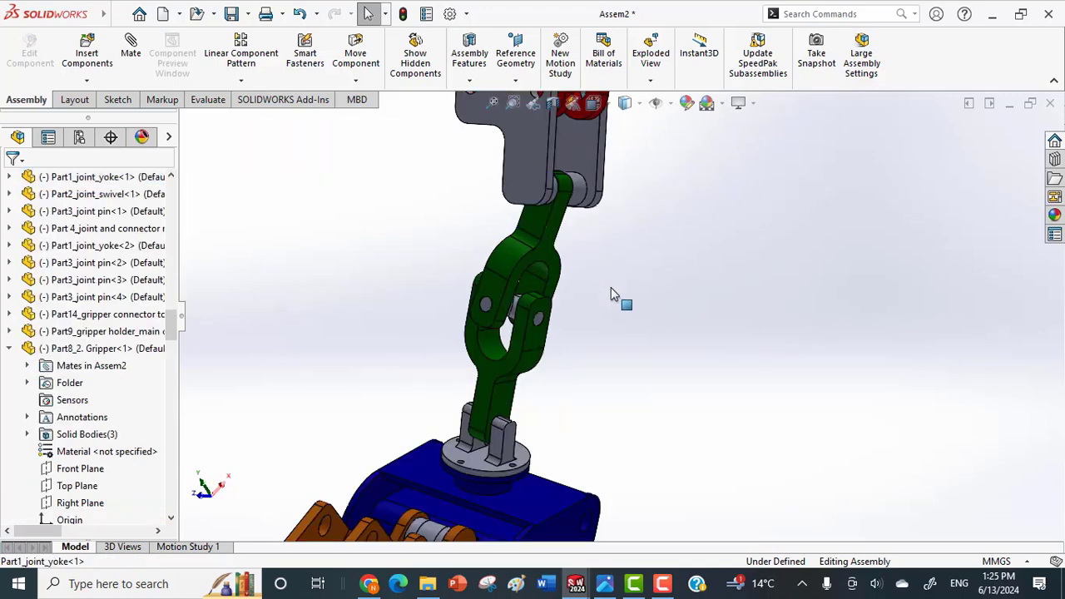
click(543, 234)
right_click(546, 233)
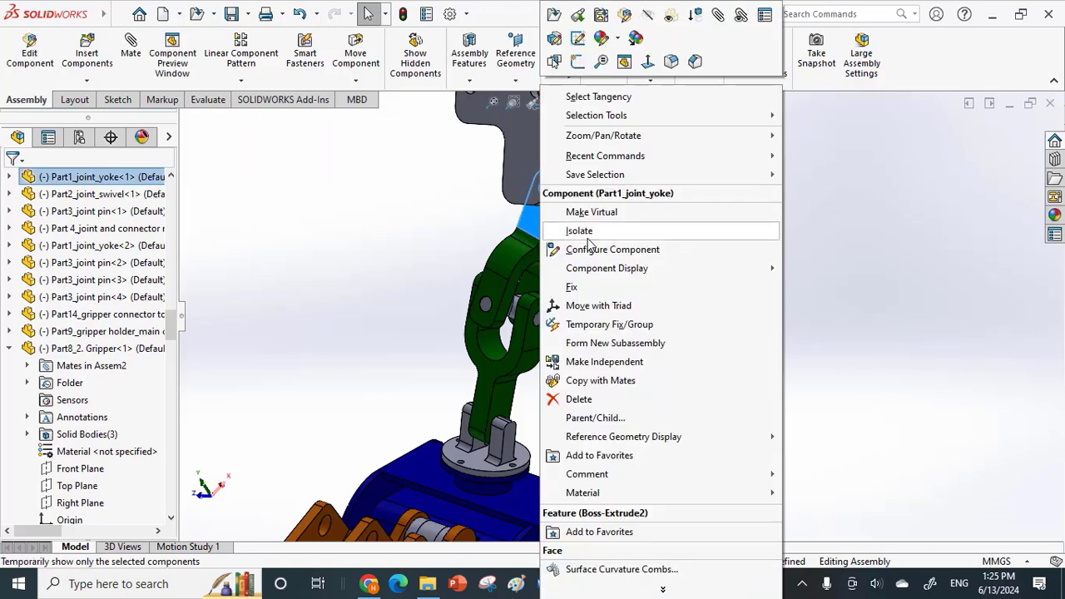
click(592, 287)
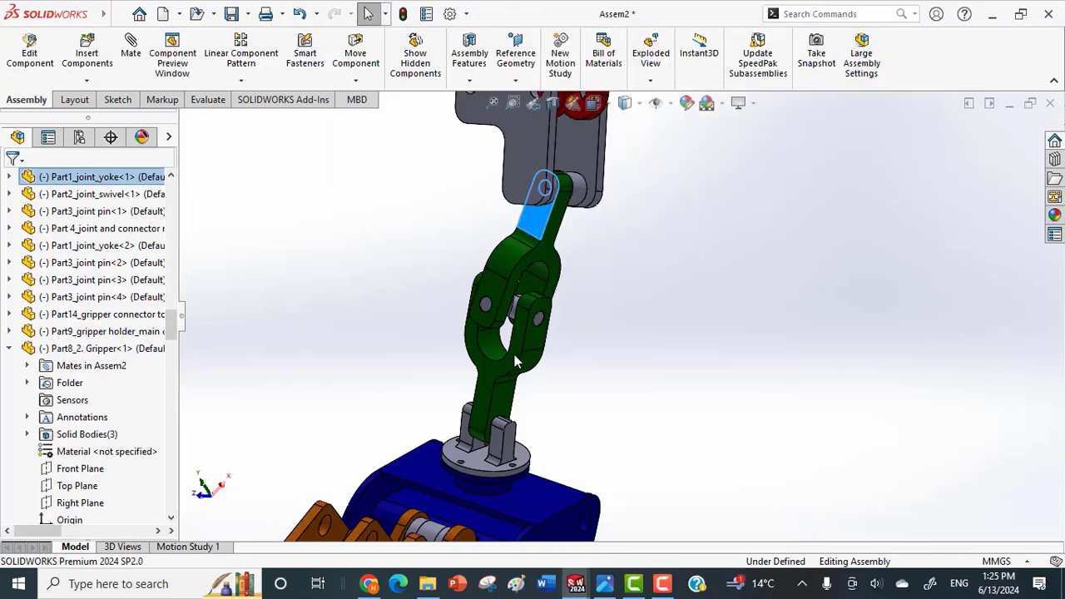
Swing the lower joint yoke with the gripper sideways beneath the fixed upper yoke.
mouse_move(516, 362)
mouse_down()
mouse_move(466, 348)
mouse_move(527, 375)
mouse_up()
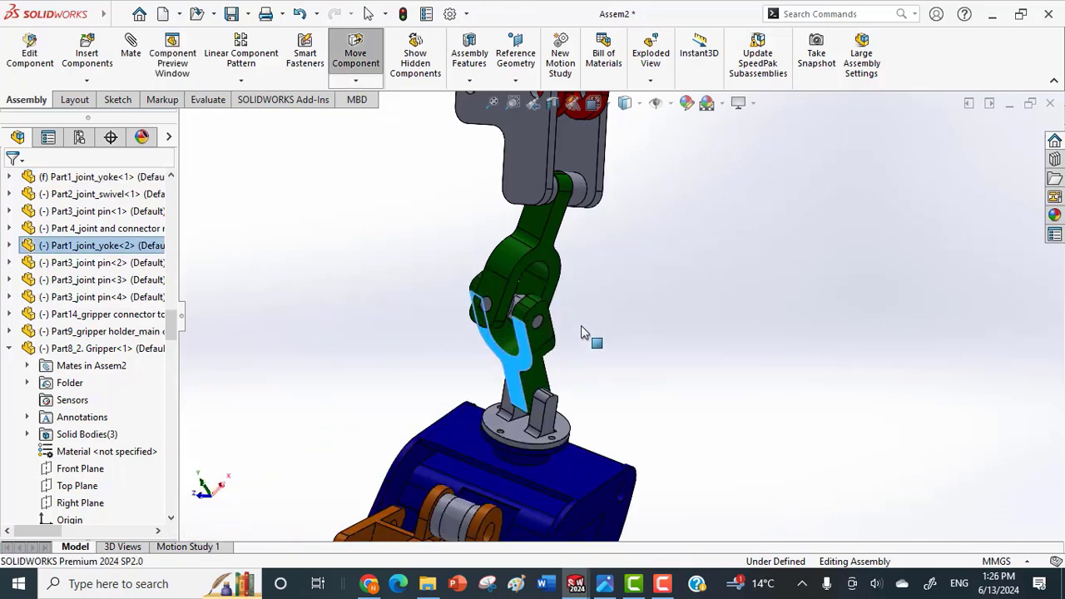
drag(583, 329, 572, 420)
scroll(575, 422, up, 3)
Fix the gripper holder main chassis in its current position.
middle_drag(571, 421, 615, 412)
right_click(614, 407)
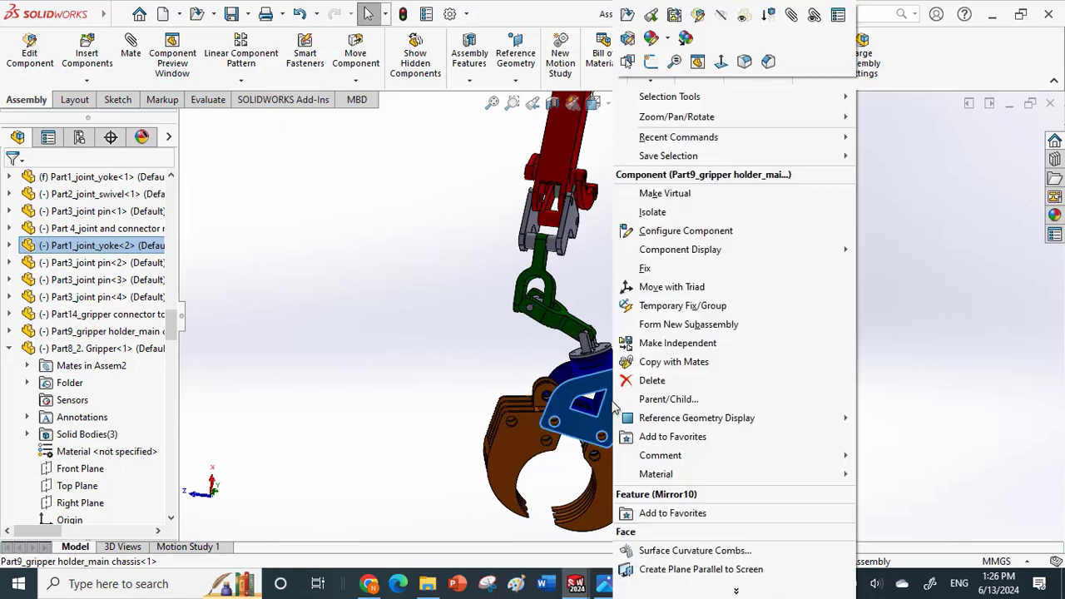
click(665, 268)
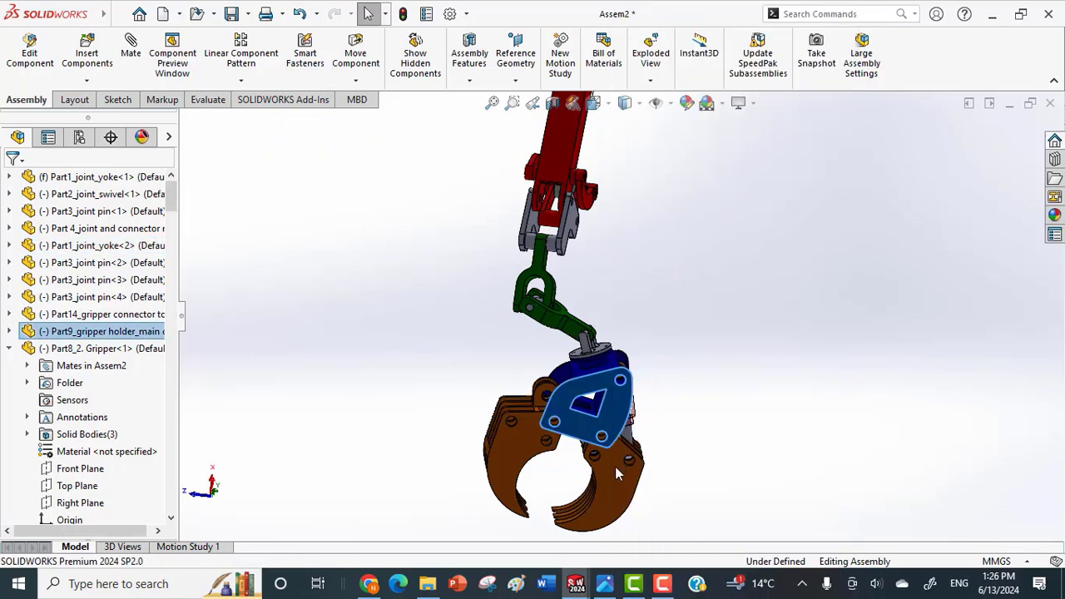
Move a gripper jaw under the fixed holder, and view the whole crane.
drag(620, 467, 733, 364)
scroll(733, 365, up, 3)
middle_drag(732, 365, 699, 343)
scroll(663, 225, up, 2)
scroll(654, 210, down, 3)
scroll(637, 255, up, 2)
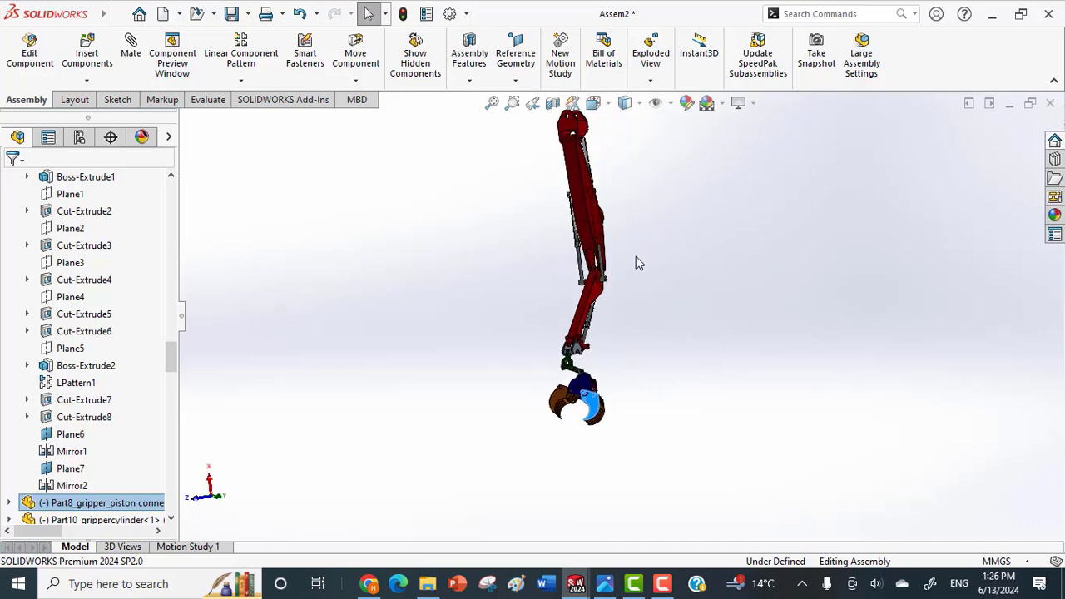
Close the two gripper jaws from the opposite side, and examine closely where their tips meet.
middle_drag(677, 314, 506, 313)
scroll(638, 374, down, 4)
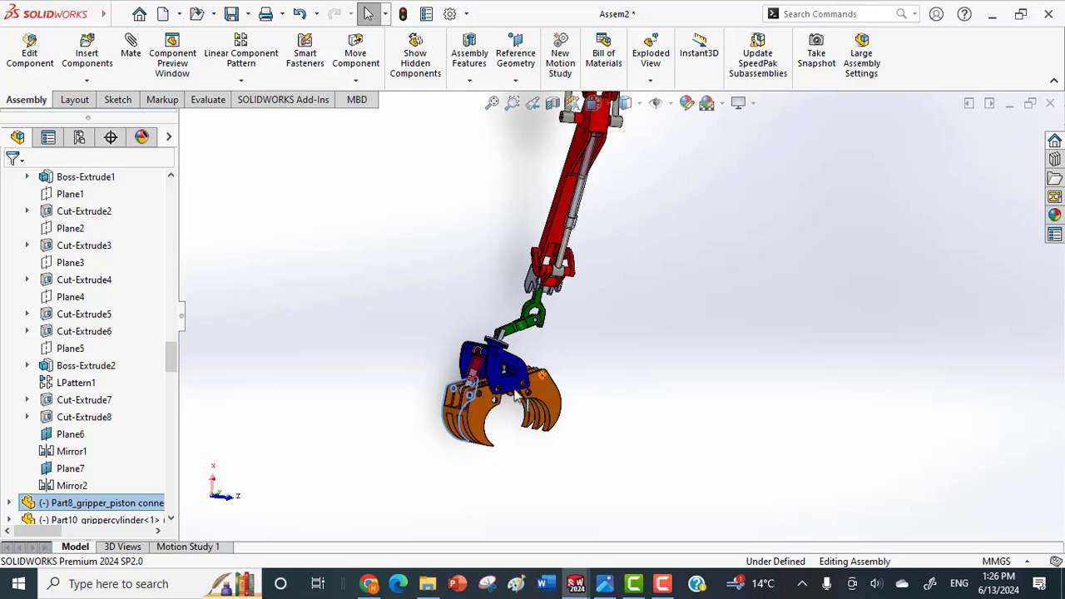
scroll(516, 398, down, 3)
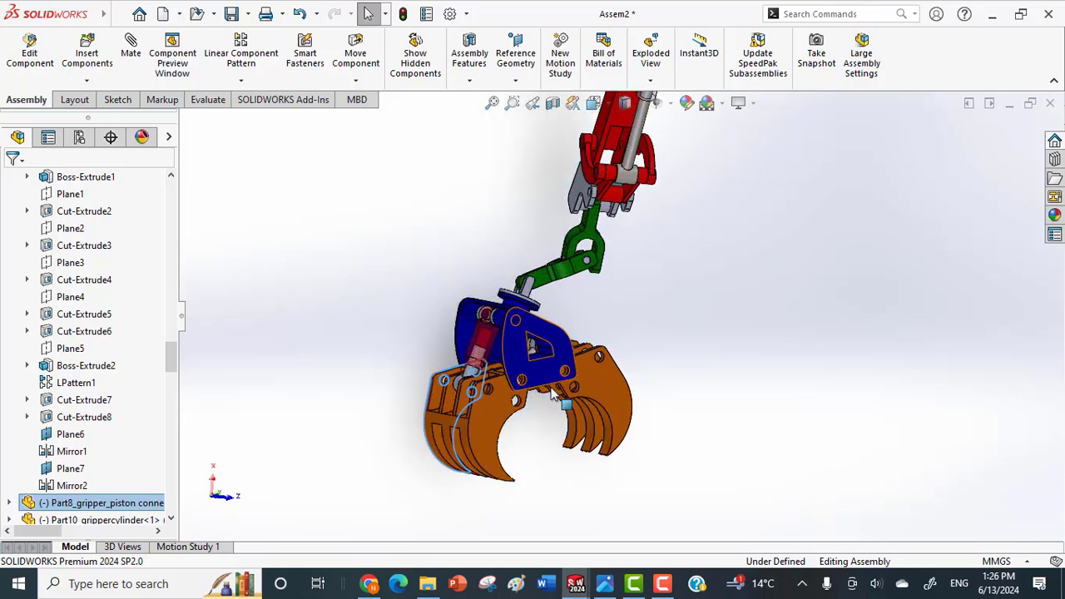
scroll(637, 302, up, 2)
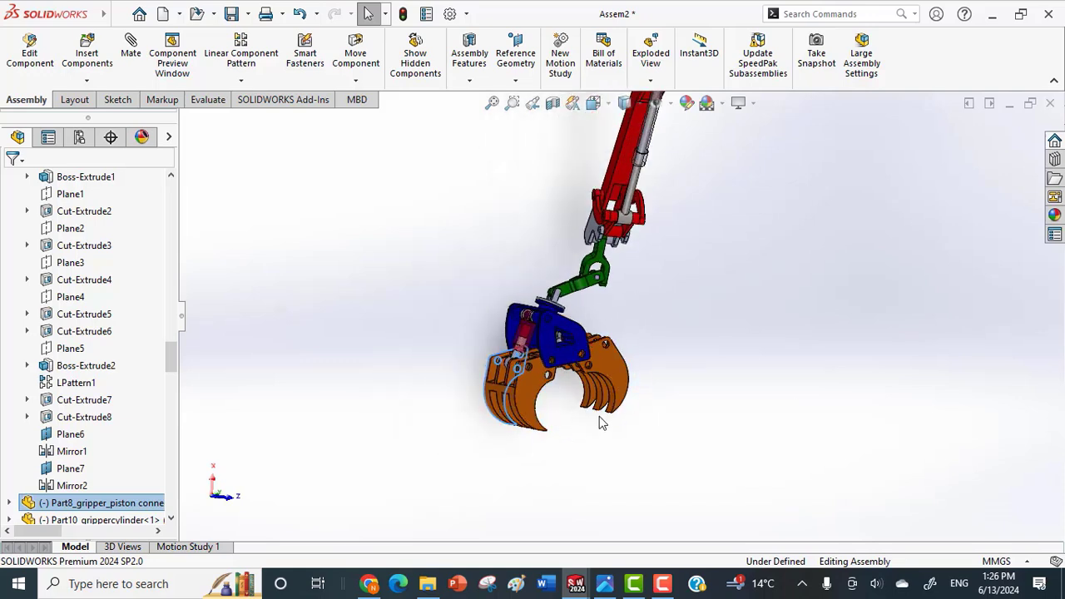
click(528, 405)
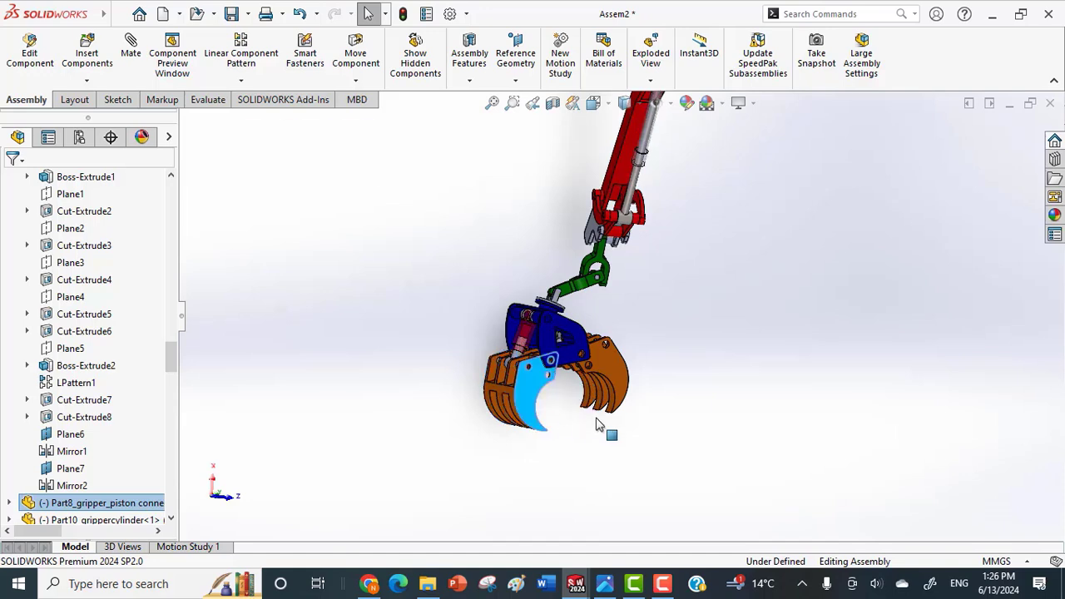
drag(619, 372, 495, 451)
click(571, 432)
scroll(572, 433, down, 5)
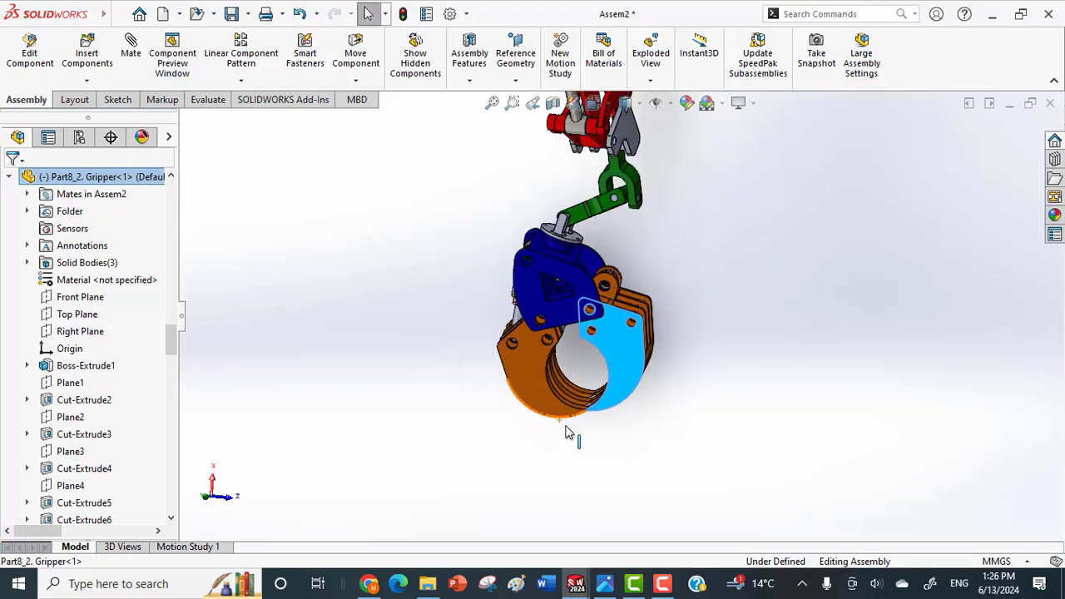
scroll(586, 397, down, 5)
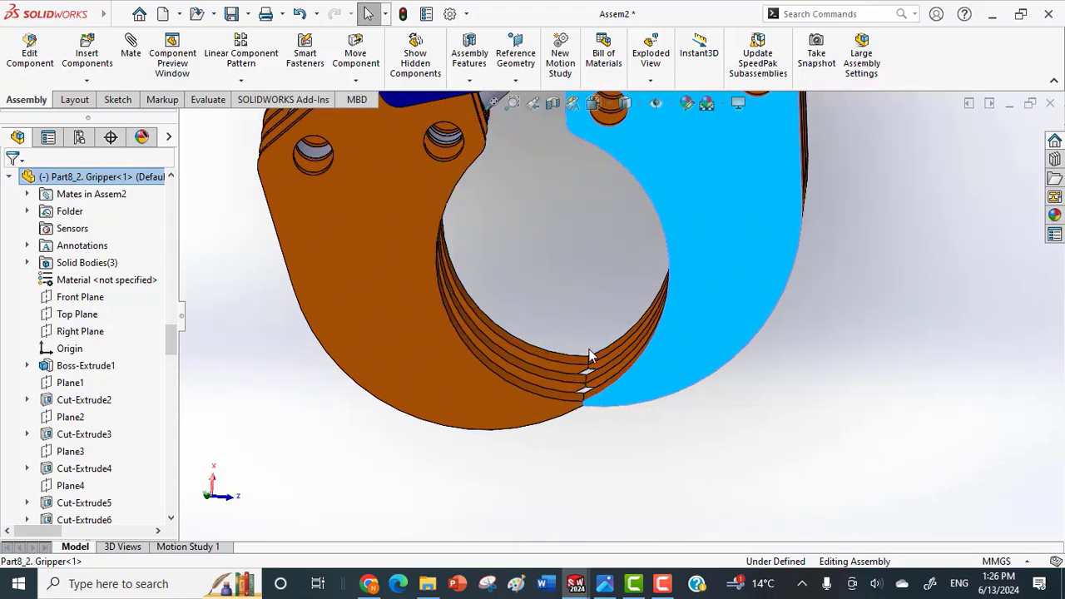
scroll(630, 400, up, 5)
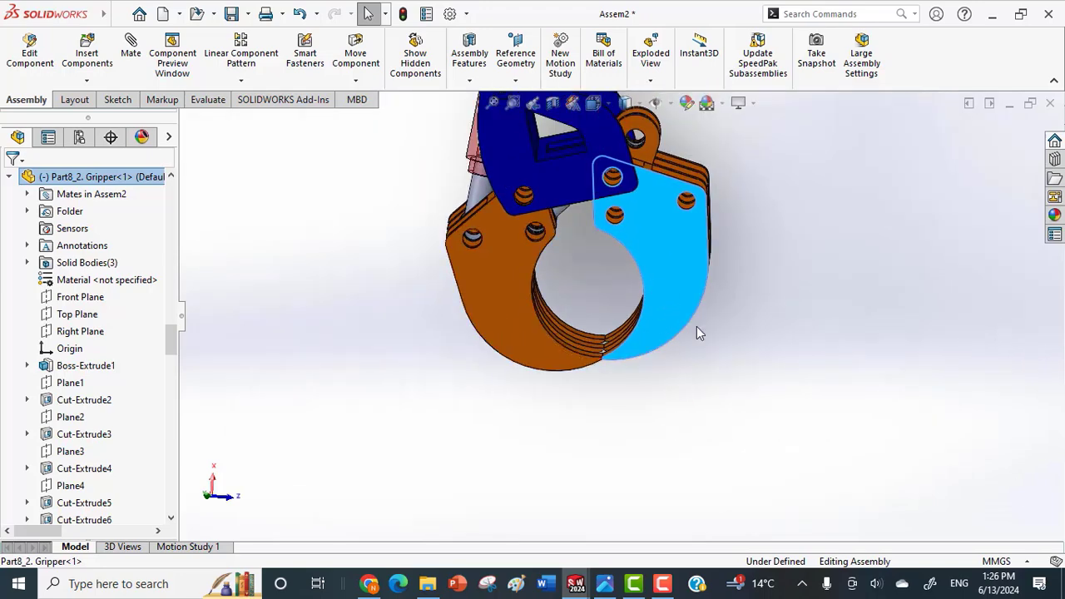
Review the limit mates at the end of the mate list, and examine the gripper, its piston and the joint yokes from several sides.
drag(168, 358, 172, 507)
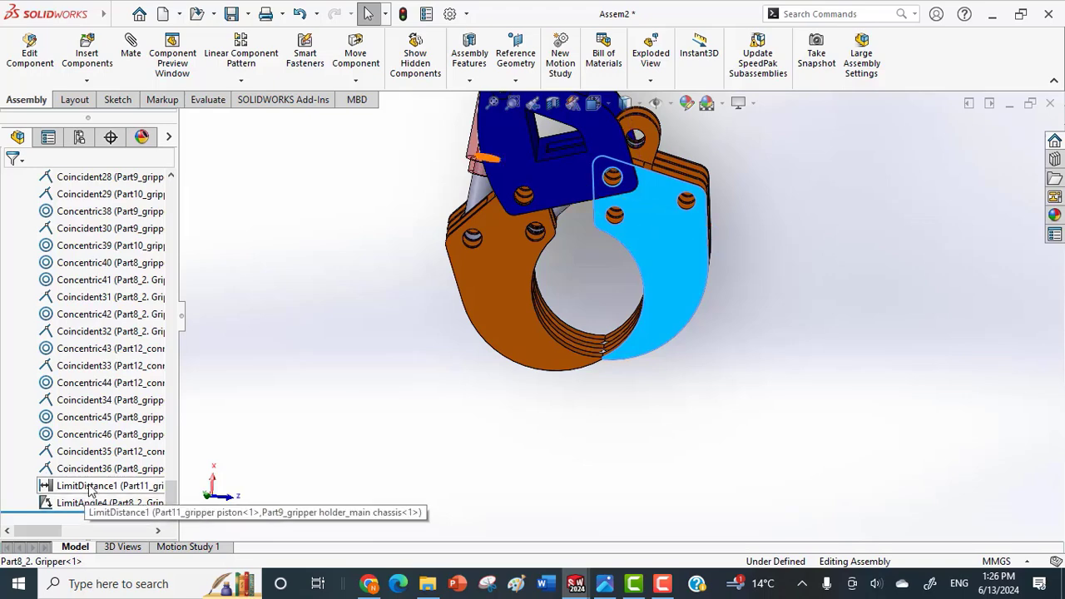
scroll(557, 314, up, 3)
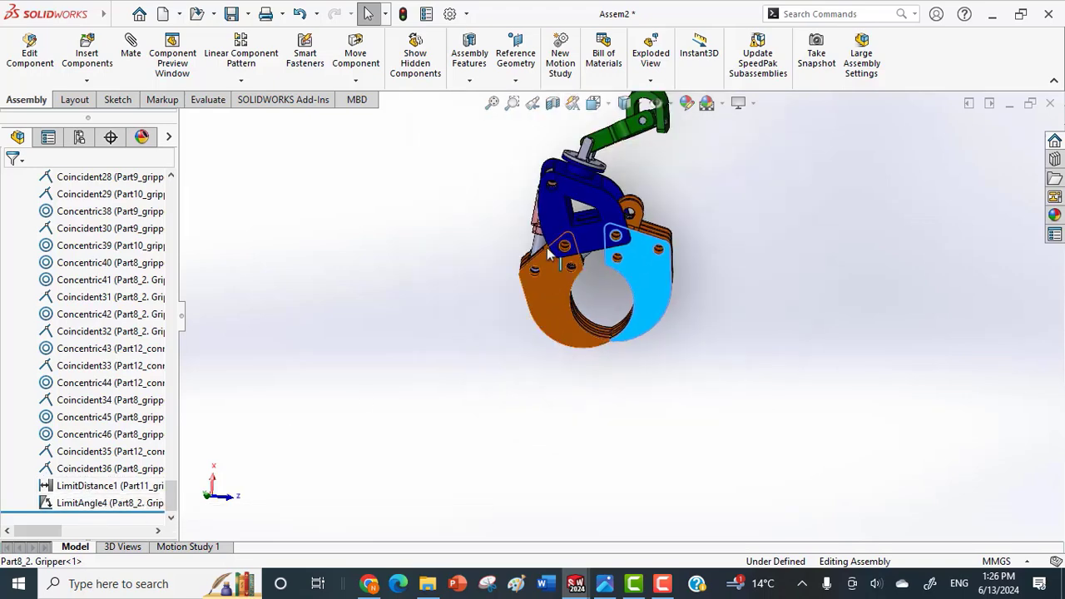
drag(546, 248, 633, 265)
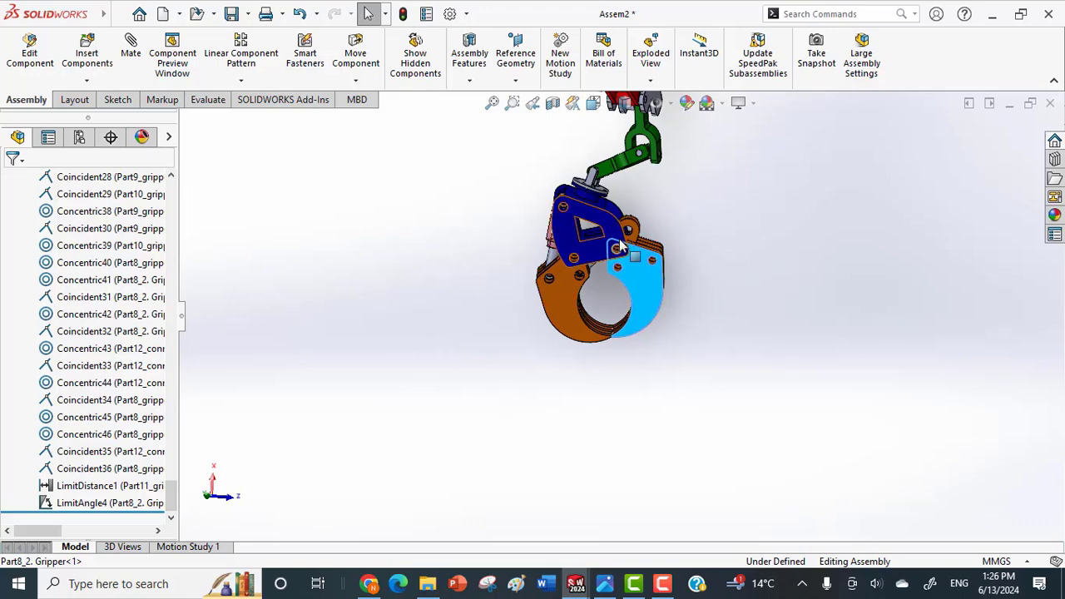
middle_drag(614, 263, 648, 255)
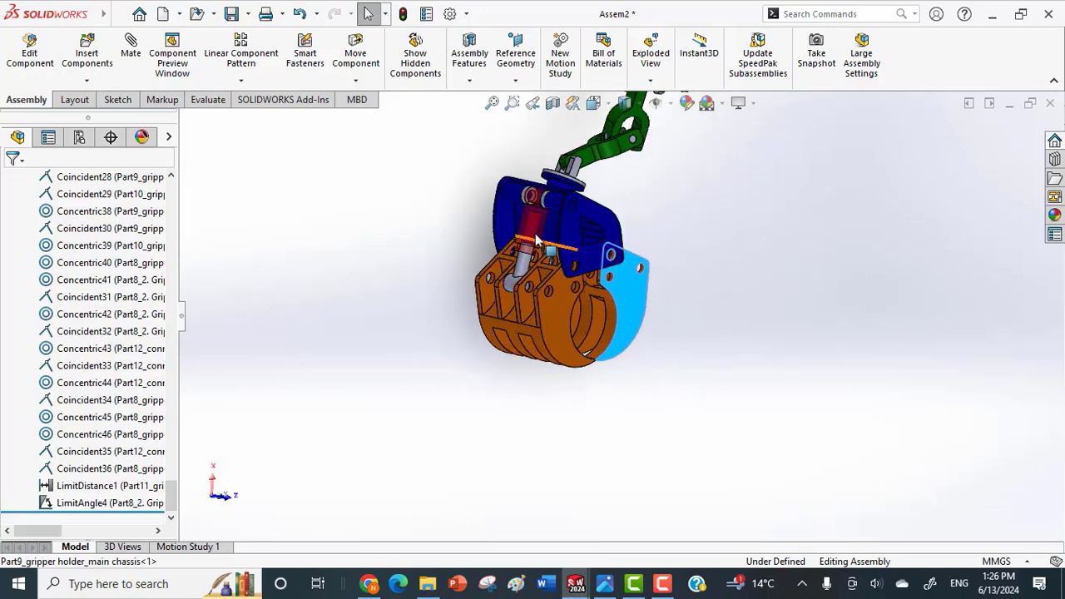
scroll(534, 238, down, 2)
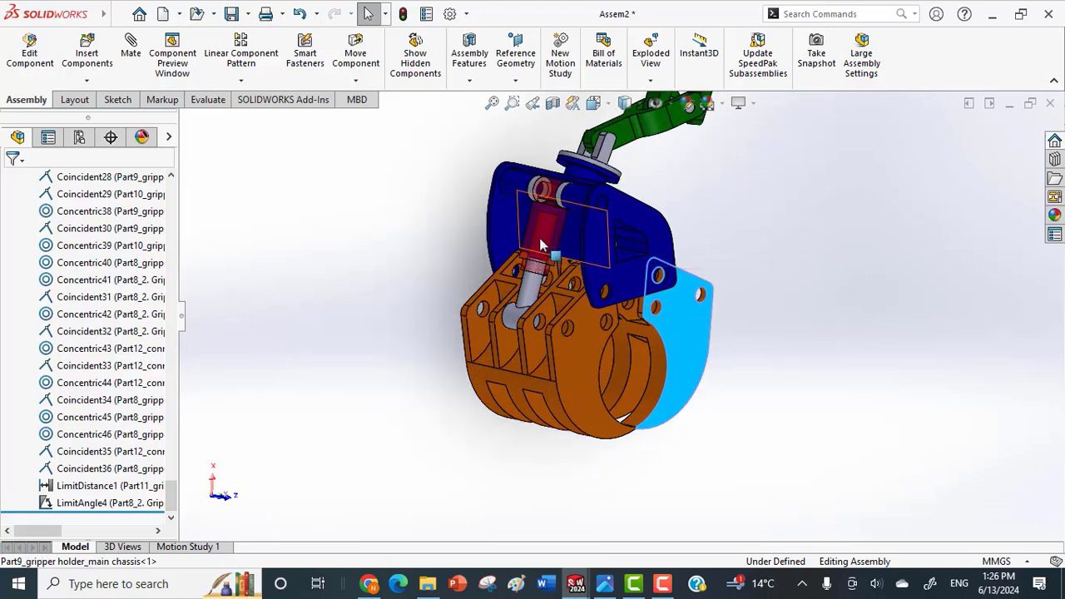
middle_drag(700, 293, 682, 360)
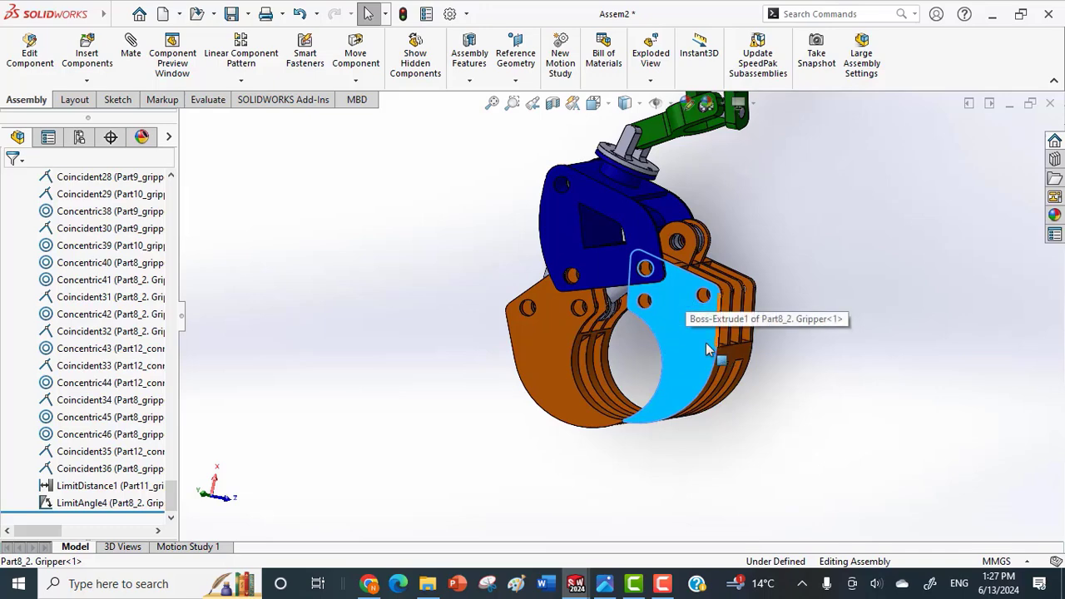
middle_drag(687, 337, 693, 300)
scroll(668, 300, down, 1)
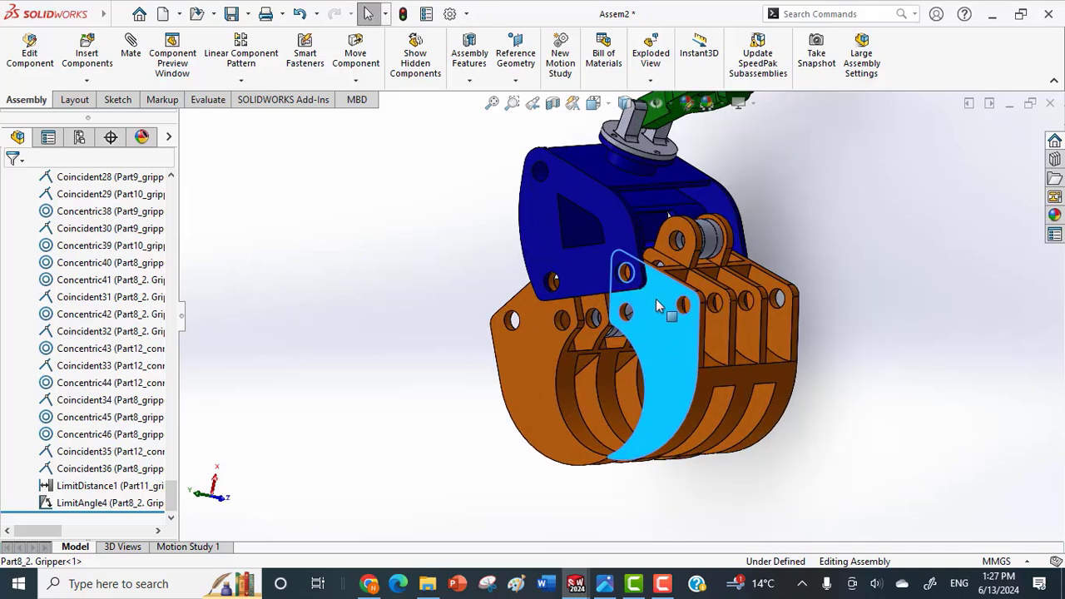
scroll(659, 304, down, 1)
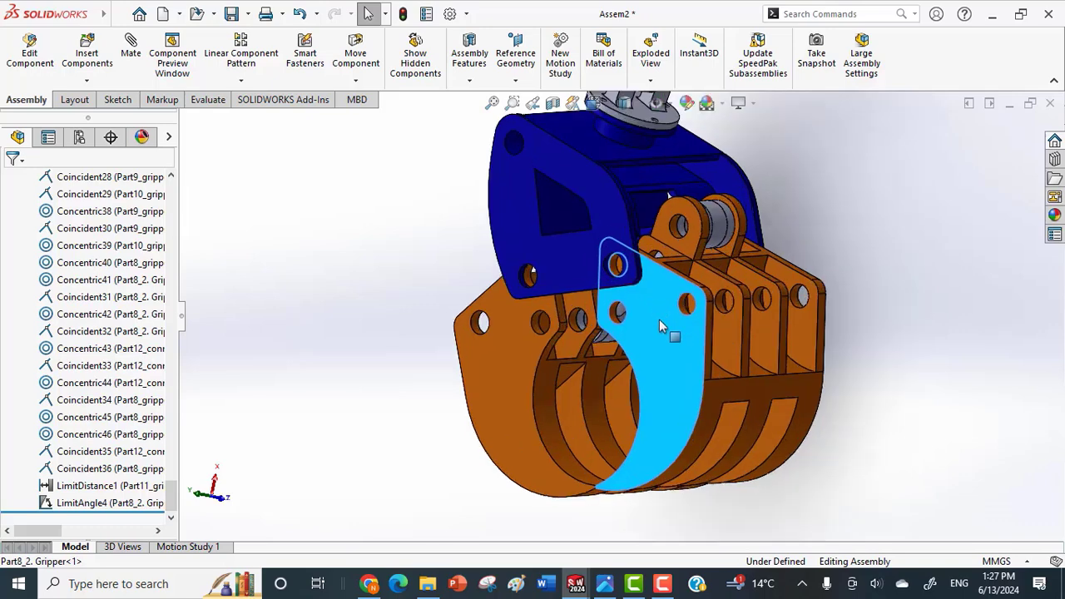
scroll(735, 319, down, 1)
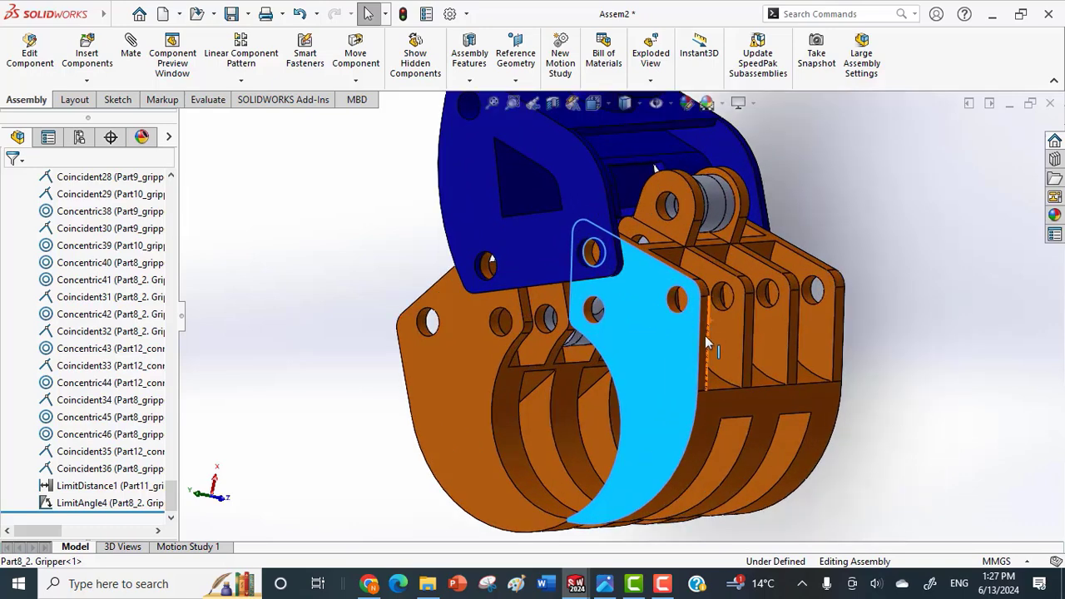
scroll(867, 400, up, 4)
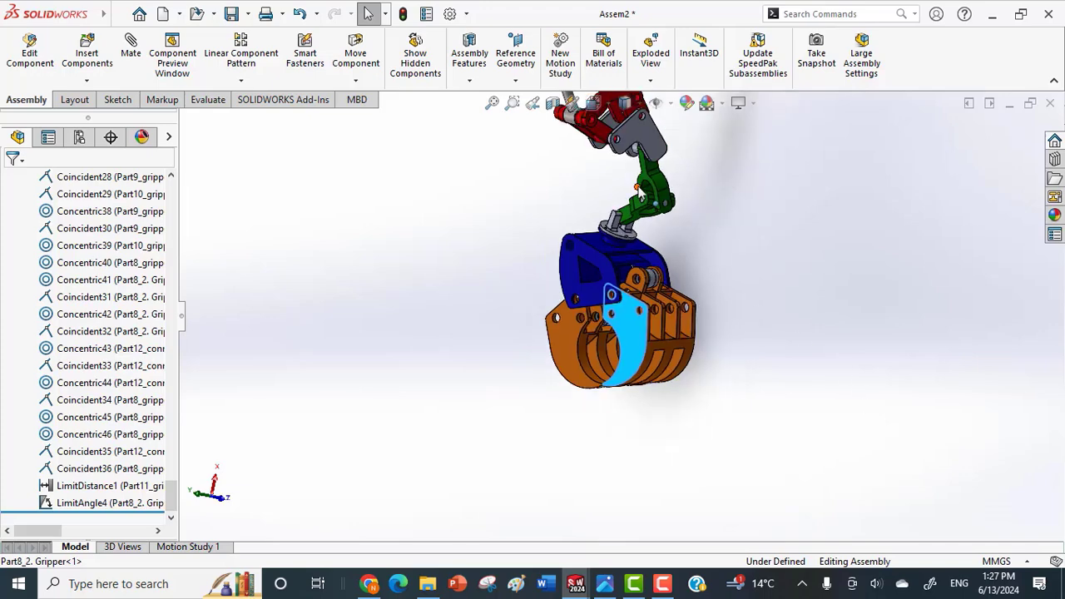
scroll(639, 188, down, 3)
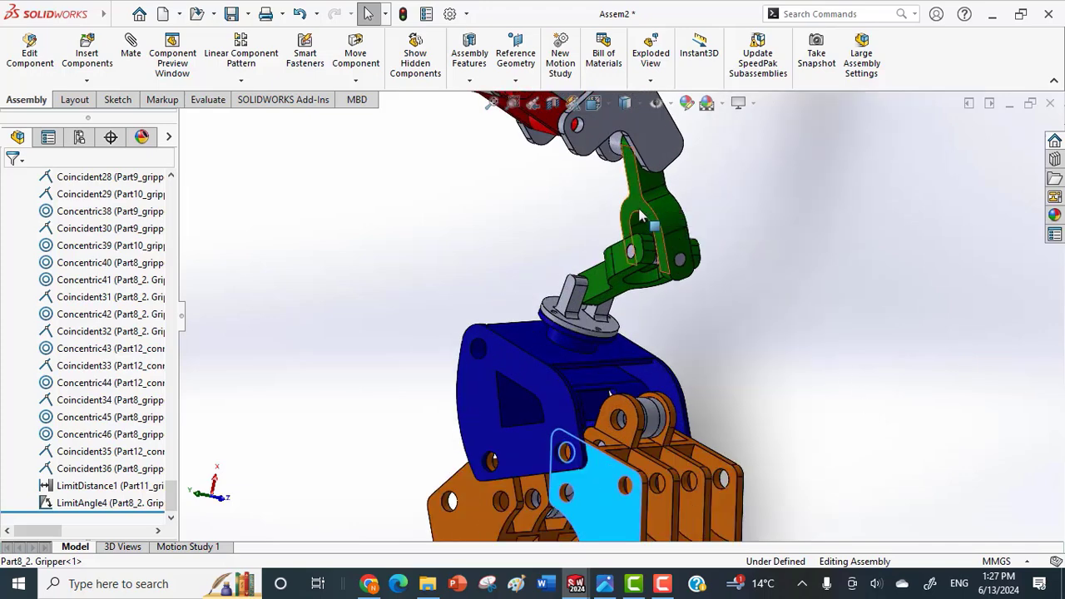
scroll(640, 208, down, 2)
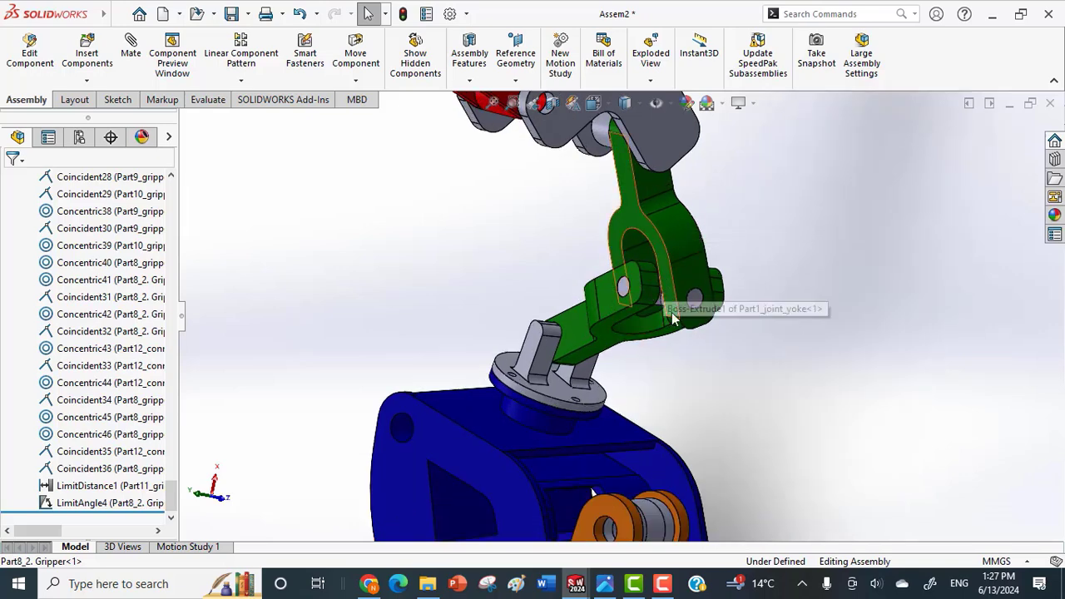
scroll(633, 248, up, 10)
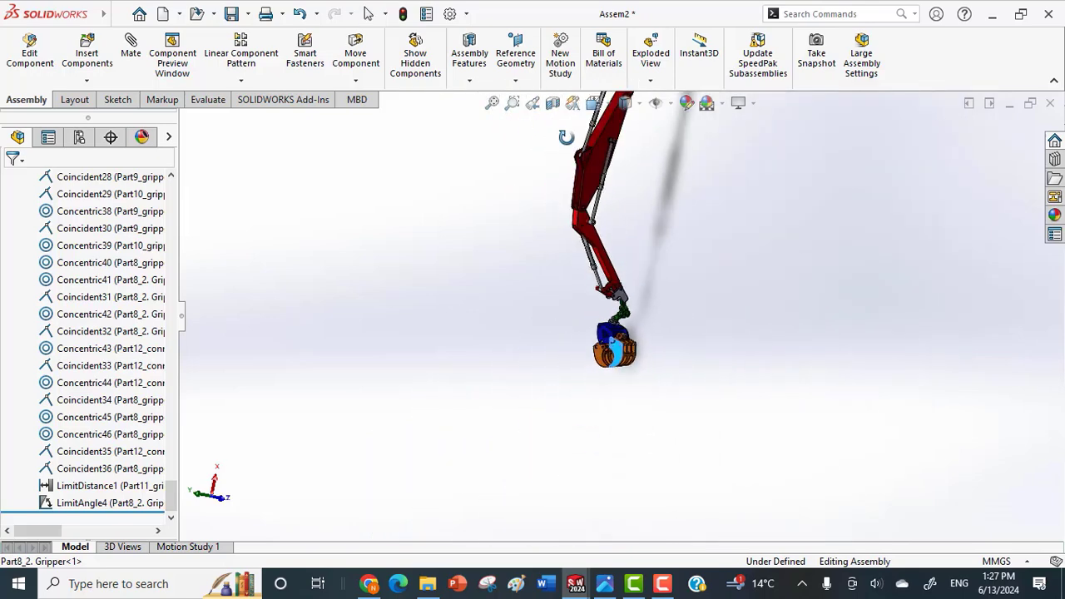
Open the Part6_Feather arm component from the assembly as a separate part.
middle_drag(549, 147, 635, 173)
click(632, 195)
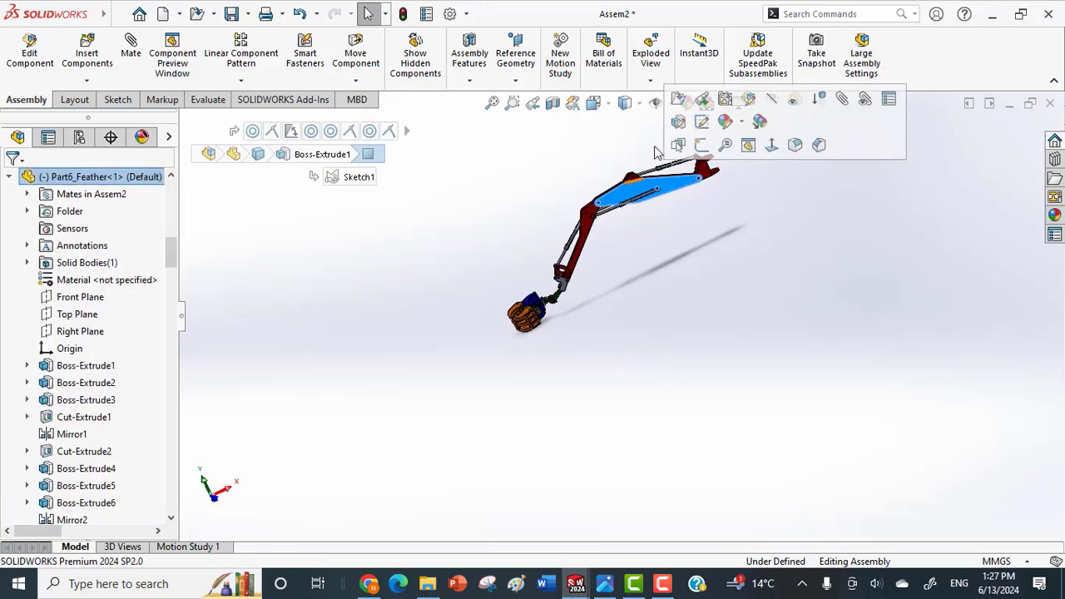
click(681, 101)
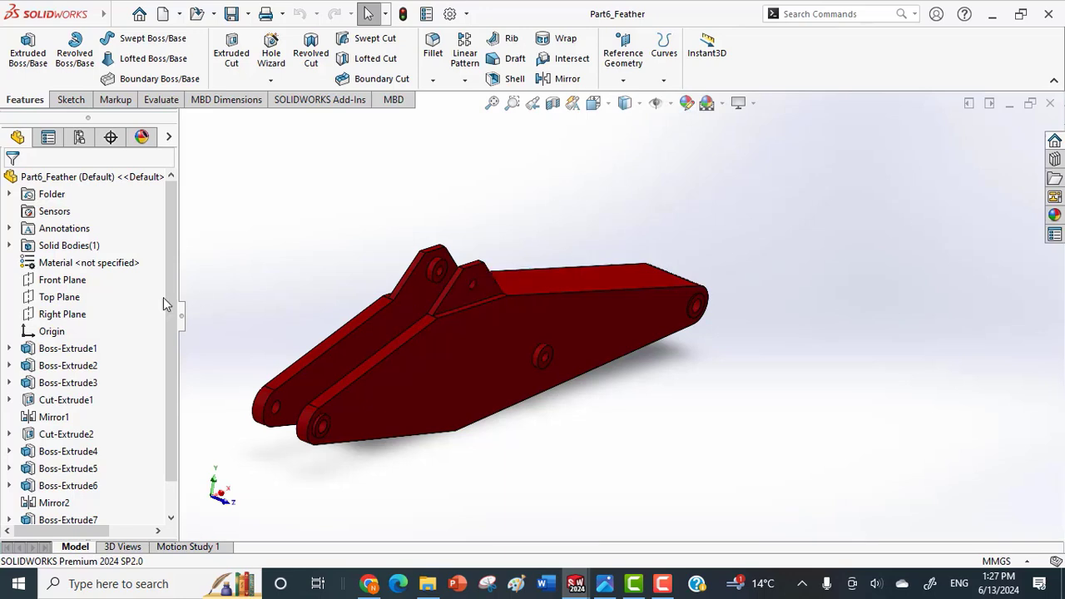
Open Sketch1 of Boss-Extrude1 to examine its dimensioned arm profile, and rebuild and save the part.
click(10, 350)
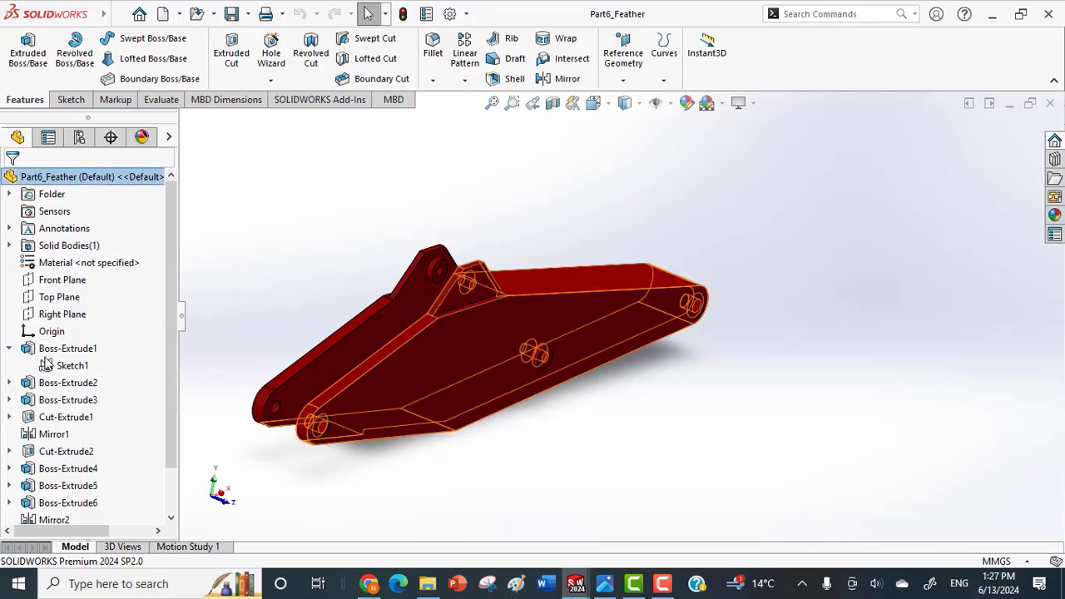
click(72, 366)
click(77, 321)
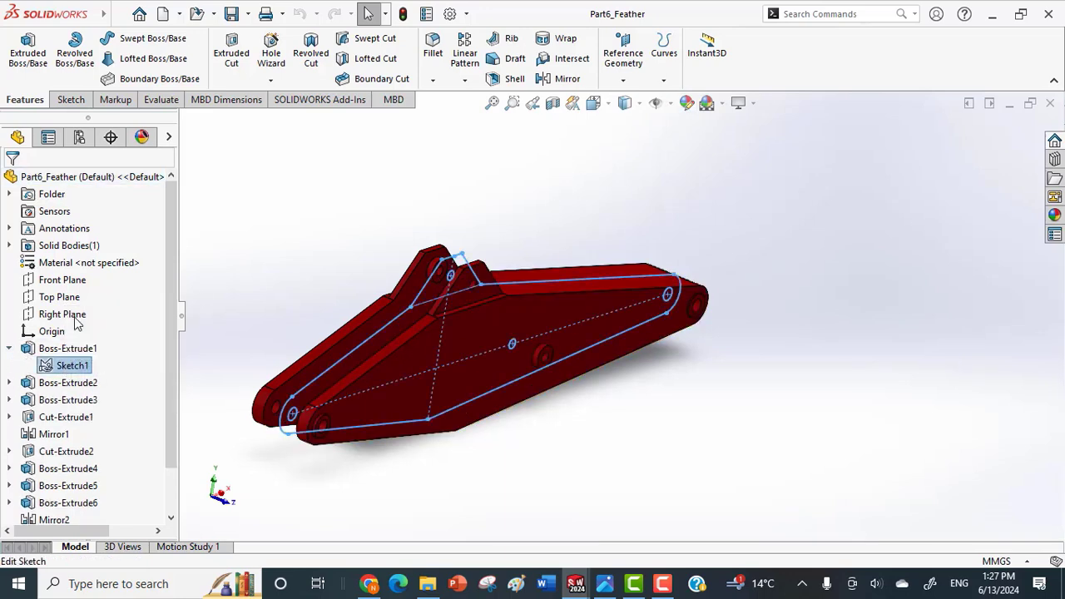
middle_drag(654, 312, 640, 339)
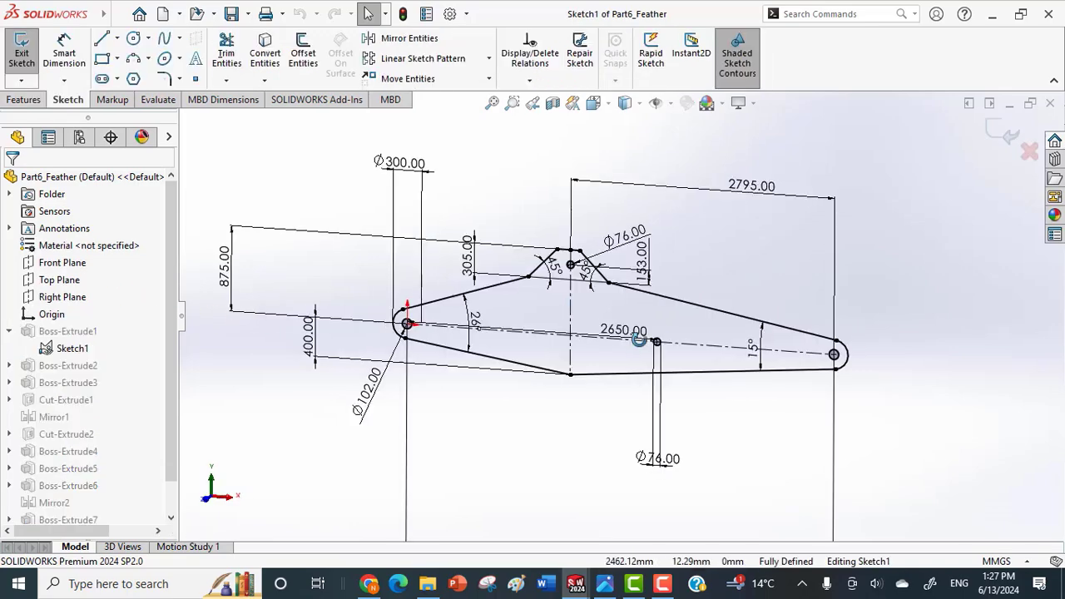
scroll(594, 317, down, 2)
scroll(593, 315, up, 2)
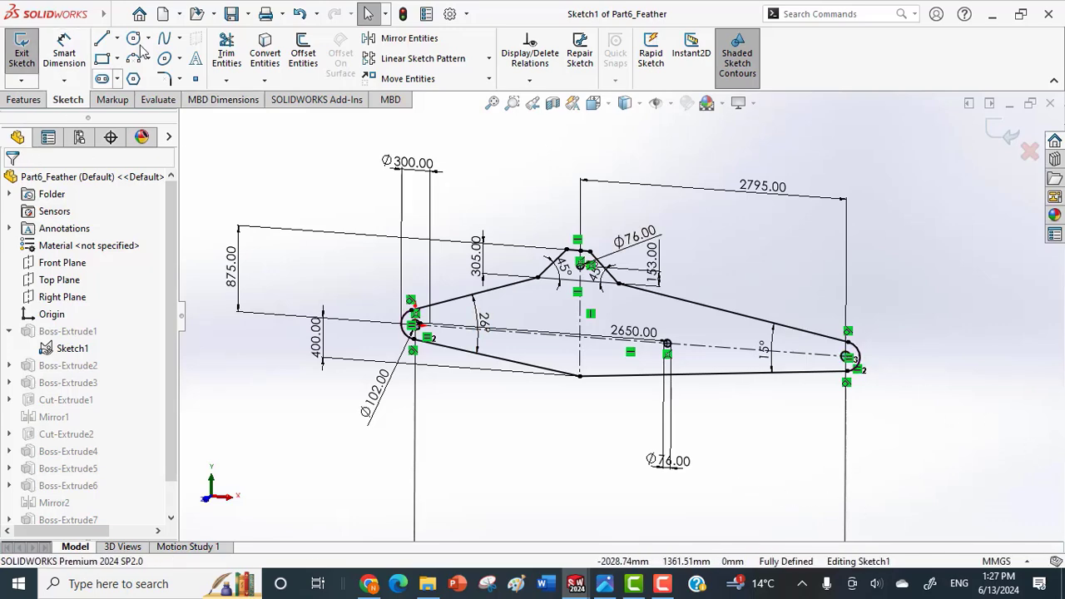
click(230, 14)
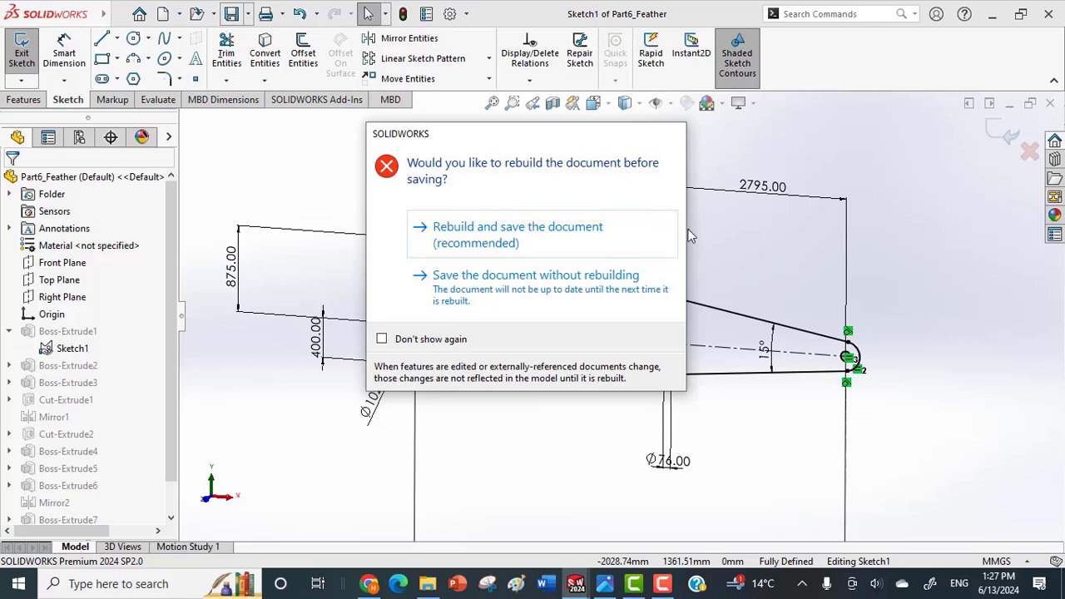
click(573, 230)
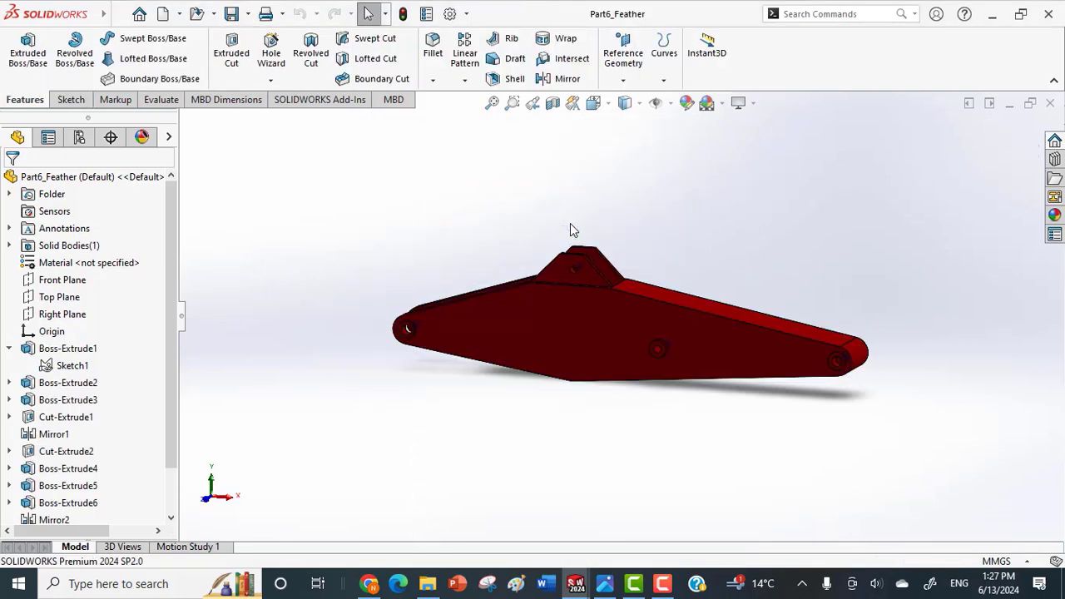
Open the definition of Boss-Extrude1 to examine its offset, depth and selected contours, and accept it as it is.
click(10, 349)
right_click(43, 352)
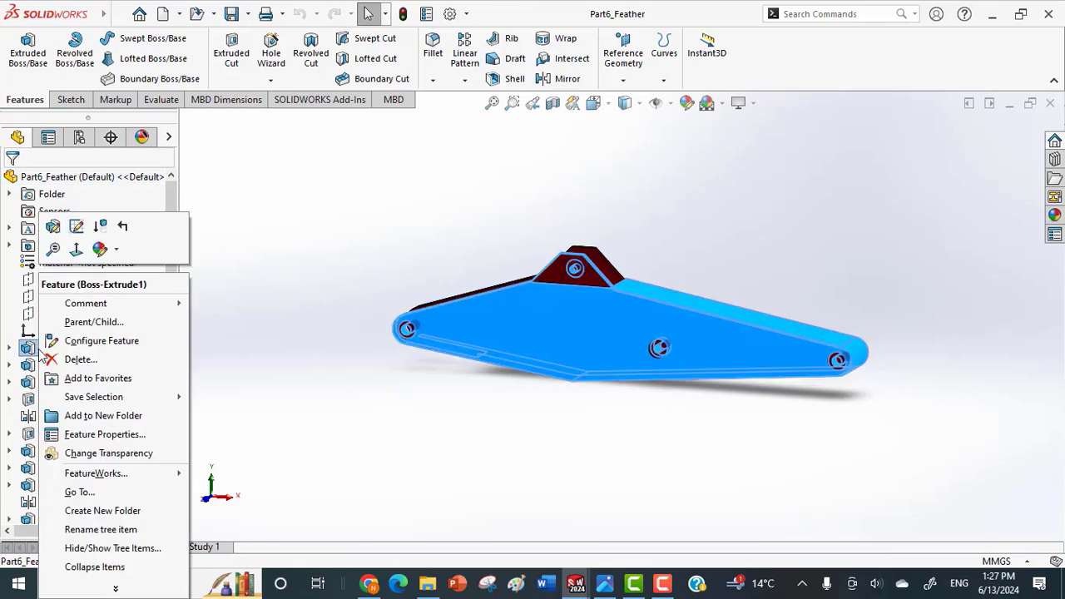
click(54, 229)
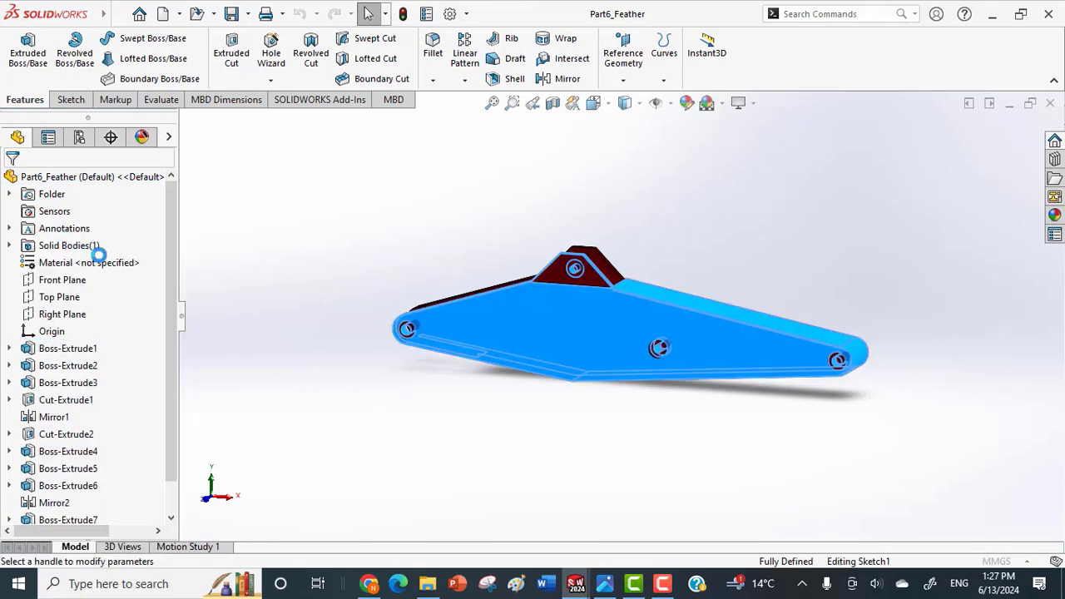
mouse_move(445, 295)
middle_down()
mouse_move(699, 356)
mouse_move(721, 340)
middle_up()
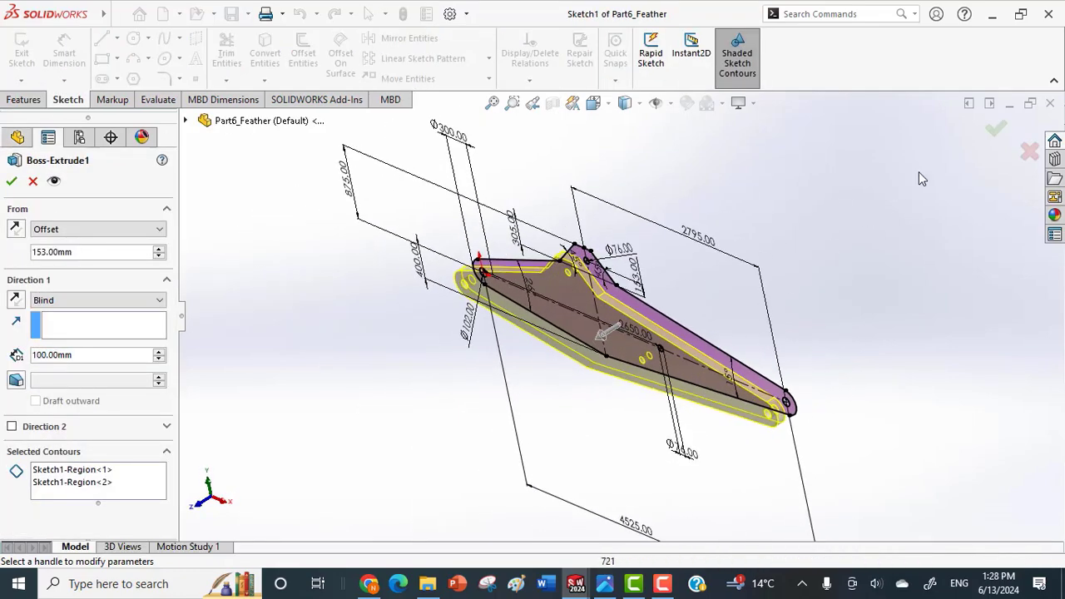
click(990, 131)
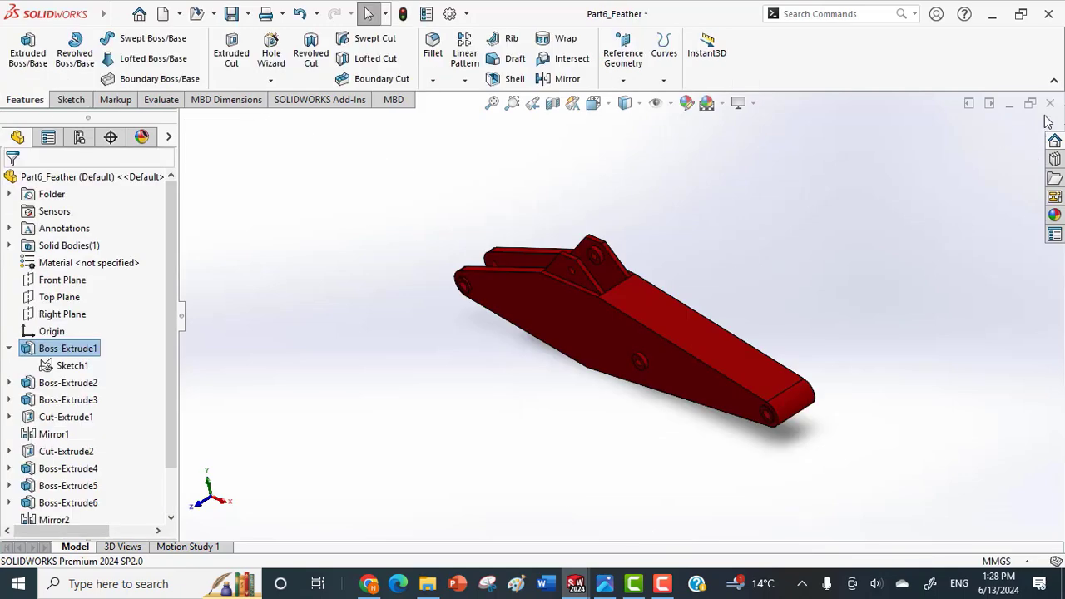
Close Part6_Feather without saving, discard its changes in the assembly, and view the whole crane.
click(1052, 104)
click(567, 289)
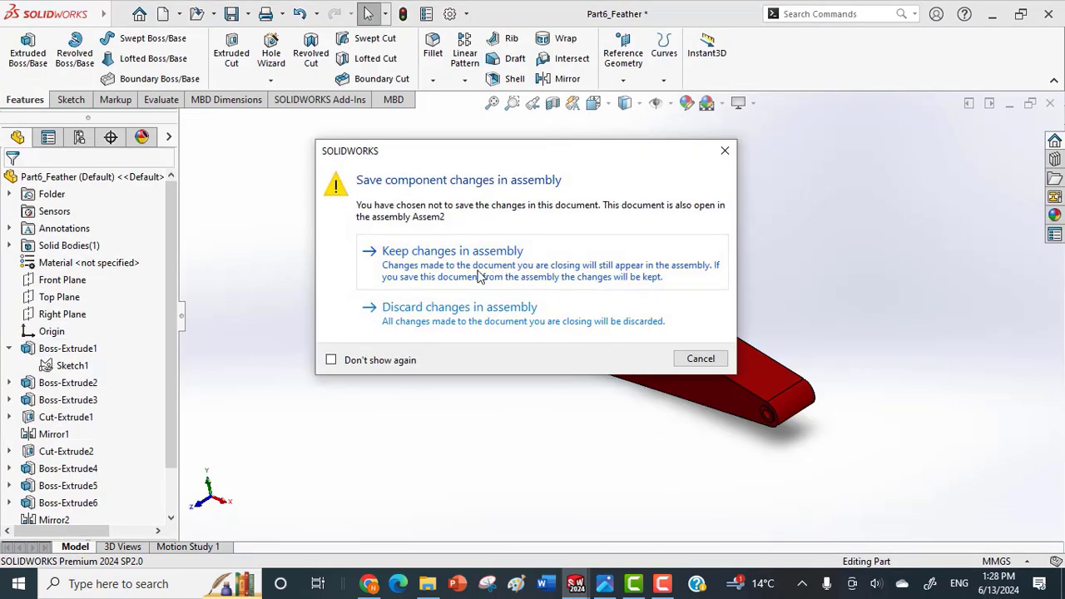
click(476, 314)
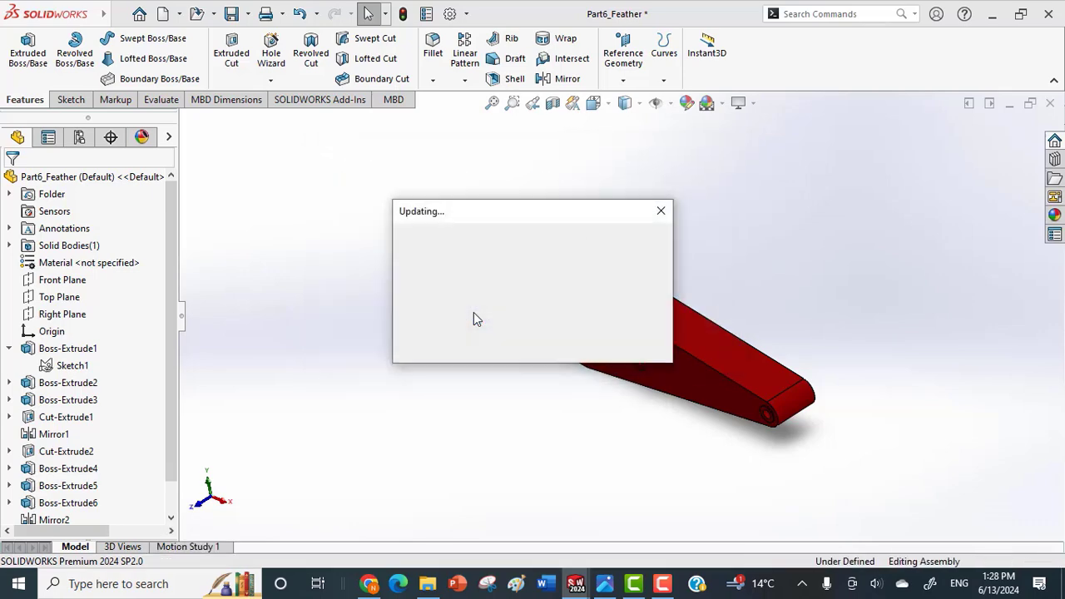
scroll(606, 248, up, 5)
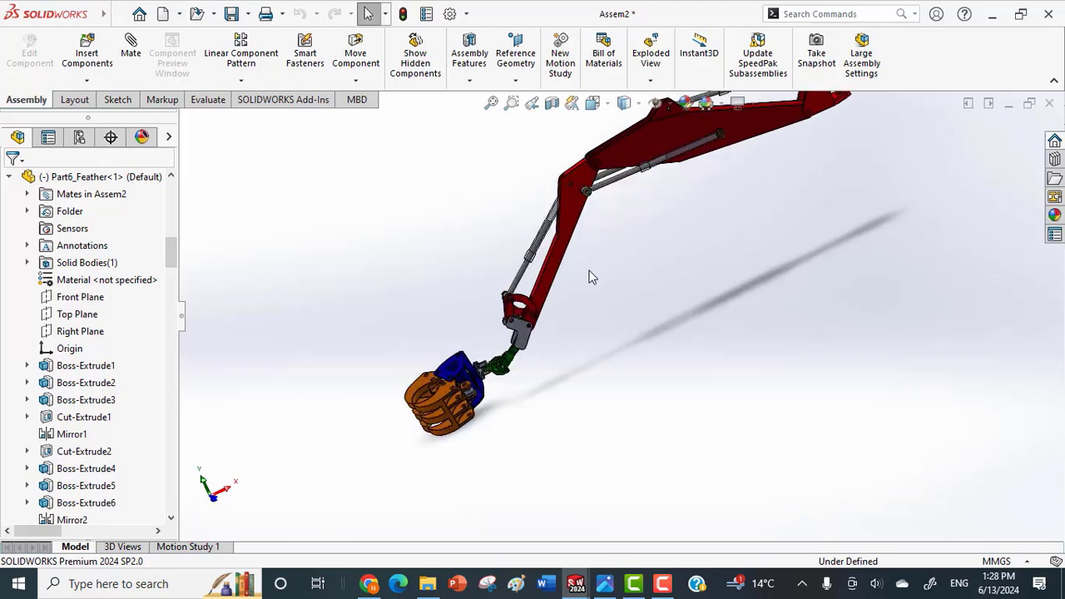
middle_drag(590, 278, 631, 347)
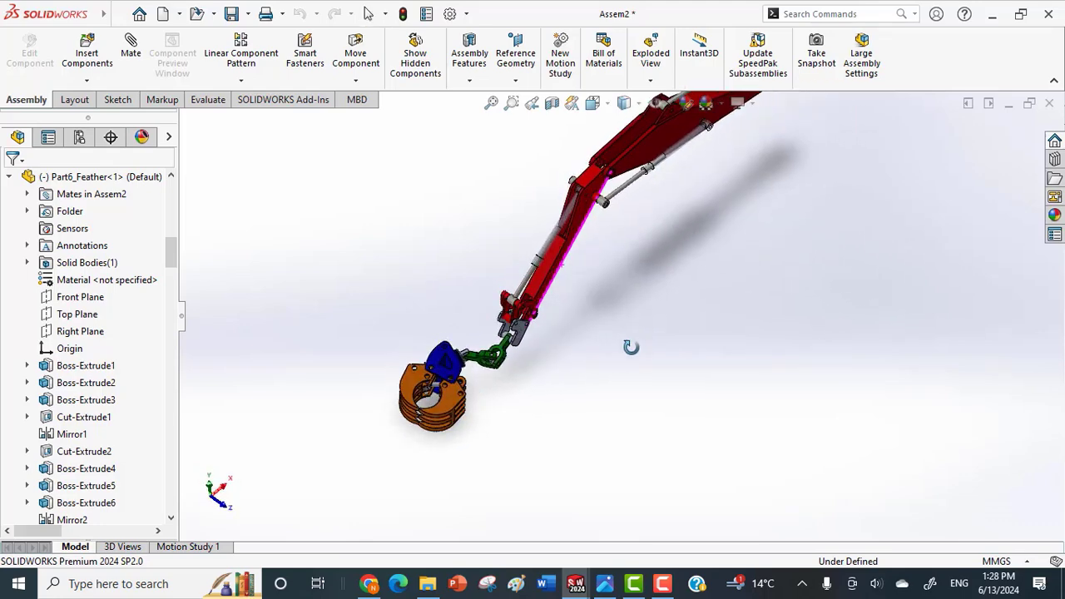
scroll(620, 329, down, 3)
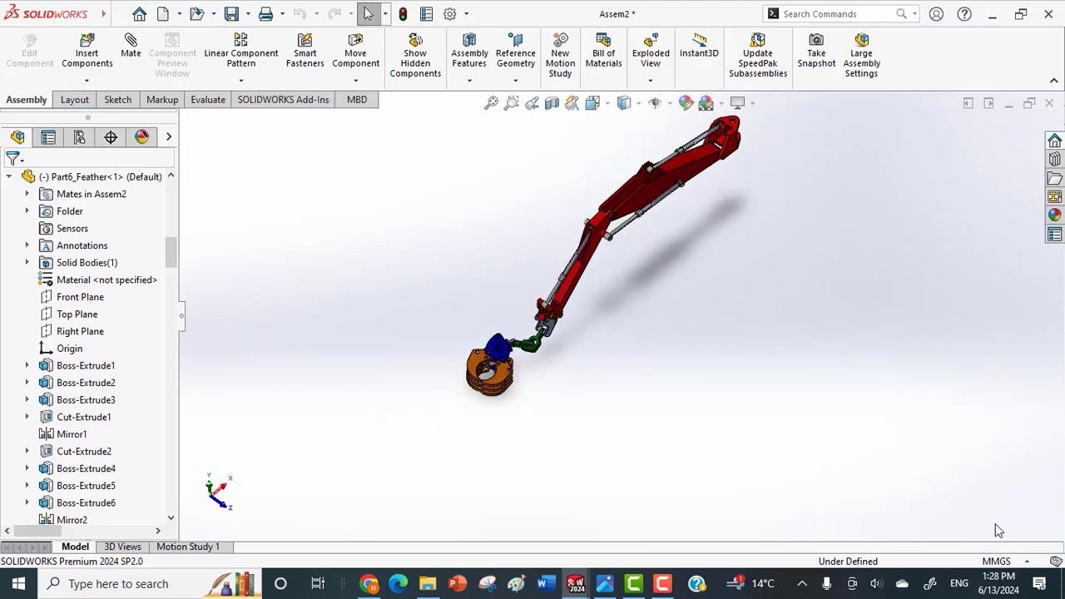